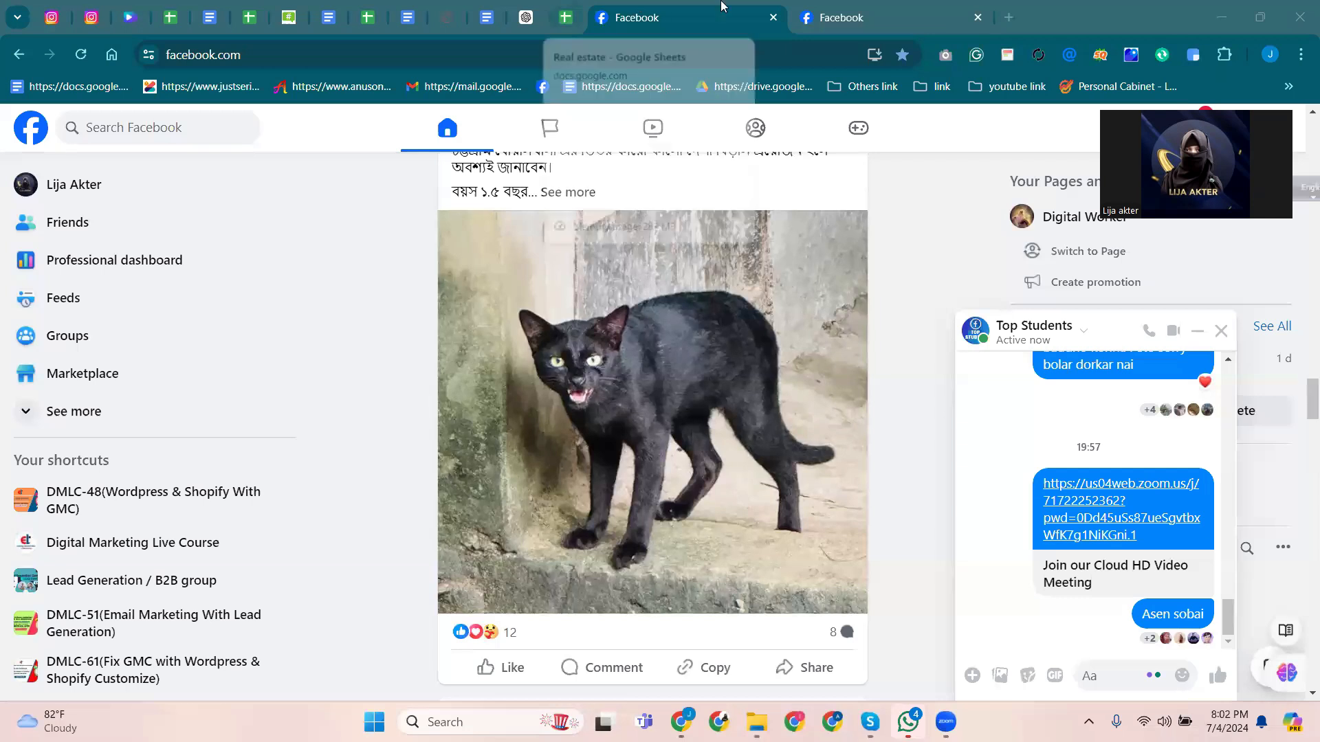
# Open Meta Business Suite in a new browser tab and launch Ads Manager from its full list of tools.
pyautogui.click(1008, 18)
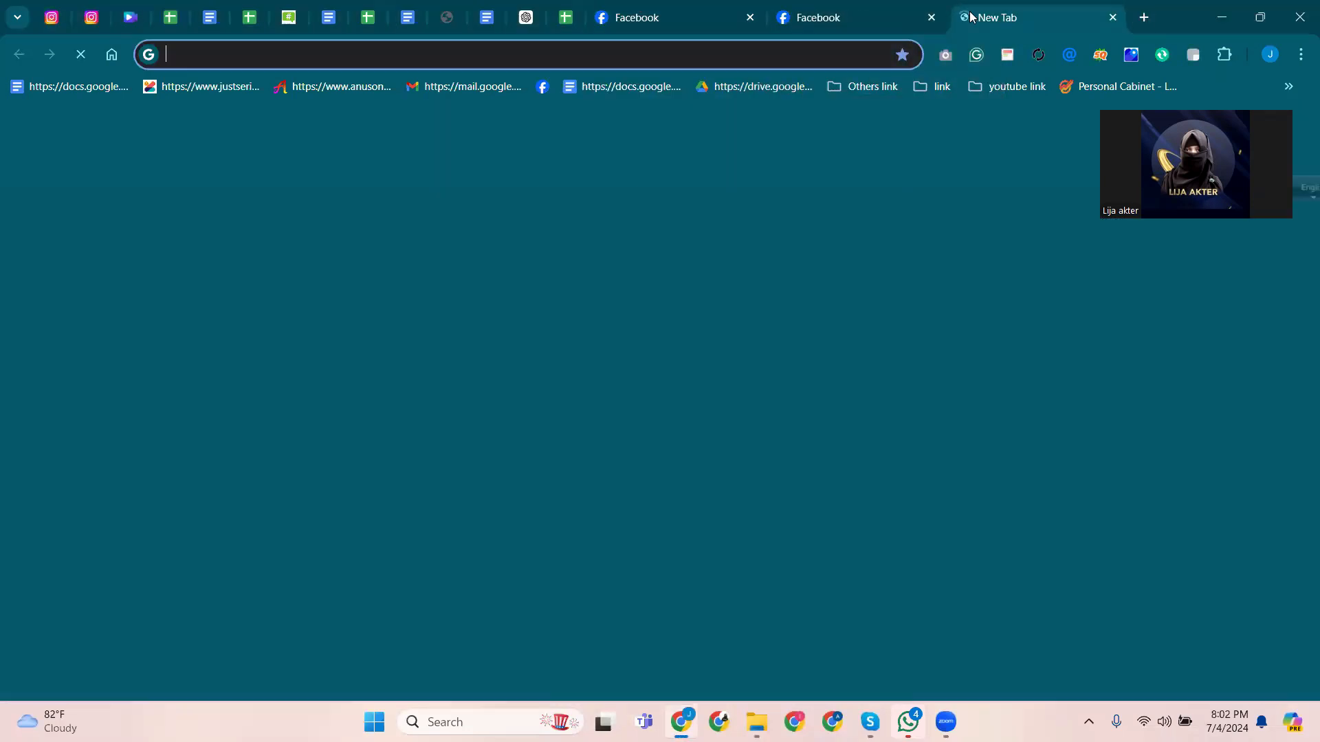
pyautogui.write('busi')
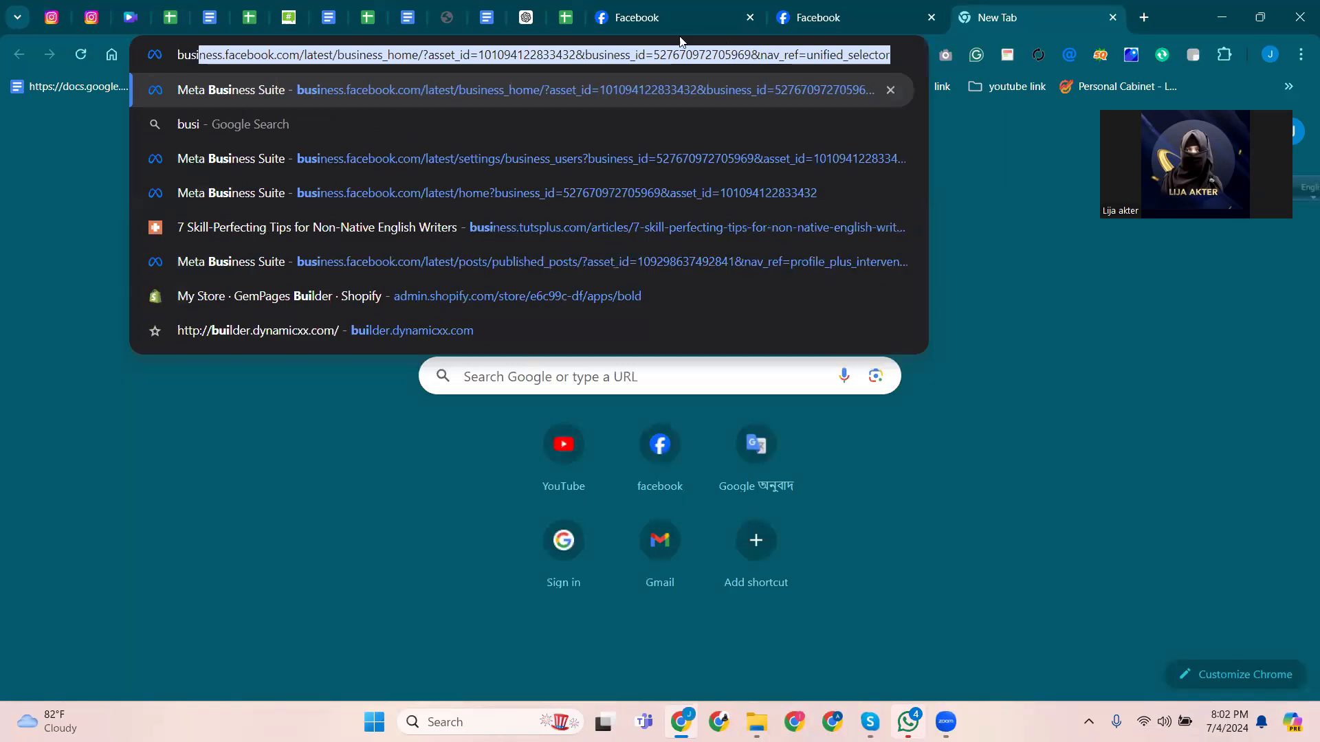
pyautogui.click(516, 90)
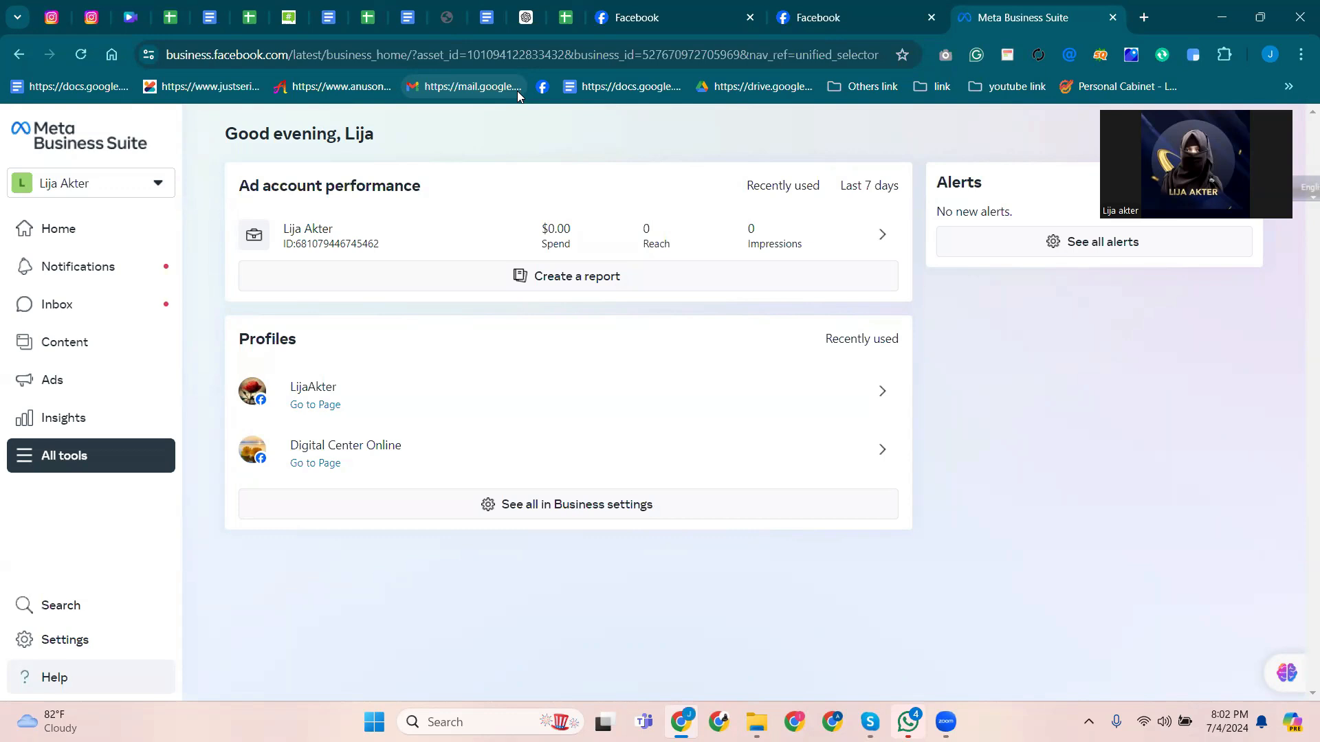
pyautogui.click(25, 457)
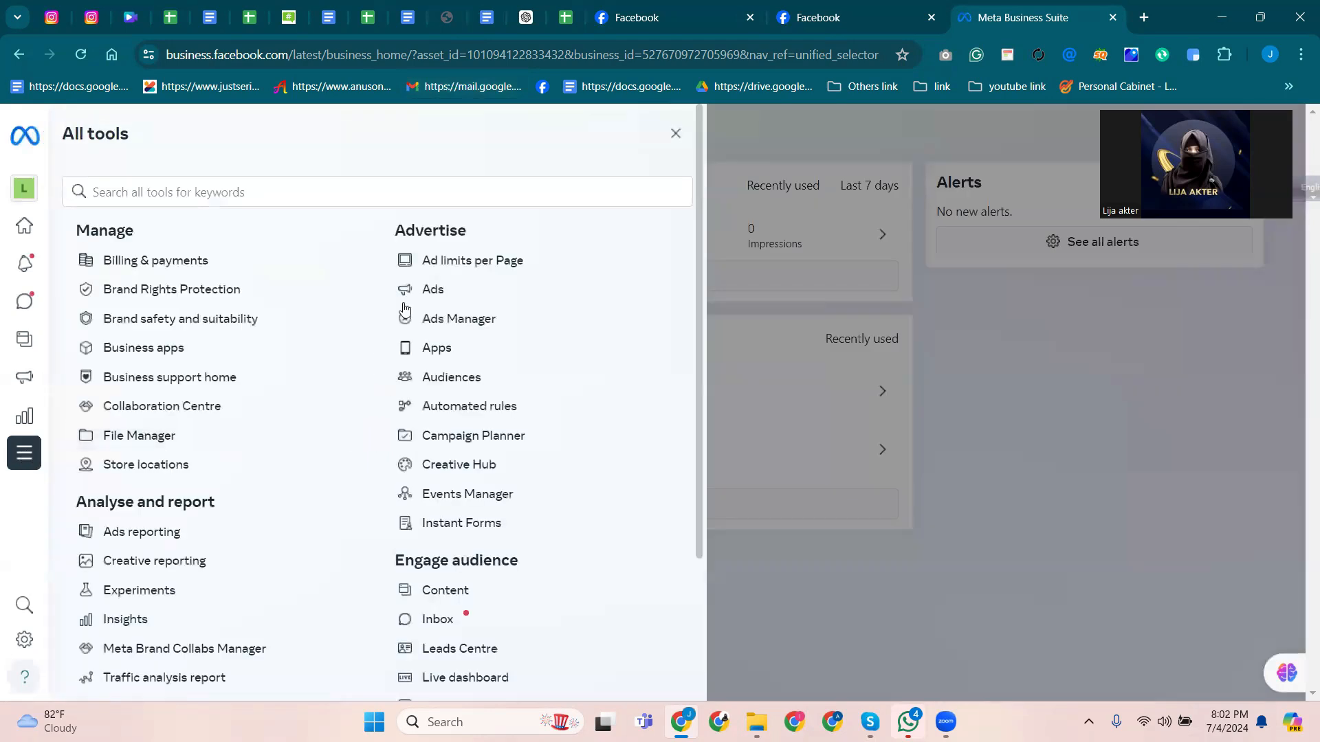
pyautogui.click(441, 319)
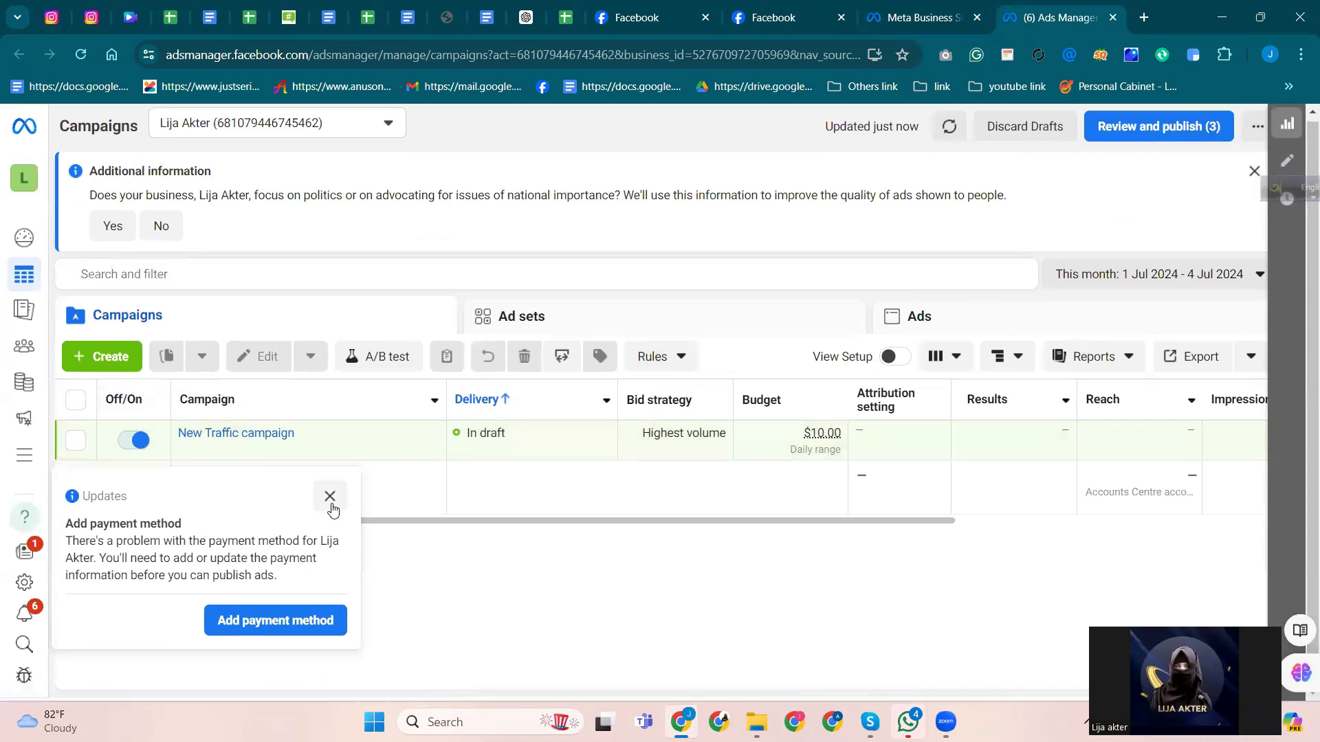
# Dismiss the payment method notice and close the Meta Business Suite tab and the duplicate Facebook tab.
pyautogui.click(330, 497)
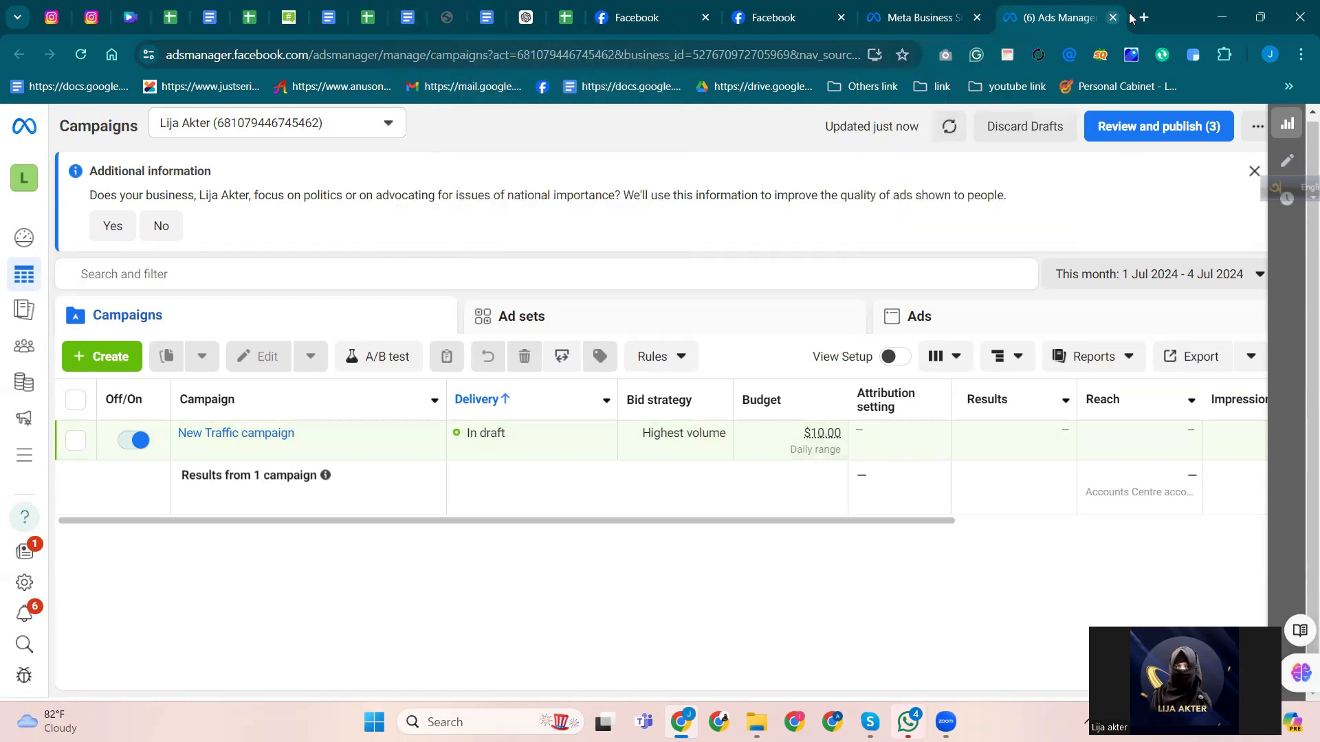
pyautogui.click(977, 17)
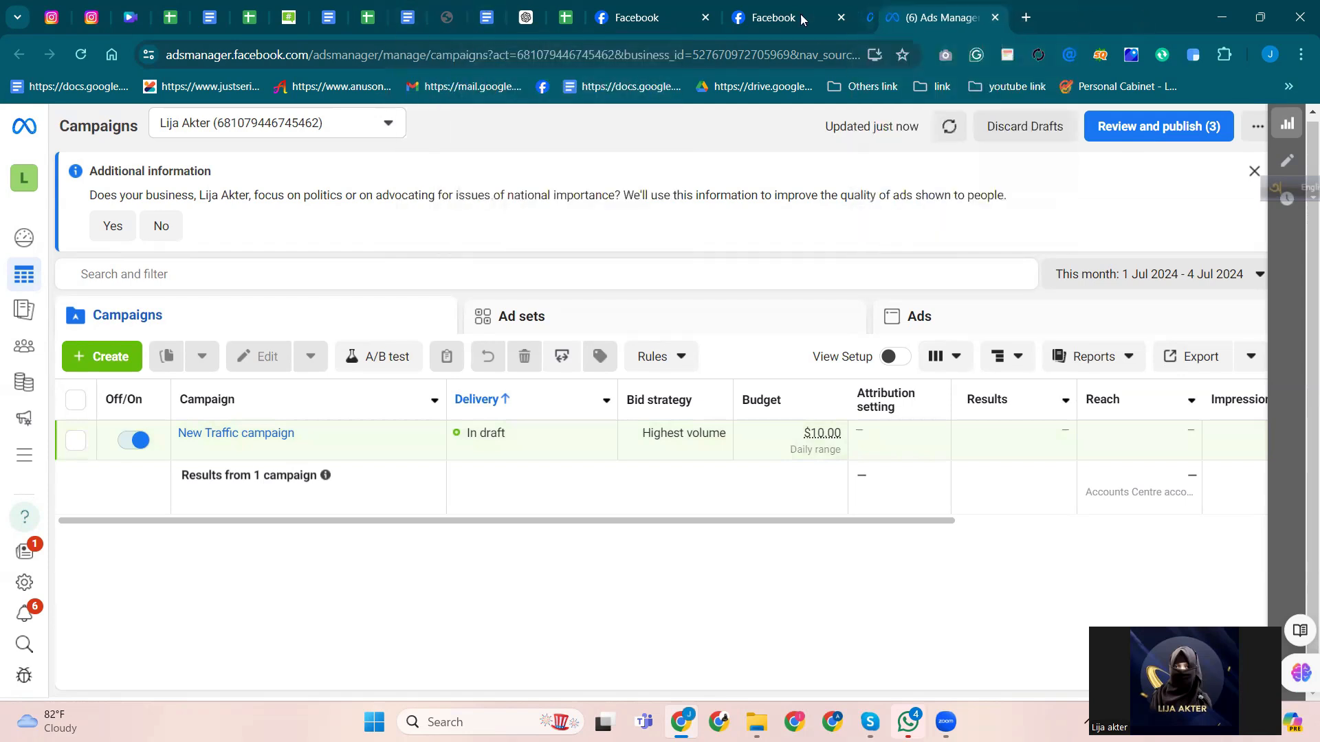
pyautogui.click(841, 17)
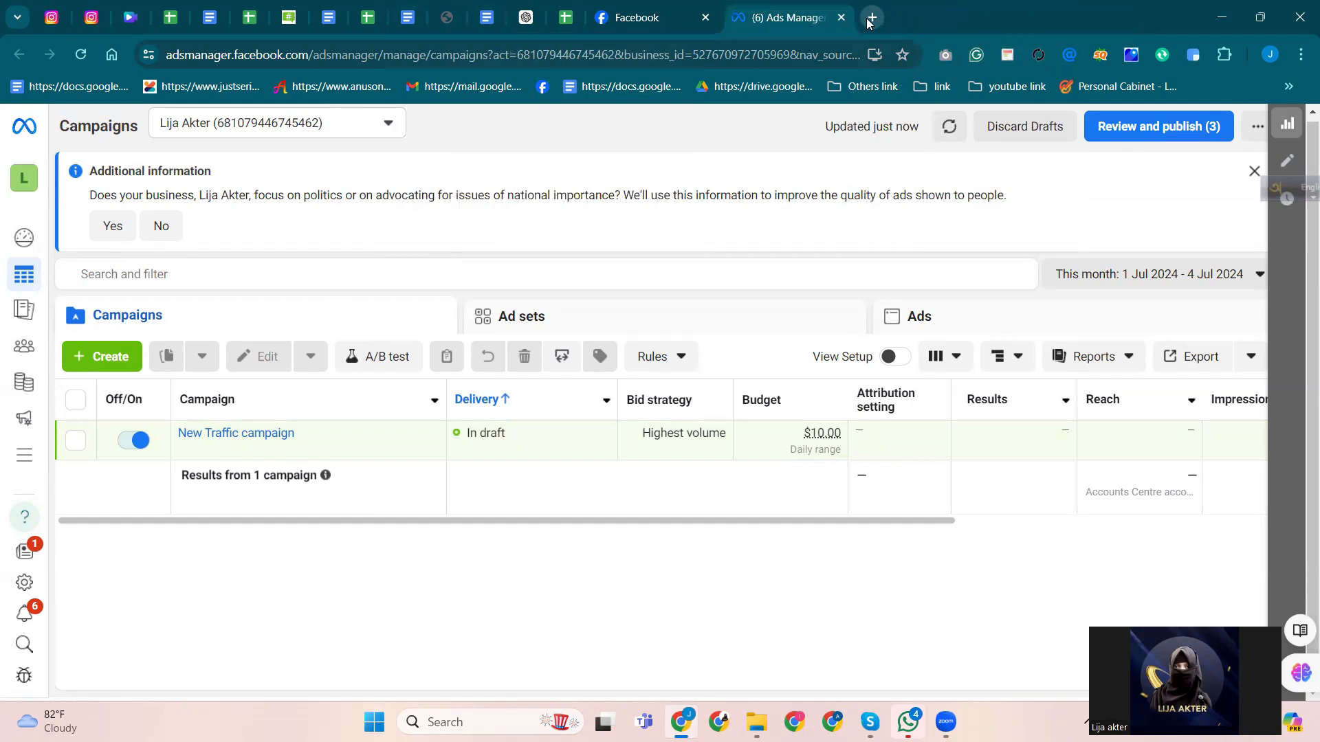
# Switch to the second Google account in a new browser tab and open its Gmail inbox.
pyautogui.click(869, 19)
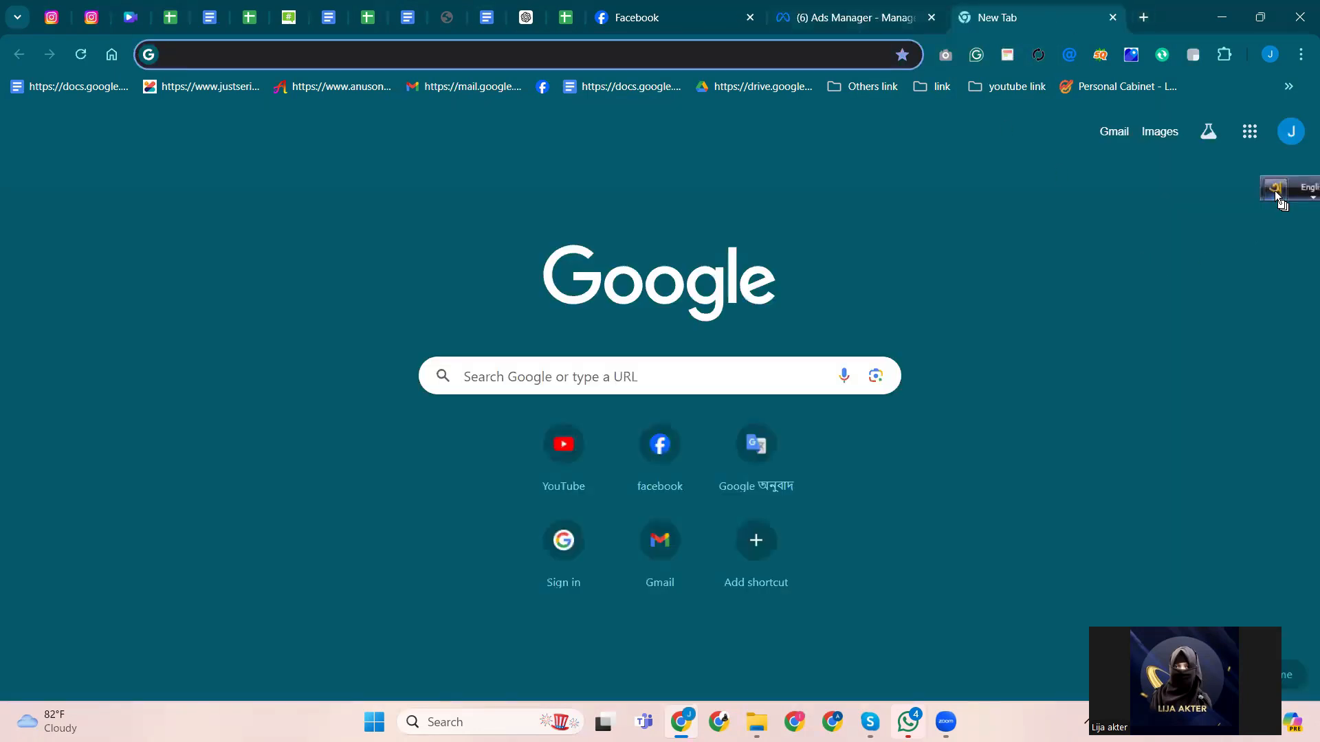
pyautogui.click(1291, 131)
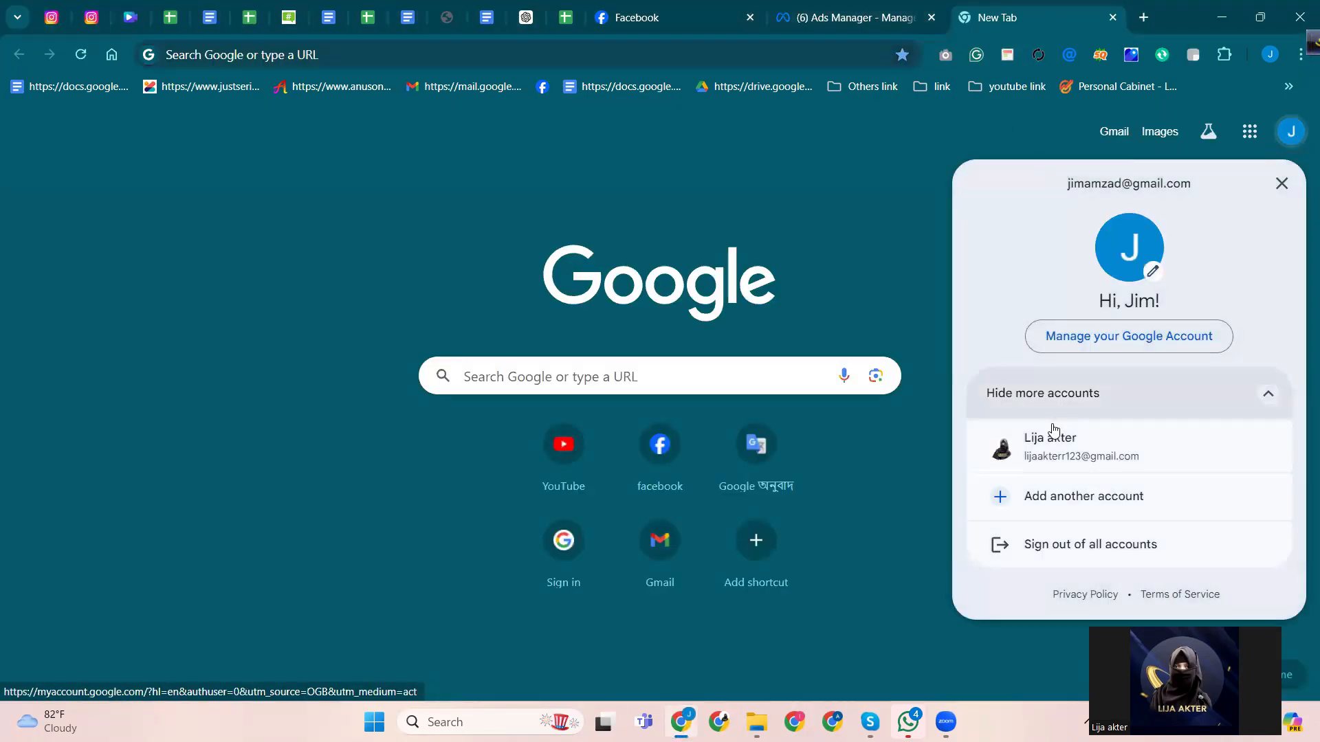
pyautogui.click(1055, 440)
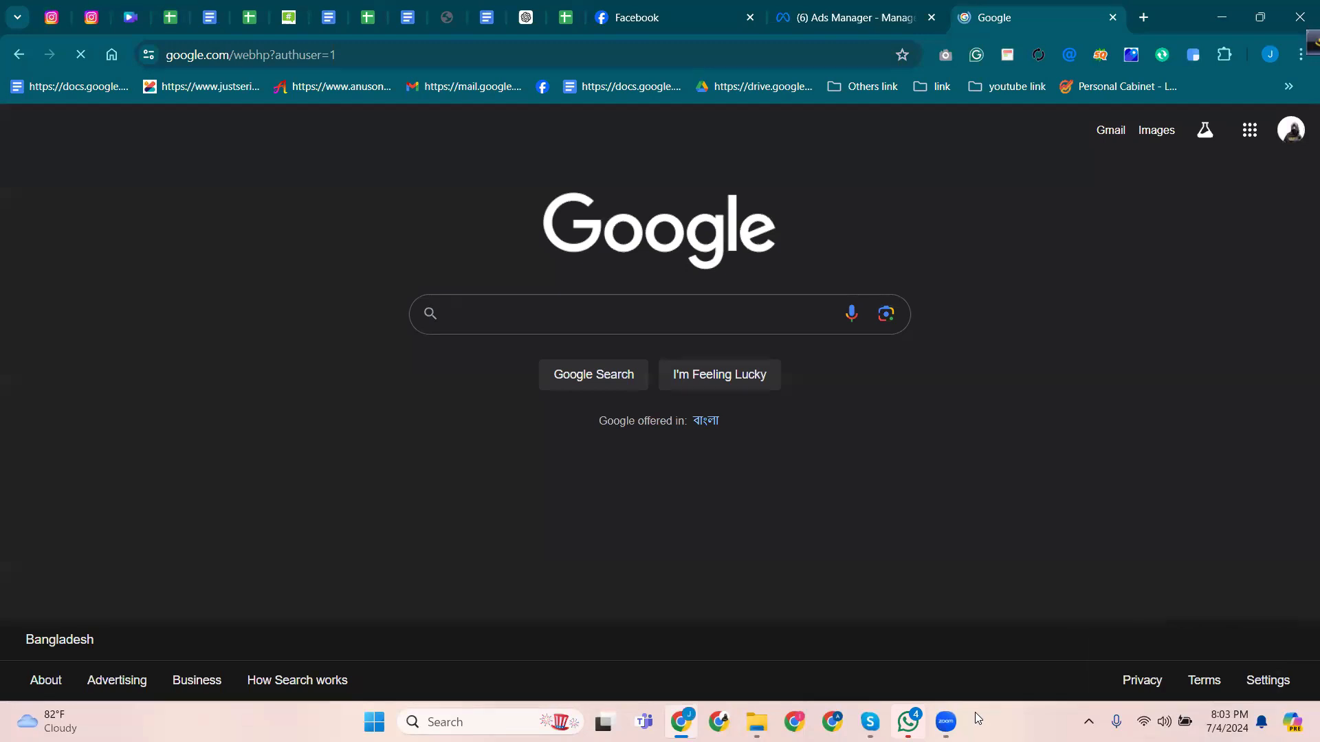
pyautogui.click(1118, 135)
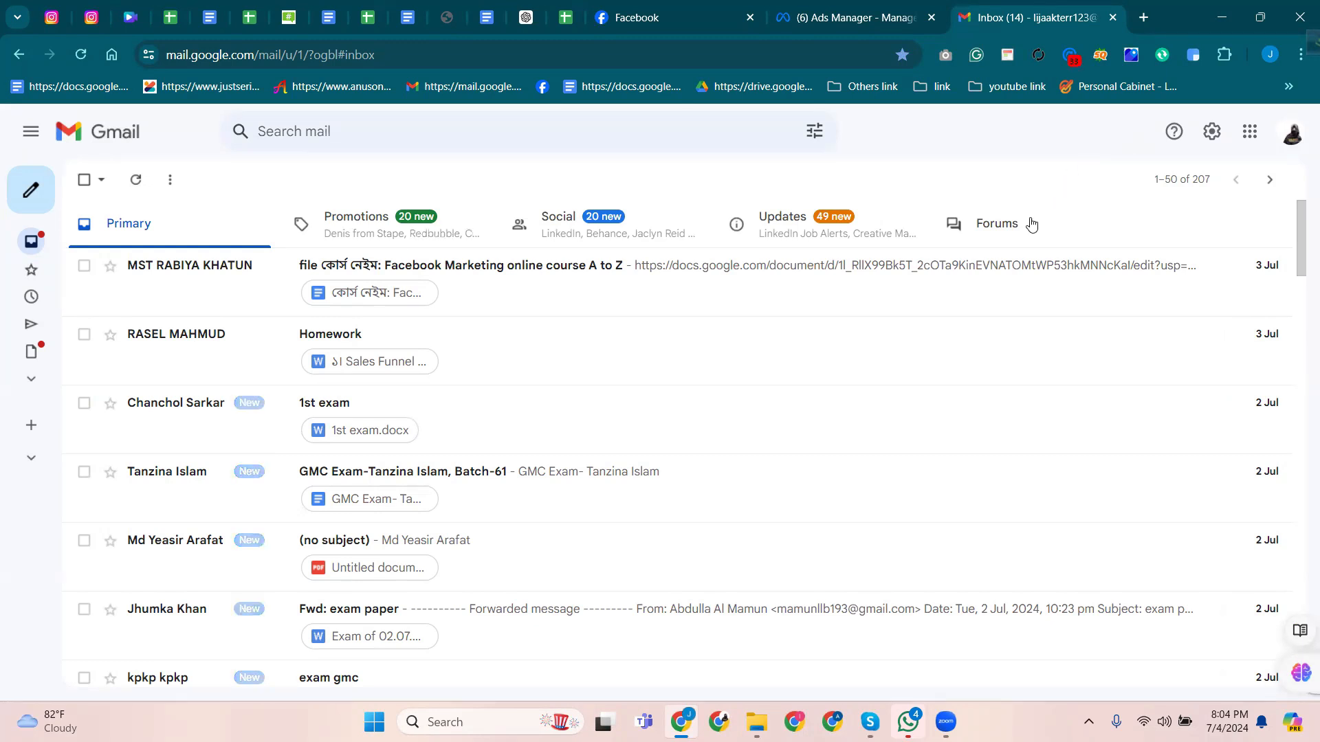
# Look through the submitted exam and homework e-mails in the primary inbox, then close the Gmail tab.
pyautogui.scroll(-5, 348, 392)
pyautogui.scroll(-4, 344, 396)
pyautogui.scroll(3, 341, 392)
pyautogui.scroll(1, 342, 384)
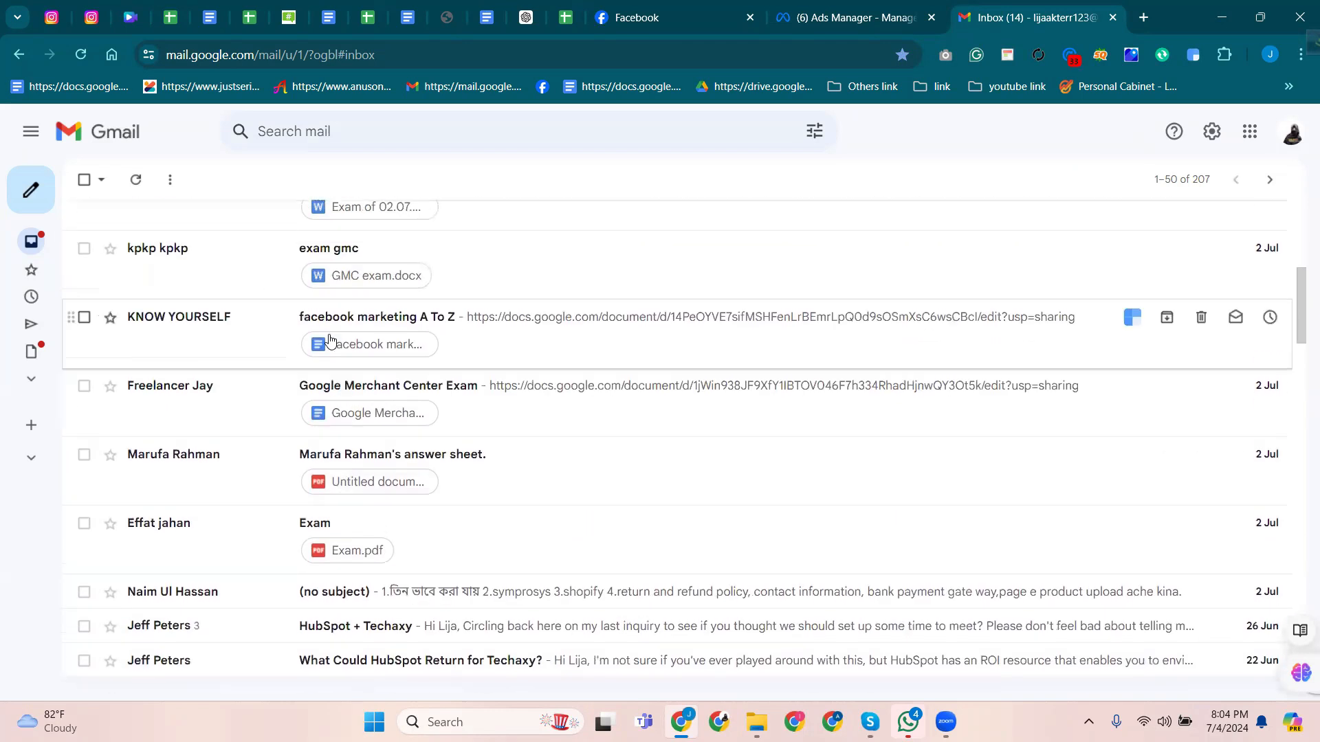
pyautogui.scroll(-8, 330, 339)
pyautogui.scroll(4, 330, 339)
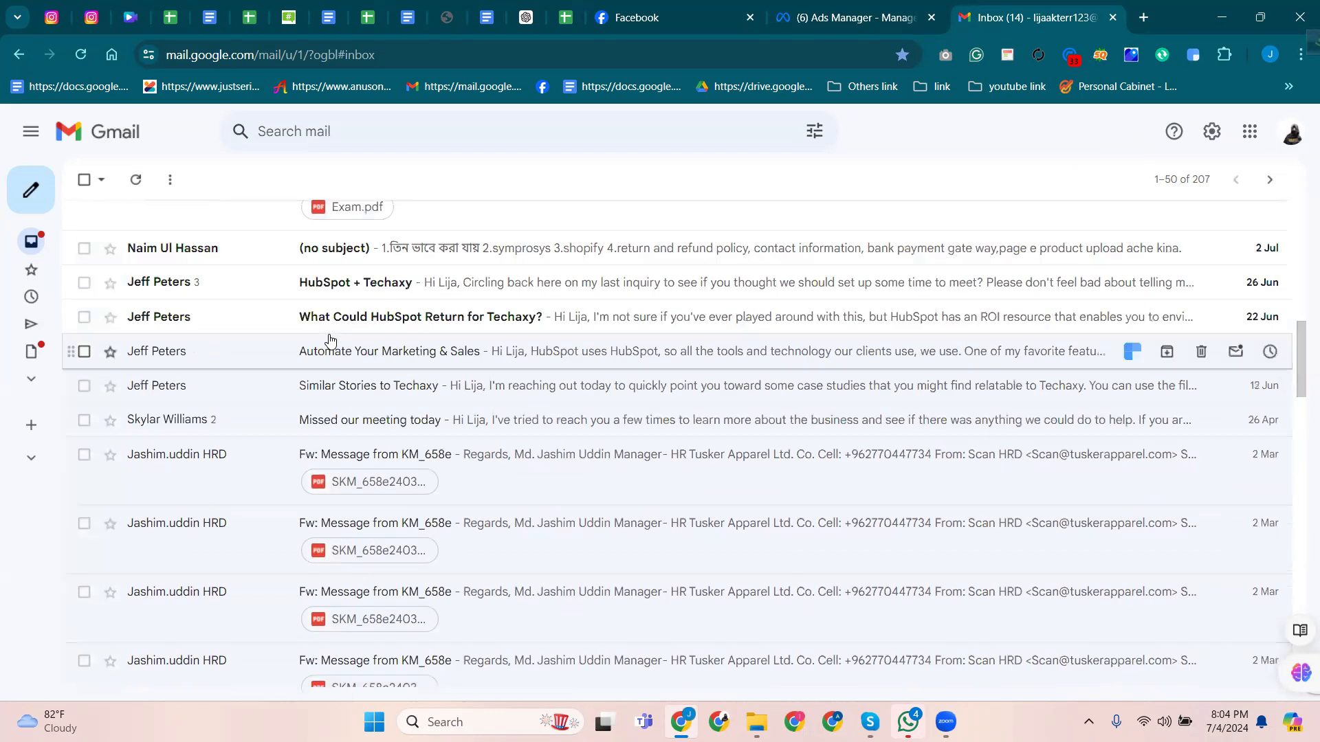
pyautogui.scroll(1, 329, 339)
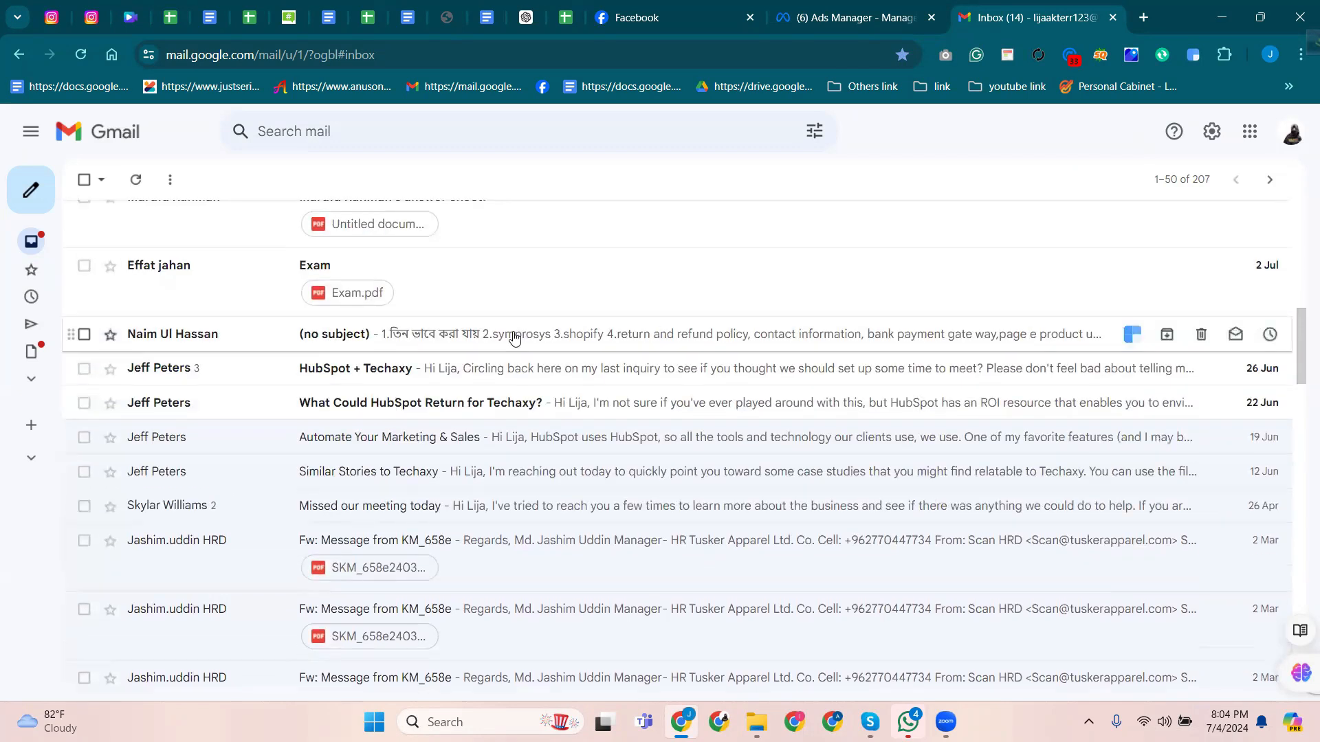
pyautogui.scroll(4, 502, 340)
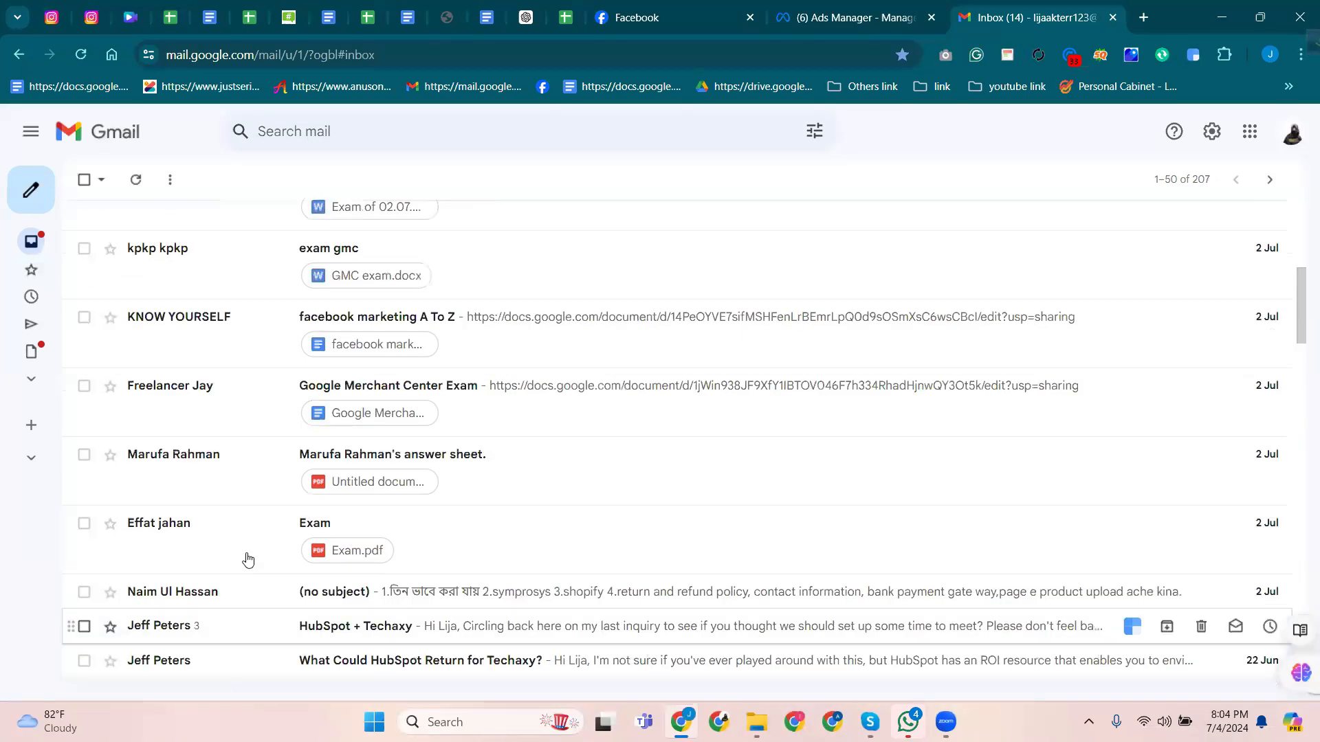
pyautogui.scroll(3, 361, 343)
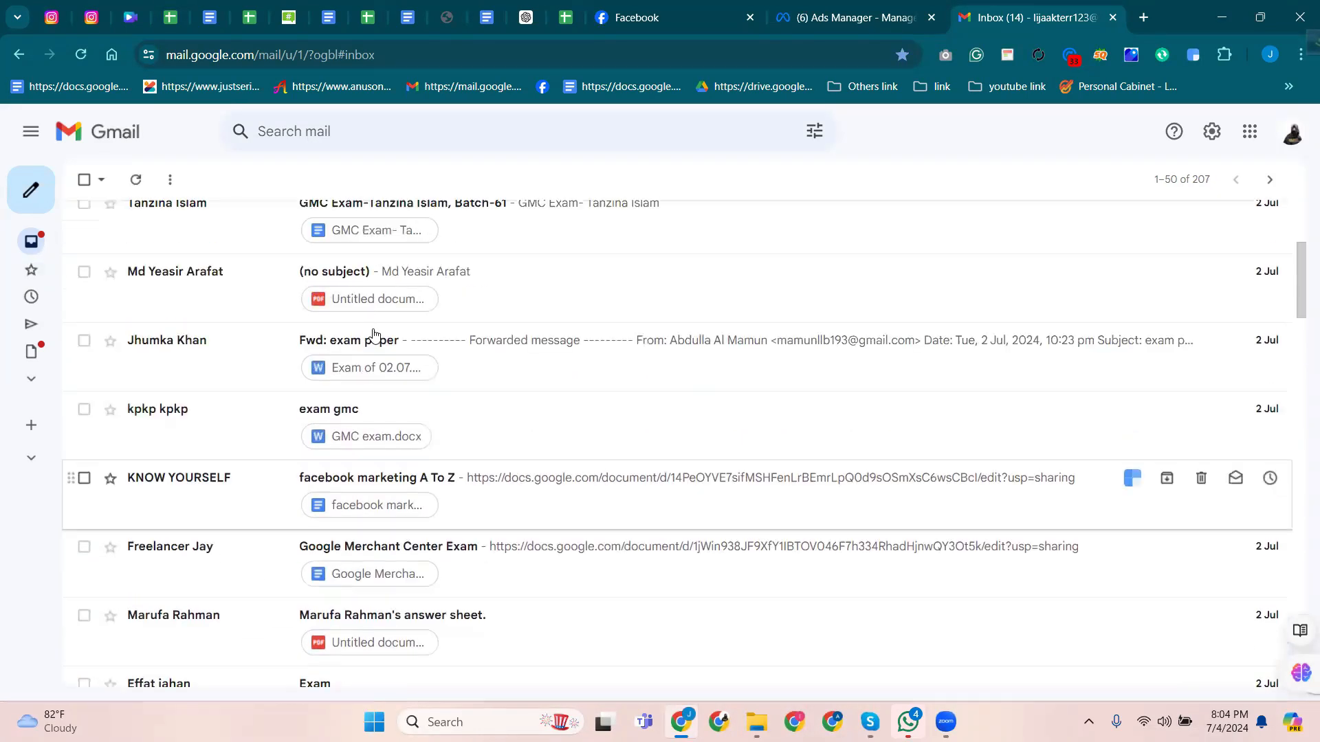
pyautogui.scroll(3, 349, 355)
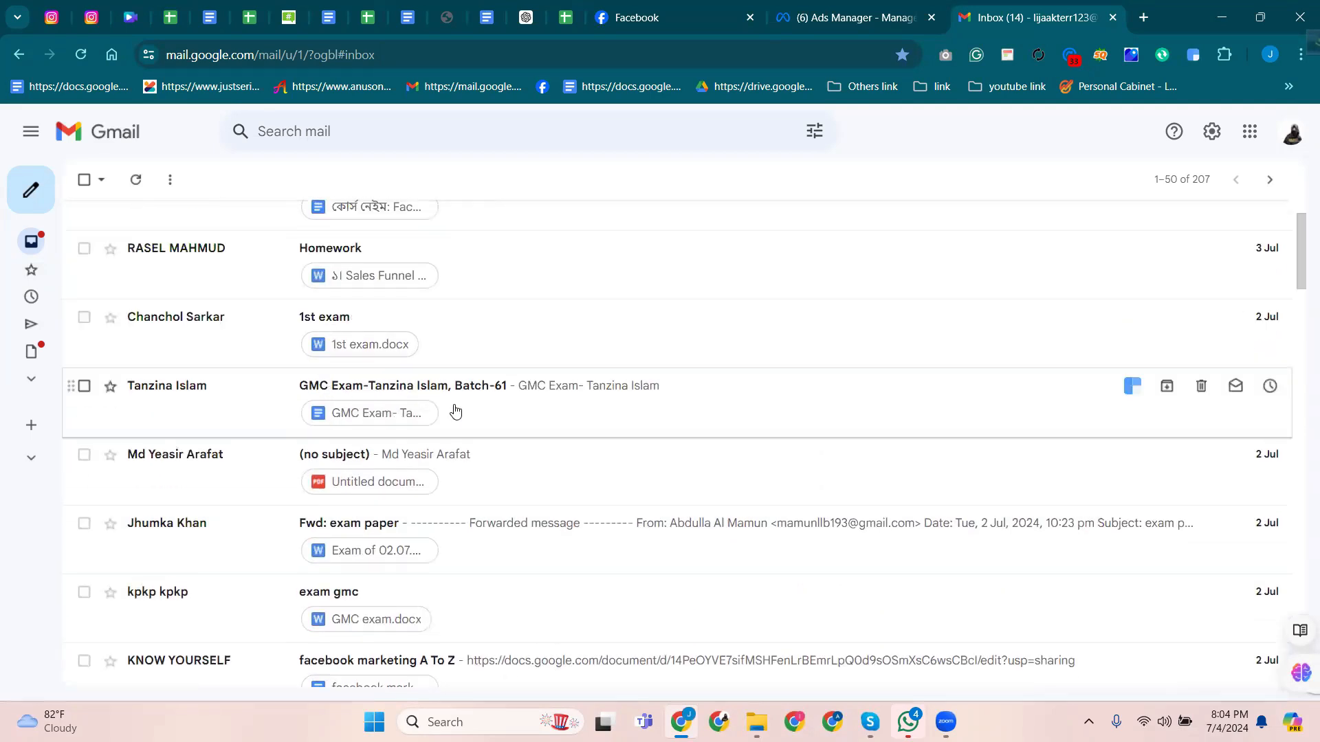
pyautogui.scroll(2, 454, 410)
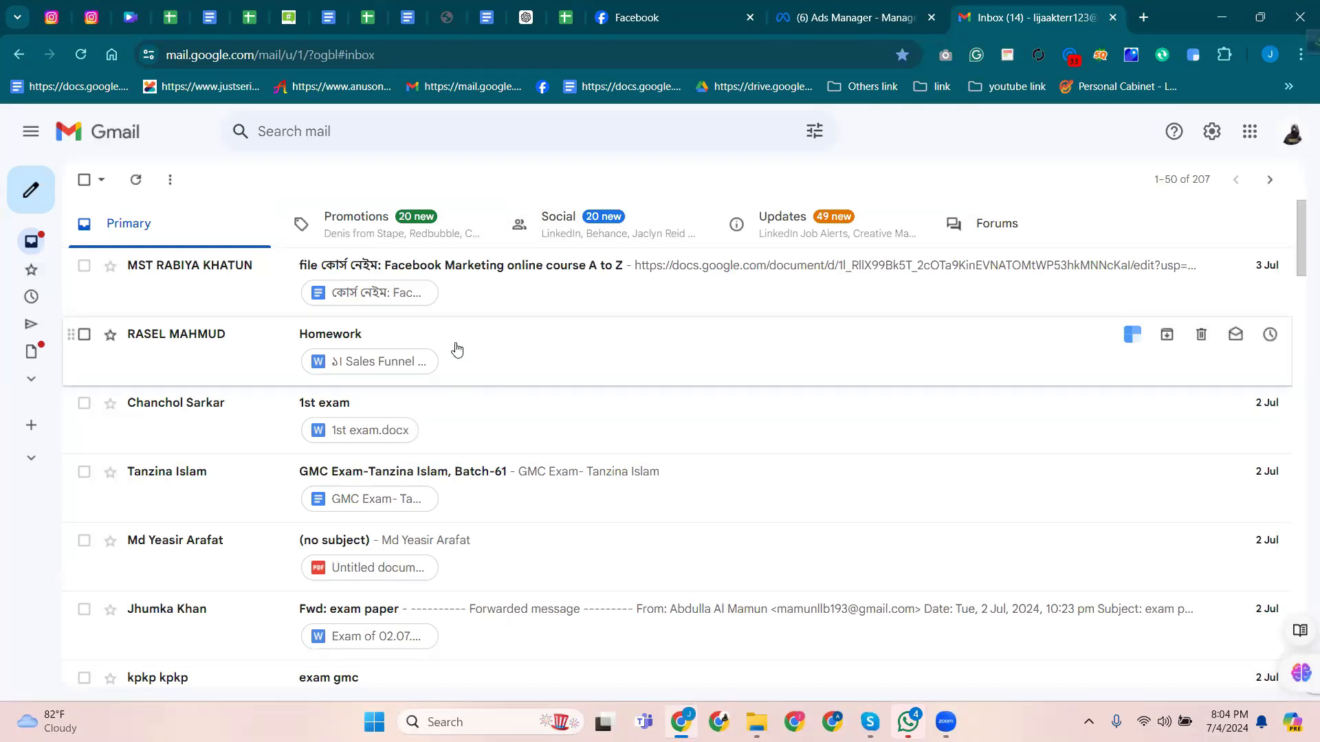
pyautogui.click(1114, 17)
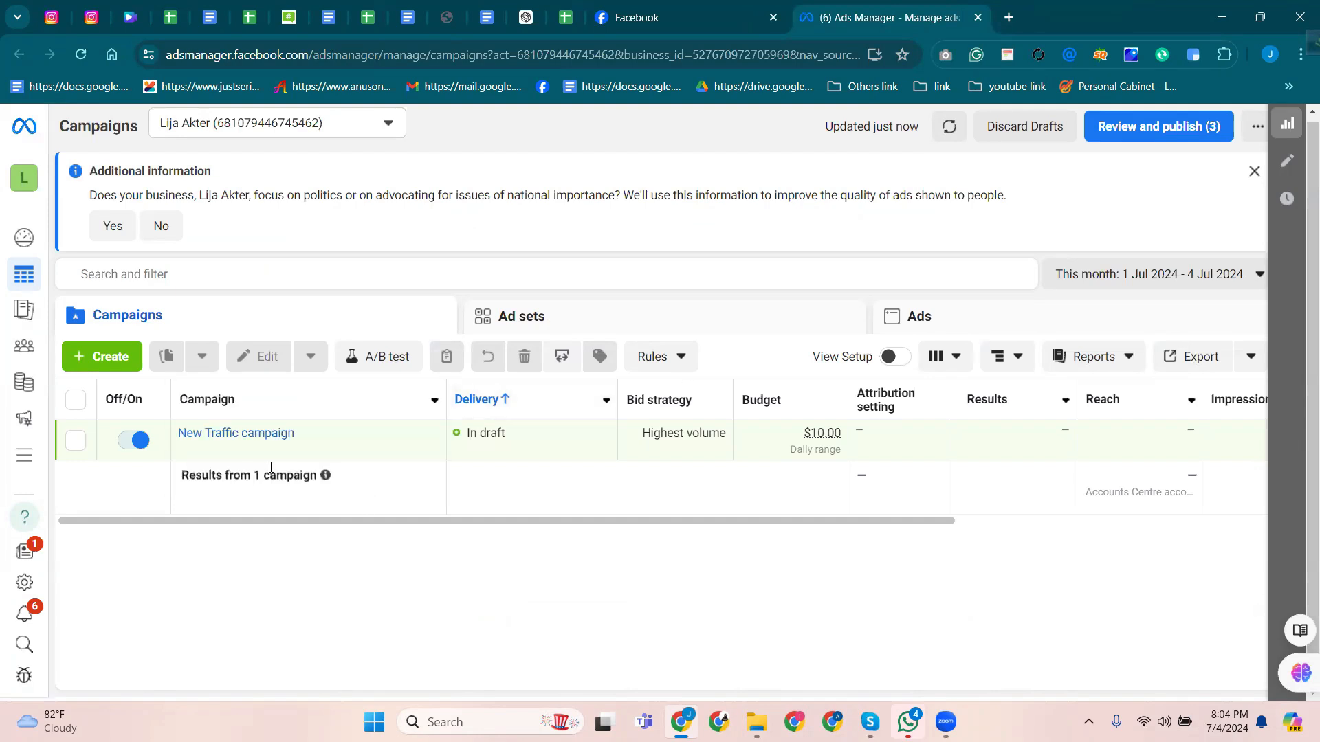
# Go through the New Traffic campaign and its ad set to the New Traffic ad, and save the ad's name to draft.
pyautogui.click(234, 433)
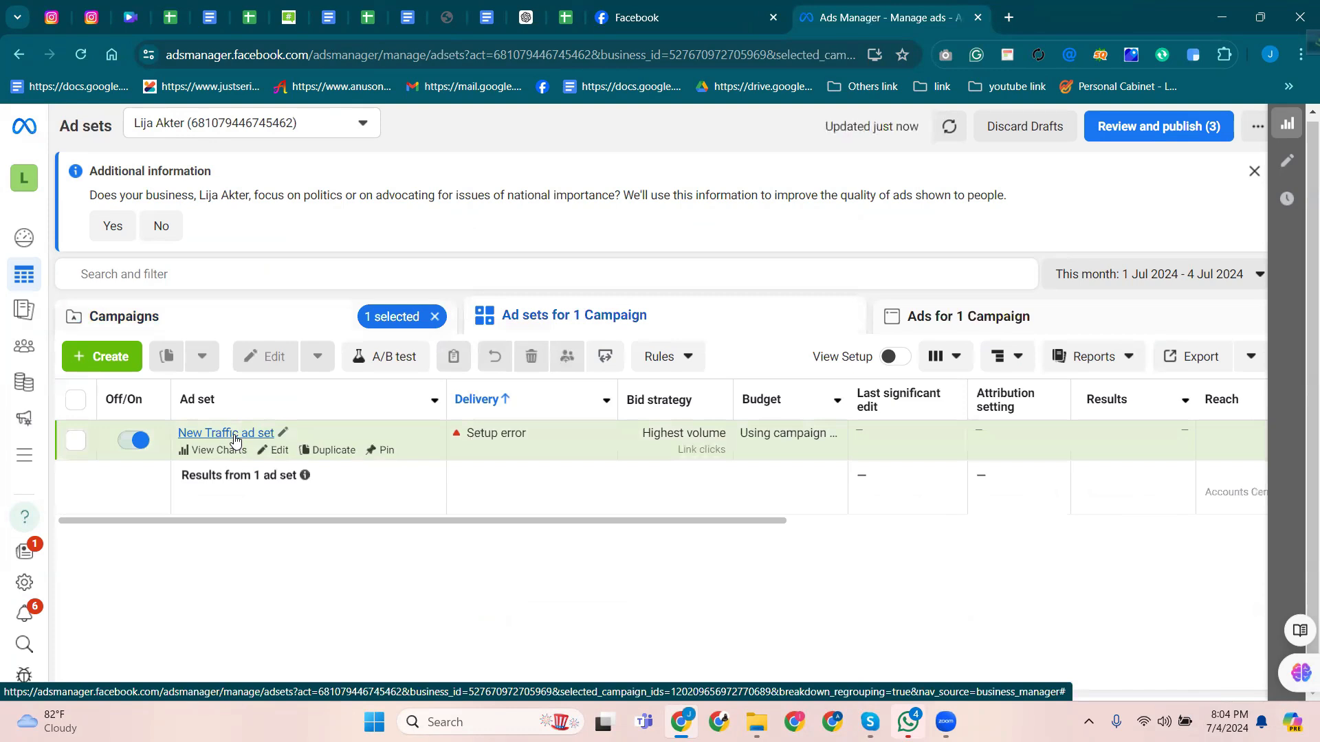
pyautogui.click(191, 441)
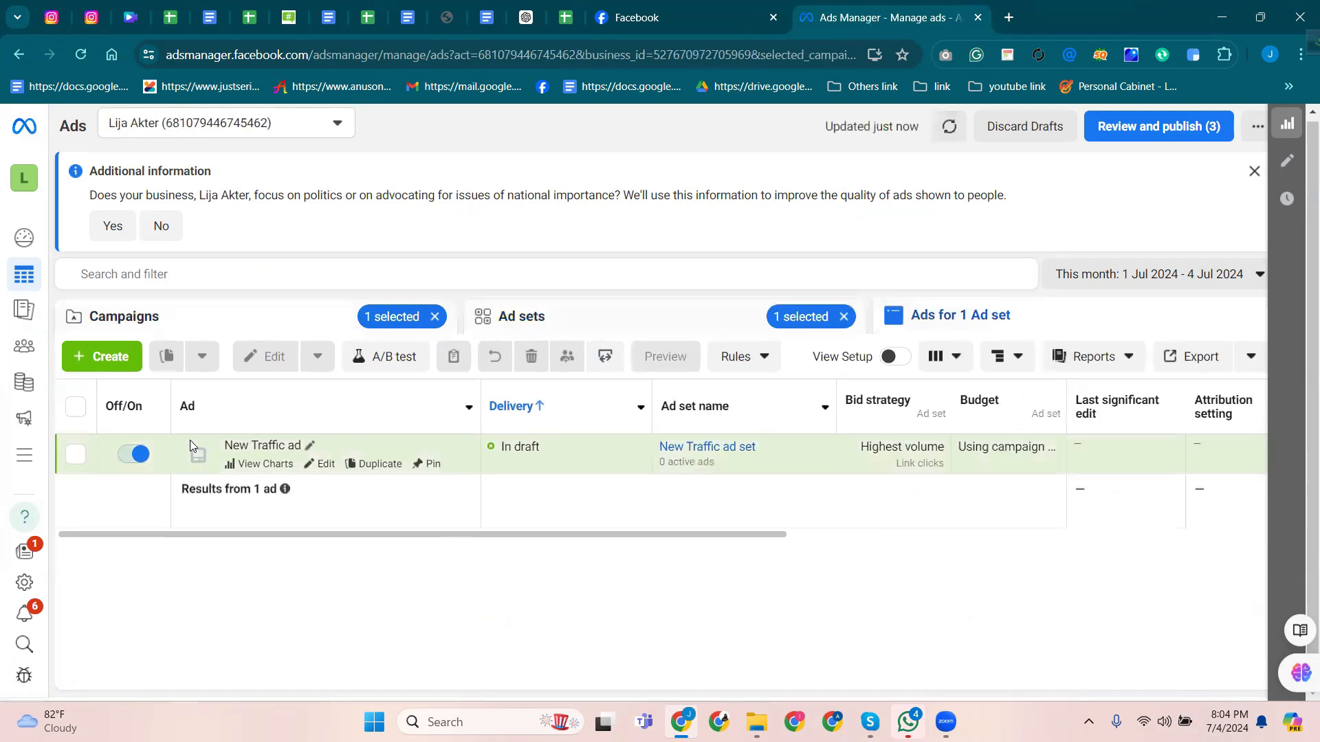
pyautogui.click(308, 451)
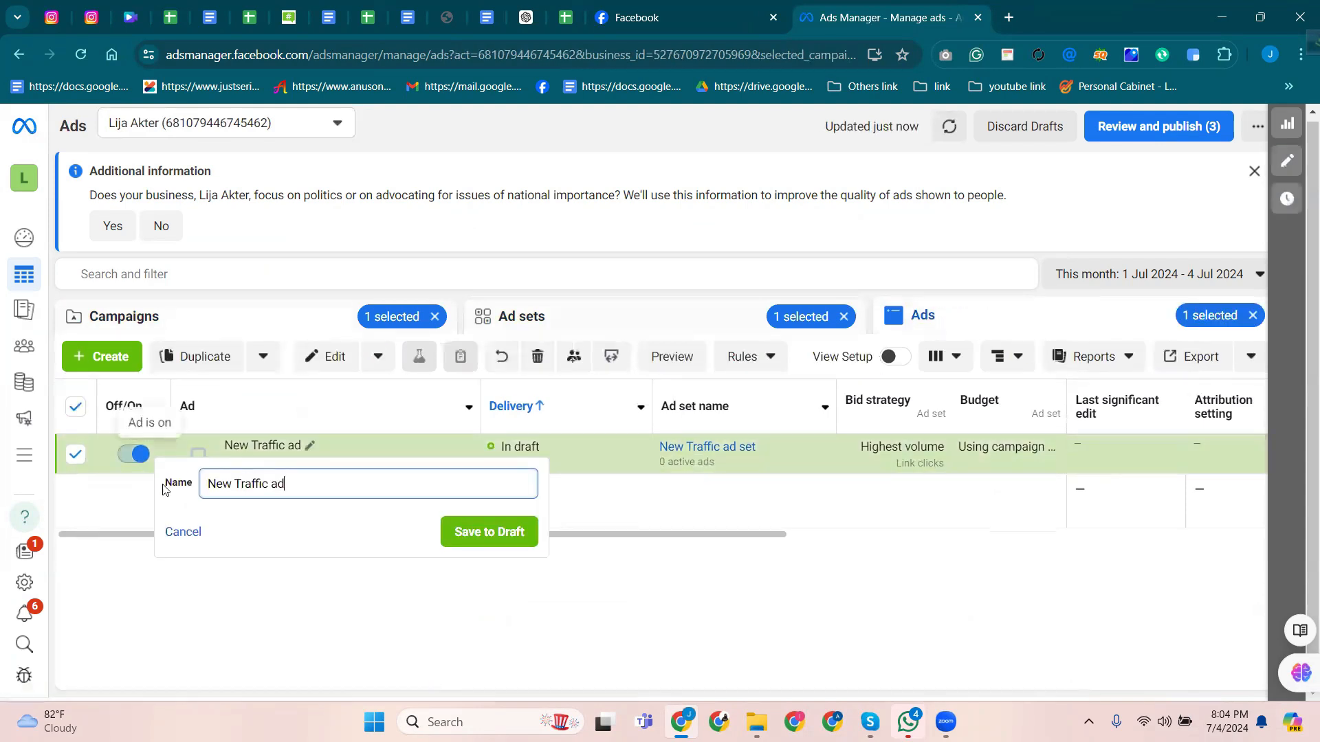
pyautogui.click(492, 542)
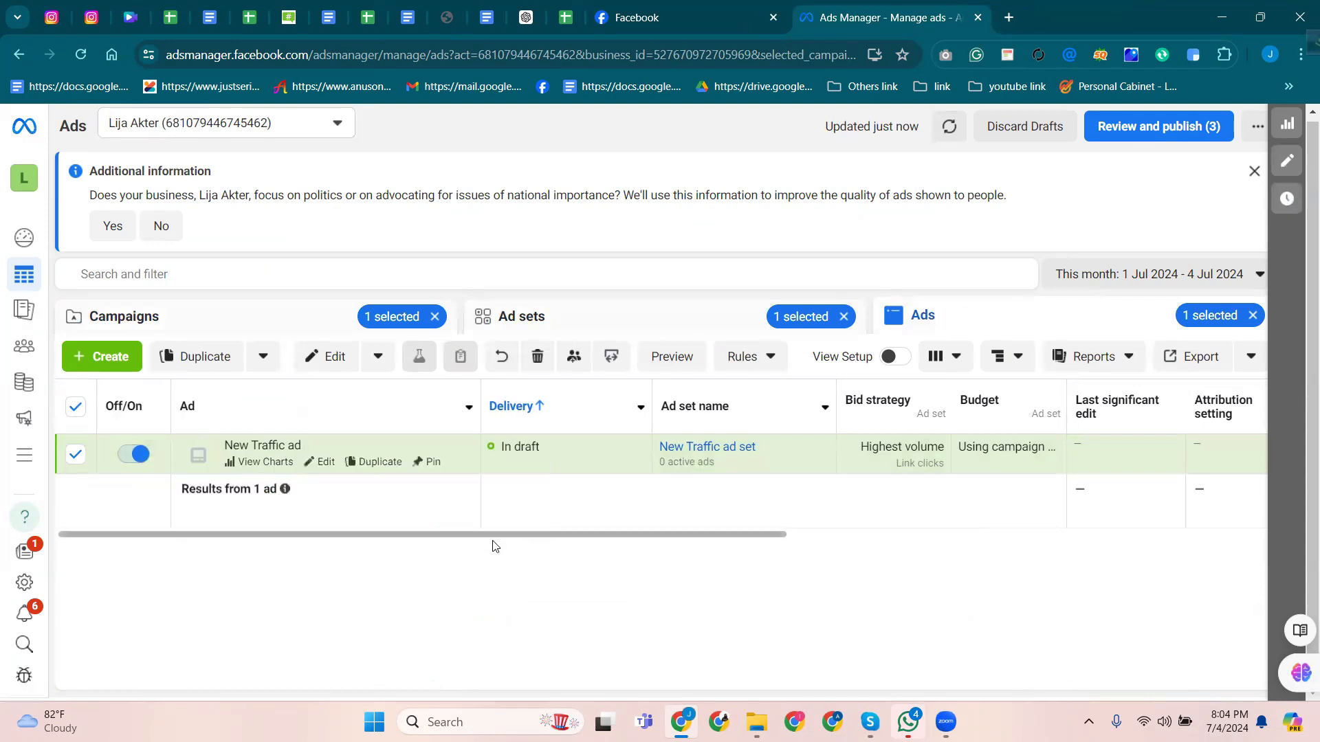
# Open the New Traffic ad for editing and review its name, partnership, identity and ad setup sections.
pyautogui.click(313, 465)
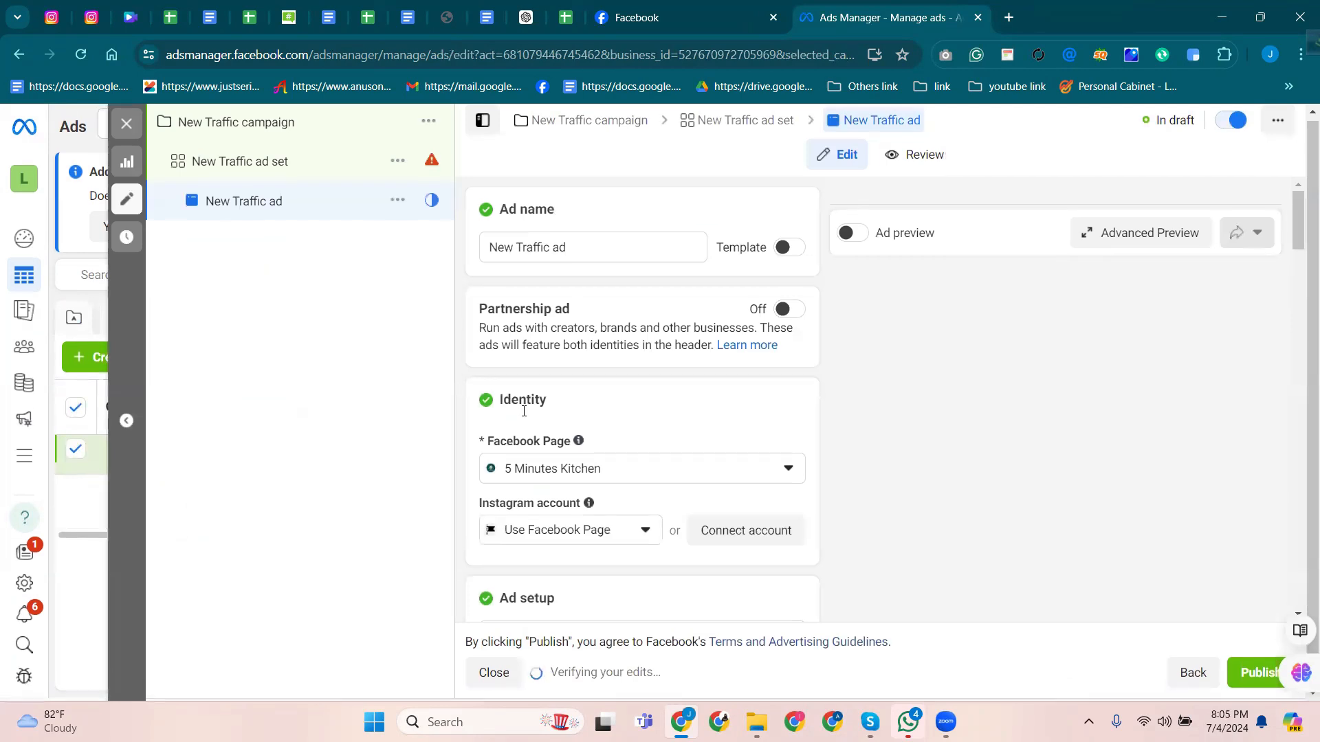
pyautogui.scroll(-5, 526, 433)
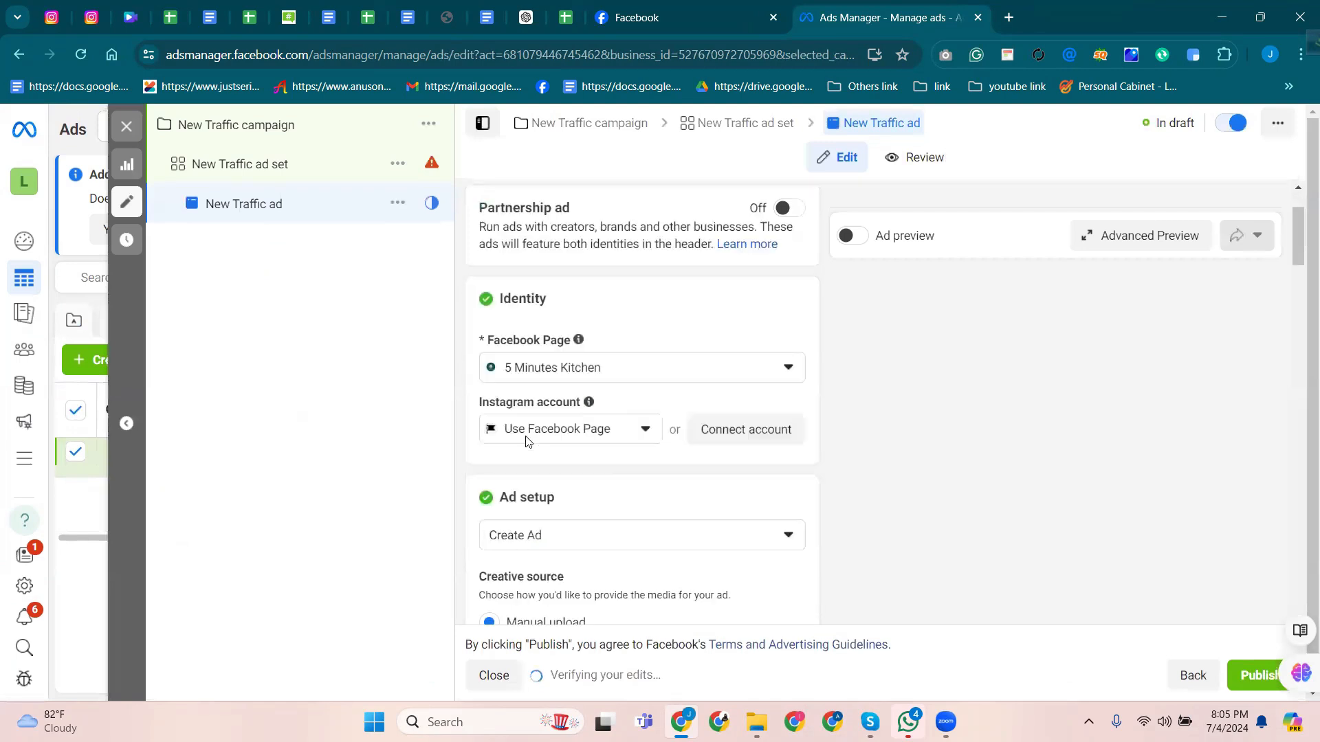
pyautogui.scroll(5, 529, 438)
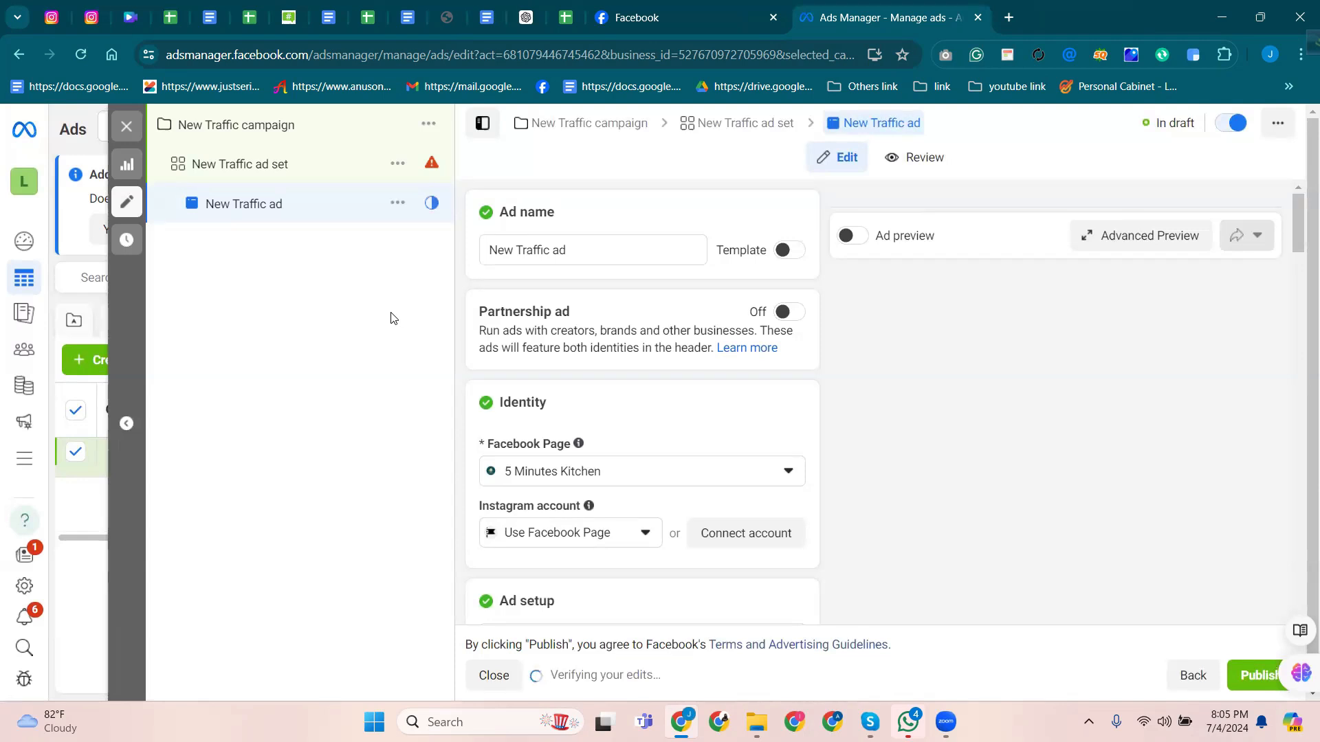
# Switch to Facebook, search for "Facb" to open the Facebook Marketing Basic to Advance group, and close the Top Students chat.
pyautogui.moveTo(5, 596)
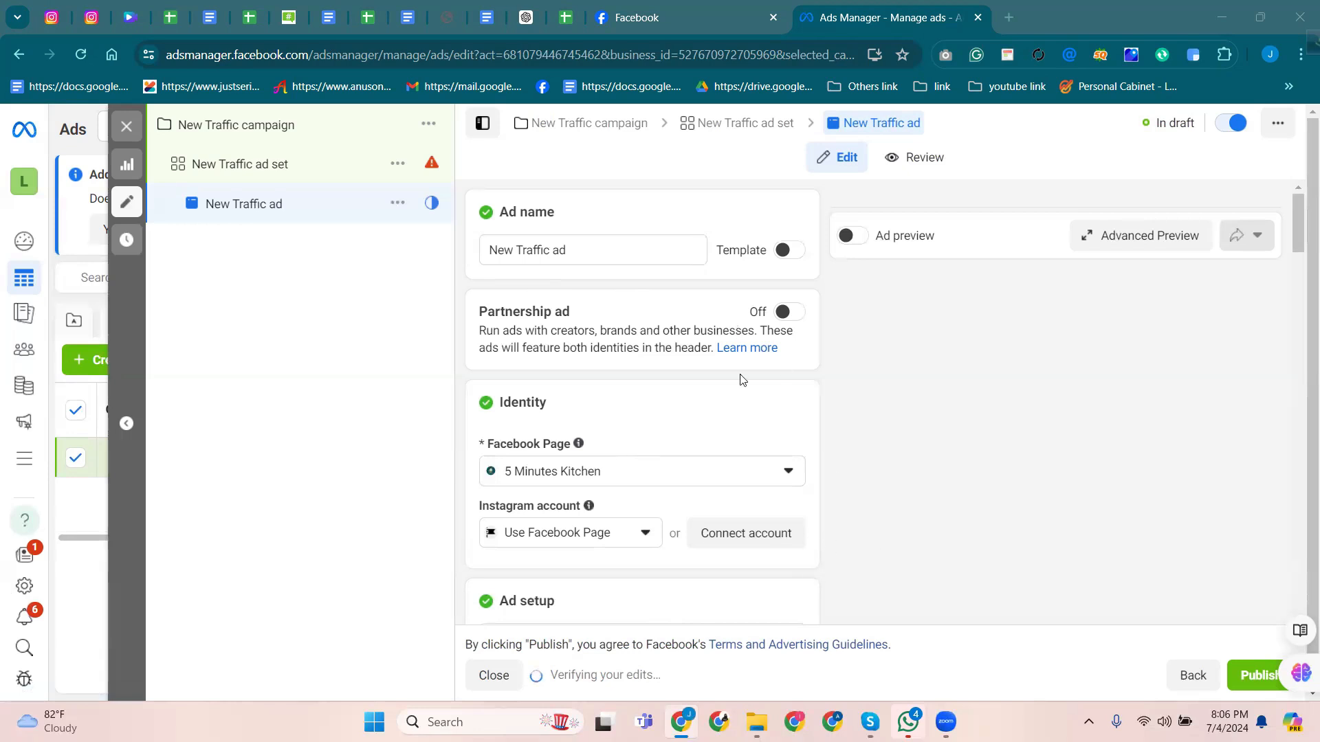
pyautogui.click(684, 7)
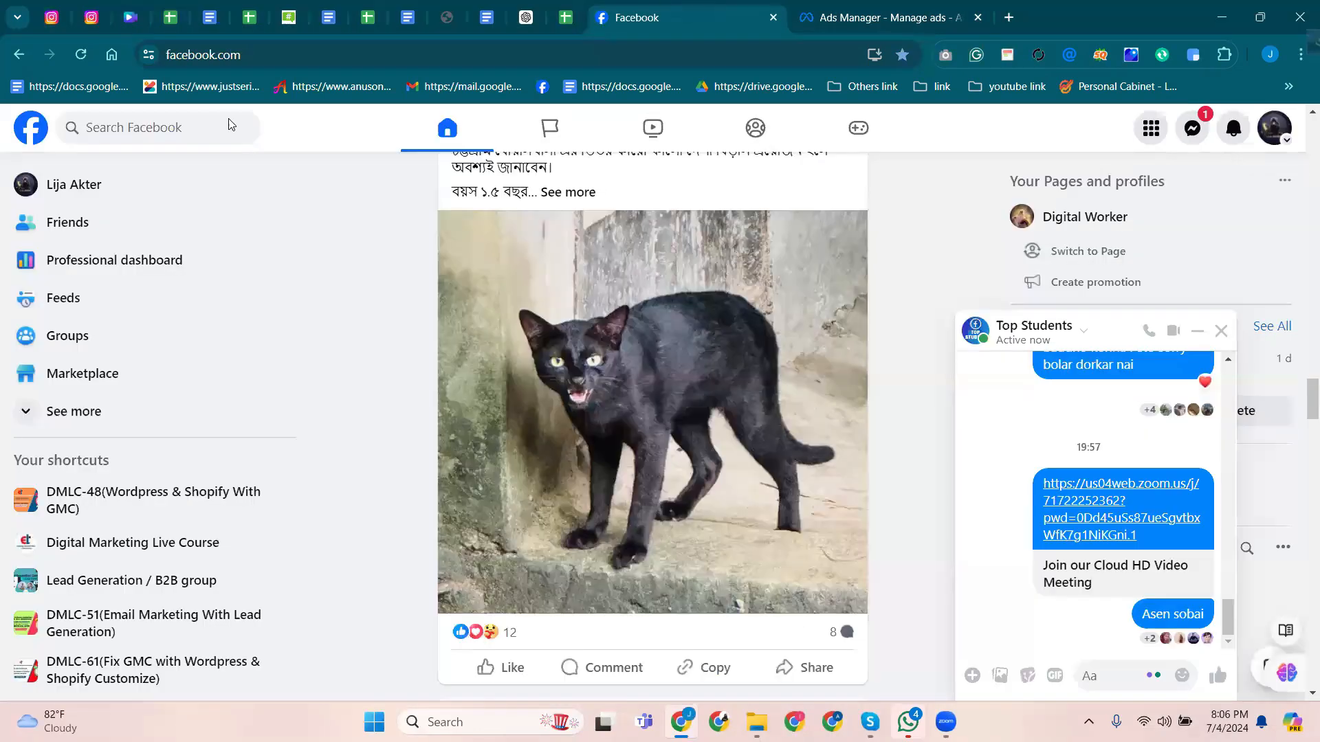
pyautogui.click(100, 129)
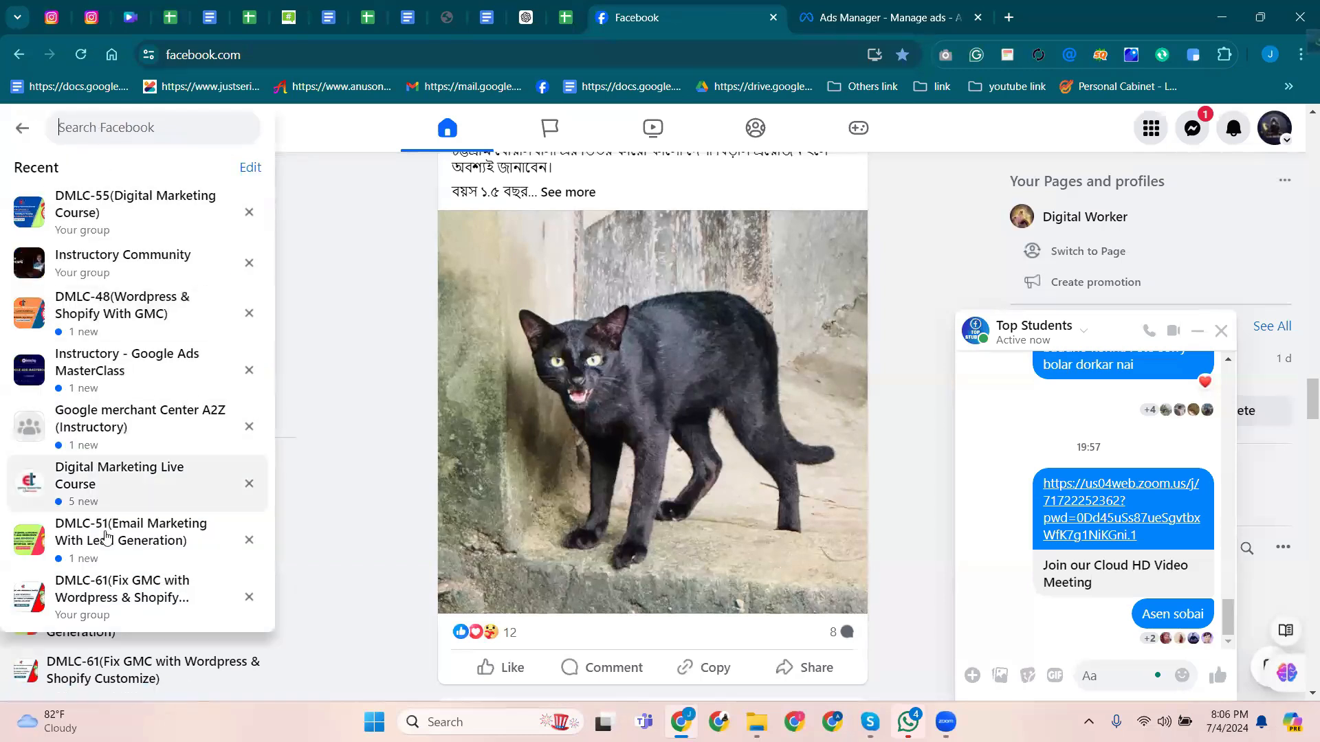
pyautogui.scroll(-3, 107, 538)
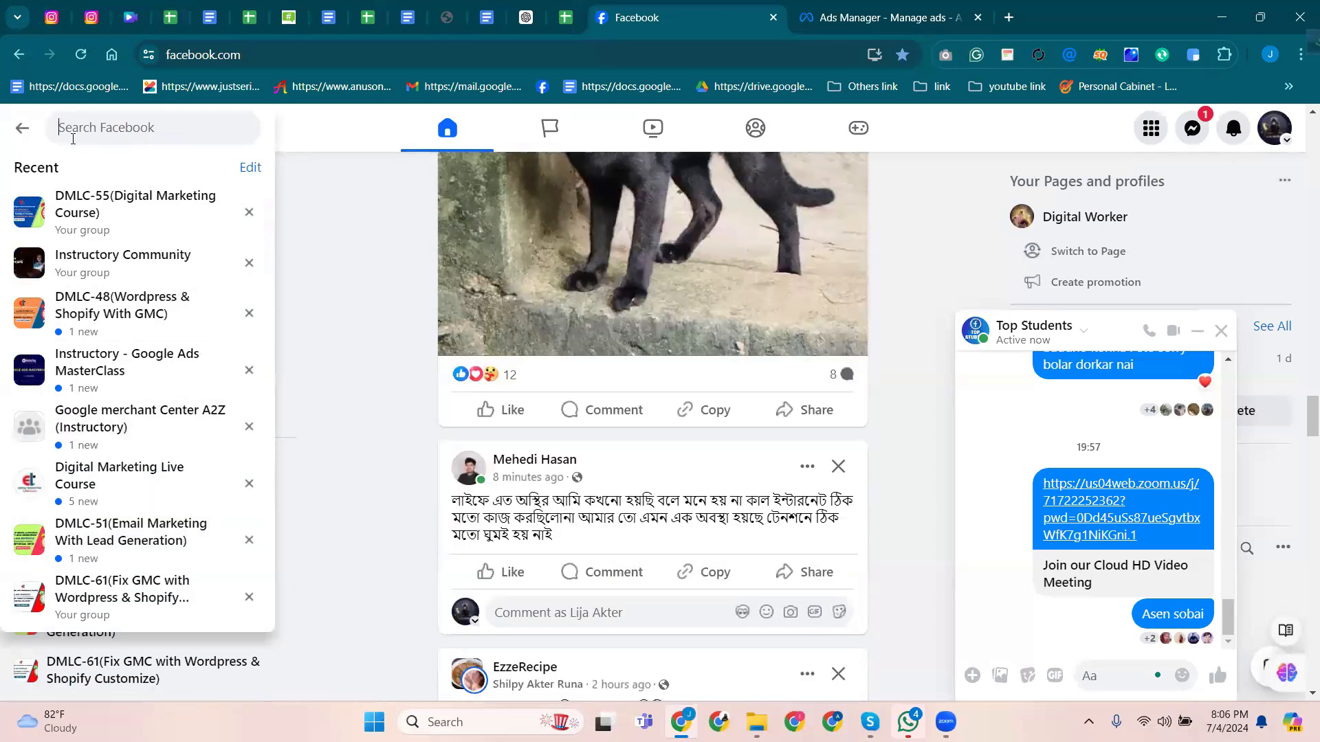
pyautogui.write('Fa')
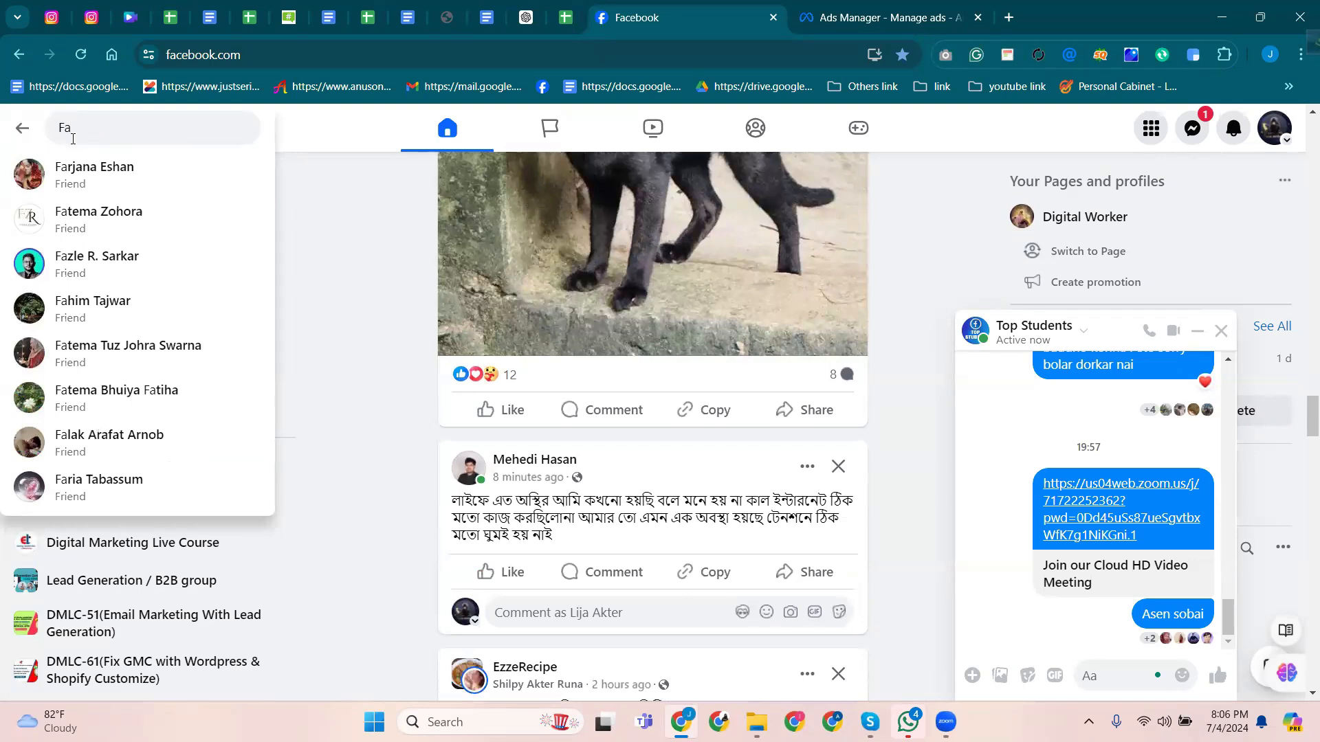
pyautogui.write('cb')
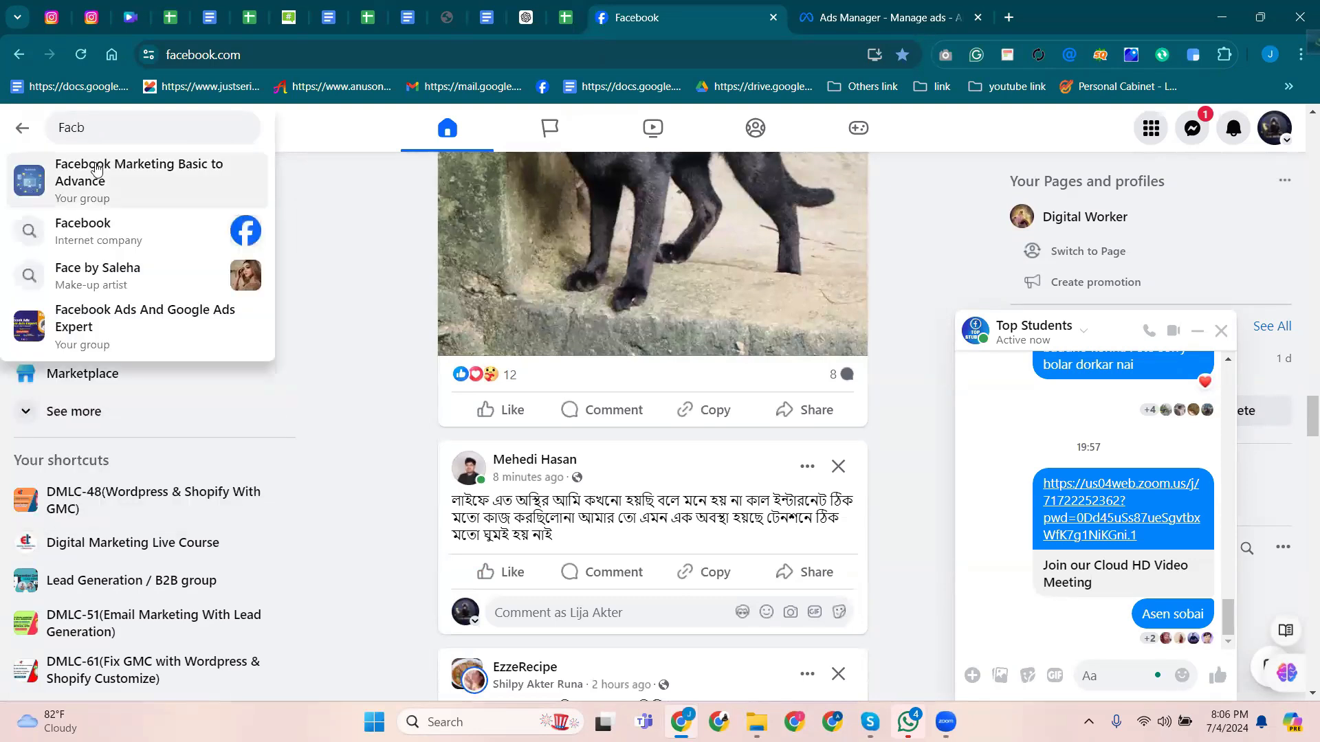
pyautogui.click(96, 169)
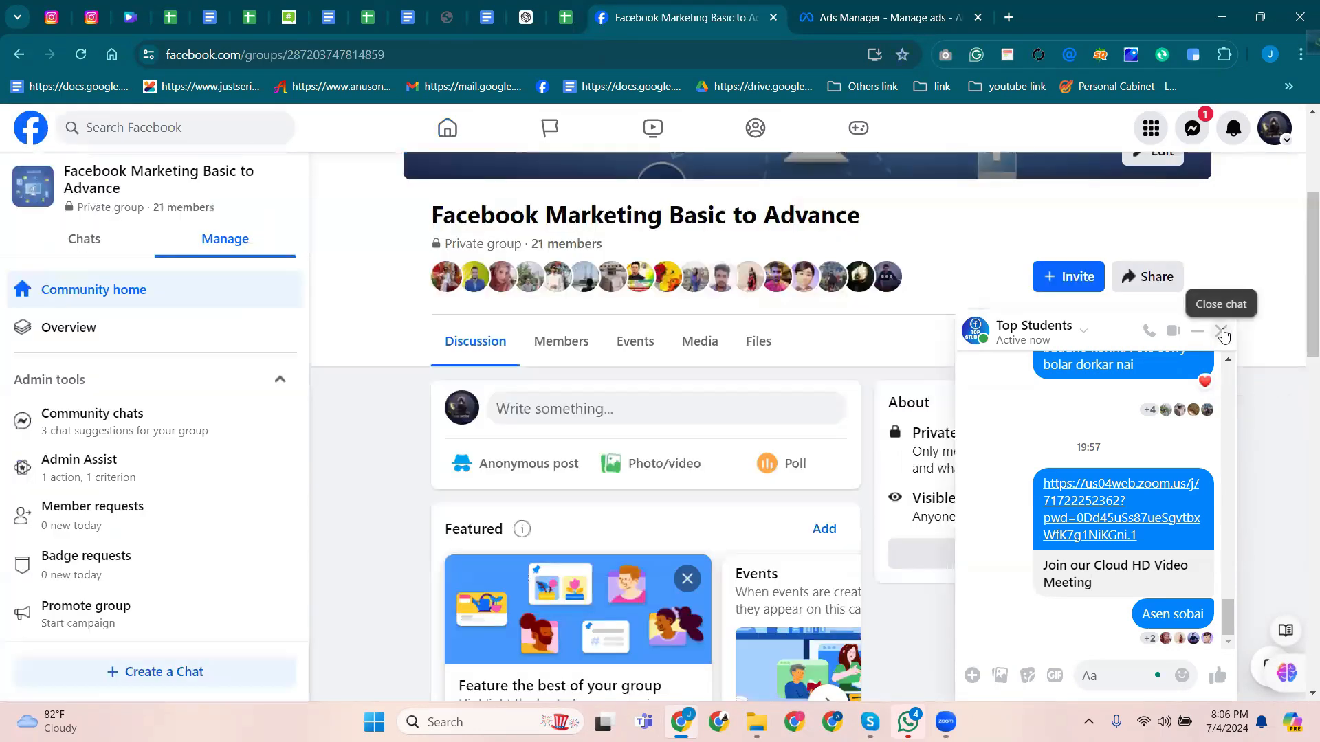
pyautogui.click(1221, 331)
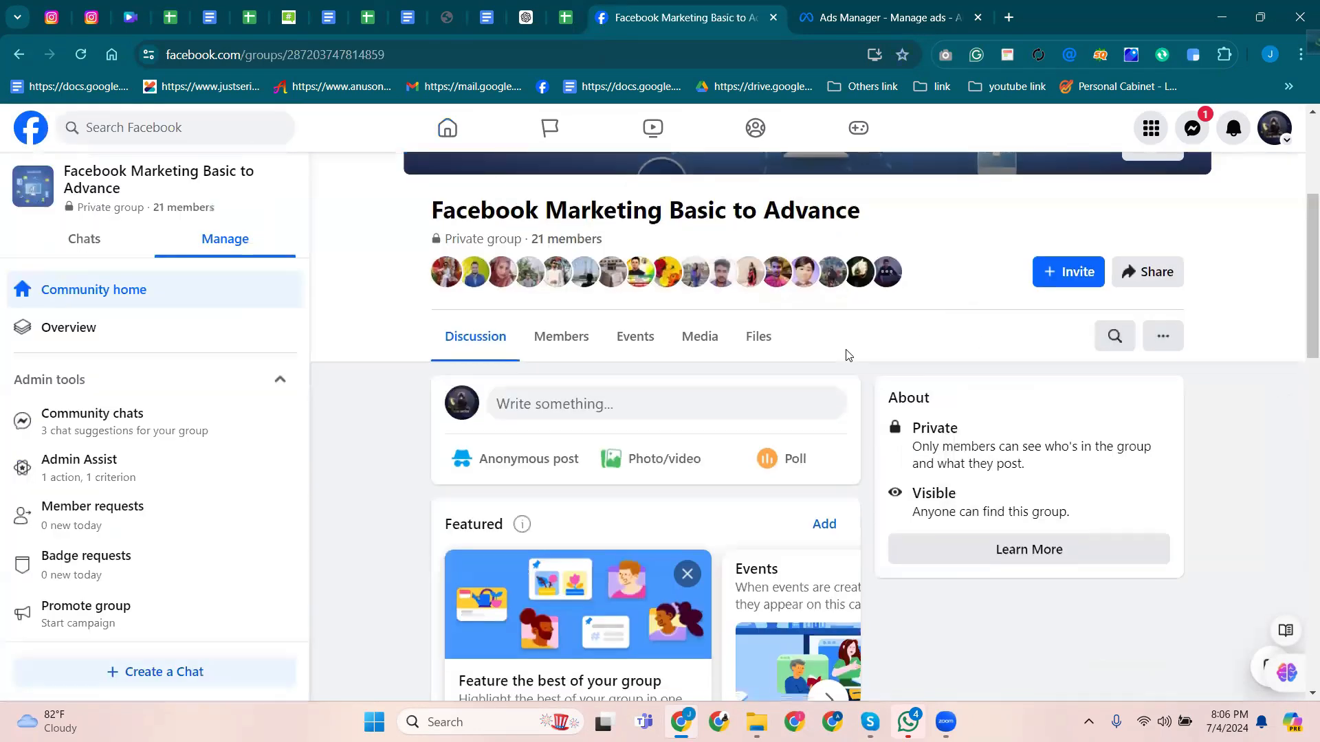
# Look through the class posts in the Facebook Marketing Basic to Advance group's discussion feed, then return to the group header.
pyautogui.scroll(-20, 846, 355)
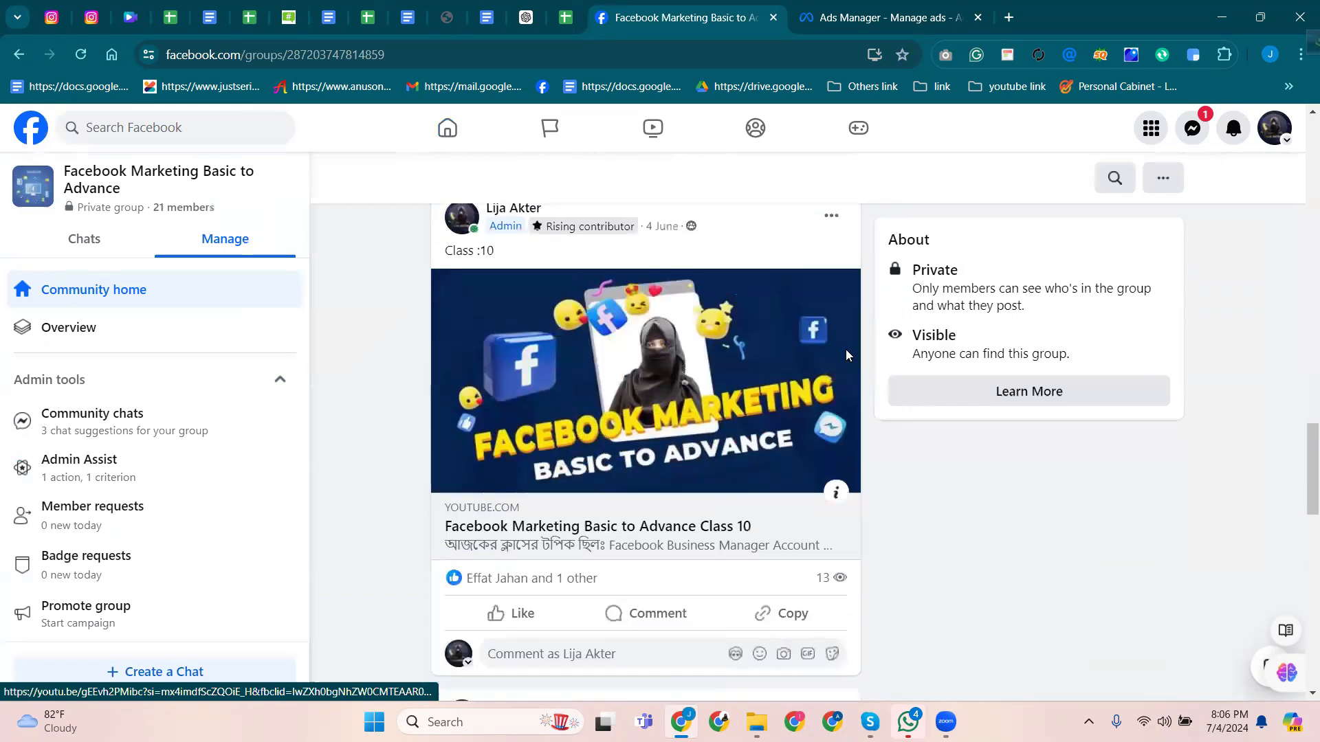
pyautogui.scroll(-15, 845, 354)
pyautogui.scroll(-15, 846, 350)
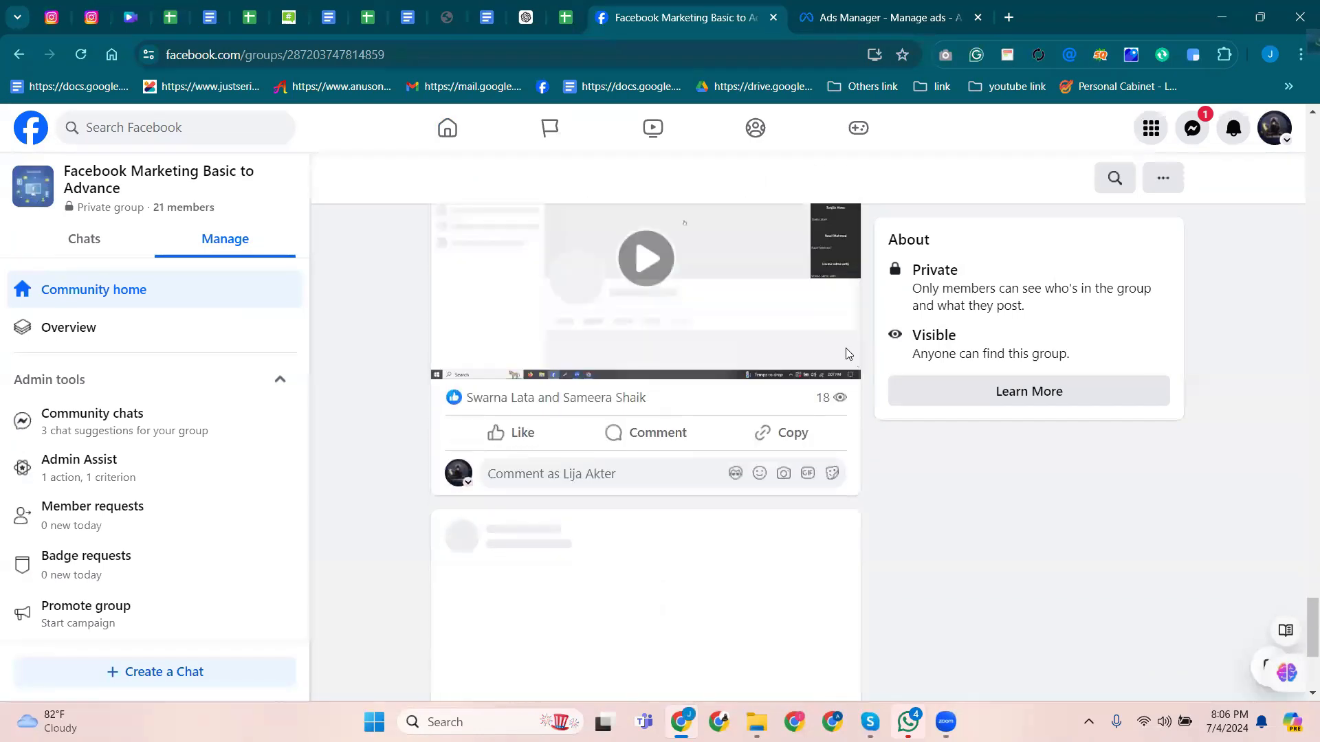
pyautogui.scroll(-5, 847, 354)
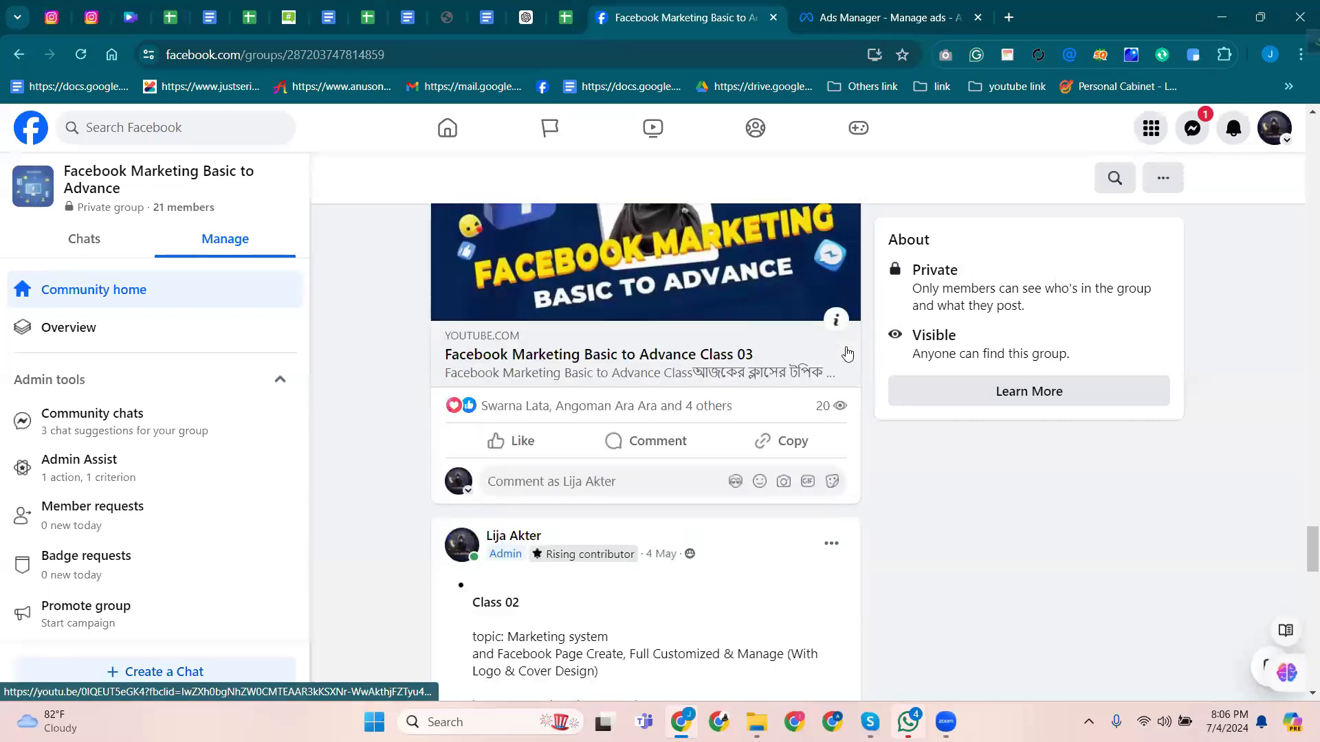
pyautogui.scroll(-15, 847, 353)
pyautogui.scroll(20, 847, 354)
pyautogui.scroll(20, 847, 354)
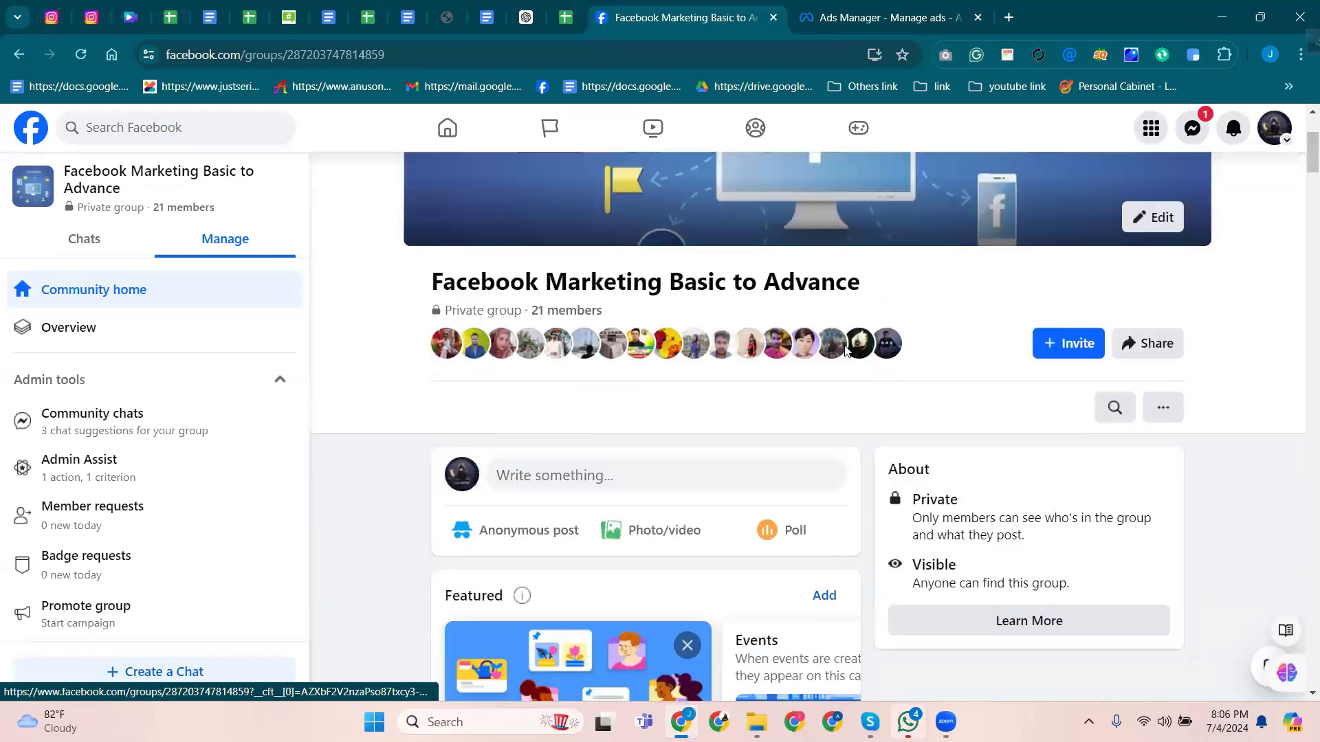
pyautogui.scroll(3, 847, 350)
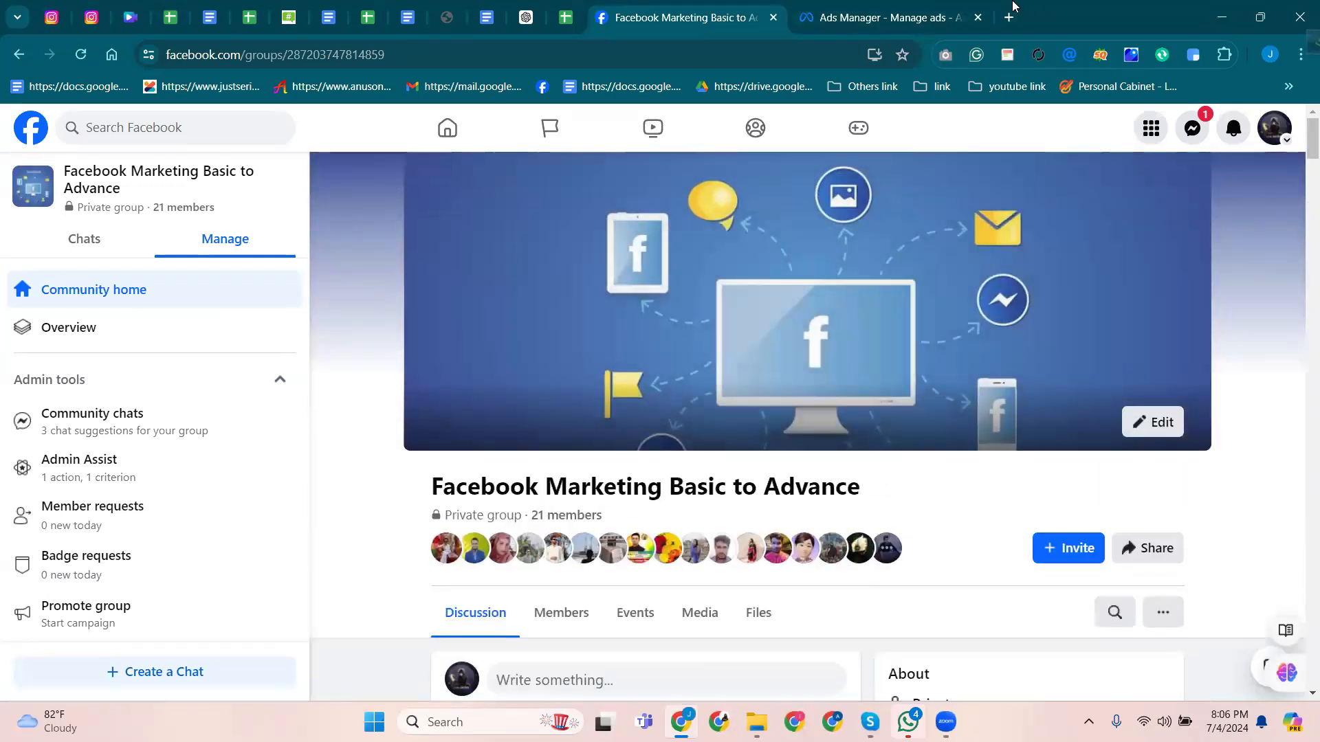
# Switch to Ads Manager and review the New Traffic ad's identity, creative source and format settings.
pyautogui.click(871, 10)
pyautogui.click(708, 26)
pyautogui.click(837, 20)
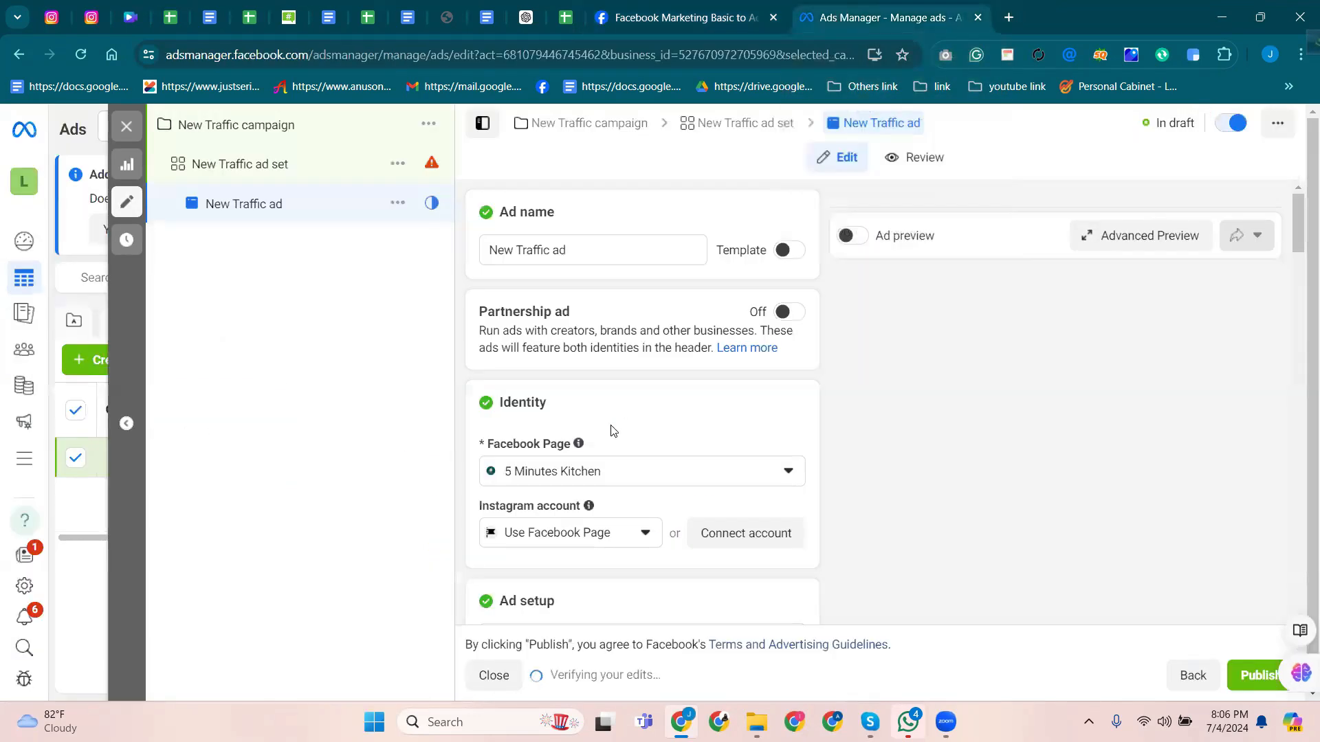
pyautogui.scroll(-10, 614, 431)
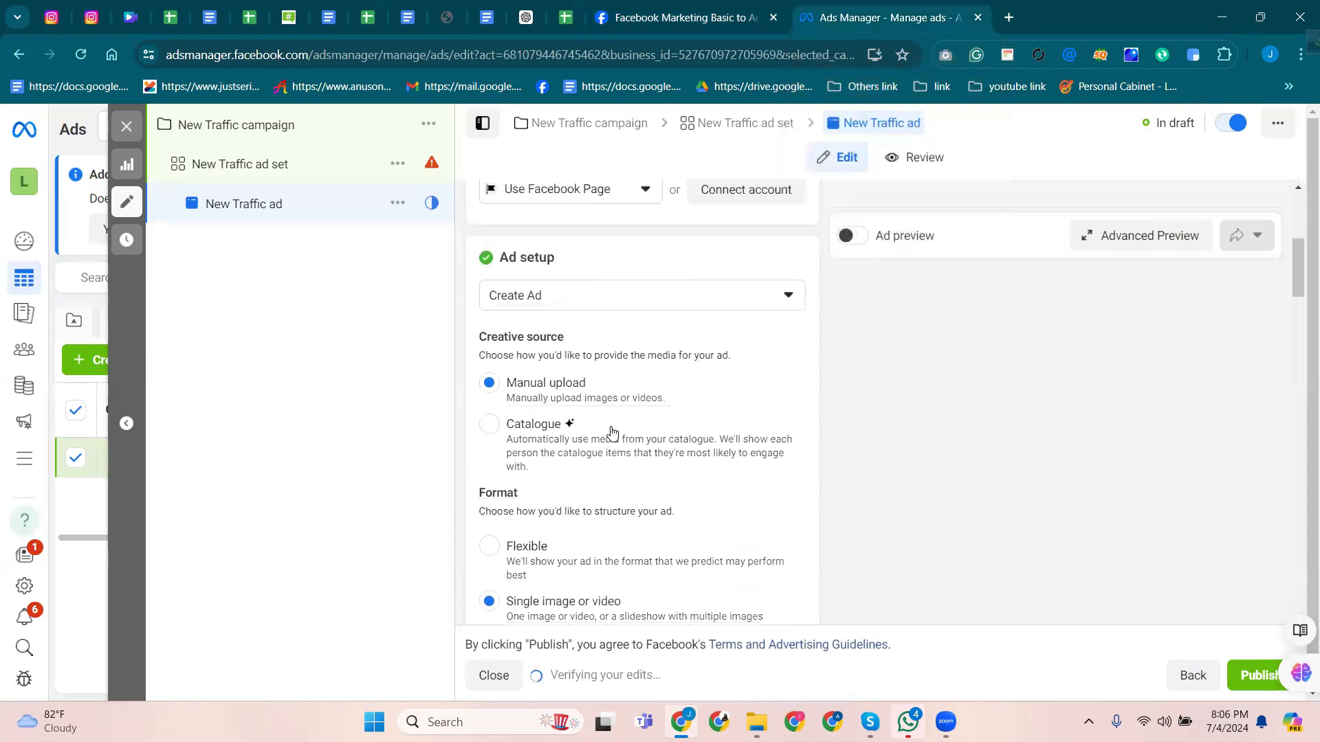
pyautogui.scroll(10, 611, 431)
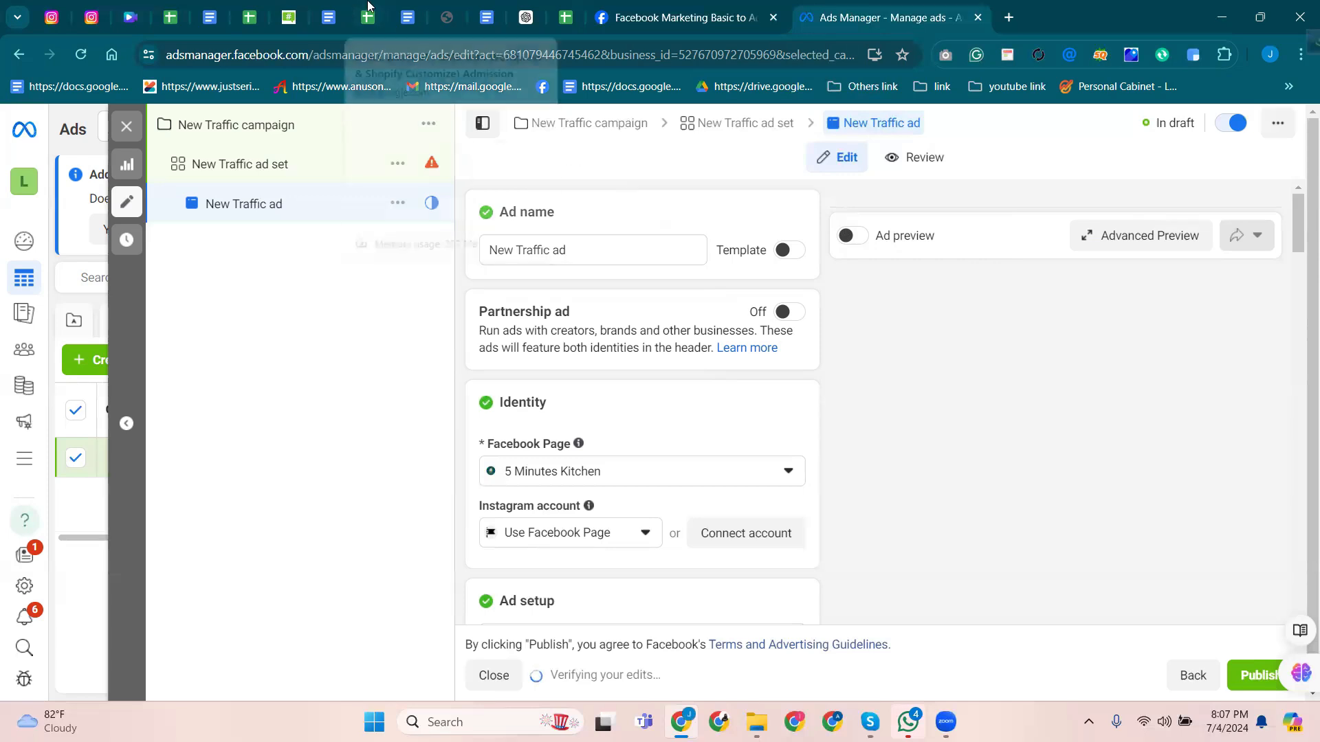
# Look through the Facebook Marketing notes document for the ad account and traffic campaign requirements, then return to Ads Manager.
pyautogui.click(408, 18)
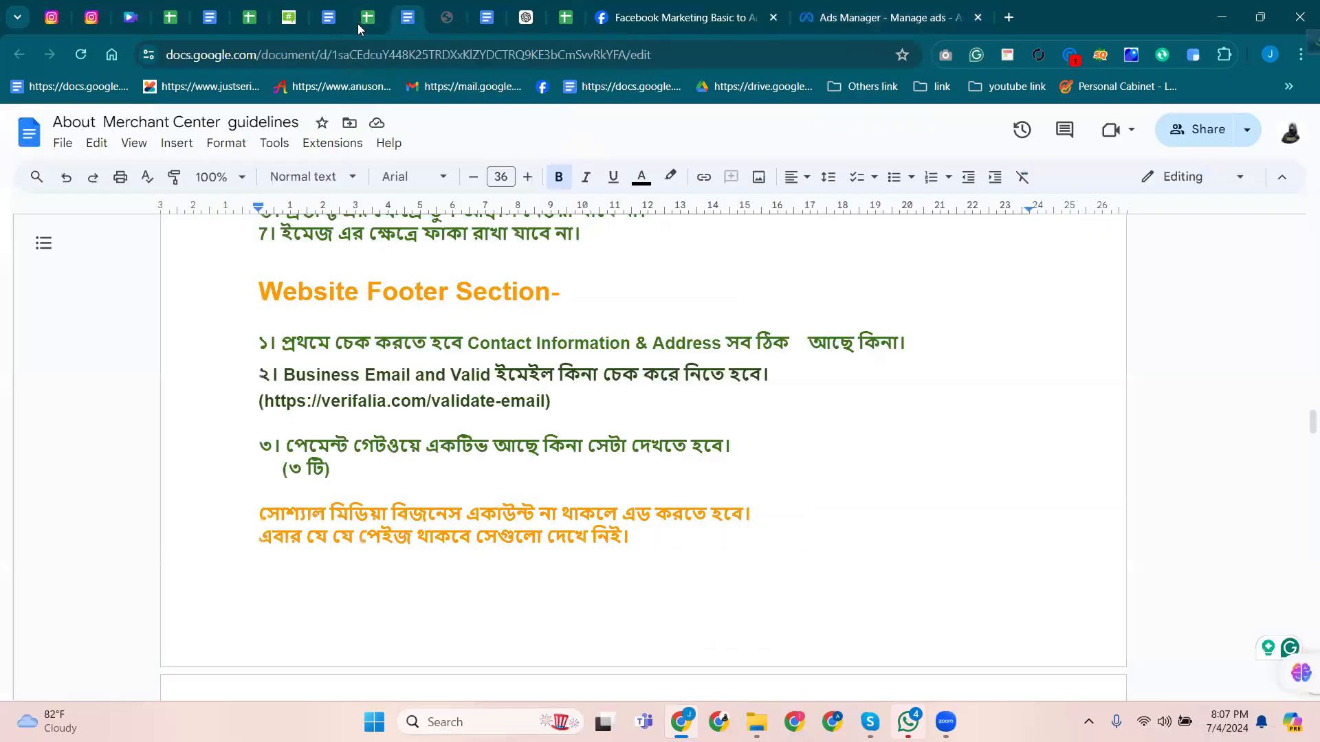
pyautogui.click(338, 21)
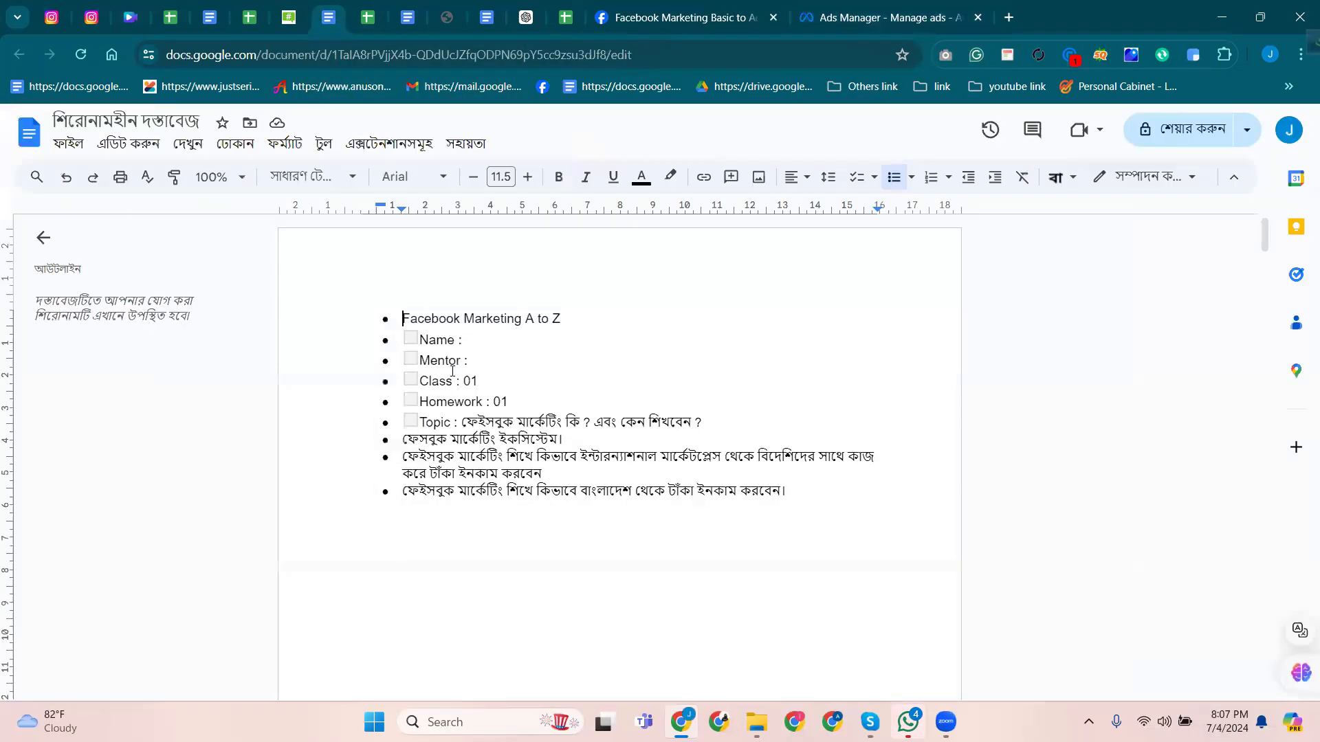
pyautogui.scroll(-15, 452, 371)
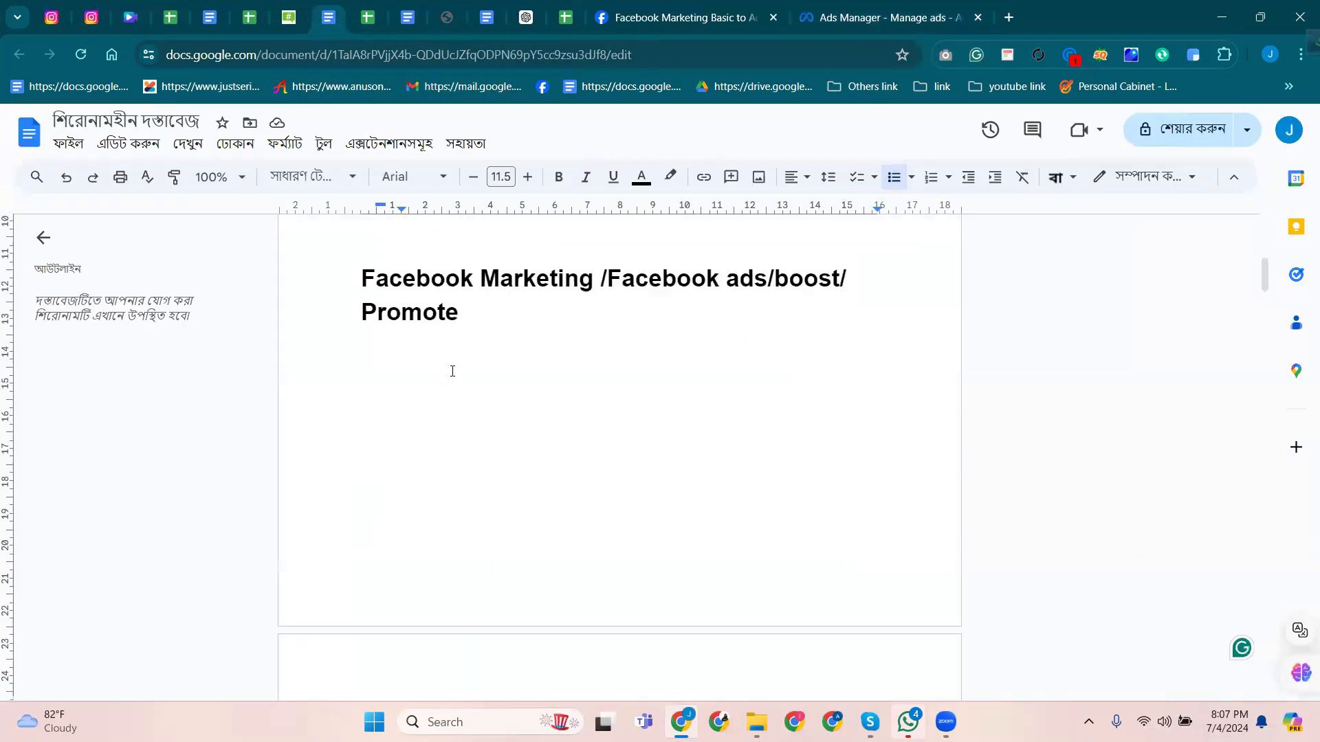
pyautogui.scroll(-15, 452, 371)
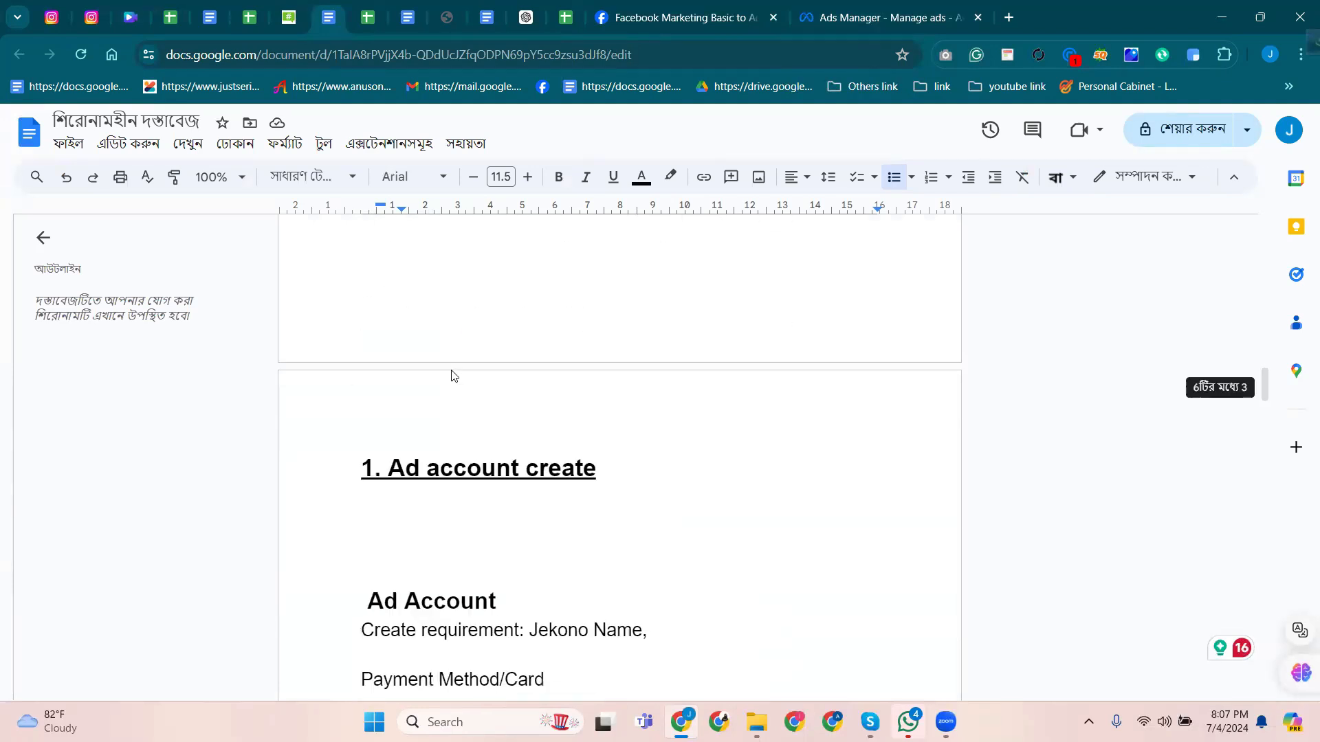
pyautogui.scroll(-5, 453, 371)
pyautogui.scroll(3, 453, 369)
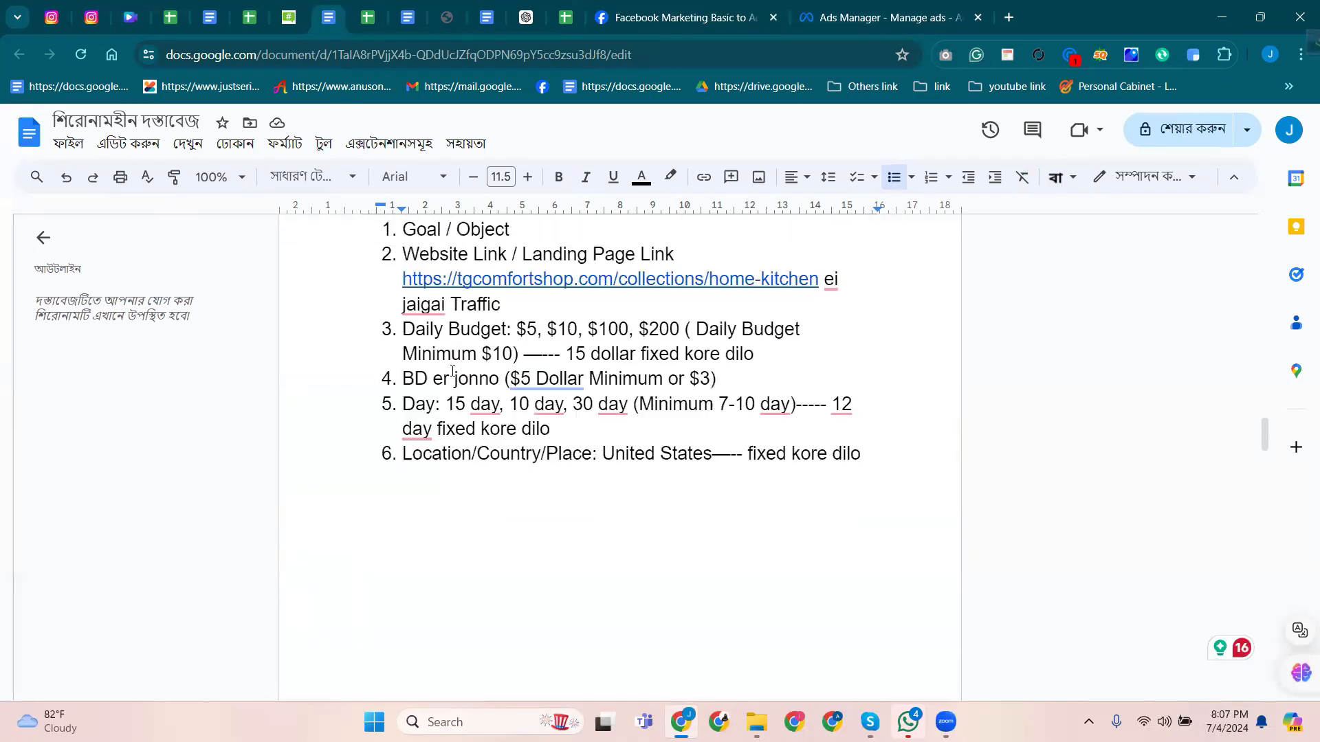
pyautogui.scroll(-5, 453, 367)
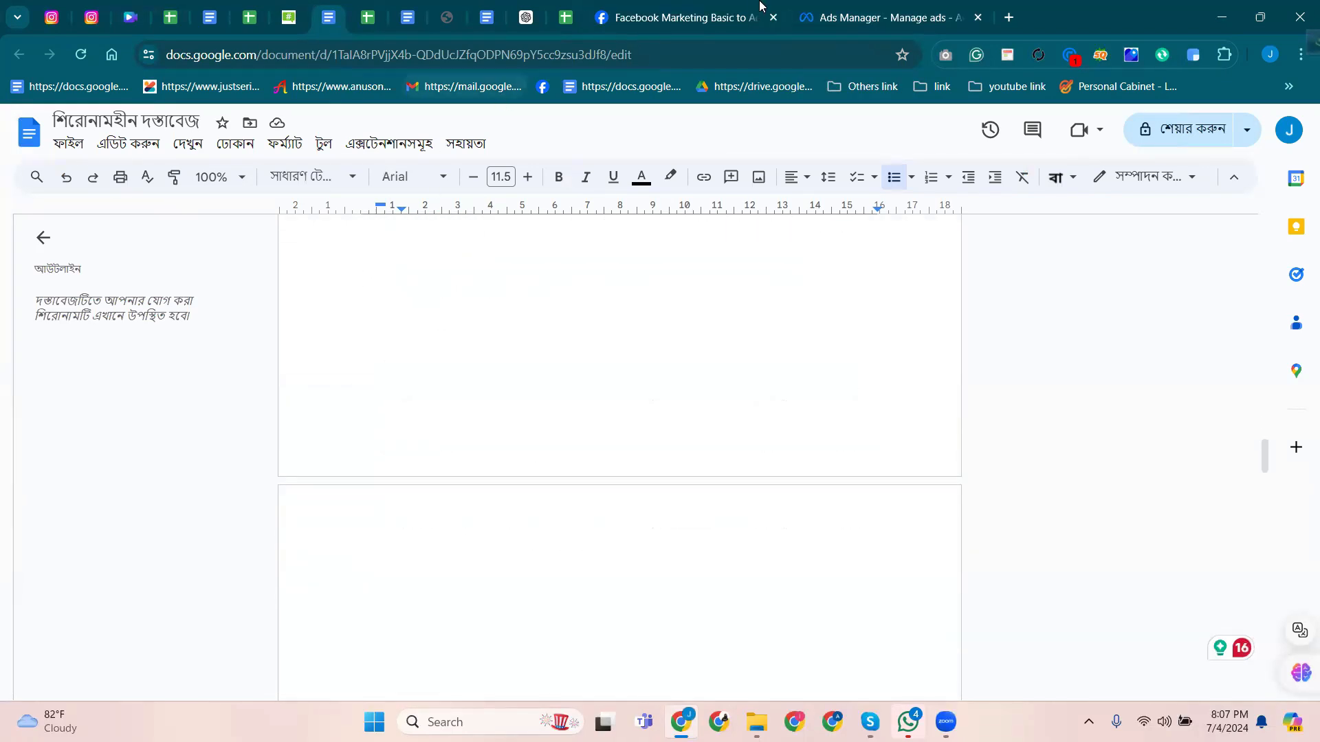
pyautogui.click(856, 6)
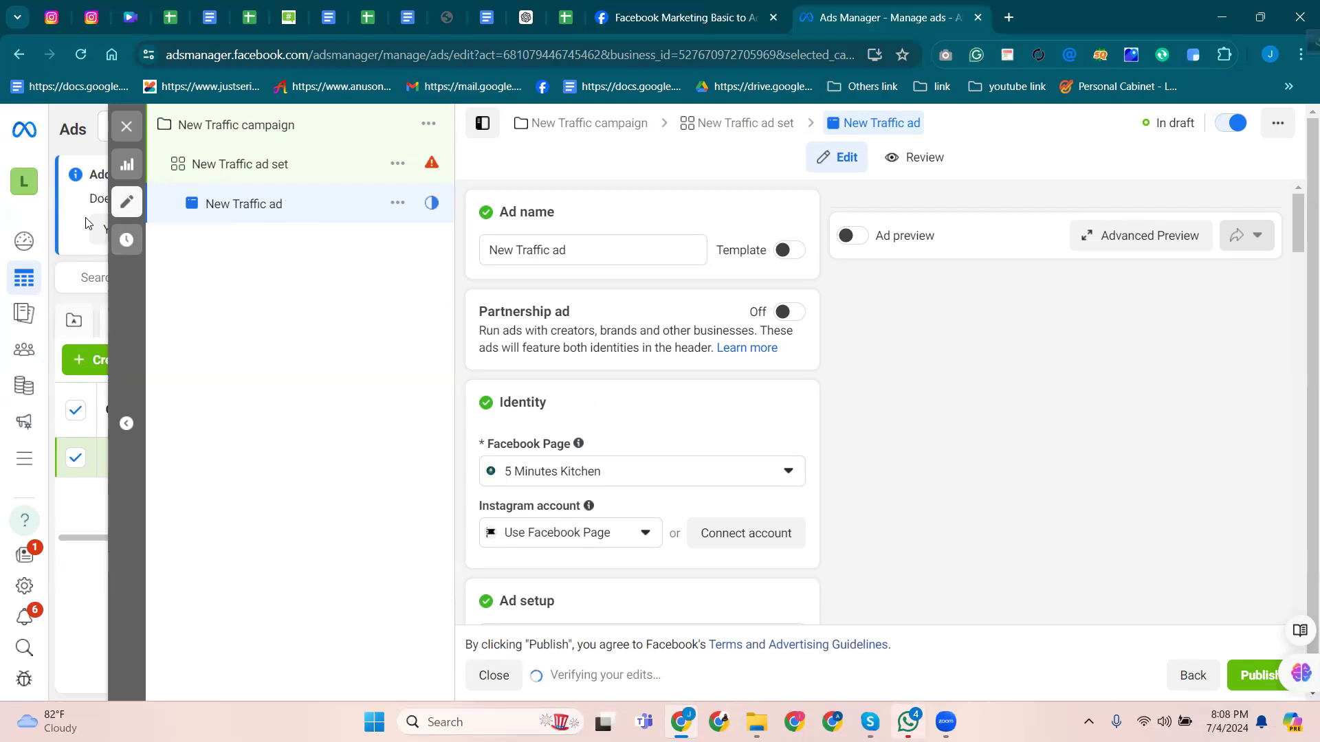
pyautogui.moveTo(24, 354)
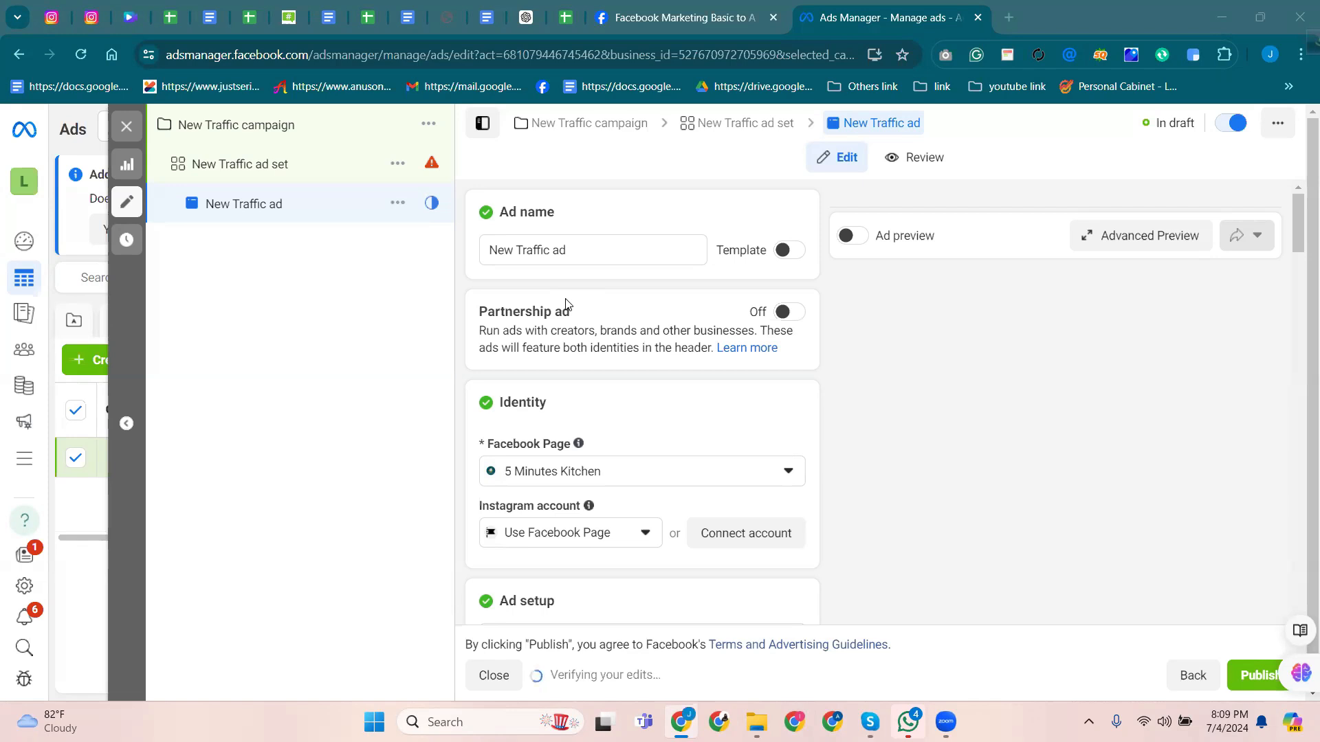
# Open daraz.com.bd in a new browser tab and open the TRSOYE leather belt watch from the Just For You products.
pyautogui.click(1008, 18)
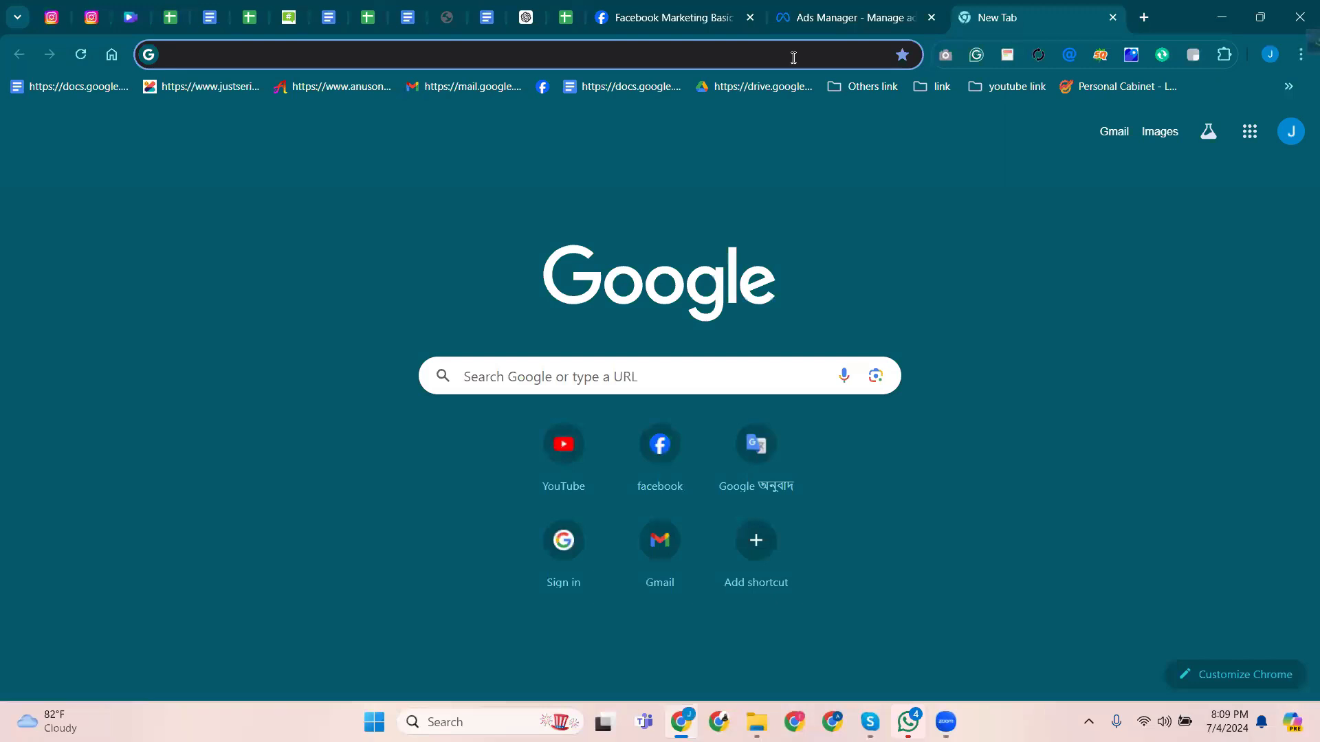
pyautogui.write('daraz.com.bd/#')
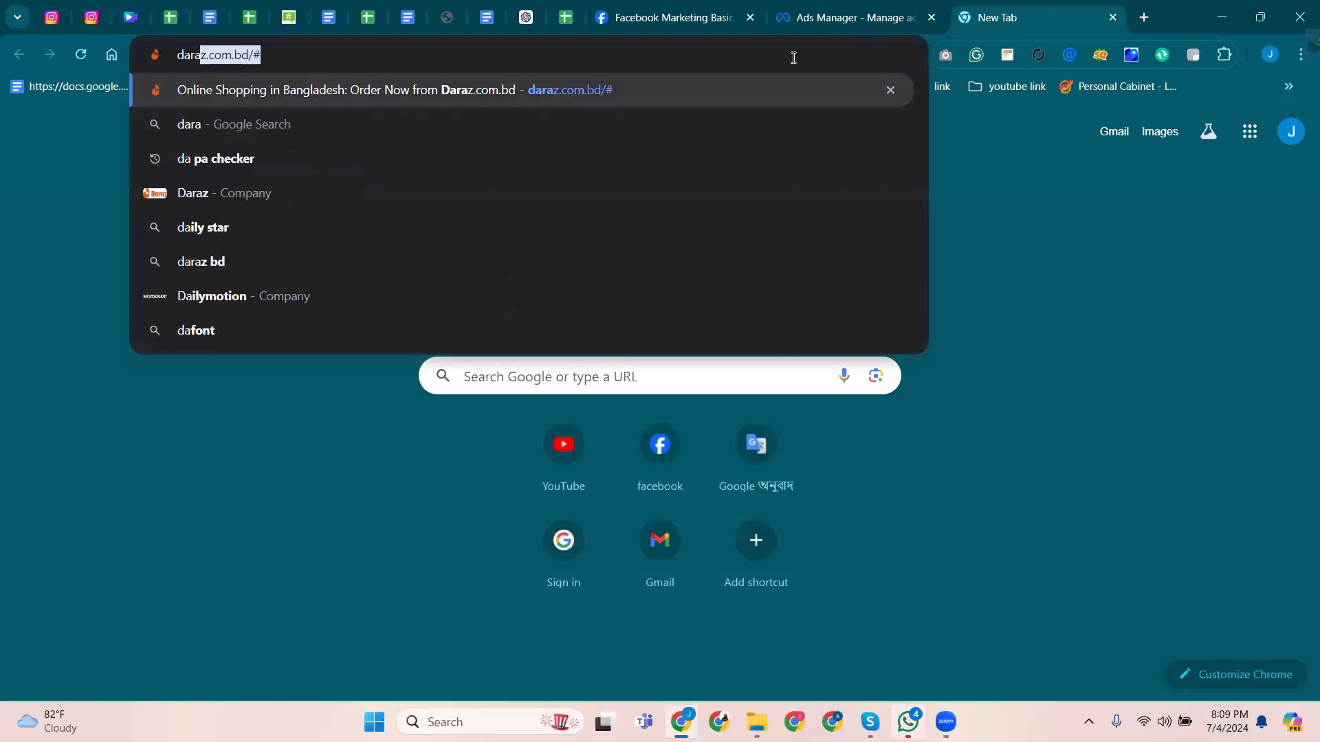
pyautogui.click(765, 89)
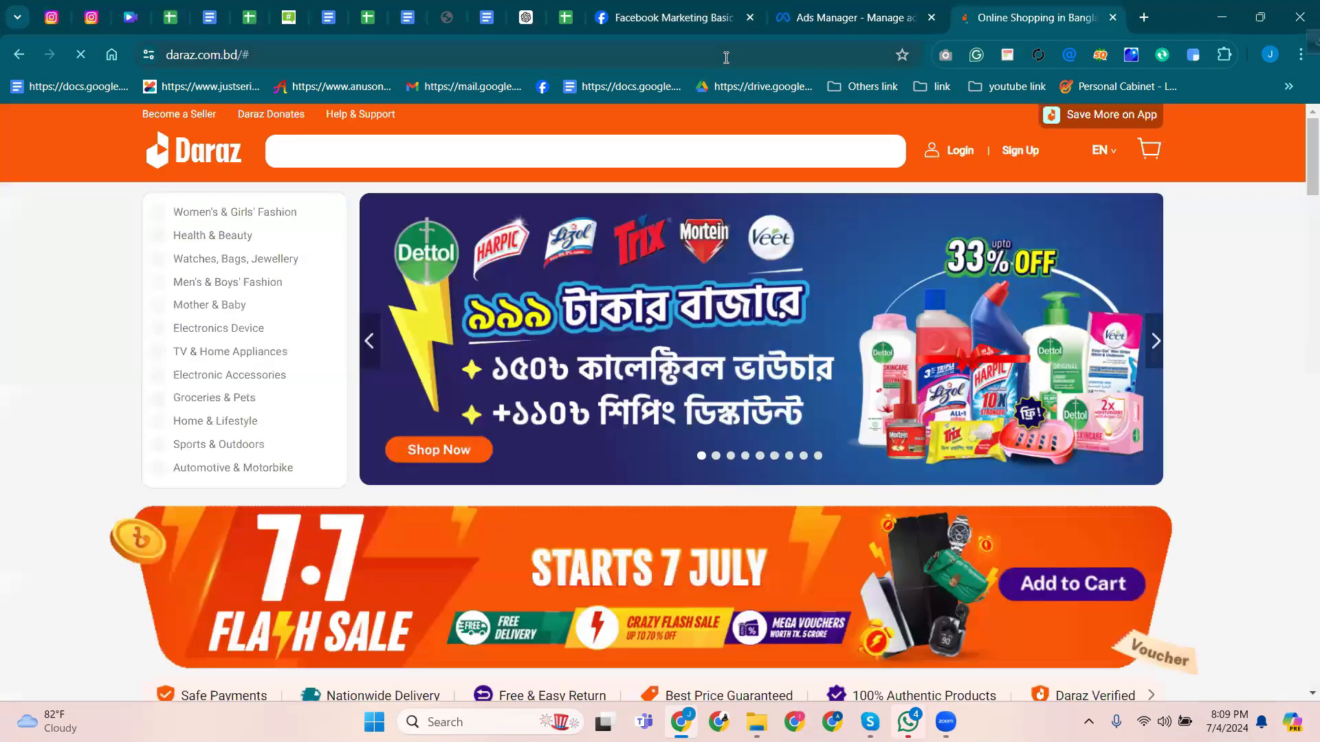
pyautogui.scroll(-5, 653, 392)
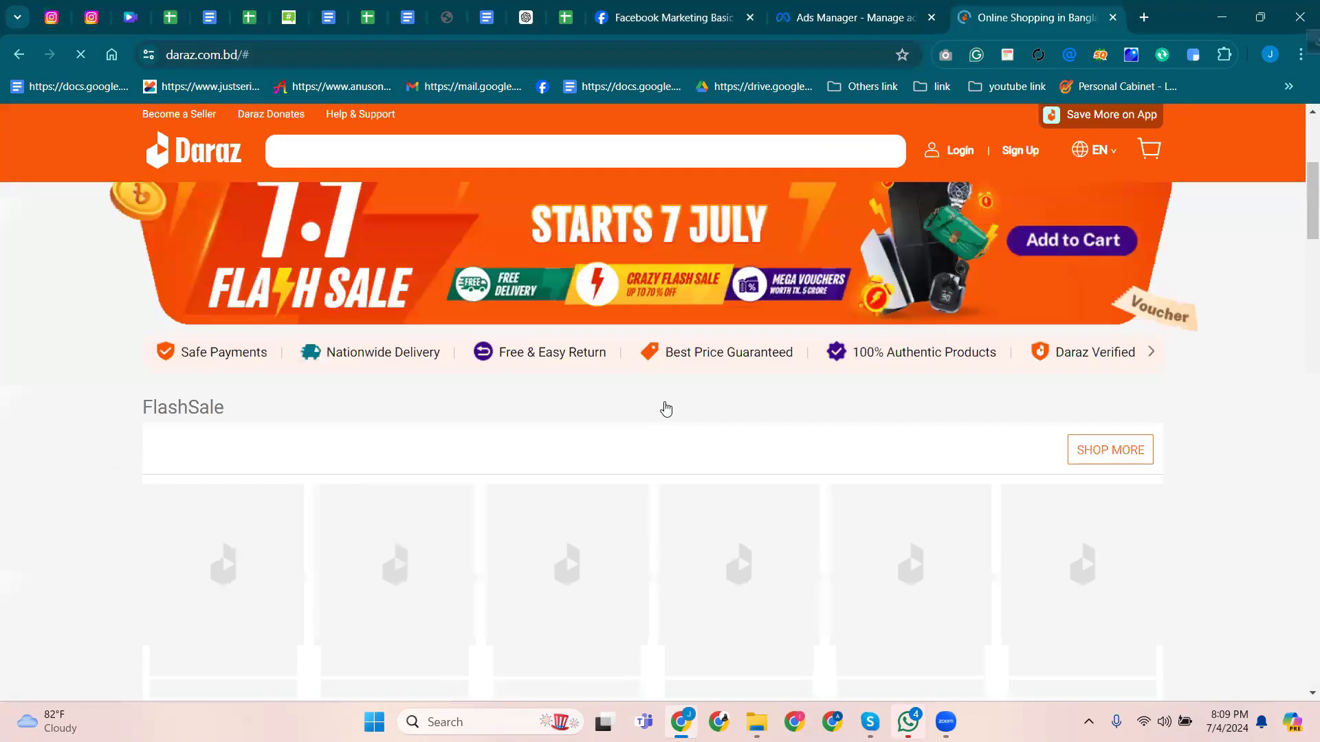
pyautogui.scroll(-6, 664, 406)
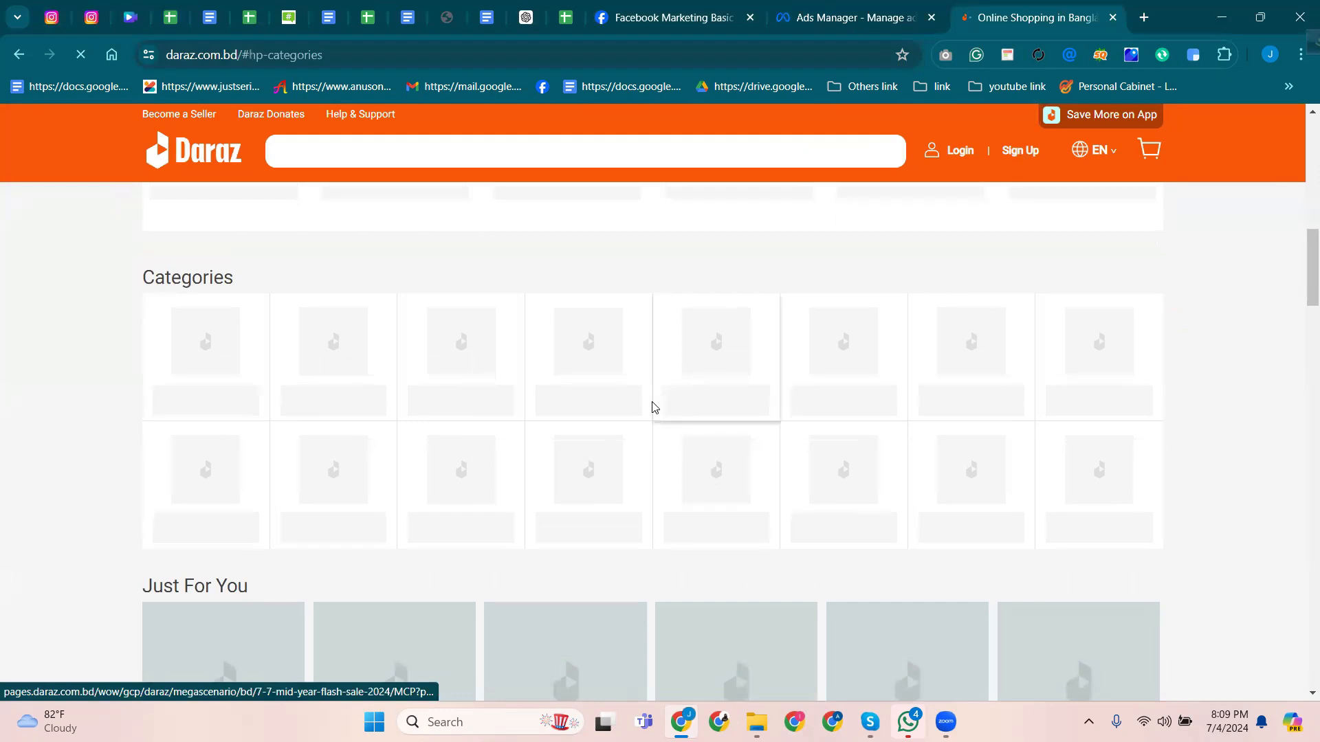
pyautogui.scroll(-7, 653, 407)
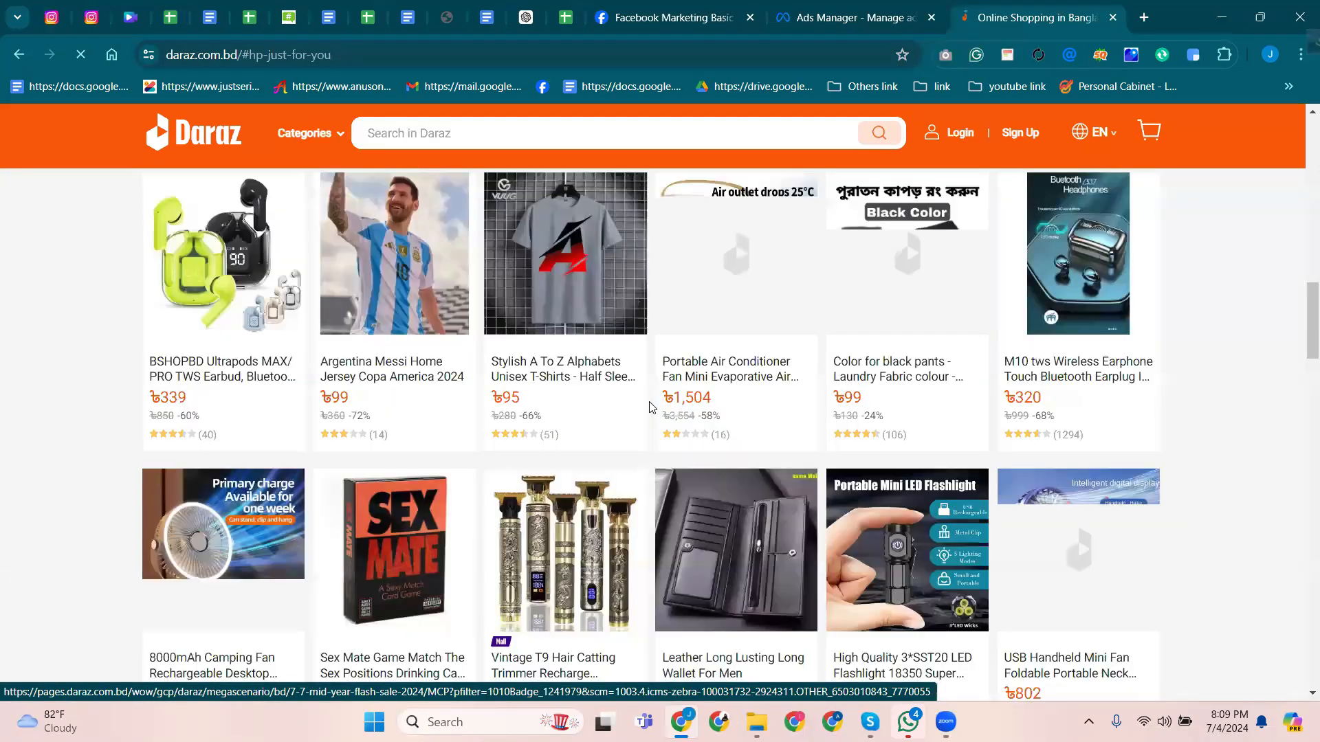
pyautogui.scroll(-4, 652, 406)
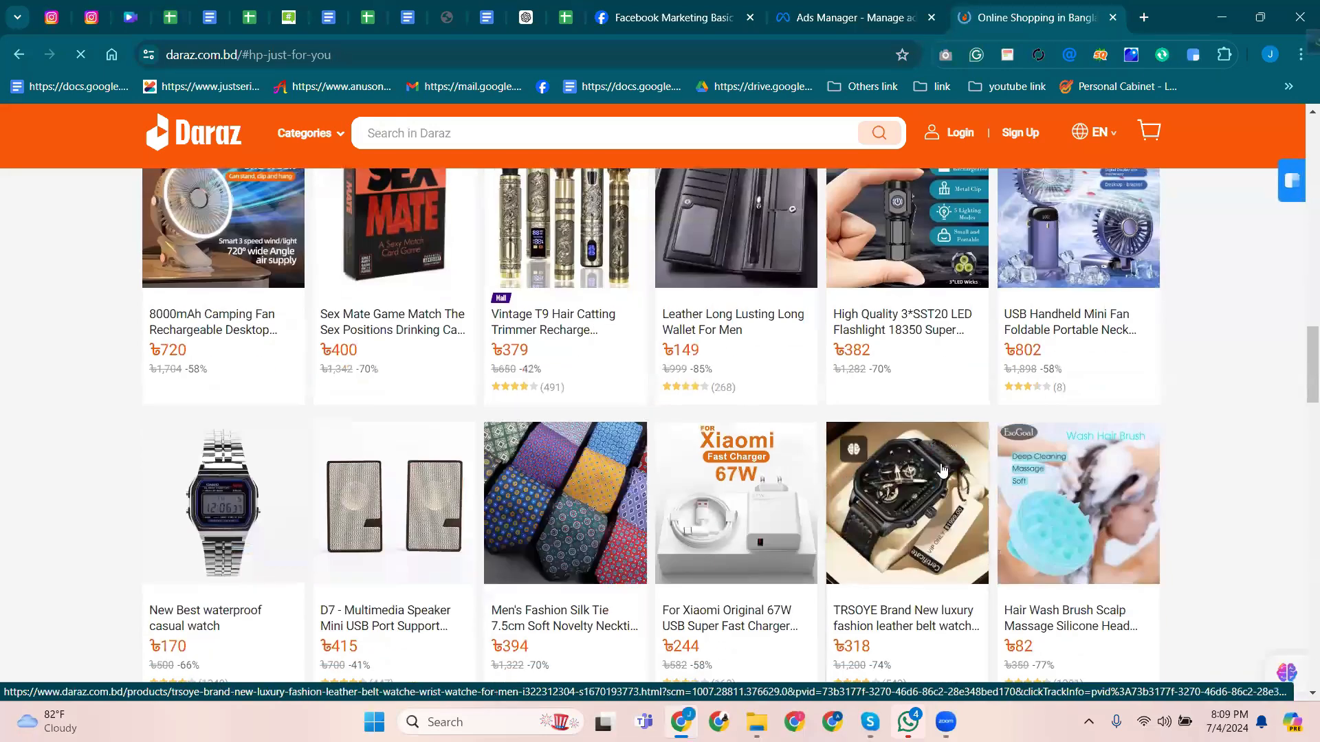
pyautogui.click(913, 625)
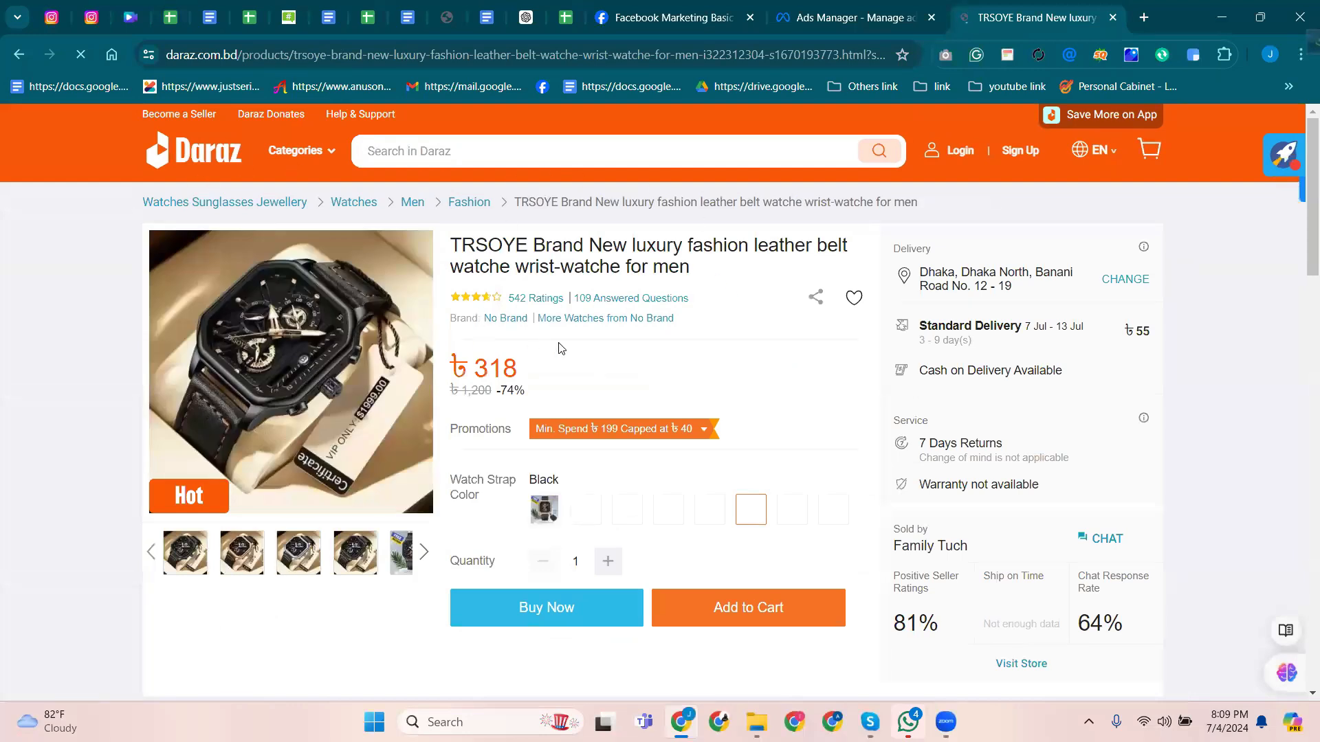
# Examine the TRSOYE watch's enlarged product images, alternate photos and details on its Daraz page.
pyautogui.moveTo(416, 354)
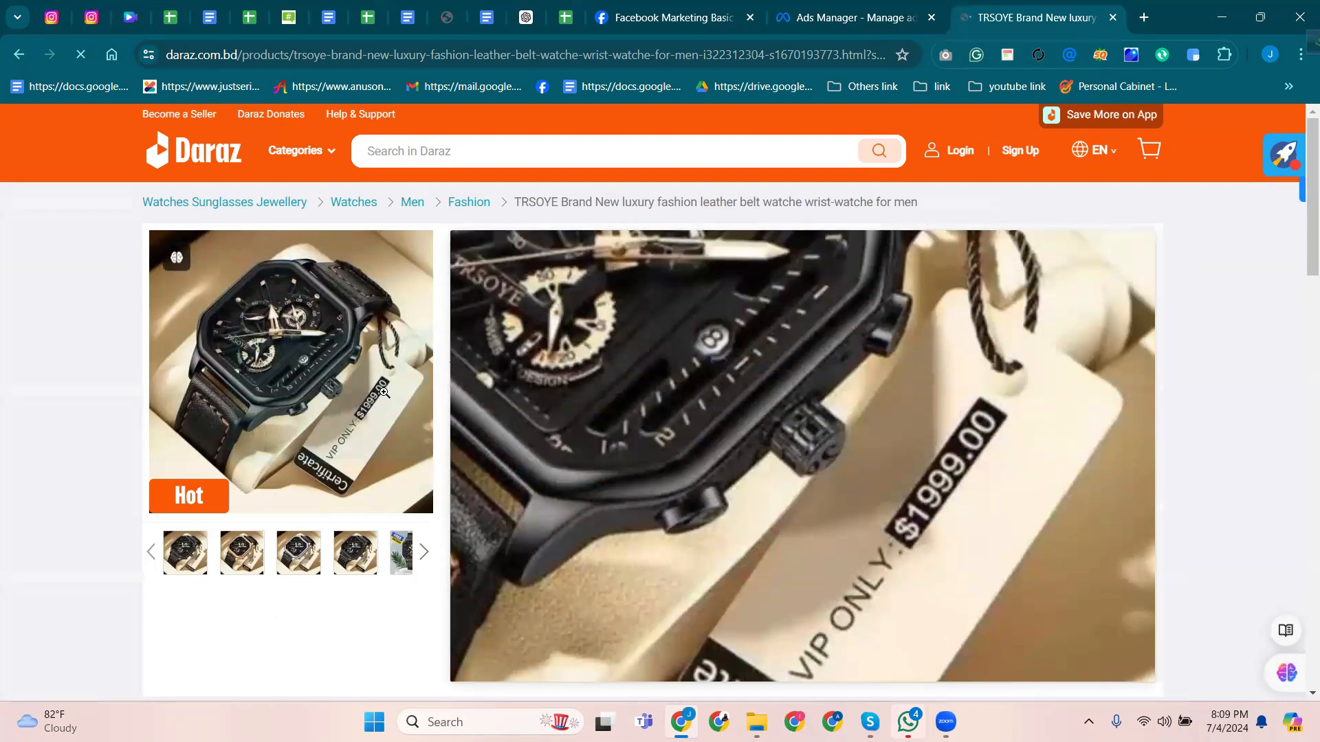
pyautogui.scroll(-3, 406, 385)
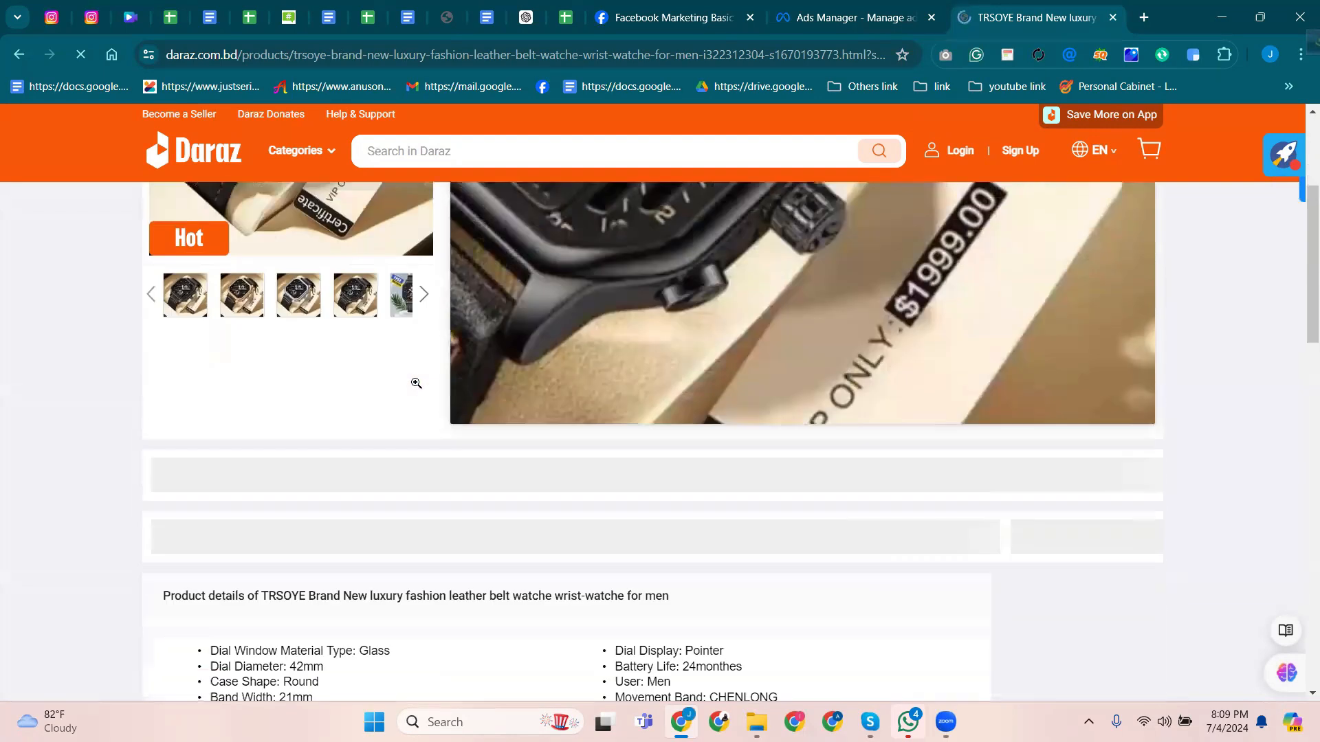
pyautogui.scroll(2, 415, 328)
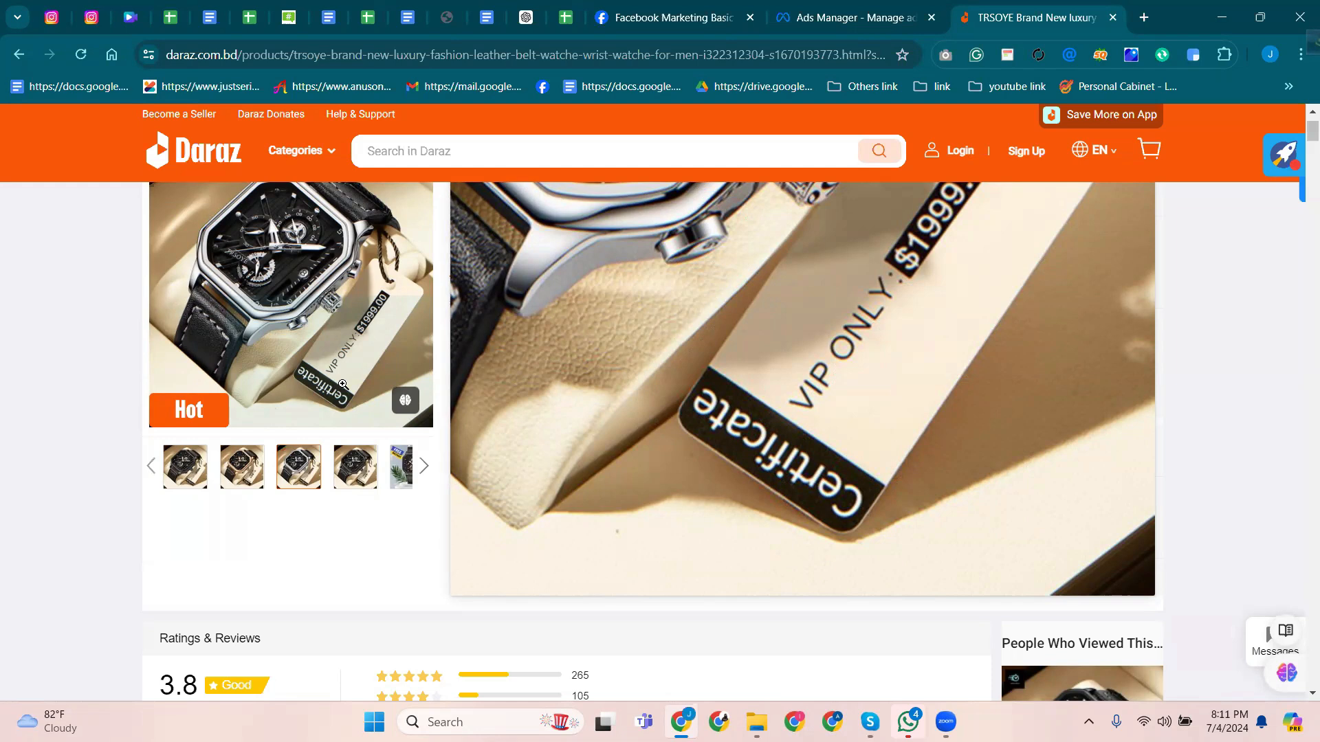
pyautogui.moveTo(364, 488)
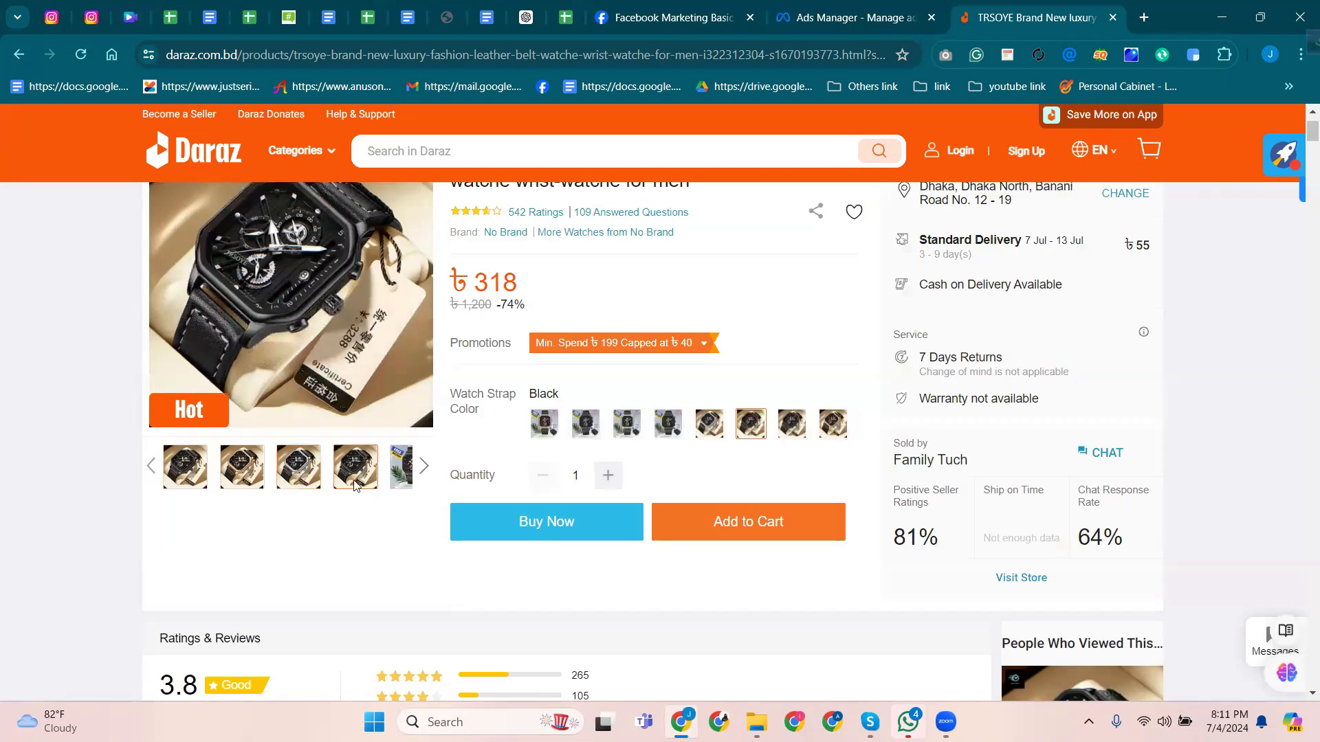
pyautogui.scroll(2, 355, 485)
pyautogui.moveTo(293, 308)
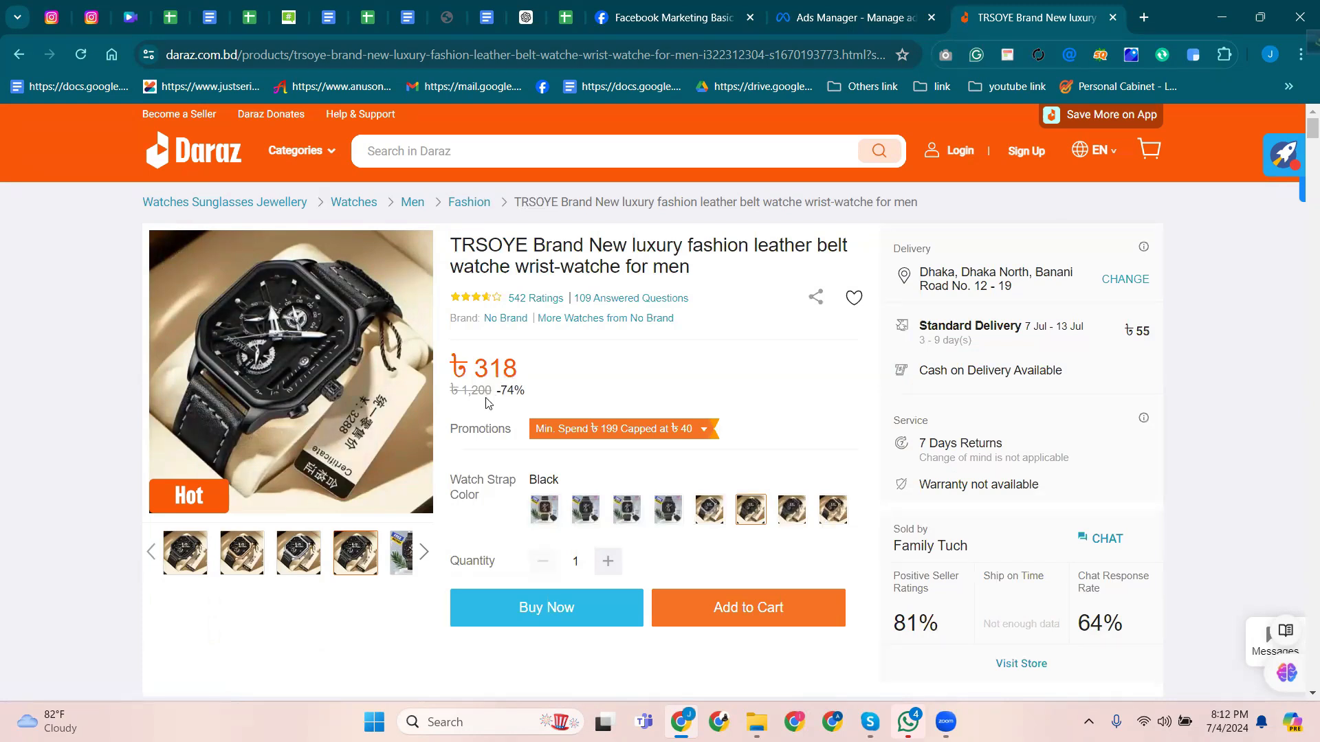
# Return to Ads Manager and highlight the full ad name of the New Traffic ad.
pyautogui.click(800, 13)
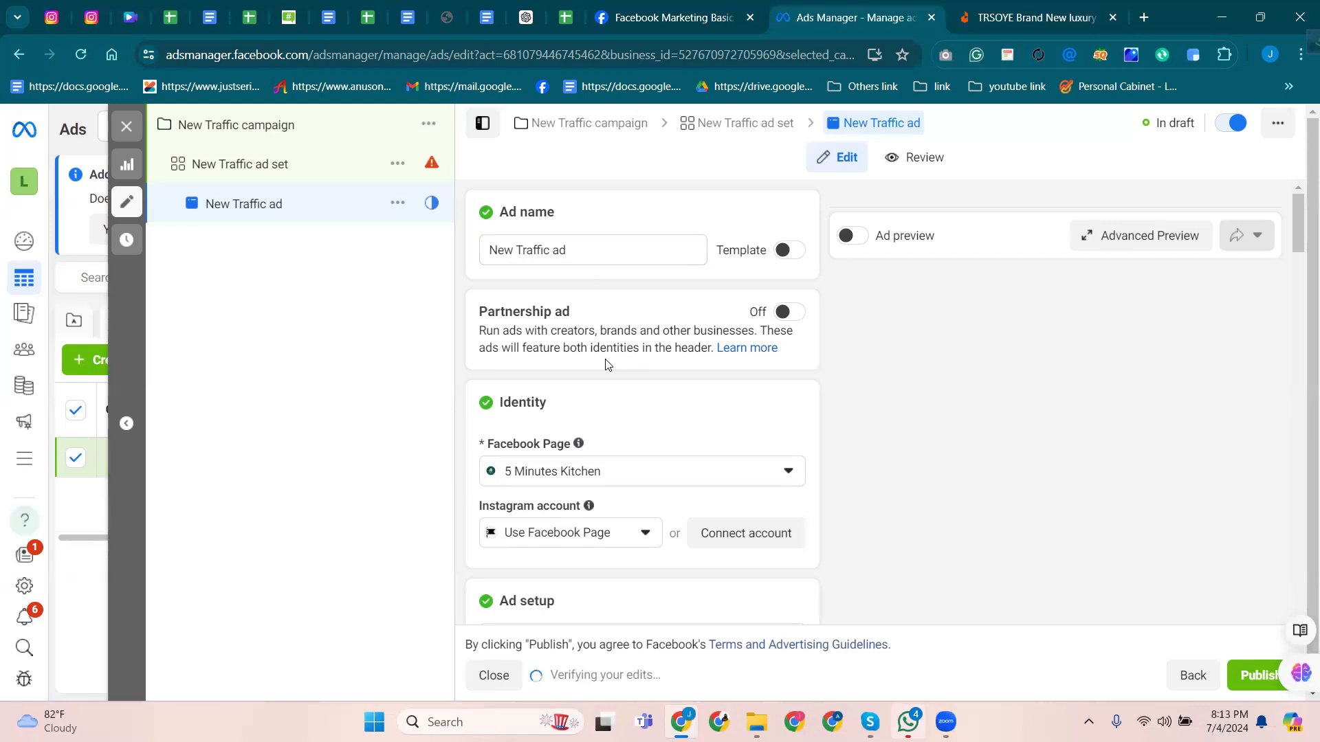
pyautogui.click(575, 250)
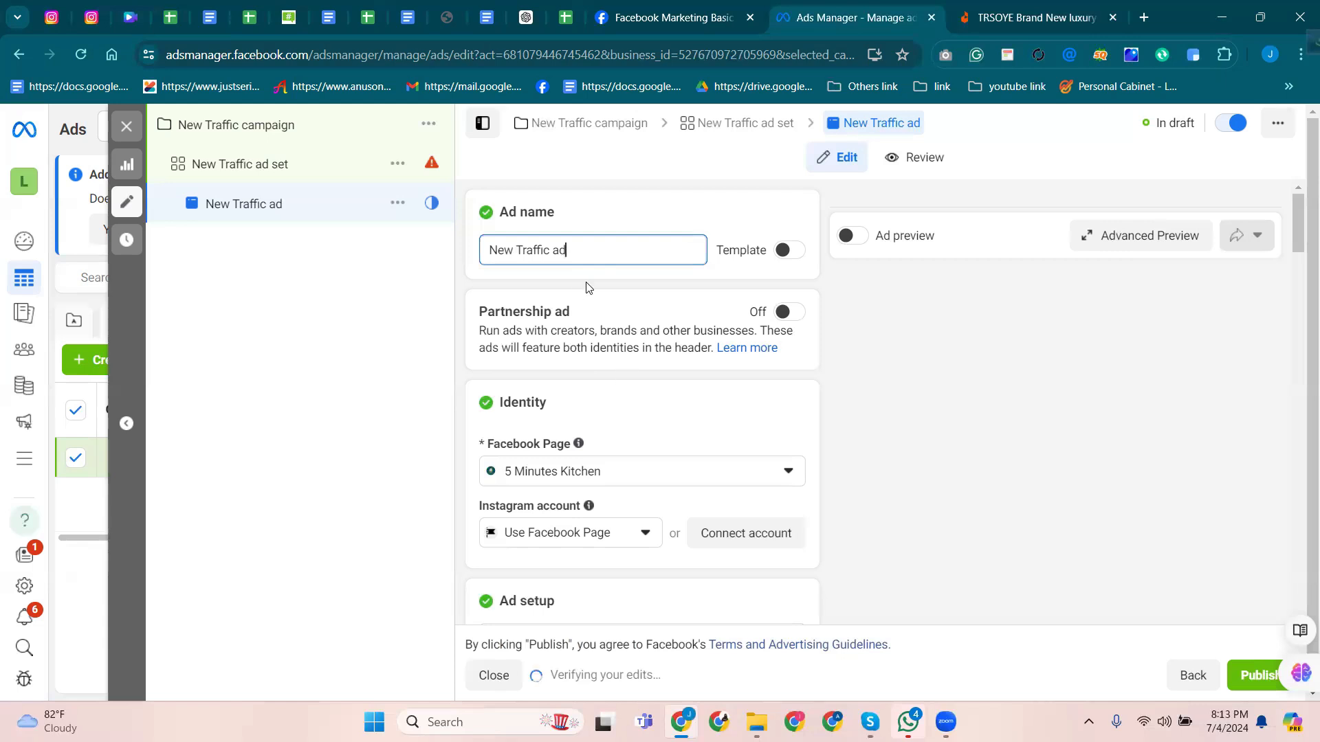
pyautogui.moveTo(566, 251); pyautogui.dragTo(493, 256)
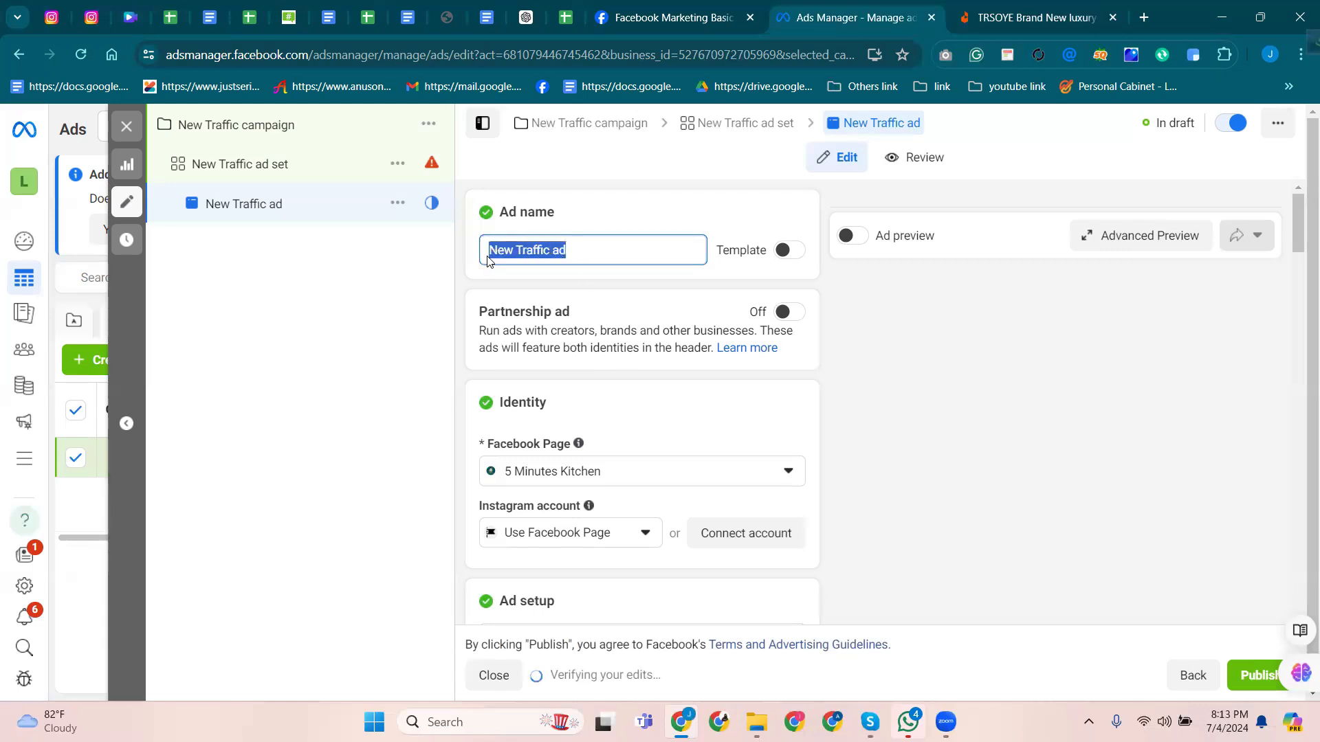
pyautogui.click(553, 246)
pyautogui.moveTo(598, 247); pyautogui.dragTo(492, 259)
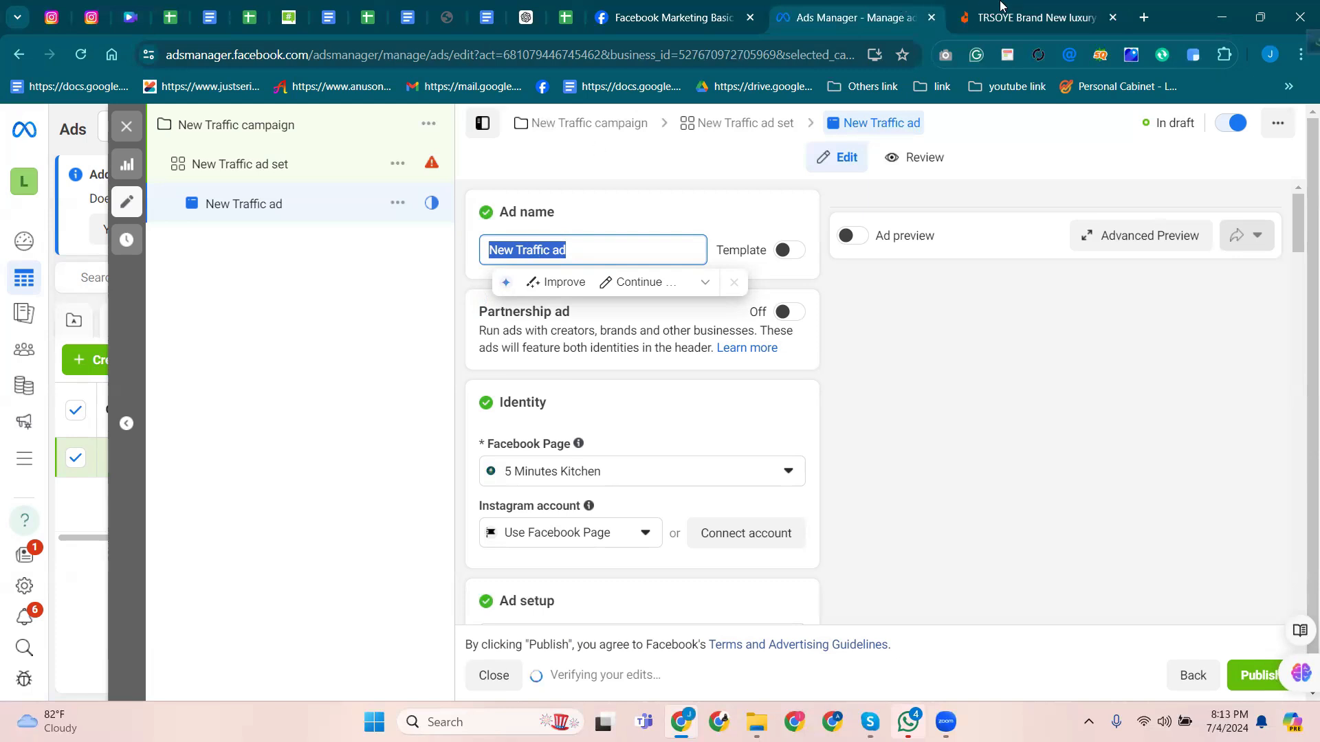
# Switch back to the Daraz watch page and point out the full product title as an ad name example.
pyautogui.hotkey('ctrl', 'Tab')
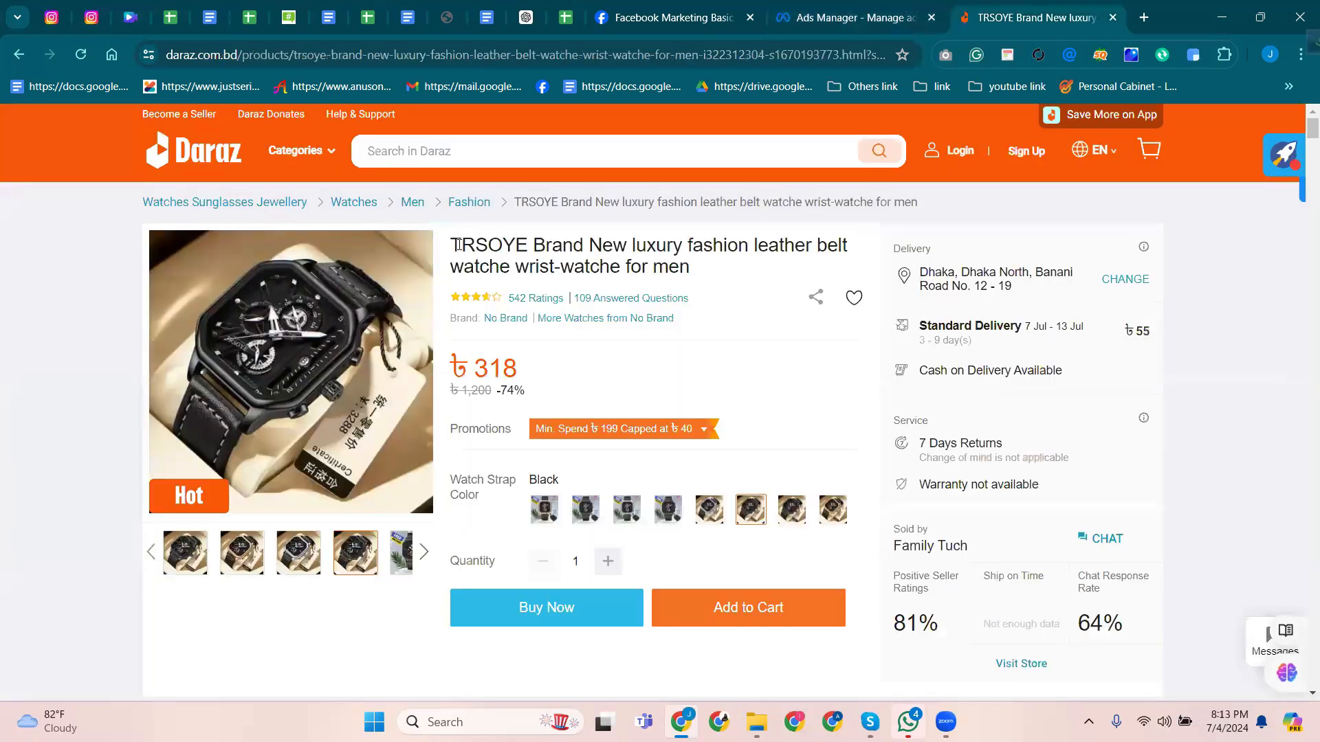
pyautogui.doubleClick(476, 252)
pyautogui.click(699, 269)
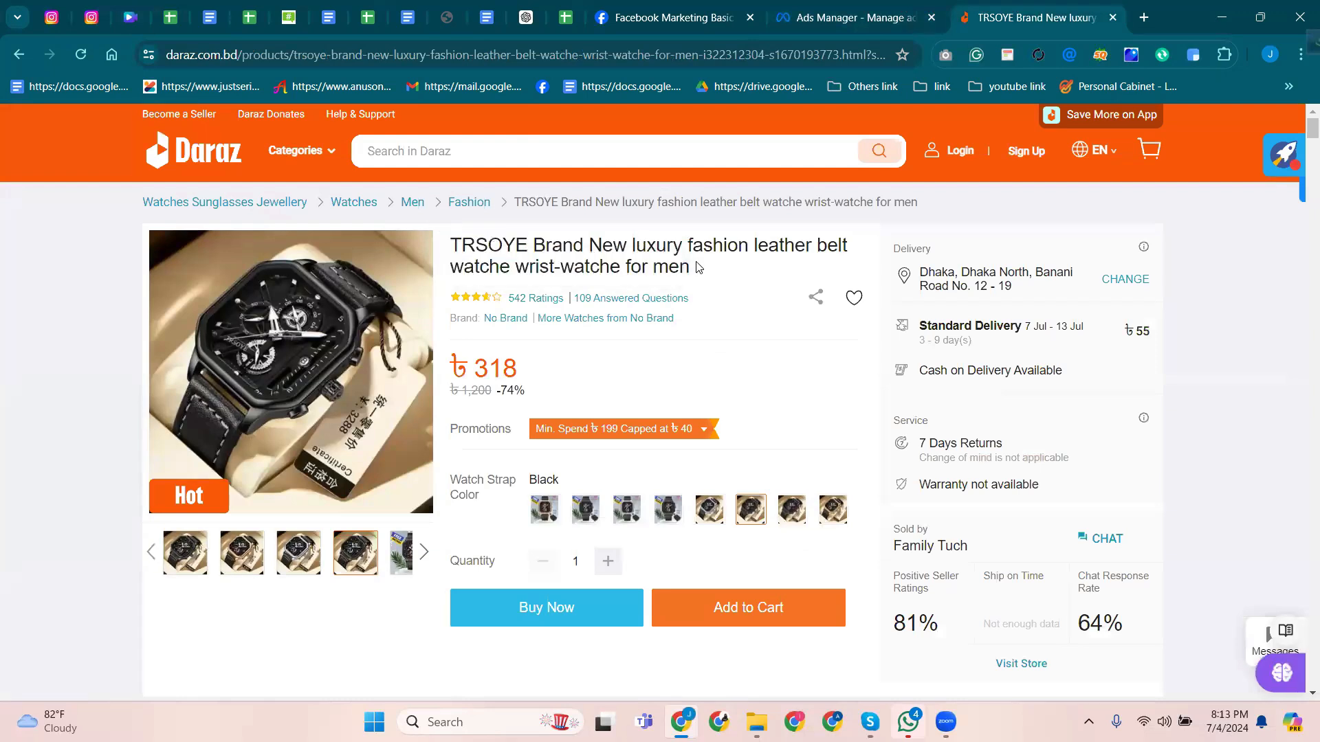
# Copy the words "leather belt watche" from the product title on the Daraz watch page.
pyautogui.moveTo(516, 270); pyautogui.dragTo(583, 269)
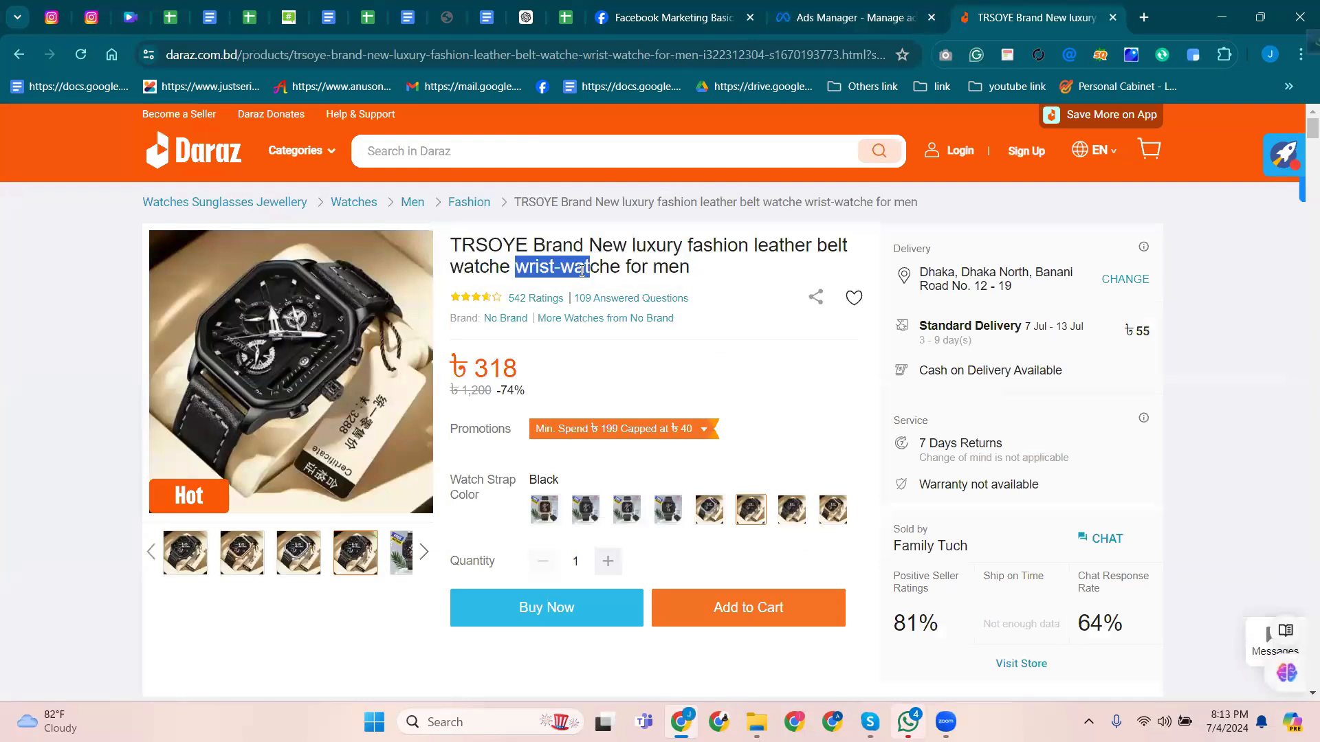
pyautogui.click(819, 243)
pyautogui.moveTo(754, 245); pyautogui.dragTo(509, 269)
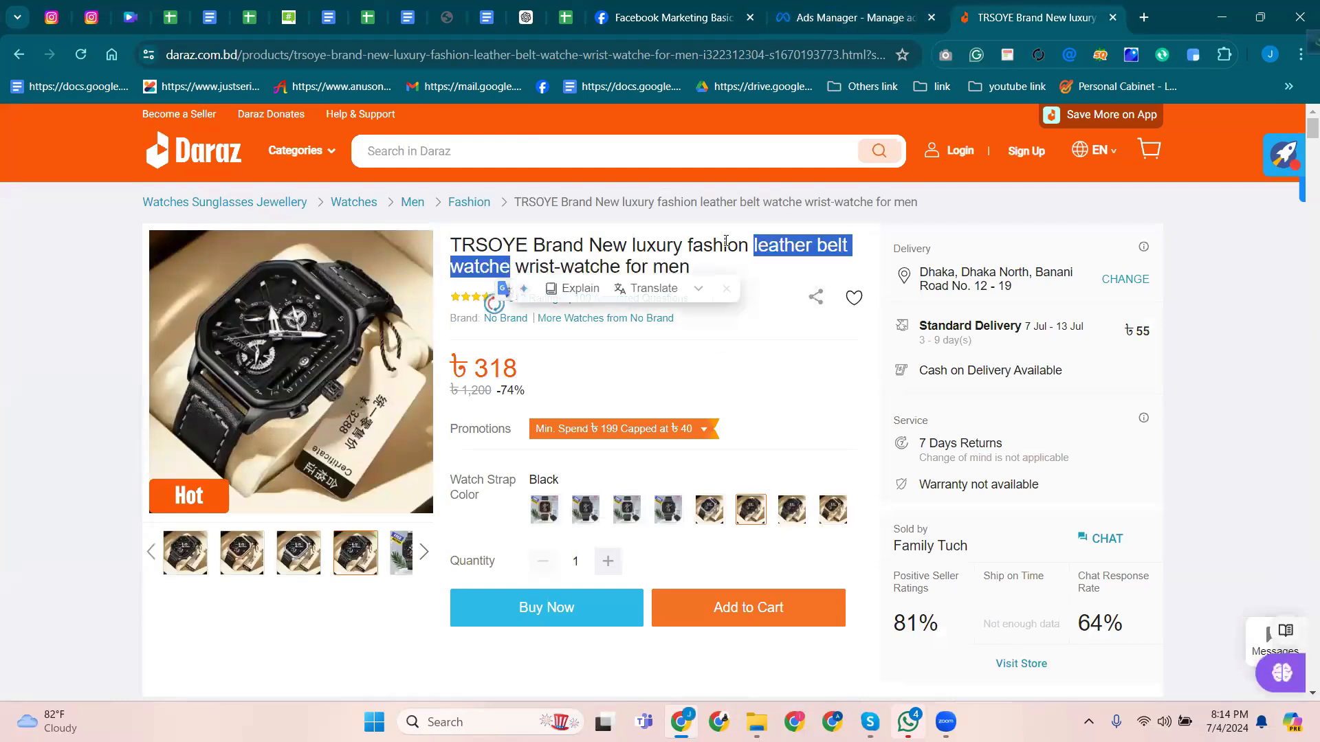
pyautogui.rightClick(812, 240)
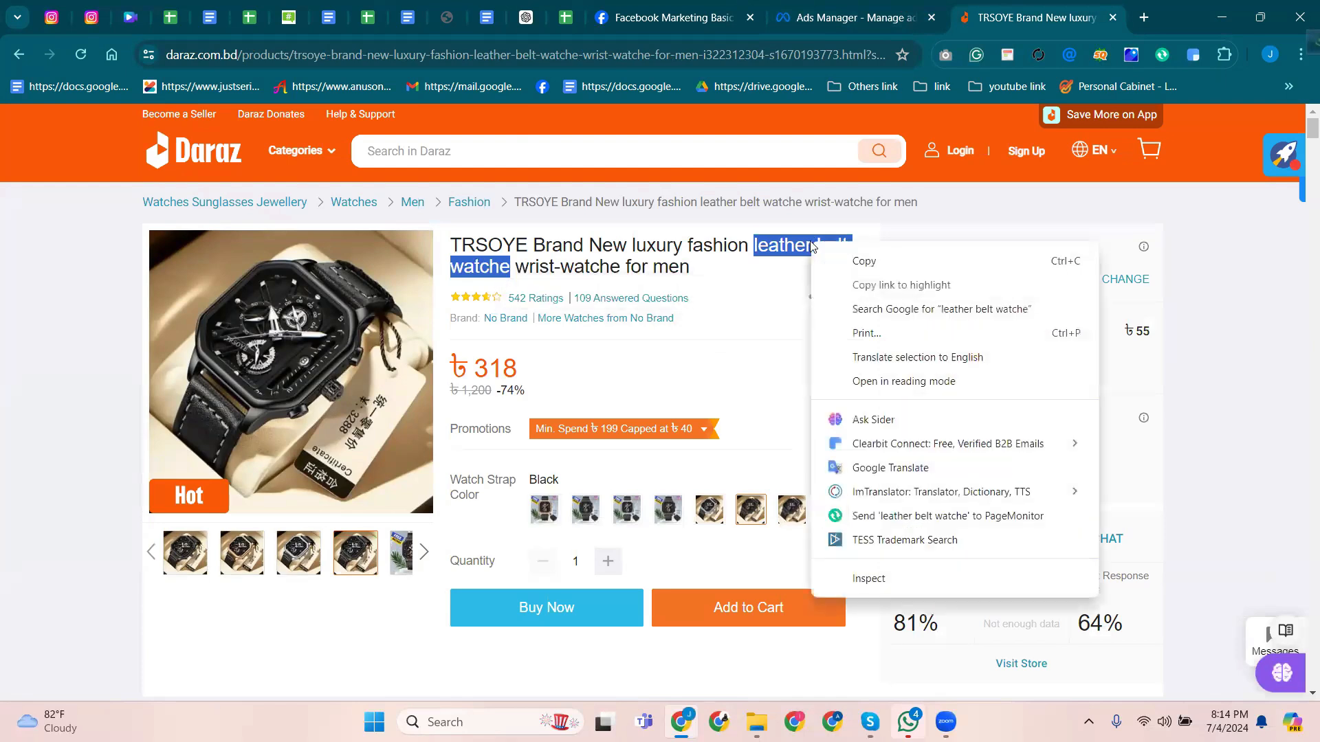
pyautogui.click(884, 262)
# Replace the ad name in Ads Manager with "Leather belt watche" and compare it with the Daraz product title.
pyautogui.click(895, 9)
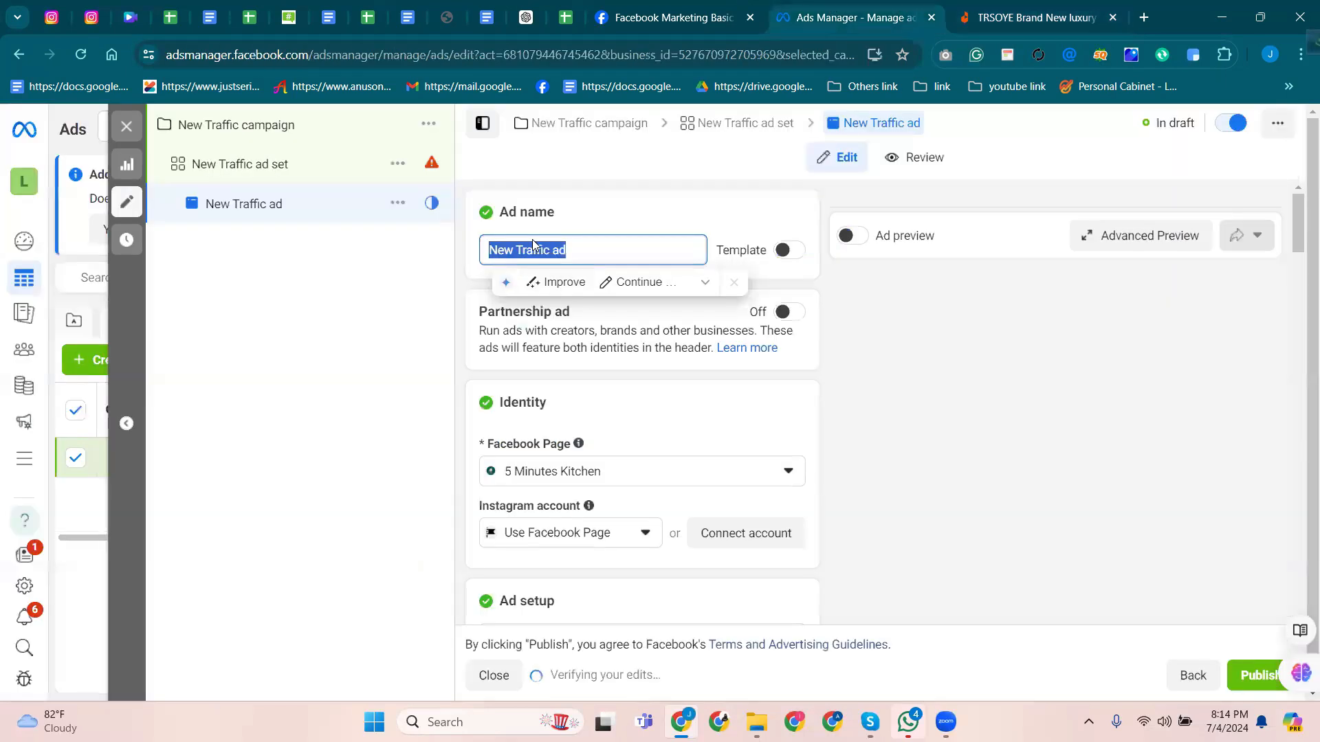
pyautogui.hotkey('ctrl', 'v')
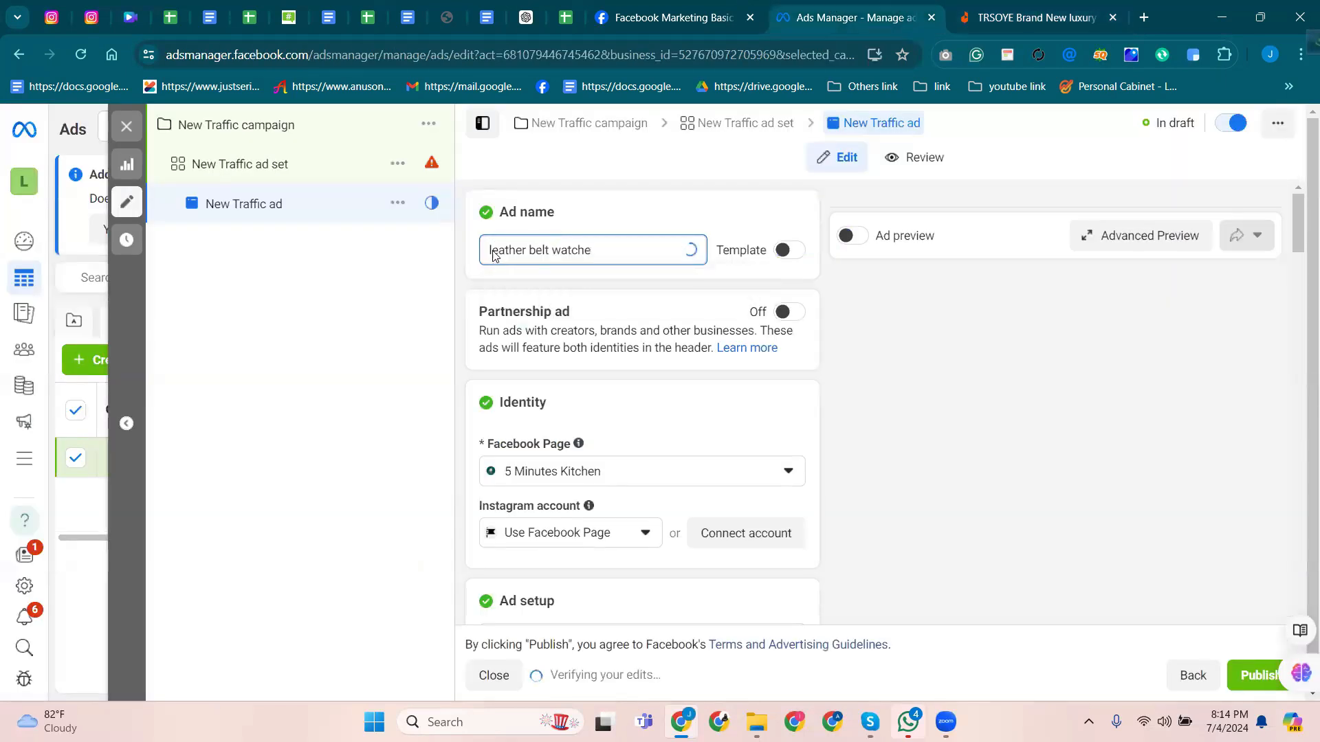
pyautogui.click(492, 249)
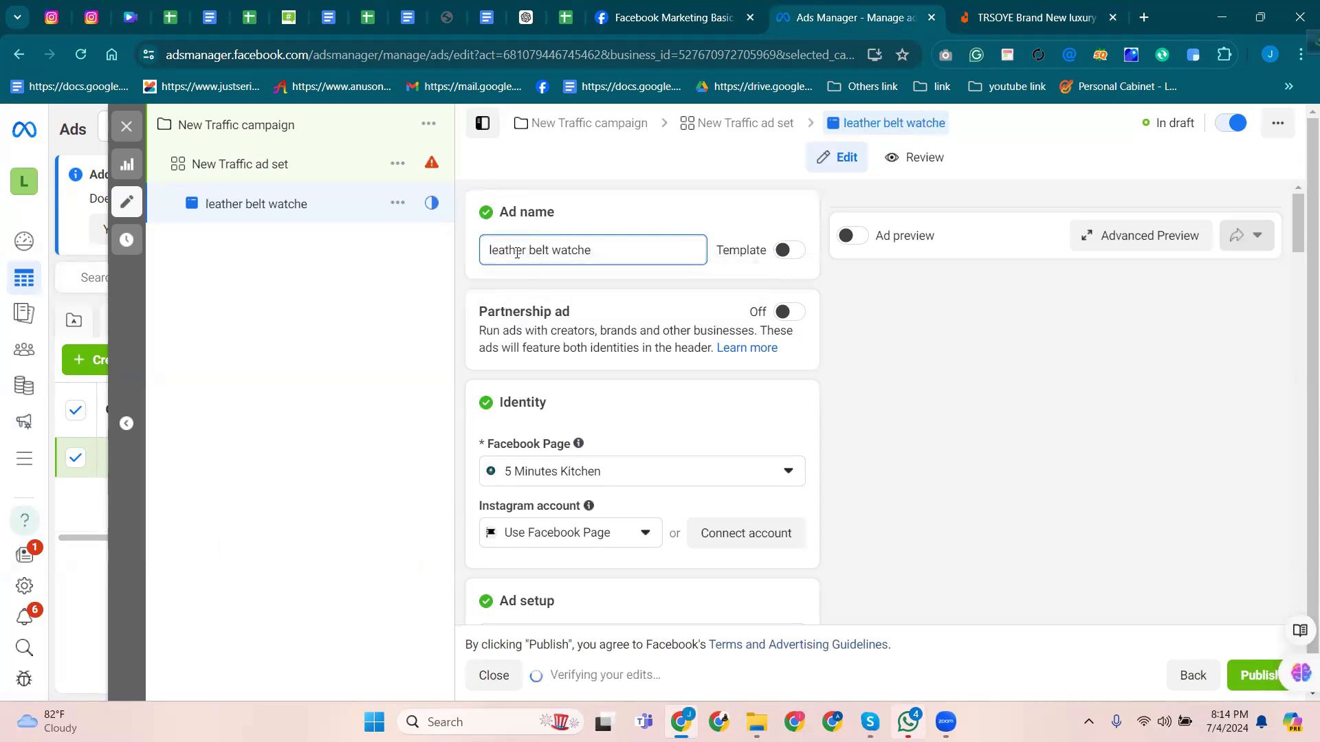
pyautogui.press('BackSpace')
pyautogui.write('L')
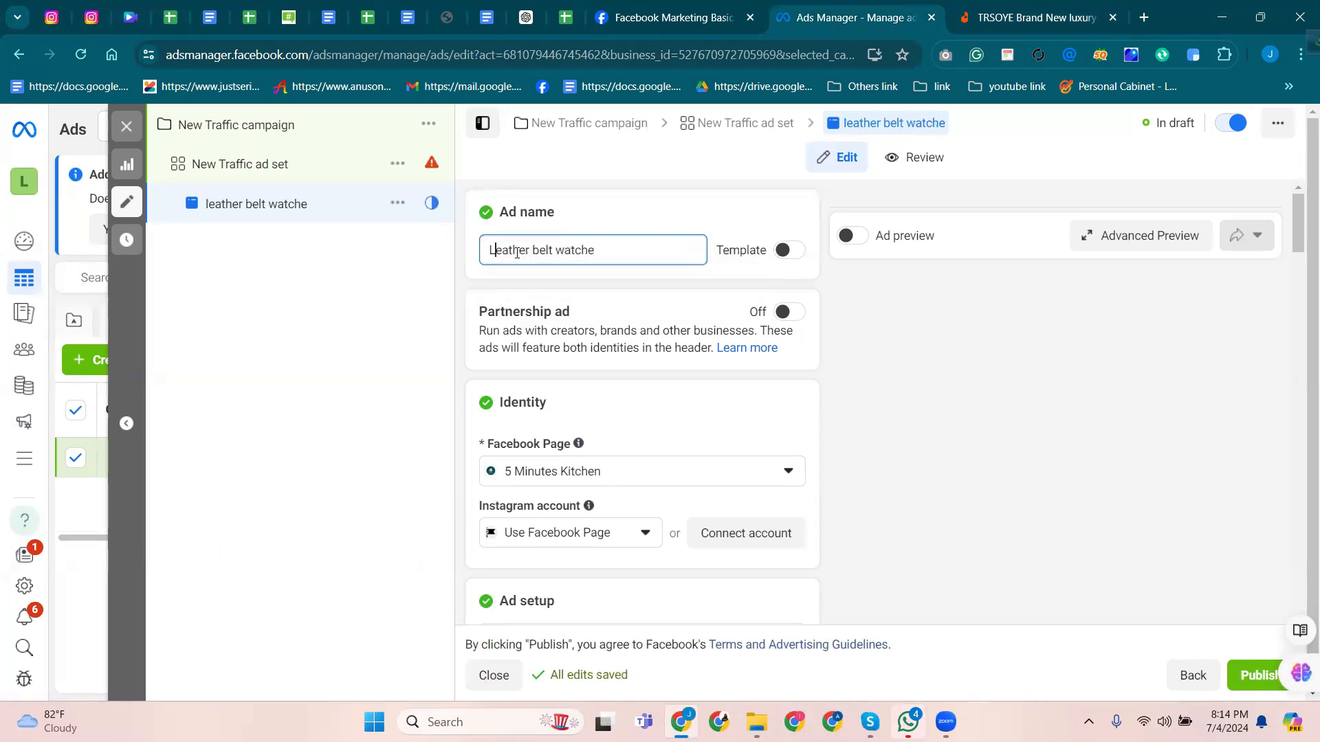
pyautogui.click(959, 15)
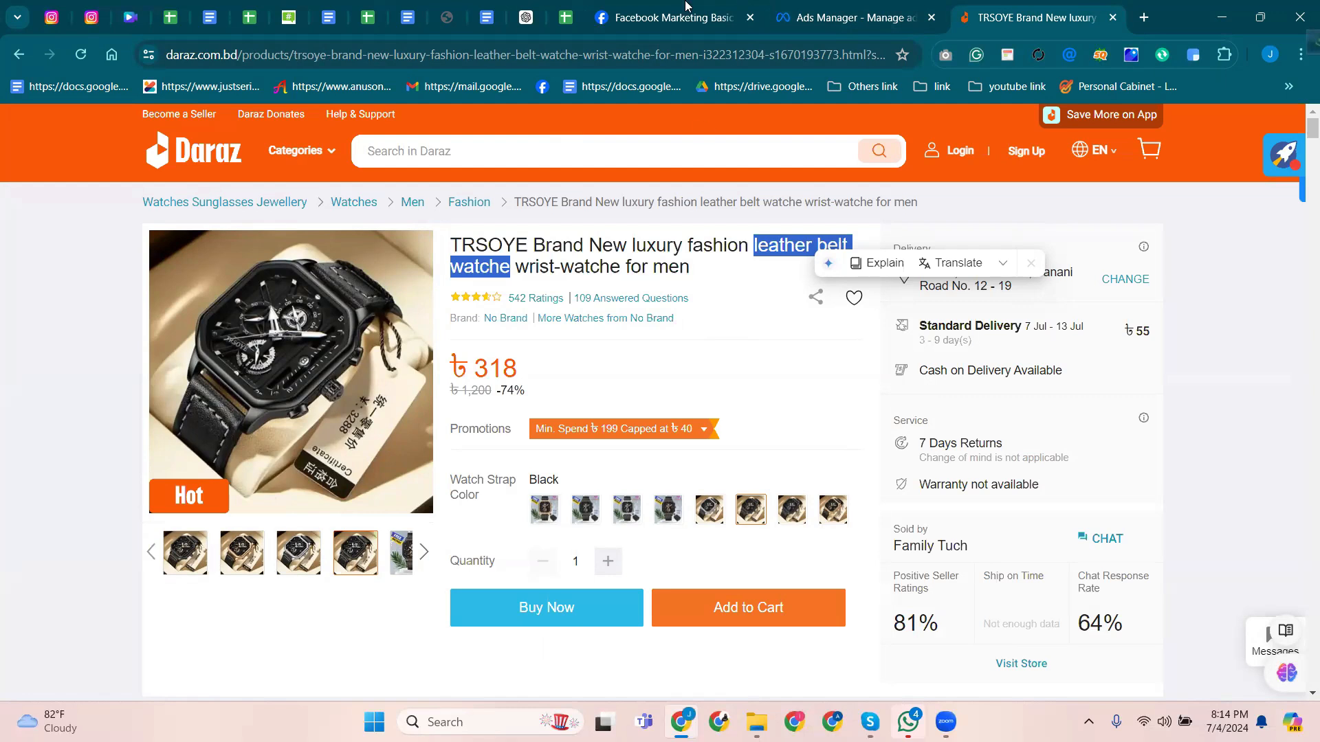
pyautogui.click(868, 9)
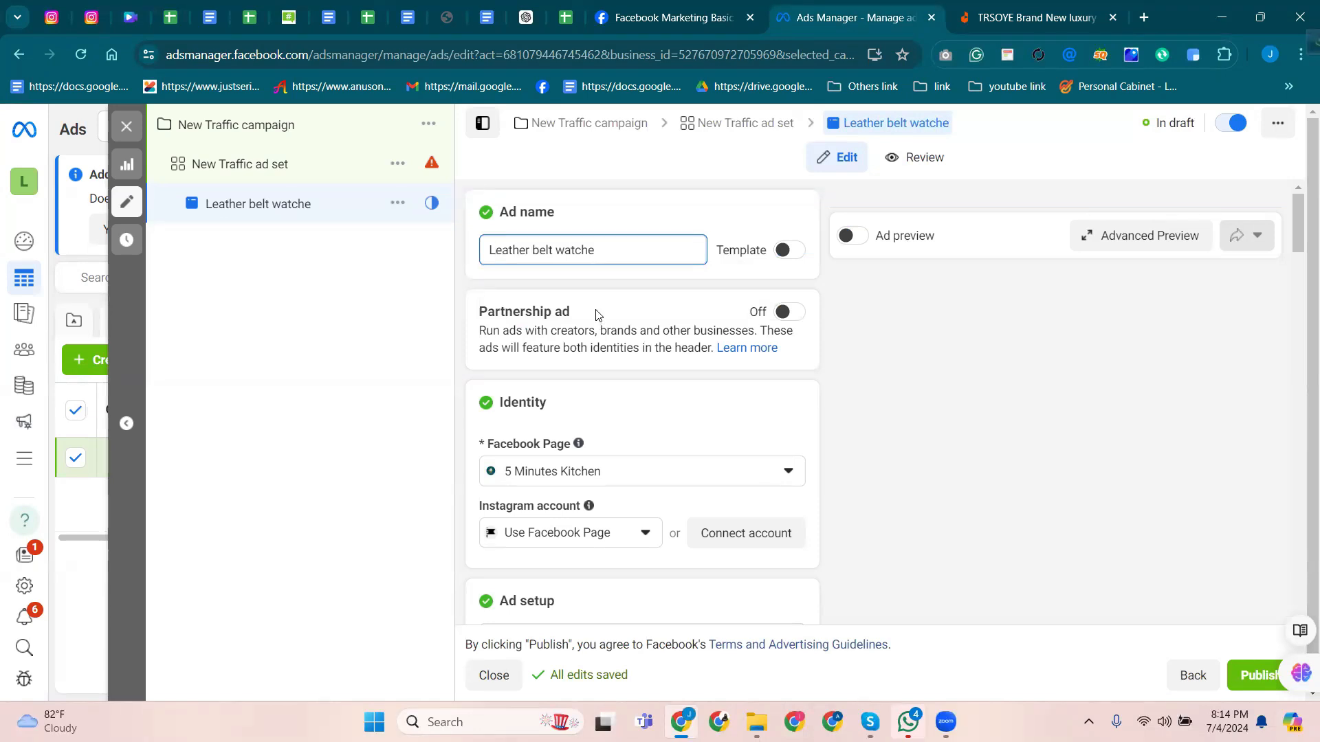
# Set the ad identity's Facebook Page to Digital Center Online.
pyautogui.scroll(-2, 595, 307)
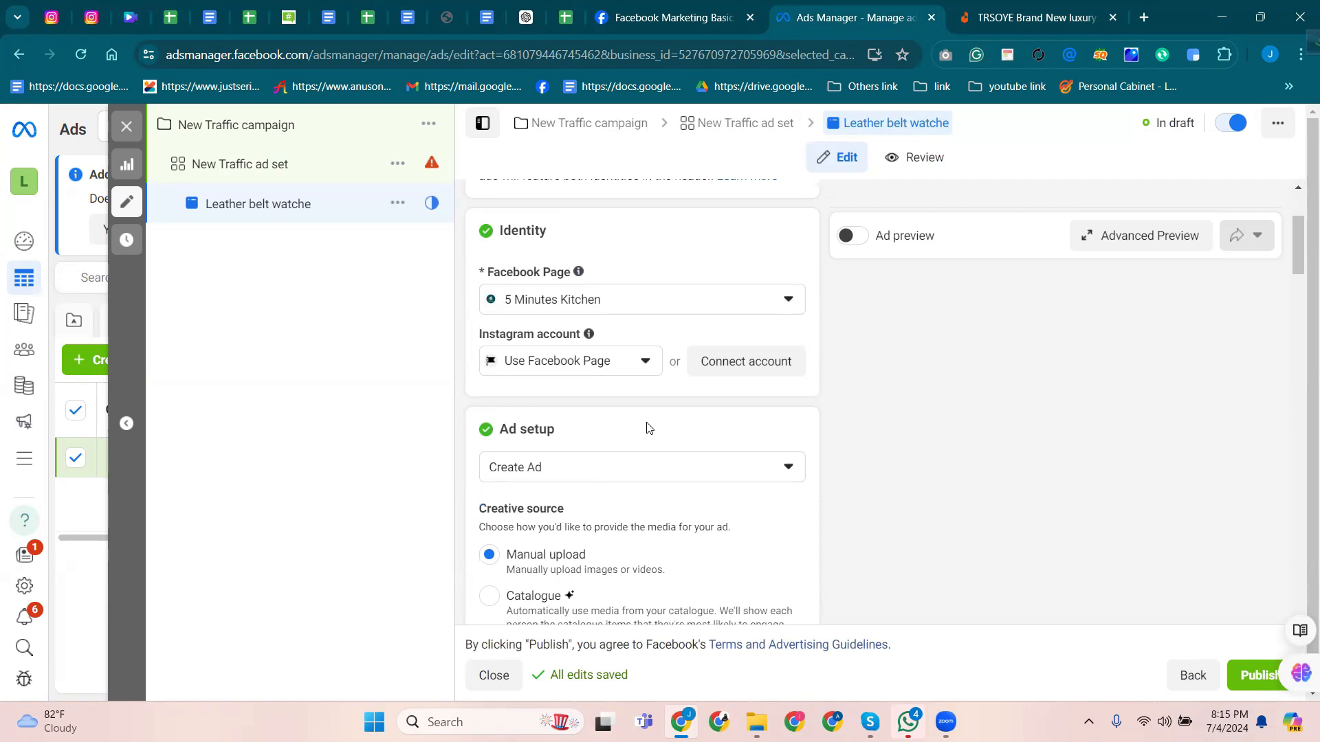
pyautogui.scroll(1, 646, 428)
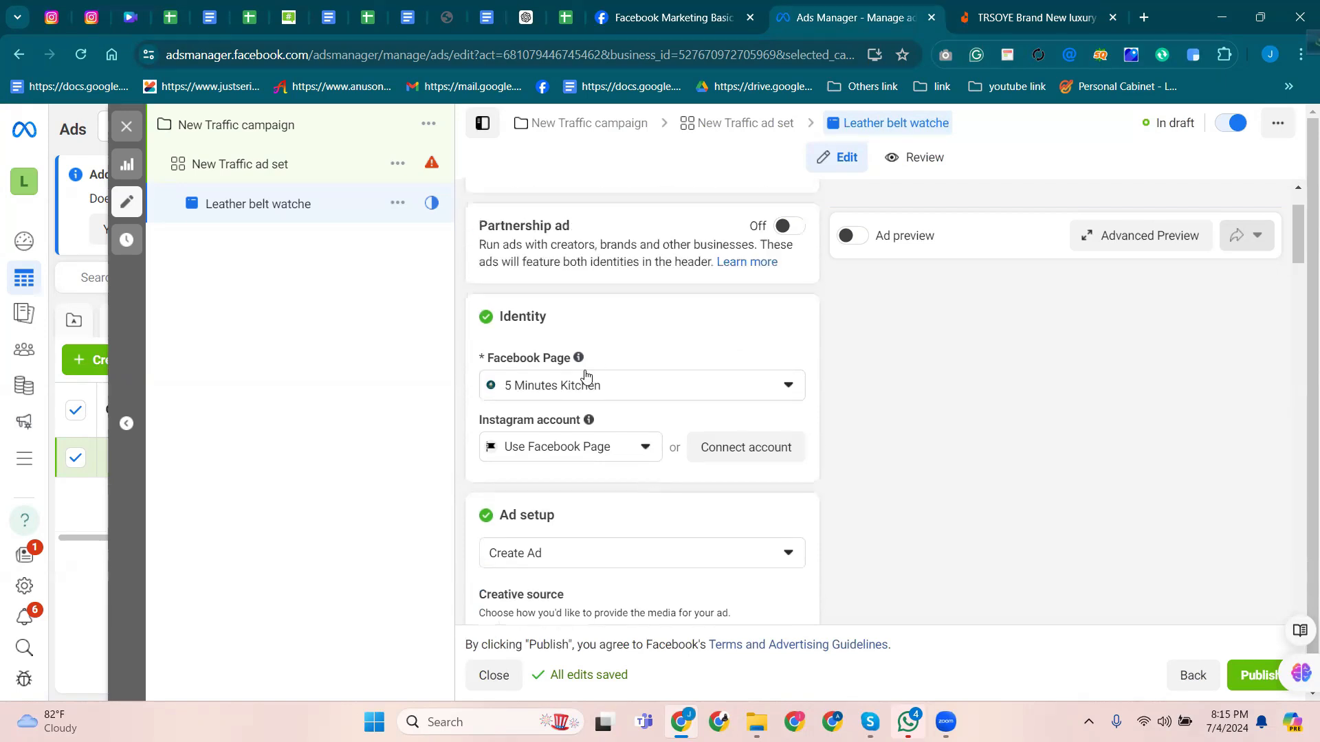
pyautogui.scroll(1, 505, 331)
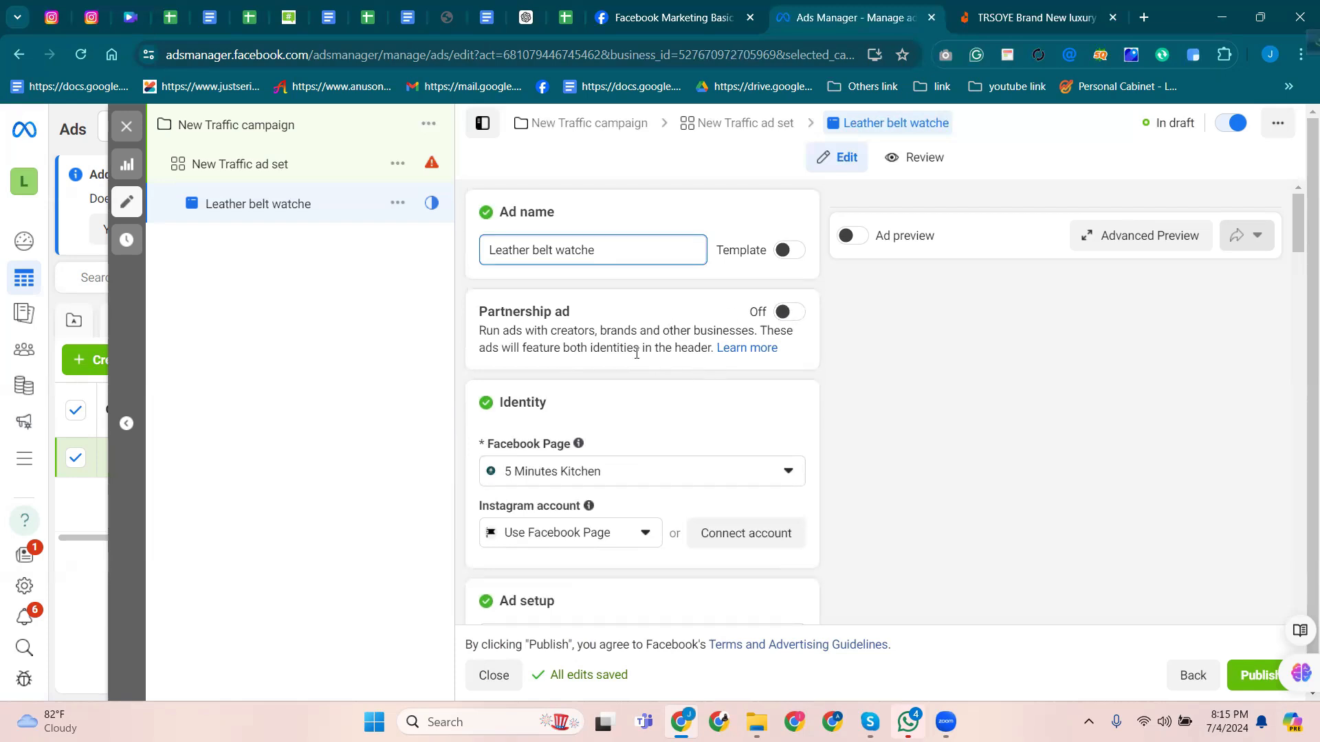
pyautogui.scroll(-3, 522, 240)
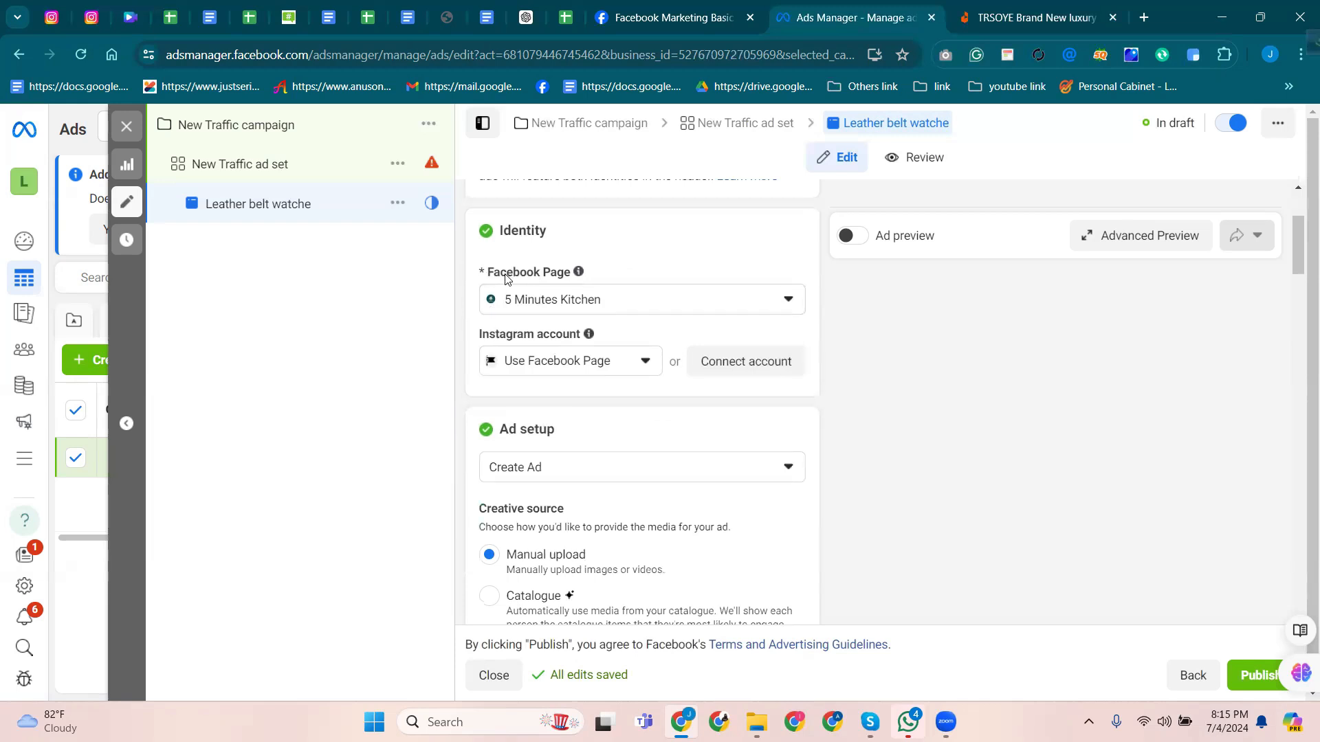
pyautogui.scroll(-1, 548, 279)
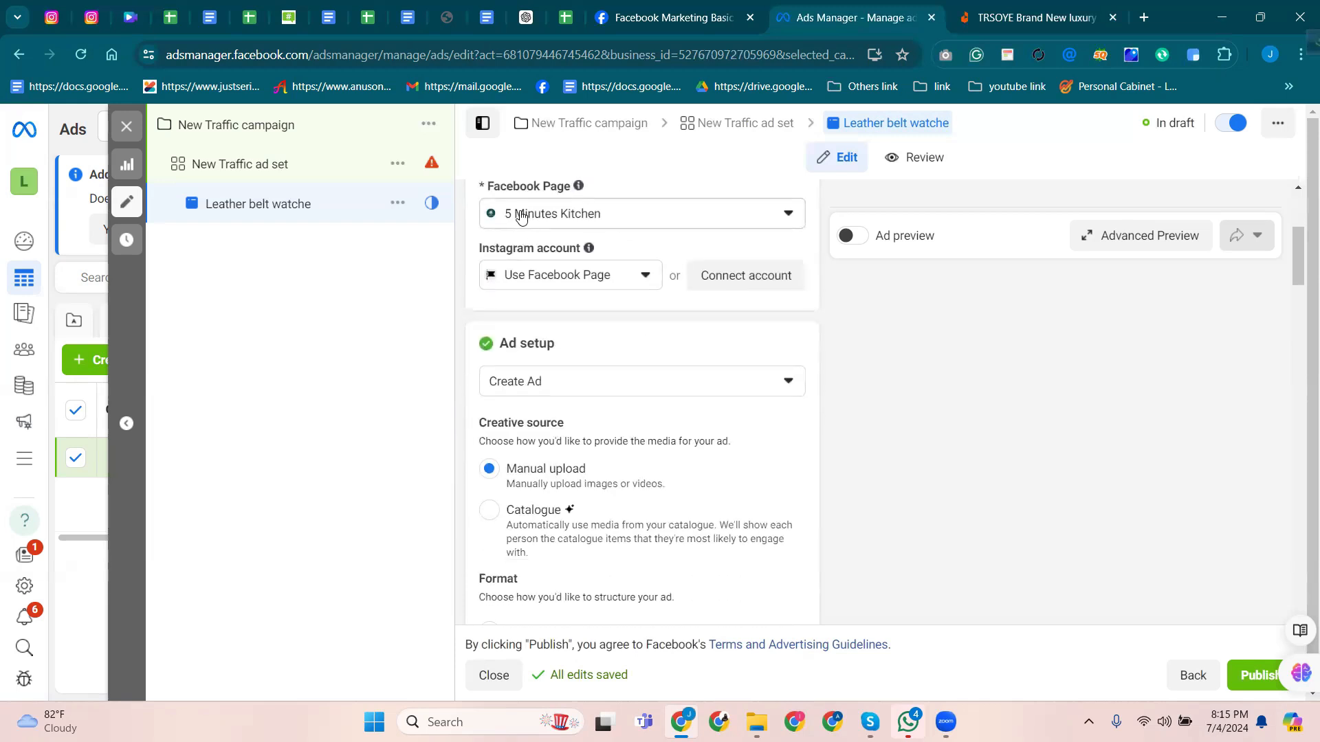
pyautogui.click(679, 216)
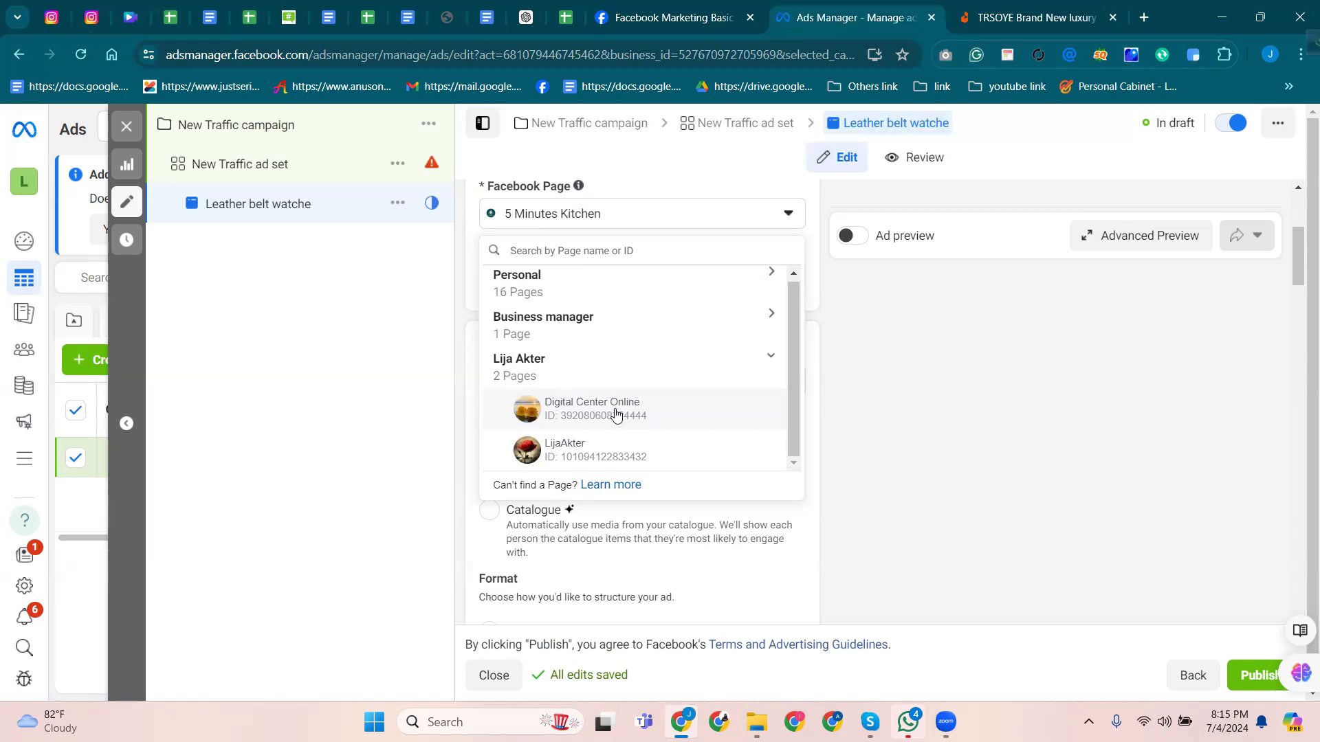
pyautogui.click(581, 413)
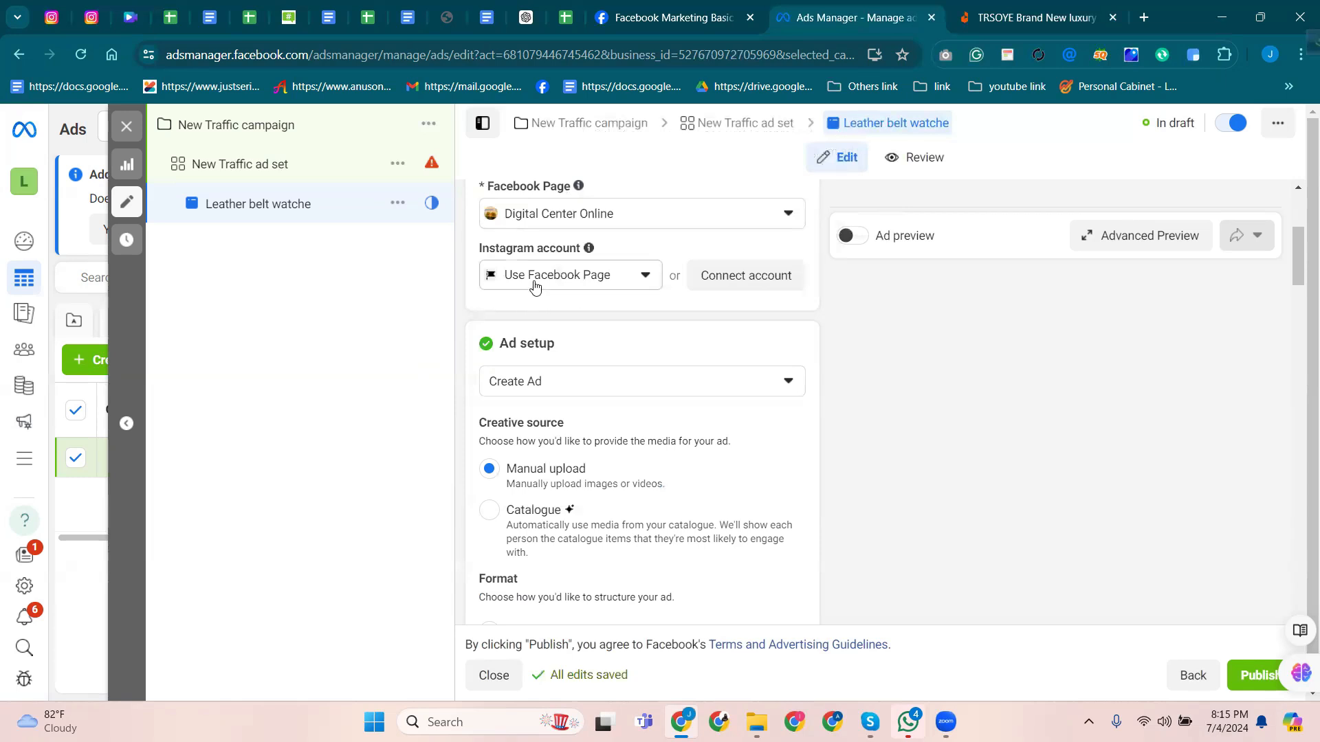
# Review the choices for the ad setup type and keep Create Ad selected.
pyautogui.moveTo(588, 248)
pyautogui.scroll(-2, 609, 316)
pyautogui.scroll(1, 577, 302)
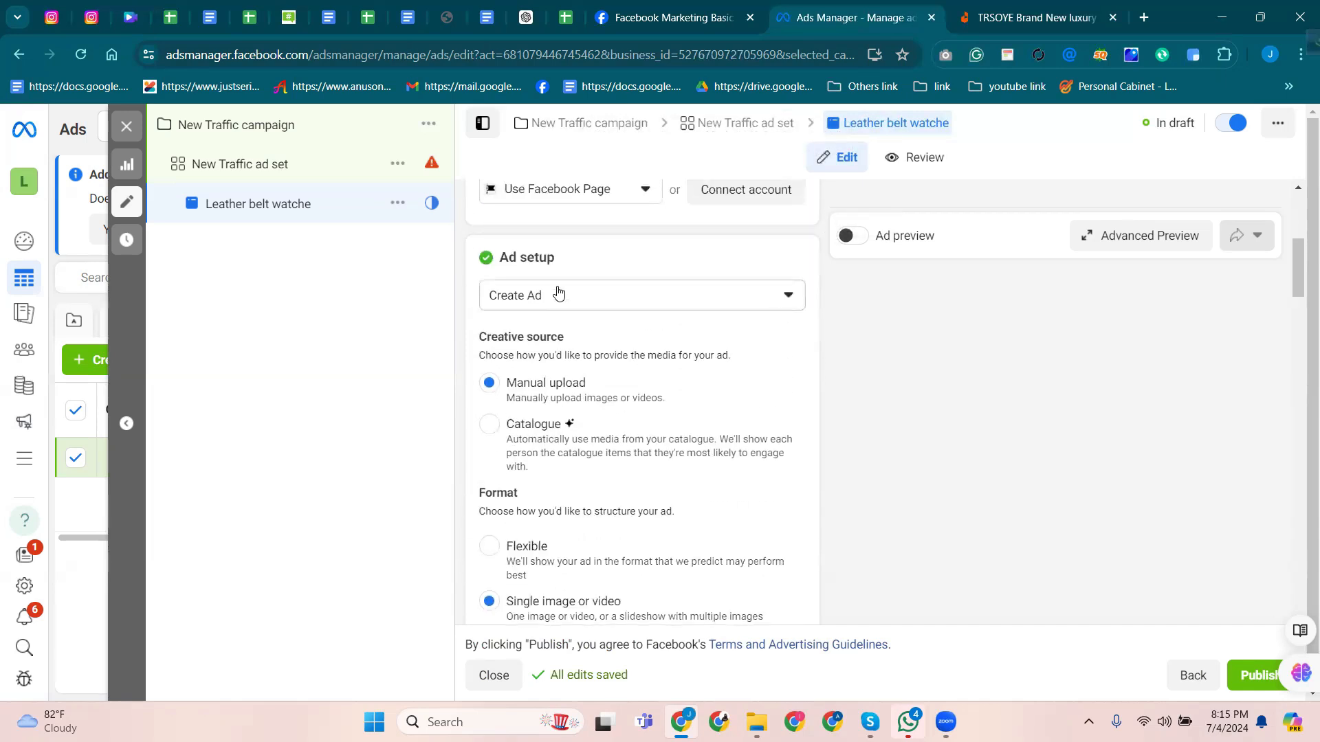
pyautogui.click(543, 305)
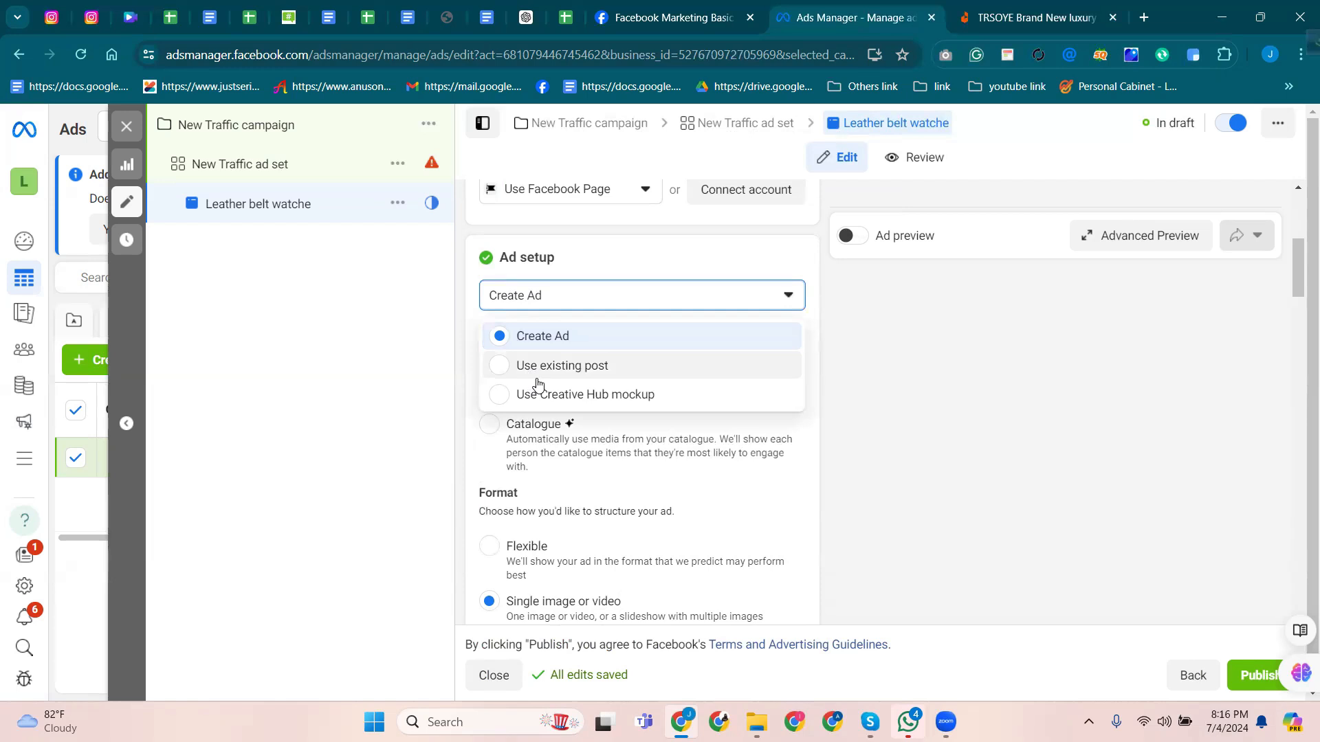
pyautogui.click(543, 336)
# Examine the creative source, format, multi-advertiser ads and ad sources settings of the ad.
pyautogui.scroll(-1, 534, 345)
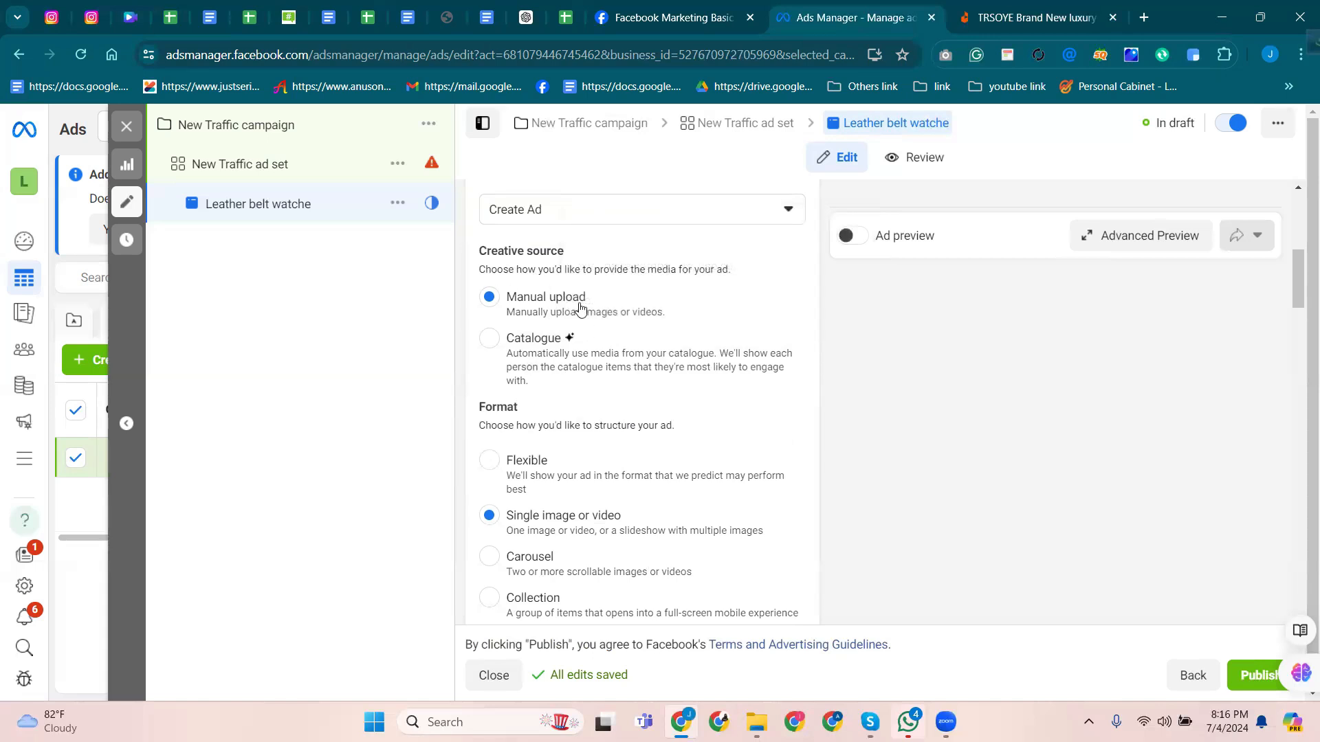
pyautogui.scroll(-1, 568, 309)
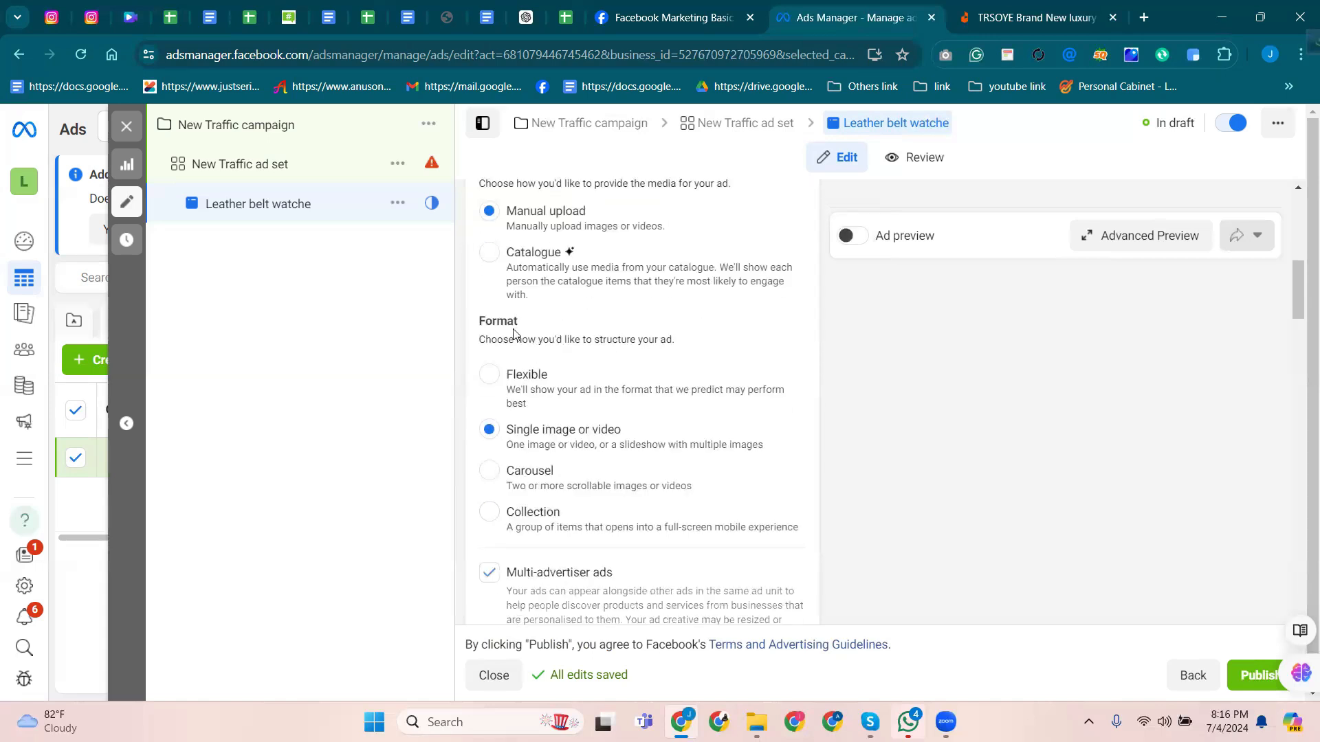
pyautogui.scroll(-2, 514, 335)
pyautogui.scroll(1, 514, 334)
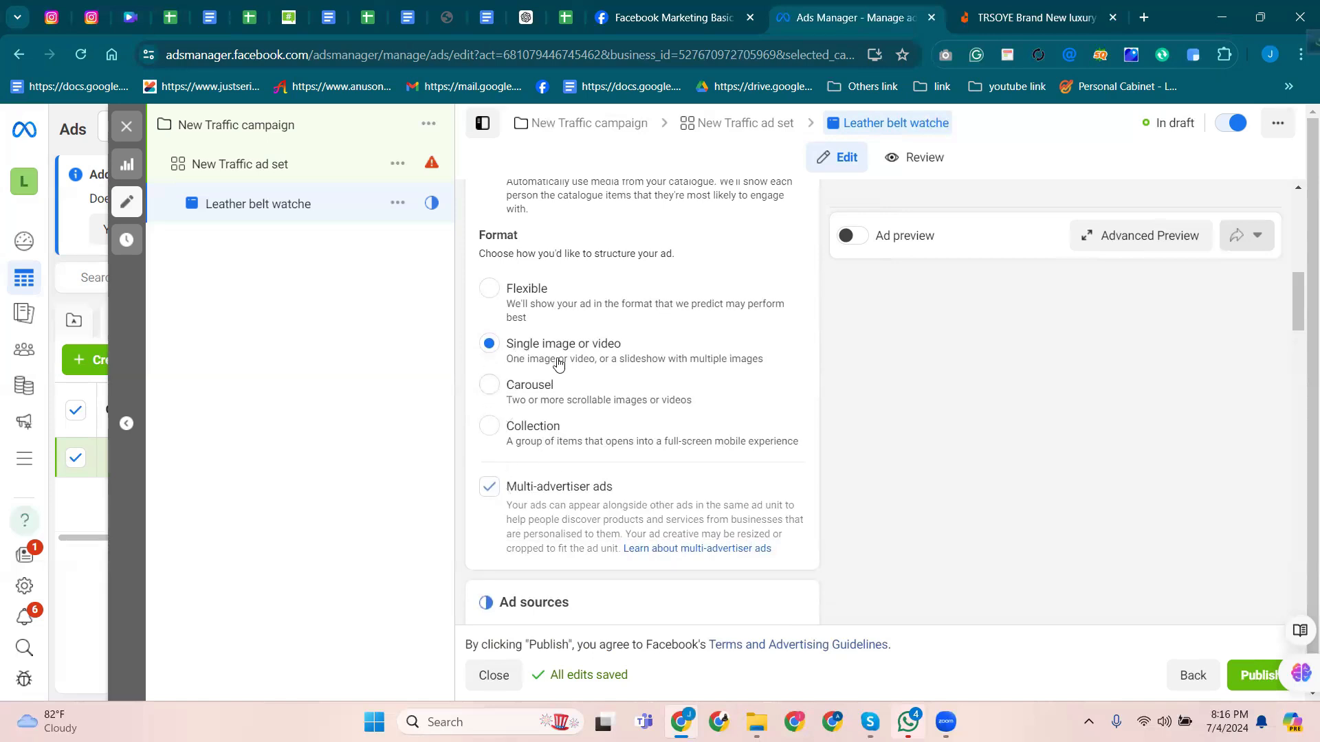
pyautogui.scroll(-4, 652, 348)
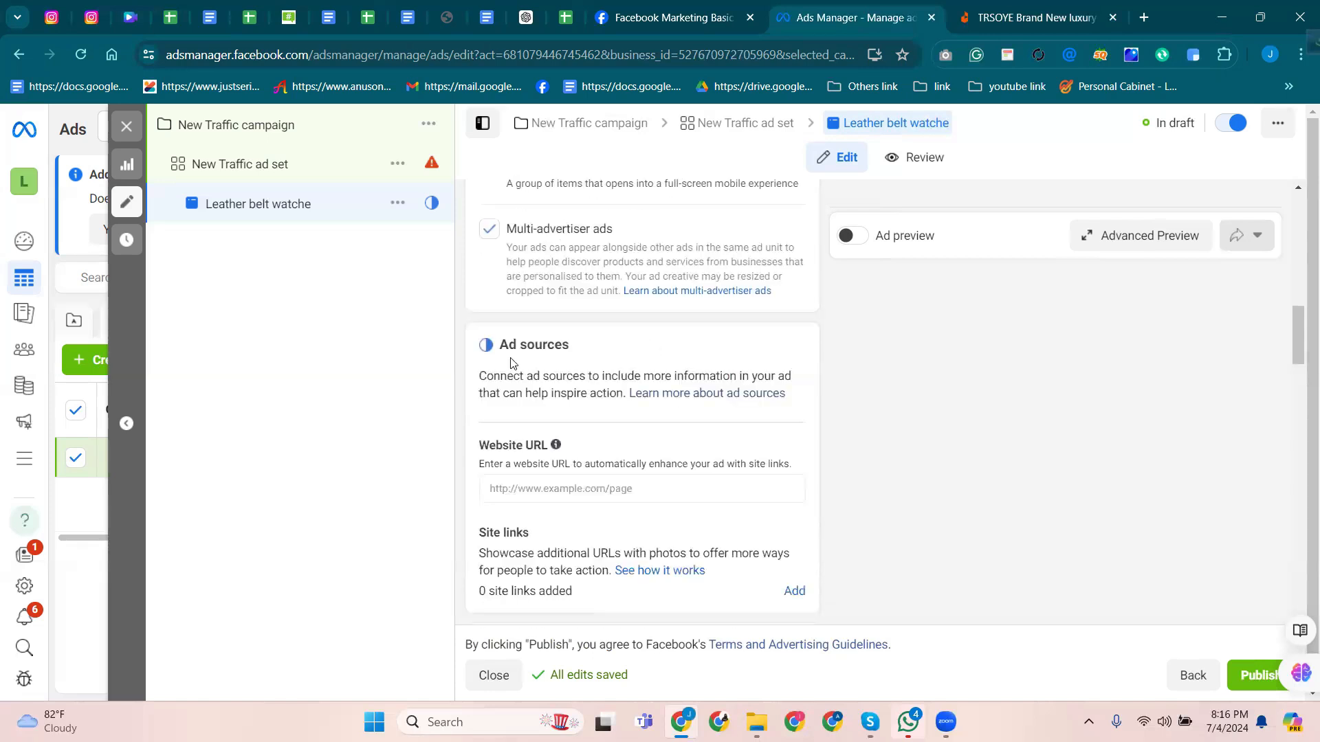
pyautogui.scroll(-1, 590, 415)
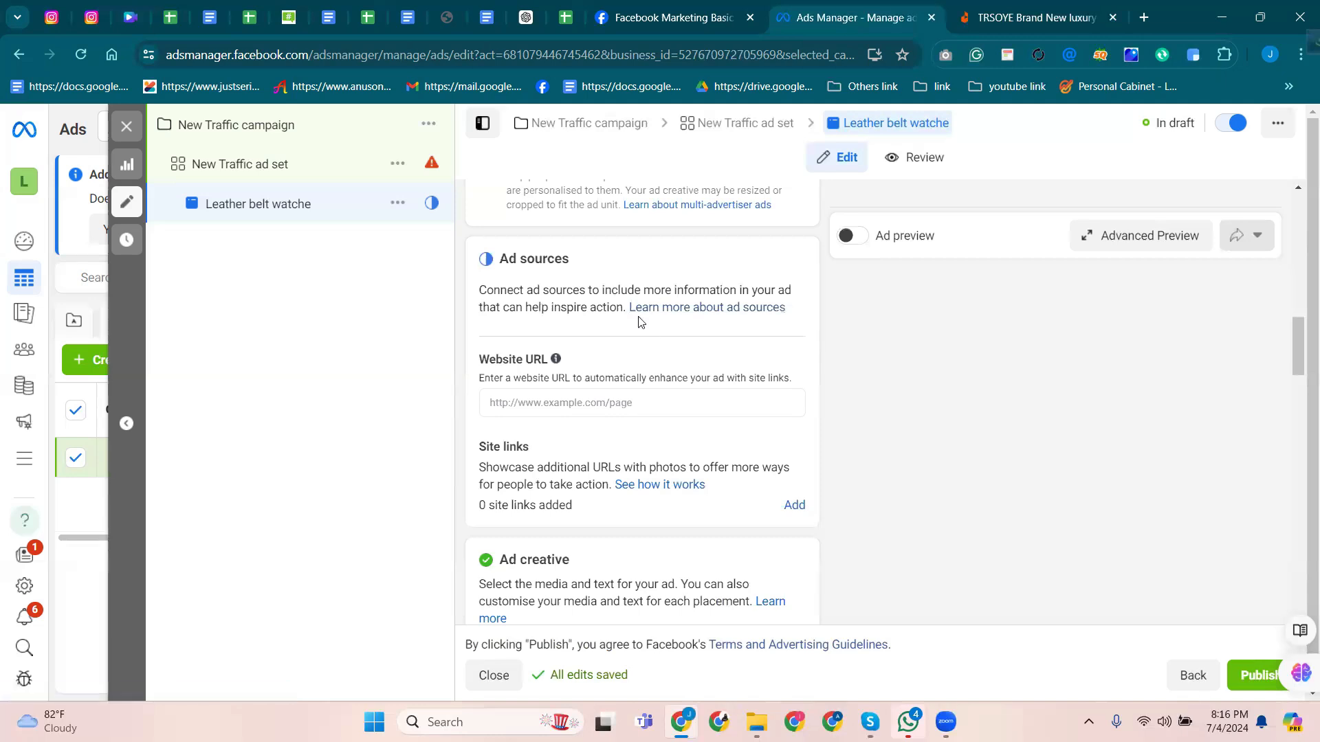
pyautogui.scroll(2, 670, 280)
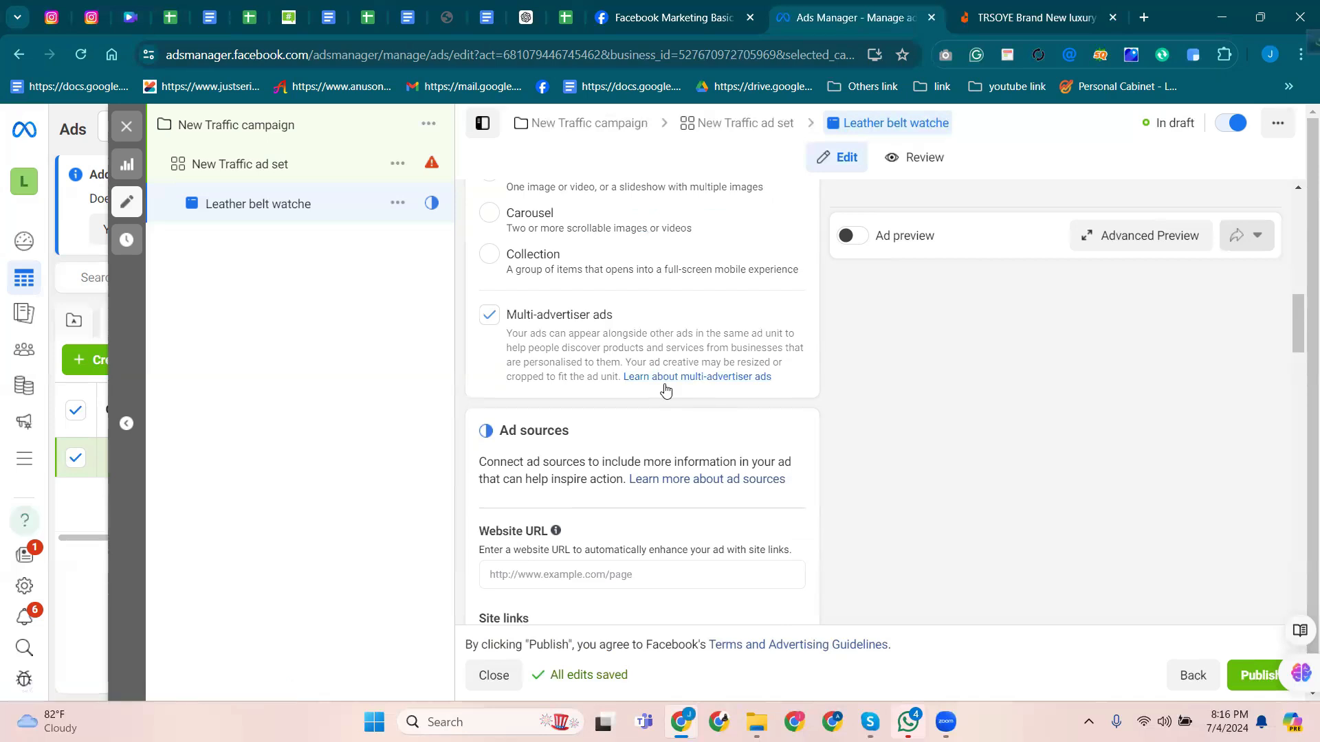
pyautogui.scroll(-2, 665, 390)
pyautogui.scroll(-1, 639, 378)
# Activate the ad's Website URL field, then switch to the Daraz watch page and open the Daraz home page in a new tab.
pyautogui.moveTo(505, 278)
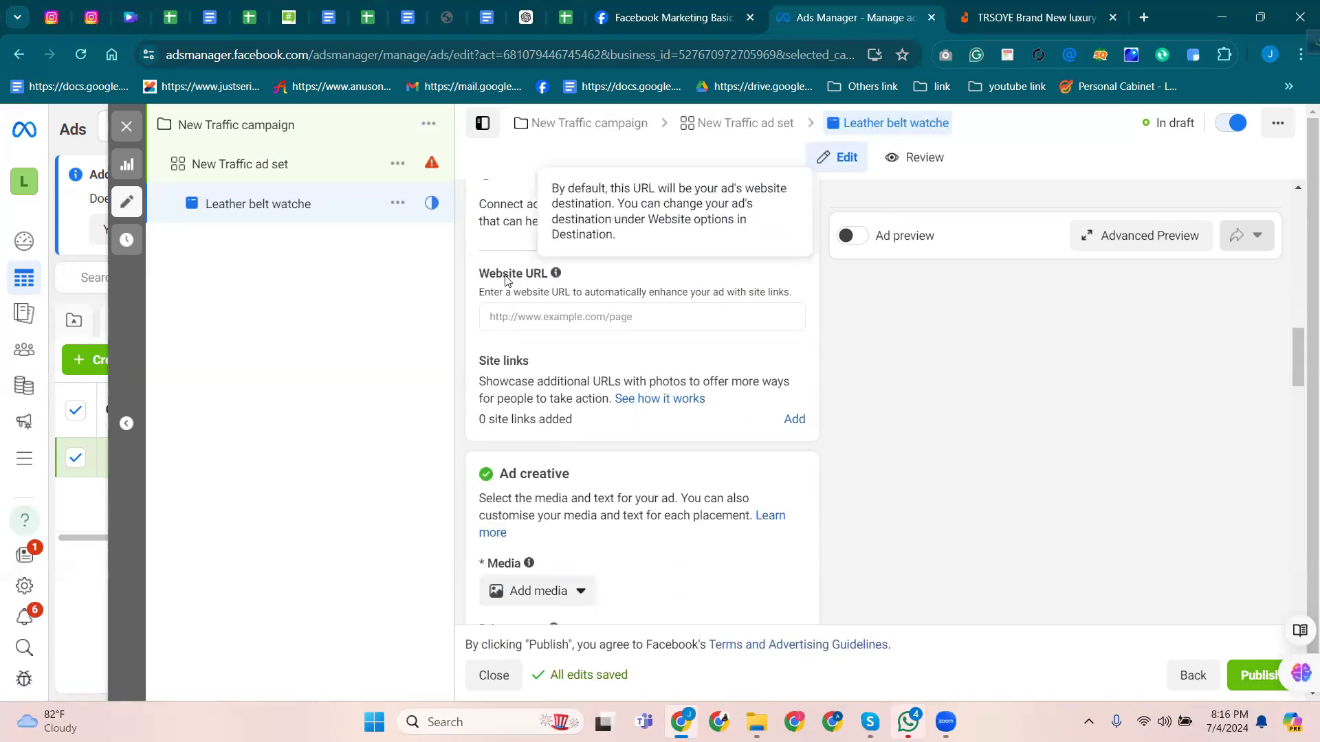
pyautogui.click(545, 320)
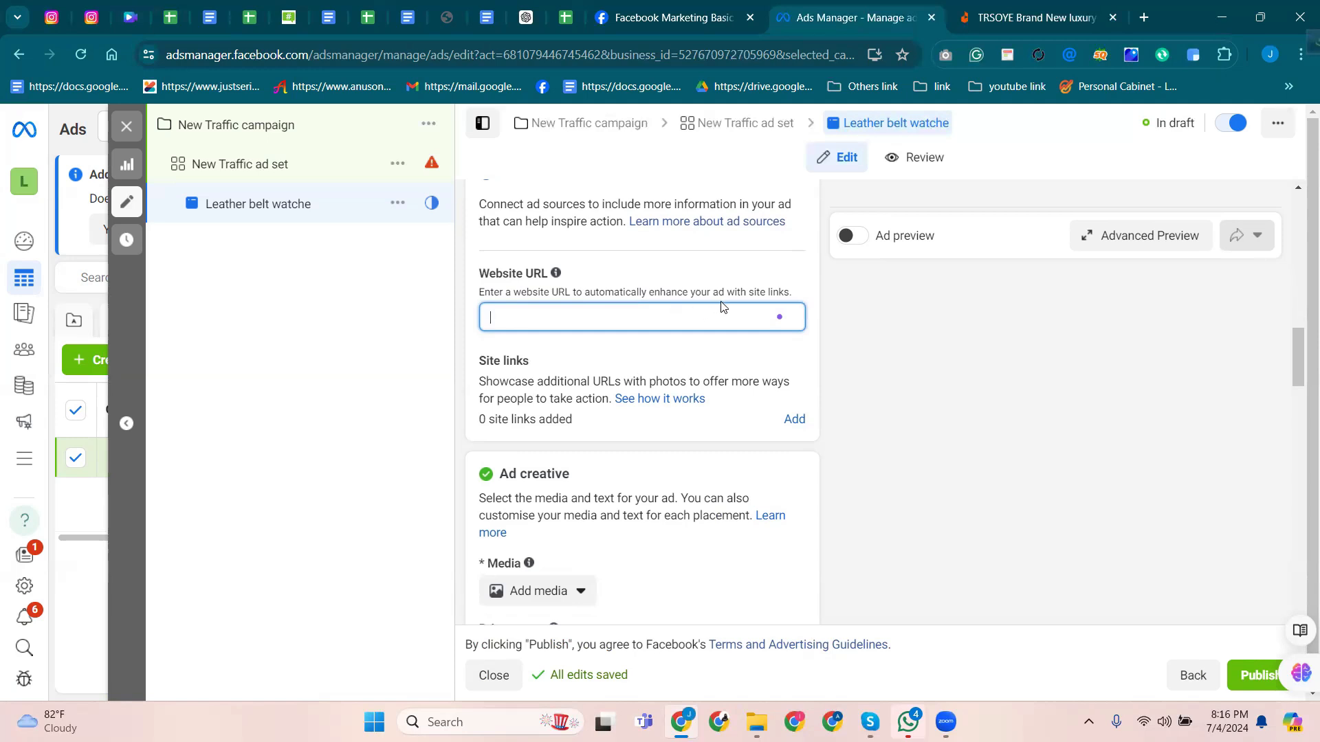
pyautogui.click(1016, 15)
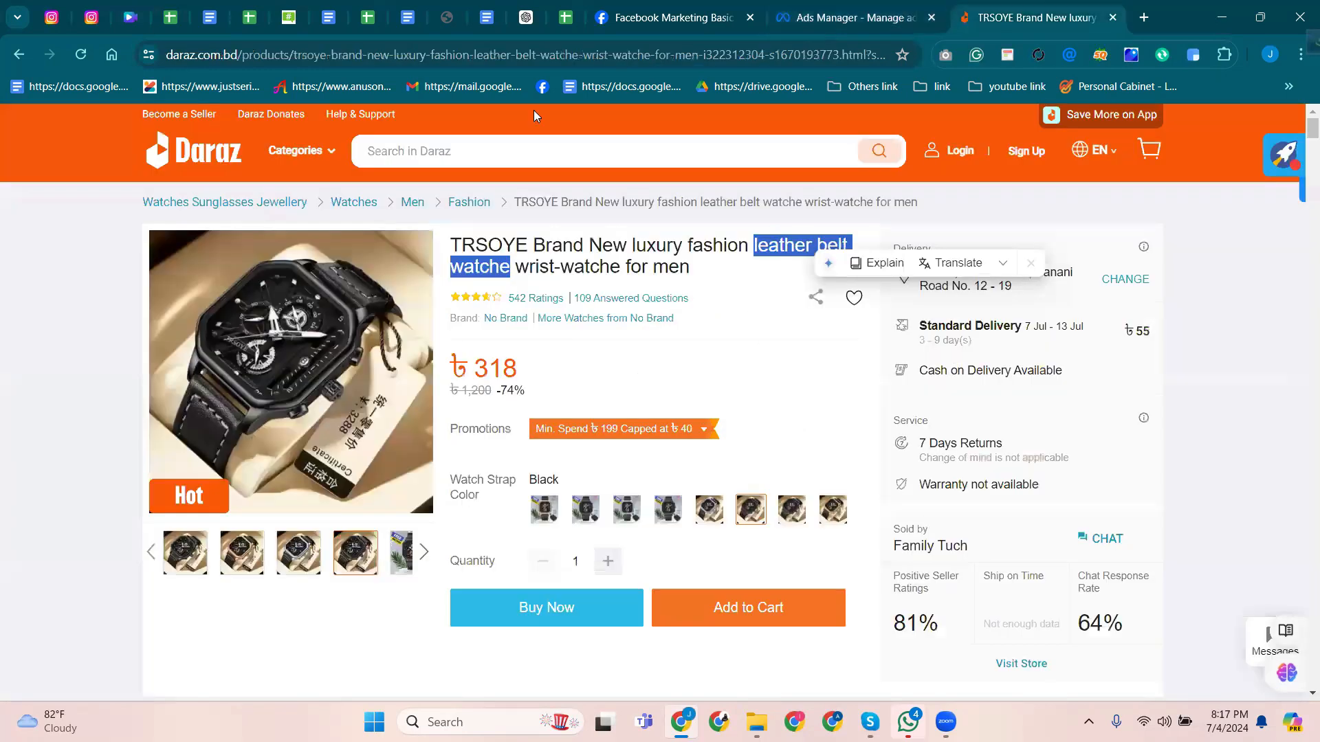
pyautogui.click(491, 55)
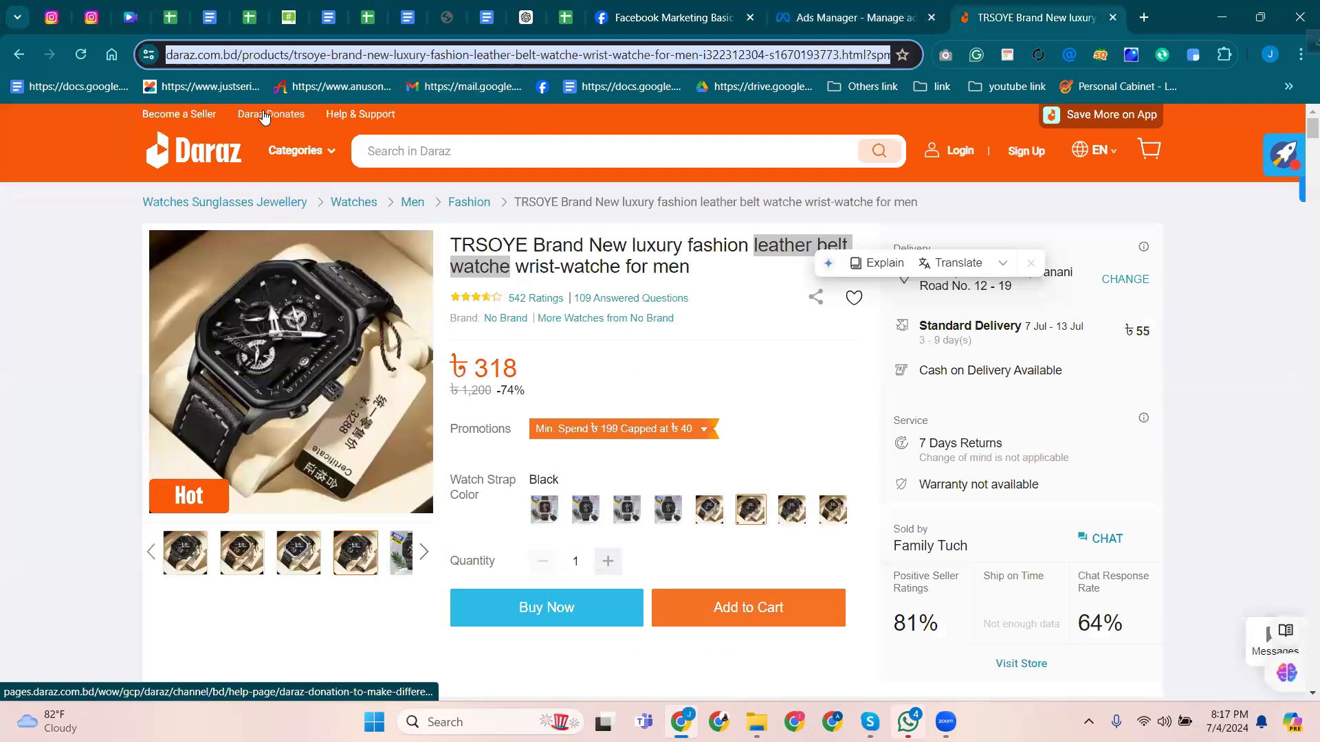
pyautogui.click(227, 150)
pyautogui.rightClick(227, 150)
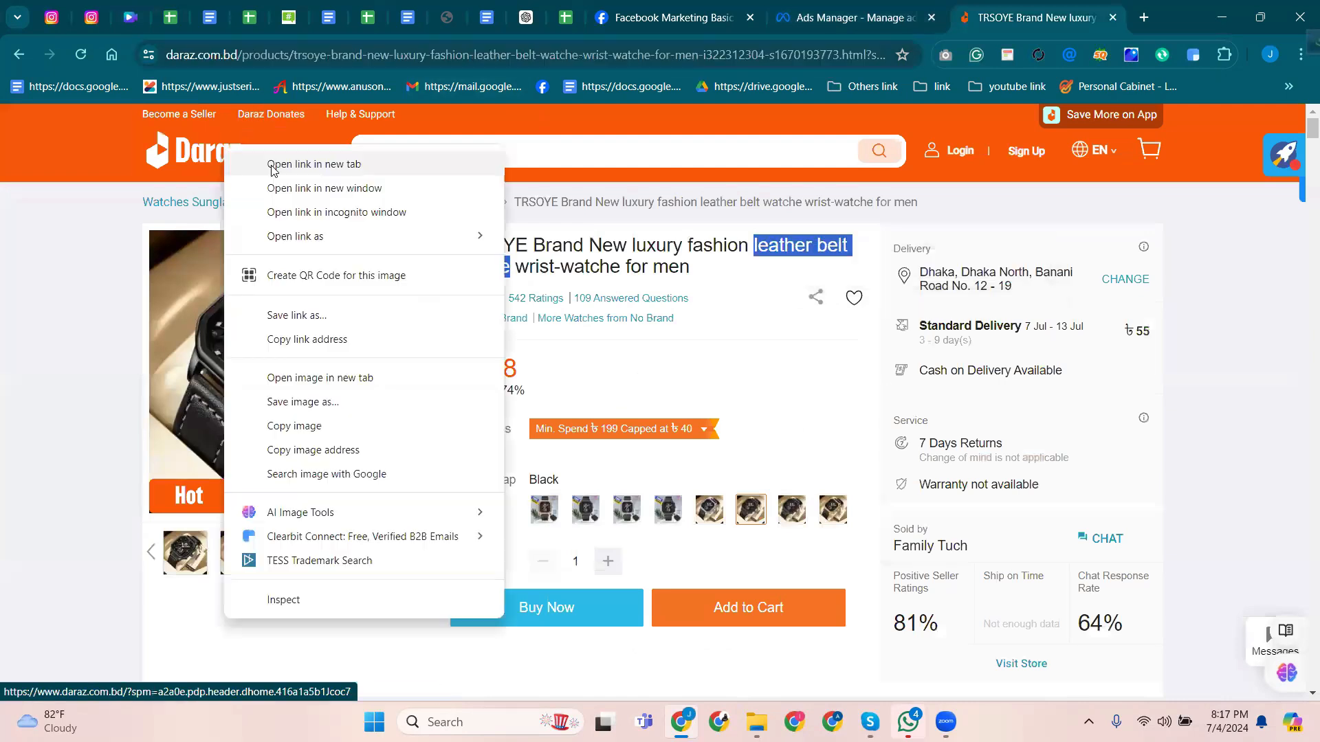
pyautogui.click(275, 167)
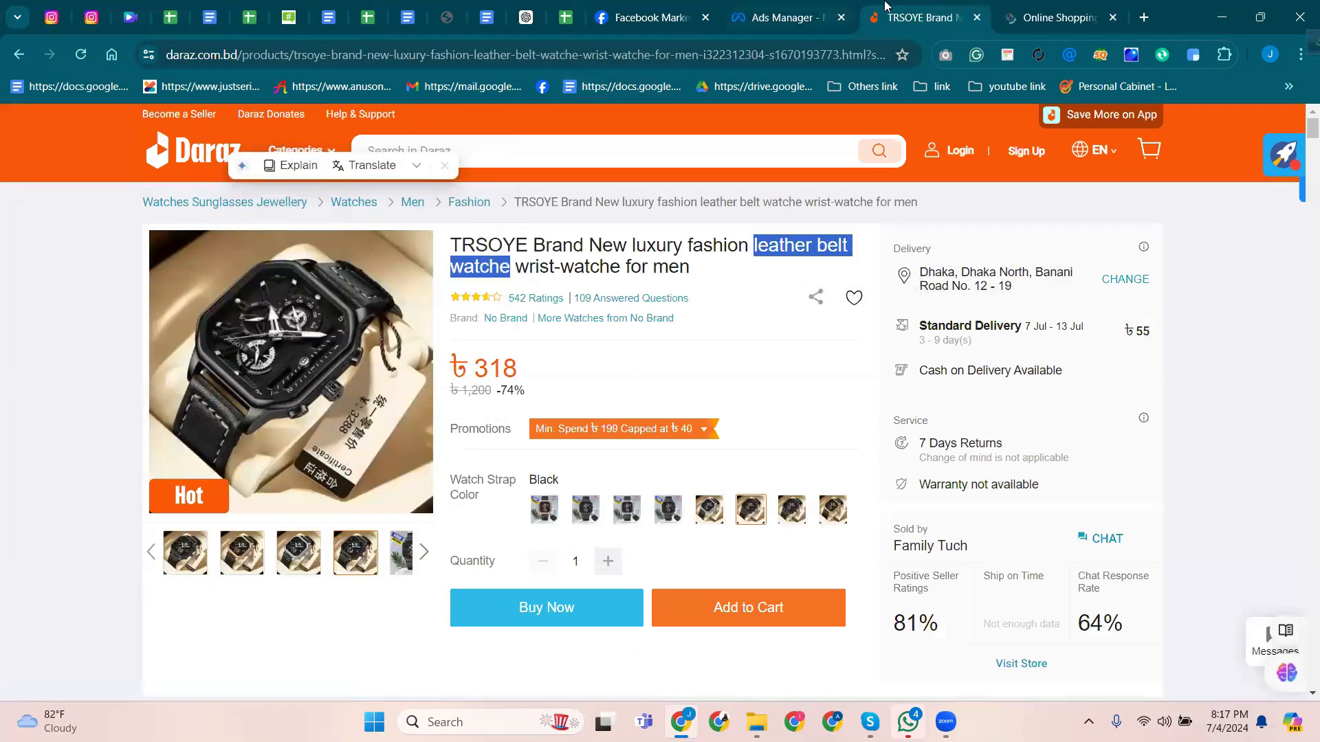
# Copy the Daraz watch page's full web address and enter it as the ad's Website URL in Ads Manager.
pyautogui.click(536, 56)
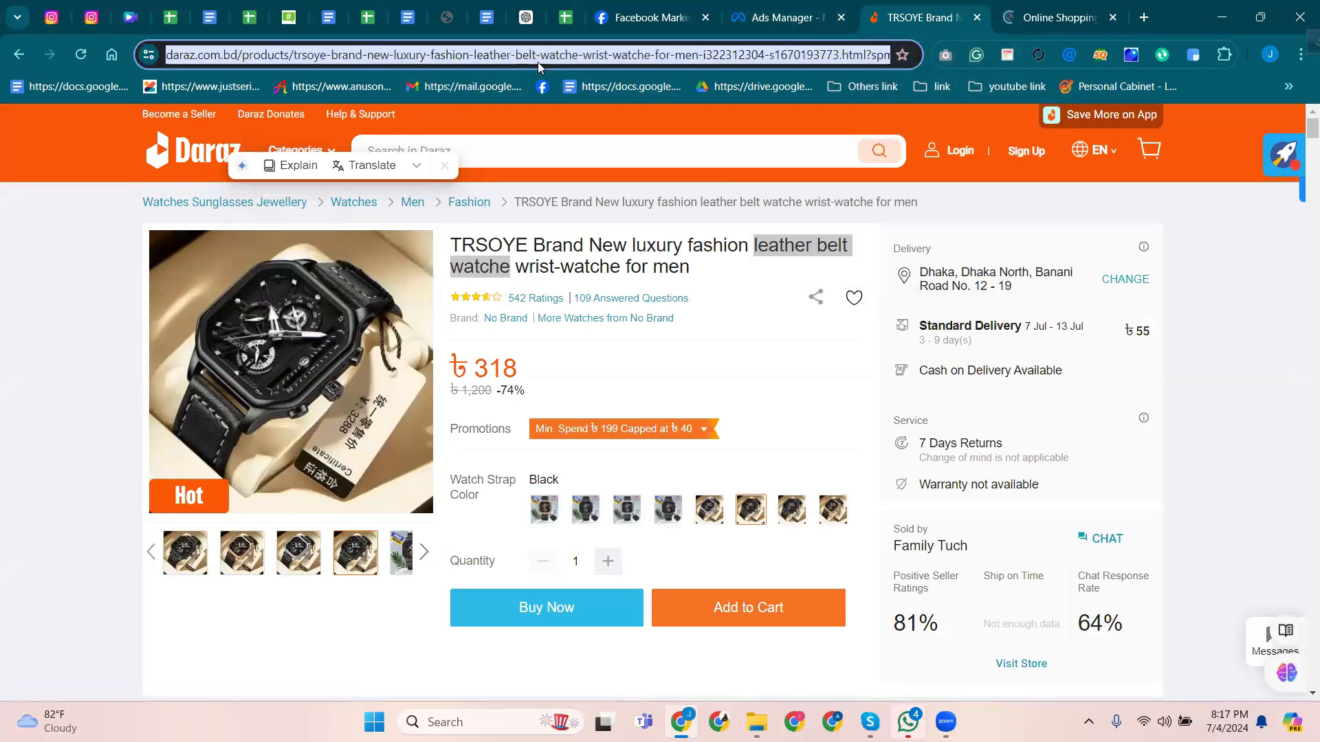
pyautogui.rightClick(538, 62)
pyautogui.click(591, 222)
pyautogui.click(653, 17)
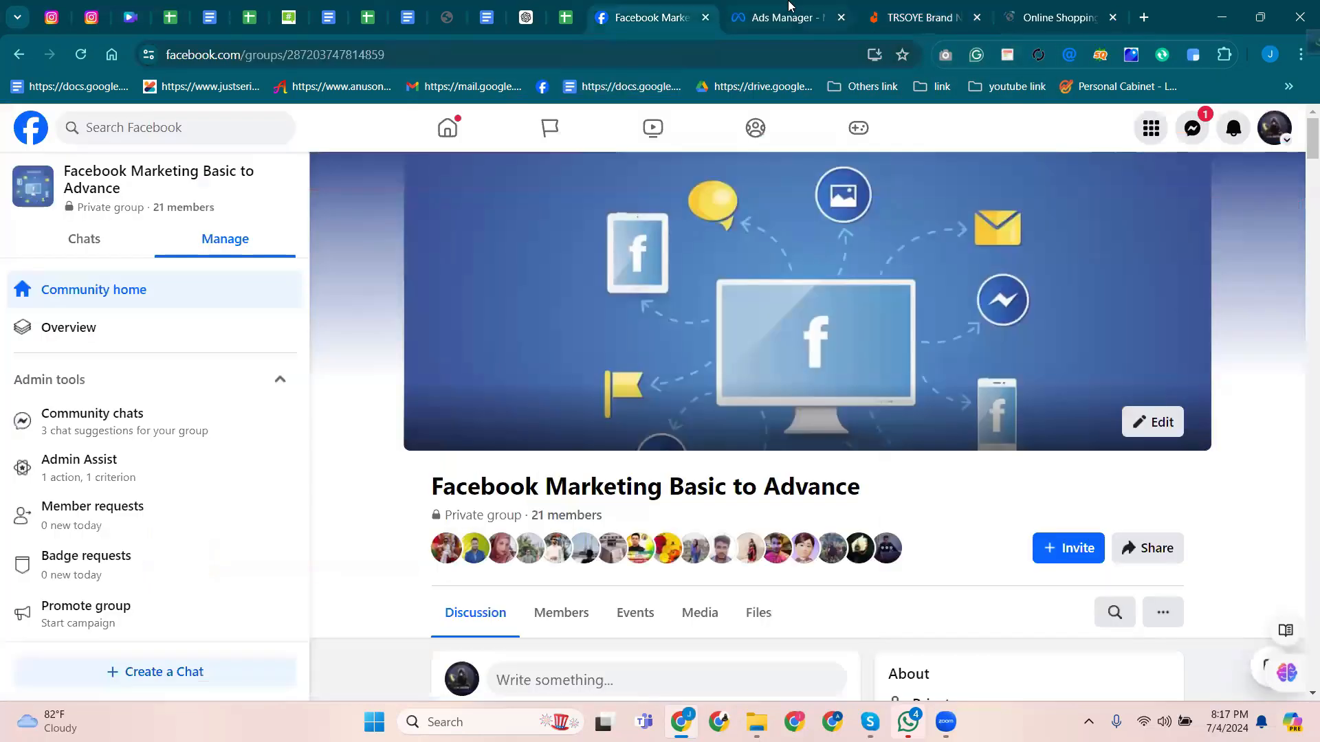
pyautogui.click(784, 17)
pyautogui.rightClick(543, 315)
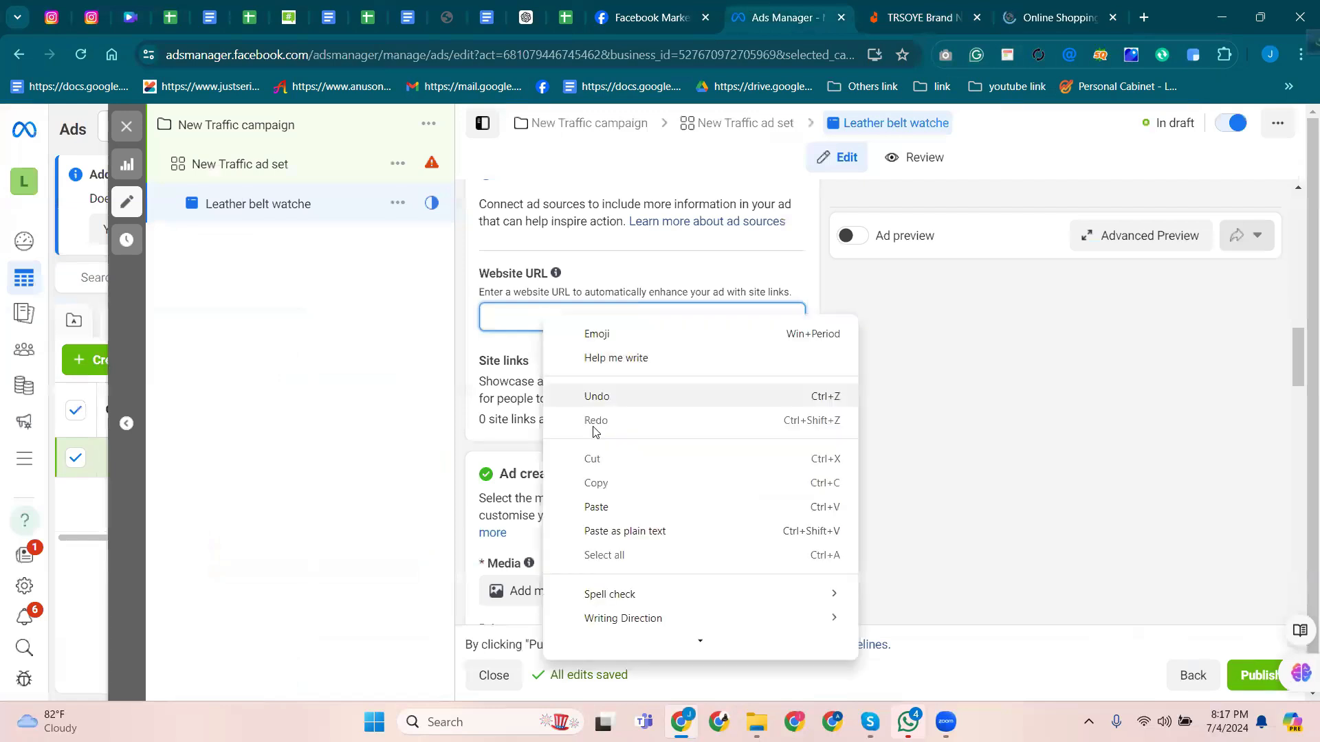
pyautogui.click(602, 507)
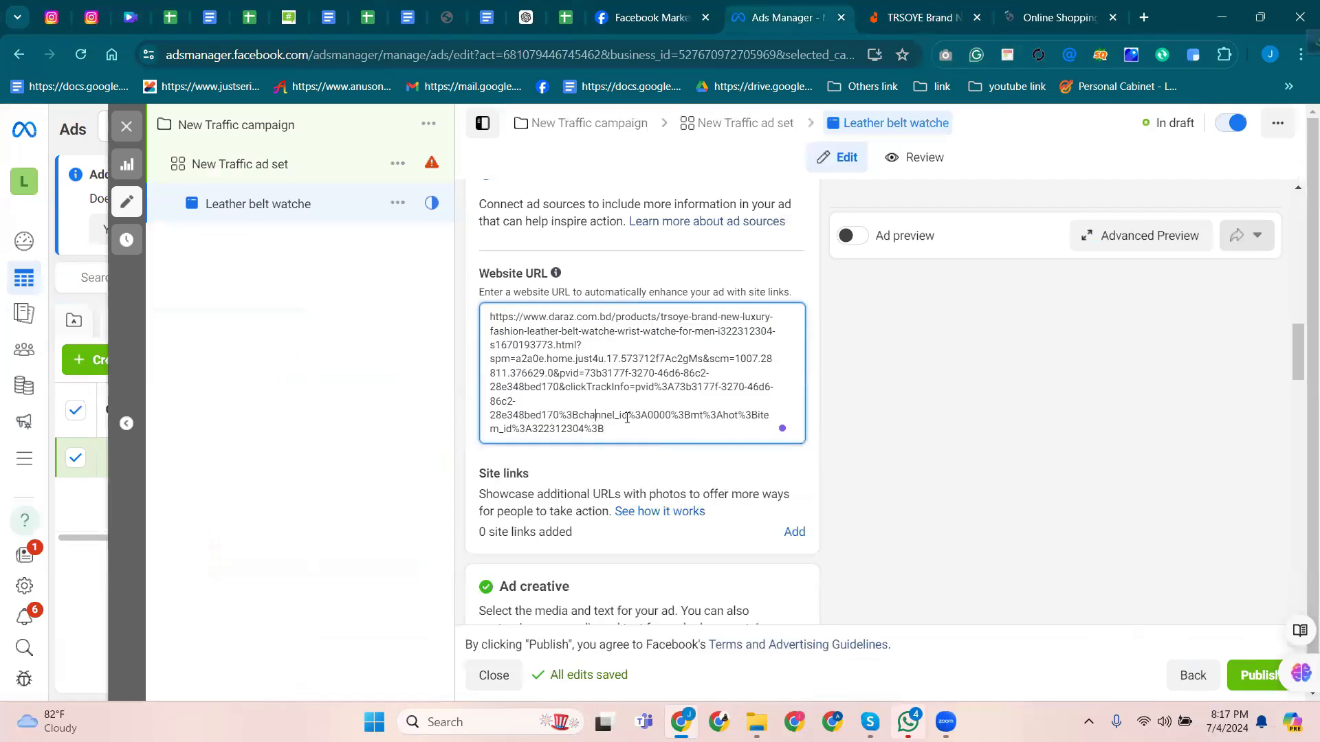
pyautogui.click(773, 516)
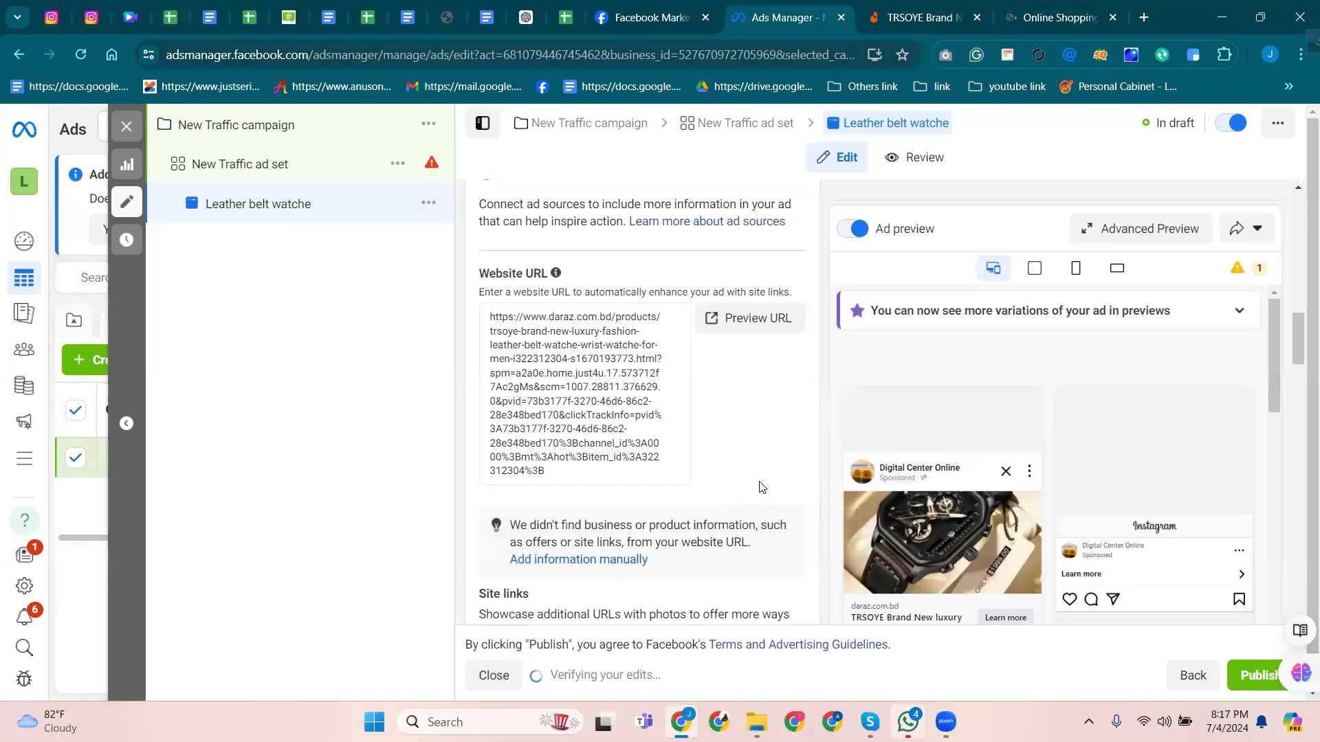
# Examine the Website URL and Site links sections of the Leather belt watche ad.
pyautogui.scroll(-3, 685, 415)
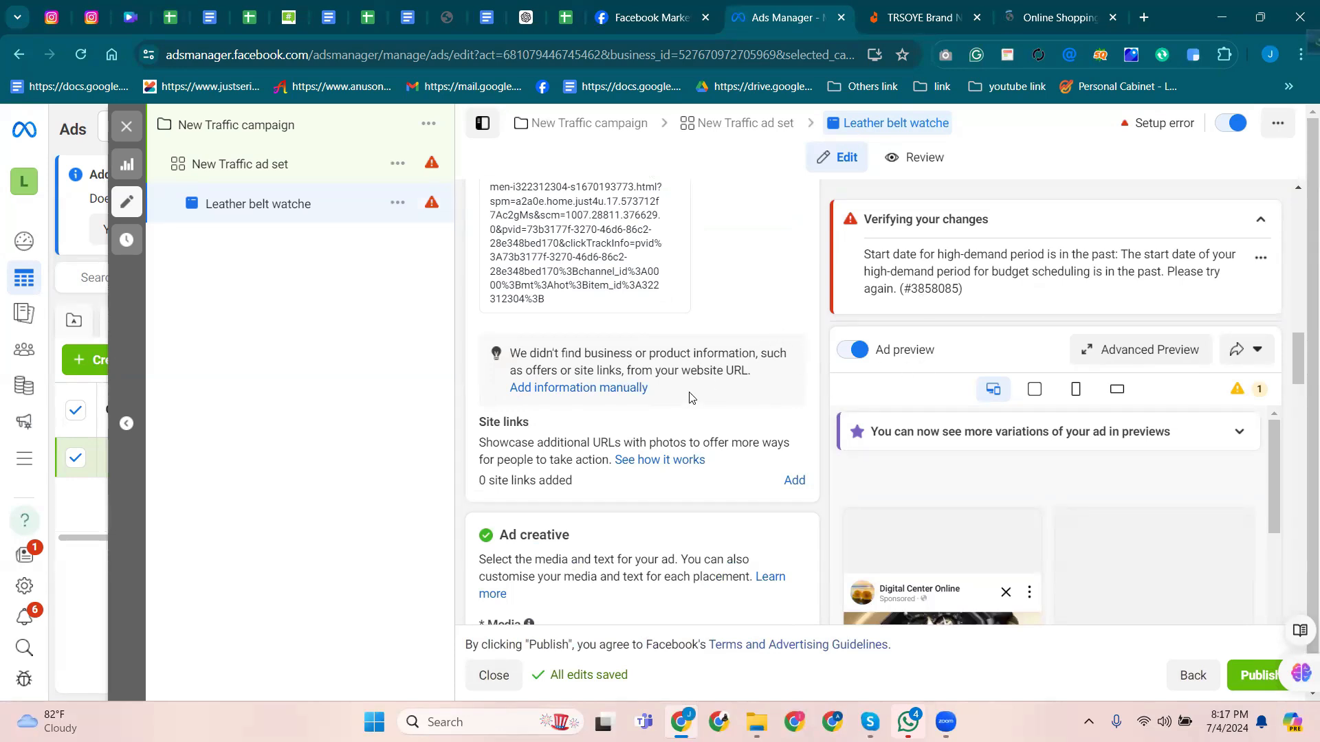
pyautogui.scroll(1, 690, 396)
pyautogui.scroll(2, 619, 397)
pyautogui.scroll(2, 566, 369)
pyautogui.scroll(-2, 493, 349)
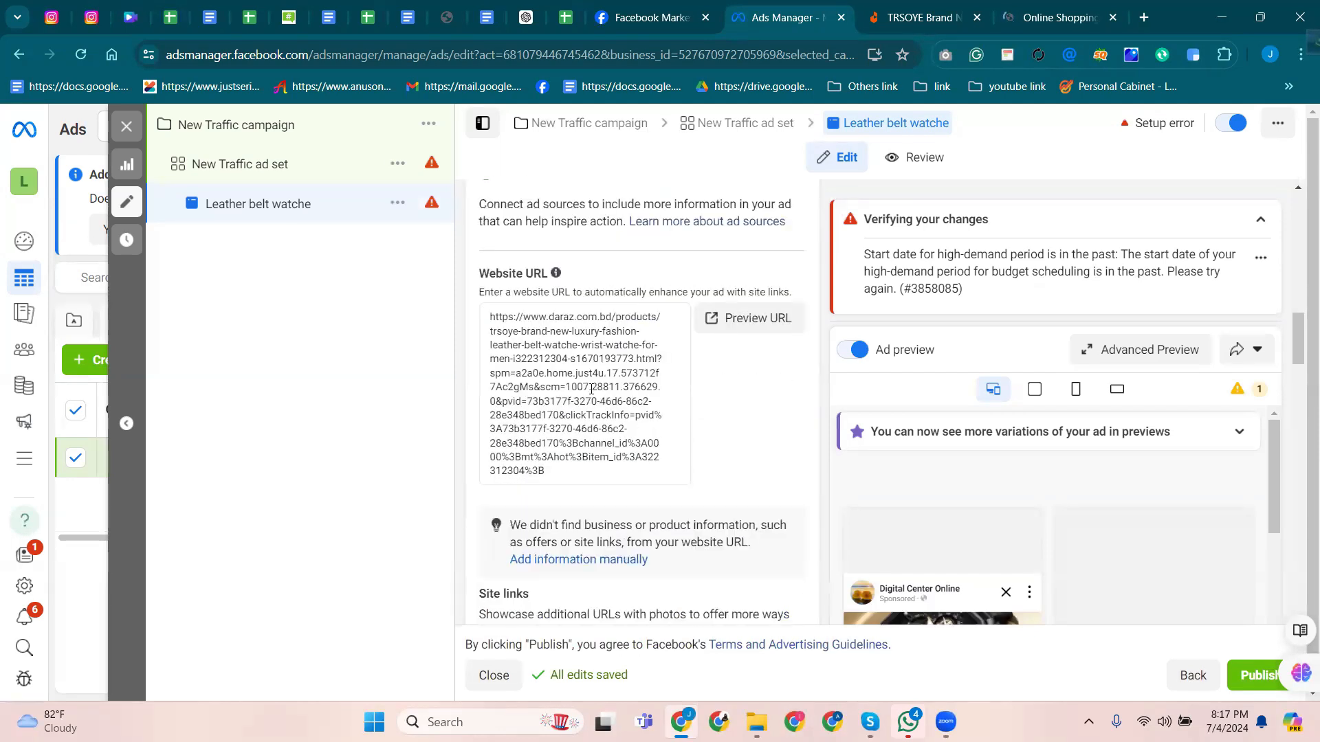
pyautogui.scroll(-4, 585, 385)
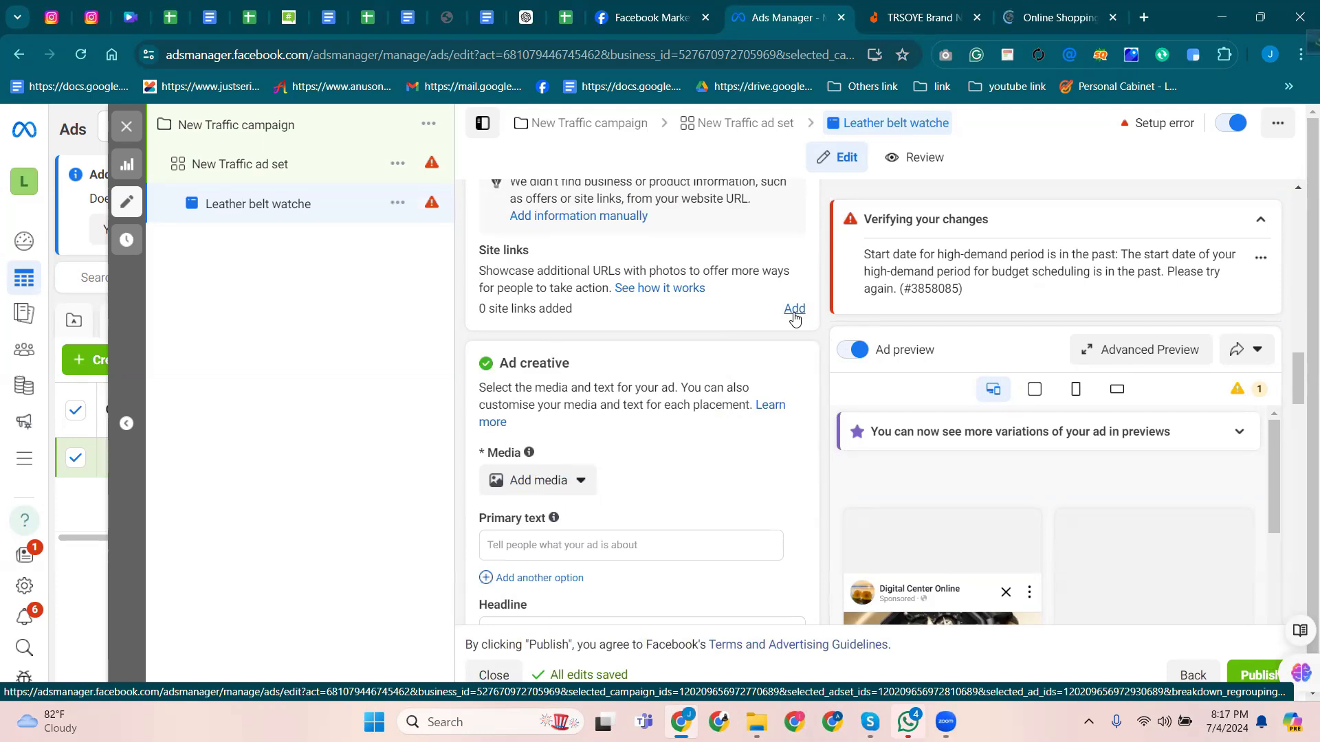
pyautogui.scroll(4, 777, 273)
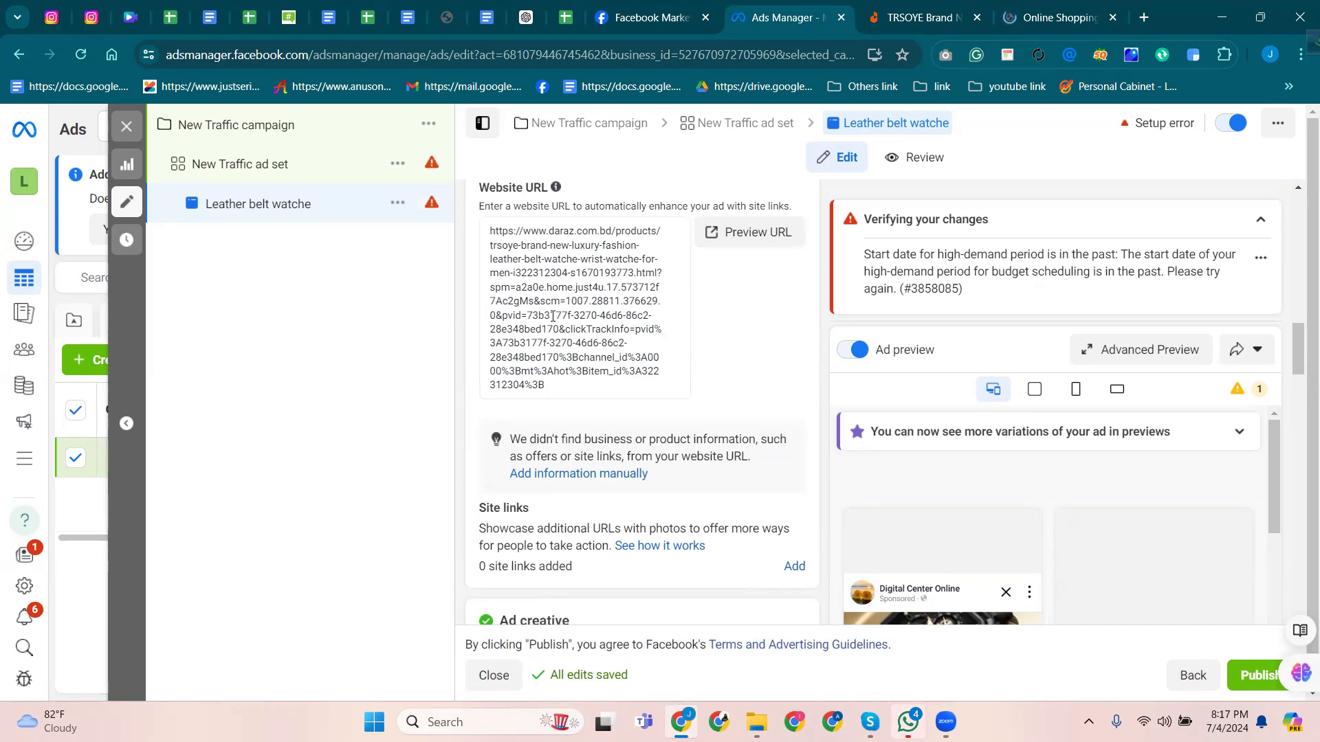
pyautogui.scroll(-3, 552, 316)
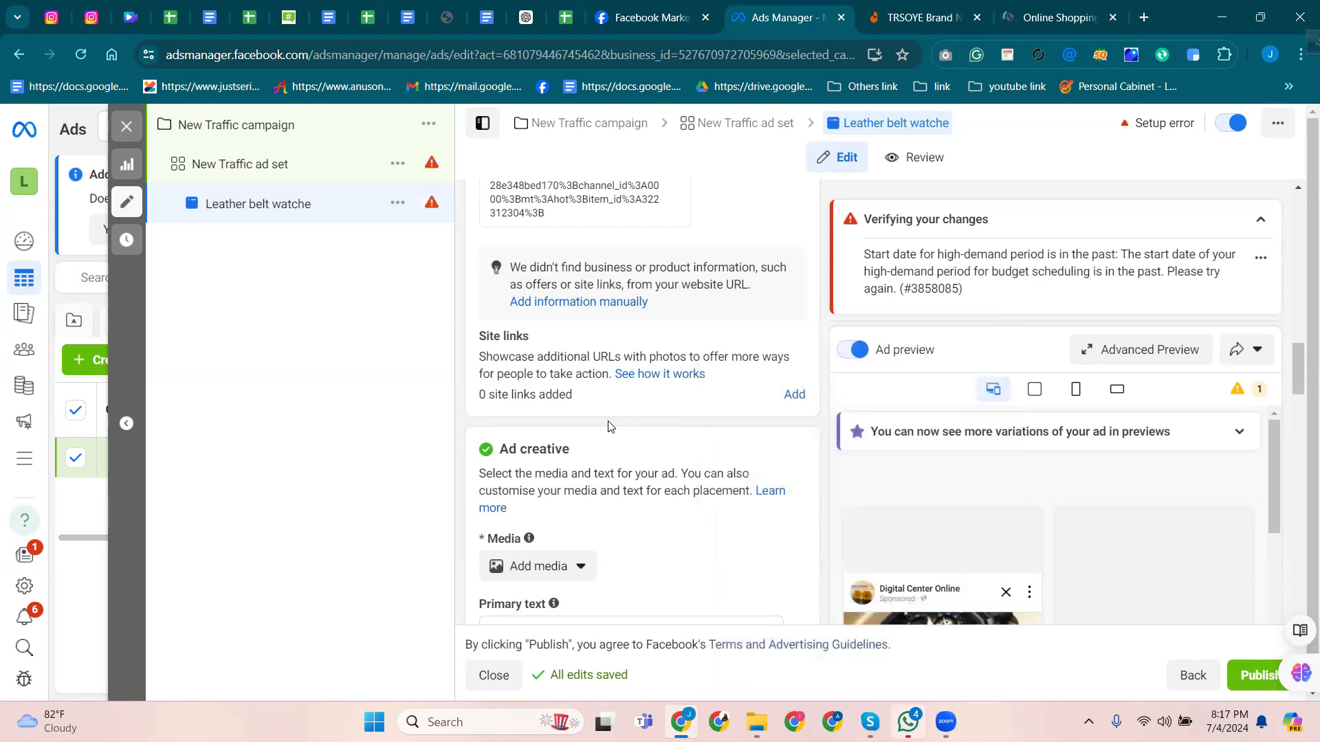
# Review the watch's product details and buyer questions on the Daraz page, and return to Ads Manager.
pyautogui.hotkey('ctrl', 'Tab')
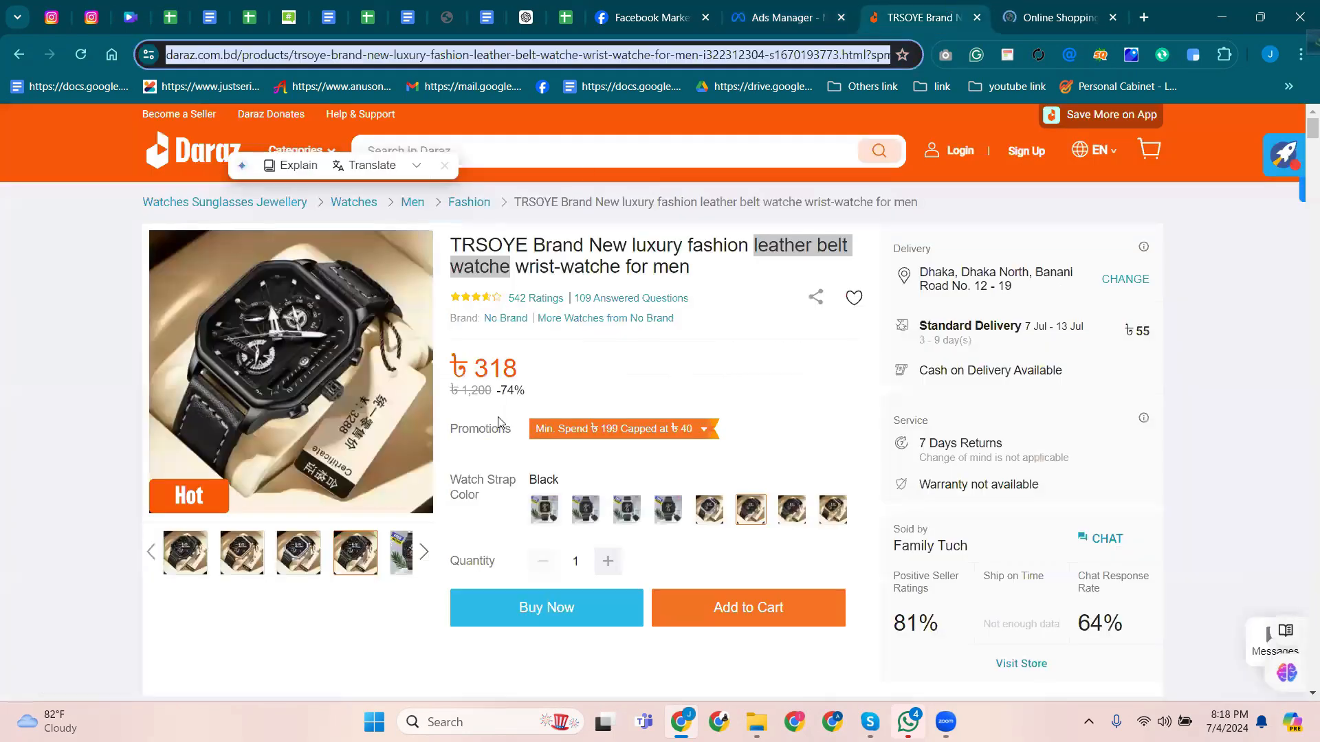
pyautogui.scroll(-20, 283, 387)
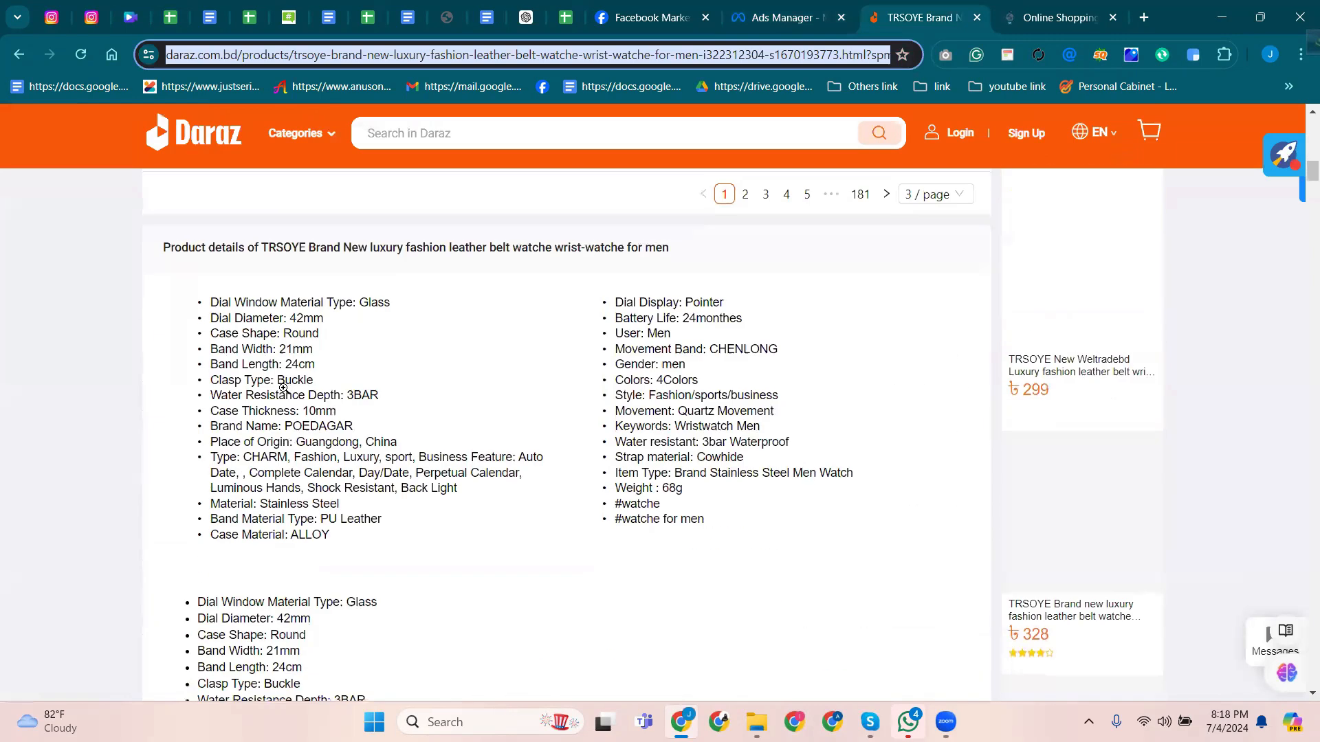
pyautogui.scroll(-10, 283, 387)
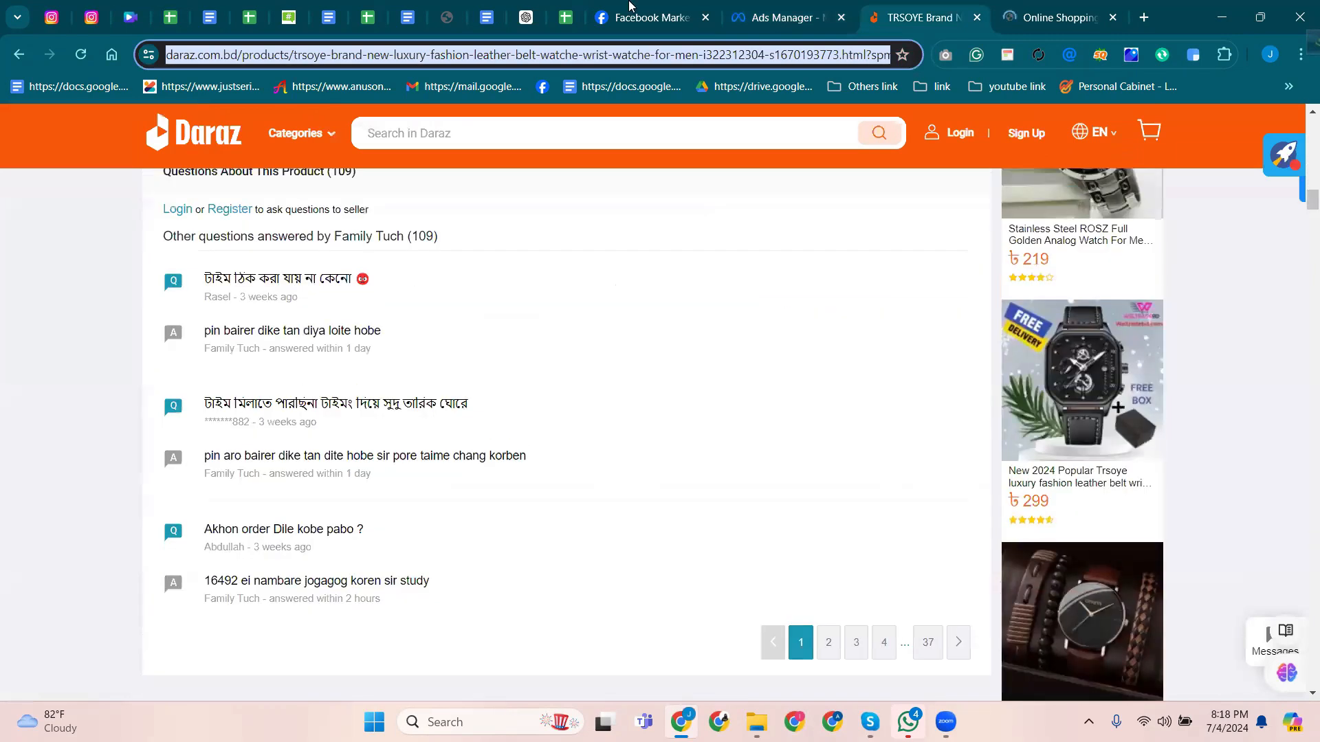
pyautogui.click(778, 5)
pyautogui.click(684, 17)
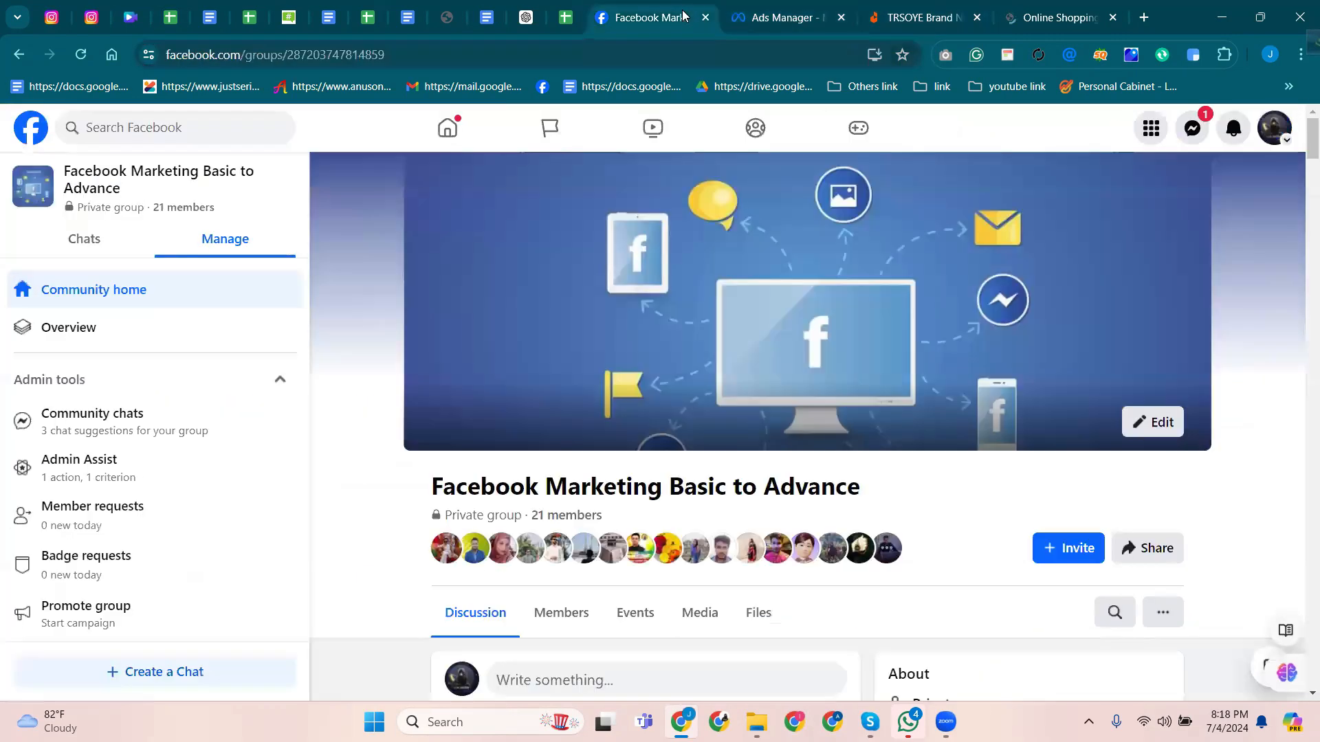
pyautogui.click(734, 20)
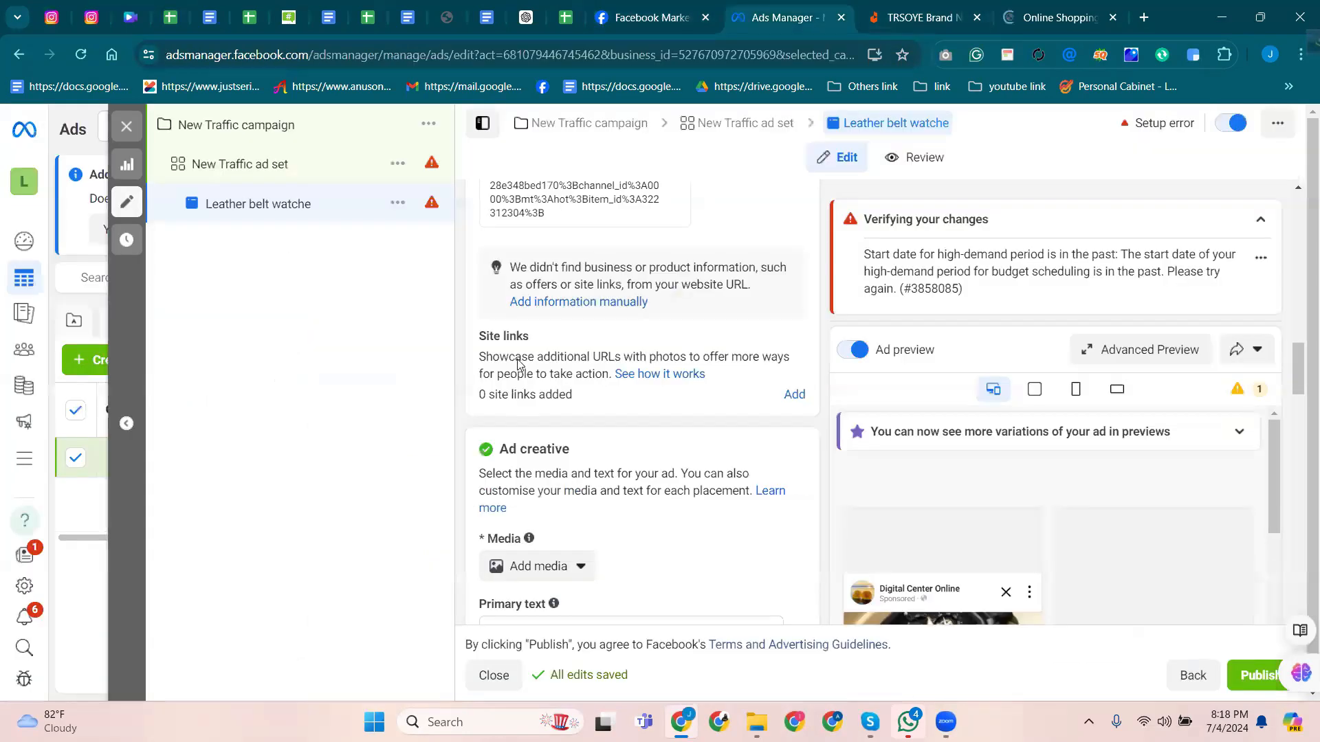
# Examine the ad creative section, including the choices for adding media and the explanation of the Media setting.
pyautogui.moveTo(691, 374)
pyautogui.scroll(-1, 696, 402)
pyautogui.scroll(-2, 693, 402)
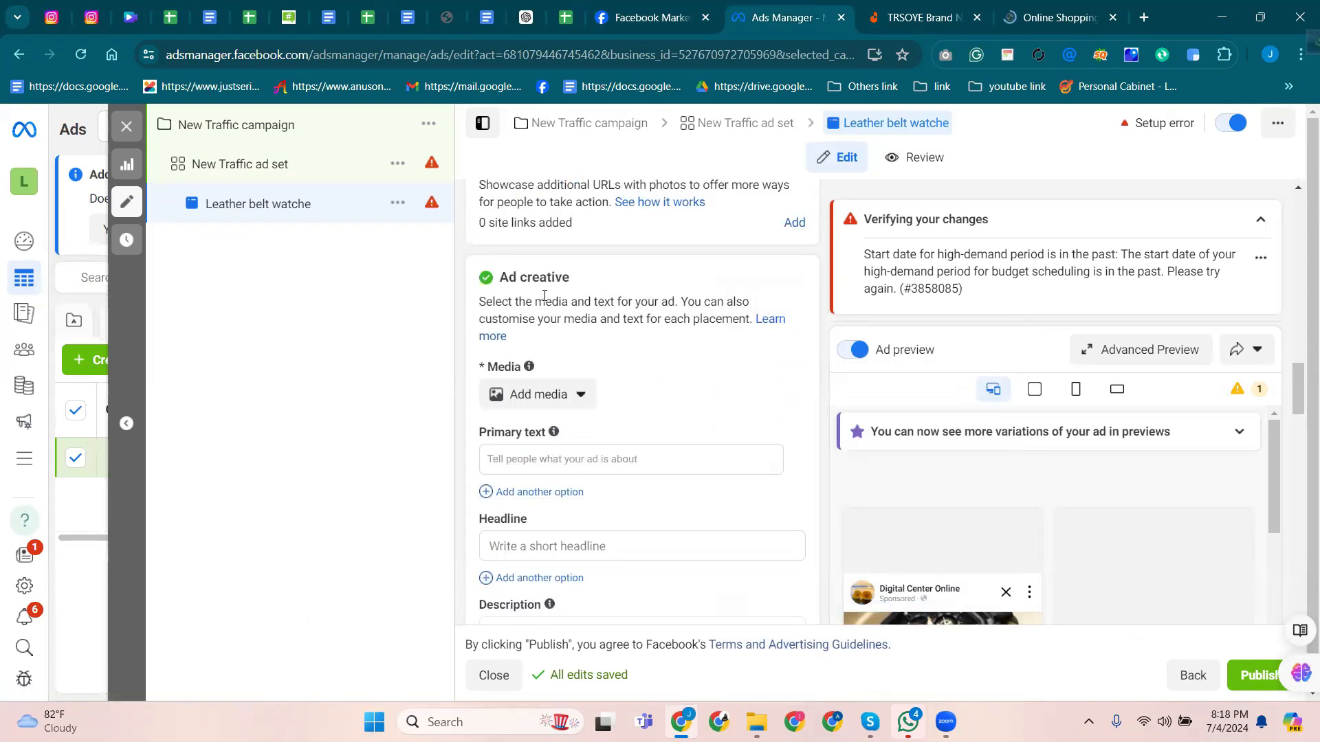
pyautogui.moveTo(527, 376)
pyautogui.click(581, 396)
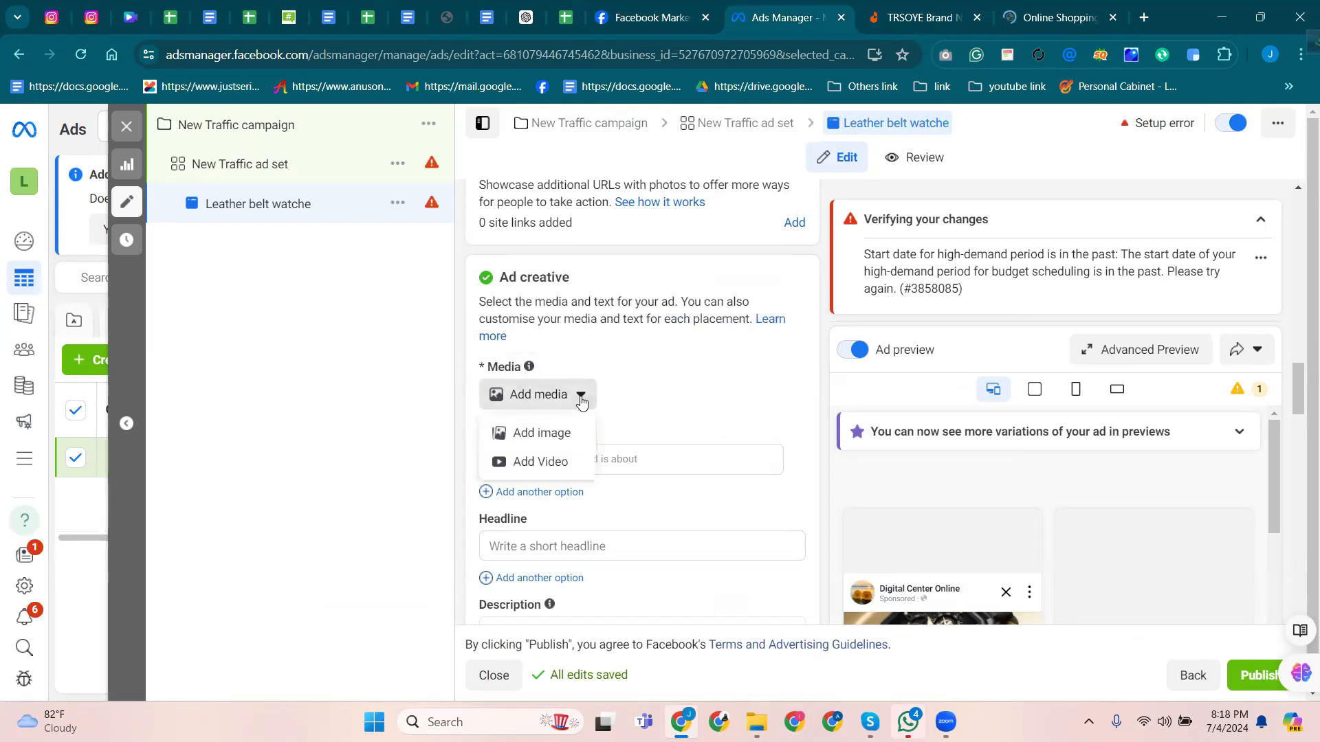
pyautogui.scroll(-1, 967, 383)
pyautogui.scroll(1, 966, 383)
pyautogui.click(999, 457)
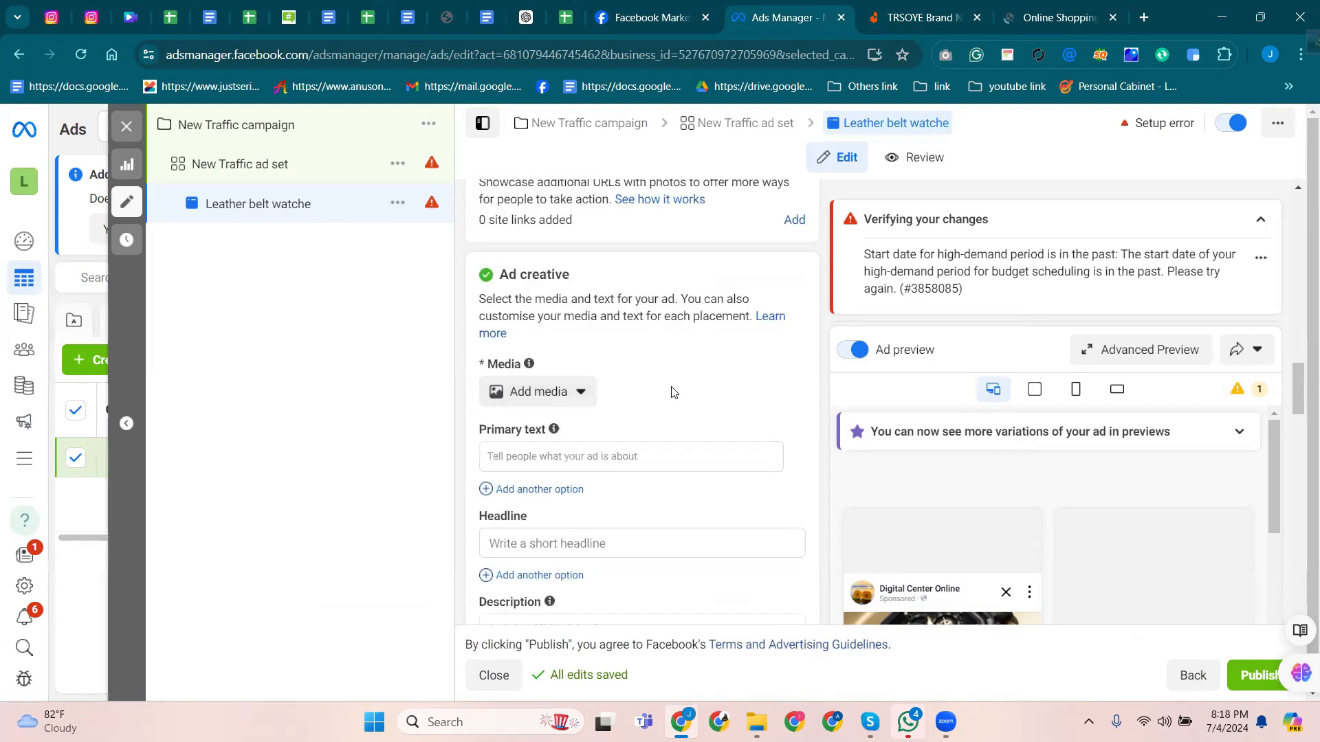
pyautogui.scroll(4, 756, 387)
pyautogui.scroll(-5, 751, 374)
pyautogui.scroll(1, 715, 378)
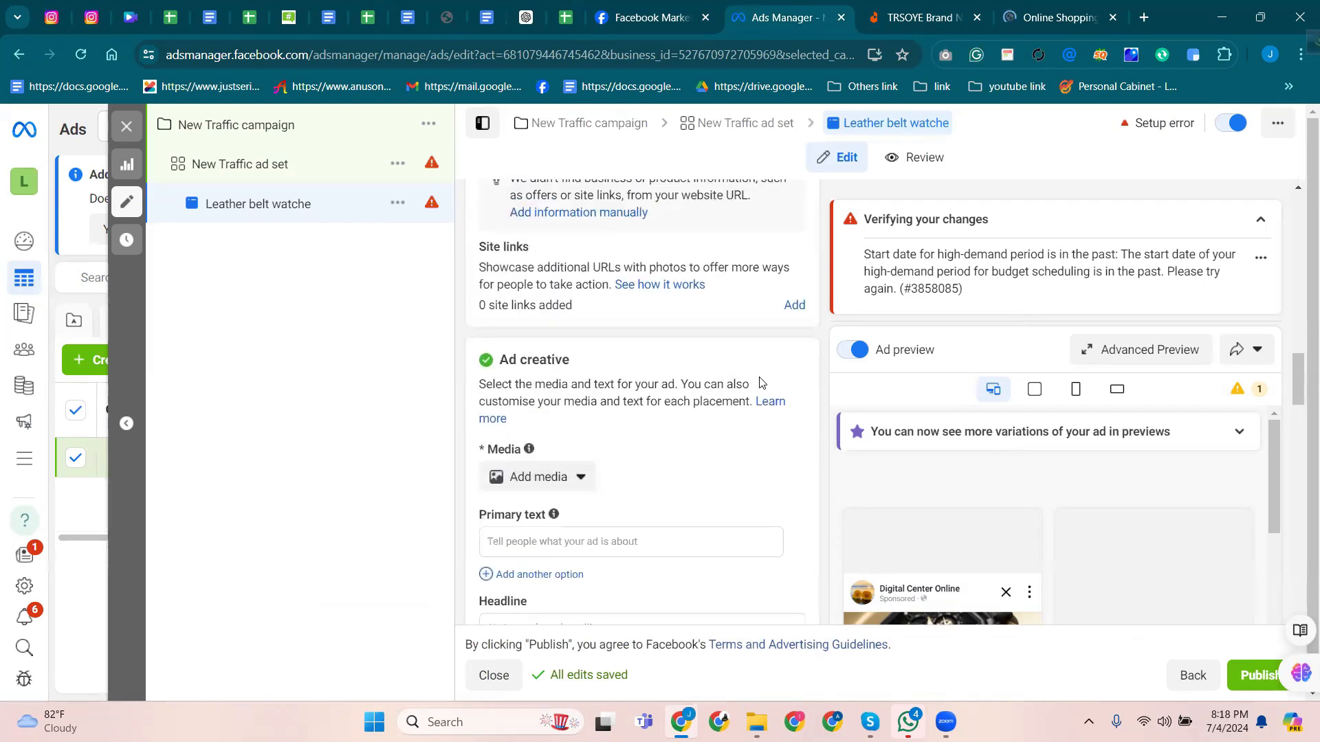
pyautogui.moveTo(541, 442)
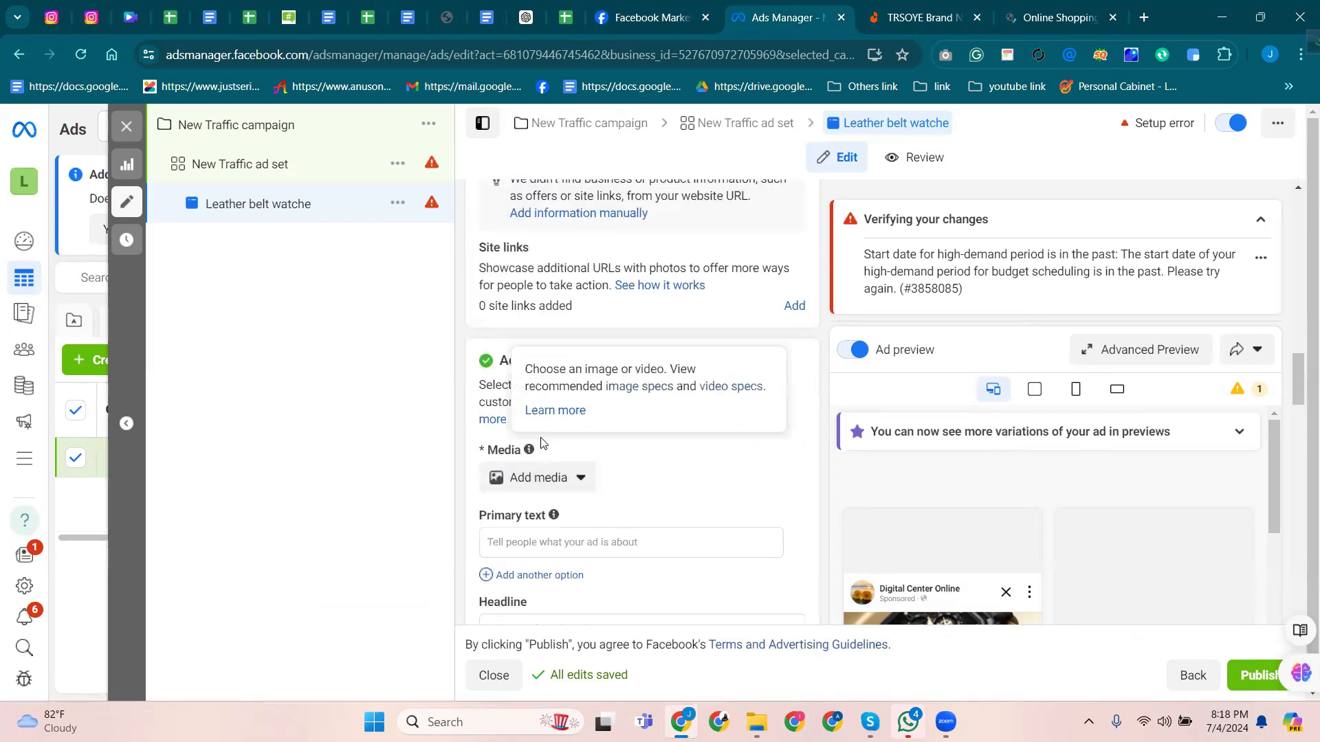
# Switch to the Daraz watch page and return to its main product photo.
pyautogui.click(892, 21)
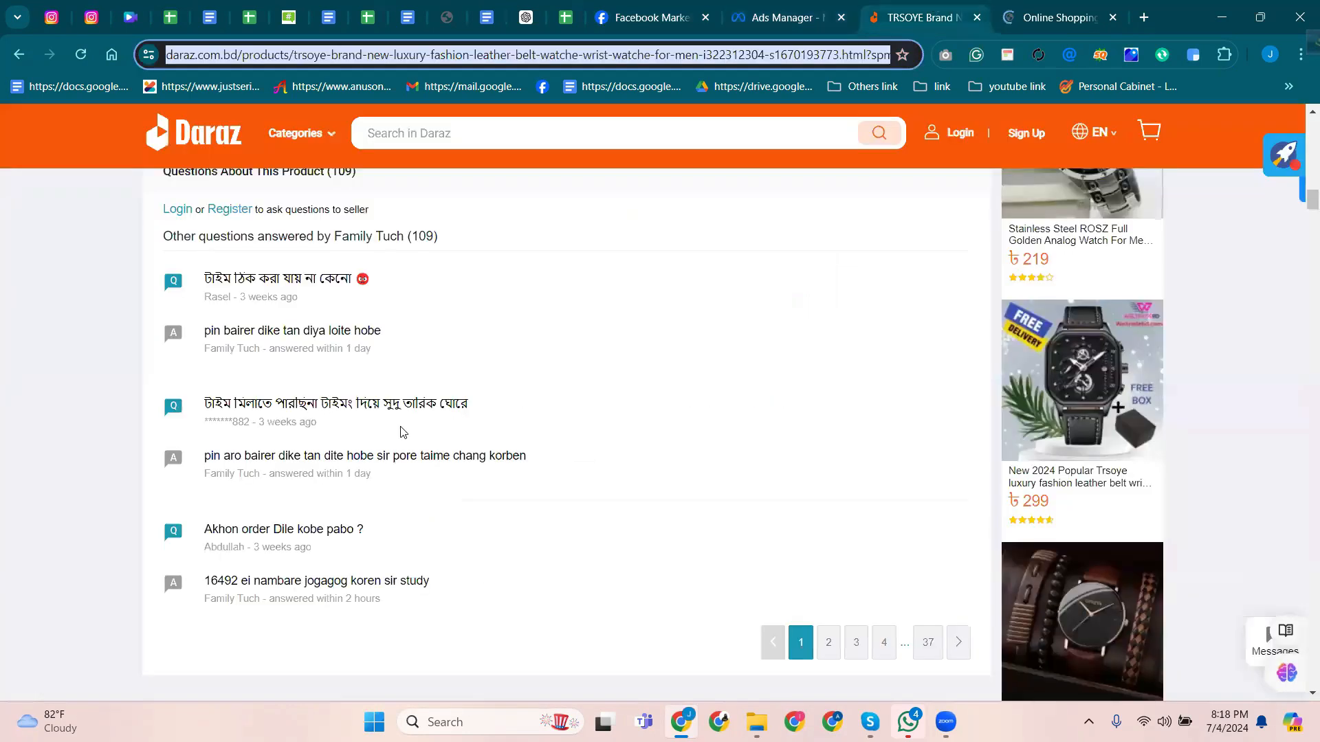
pyautogui.scroll(20, 403, 432)
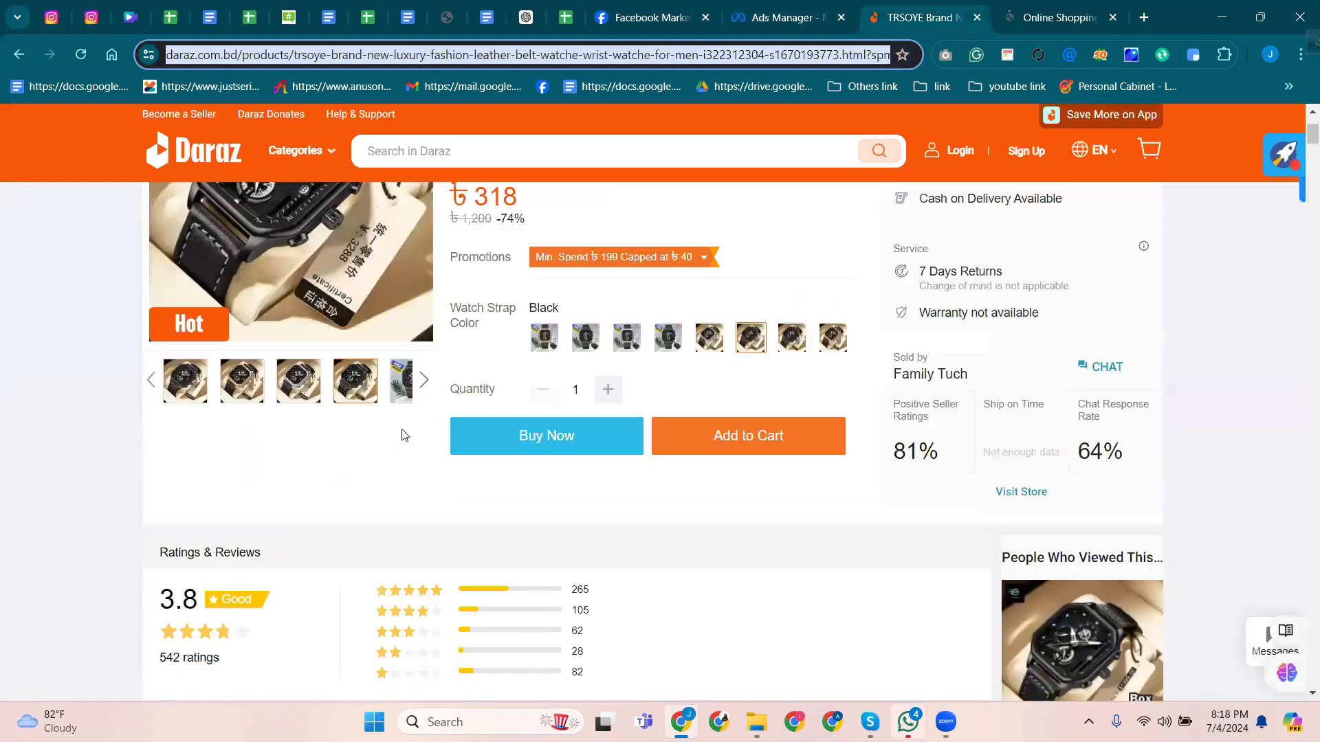
pyautogui.scroll(3, 403, 435)
pyautogui.rightClick(284, 319)
pyautogui.press('Escape')
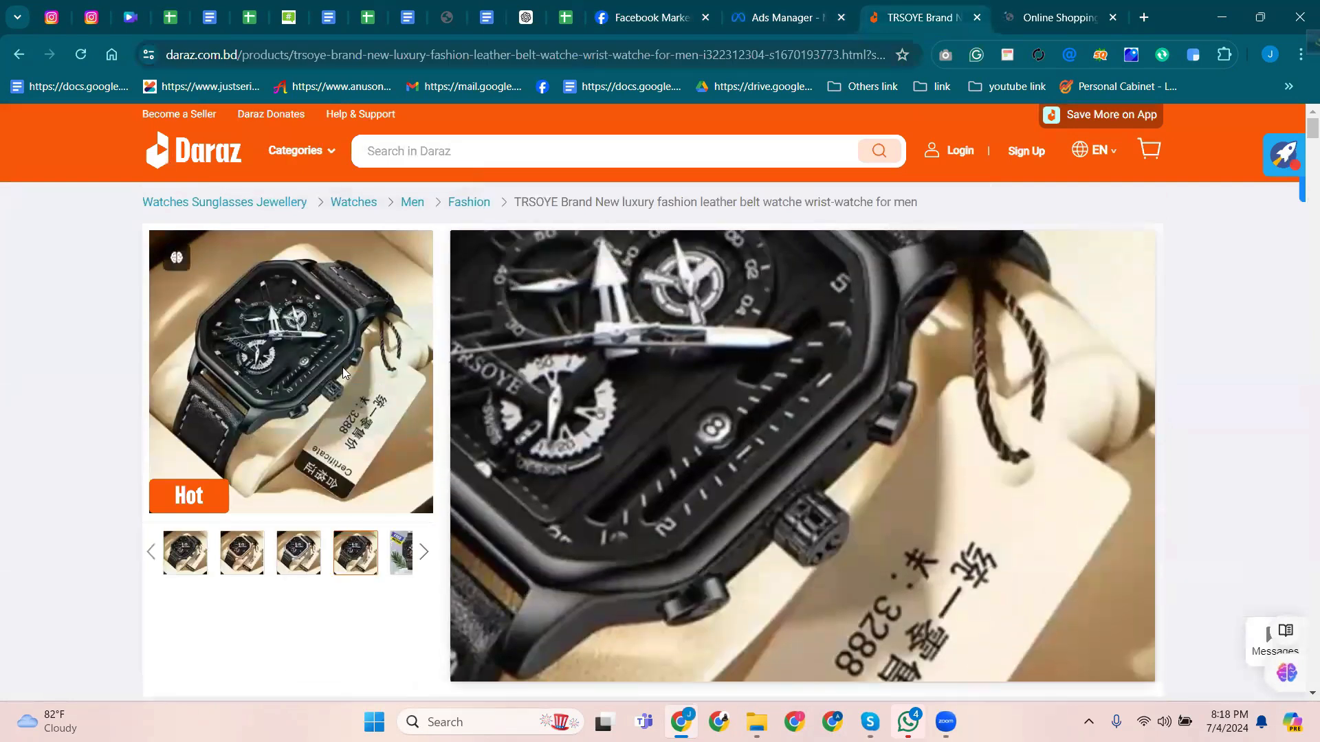
pyautogui.rightClick(343, 367)
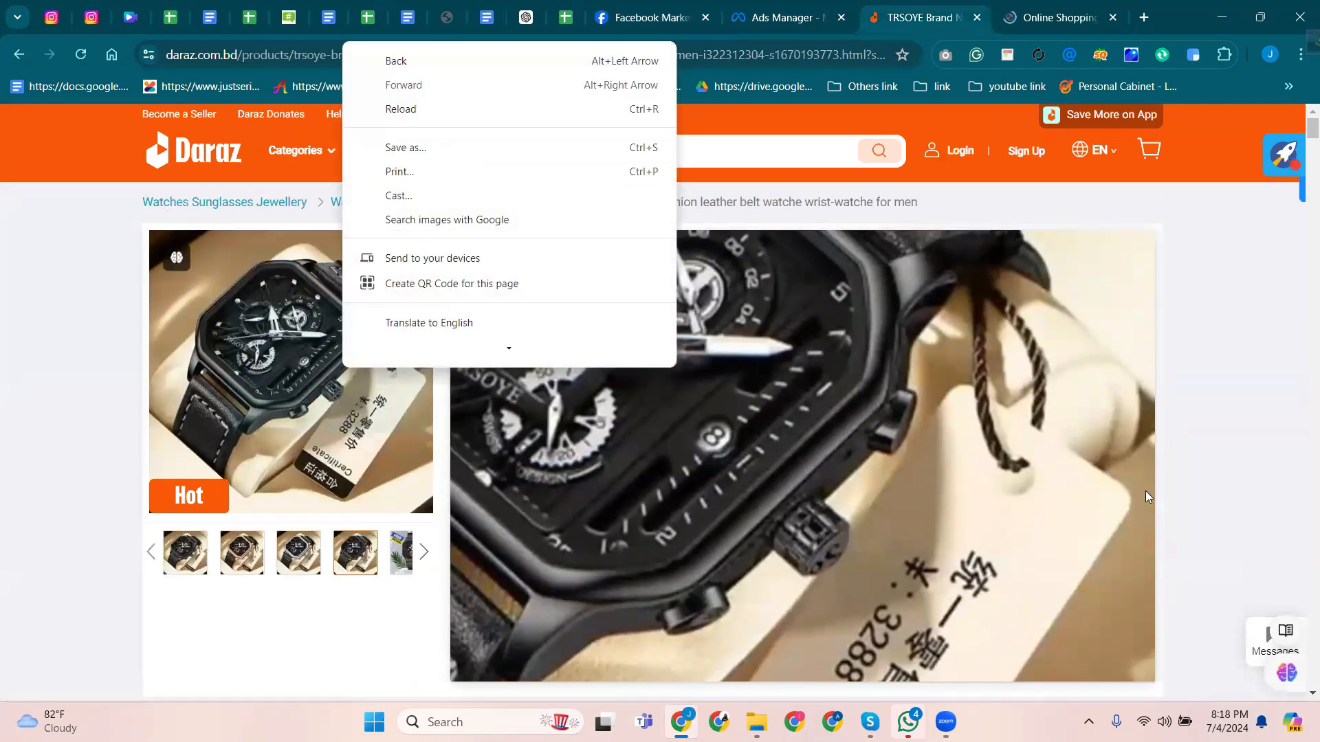
pyautogui.click(1251, 478)
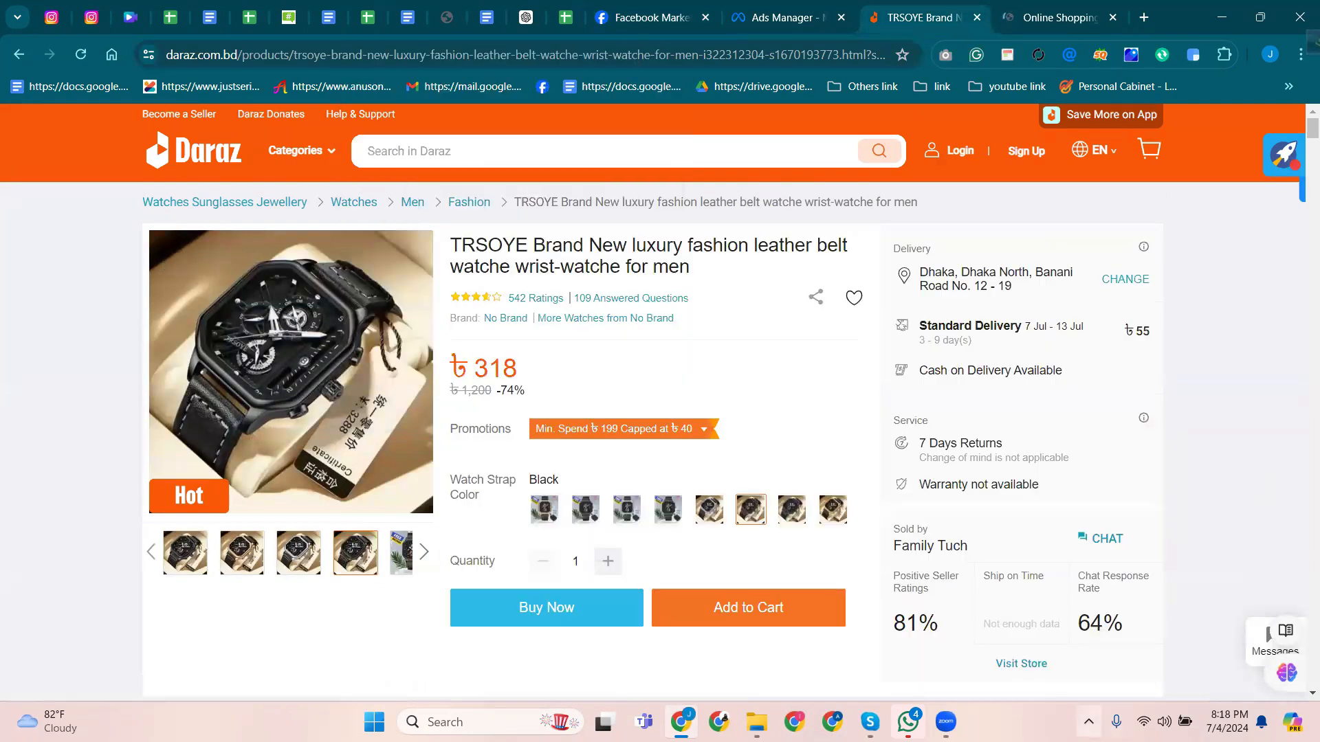
# Capture the black watch's main product photo as a screenshot and save it in Downloads as Screenshot_4.png.
pyautogui.click(1088, 722)
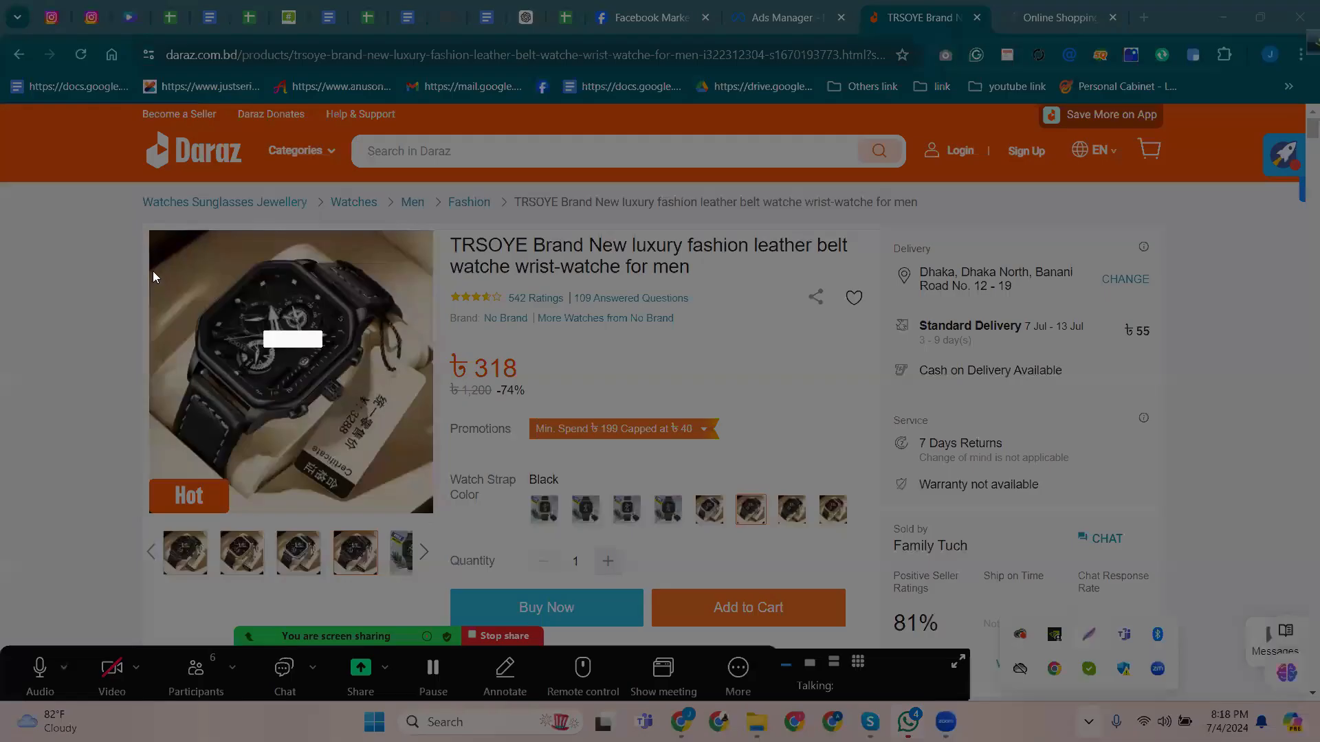
pyautogui.moveTo(149, 234)
pyautogui.mouseDown()
pyautogui.moveTo(196, 411)
pyautogui.moveTo(436, 514)
pyautogui.mouseUp()
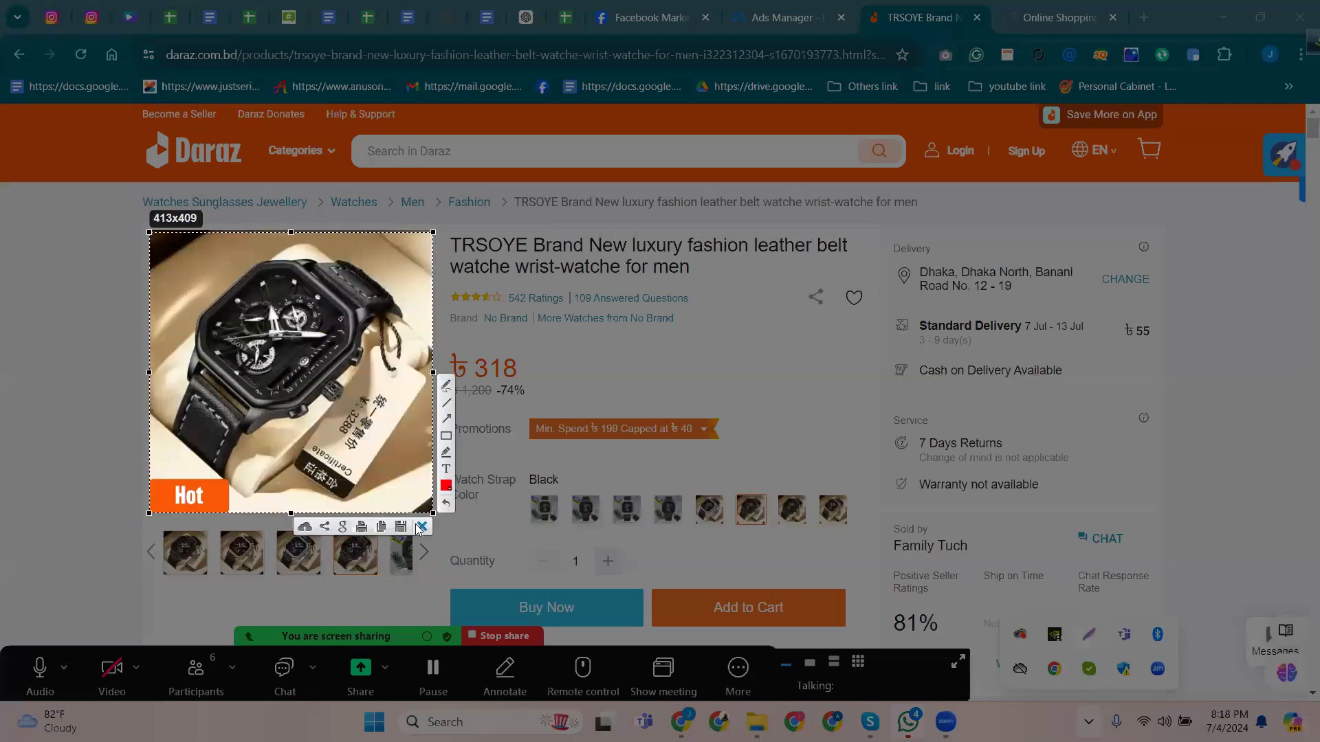
pyautogui.click(400, 527)
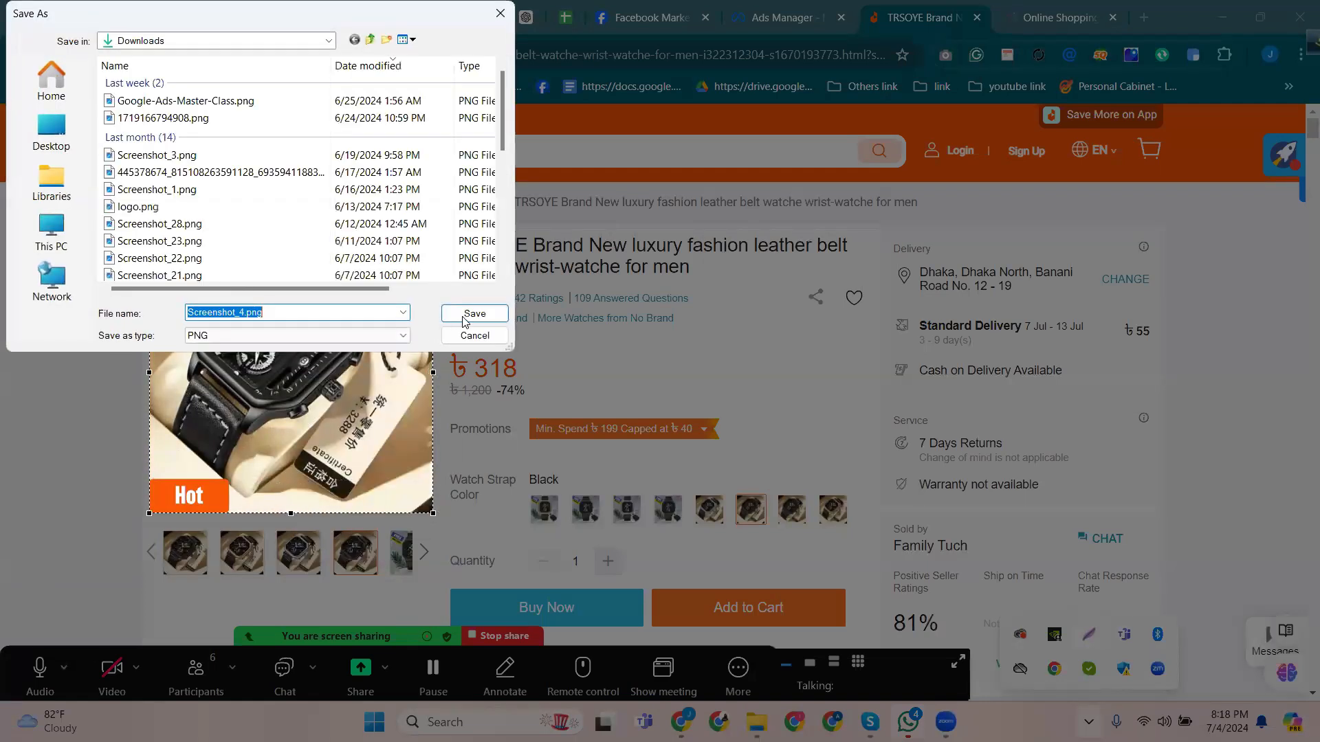
pyautogui.click(475, 313)
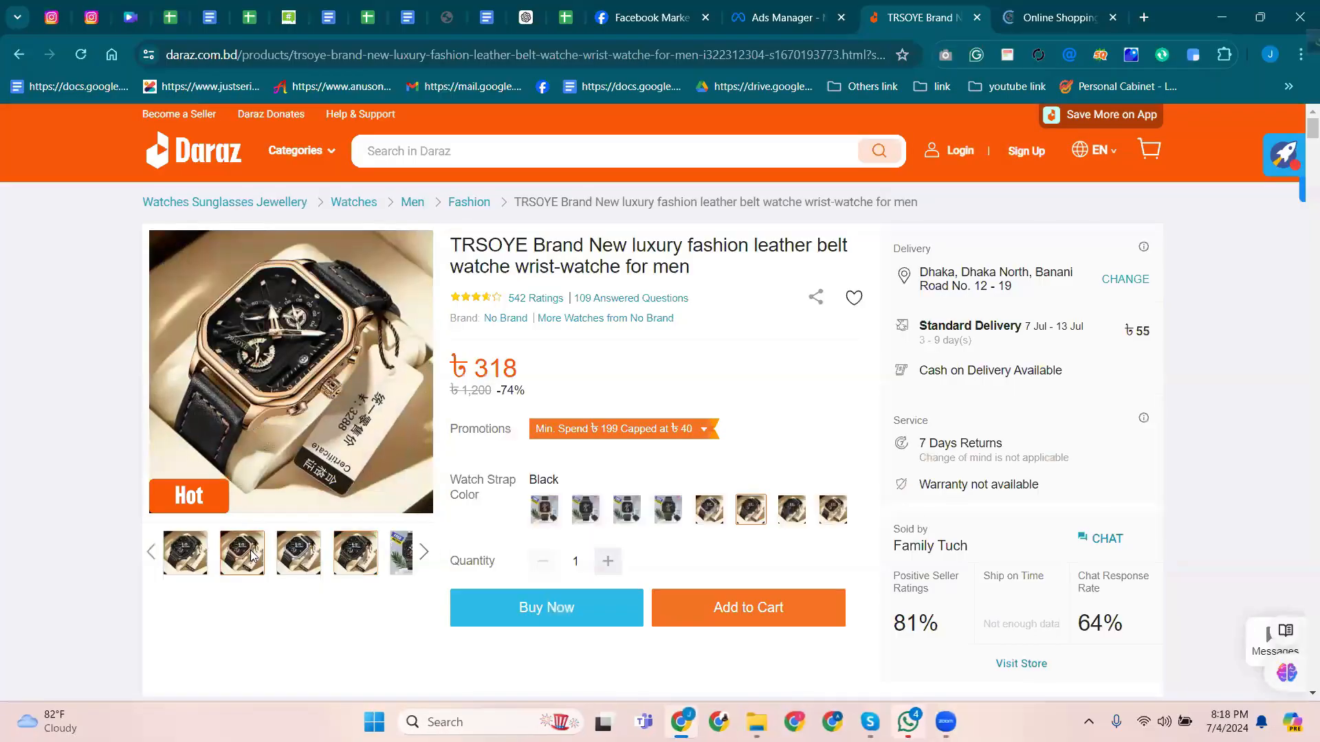
# Capture the gold-rimmed watch photo as a screenshot and save it in Downloads as Screenshot_6.png.
pyautogui.click(1089, 722)
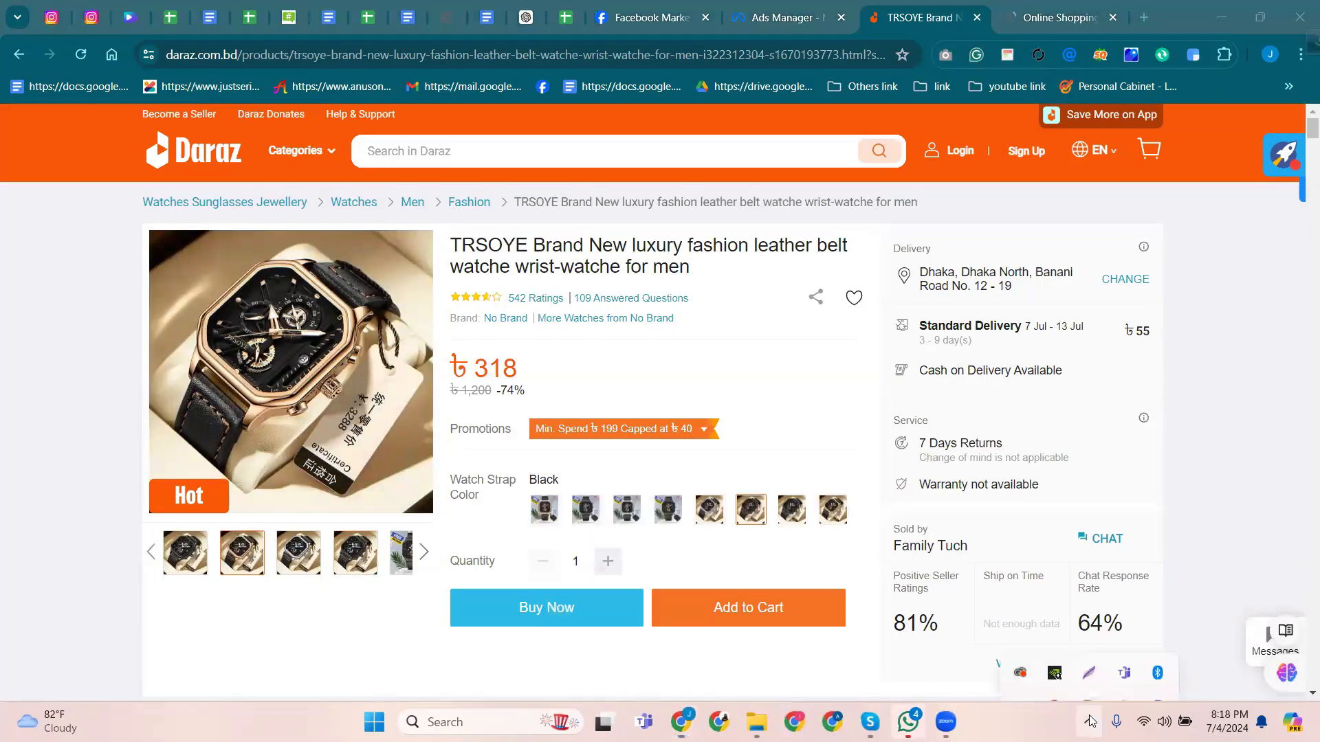
pyautogui.click(1077, 636)
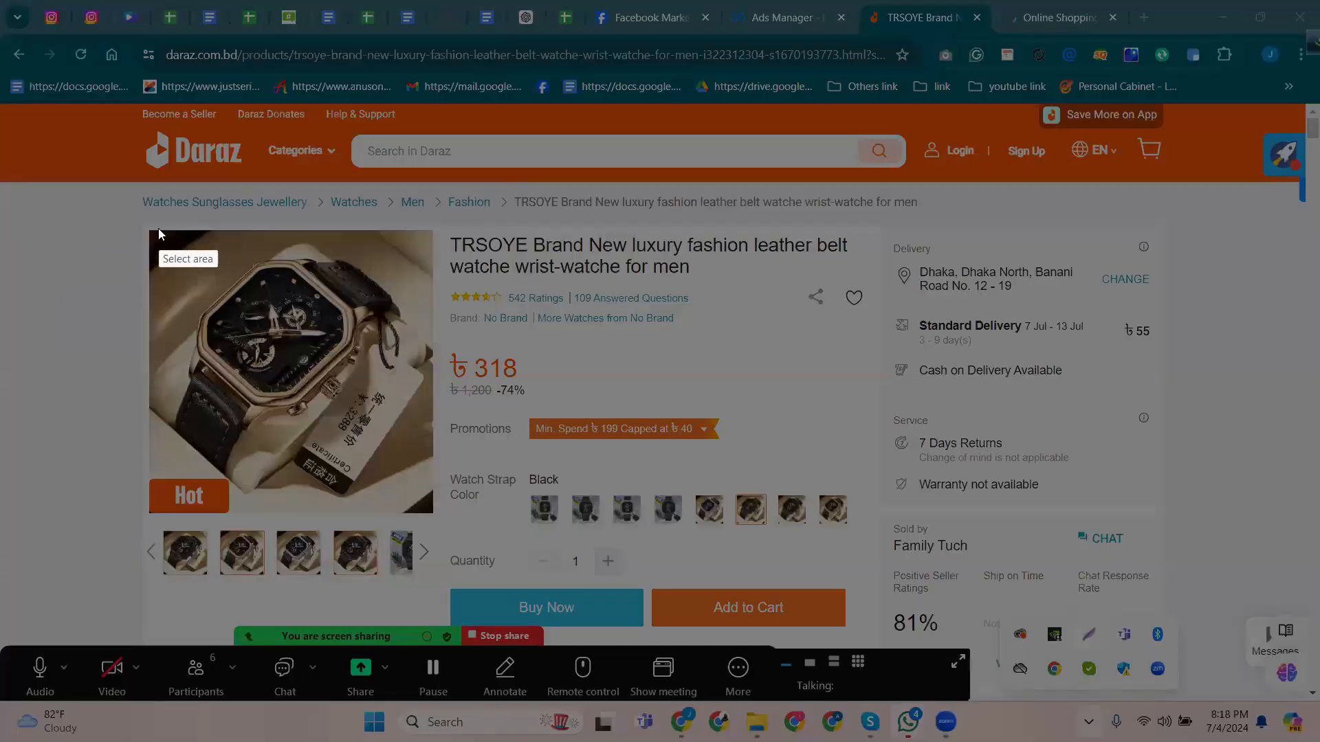
pyautogui.moveTo(152, 232); pyautogui.dragTo(432, 511)
pyautogui.click(402, 529)
pyautogui.click(471, 313)
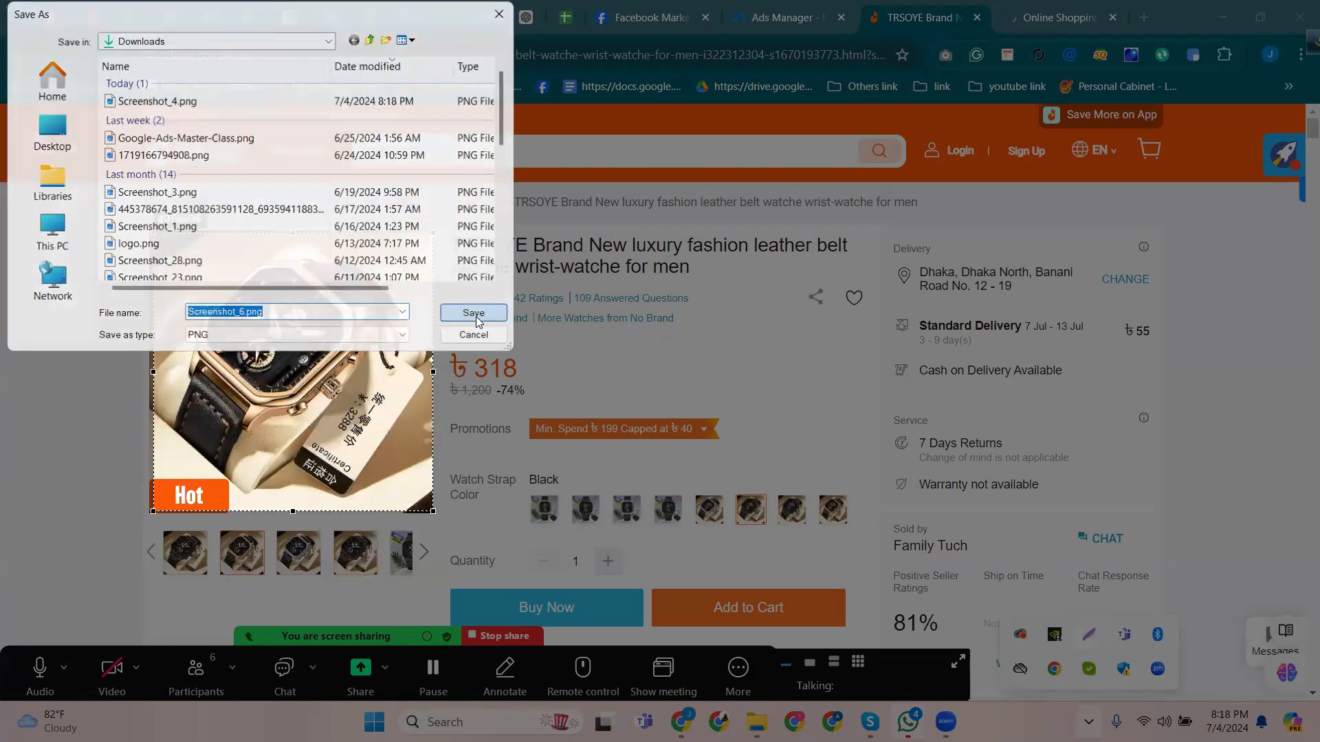
# In Ads Manager, start adding an image to the ad creative and upload the gold-rimmed watch screenshot from Downloads.
pyautogui.click(771, 10)
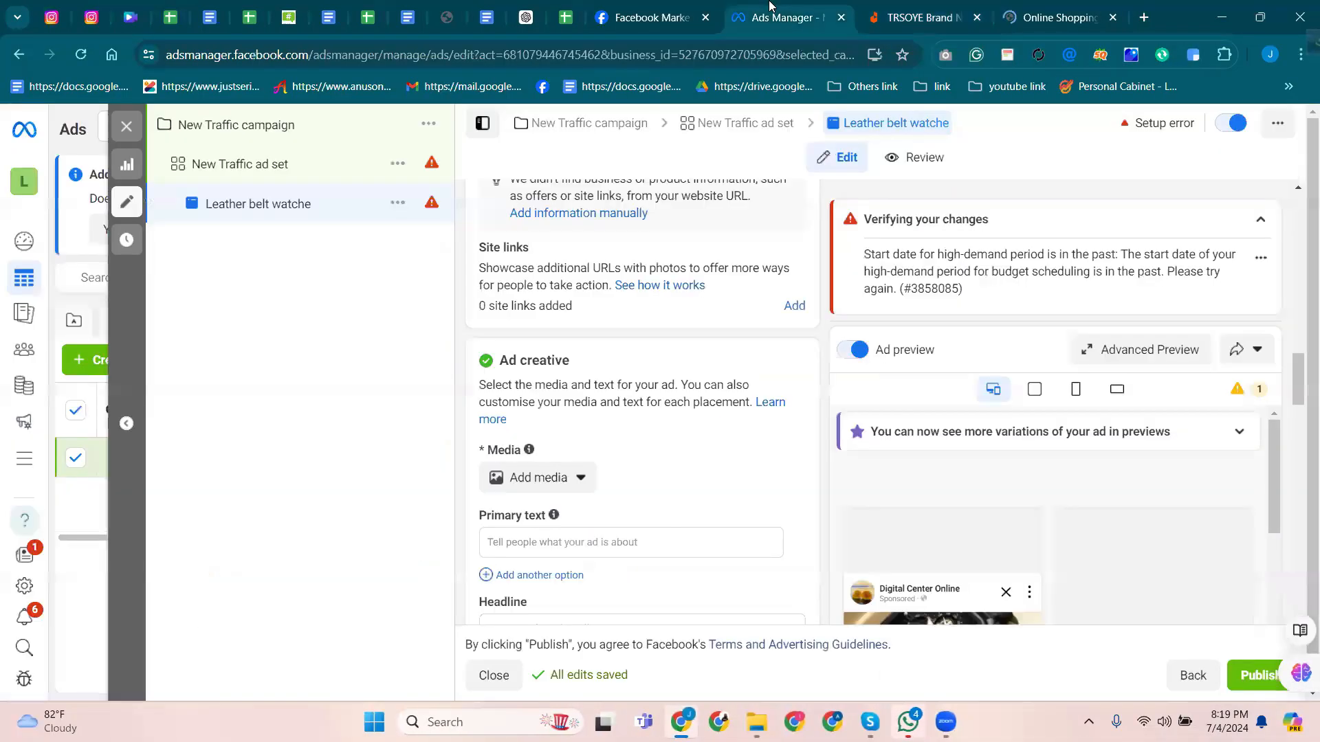
pyautogui.click(526, 481)
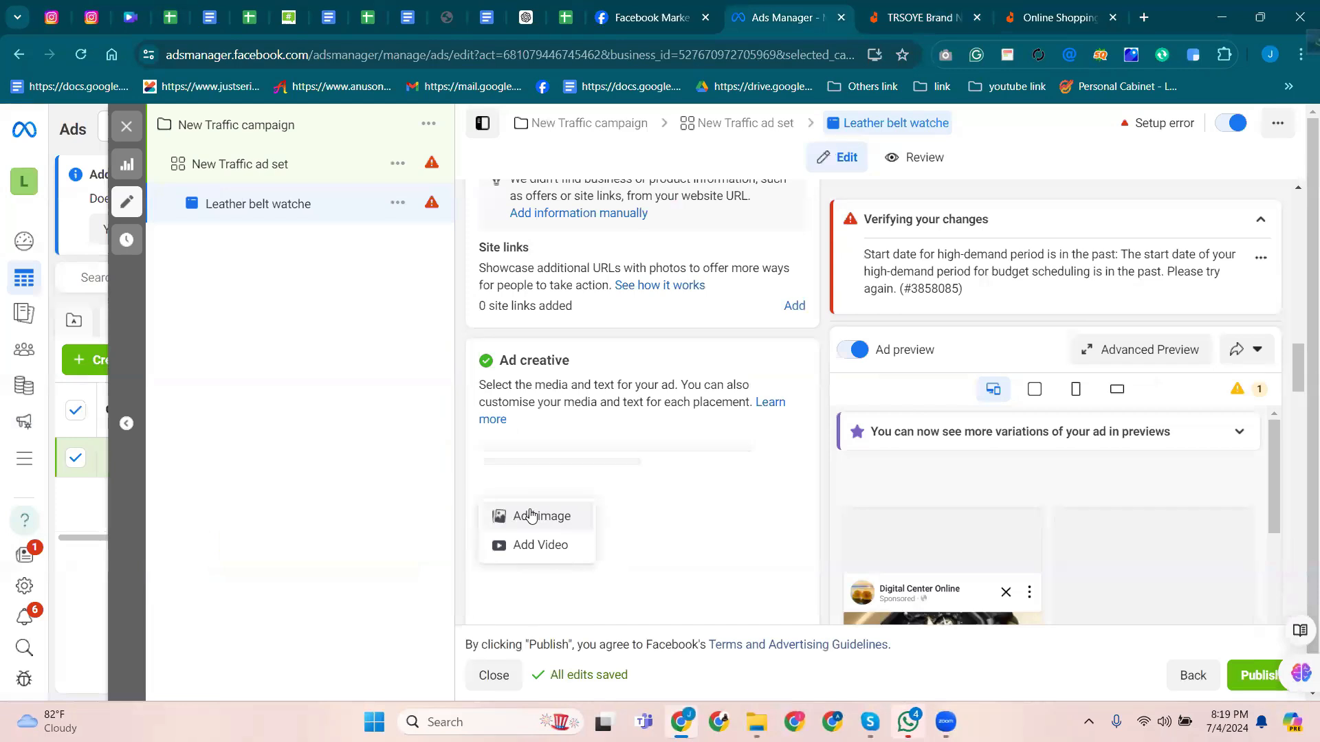
pyautogui.click(530, 516)
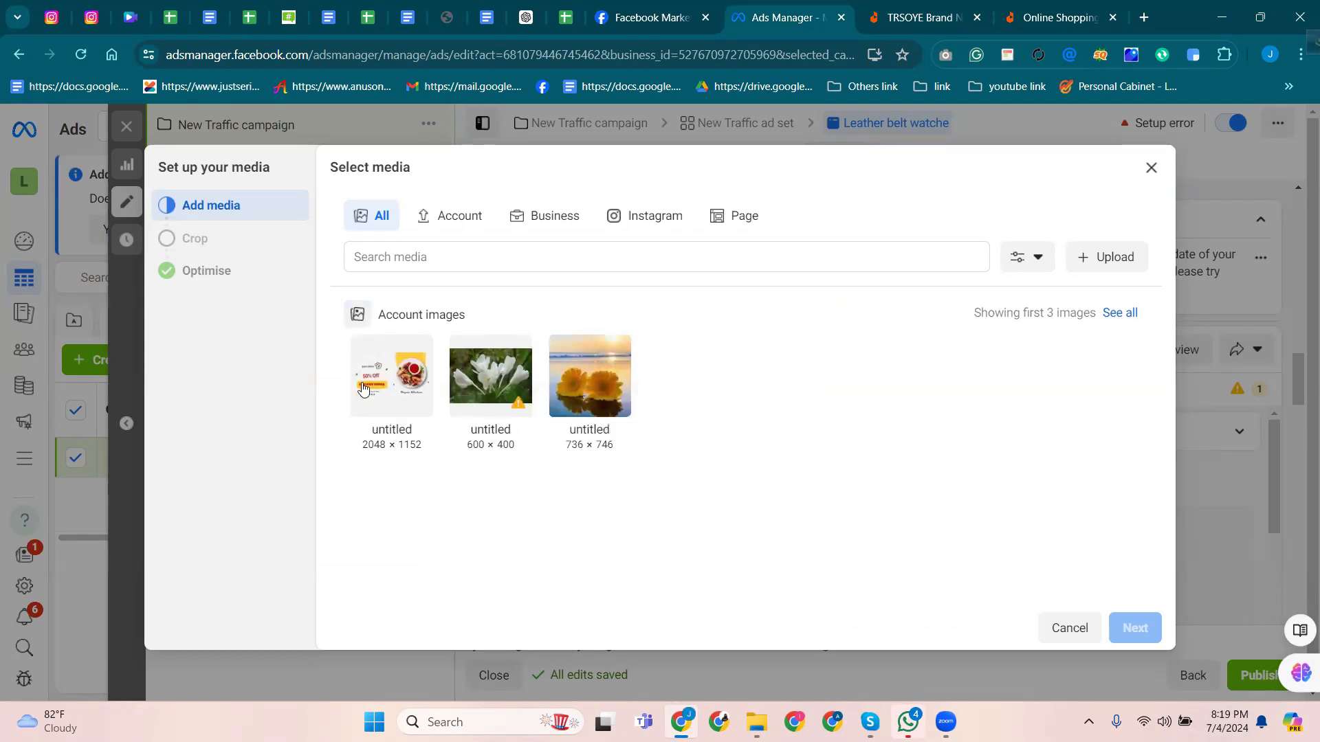
pyautogui.click(1108, 257)
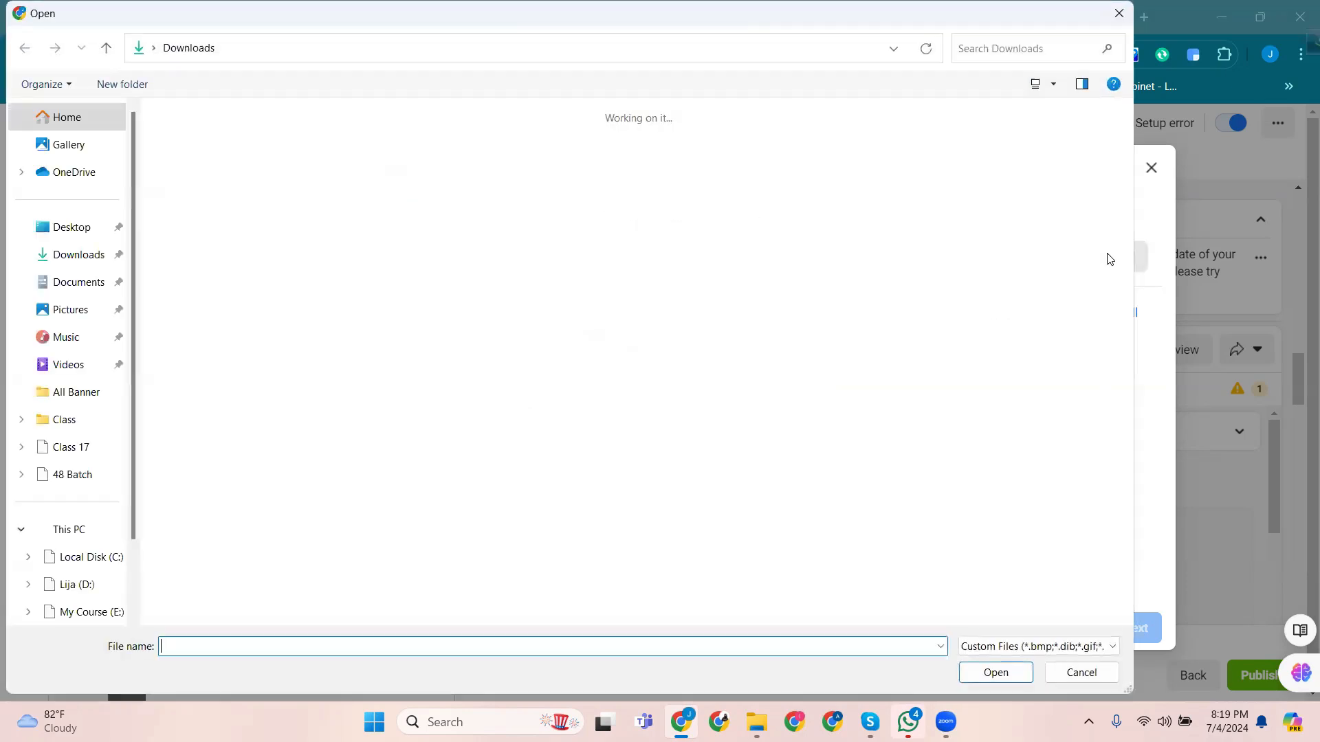
pyautogui.doubleClick(194, 166)
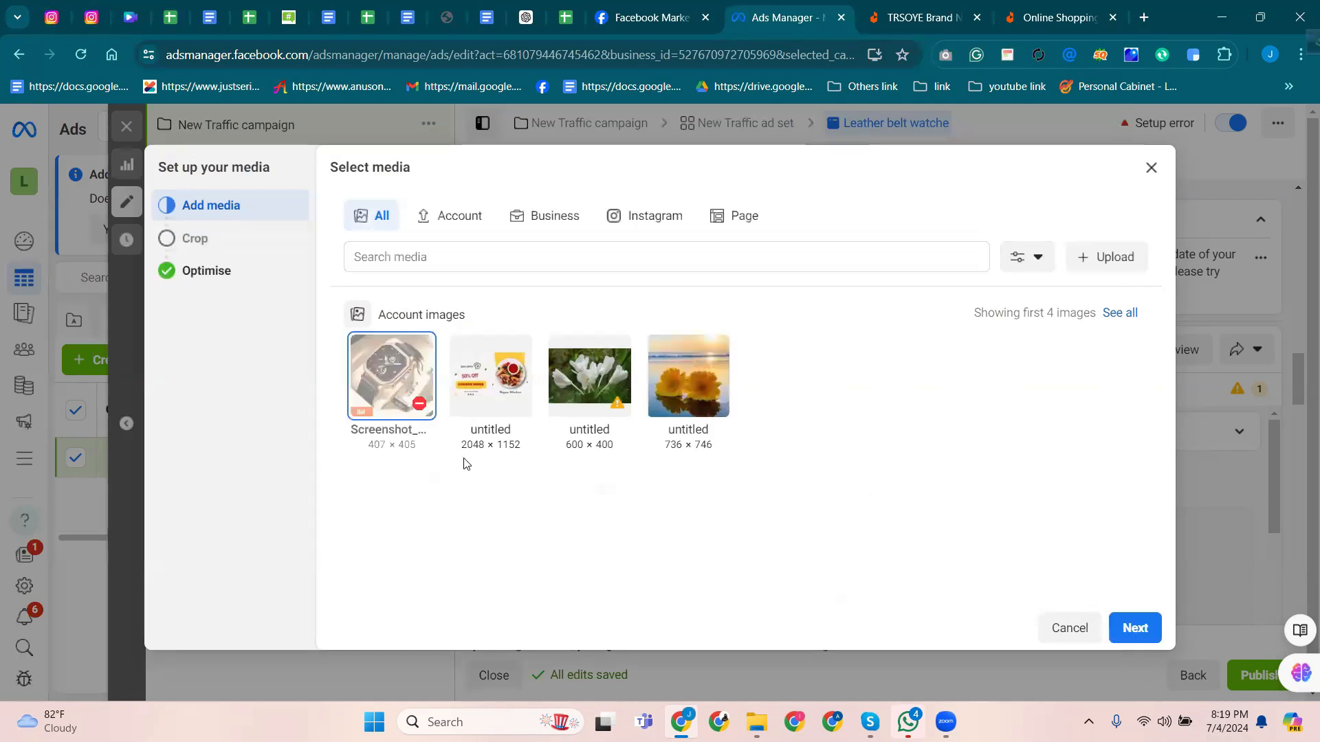
# Check the uploaded image's marker, and open Screenshot_4.png from the Downloads folder in the image viewer.
pyautogui.moveTo(419, 406)
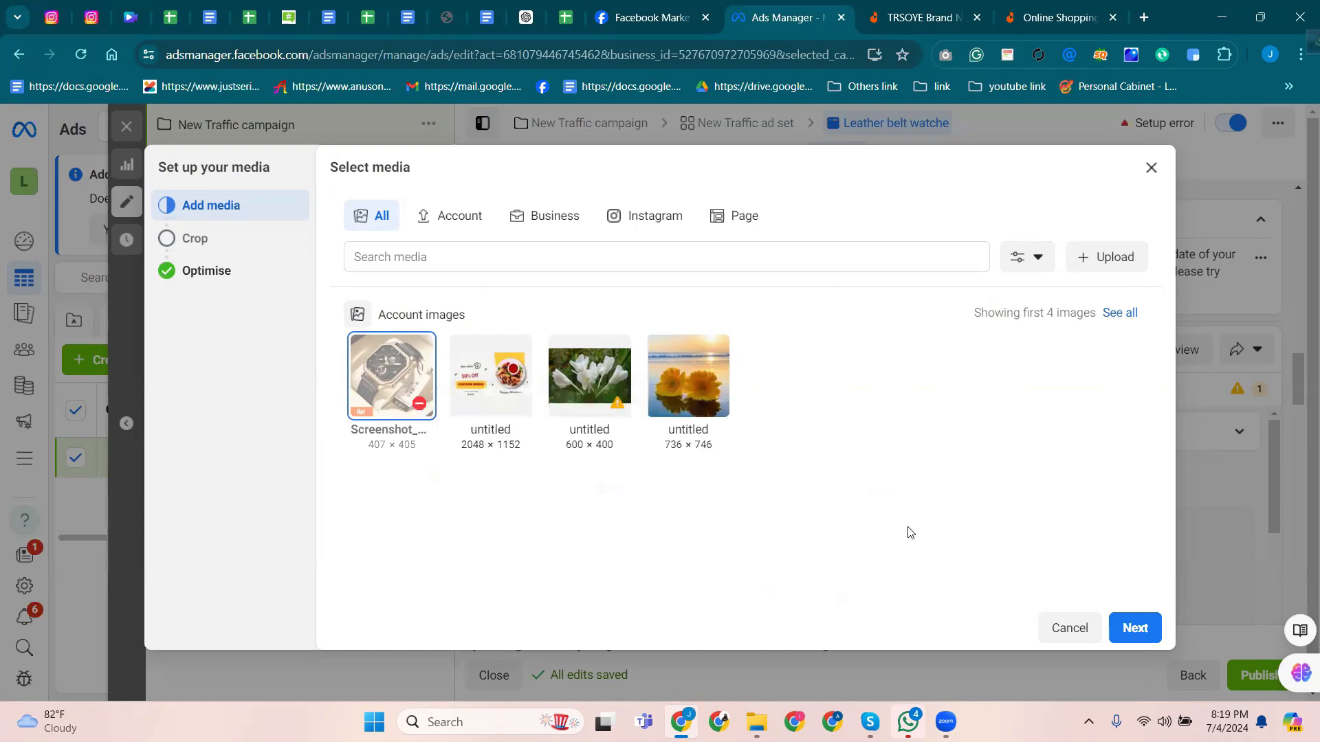
pyautogui.click(756, 722)
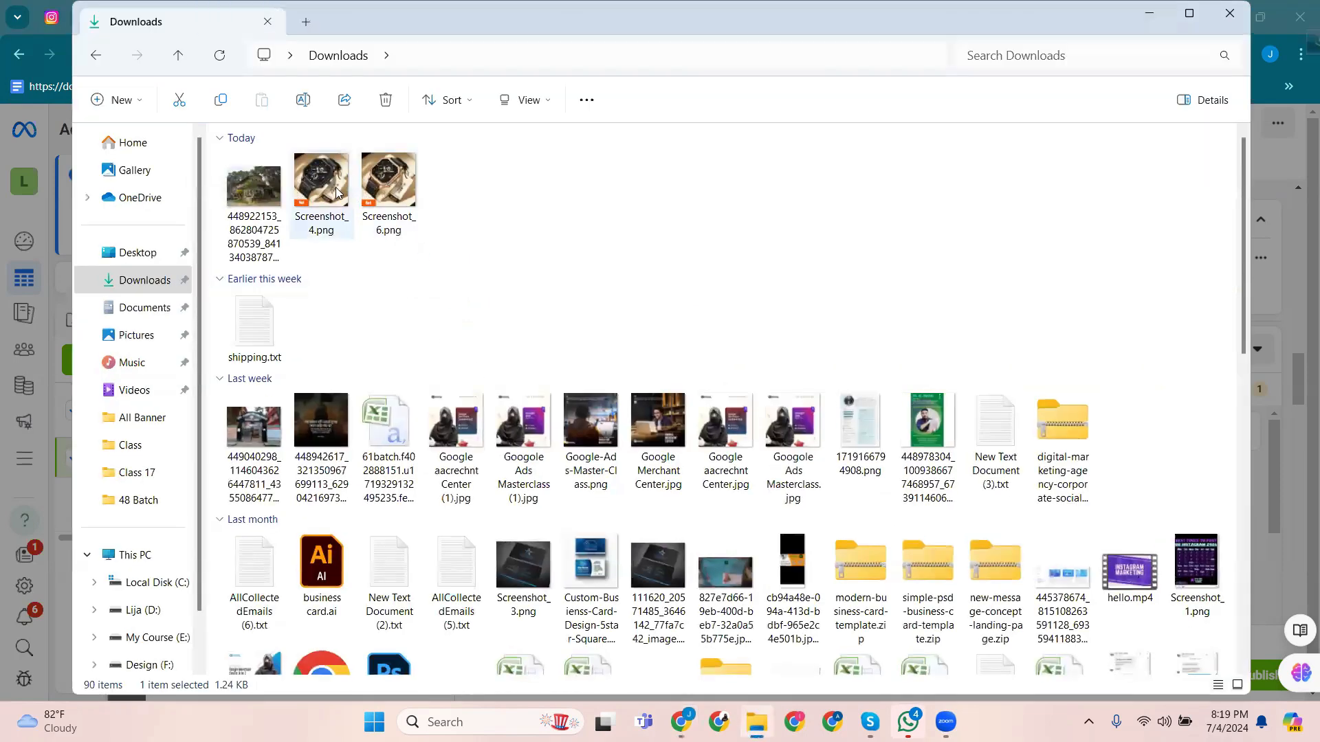
pyautogui.click(327, 187)
pyautogui.doubleClick(328, 187)
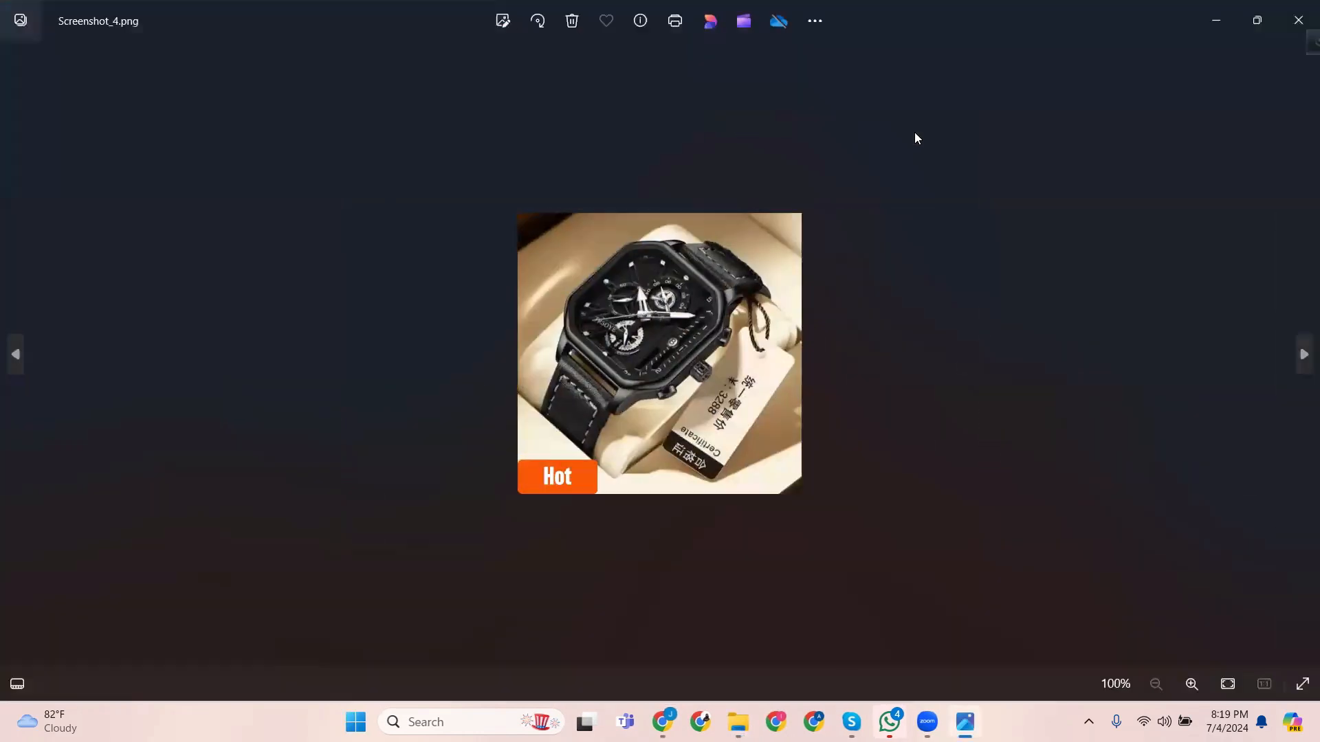
pyautogui.click(503, 21)
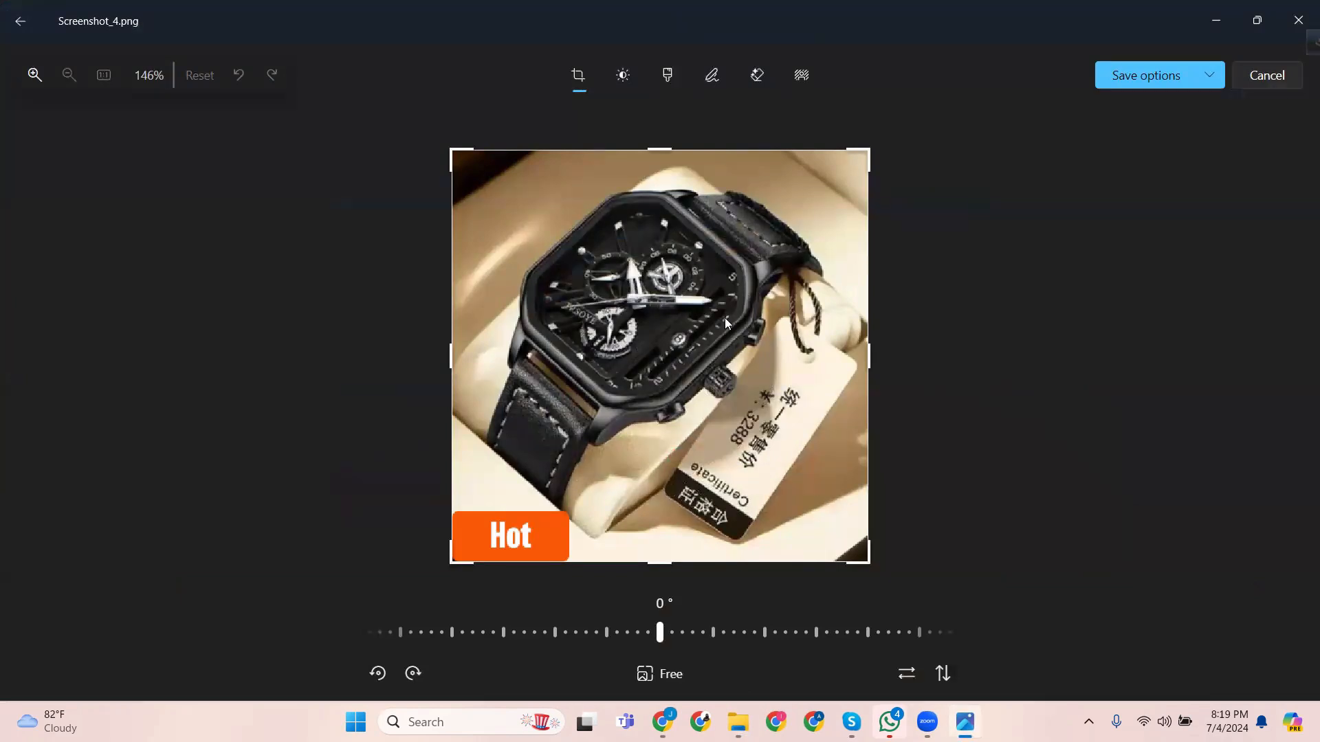
pyautogui.scroll(2, 724, 318)
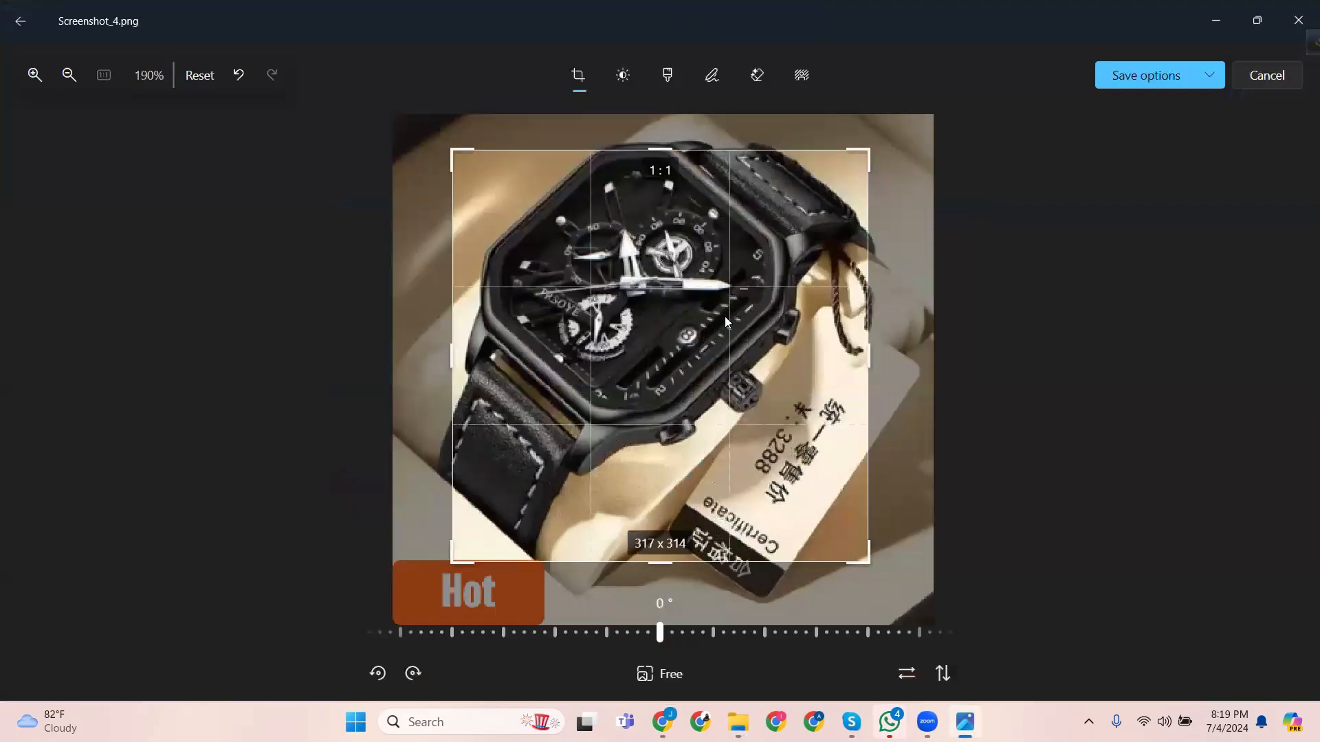
pyautogui.scroll(-2, 724, 315)
pyautogui.click(1299, 19)
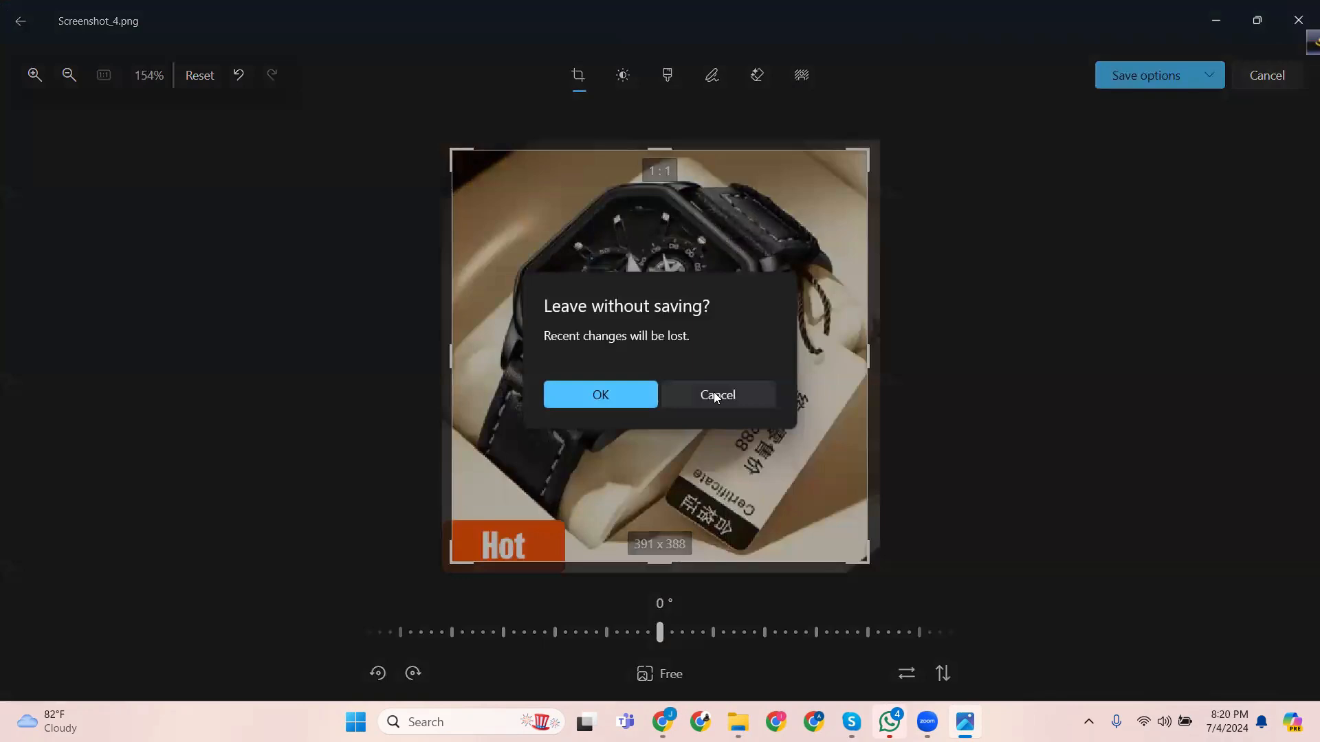
pyautogui.click(620, 398)
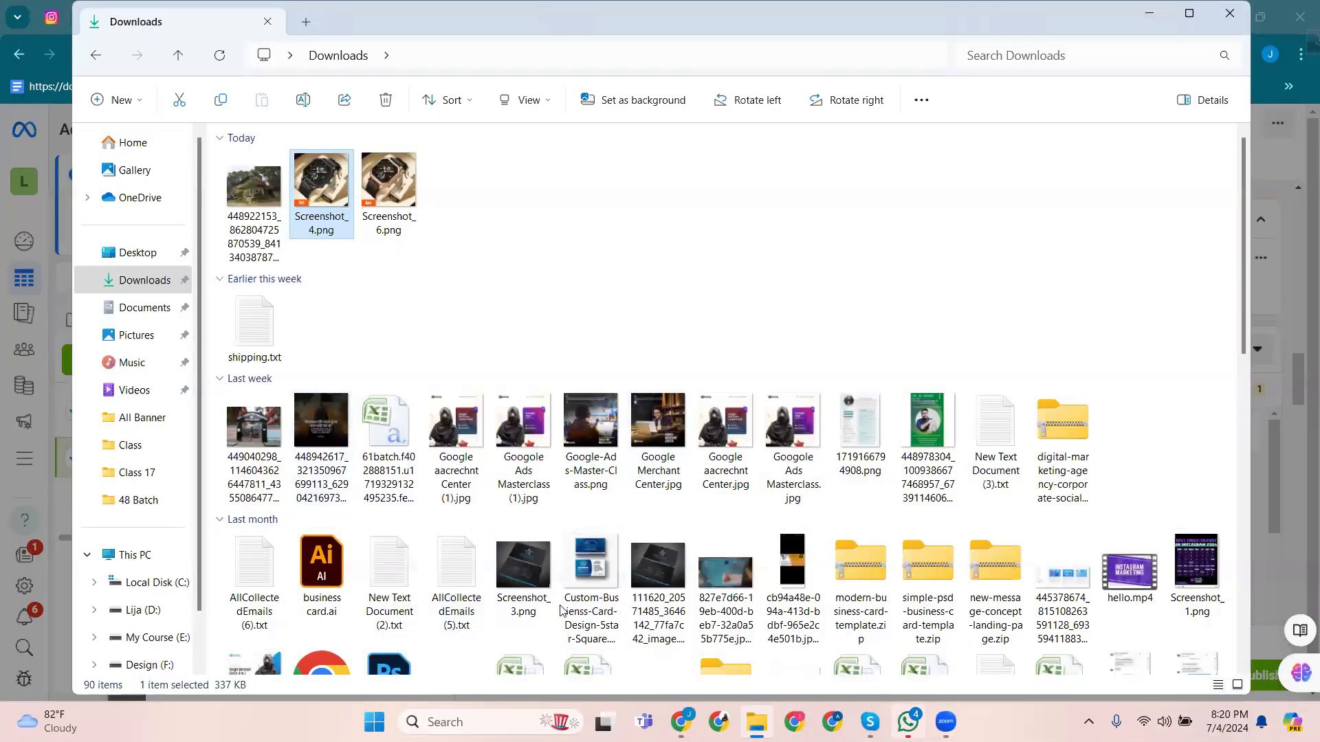
pyautogui.click(794, 722)
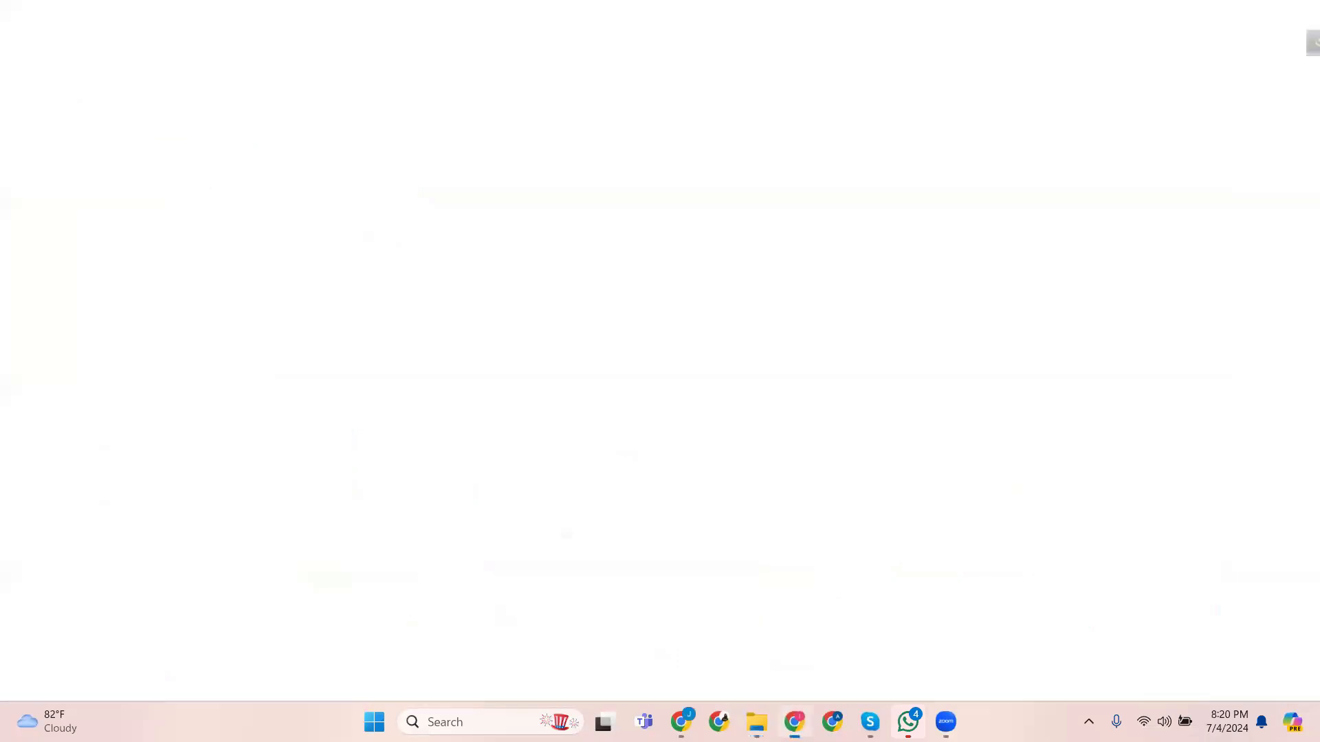
pyautogui.click(795, 722)
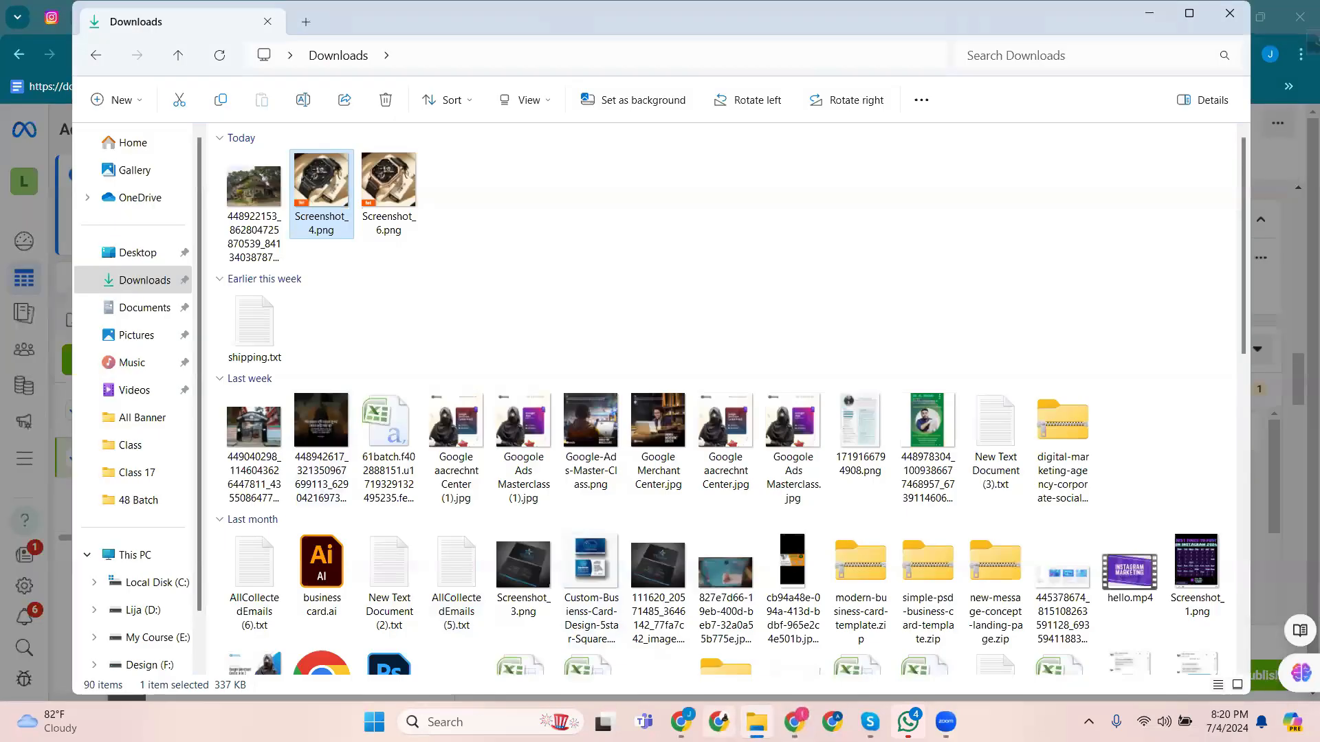
# Switch to Chrome and search Google in a new tab for "500+262 image in watches".
pyautogui.click(680, 722)
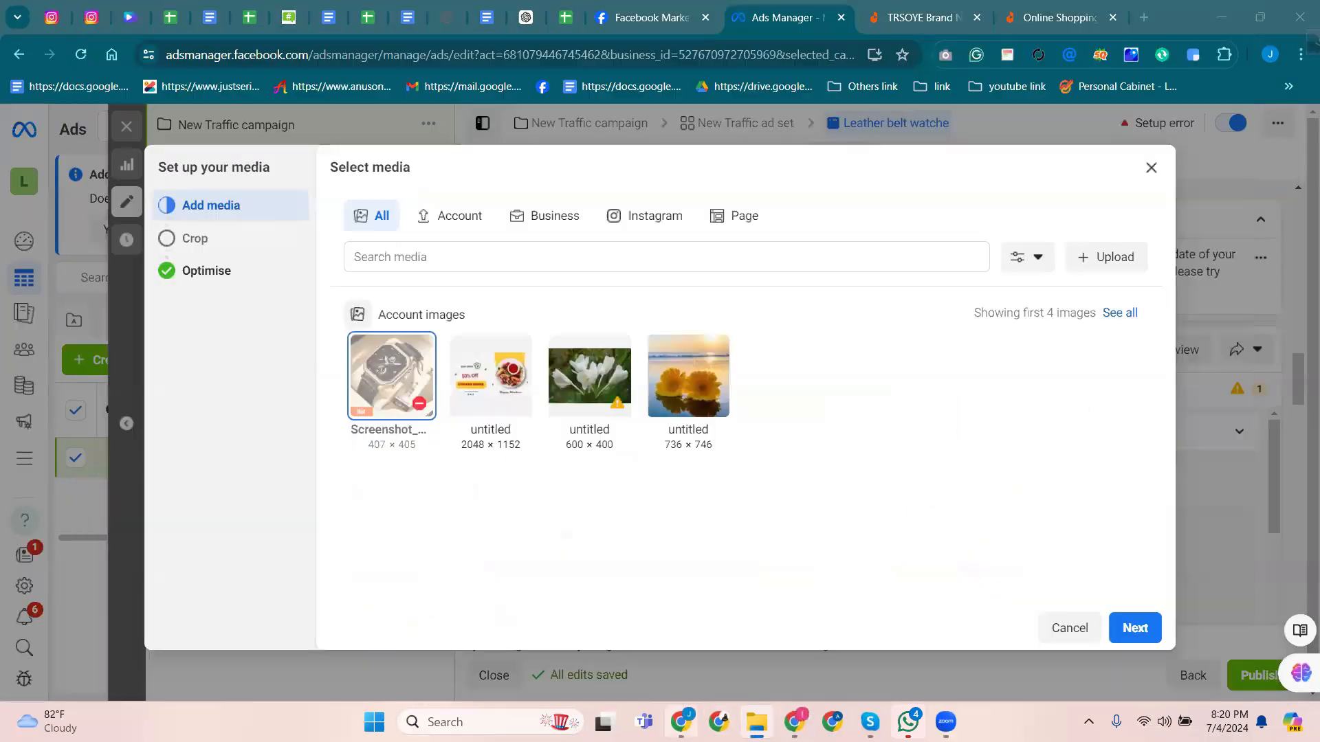
pyautogui.click(1144, 17)
pyautogui.click(622, 48)
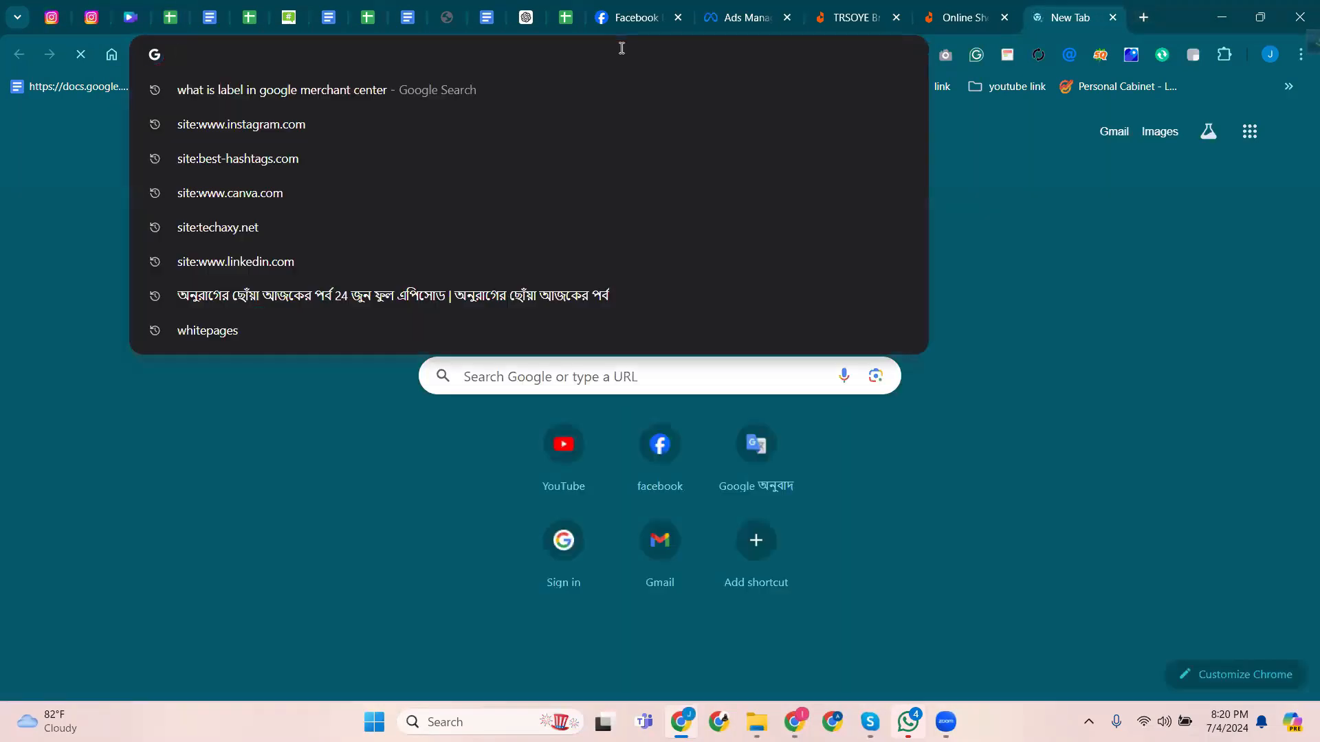
pyautogui.write('500')
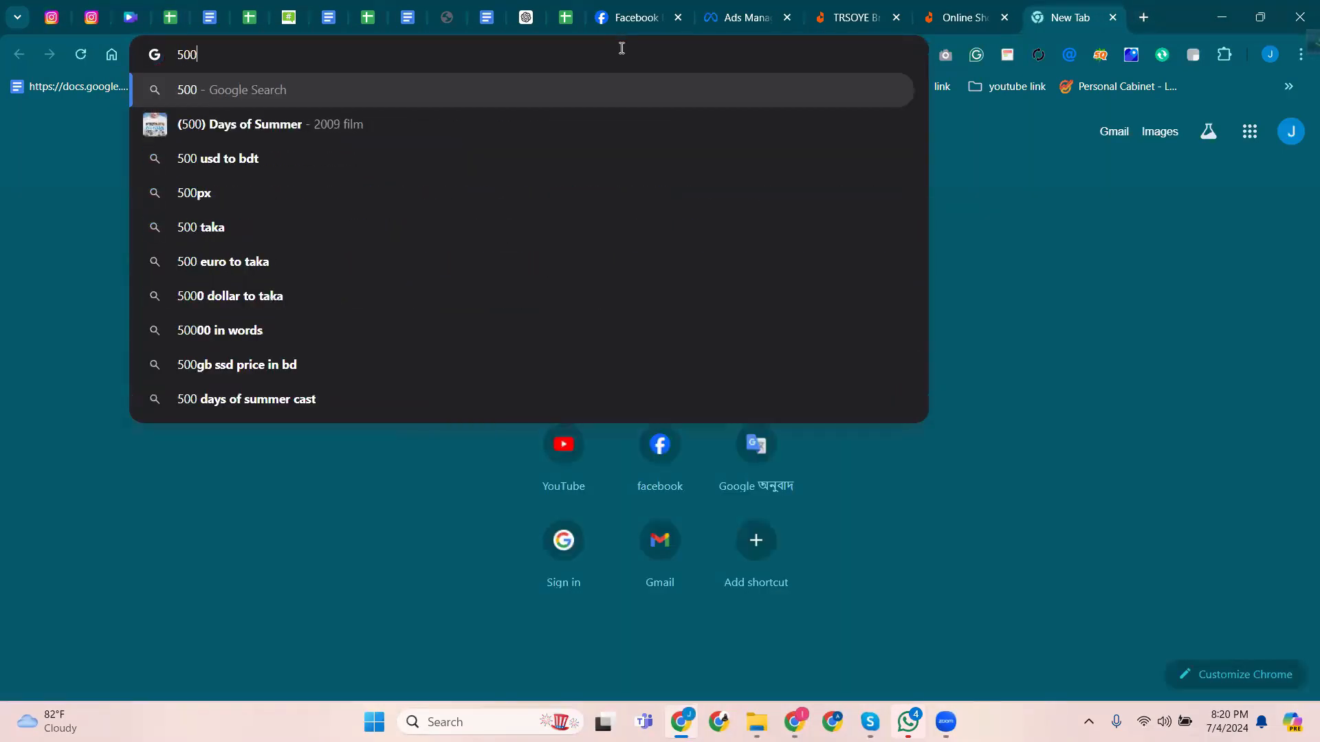
pyautogui.write('+')
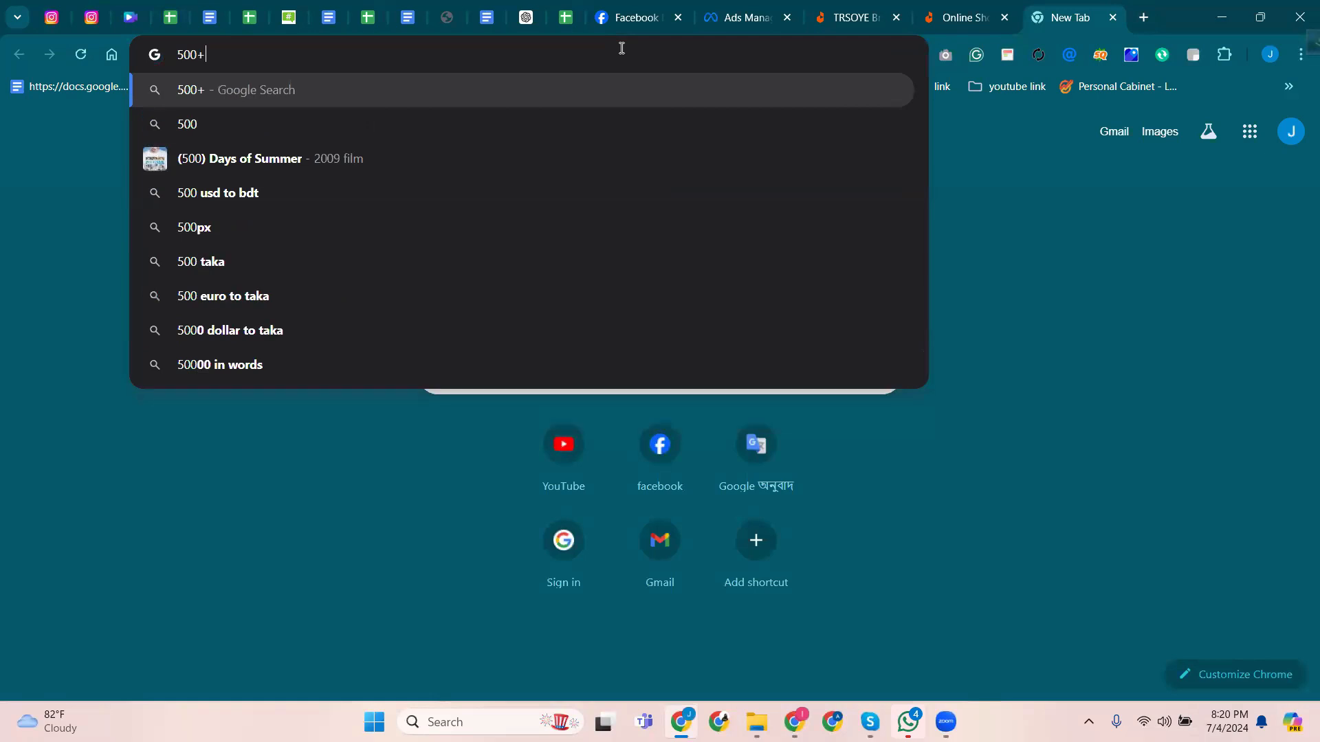
pyautogui.press('BackSpace')
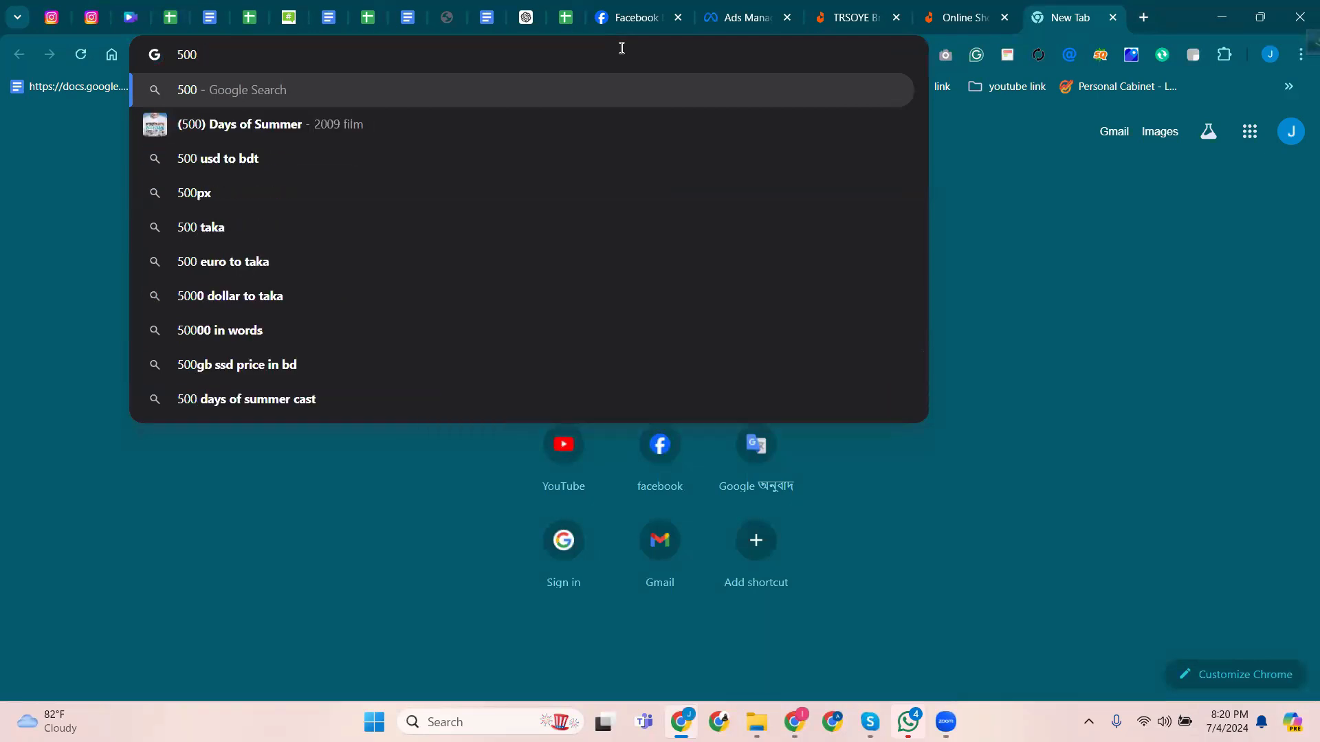
pyautogui.write('+262')
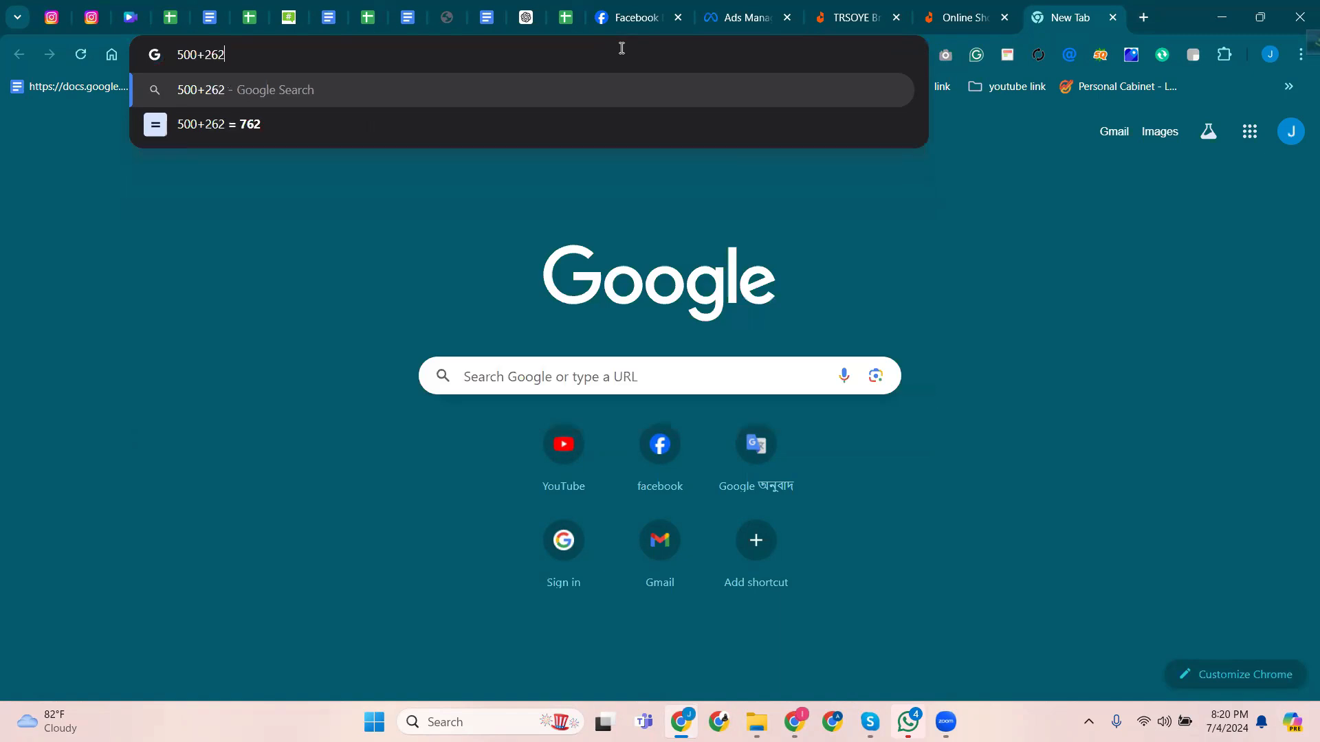
pyautogui.write(' image')
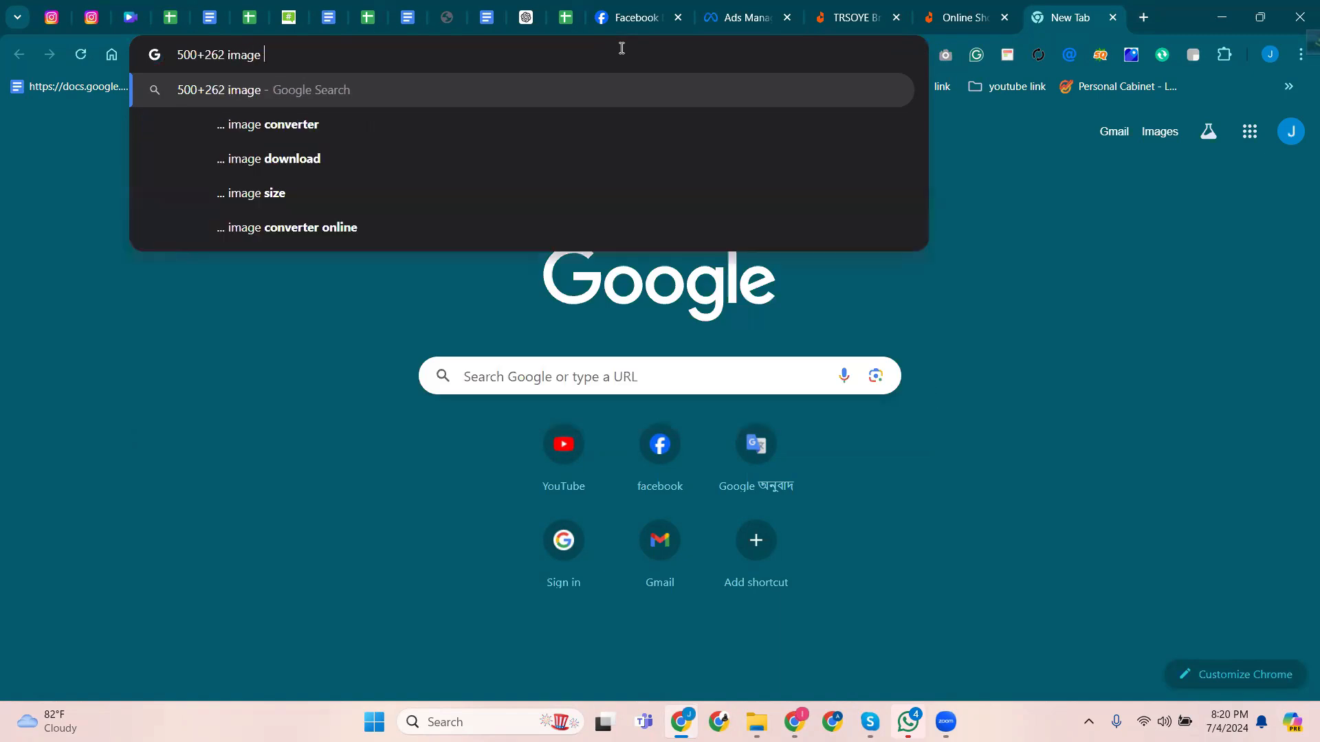
pyautogui.write(' in w')
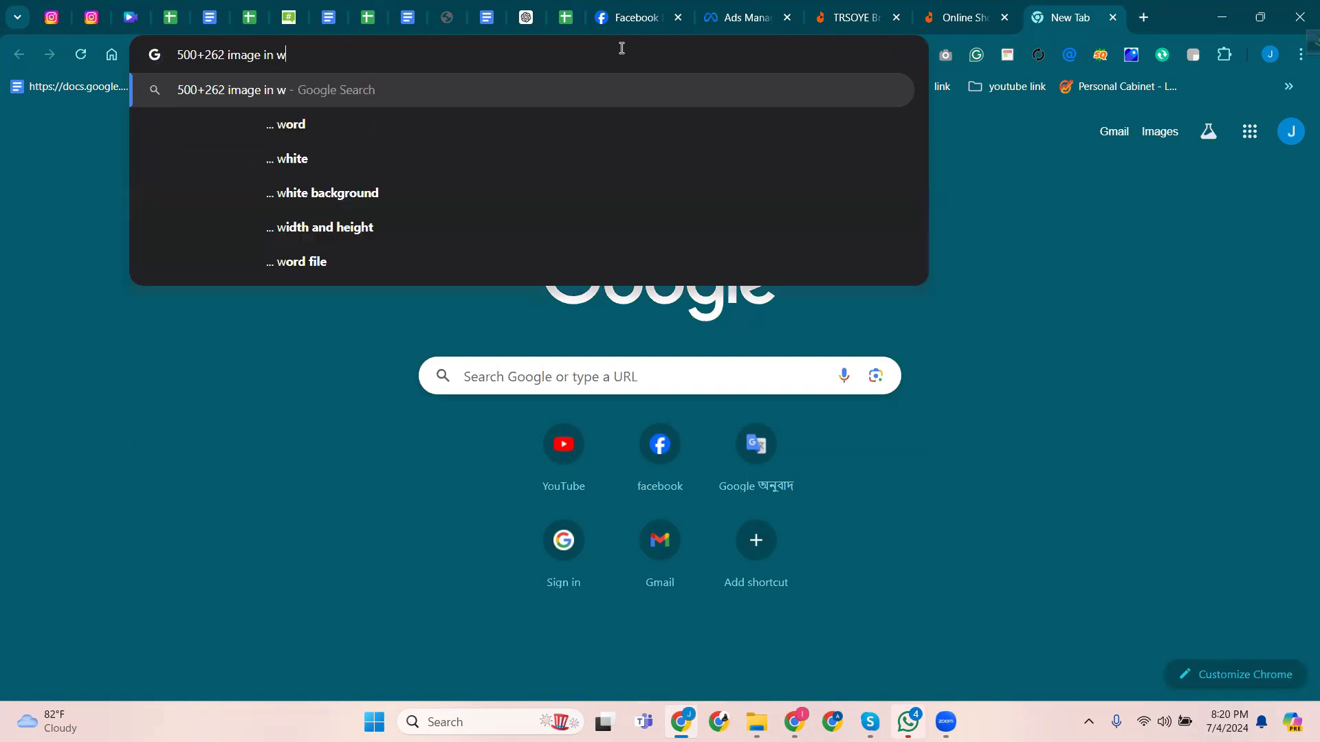
pyautogui.write('t')
pyautogui.press('BackSpace')
pyautogui.write('atches')
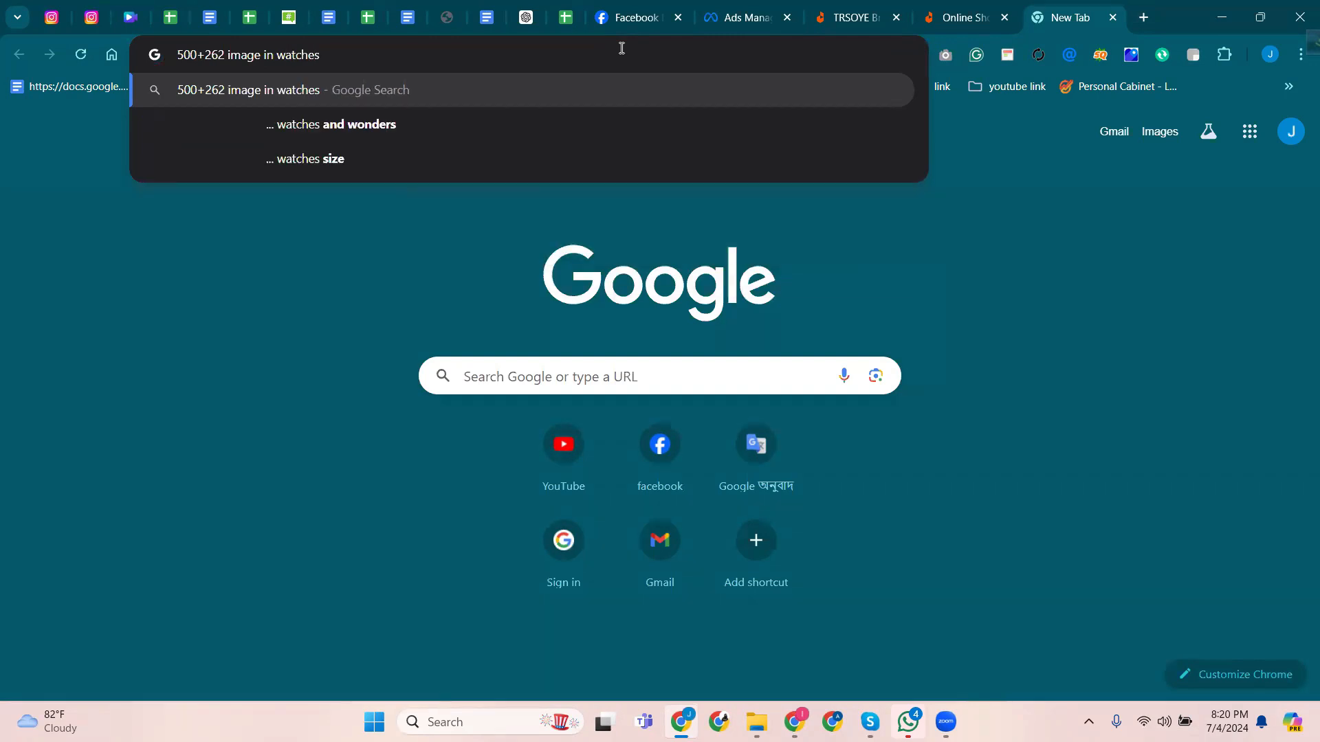
pyautogui.press('Return')
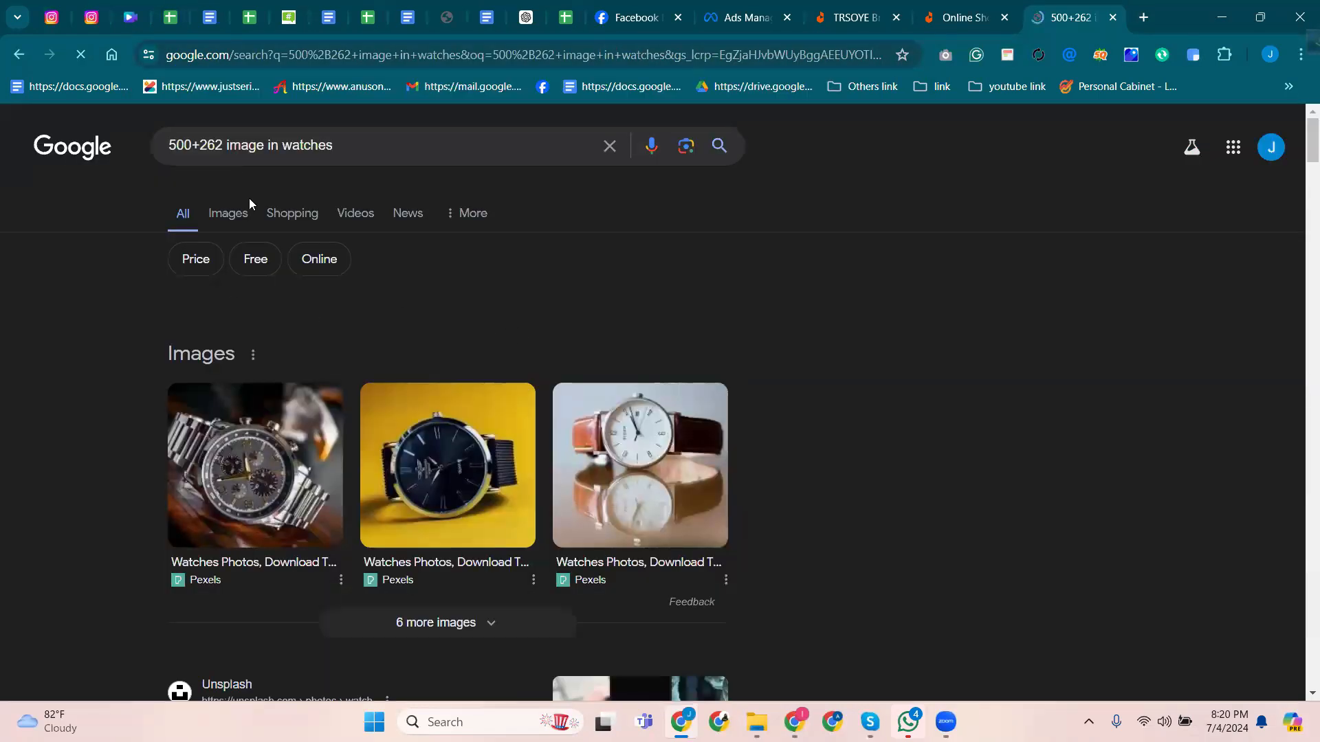
# Show the image results and refine the query to "500+262 size image in watches".
pyautogui.click(224, 216)
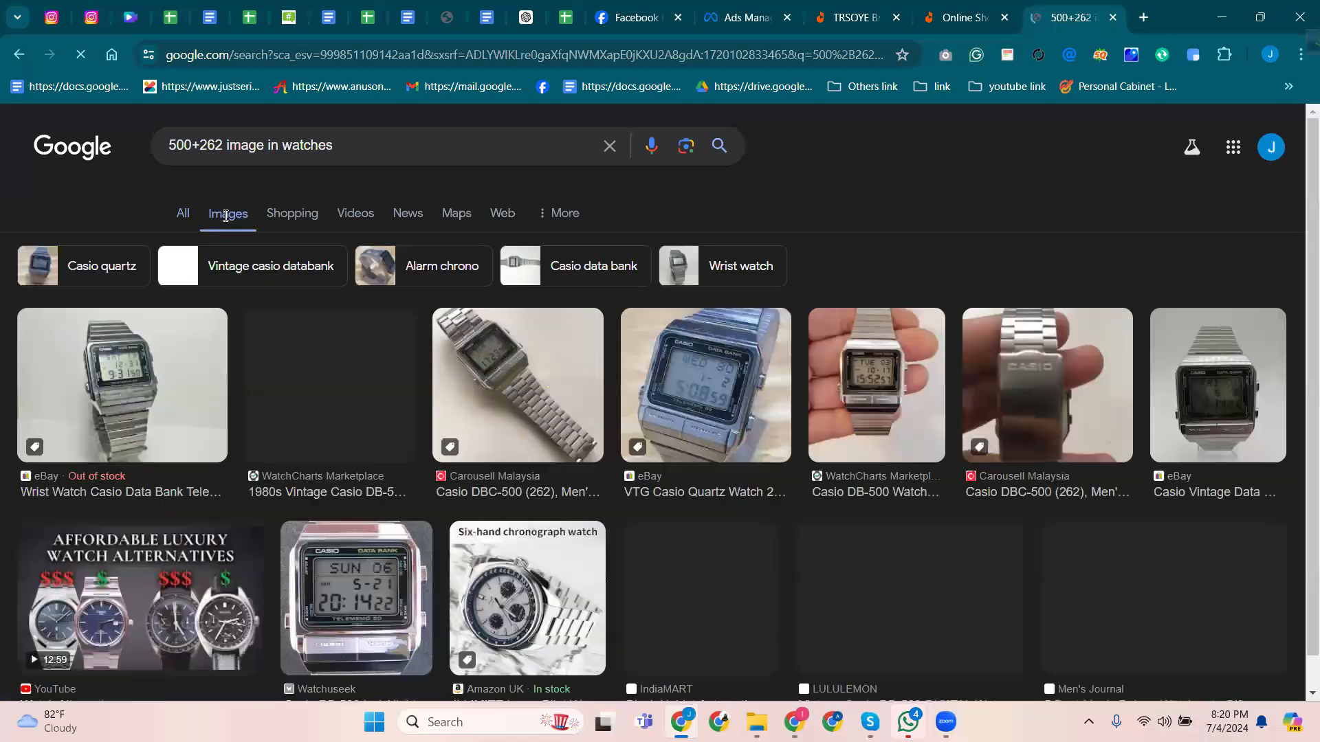
pyautogui.scroll(-6, 277, 407)
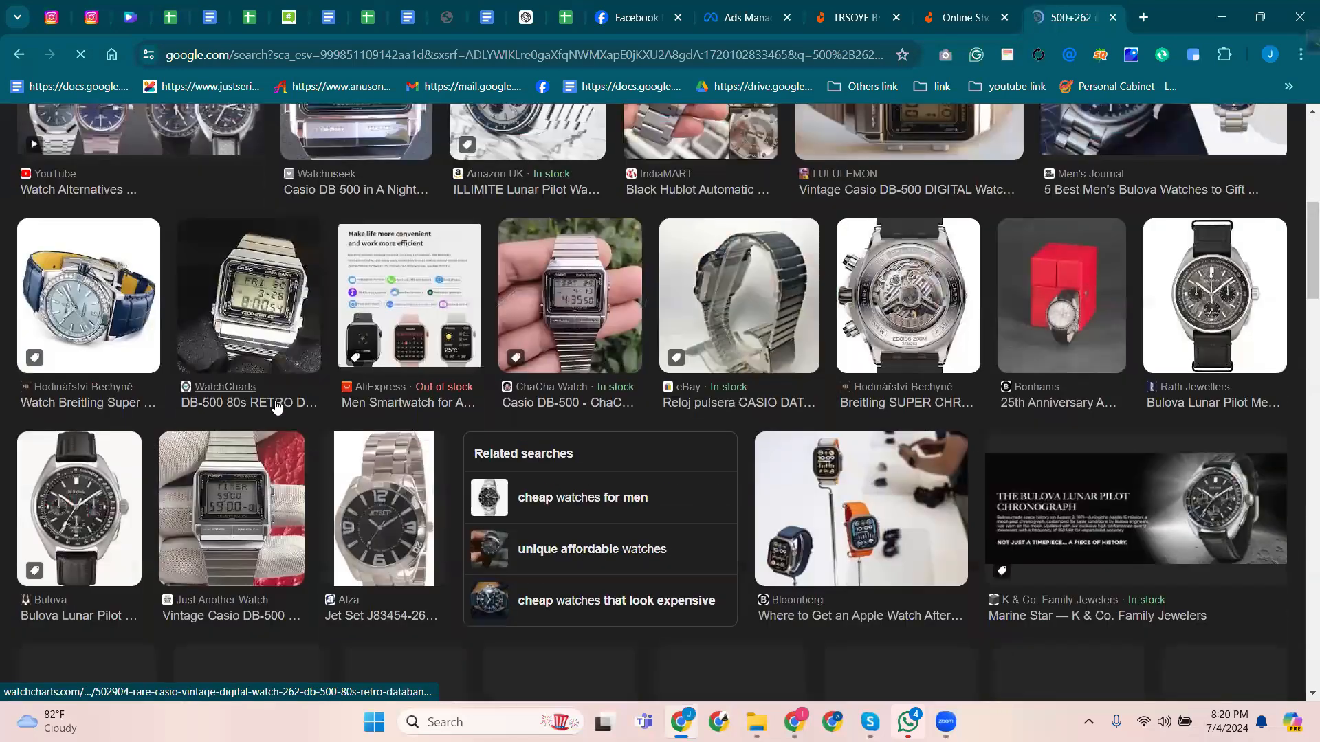
pyautogui.scroll(6, 232, 227)
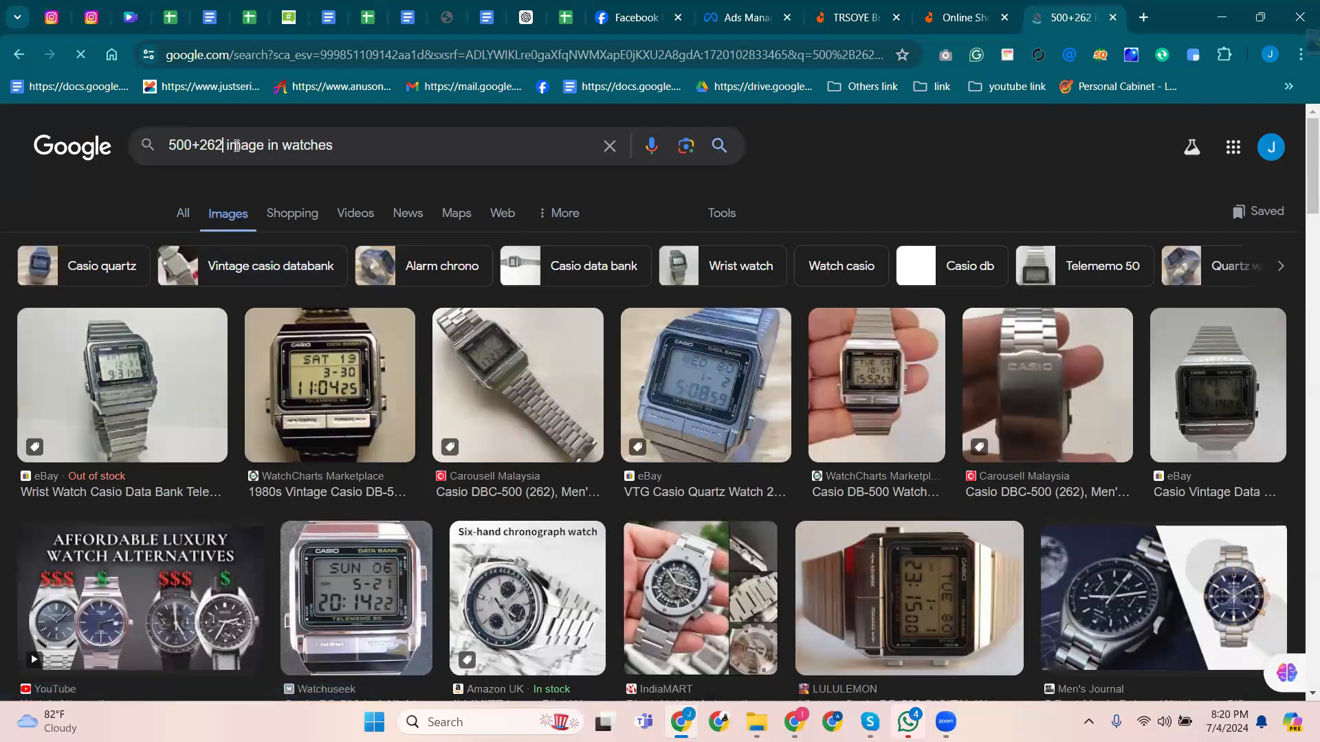
pyautogui.click(236, 146)
pyautogui.write('size')
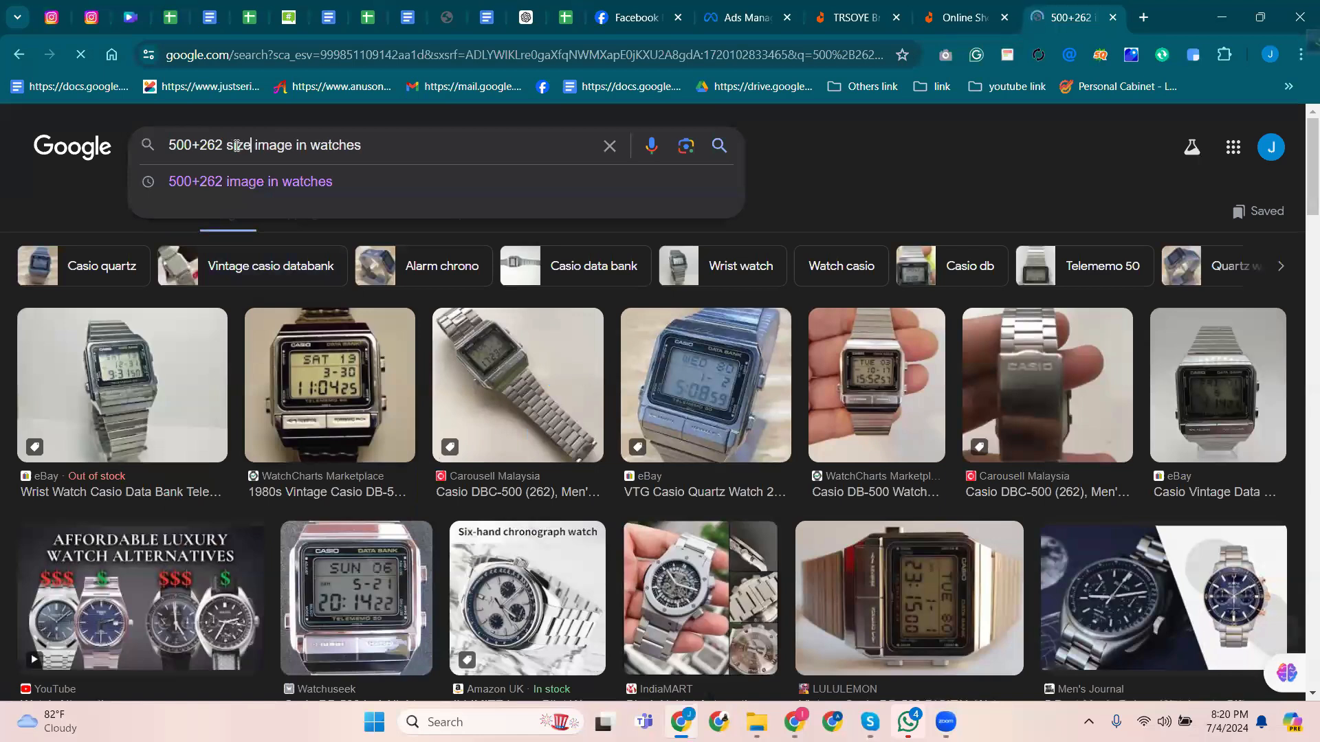
pyautogui.press('Return')
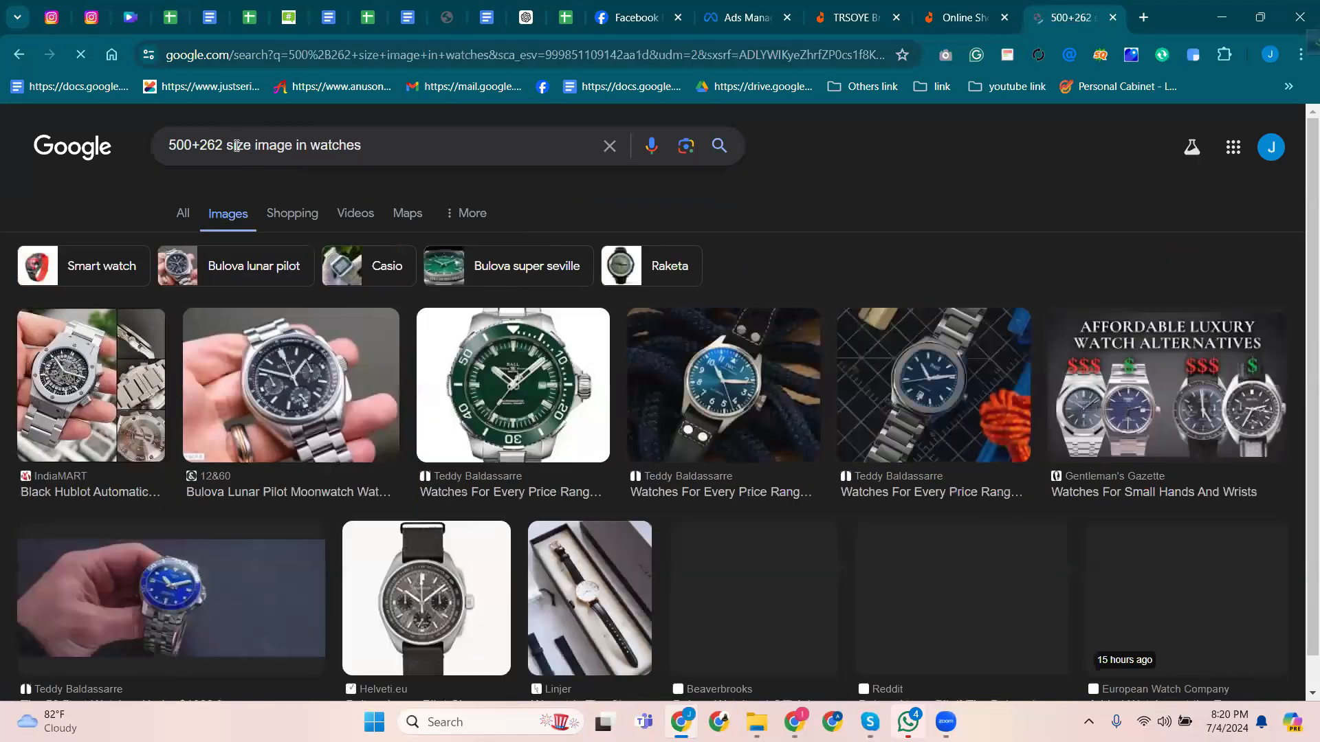
# Preview the Bulova Lunar Pilot Chronograph image from Helveti.eu and save it in Downloads as 228475.jpg.
pyautogui.click(272, 399)
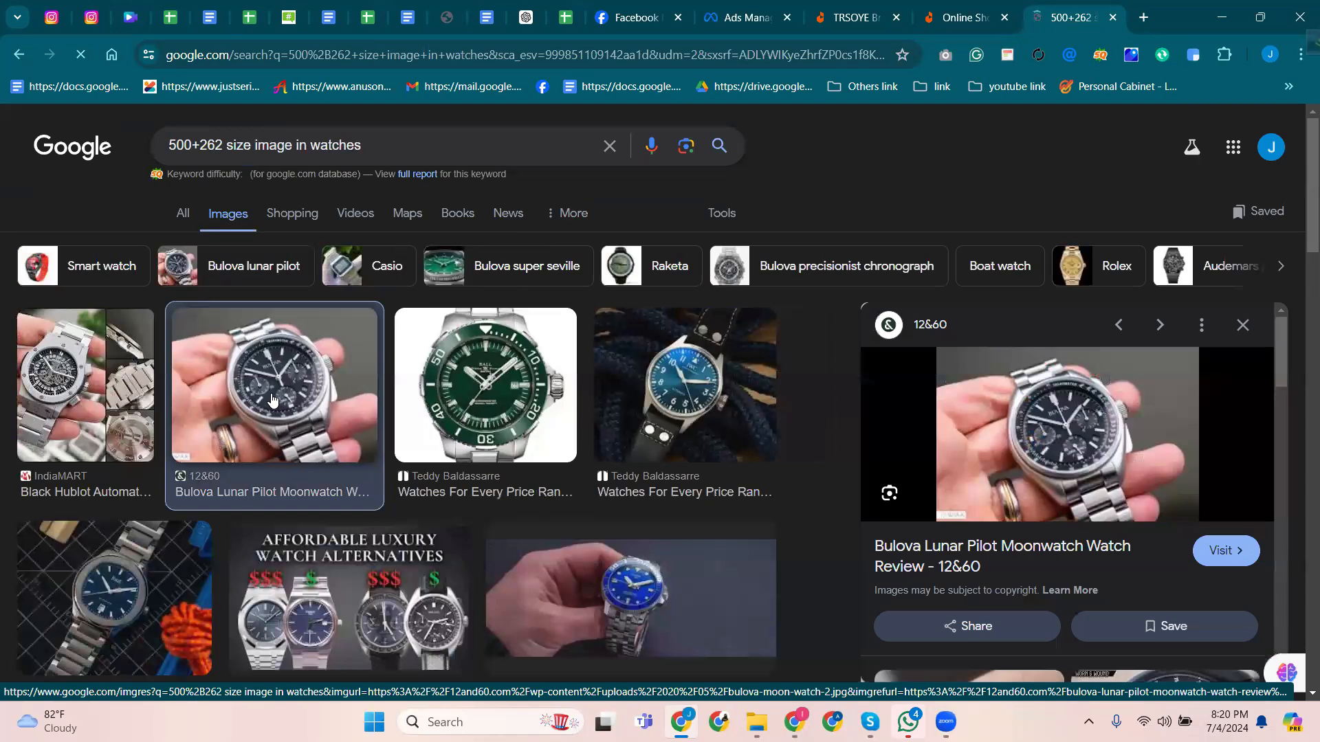
pyautogui.scroll(-5, 272, 398)
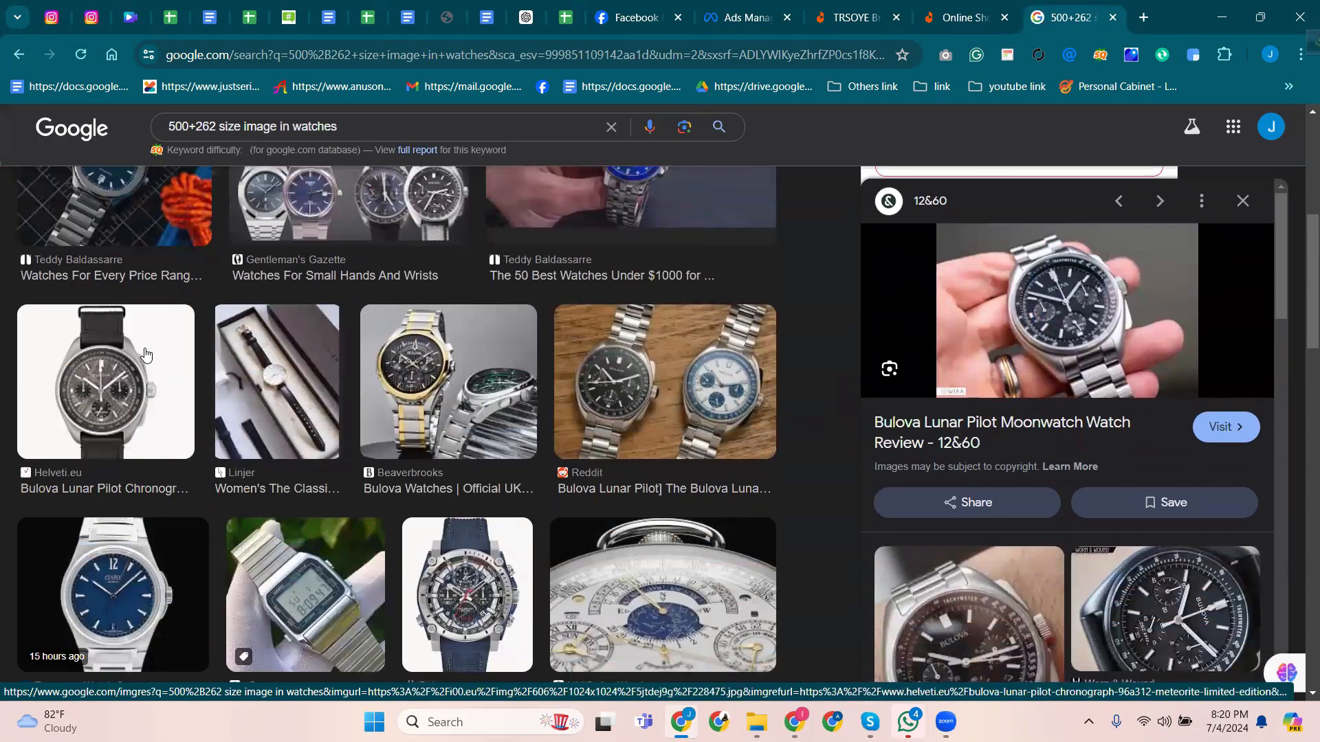
pyautogui.click(145, 354)
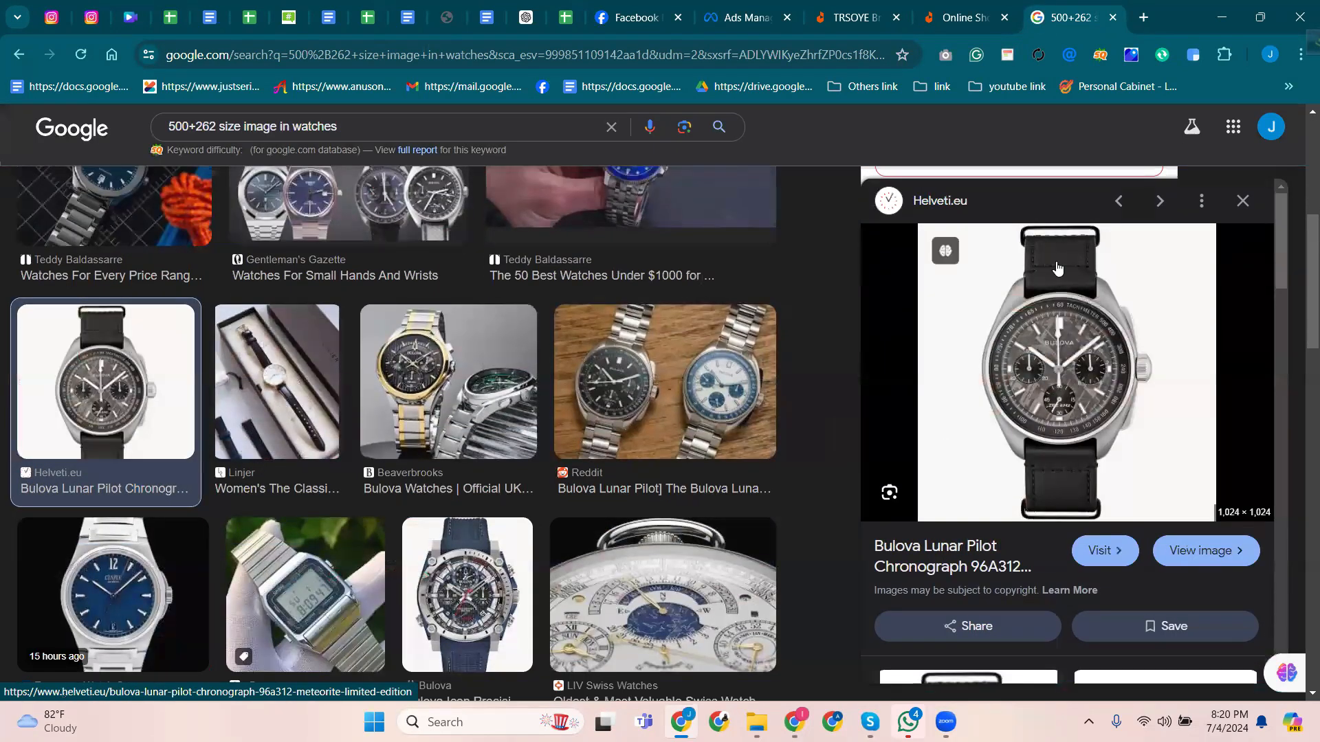
pyautogui.rightClick(1047, 295)
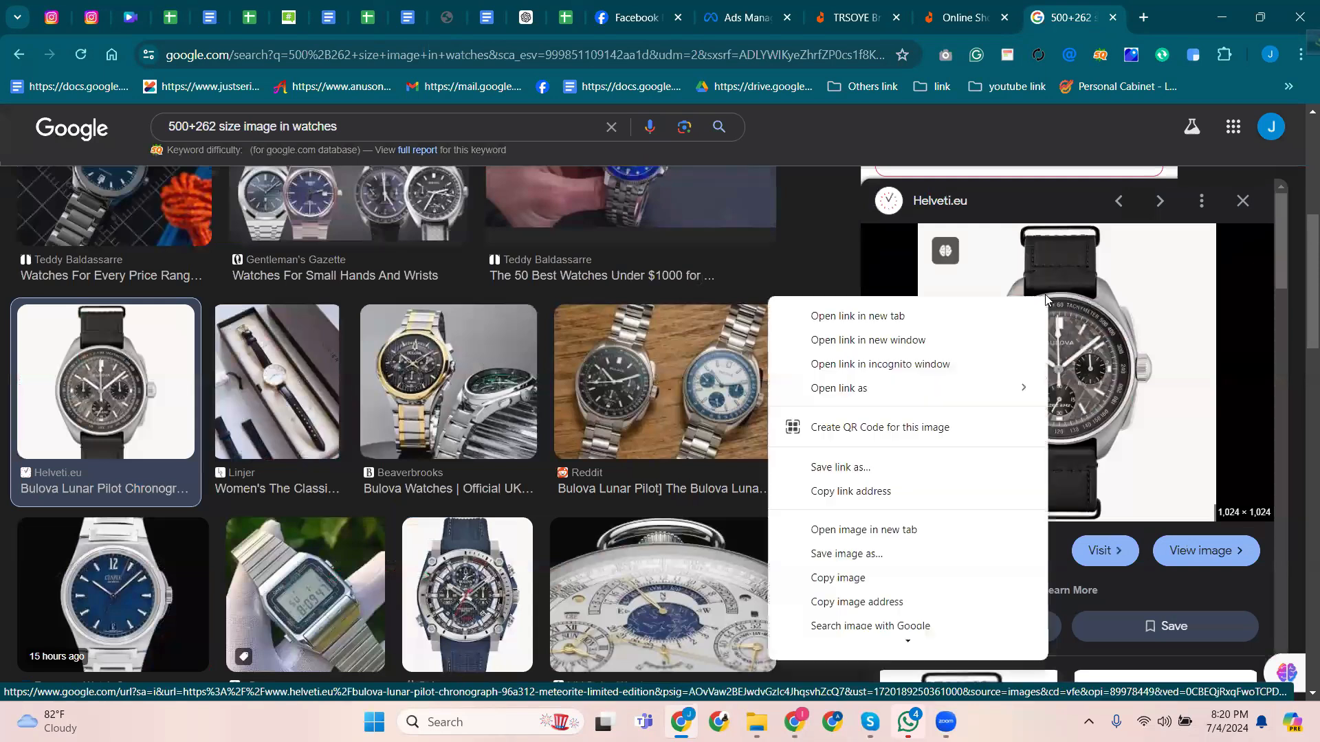
pyautogui.click(850, 555)
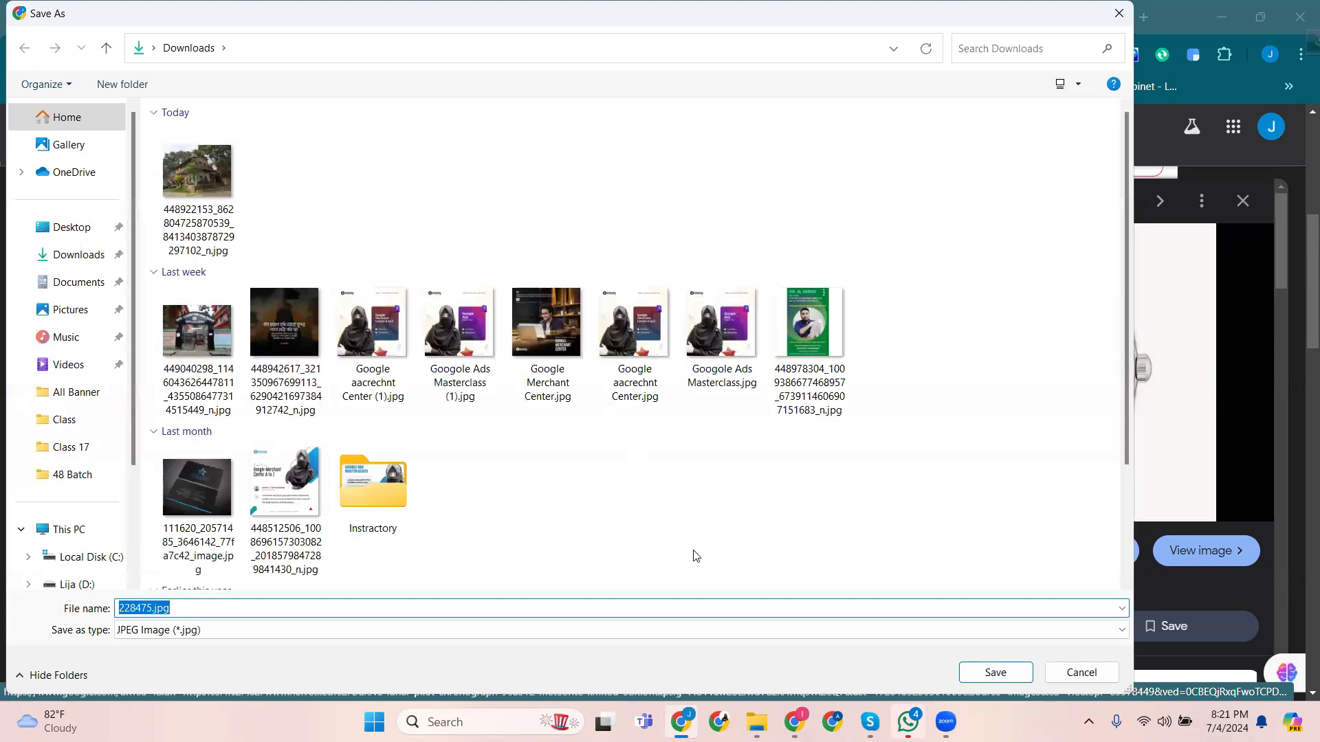
pyautogui.click(997, 672)
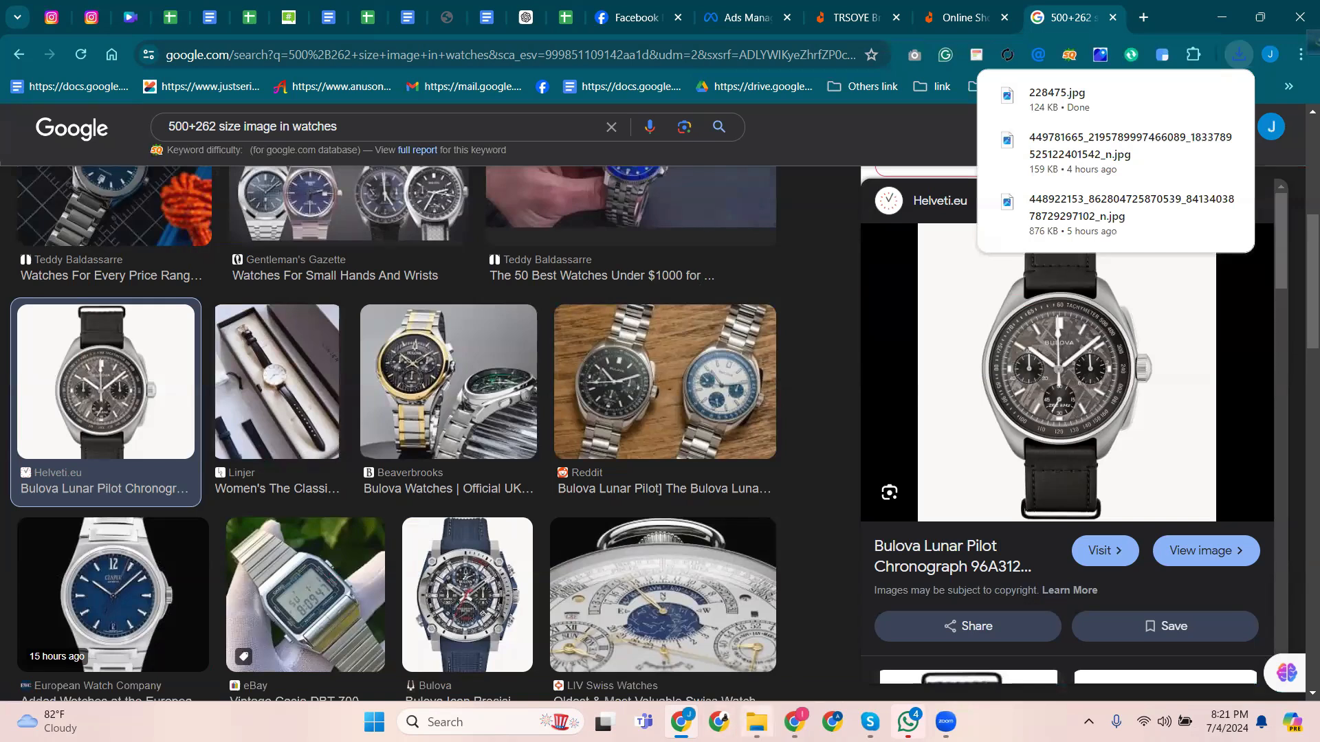
# Check the saved watch image in the Downloads folder, and return to Ads Manager with the Google search tab closed.
pyautogui.click(756, 722)
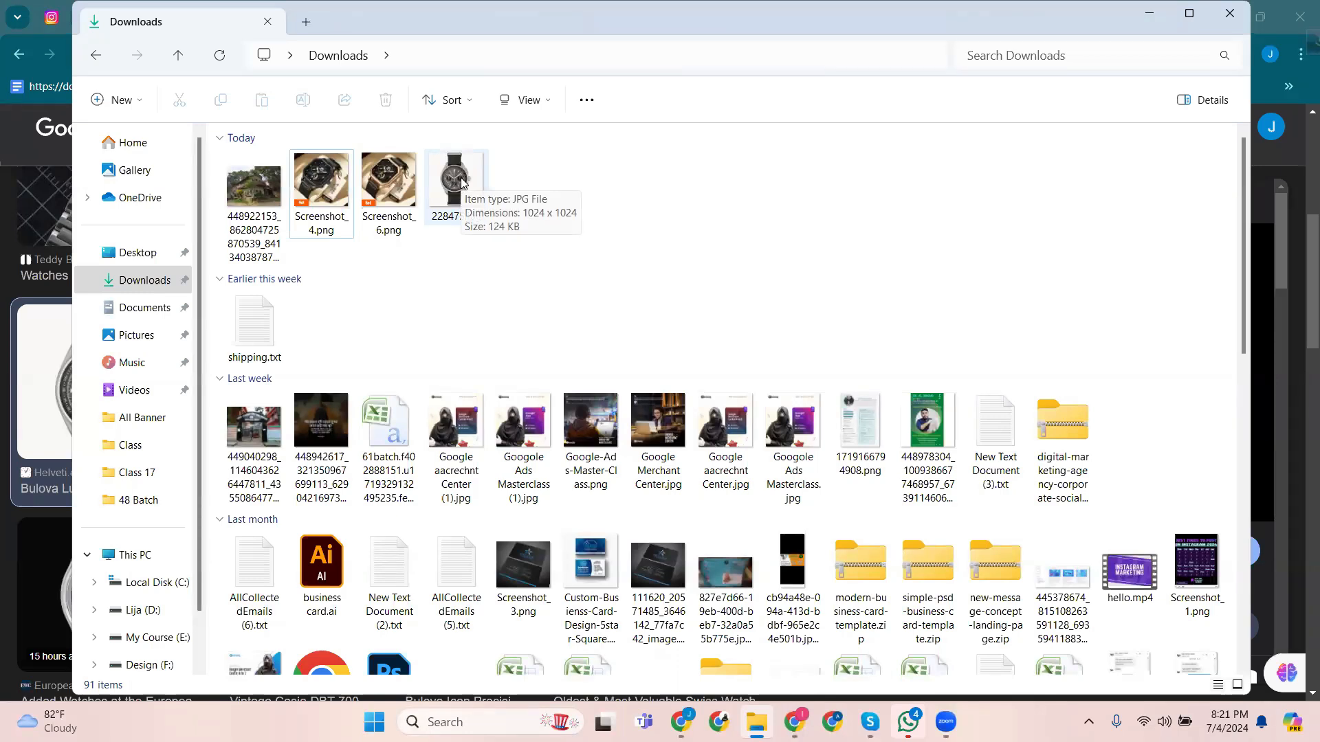
pyautogui.click(680, 722)
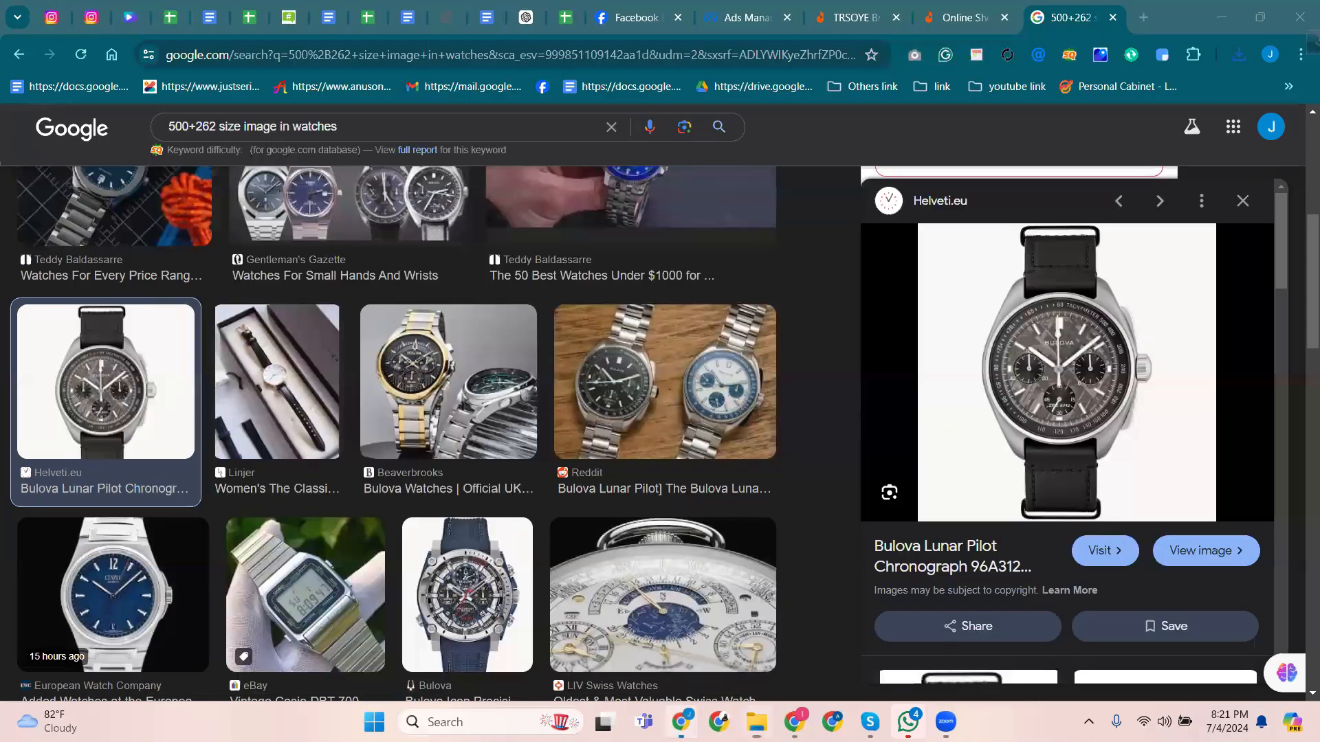
pyautogui.click(676, 715)
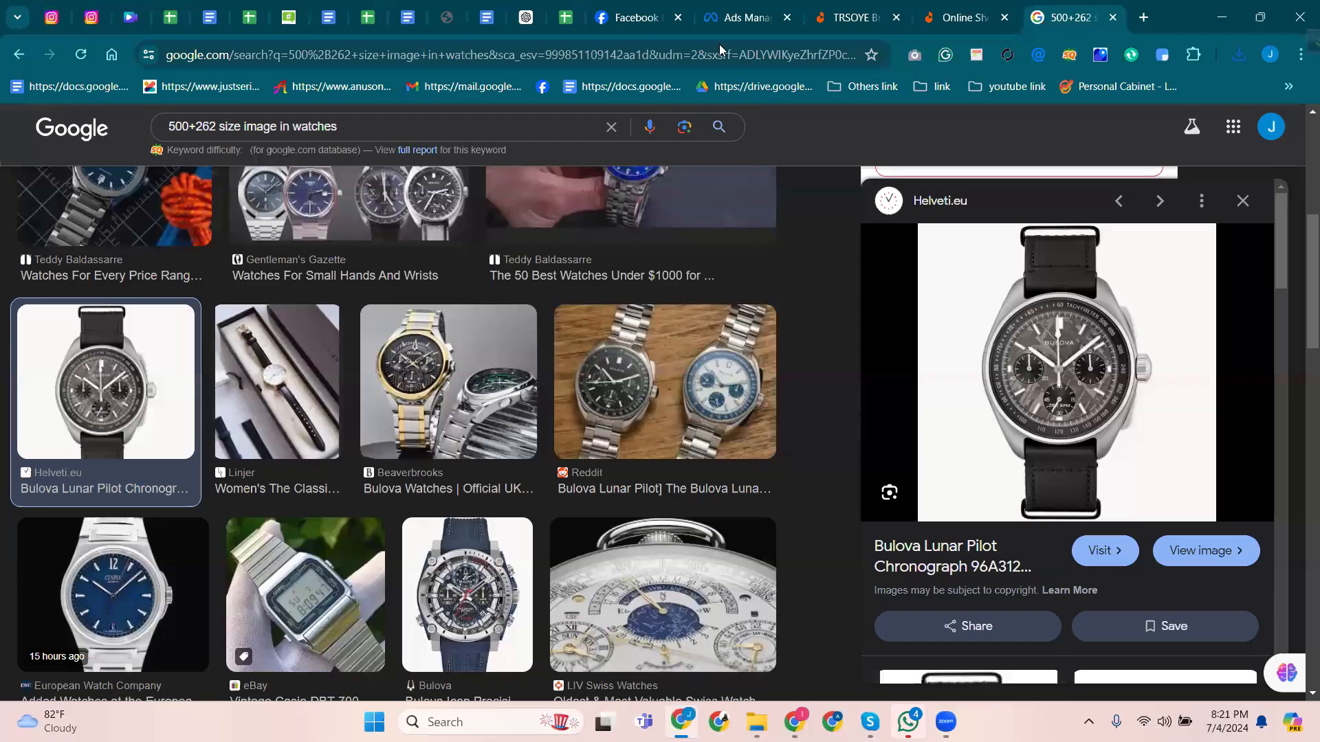
pyautogui.click(749, 17)
pyautogui.click(1111, 19)
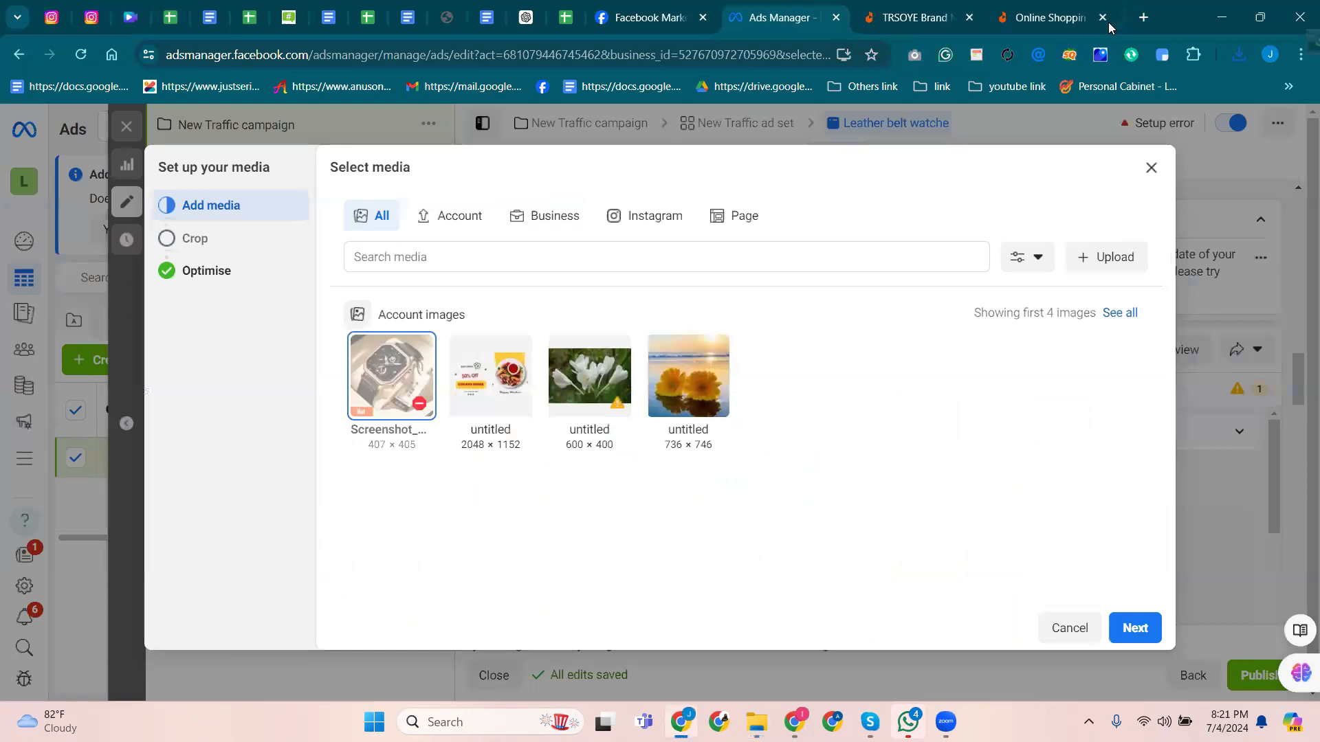
# Upload 228475.jpg from Downloads as the ad's image and continue to its media crops for placements.
pyautogui.click(1100, 257)
pyautogui.click(232, 212)
pyautogui.doubleClick(204, 182)
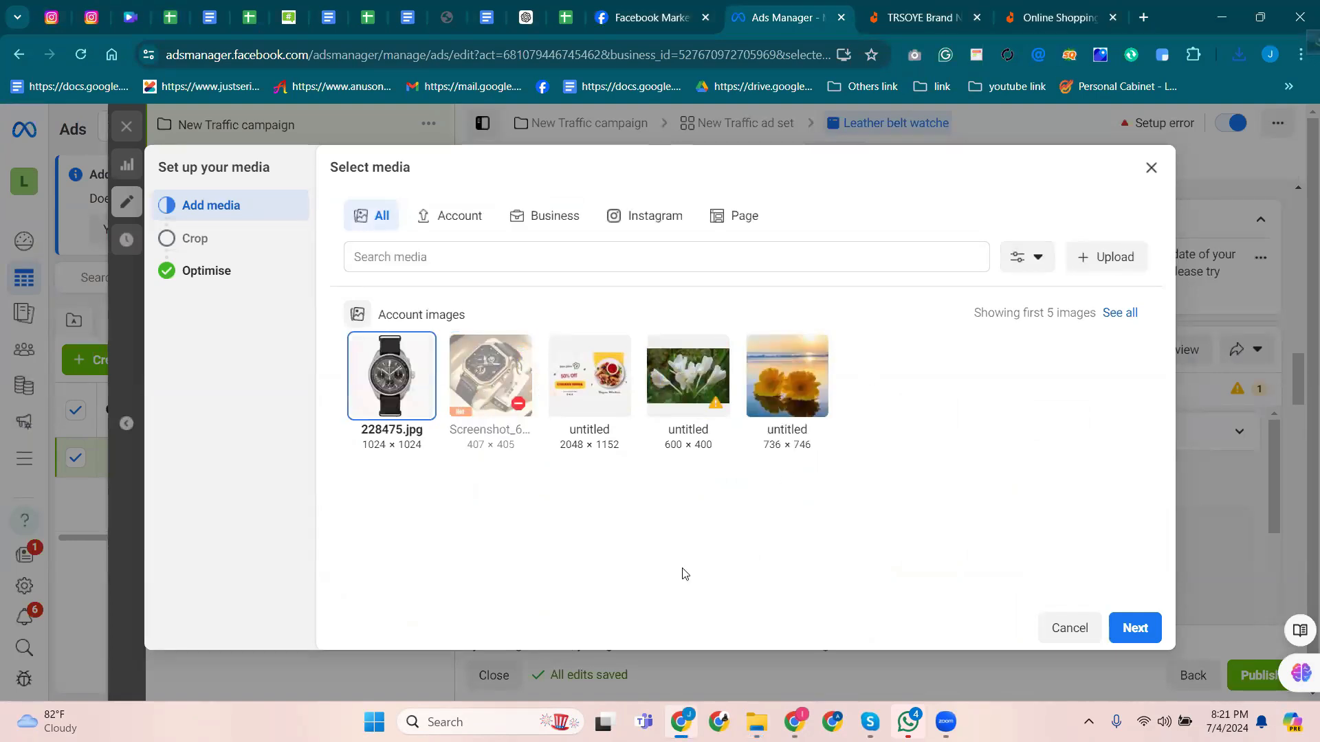
pyautogui.moveTo(517, 412)
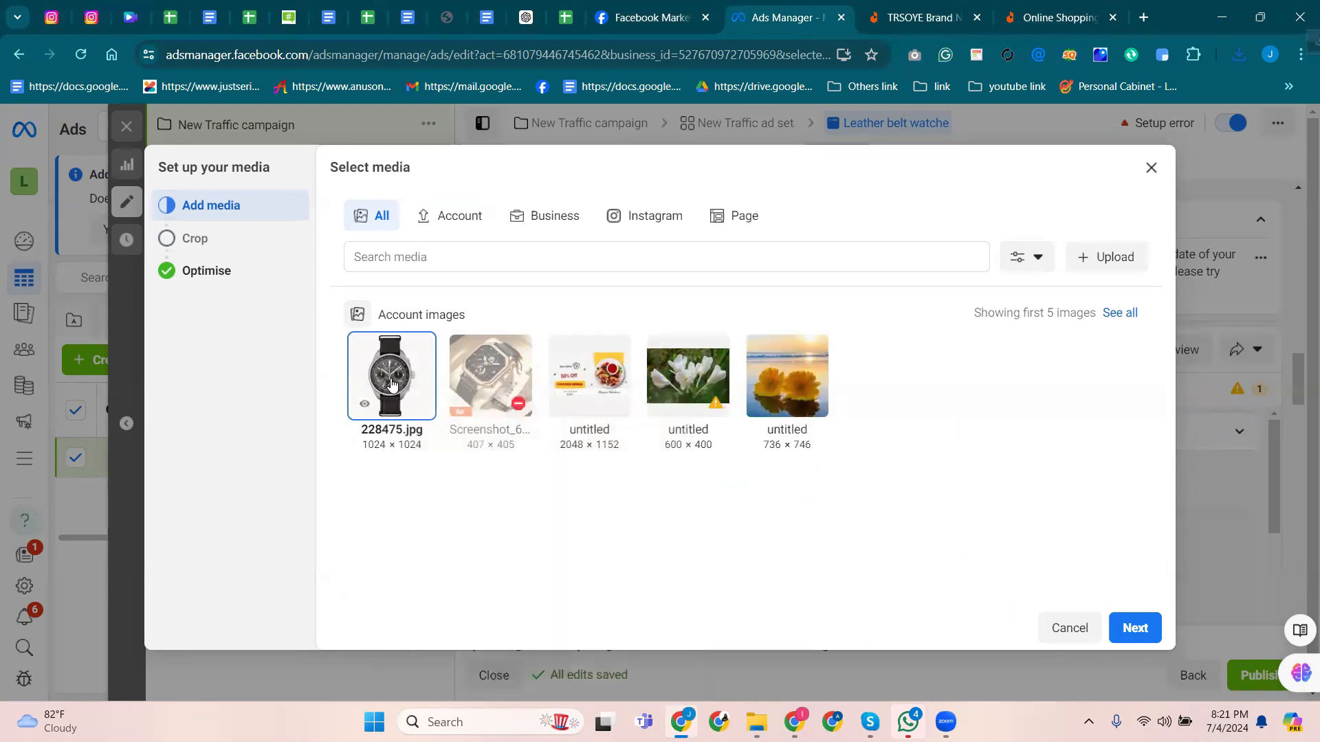
pyautogui.click(1139, 628)
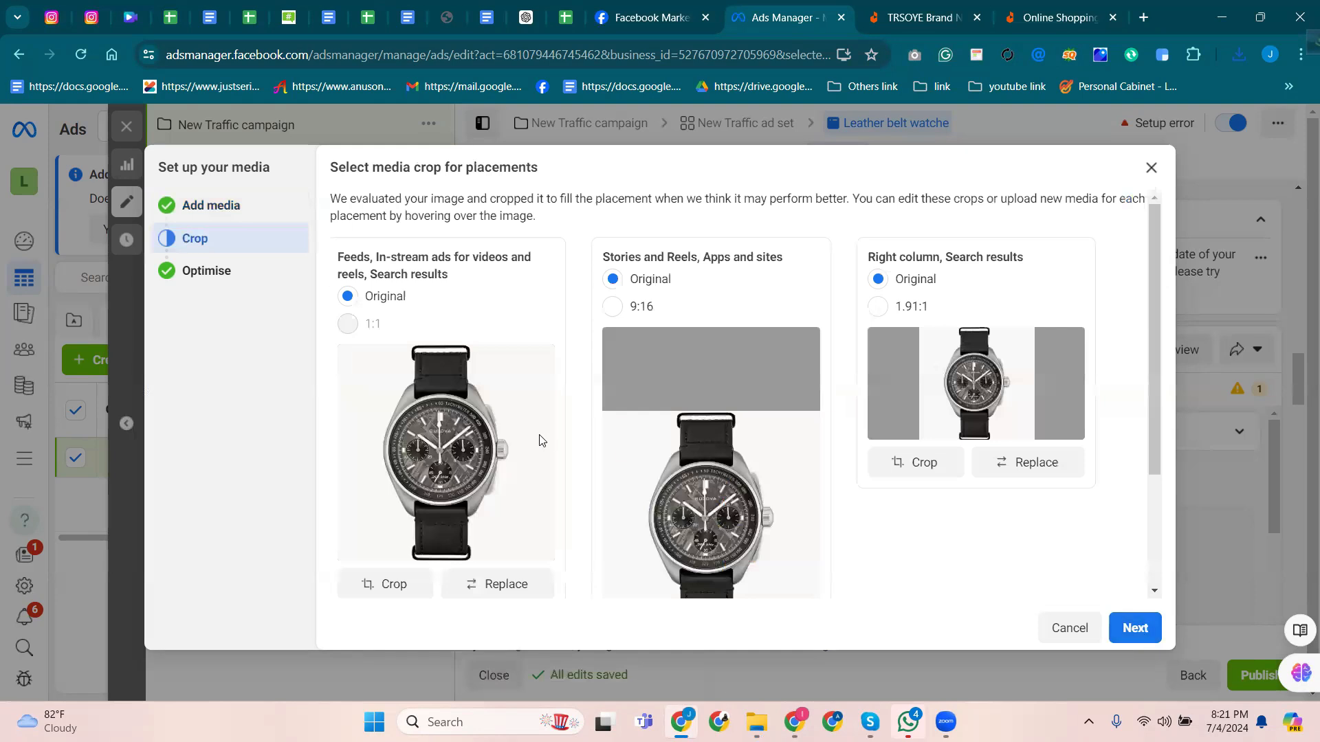
pyautogui.scroll(-3, 663, 494)
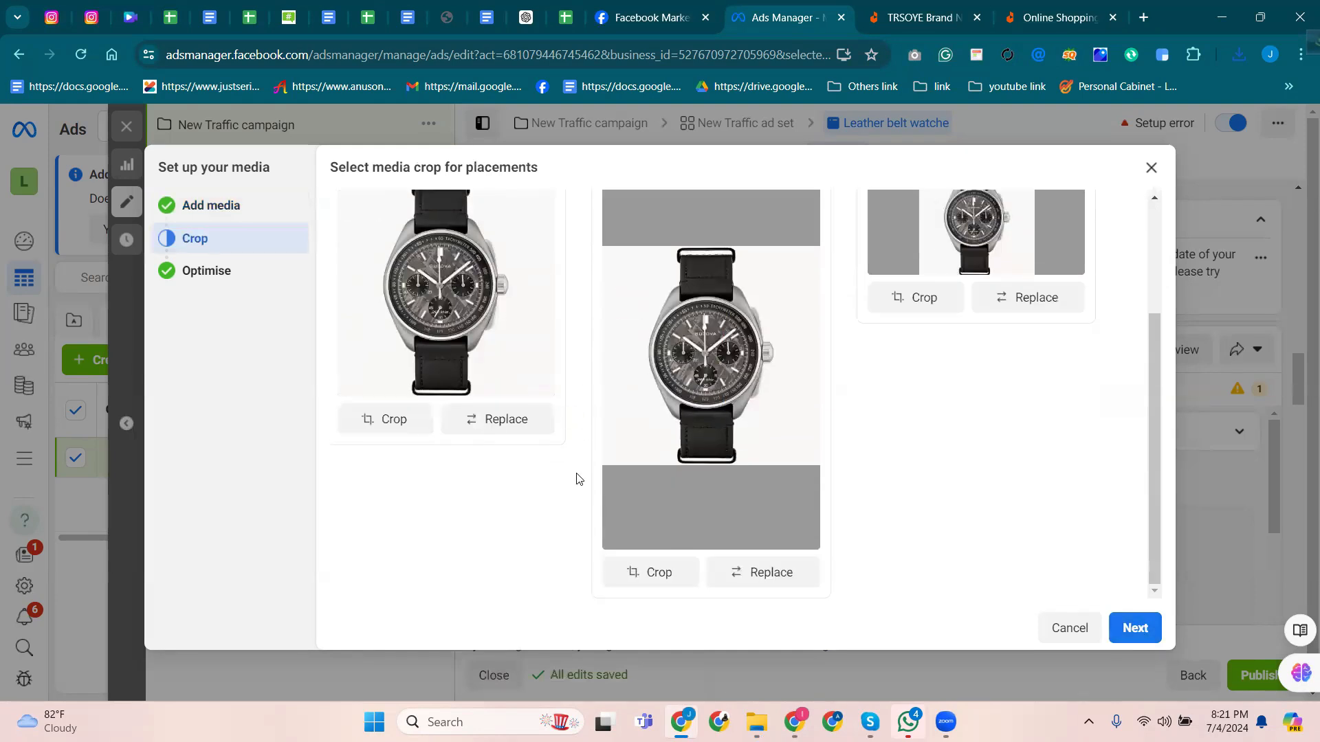
# Review the media crops, keep the original ratio for every placement, and finish the media setup with Standard enhancements and catalogue items off.
pyautogui.scroll(2, 568, 453)
pyautogui.scroll(1, 568, 454)
pyautogui.moveTo(389, 306)
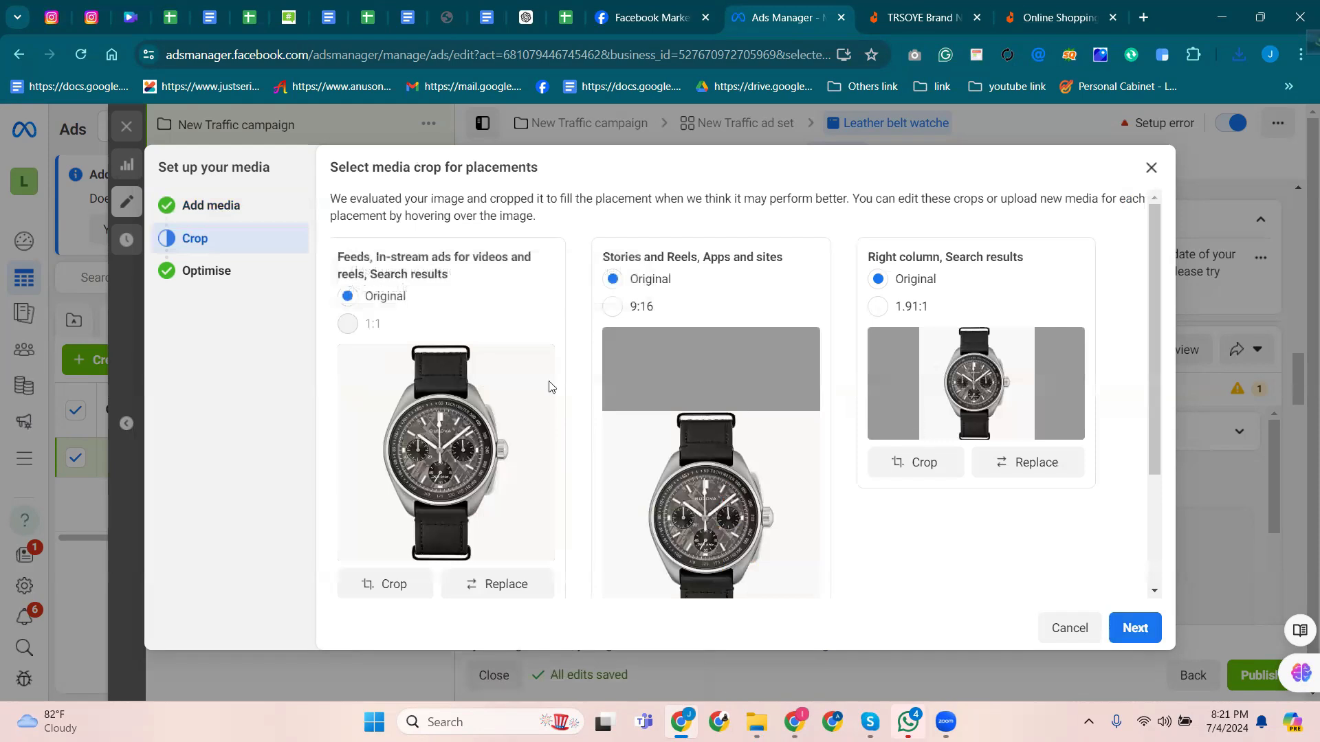
pyautogui.scroll(-3, 478, 369)
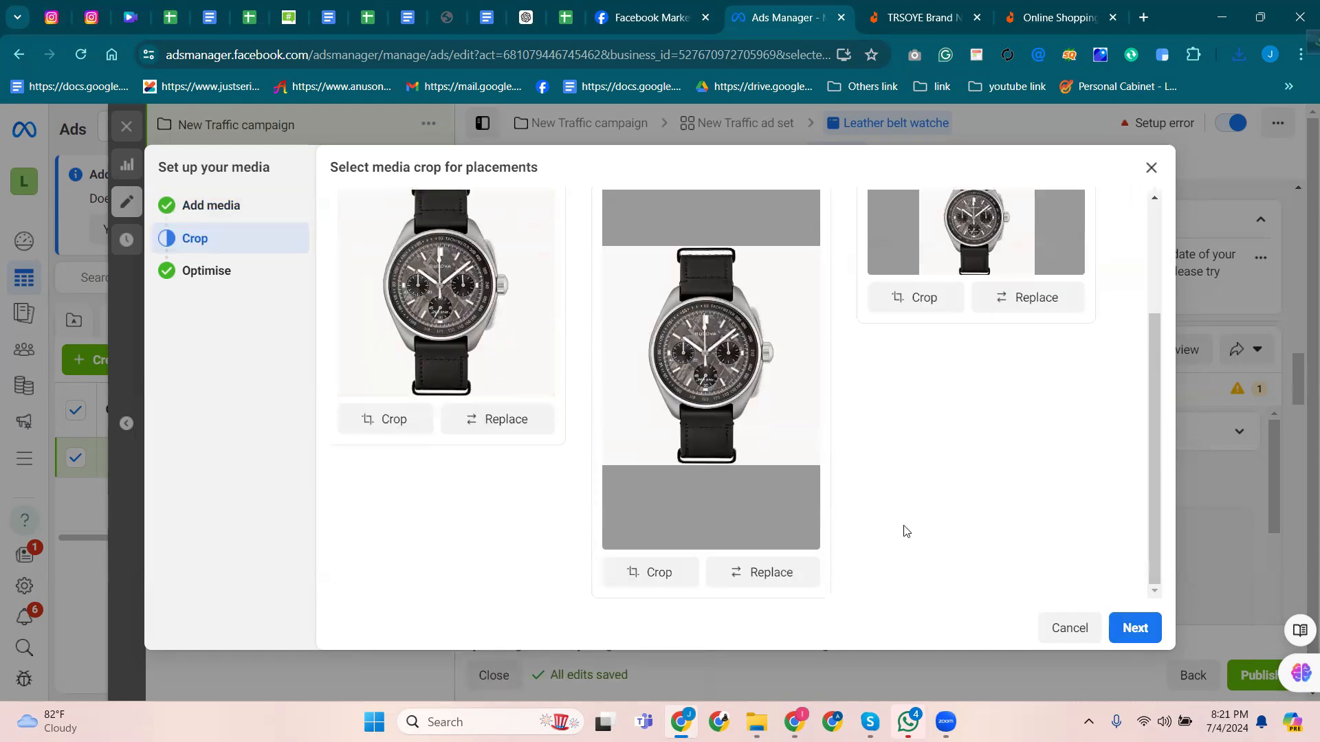
pyautogui.click(1153, 630)
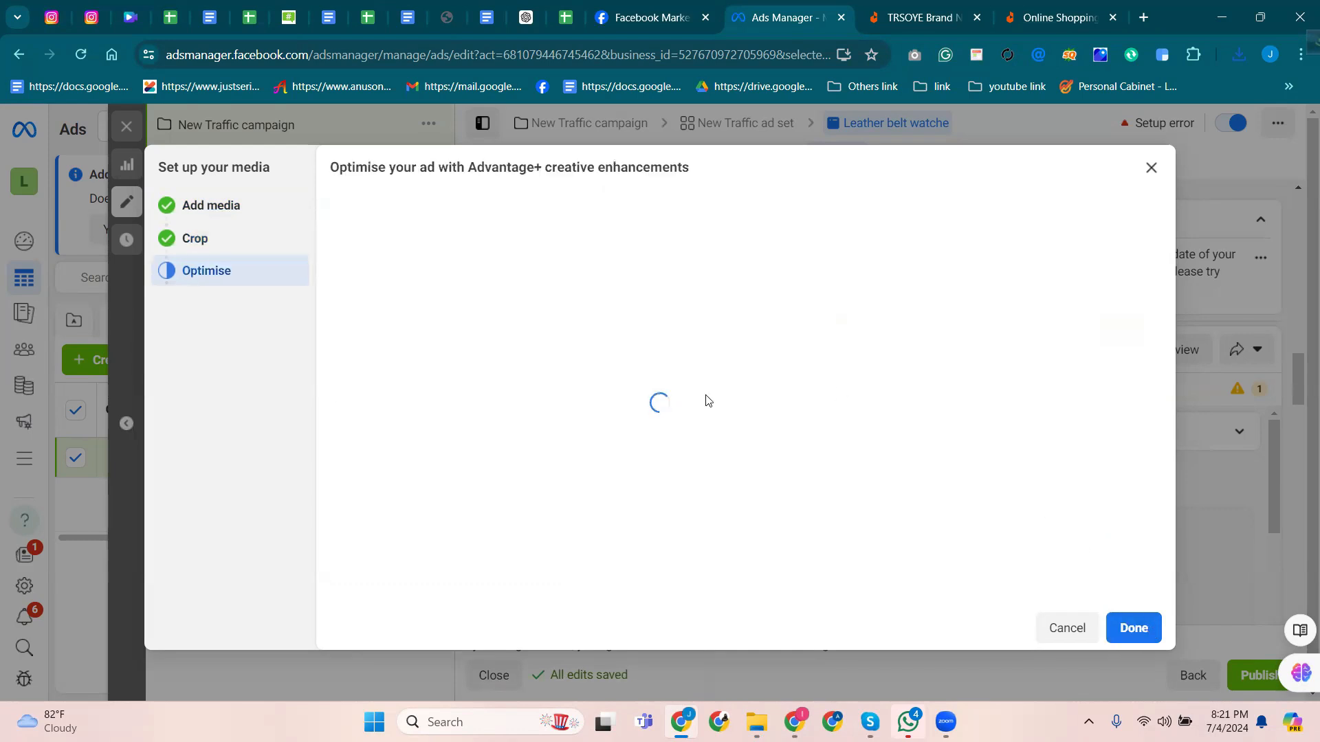
pyautogui.scroll(-1, 702, 395)
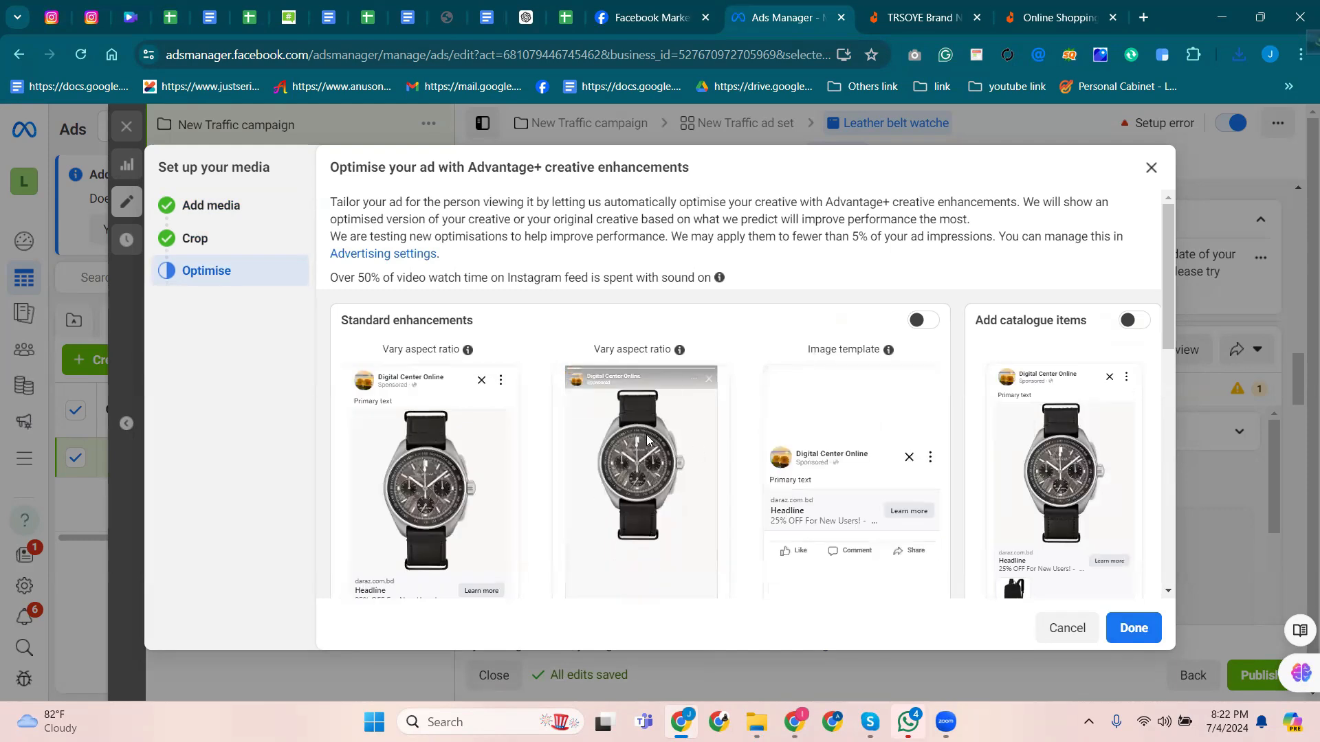
pyautogui.scroll(-1, 660, 426)
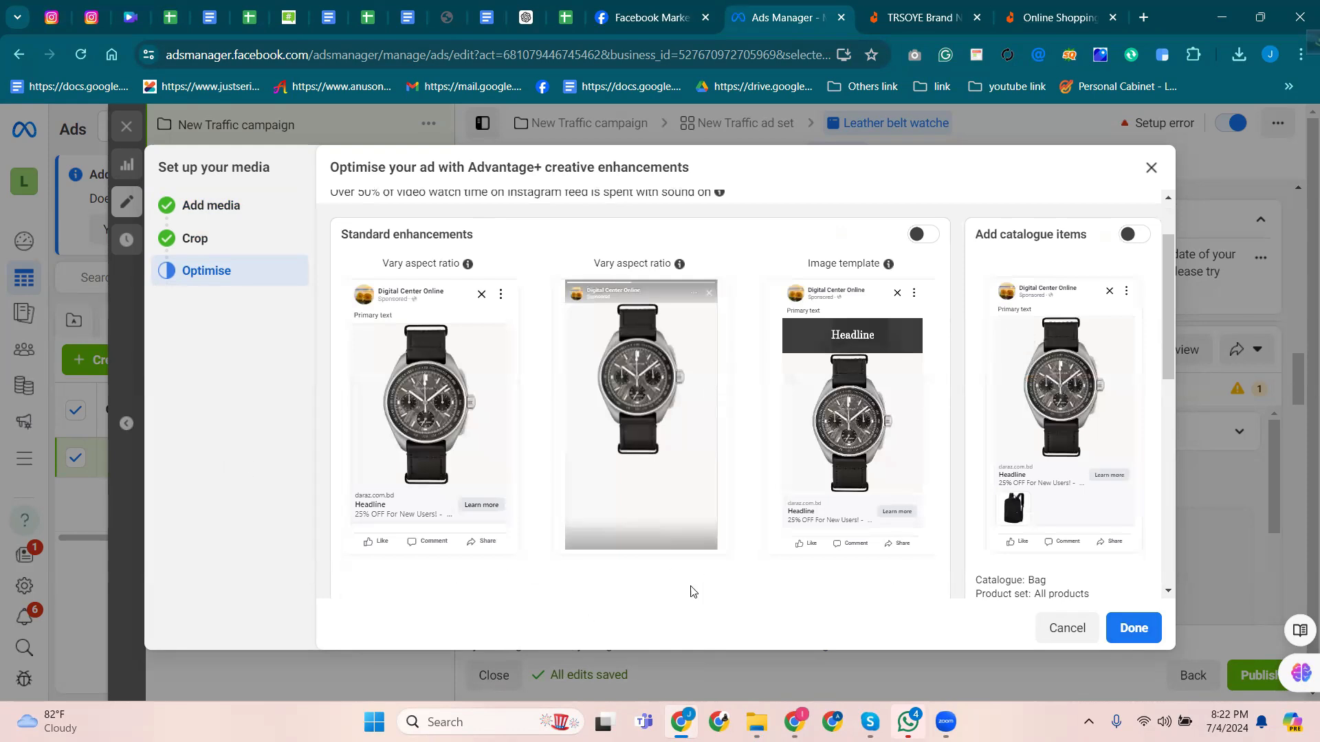
pyautogui.click(1141, 632)
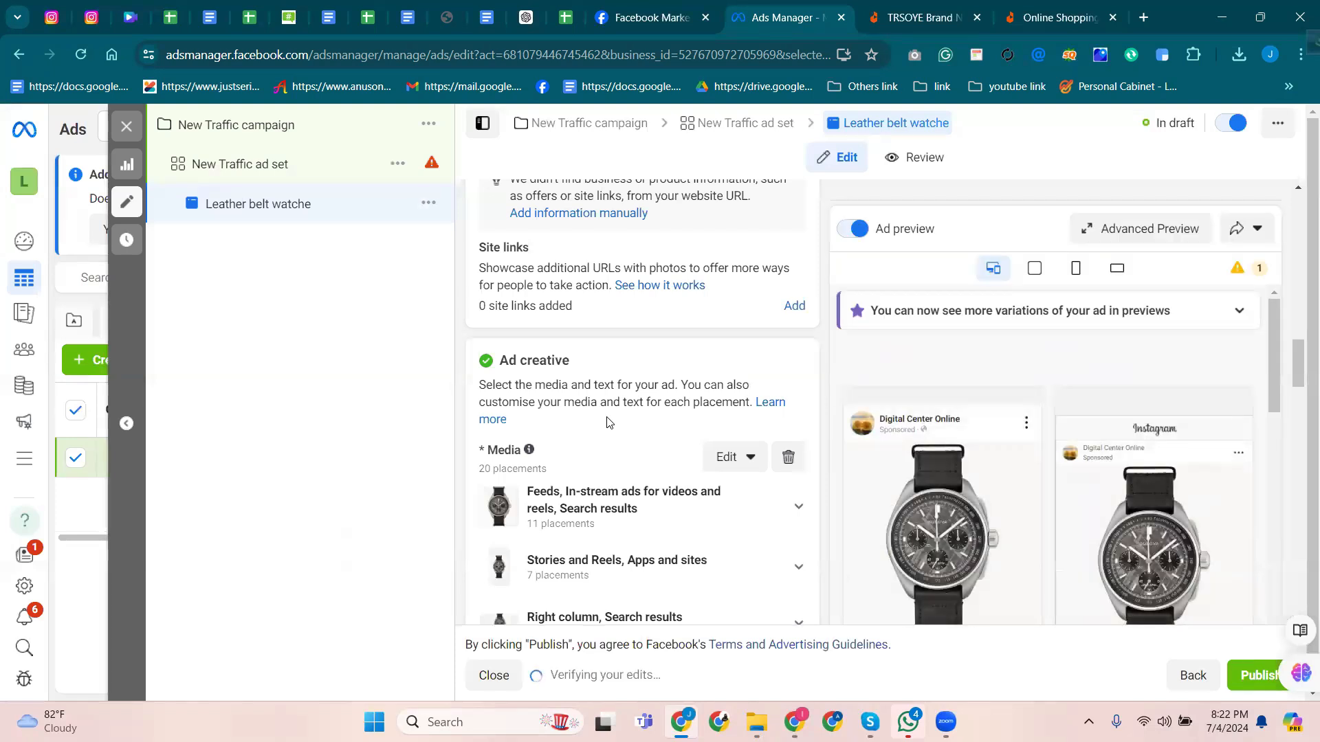
# Review the ad creative's media and text fields, then copy the full product title from the Daraz watch listing for the primary text.
pyautogui.scroll(-3, 607, 422)
pyautogui.scroll(3, 607, 422)
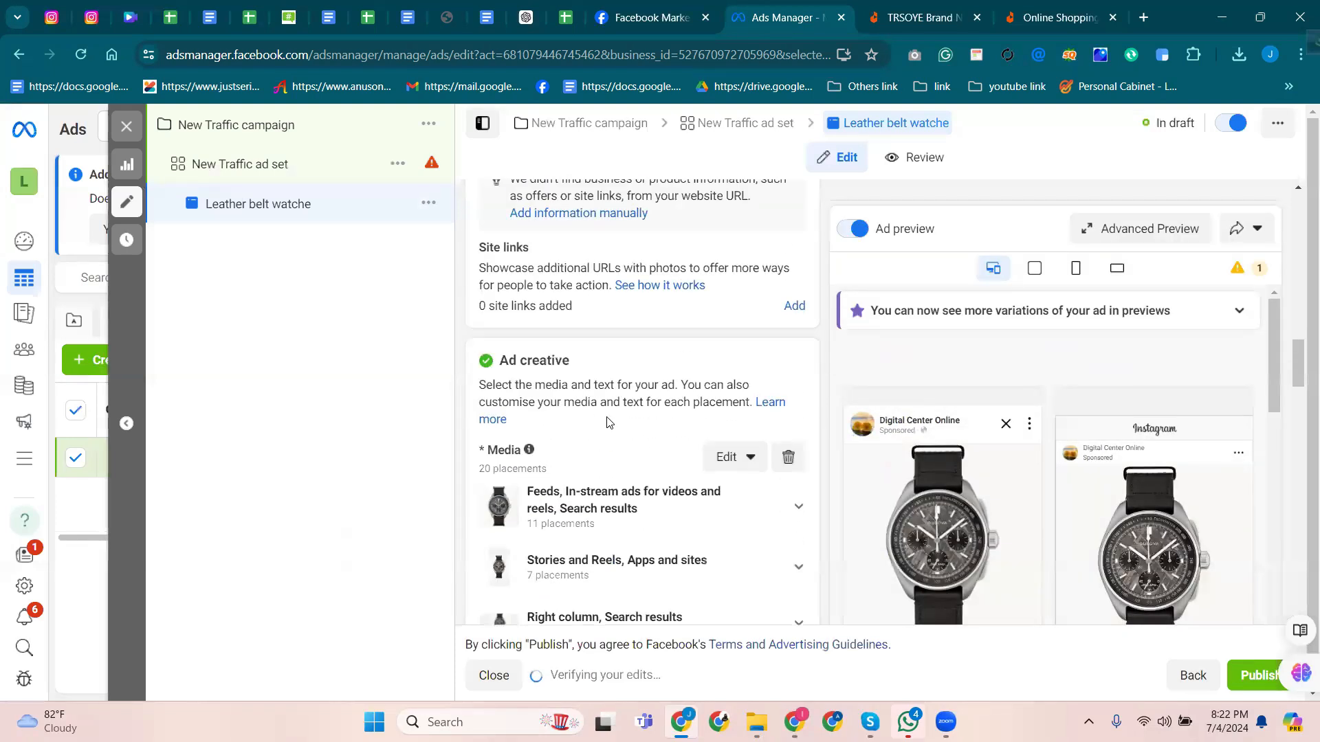
pyautogui.scroll(-2, 585, 418)
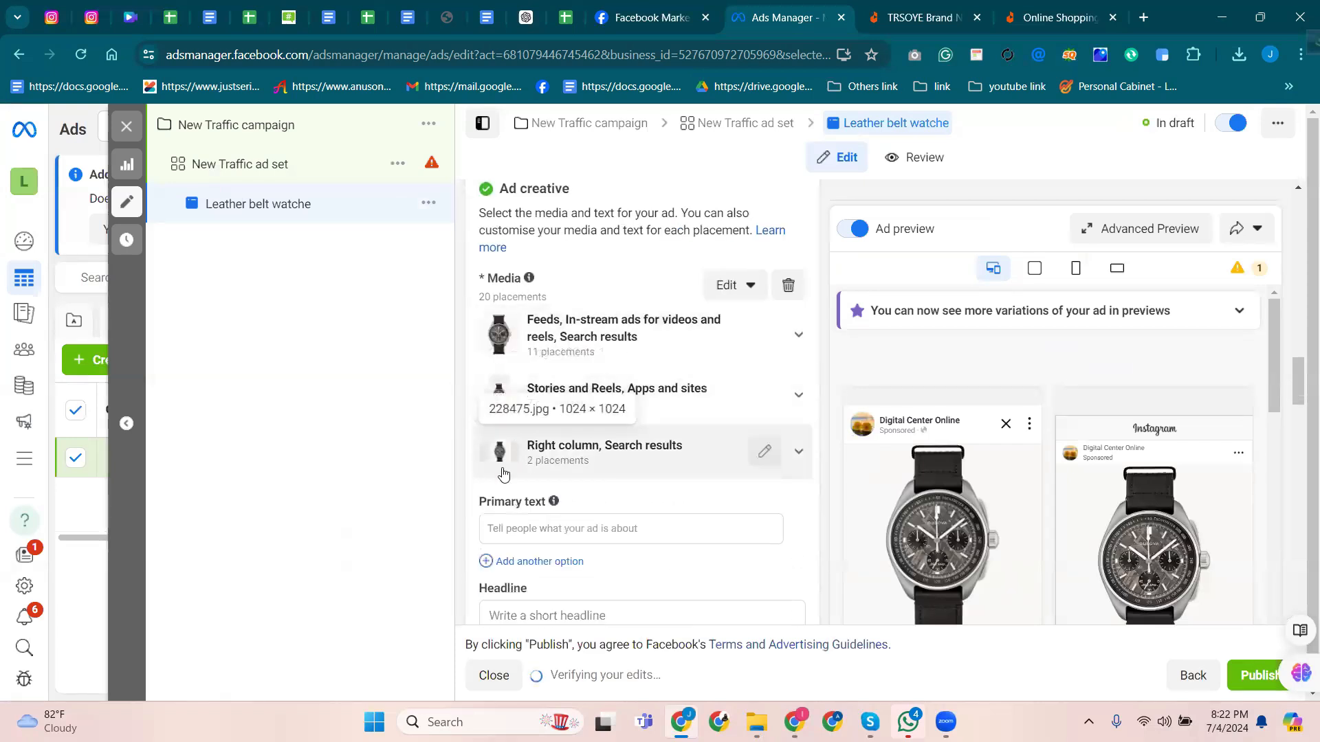
pyautogui.scroll(-1, 504, 473)
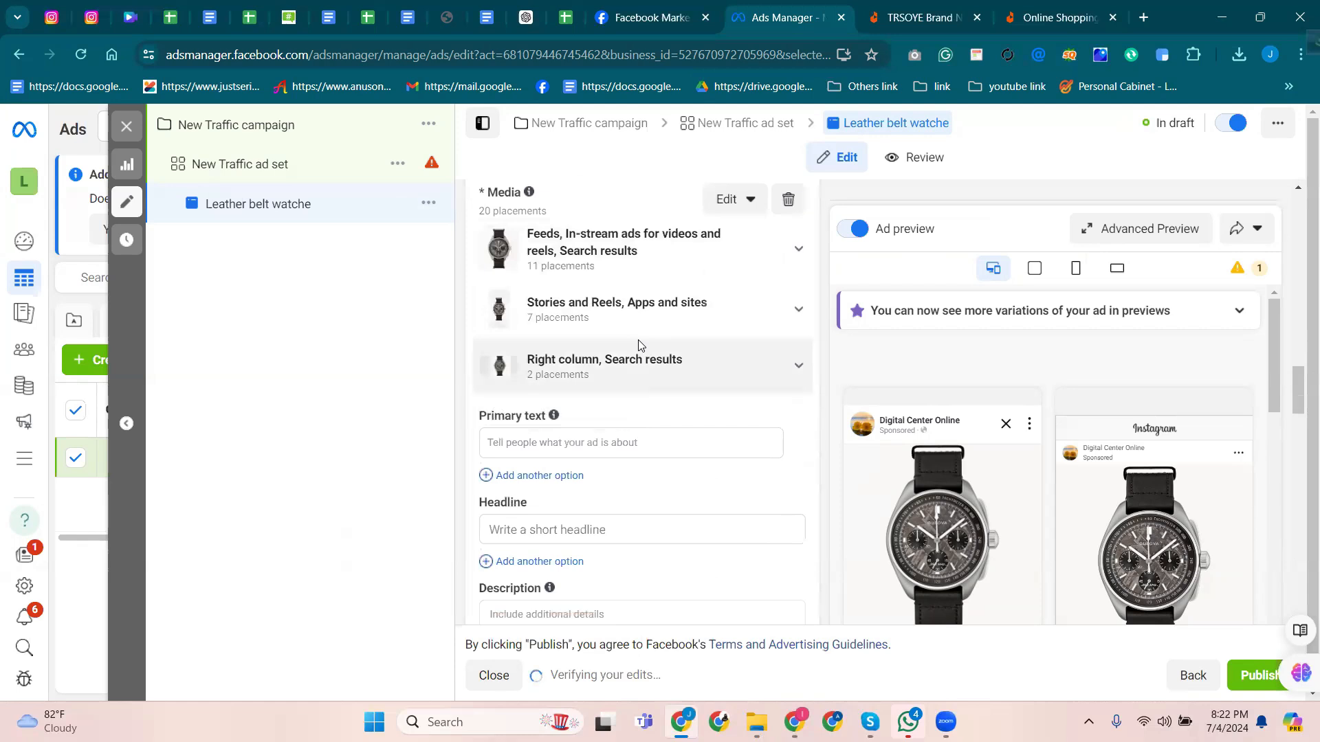
pyautogui.scroll(-2, 535, 434)
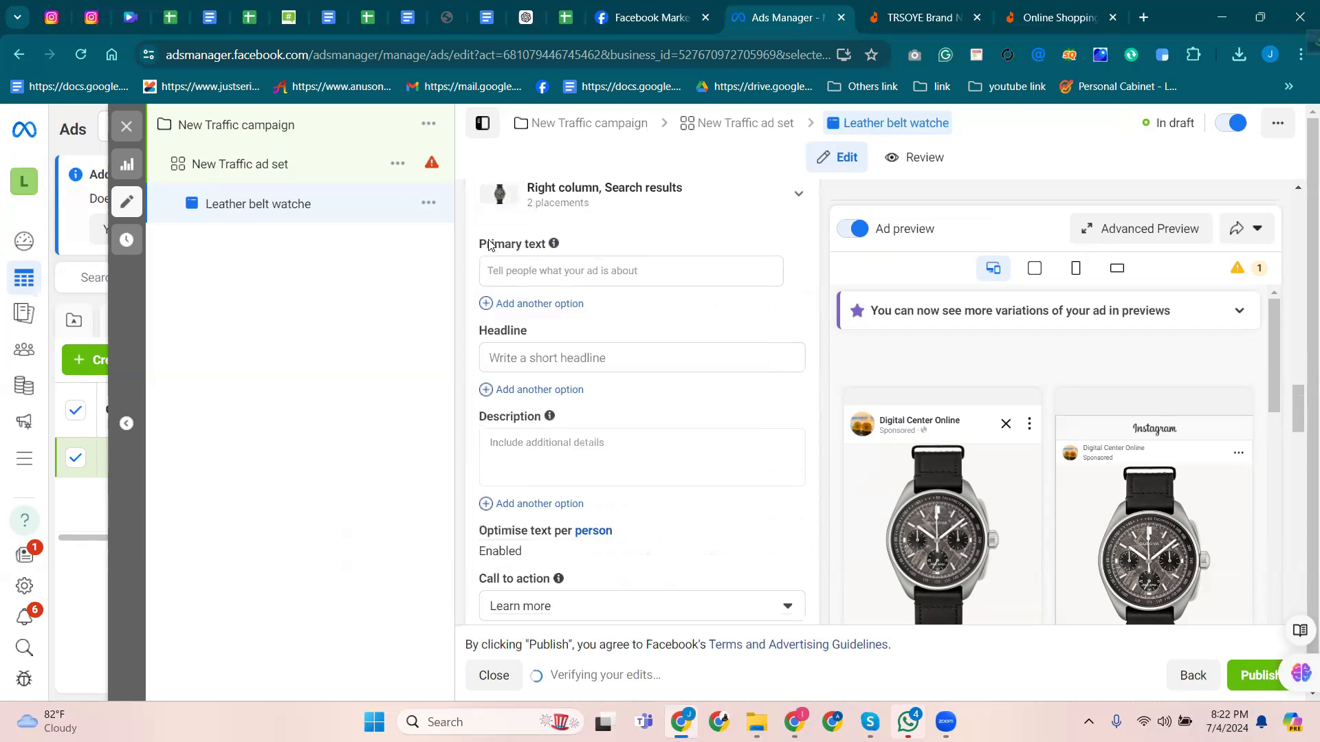
pyautogui.click(530, 270)
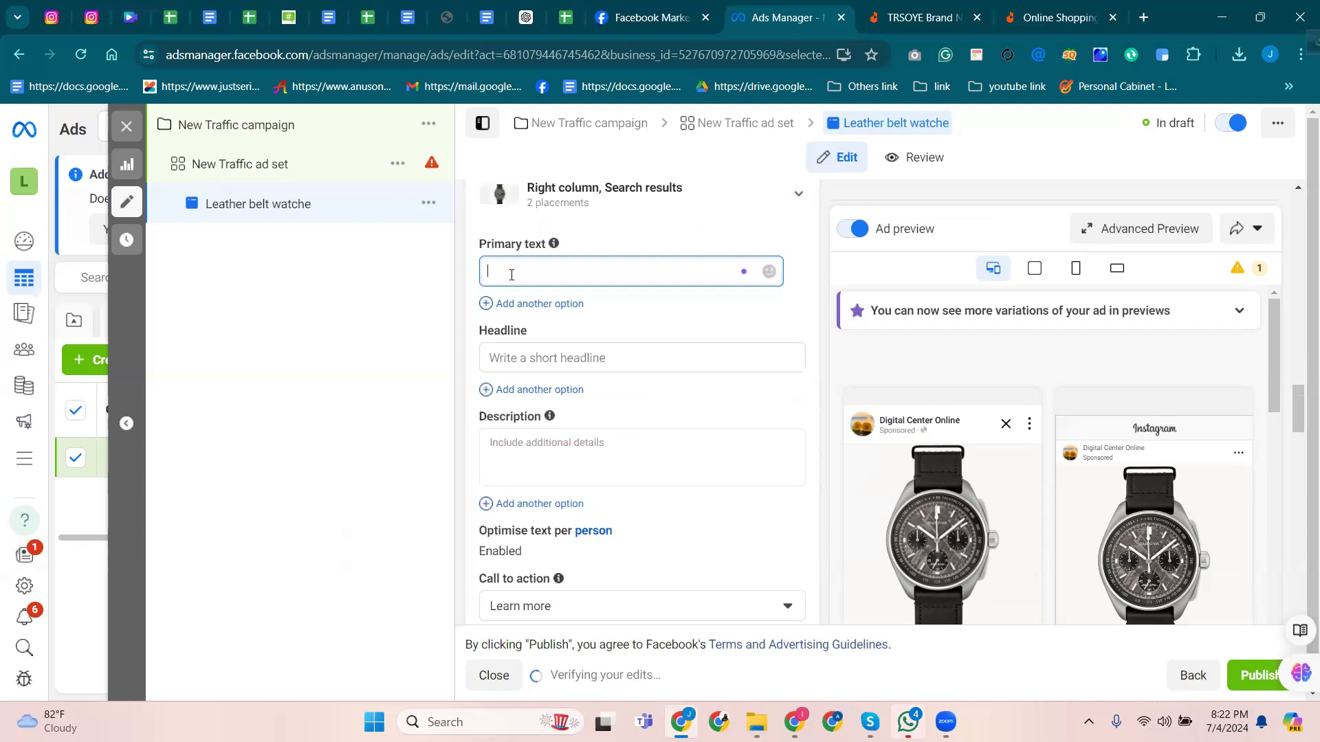
pyautogui.scroll(-1, 917, 563)
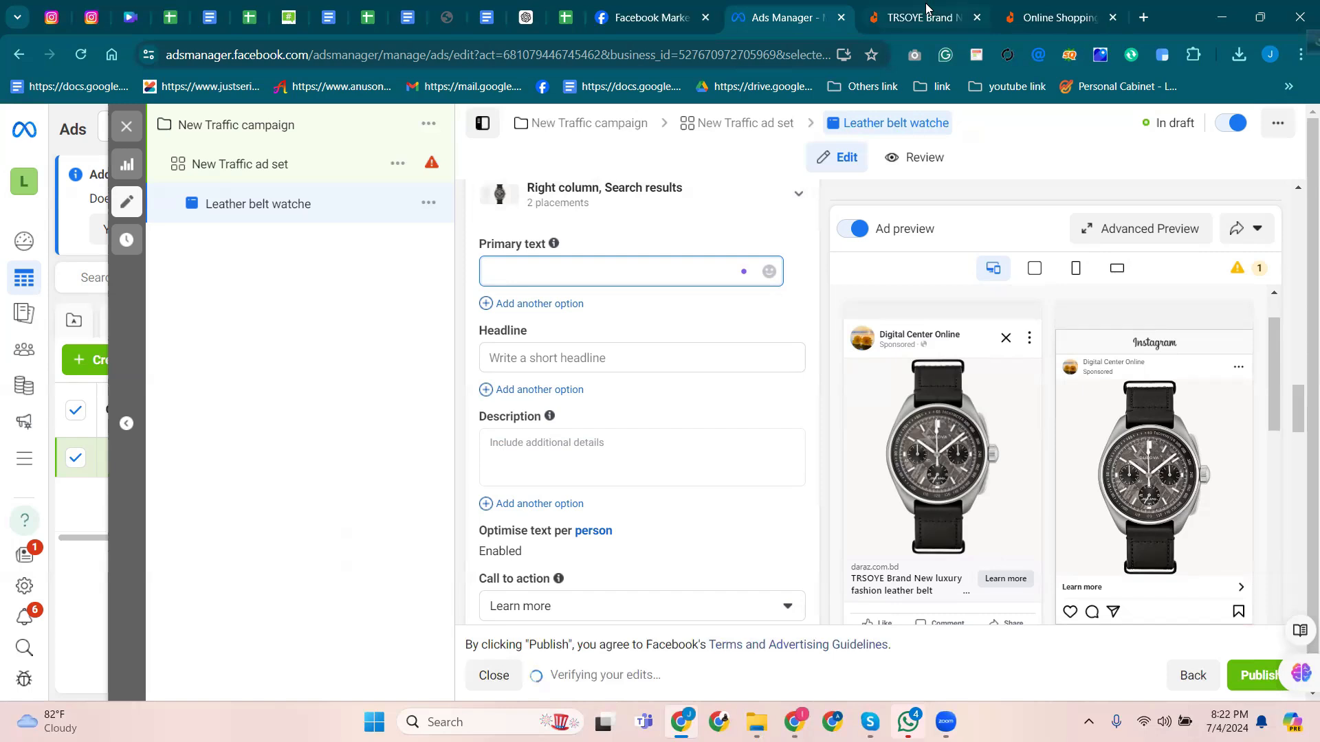
pyautogui.click(1052, 17)
pyautogui.click(920, 17)
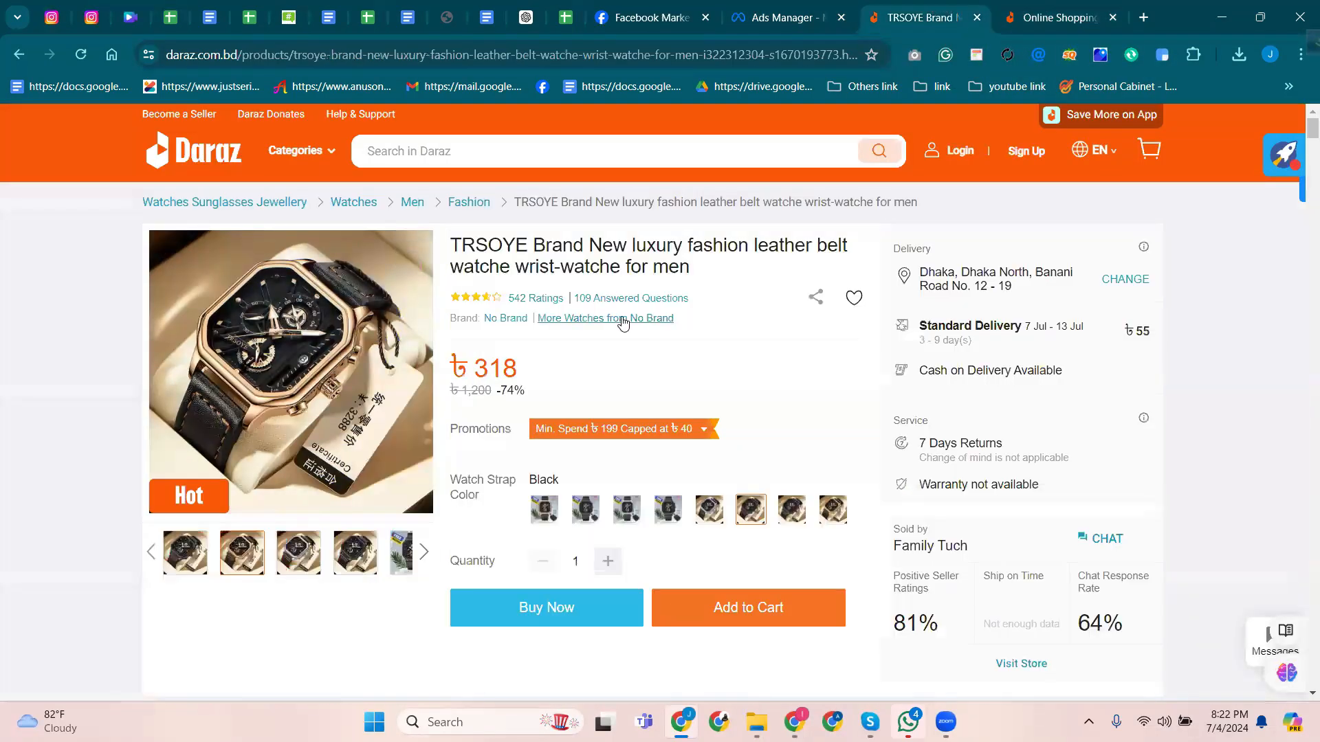
pyautogui.moveTo(694, 270); pyautogui.dragTo(442, 239)
pyautogui.hotkey('ctrl', 'c')
pyautogui.rightClick(480, 256)
pyautogui.click(519, 267)
# Return to Ads Manager and set the primary text to "TRSOYE Brand New luxury fashion leather belt watche wrist-watche for men".
pyautogui.click(715, 15)
pyautogui.click(740, 8)
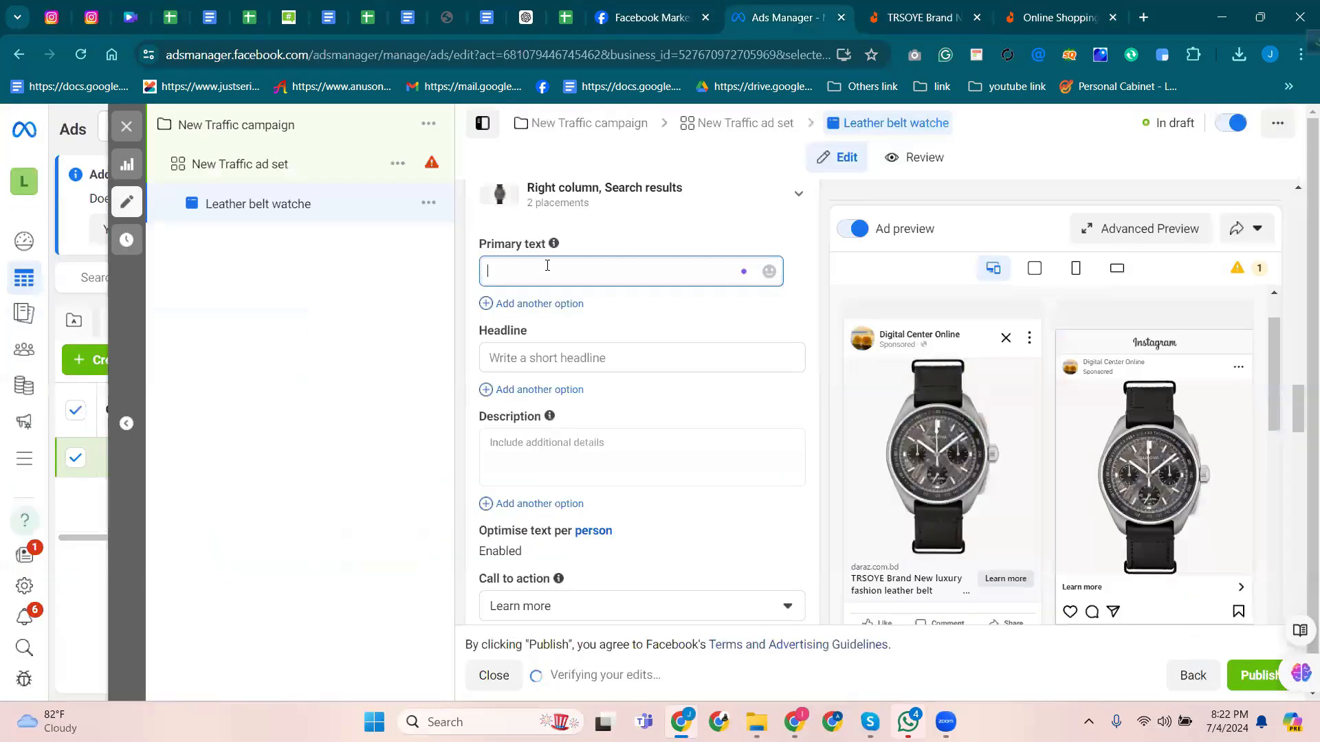
pyautogui.rightClick(547, 267)
pyautogui.click(600, 459)
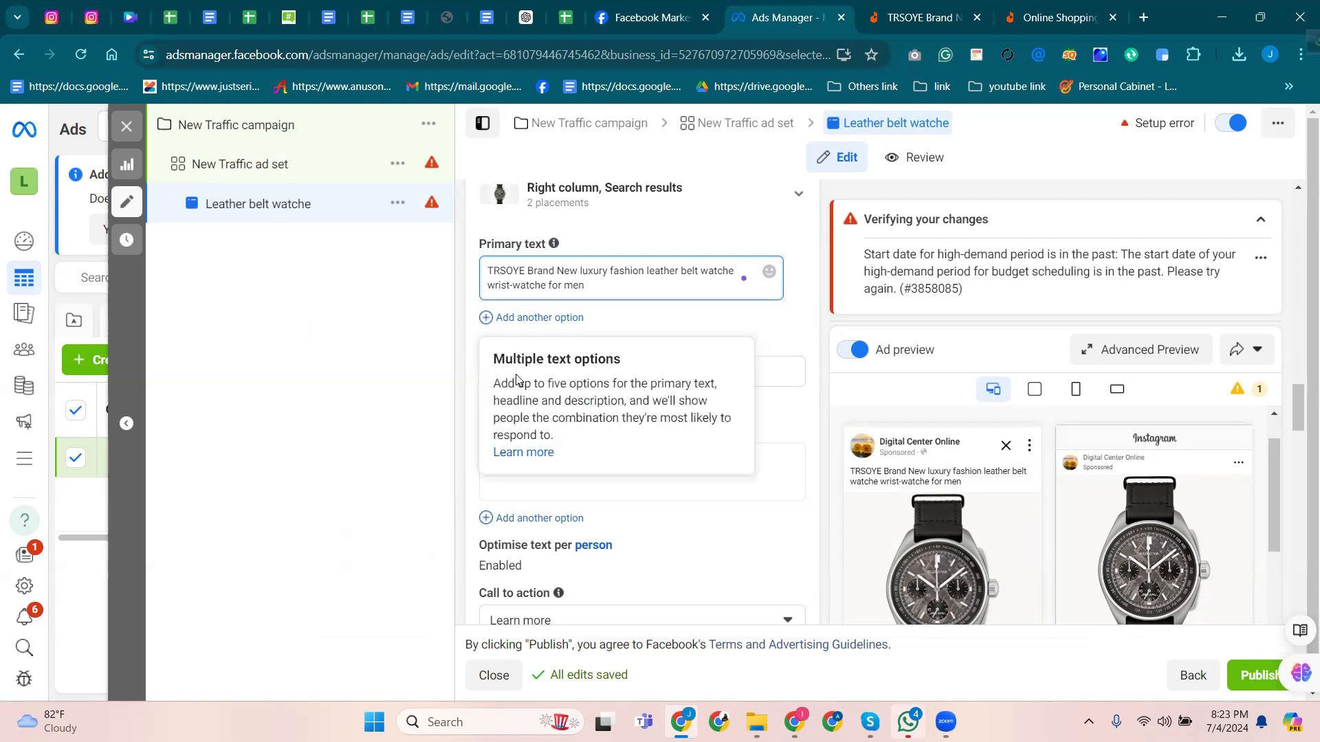
# Copy the words "leather belt watche" from the primary text into the ad's headline.
pyautogui.click(512, 372)
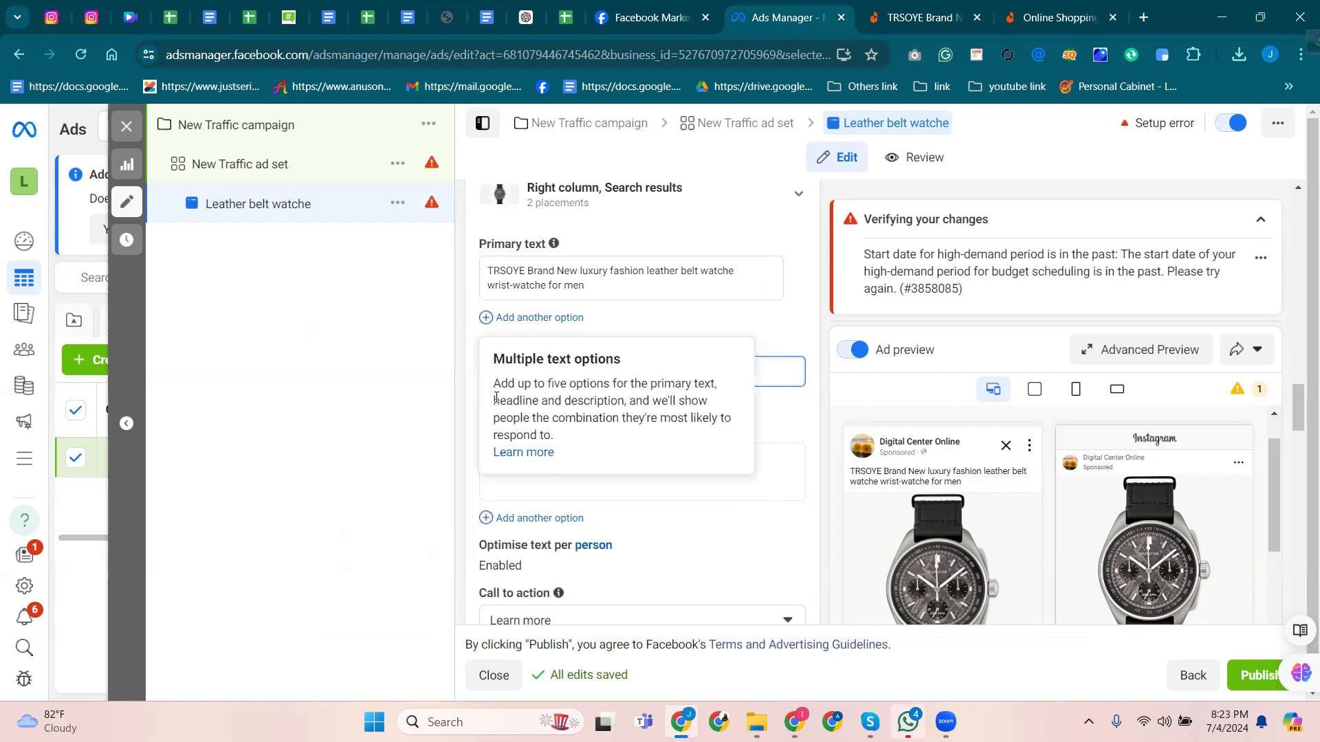
pyautogui.click(489, 268)
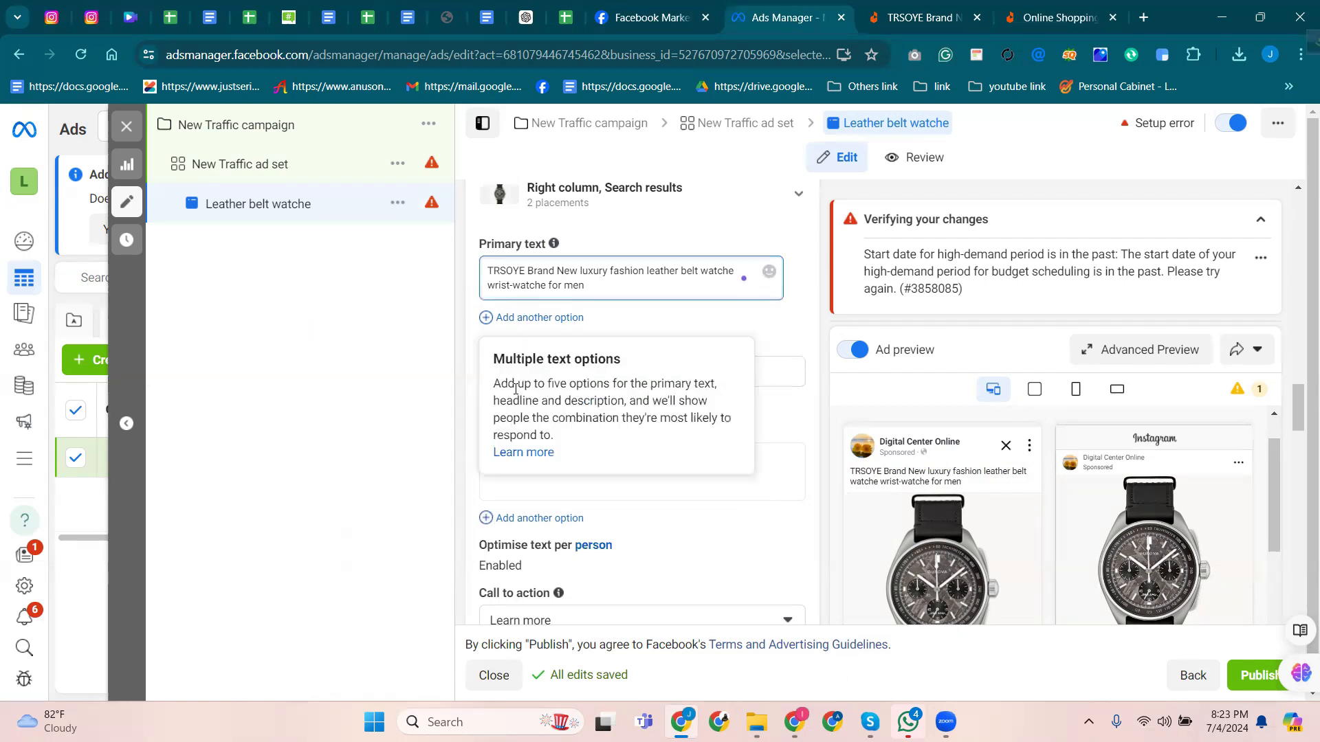
pyautogui.click(780, 369)
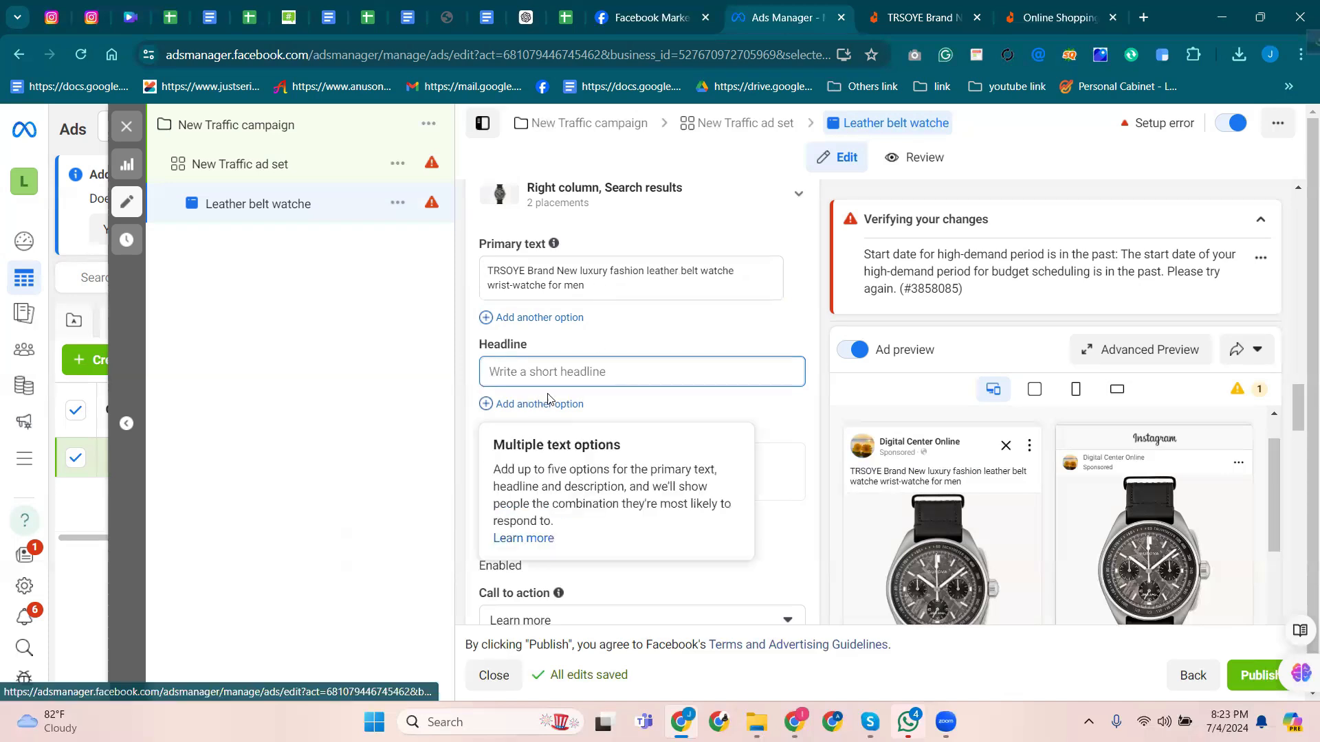
pyautogui.moveTo(647, 272); pyautogui.dragTo(734, 270)
pyautogui.hotkey('ctrl', 'c')
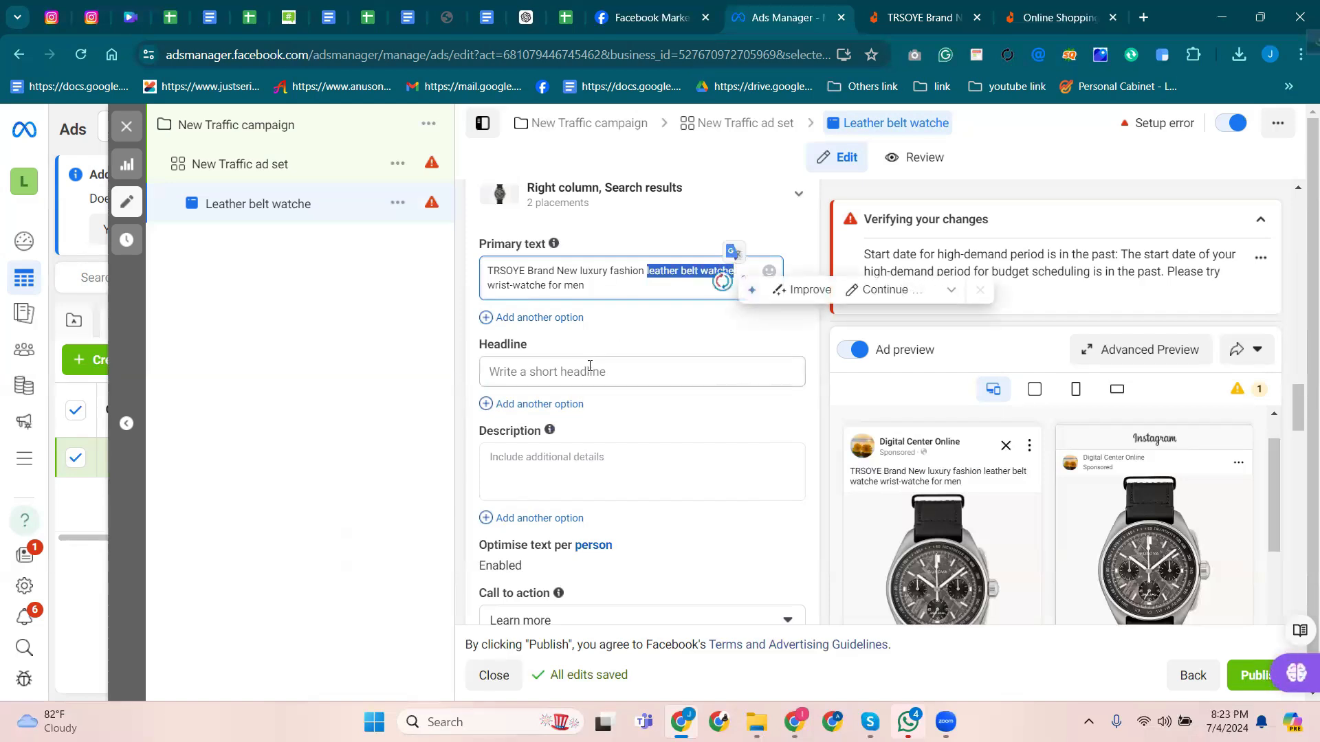
pyautogui.click(589, 366)
pyautogui.hotkey('ctrl', 'v')
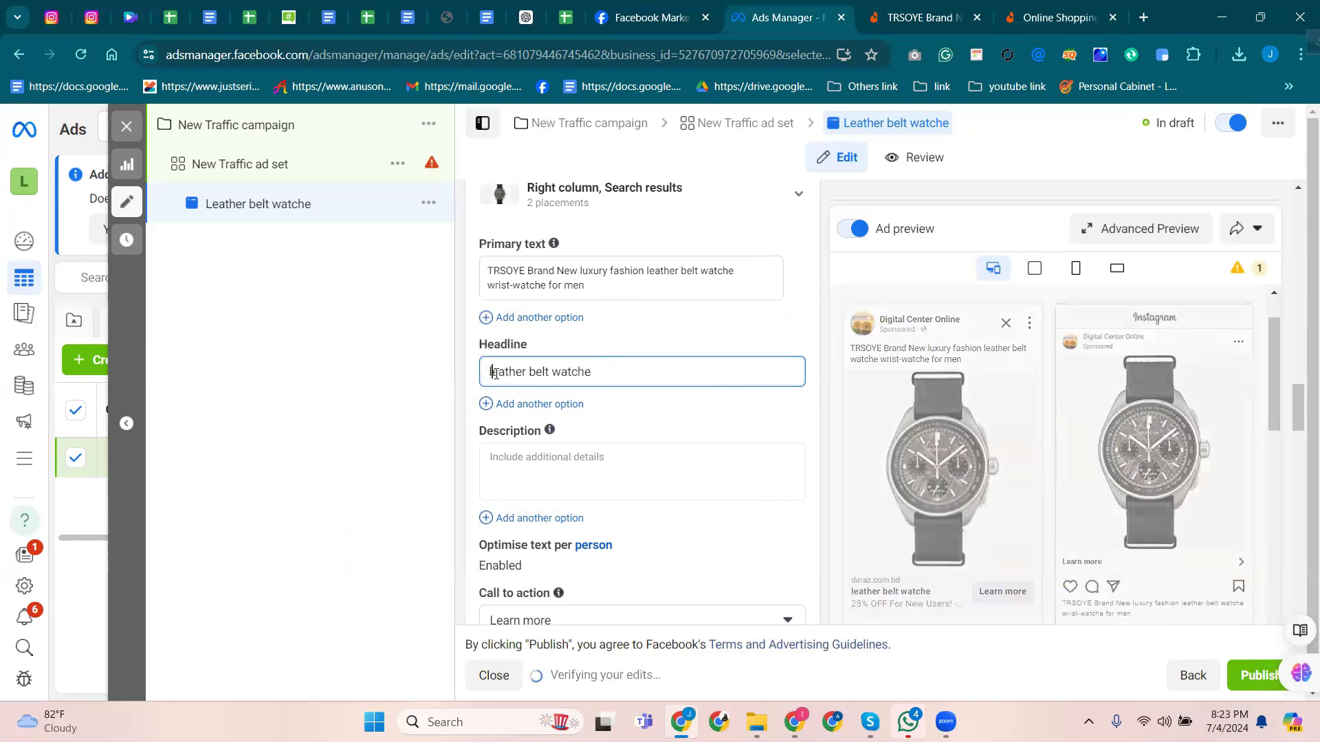
# Capitalise each word of the headline to read "Leather Belt Watche" and check the ad text in the preview.
pyautogui.click(495, 373)
pyautogui.press('BackSpace')
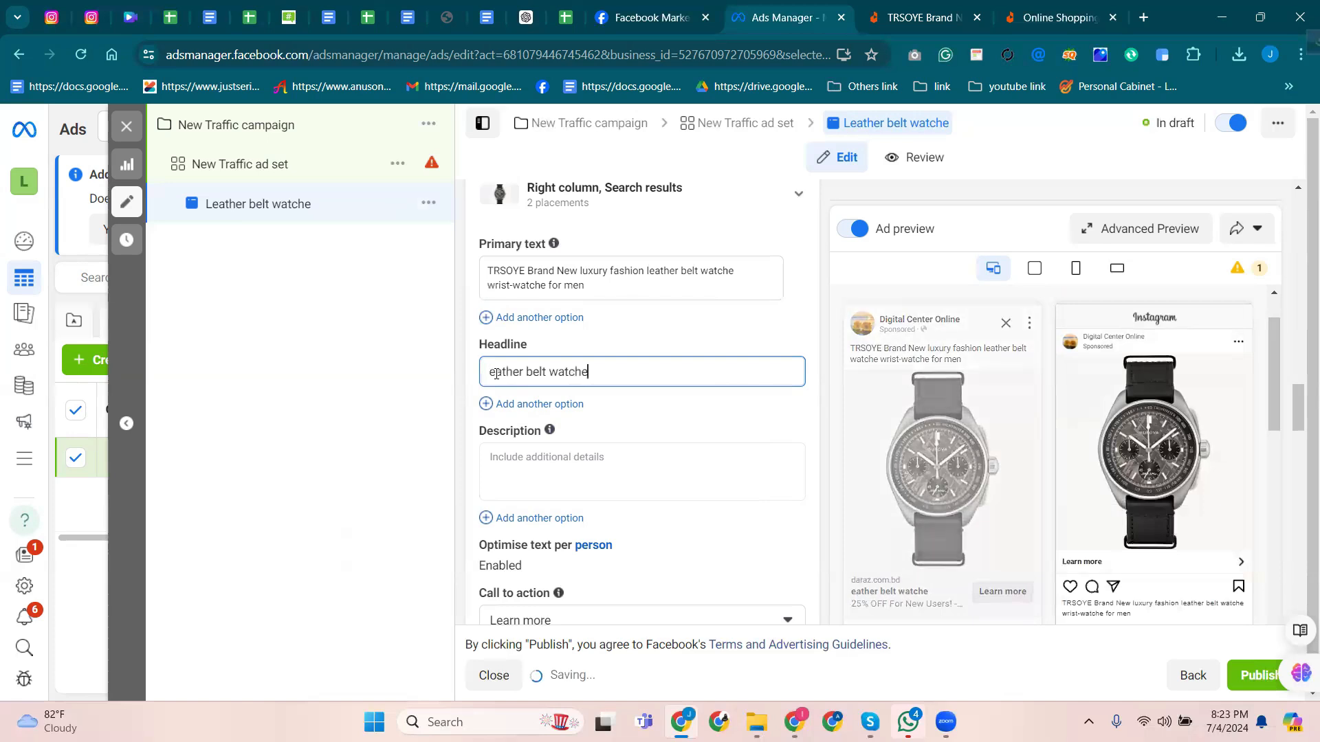
pyautogui.write('L')
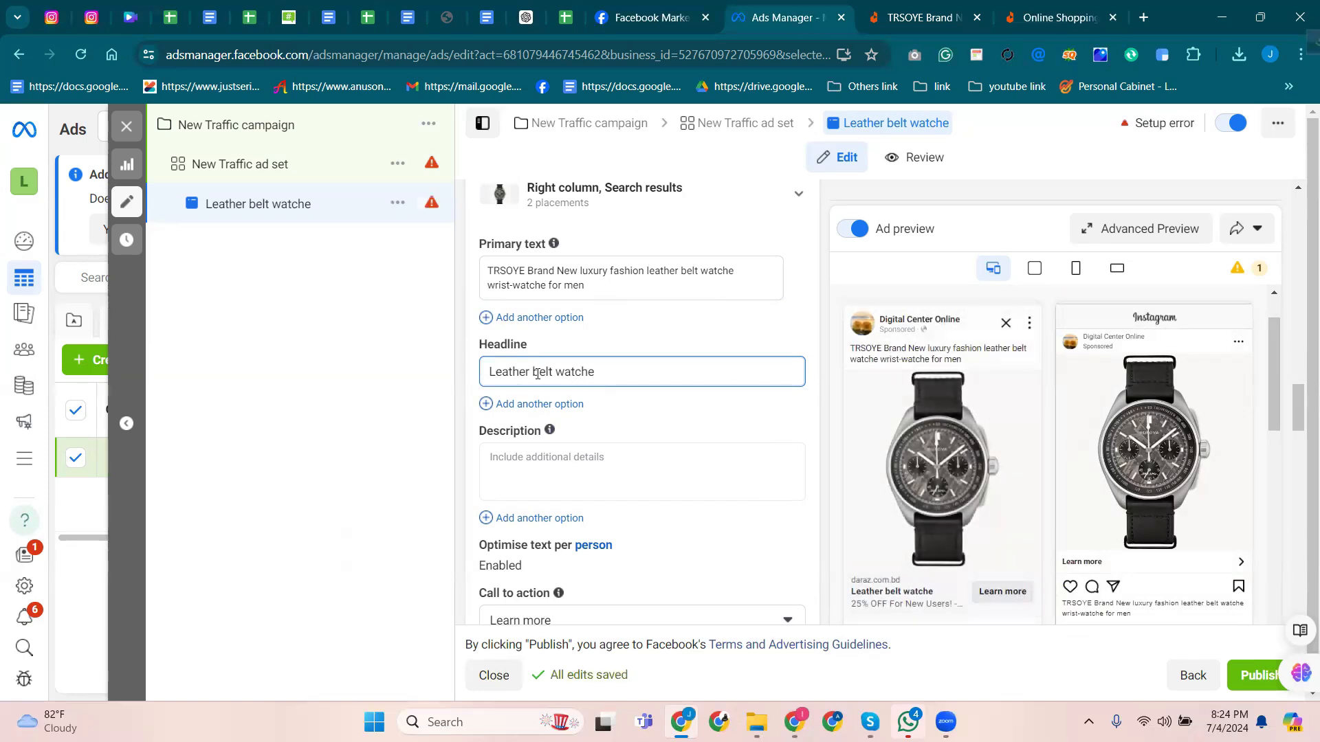
pyautogui.click(537, 373)
pyautogui.press('BackSpace')
pyautogui.write('B')
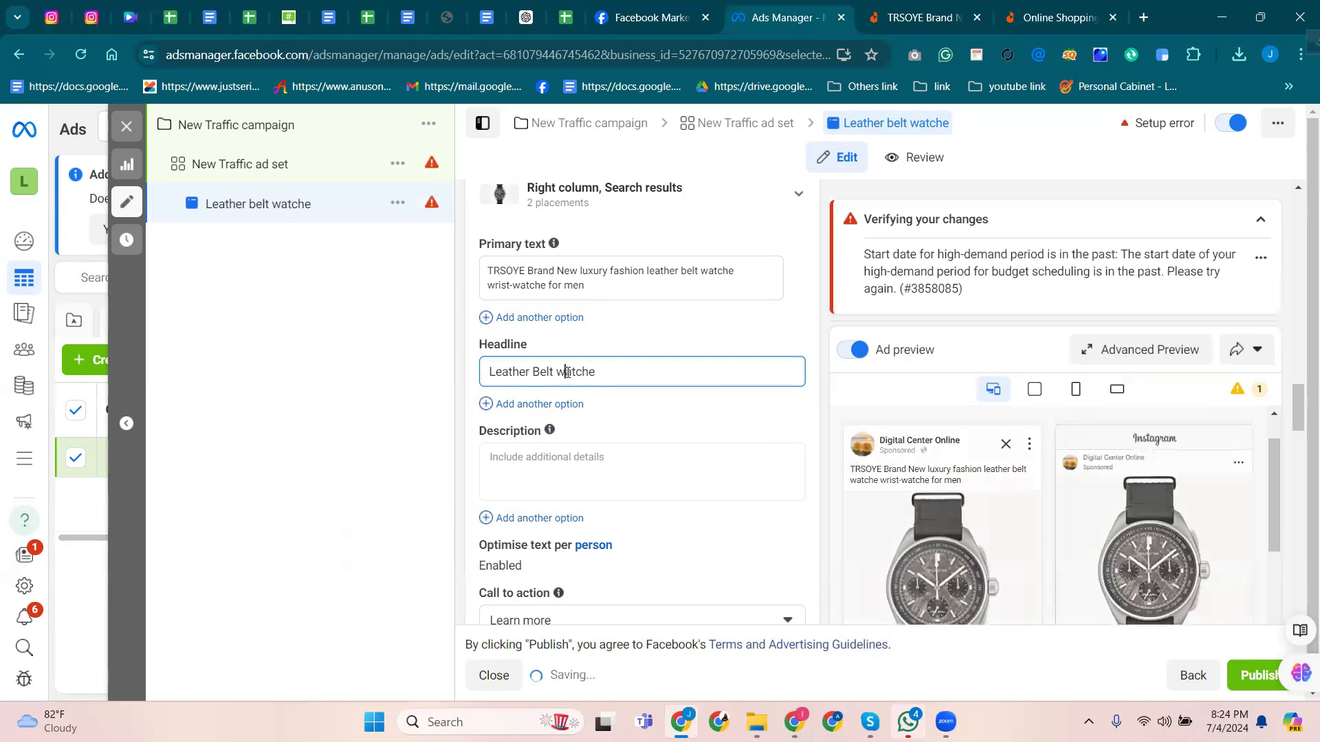
pyautogui.click(569, 372)
pyautogui.press('BackSpace')
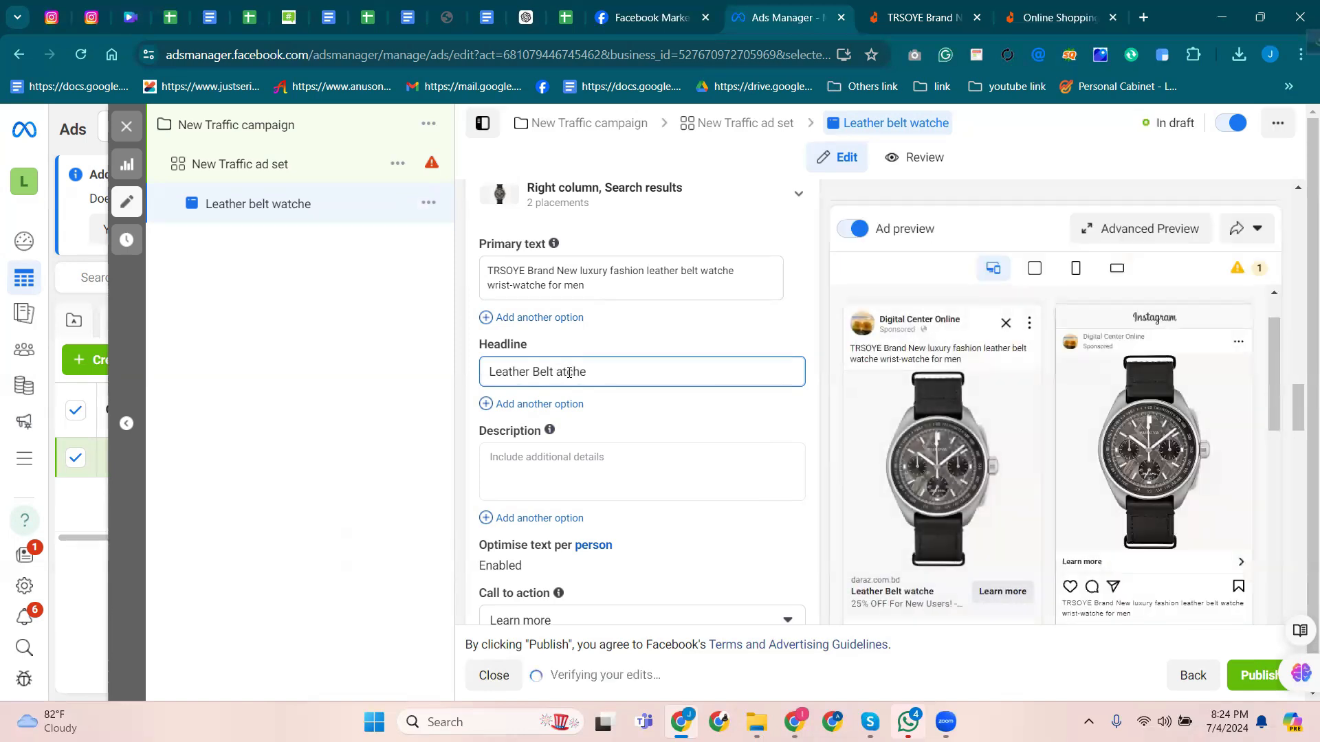
pyautogui.write('W')
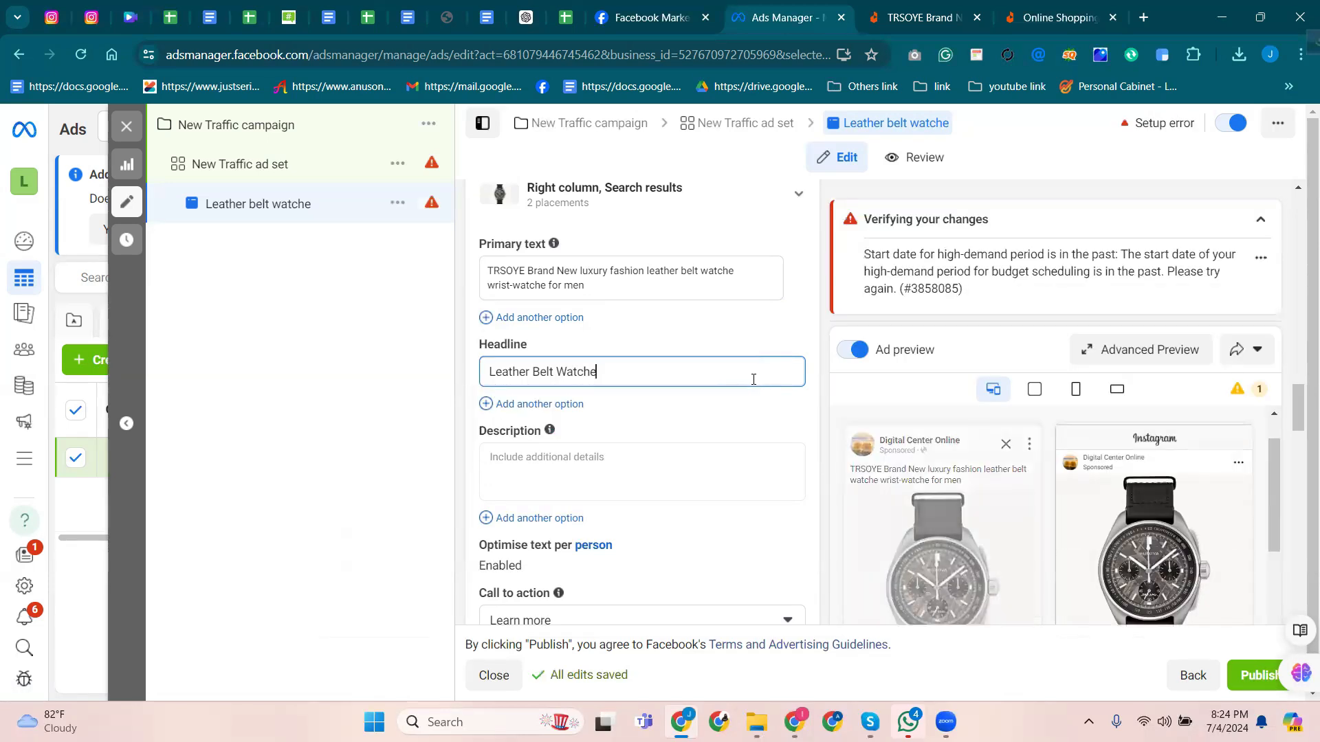
pyautogui.scroll(-2, 1004, 426)
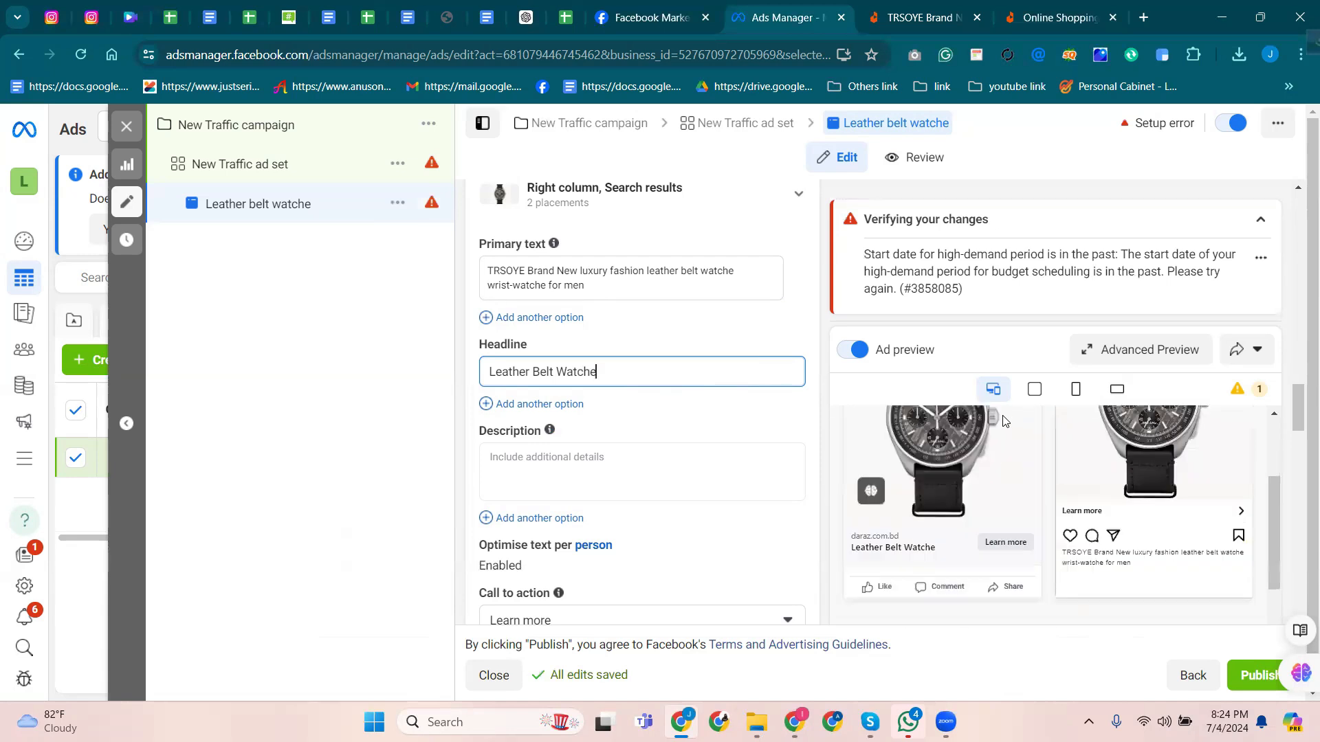
pyautogui.scroll(2, 949, 485)
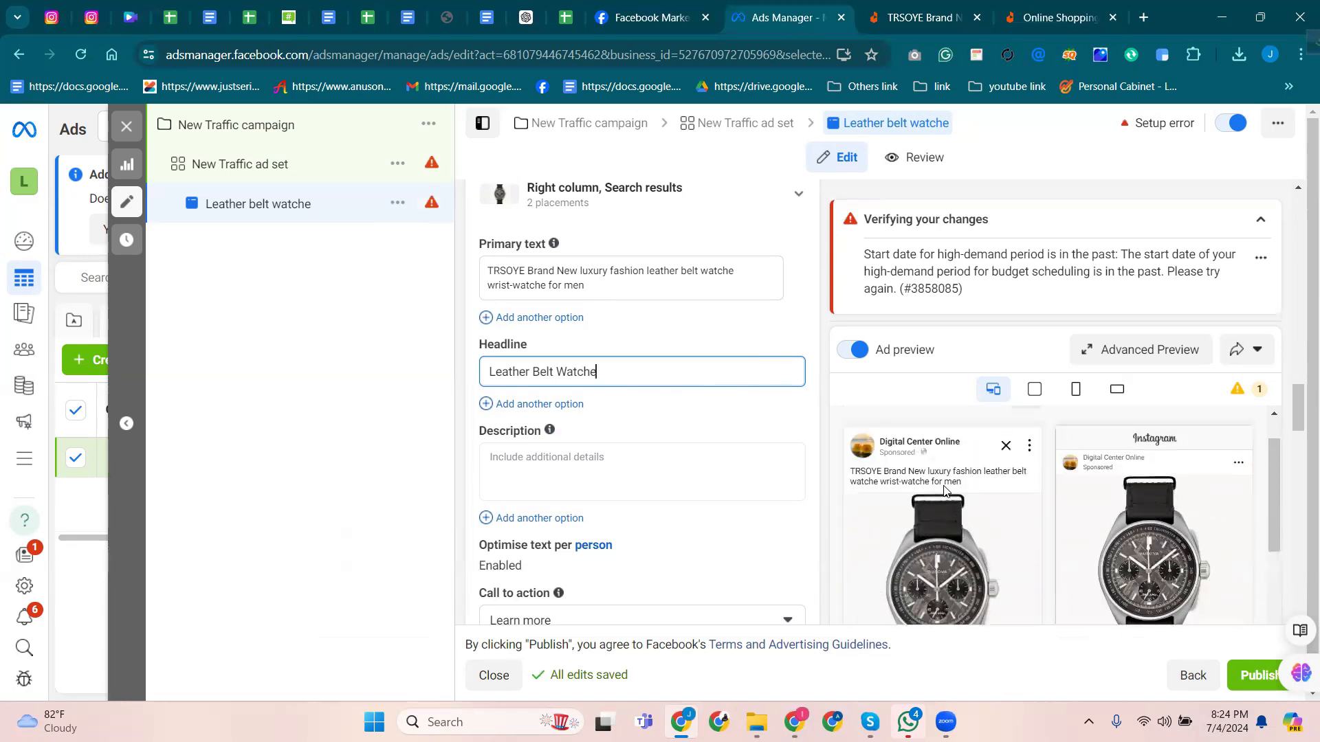
pyautogui.scroll(-2, 943, 488)
pyautogui.click(597, 279)
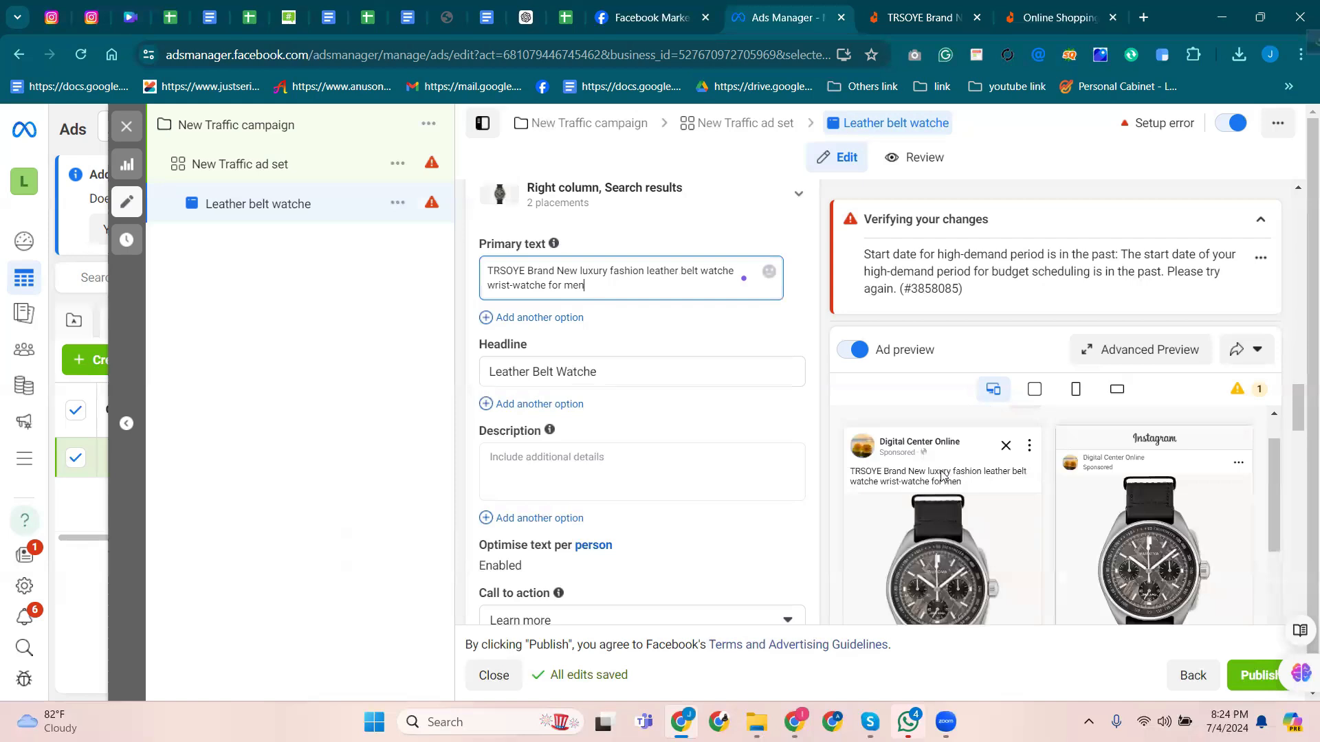
# Fill the ad description with the Daraz listing's product details, from the "Product details of TRSOYE" heading through "Case Thickness: 10mm".
pyautogui.scroll(-3, 681, 467)
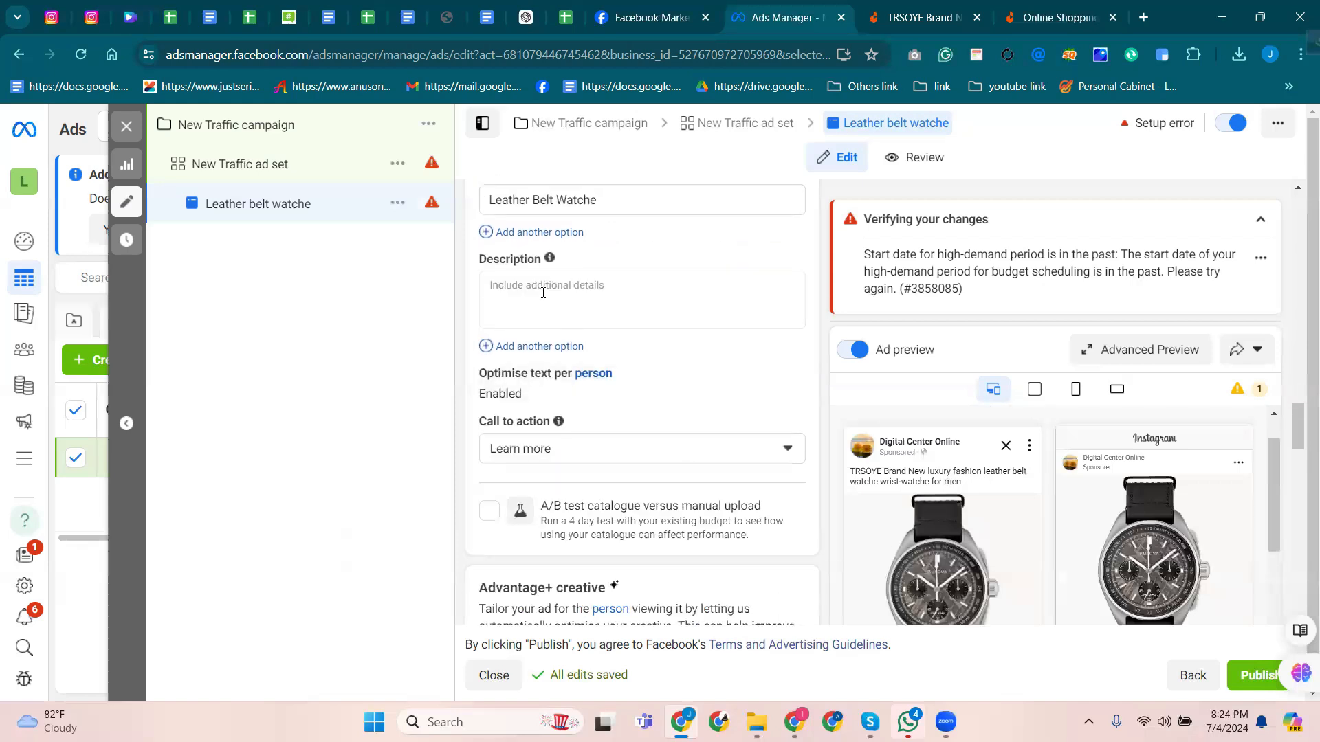
pyautogui.click(530, 290)
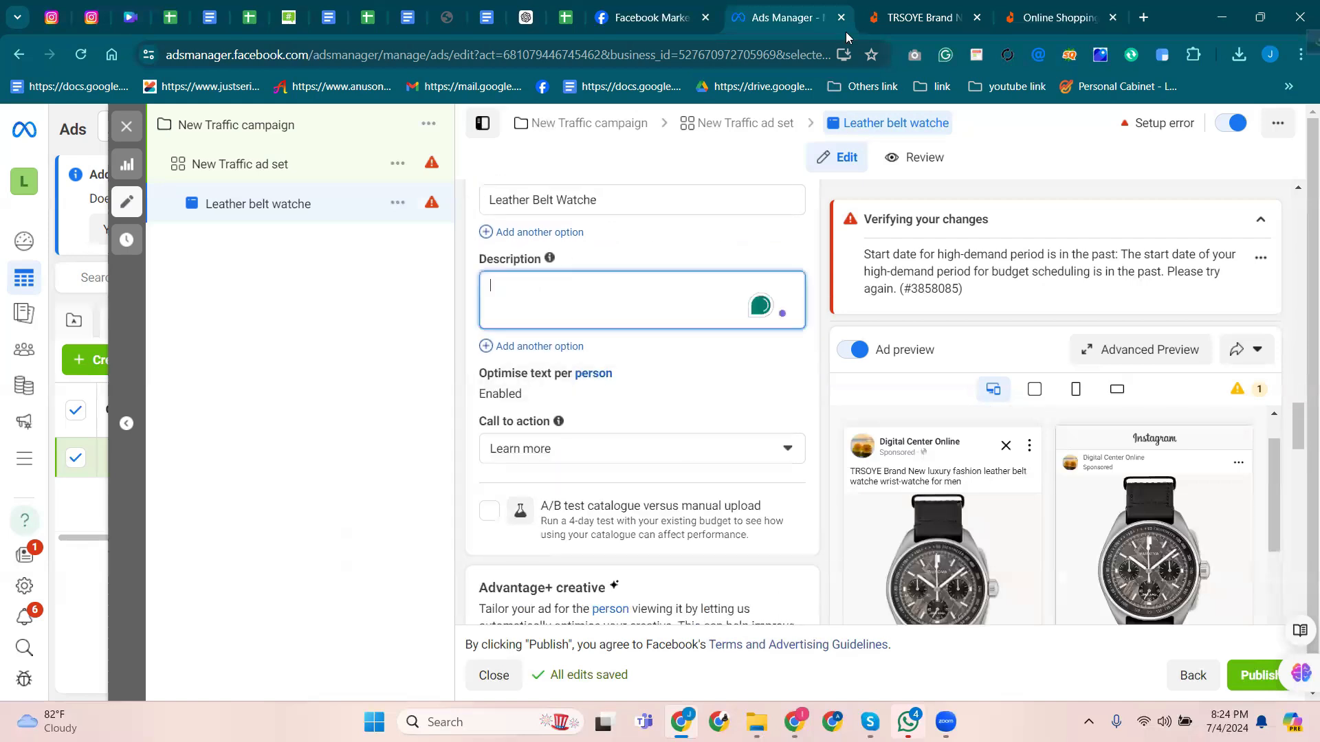
pyautogui.click(899, 5)
pyautogui.scroll(-6, 624, 509)
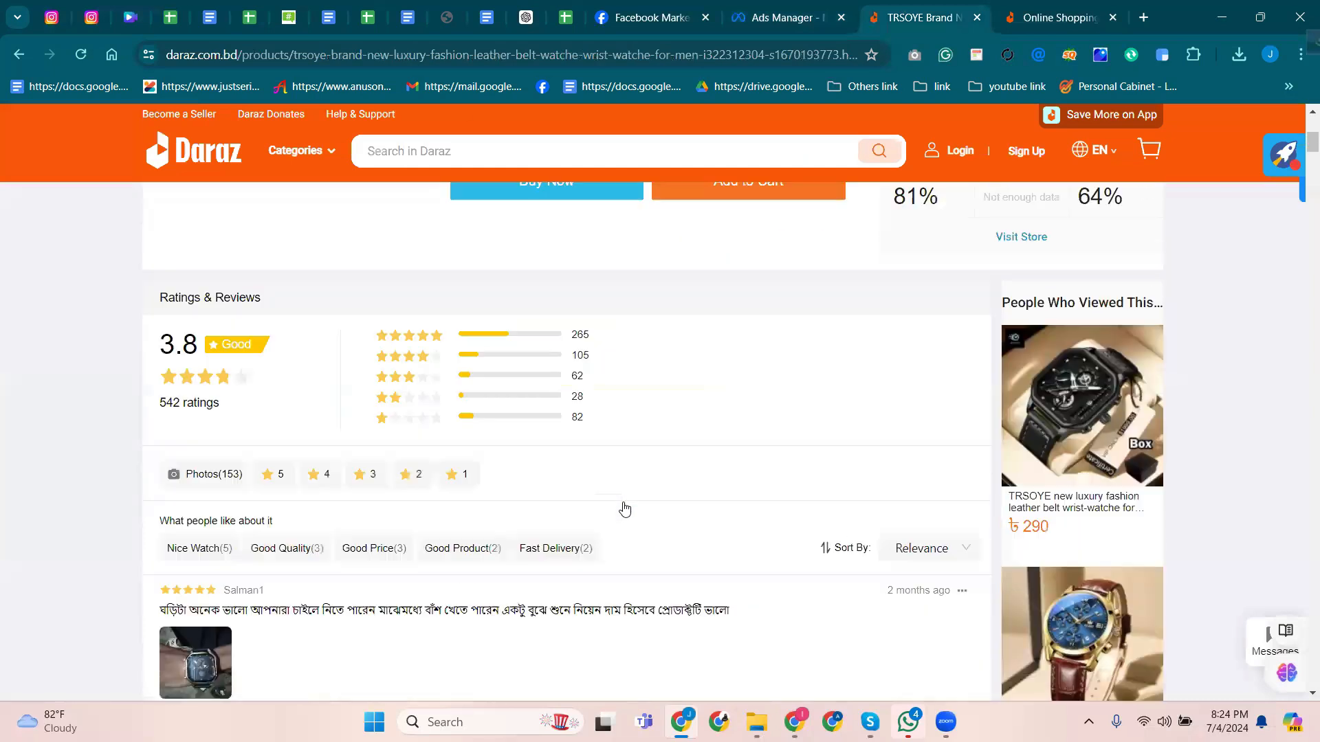
pyautogui.scroll(-13, 624, 509)
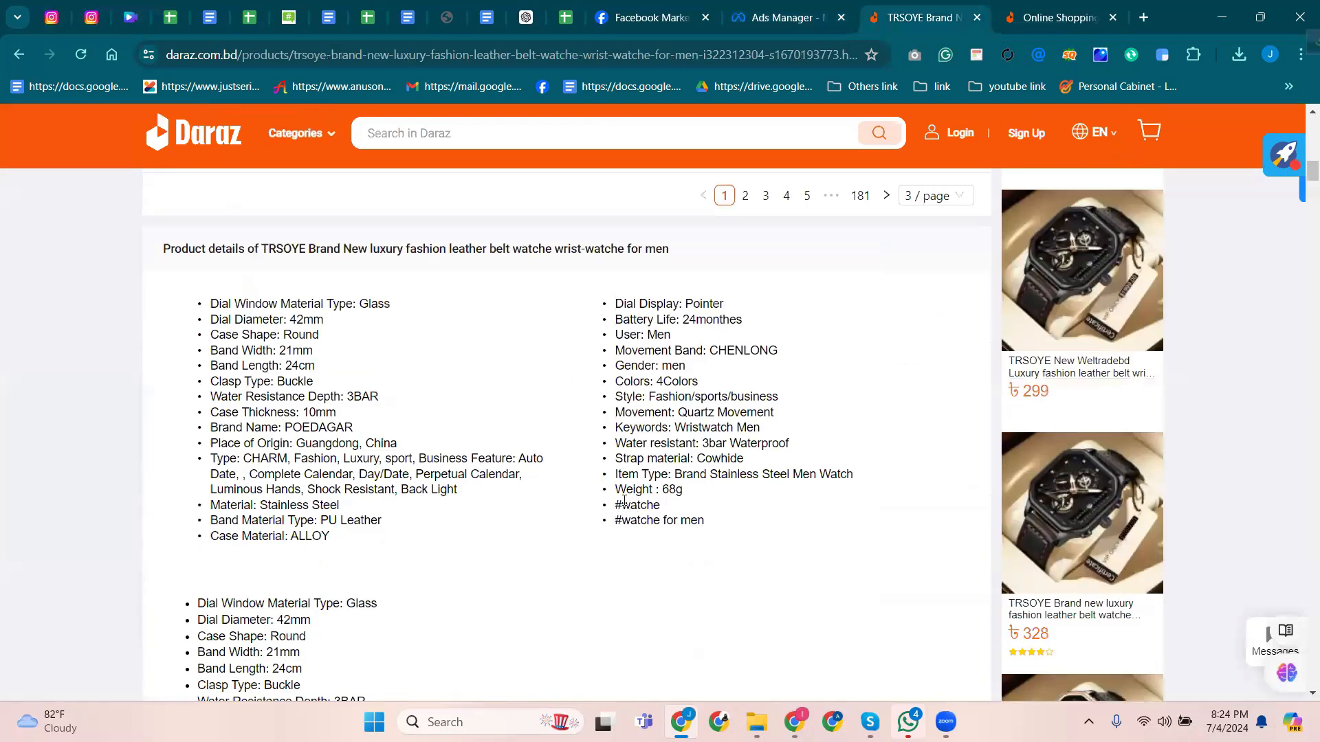
pyautogui.scroll(-3, 230, 358)
pyautogui.scroll(3, 220, 328)
pyautogui.moveTo(166, 249); pyautogui.dragTo(345, 416)
pyautogui.rightClick(344, 413)
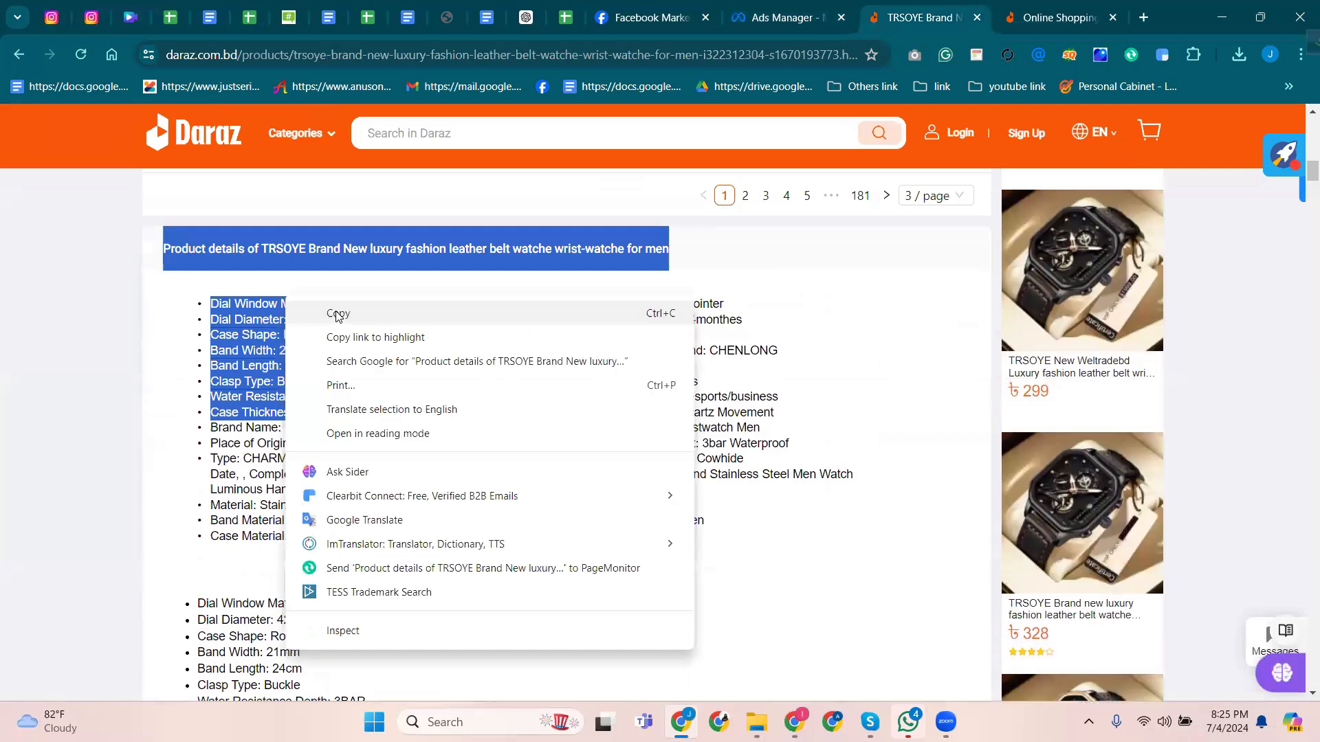
pyautogui.click(338, 313)
pyautogui.hotkey('ctrl', 'shift', 'Tab')
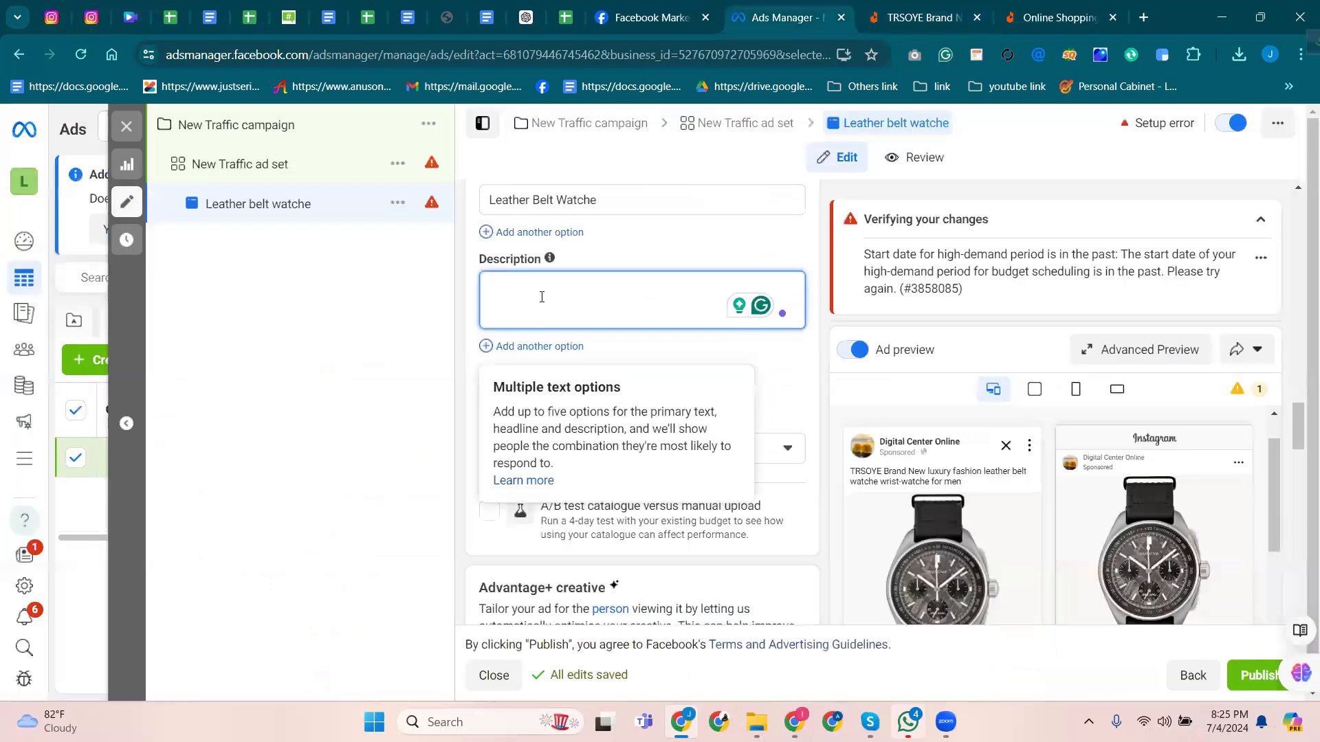
pyautogui.hotkey('ctrl', 'v')
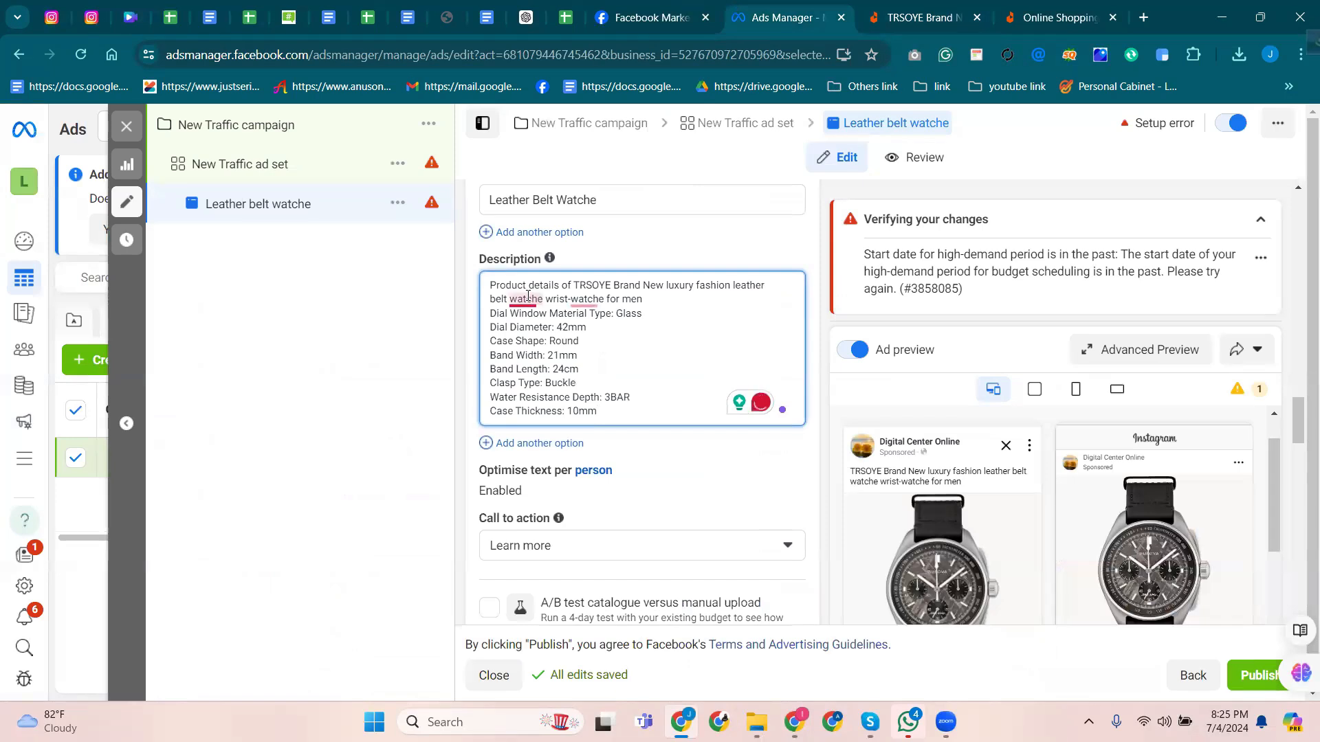
# Review the Facebook and Instagram ad previews, then the primary text, headline, description, extra text options and call to action settings.
pyautogui.scroll(-2, 1022, 497)
pyautogui.scroll(-5, 954, 535)
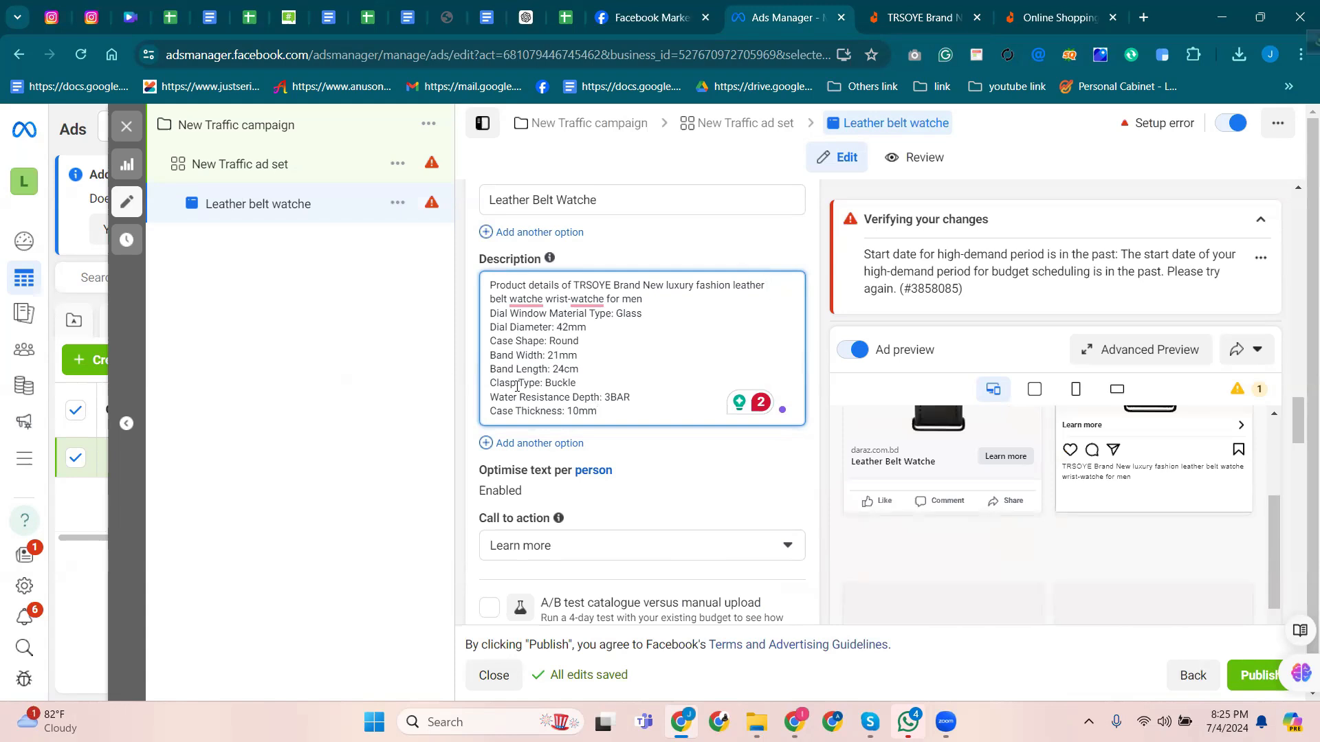
pyautogui.scroll(5, 921, 461)
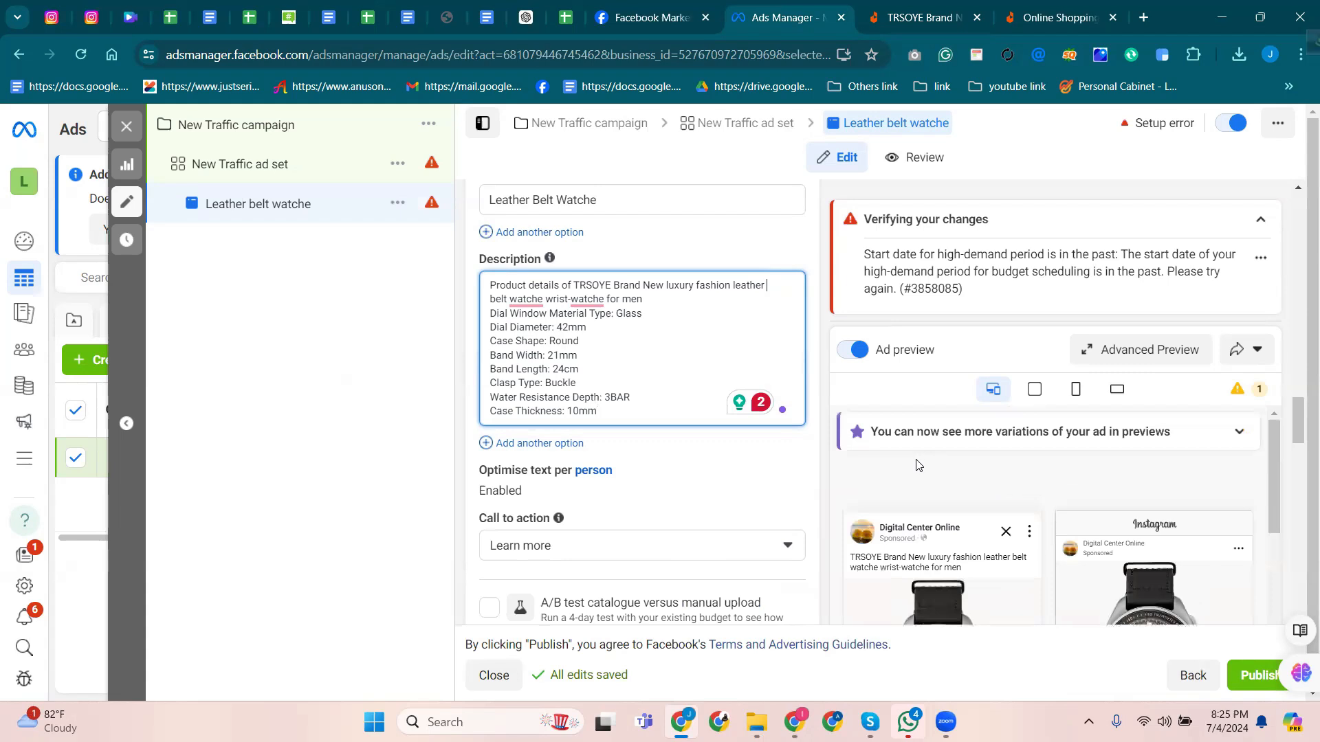
pyautogui.scroll(-1, 916, 462)
pyautogui.scroll(-3, 917, 465)
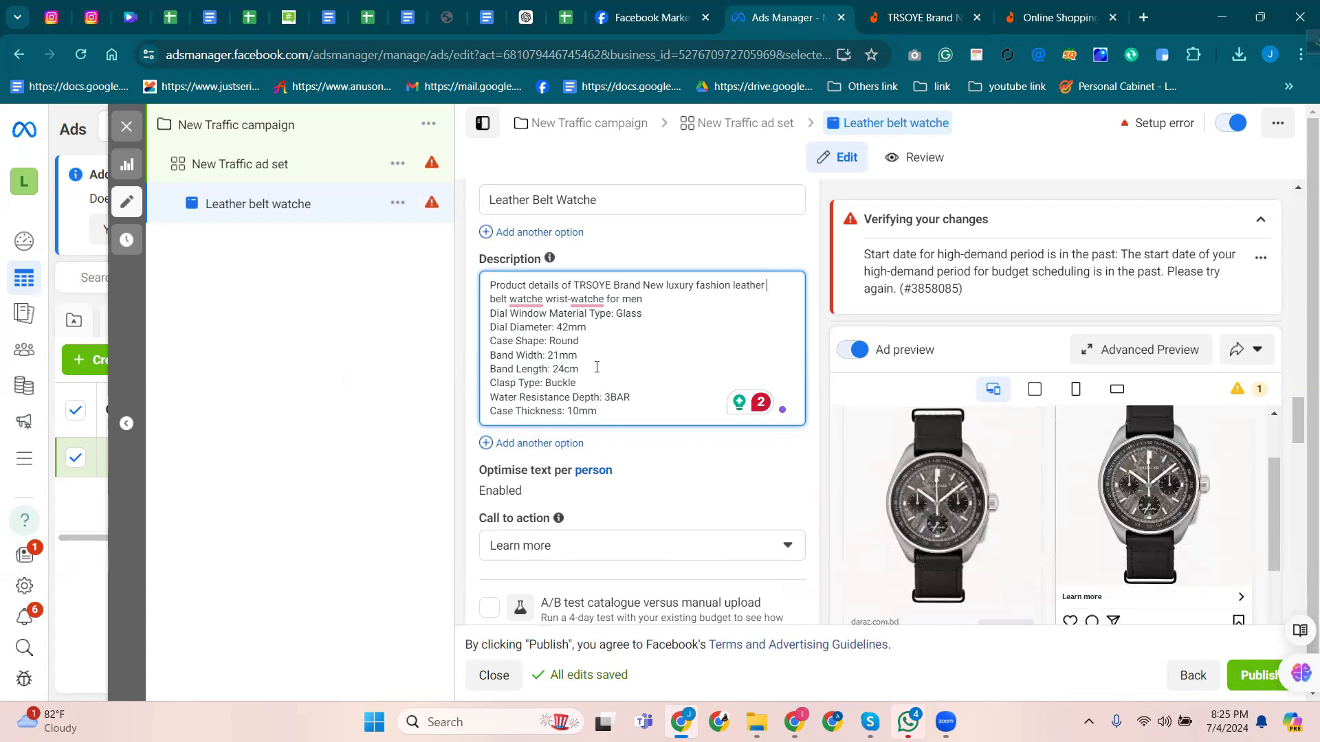
pyautogui.scroll(-3, 596, 368)
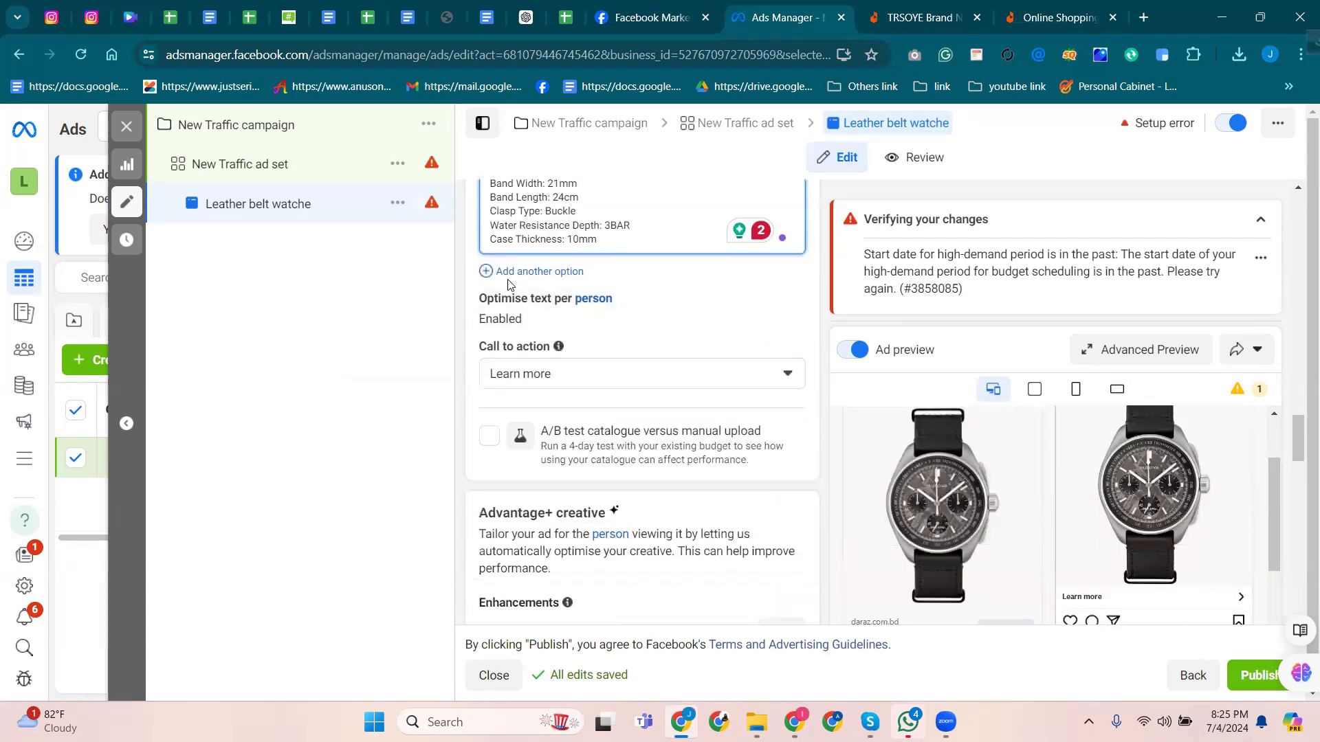
pyautogui.moveTo(581, 275)
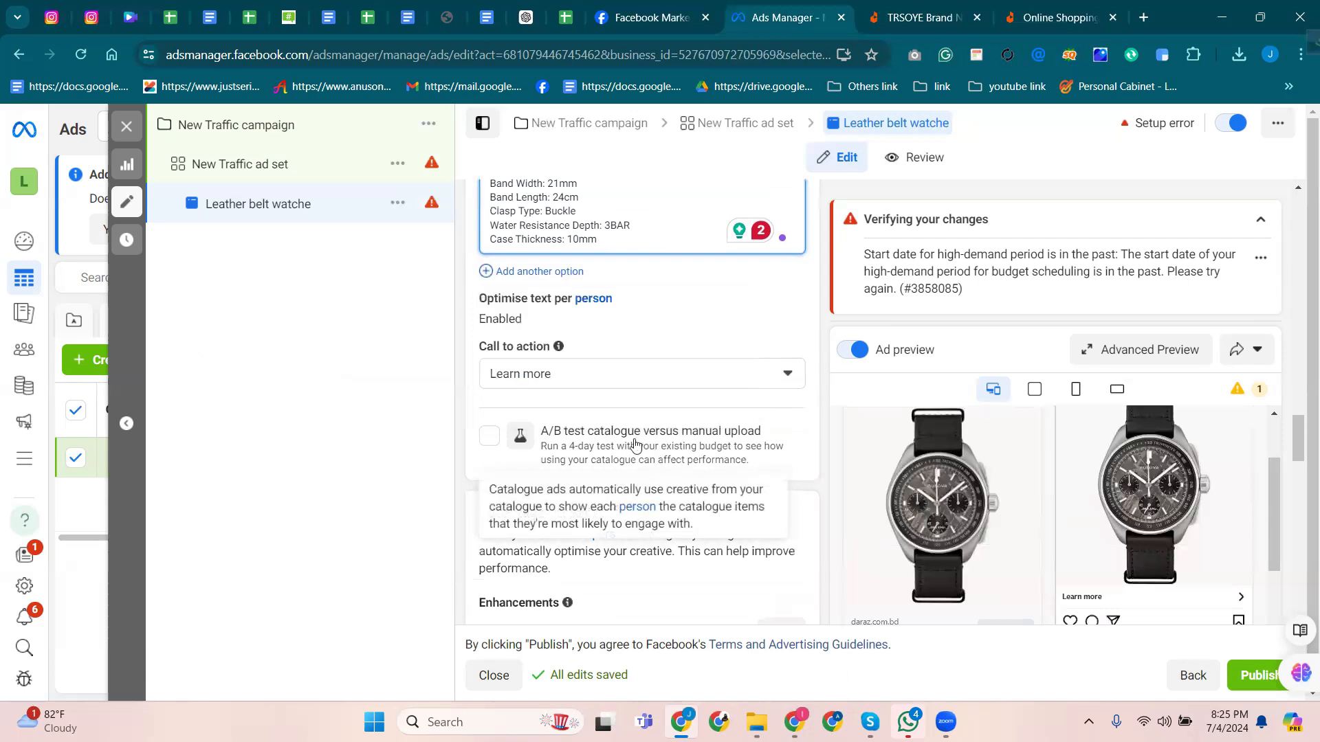
pyautogui.scroll(2, 551, 348)
pyautogui.scroll(2, 551, 348)
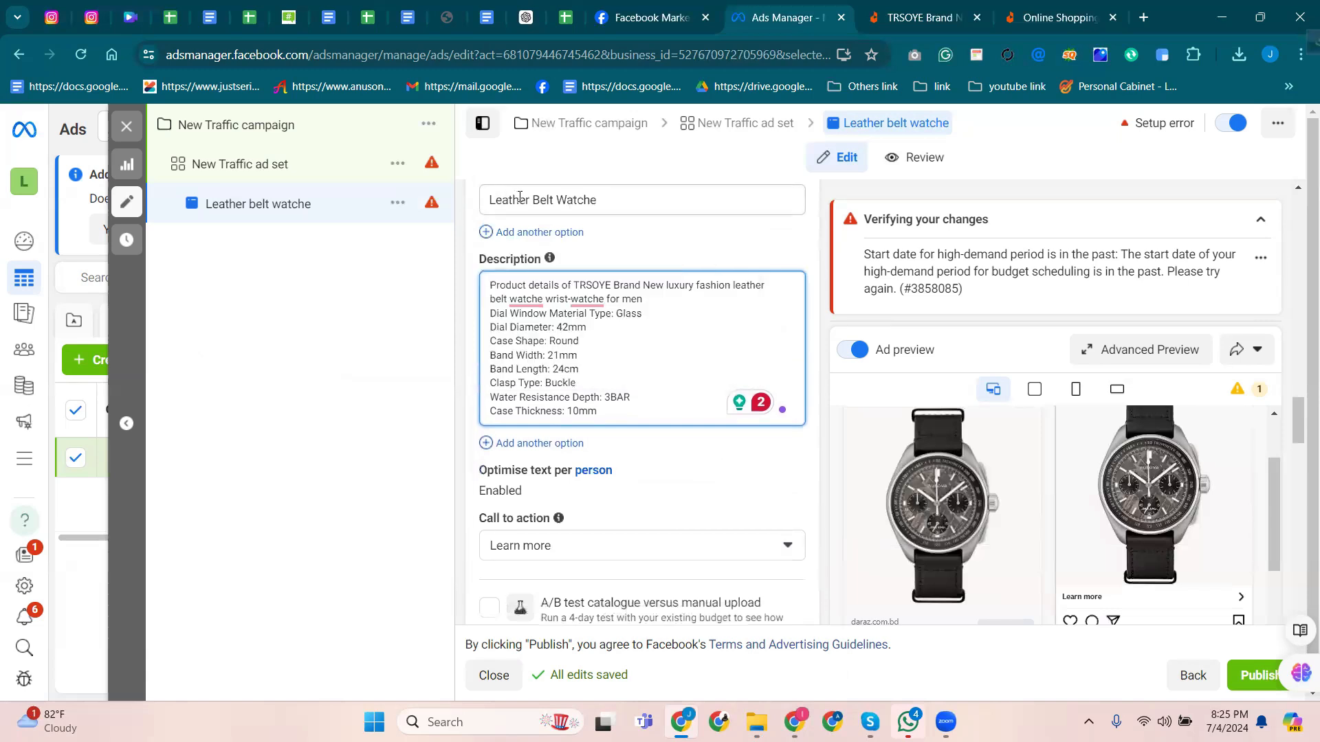
pyautogui.scroll(5, 564, 454)
pyautogui.scroll(-3, 548, 448)
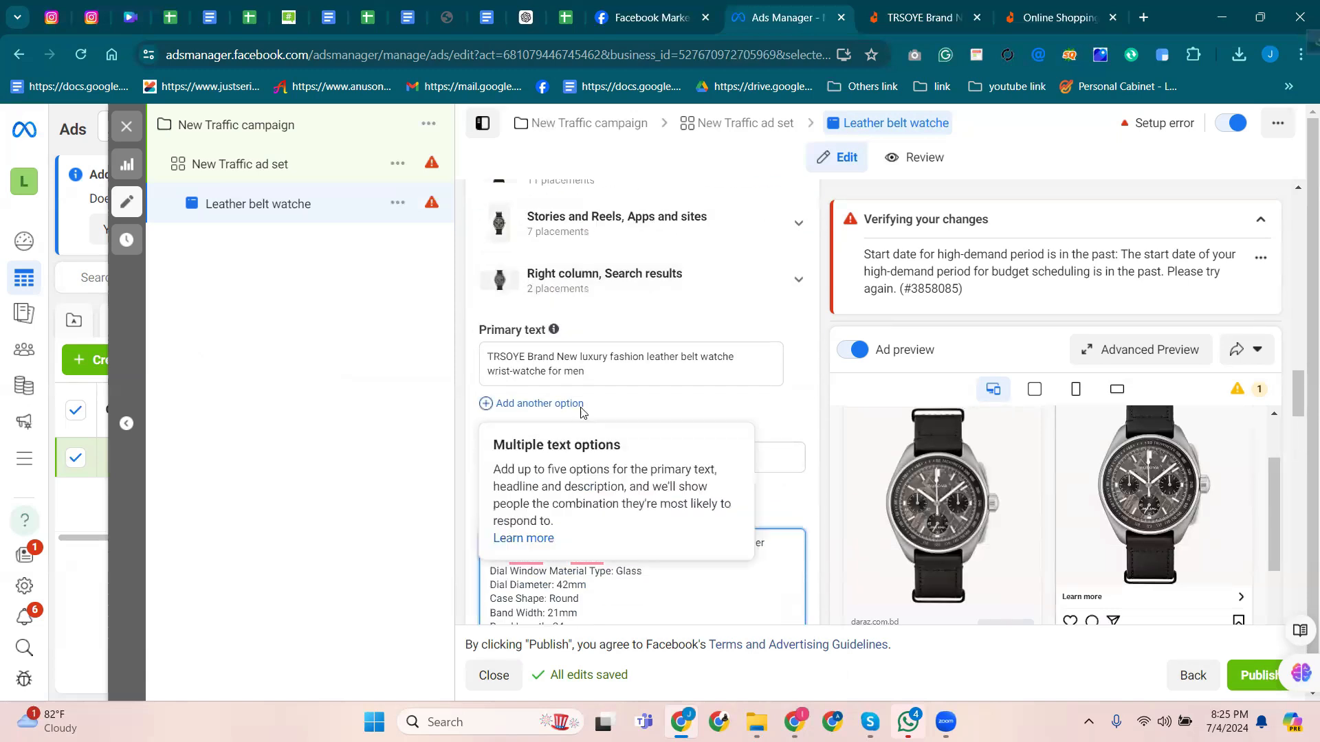
pyautogui.scroll(-8, 543, 423)
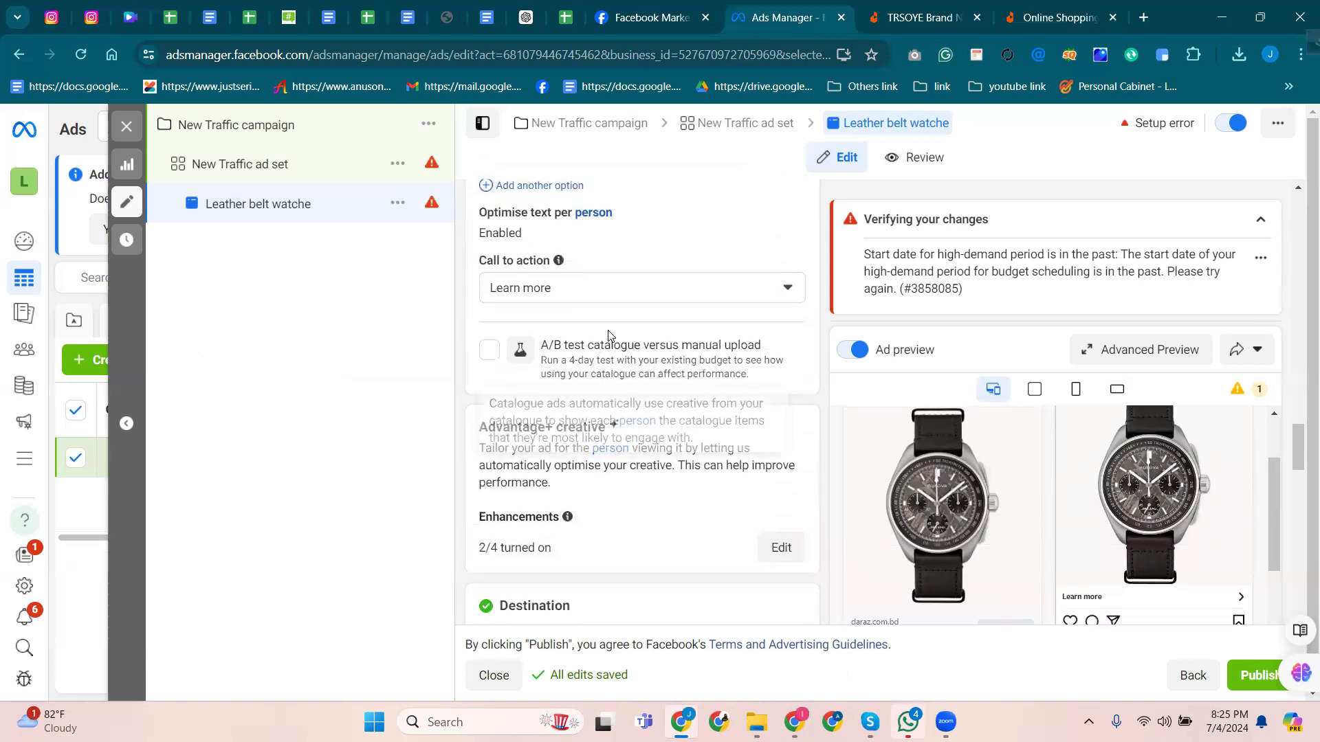
# Open the help article linked from "person" in the Optimise text per person setting and read through its definition of Accounts Centre accounts.
pyautogui.click(576, 213)
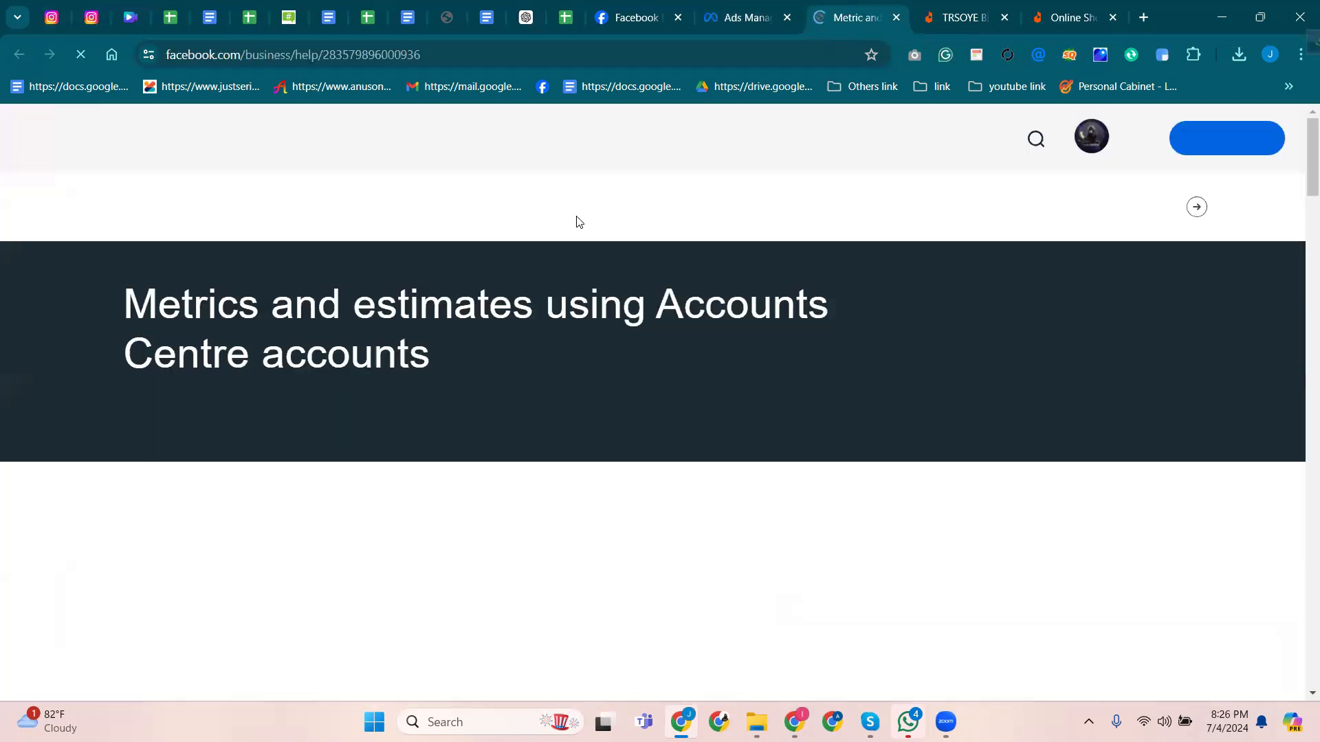
pyautogui.scroll(-5, 763, 442)
pyautogui.scroll(-15, 763, 442)
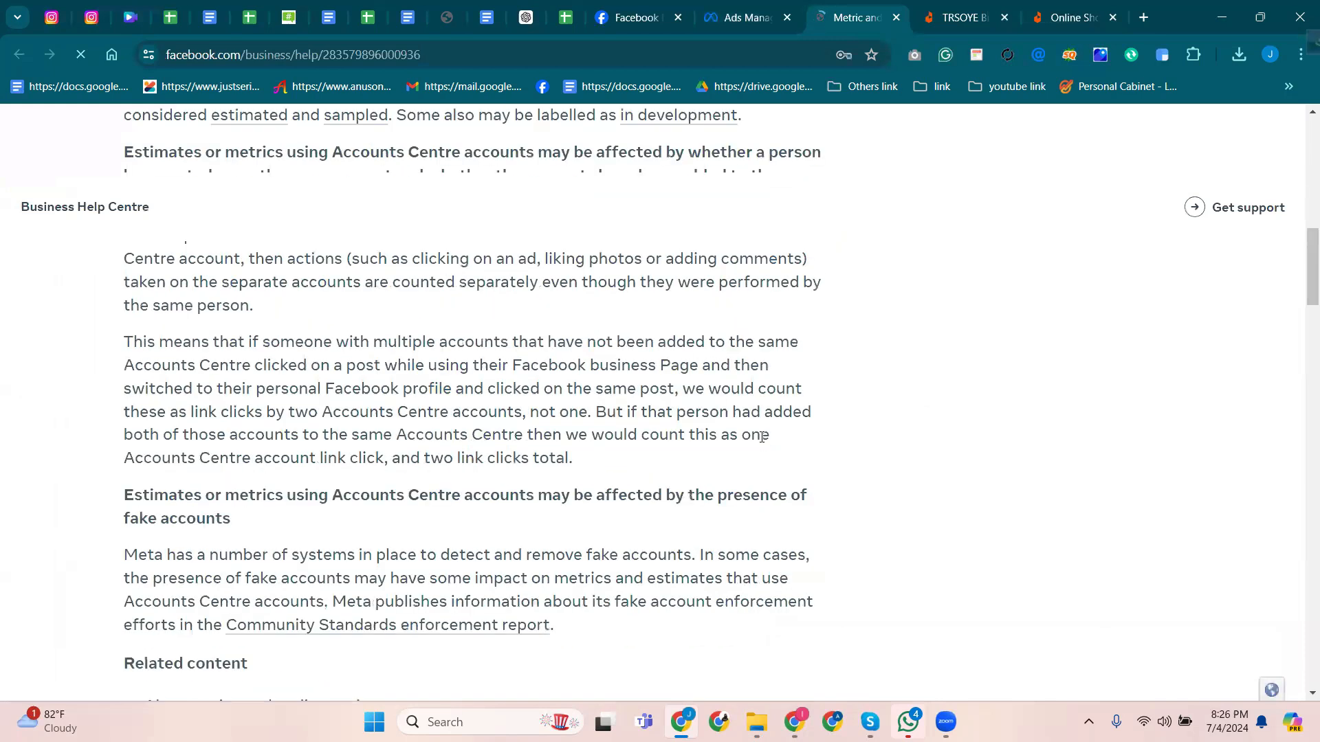
pyautogui.scroll(10, 292, 306)
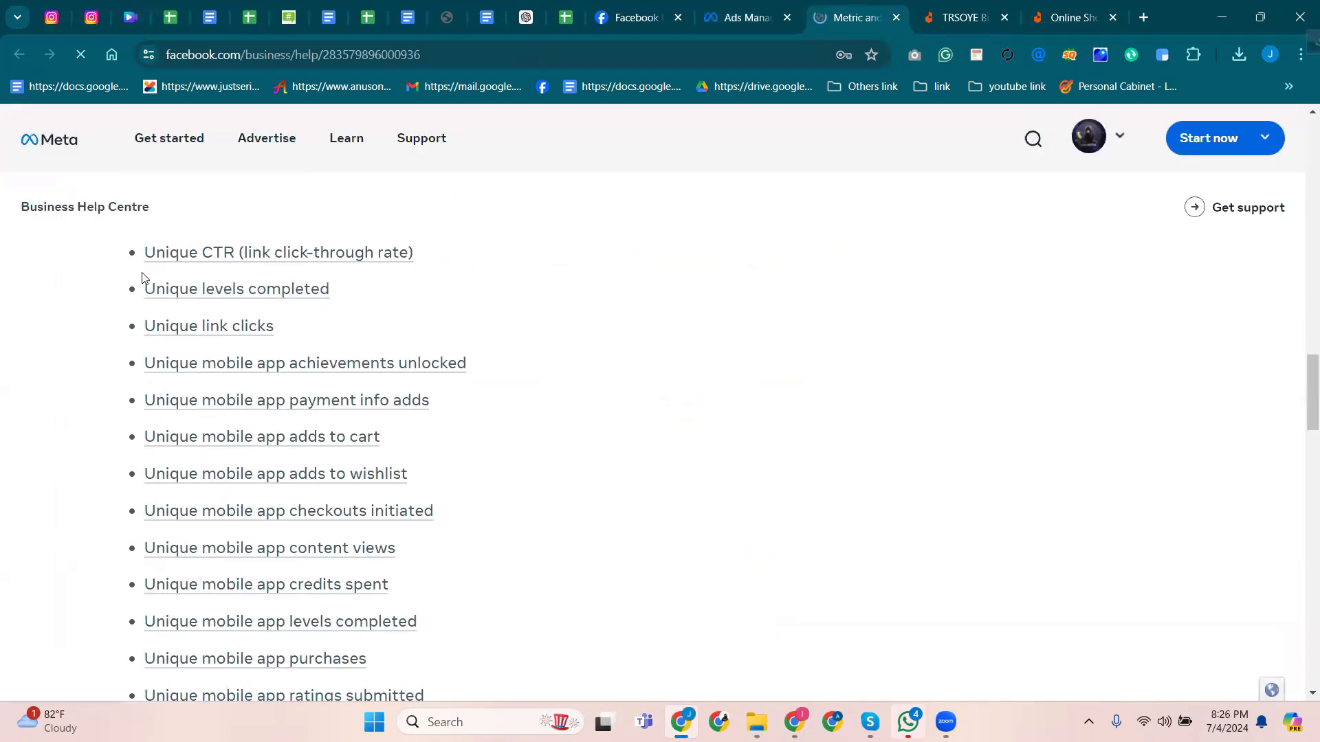
pyautogui.scroll(10, 189, 370)
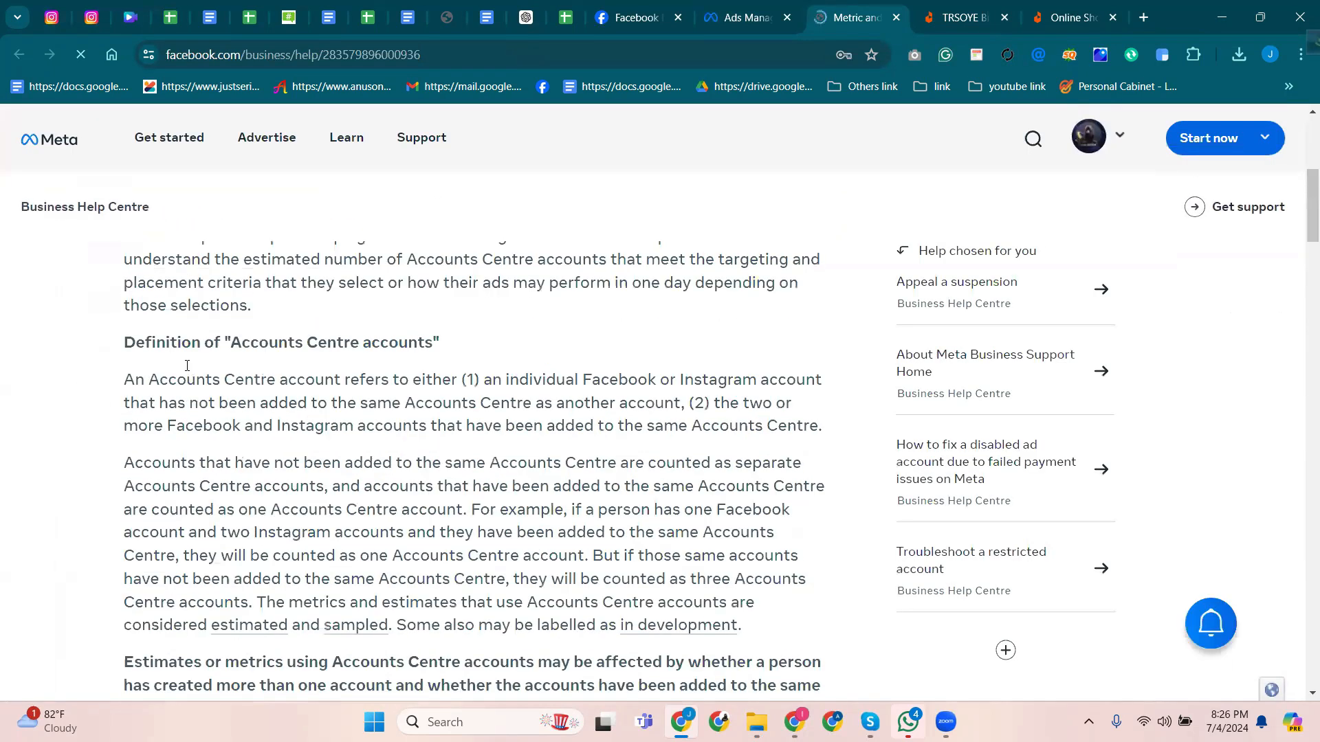
# Copy the web address of the "Metrics and estimates using Accounts Centre accounts" article and skim its list of metrics.
pyautogui.scroll(-2, 227, 399)
pyautogui.scroll(2, 227, 399)
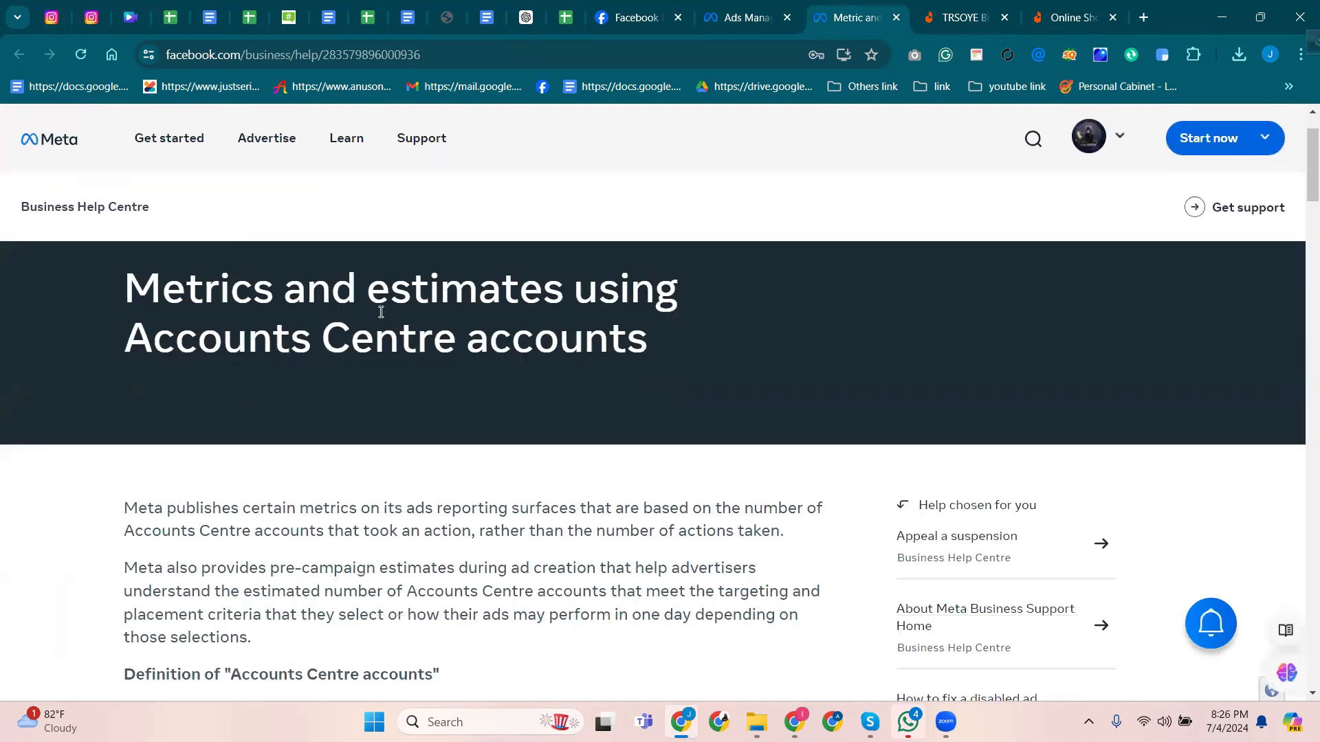
pyautogui.click(364, 54)
pyautogui.rightClick(364, 55)
pyautogui.click(413, 217)
pyautogui.scroll(-20, 471, 553)
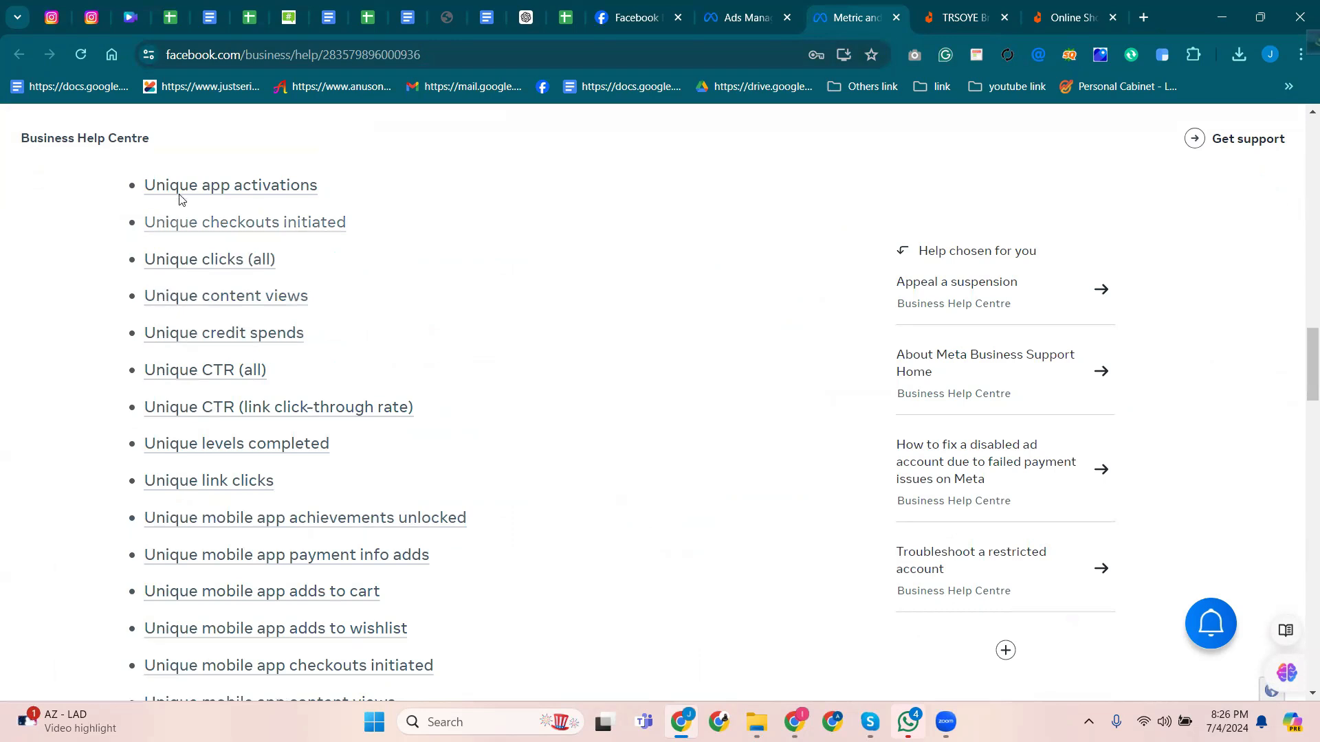
pyautogui.scroll(-5, 168, 246)
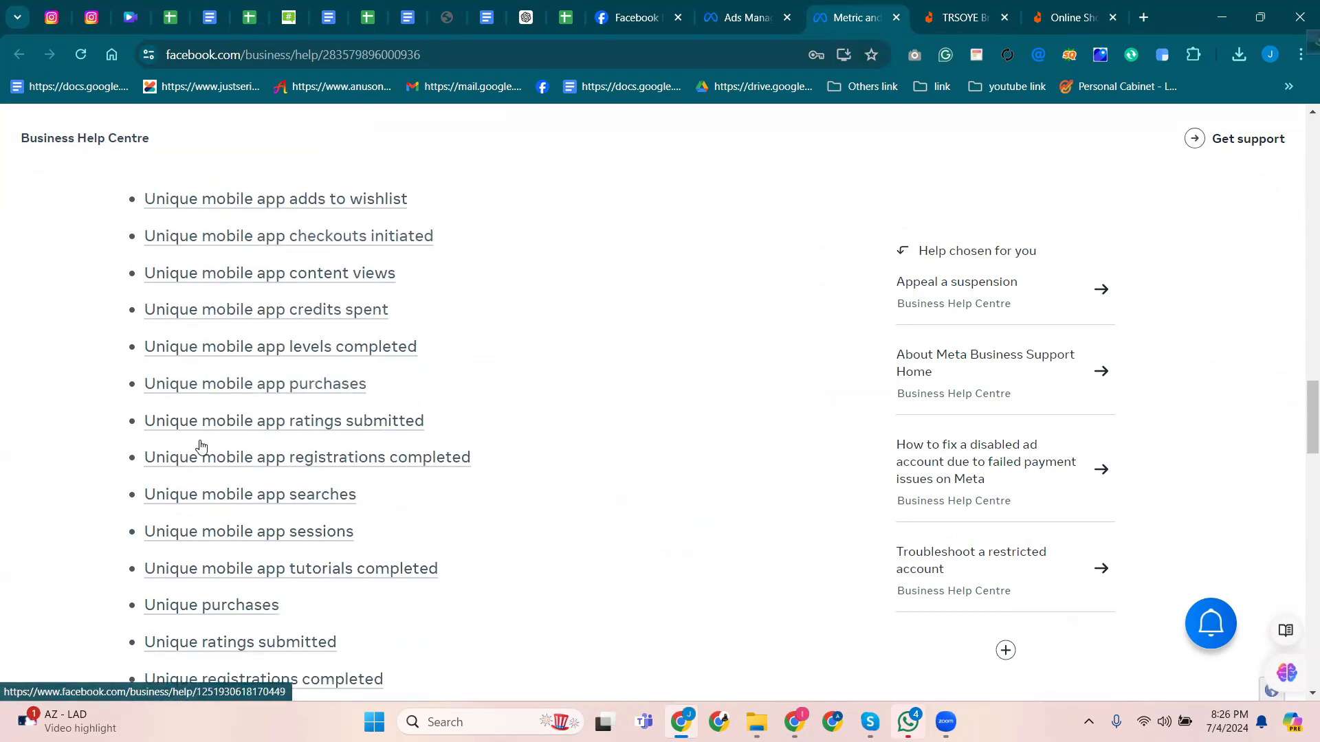
pyautogui.scroll(-10, 199, 450)
pyautogui.scroll(5, 209, 328)
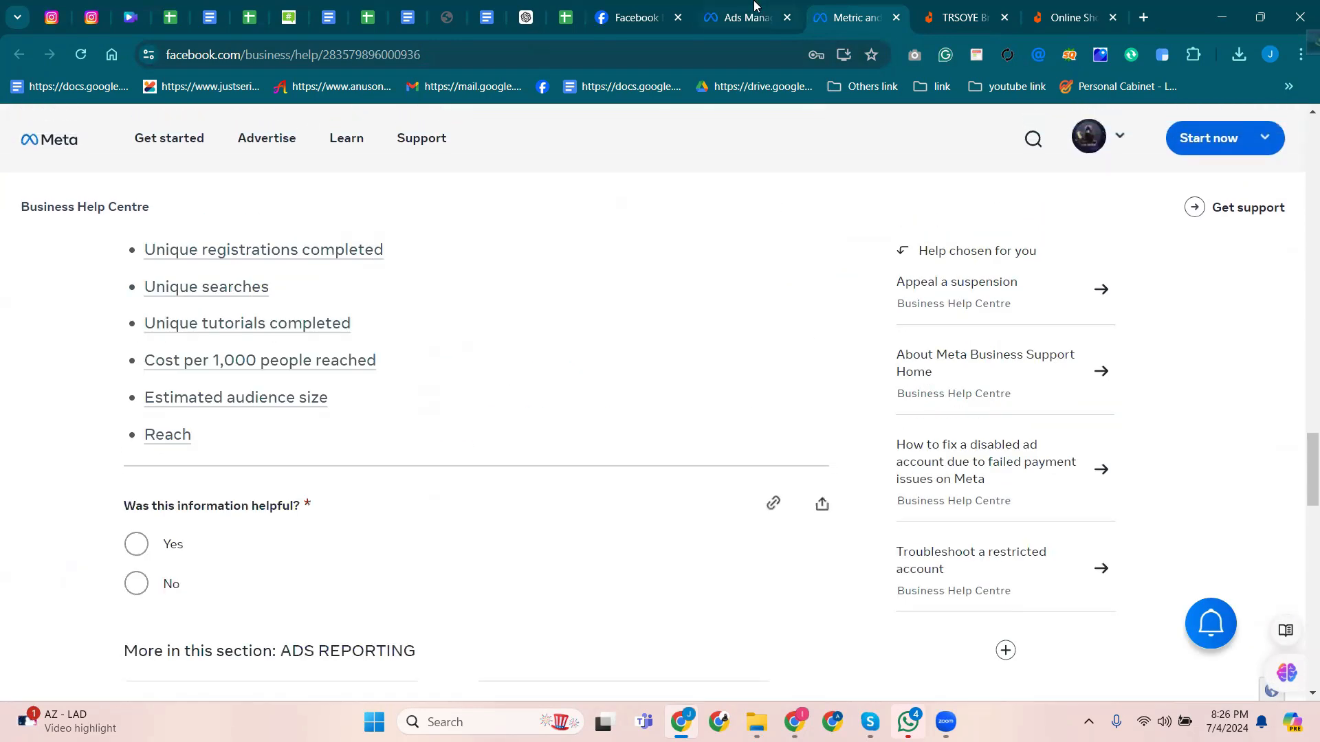
# Send the copied help article link to the Top Students group chat from the Facebook page and close the chat.
pyautogui.hotkey('ctrl', 'shift', 'Tab')
pyautogui.hotkey('ctrl', 'shift', 'Tab')
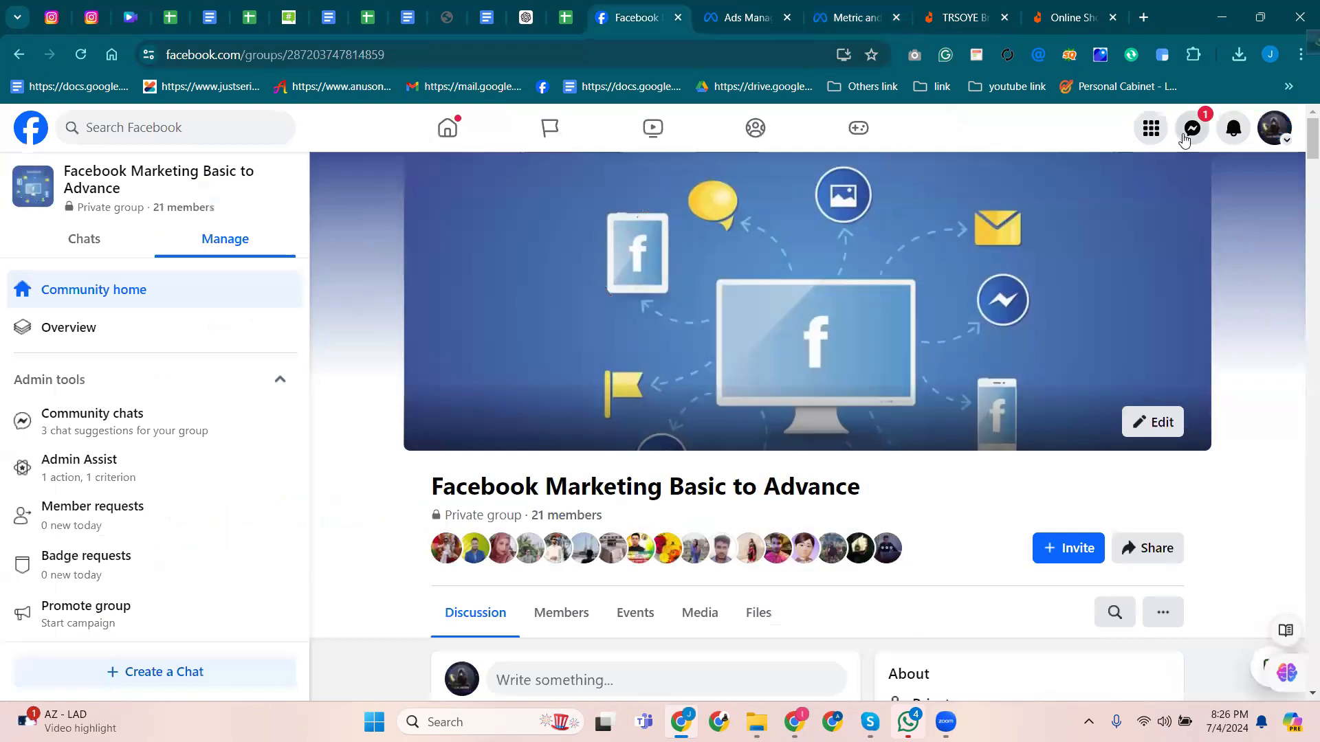
pyautogui.click(1193, 128)
pyautogui.scroll(-3, 1105, 492)
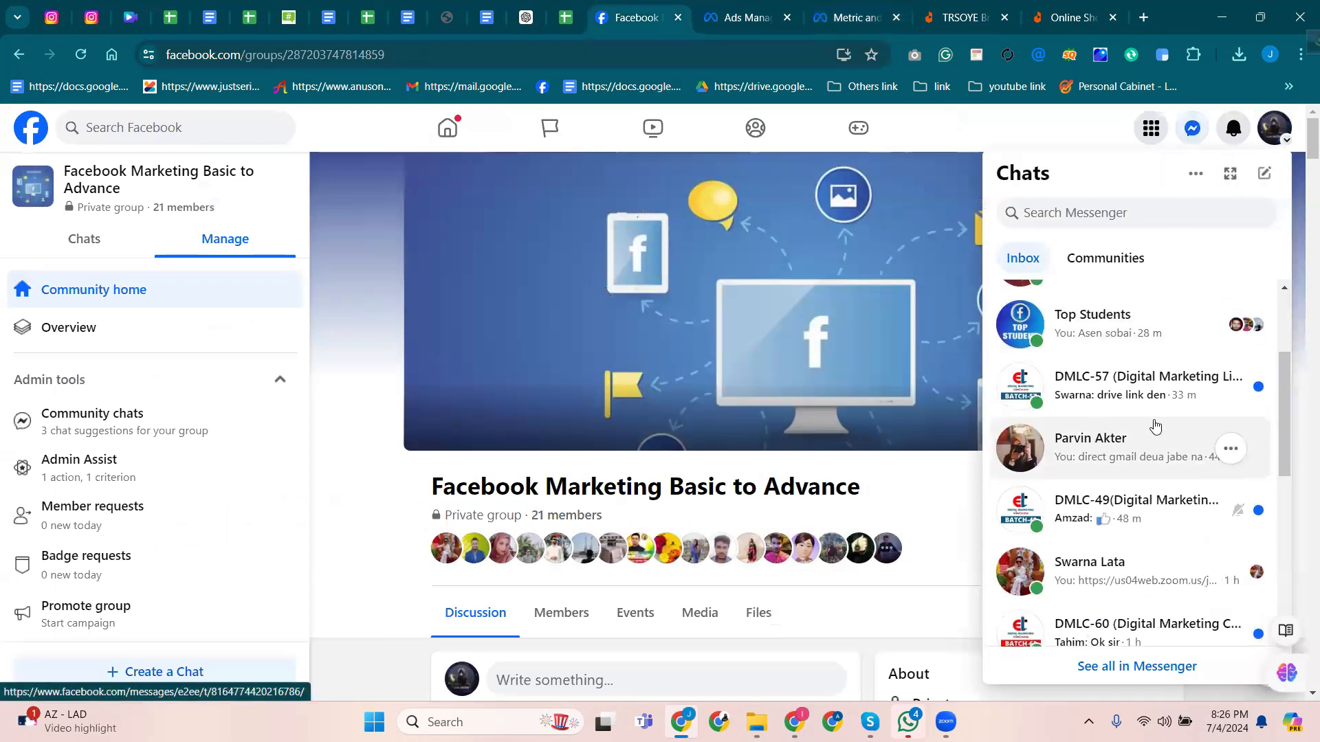
pyautogui.click(1086, 672)
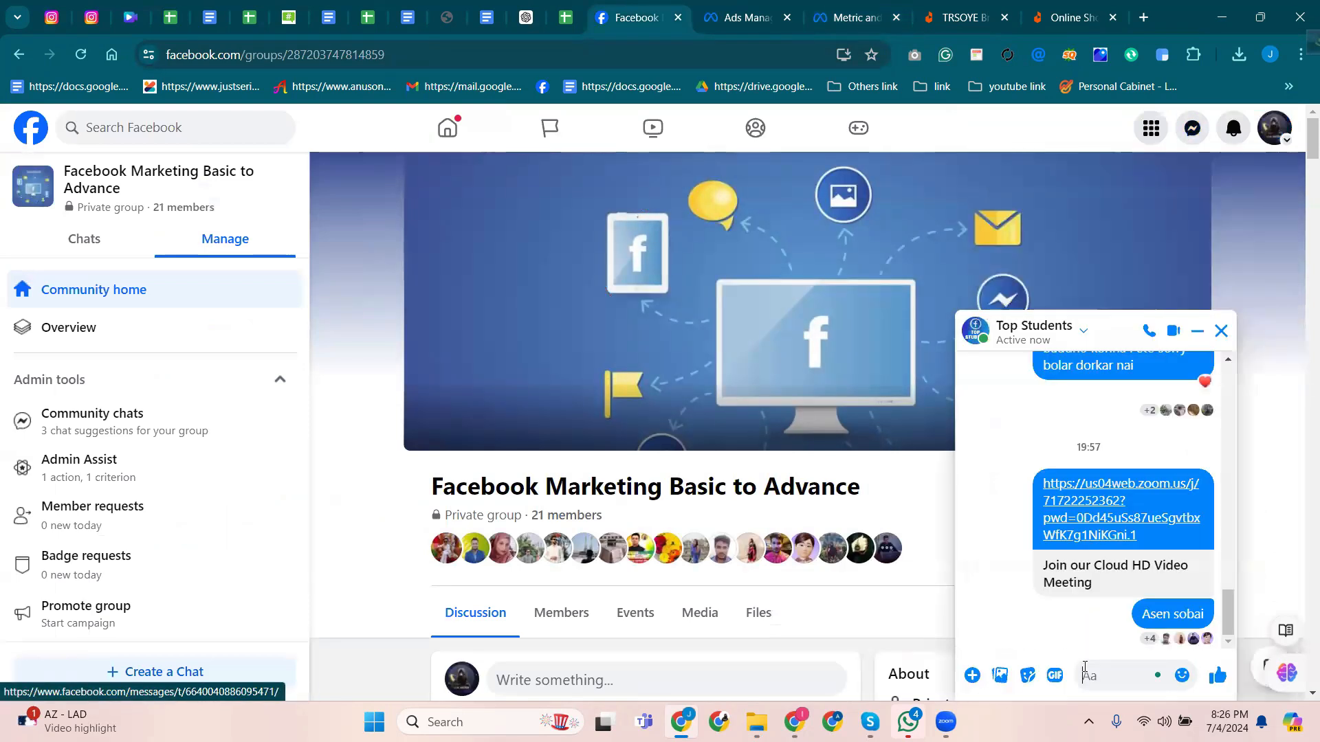
pyautogui.rightClick(1106, 681)
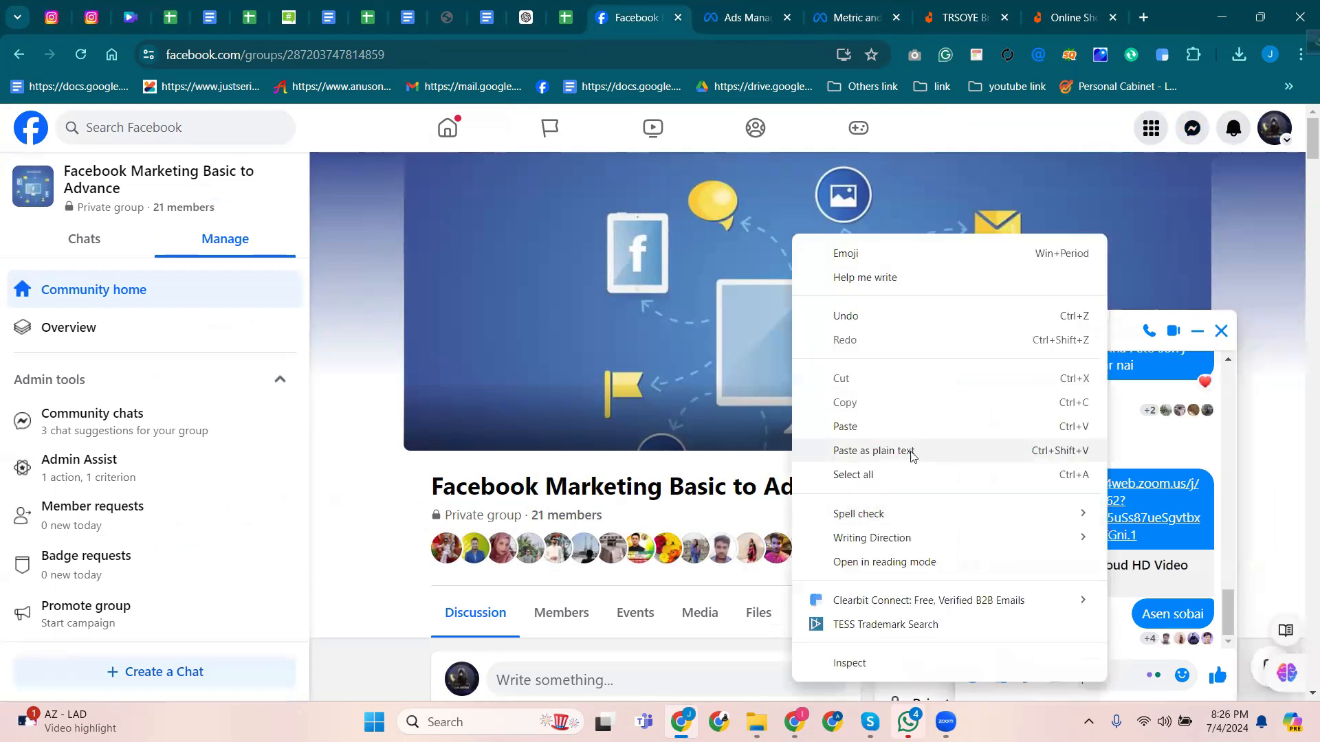
pyautogui.click(845, 427)
pyautogui.click(1217, 676)
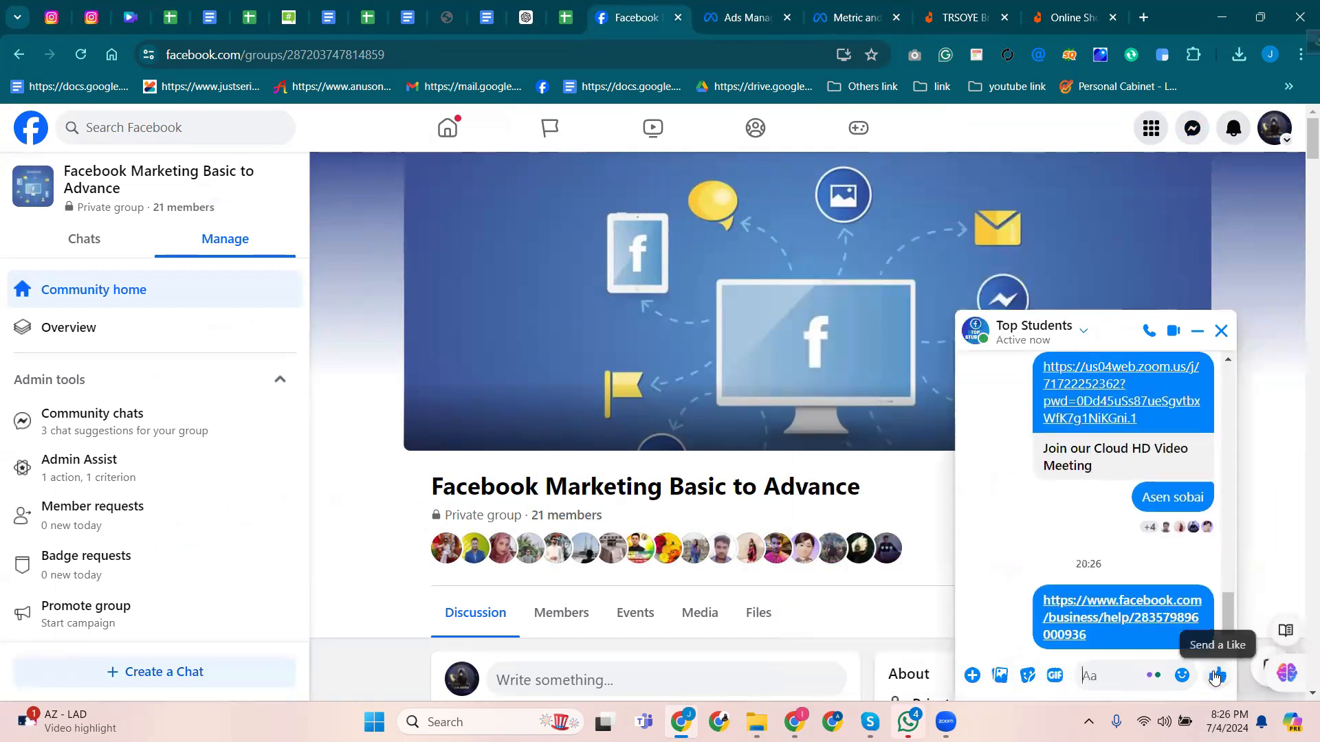
pyautogui.click(1221, 331)
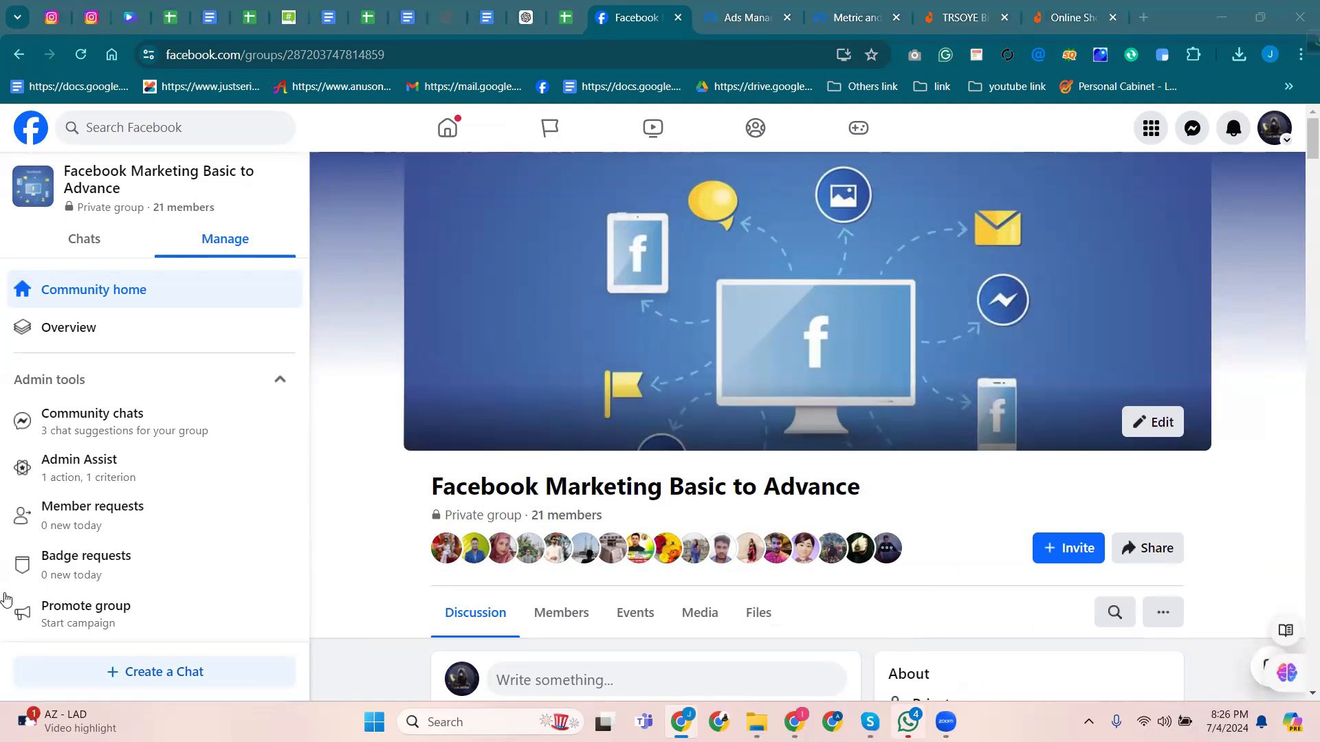
# Return to Ads Manager and open the Optimise text per person setting of the Leather belt watche ad for editing.
pyautogui.click(727, 14)
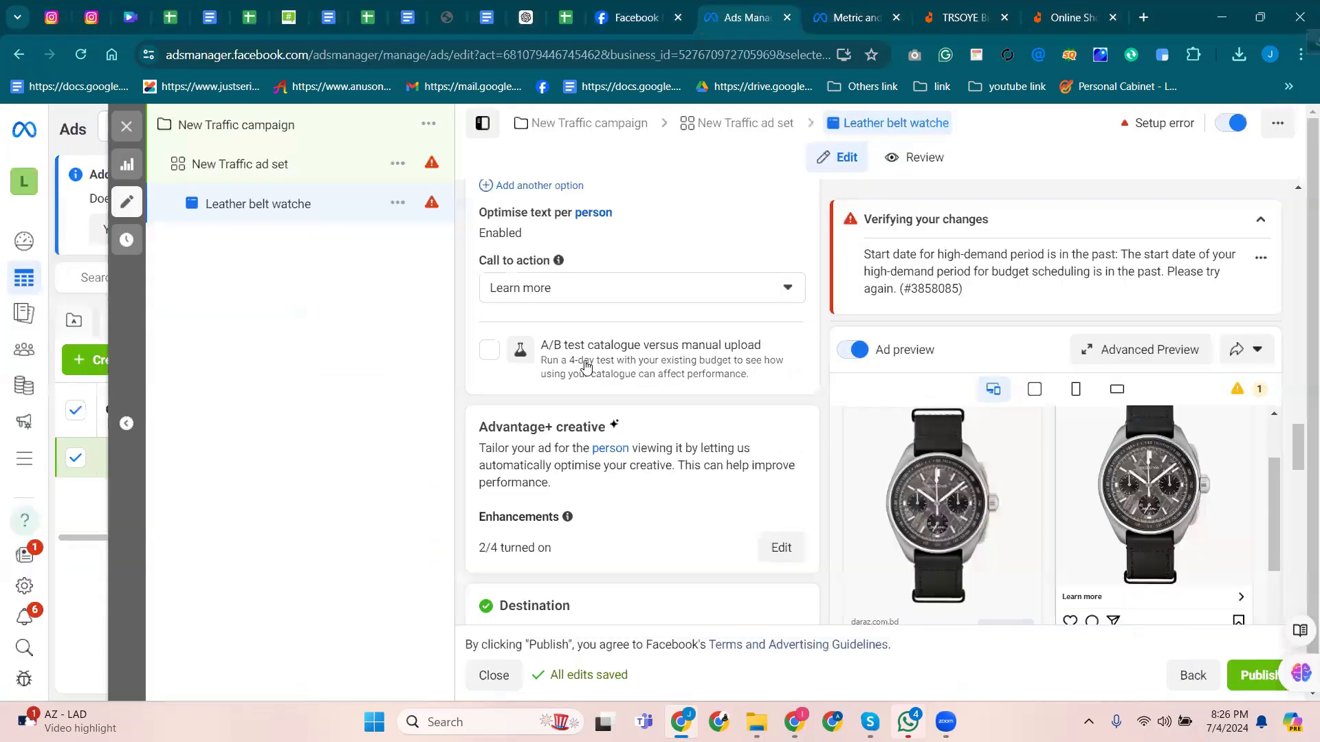
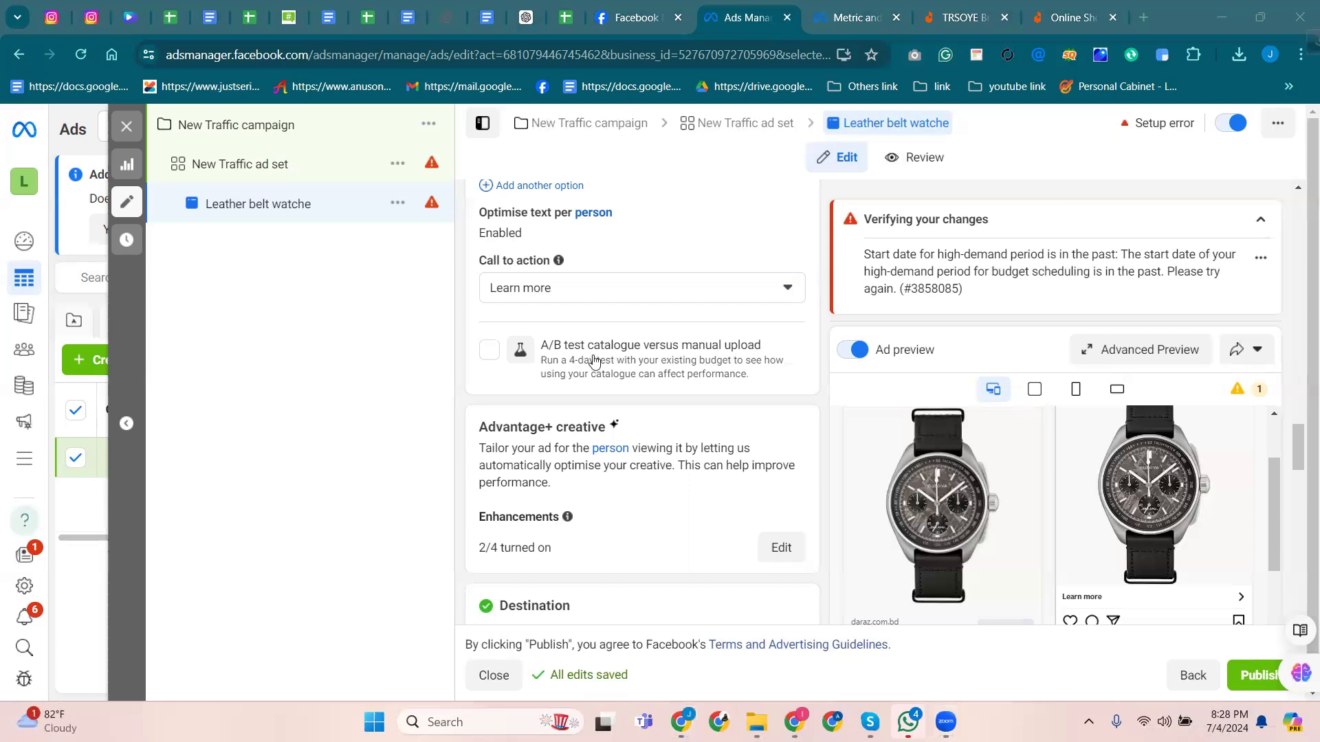
pyautogui.scroll(1, 587, 358)
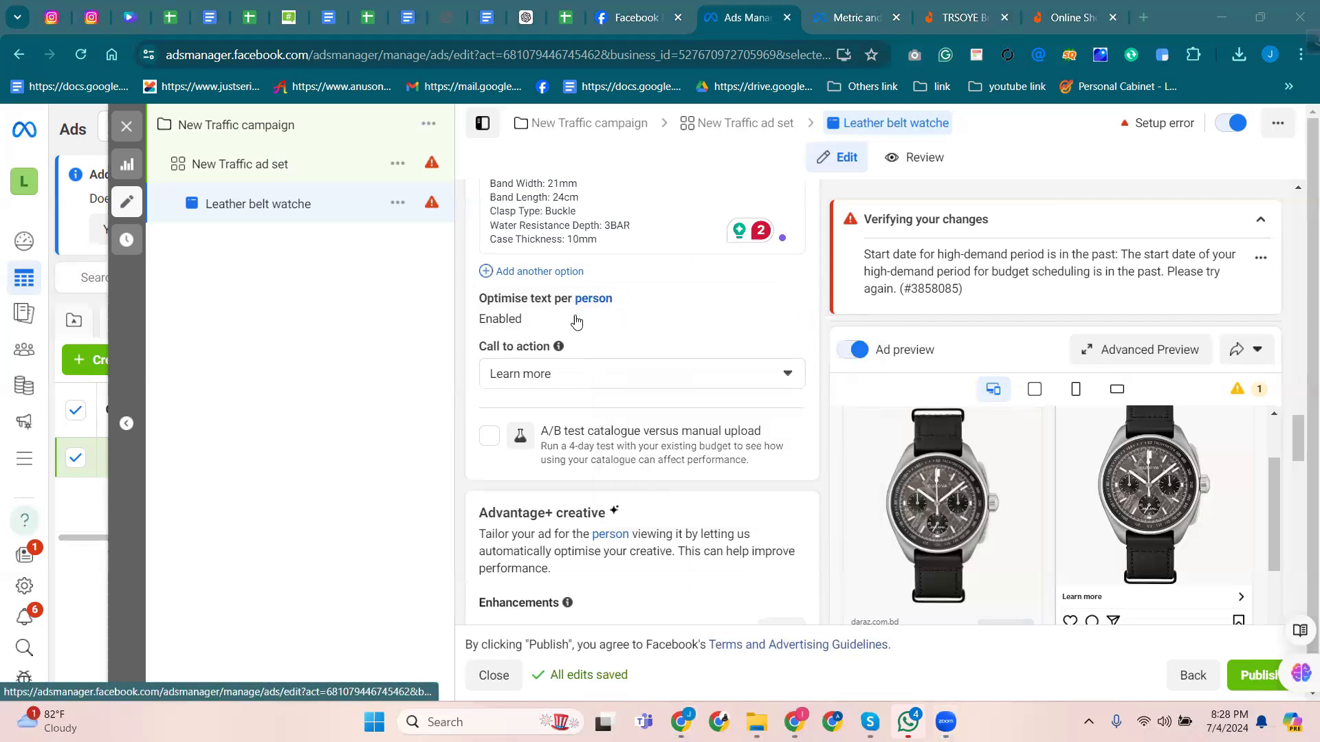
pyautogui.moveTo(588, 312)
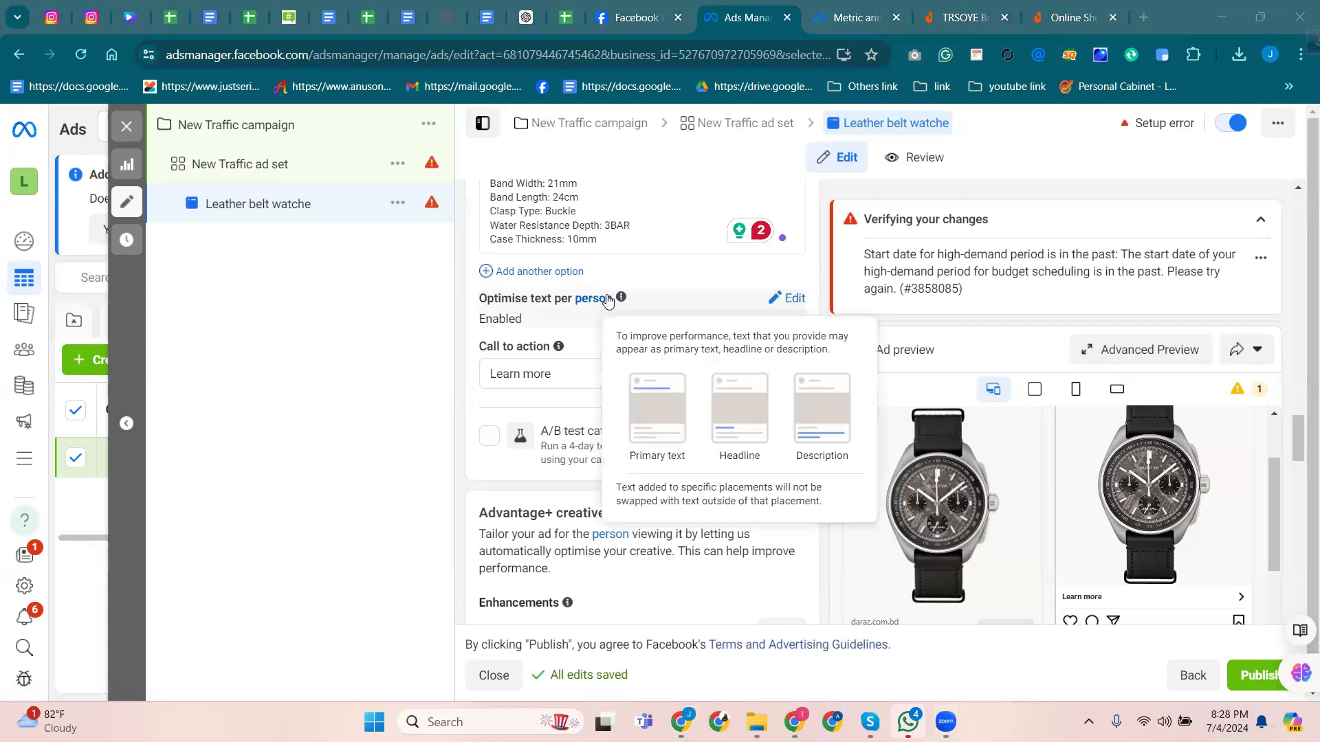
pyautogui.click(787, 297)
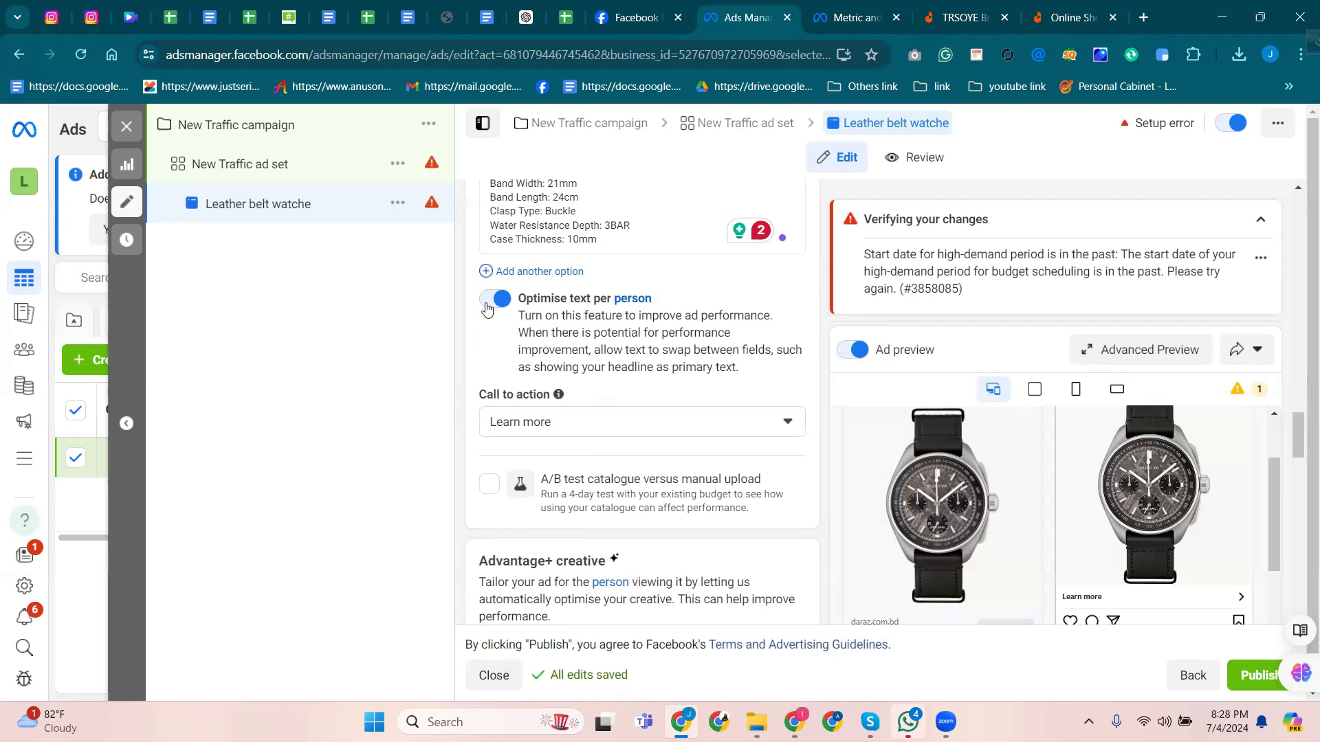
# Turn Optimise text per person off and back on.
pyautogui.moveTo(529, 305)
pyautogui.click(503, 300)
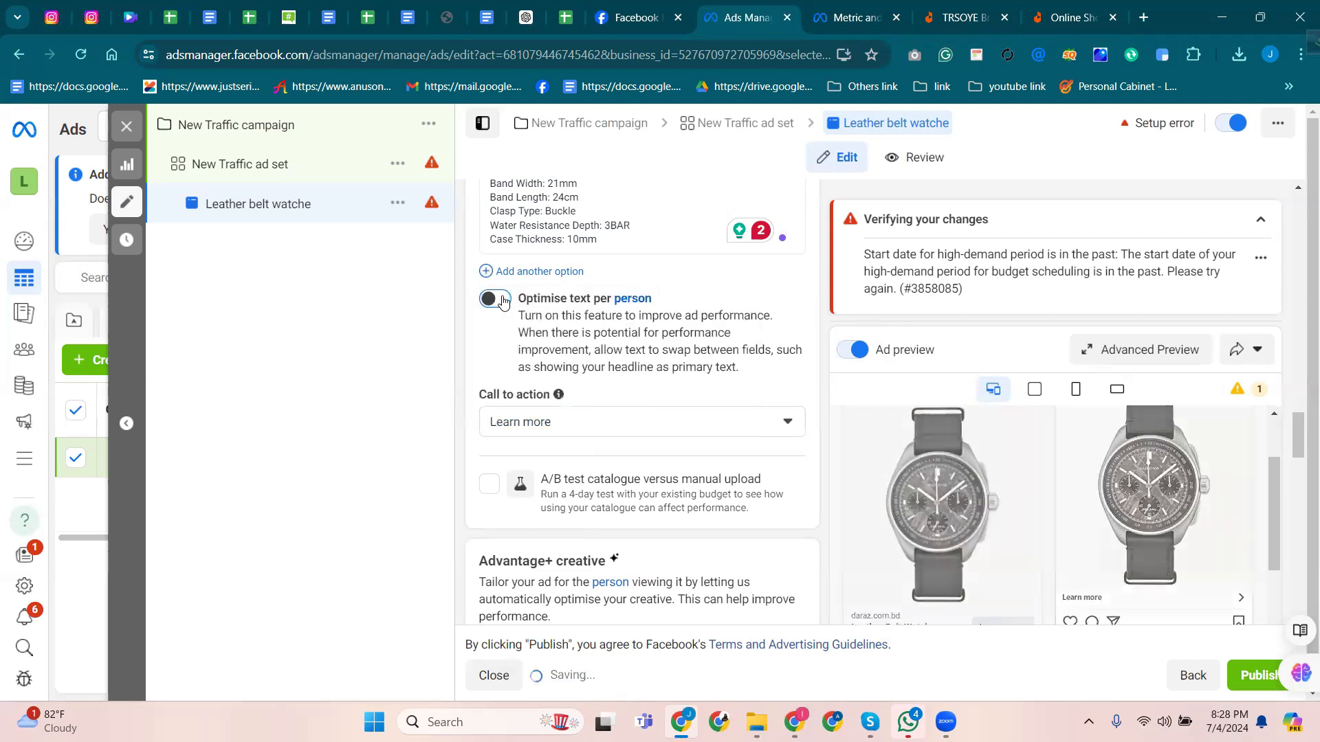
pyautogui.click(502, 301)
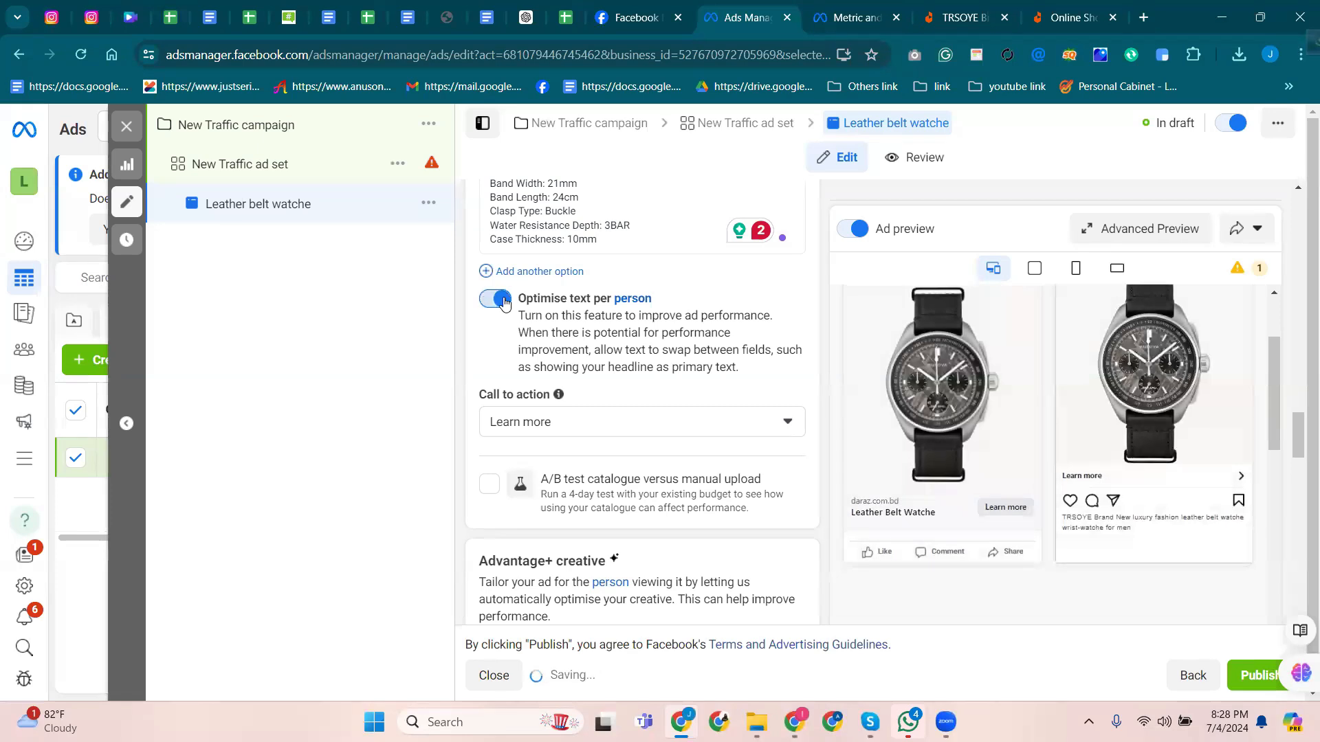
# Check the call-to-action button in the ad preview and browse the available call-to-action options without changing the selection.
pyautogui.scroll(-2, 565, 355)
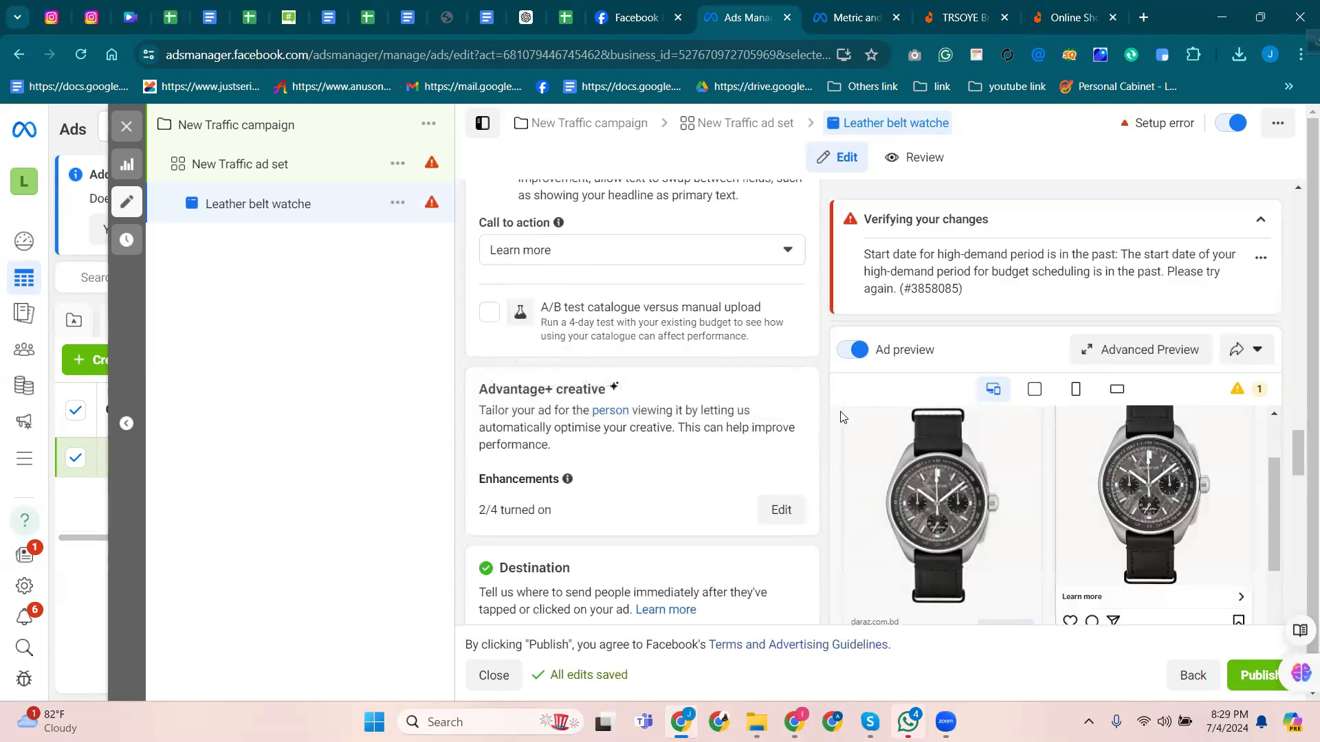
pyautogui.scroll(-3, 906, 458)
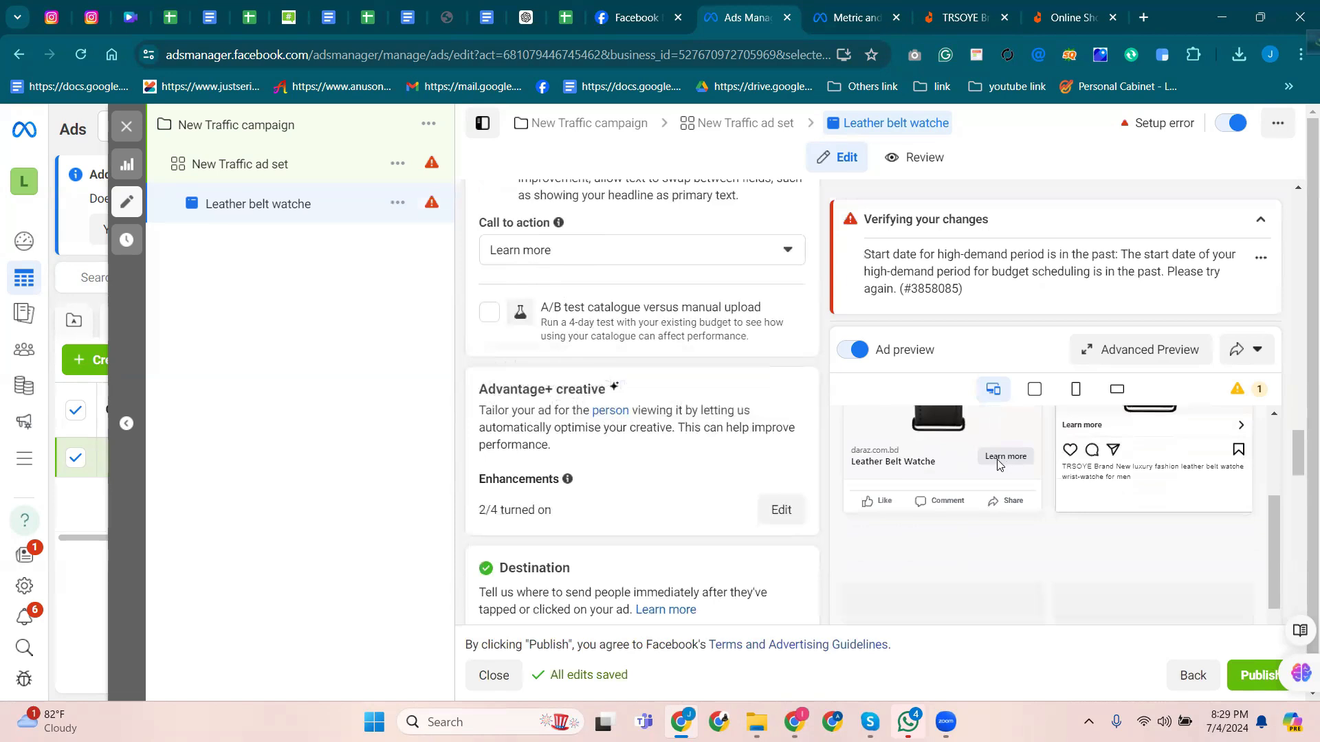
pyautogui.click(626, 256)
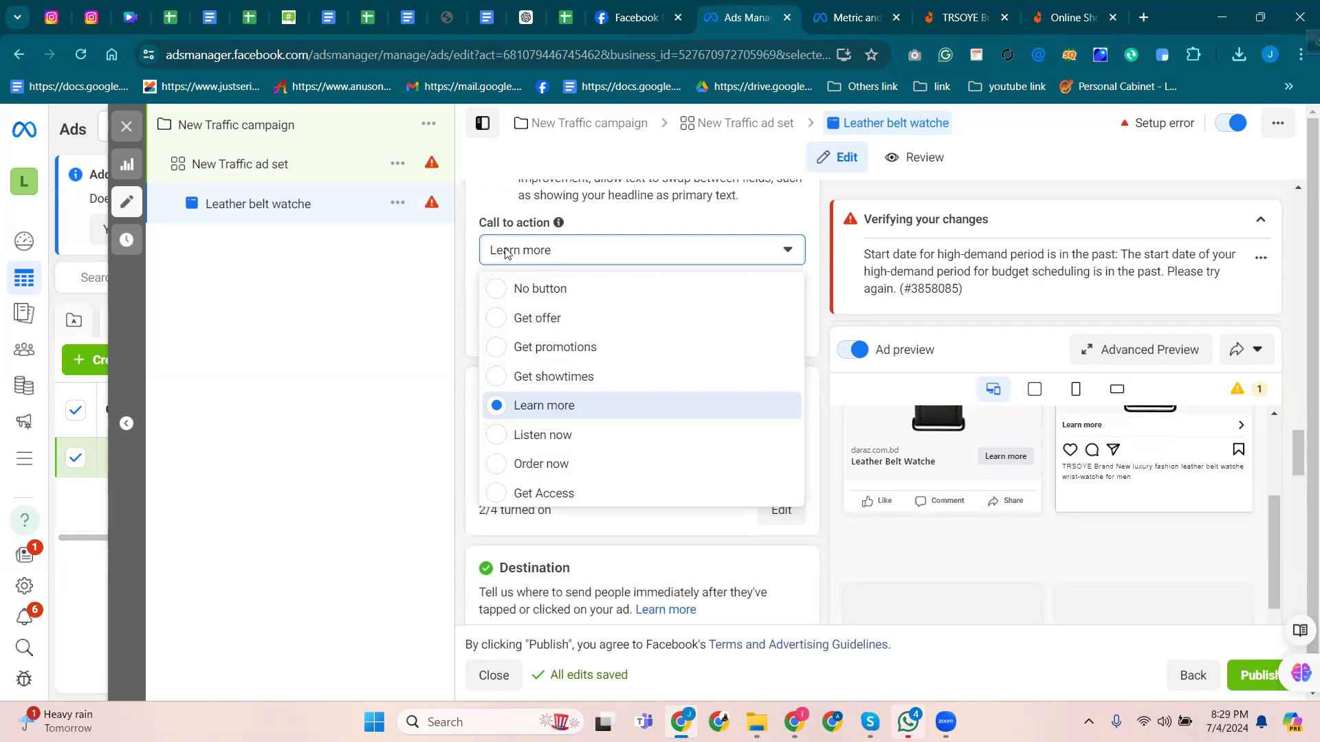
pyautogui.scroll(-5, 540, 437)
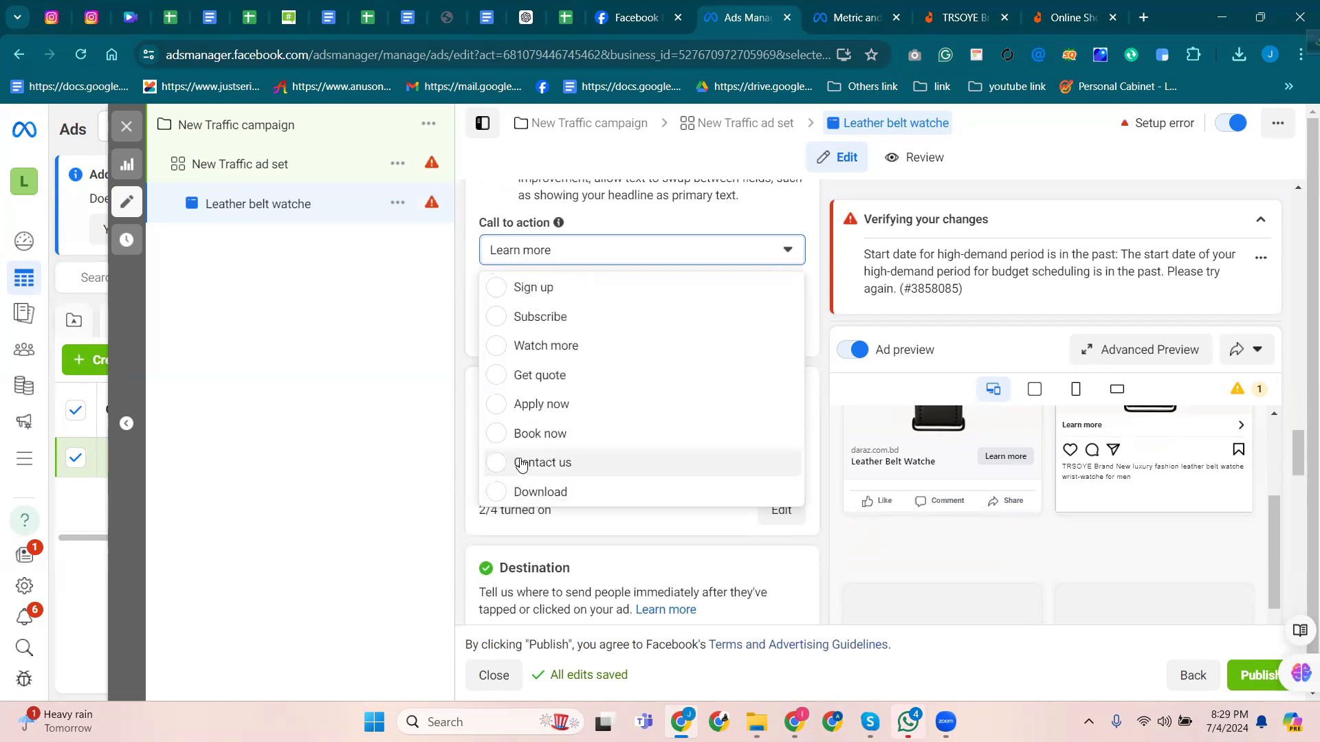
pyautogui.scroll(3, 524, 460)
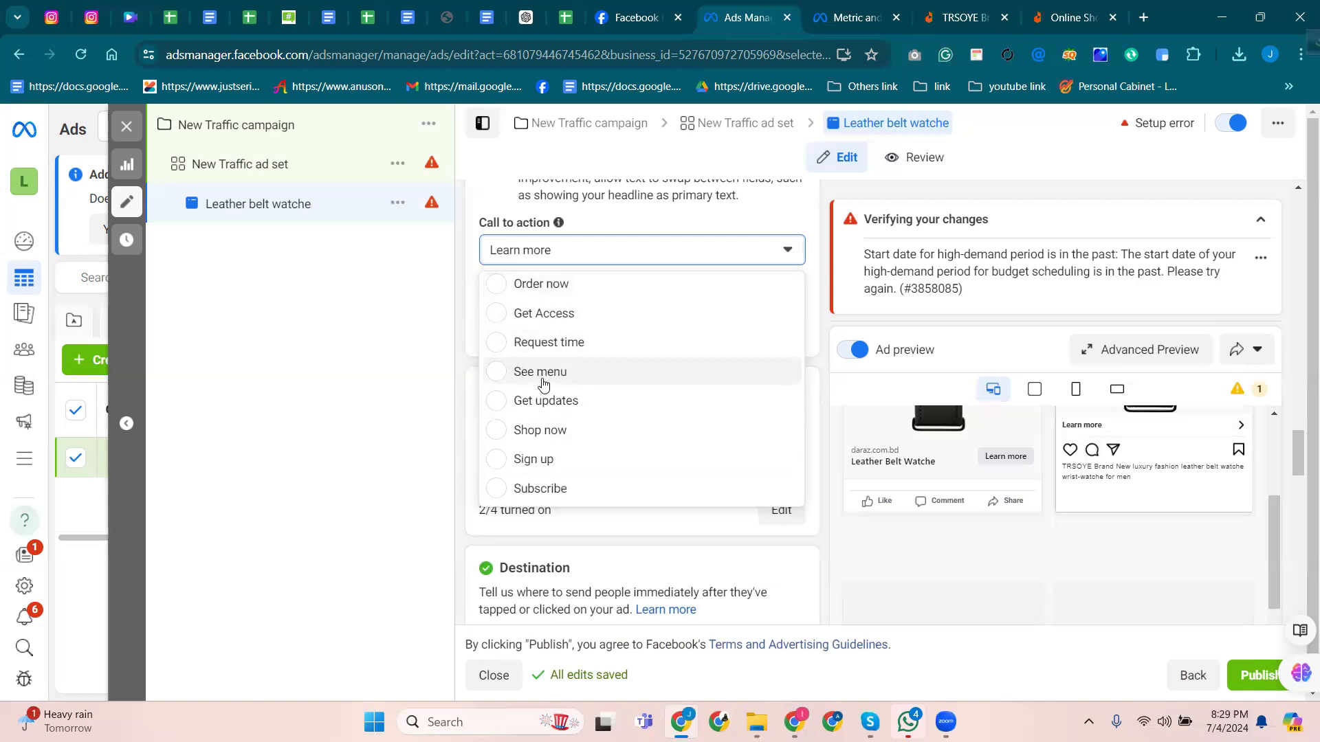
pyautogui.scroll(-3, 551, 440)
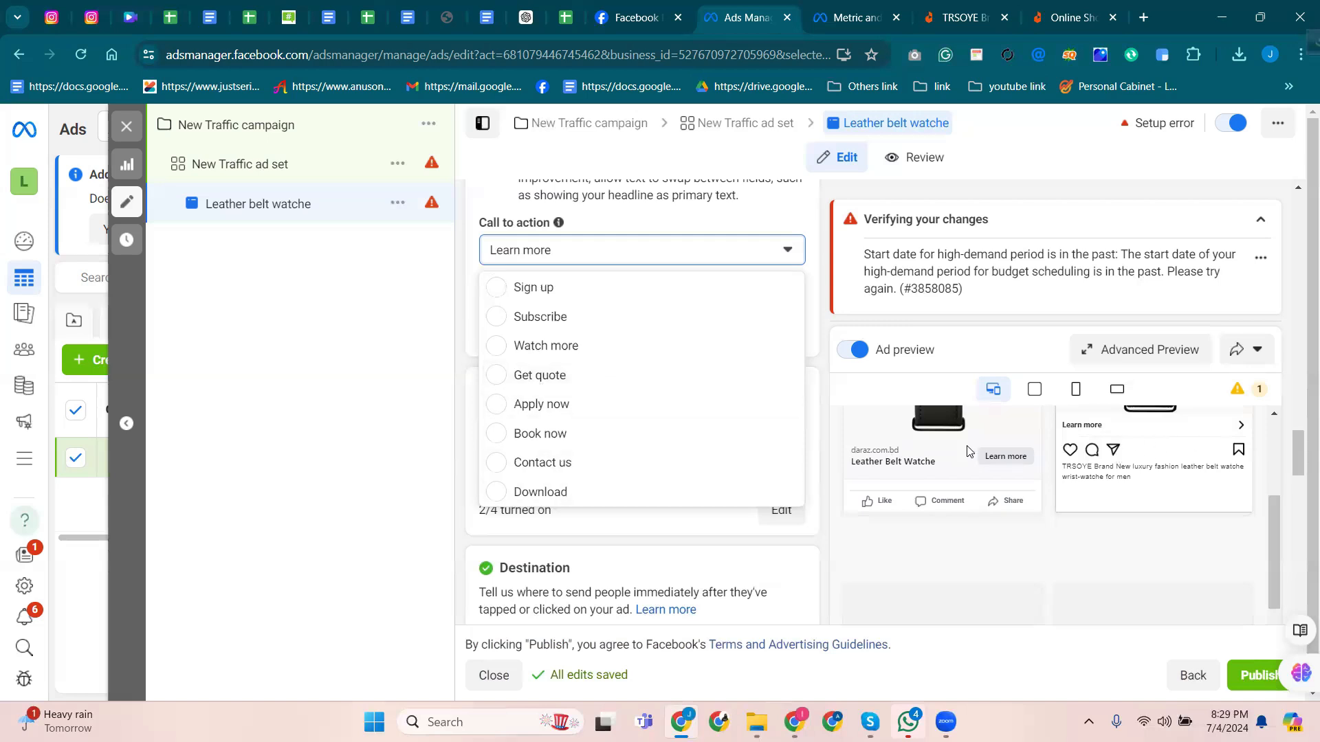
pyautogui.scroll(-3, 666, 406)
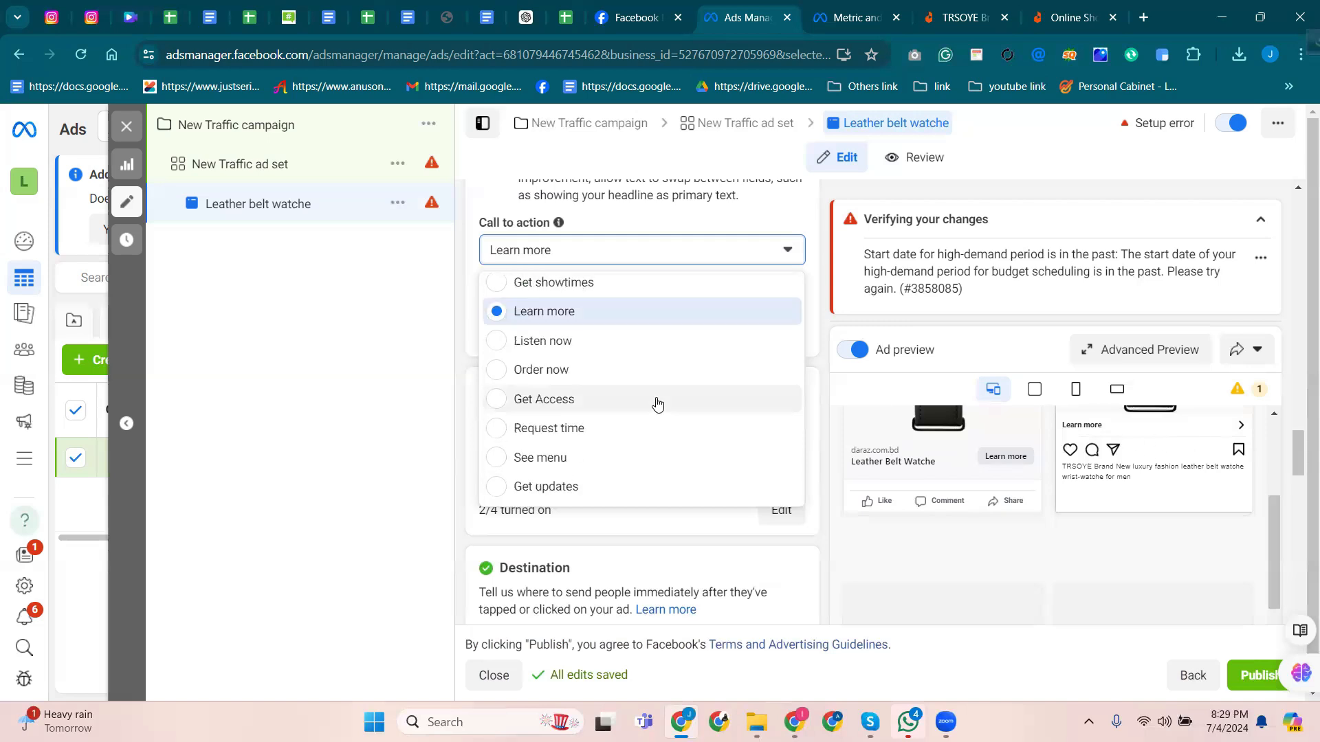
pyautogui.click(453, 387)
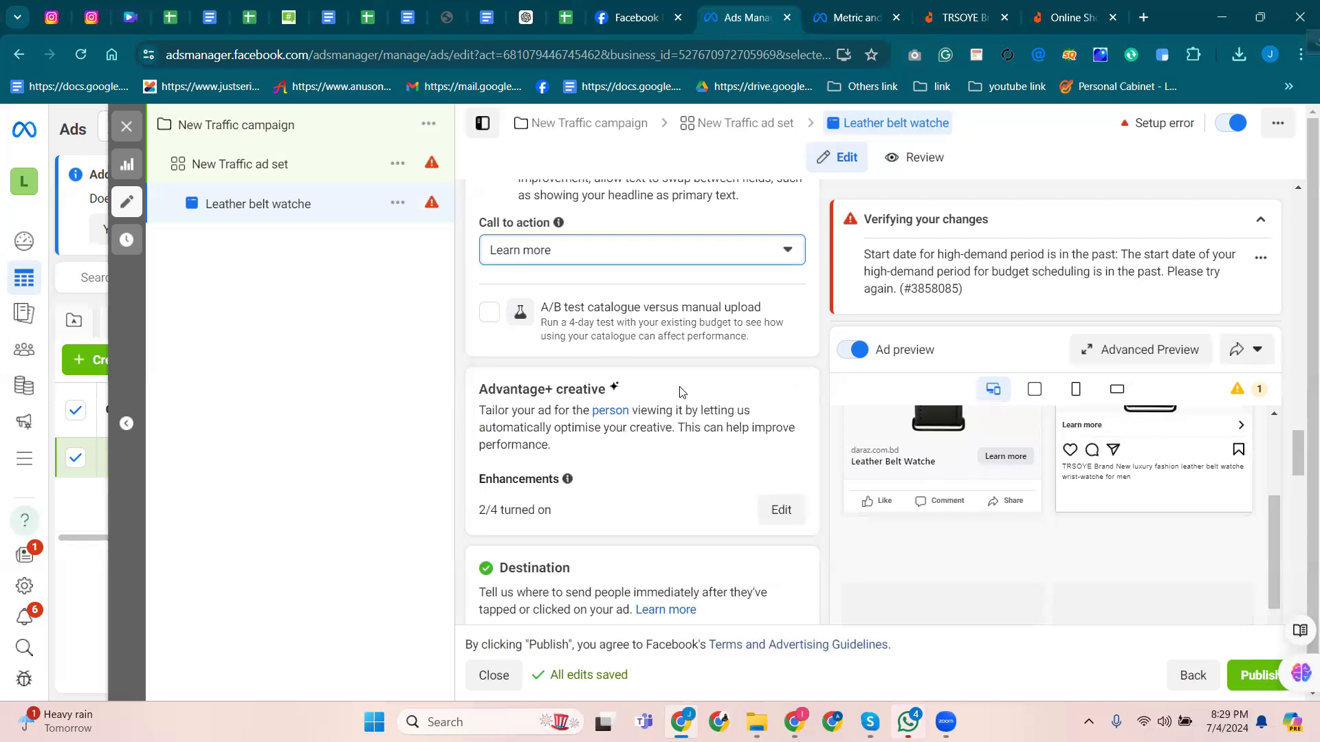
# Review the ad's A/B test, Advantage+ creative and Destination settings, including the website URL and browser add-ons.
pyautogui.moveTo(535, 322)
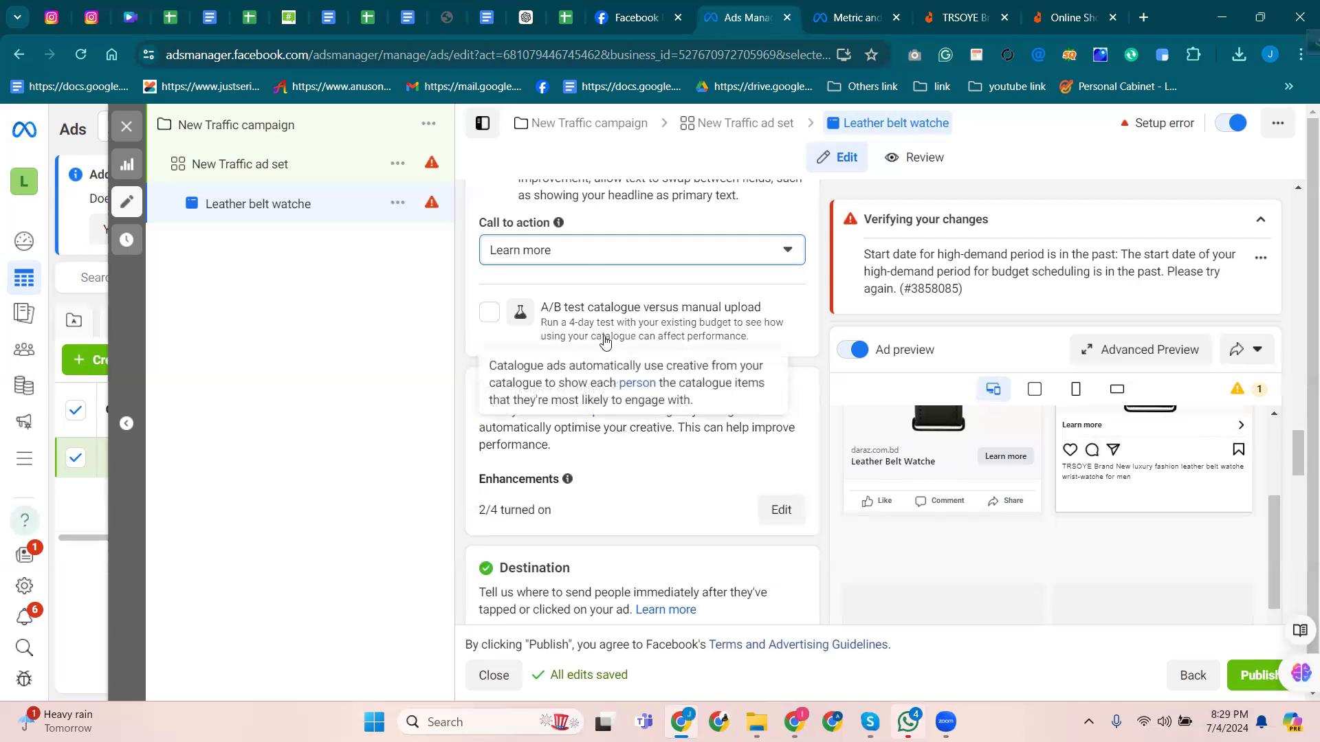
pyautogui.scroll(-3, 604, 341)
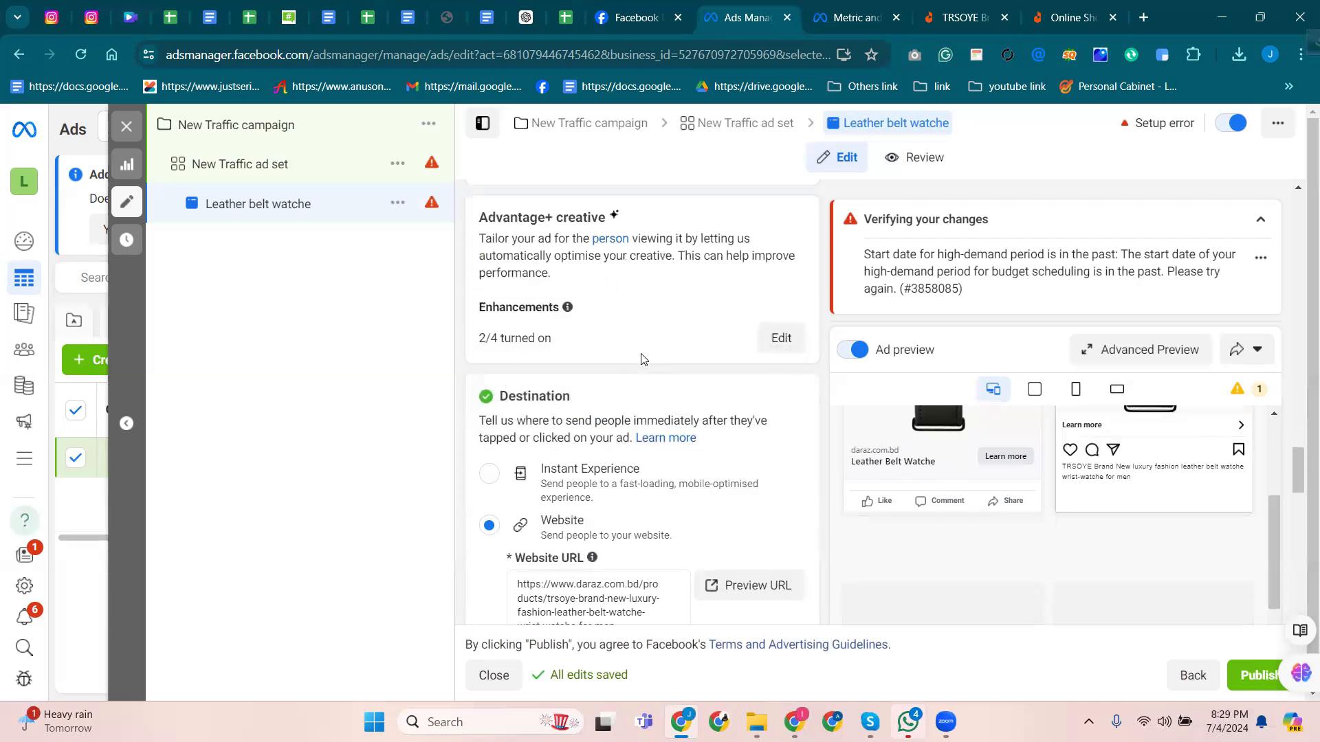
pyautogui.scroll(-2, 567, 364)
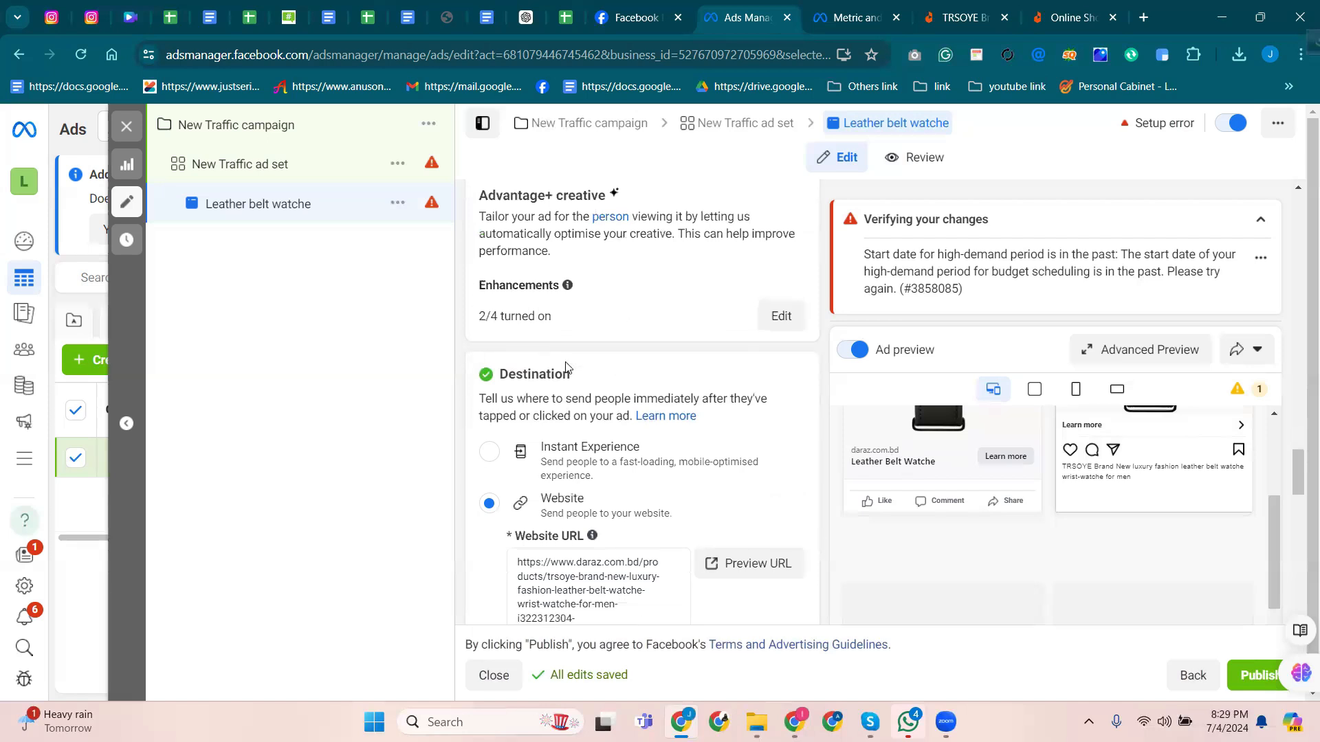
pyautogui.scroll(-3, 632, 367)
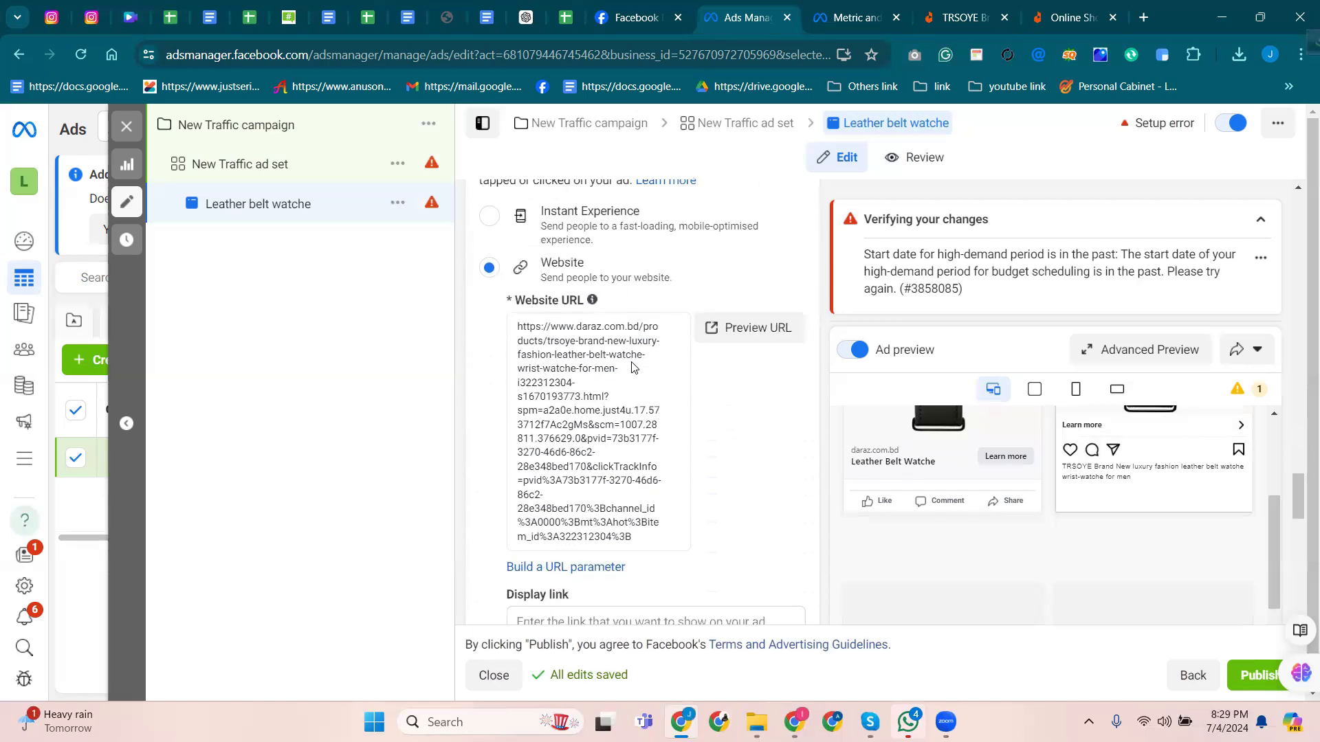
pyautogui.scroll(2, 631, 358)
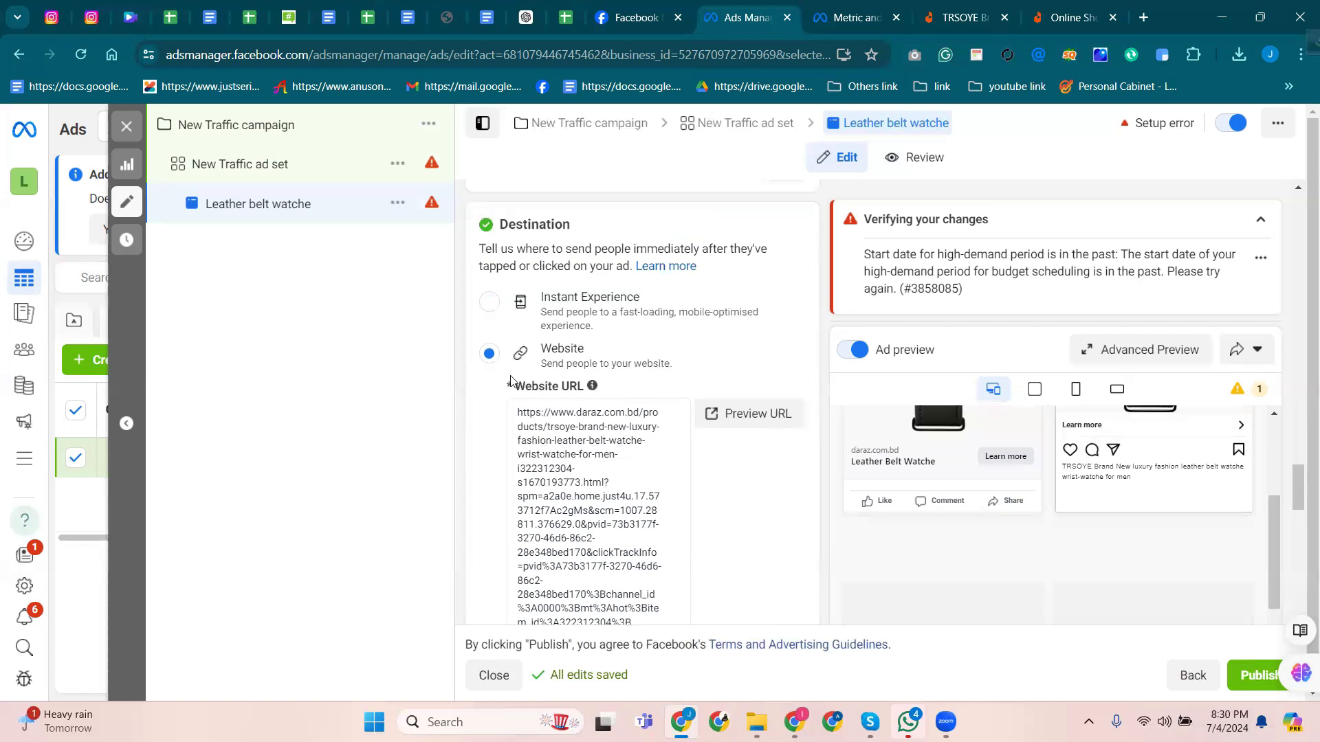
pyautogui.scroll(-7, 517, 387)
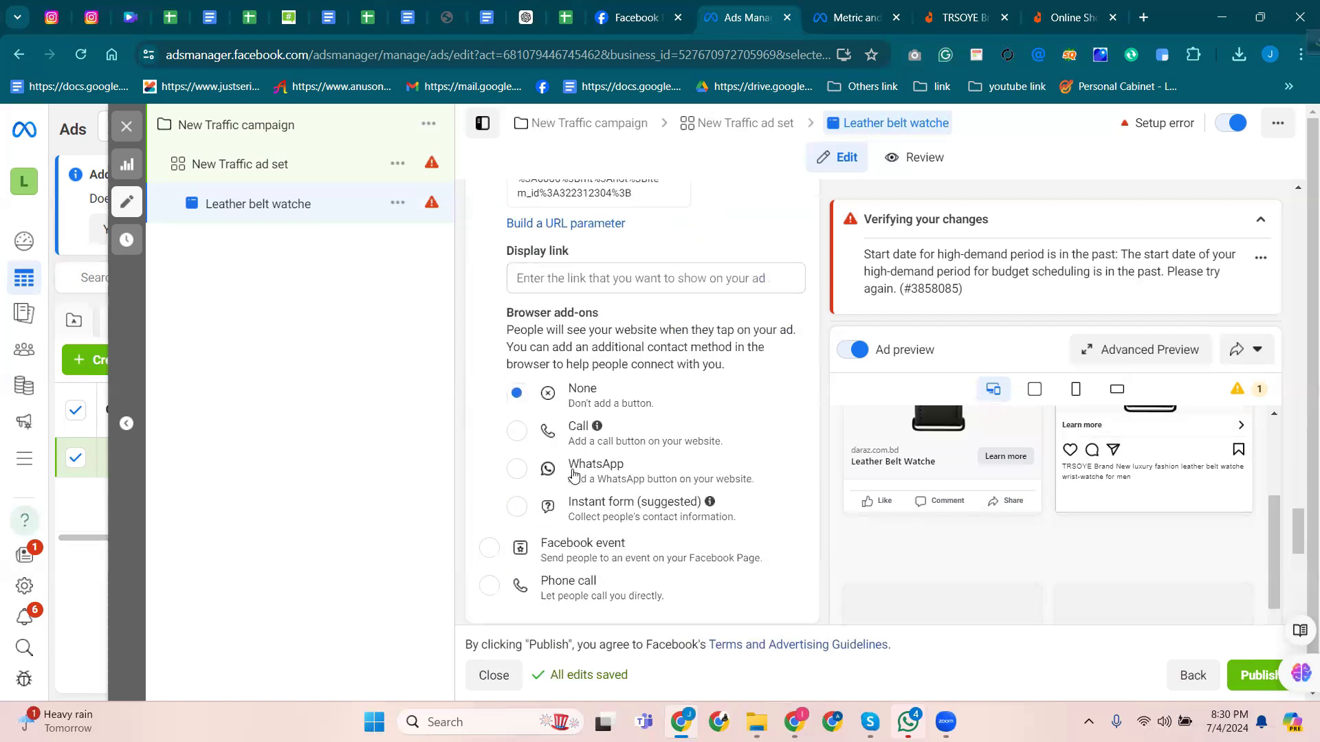
pyautogui.scroll(-5, 569, 475)
pyautogui.scroll(10, 560, 468)
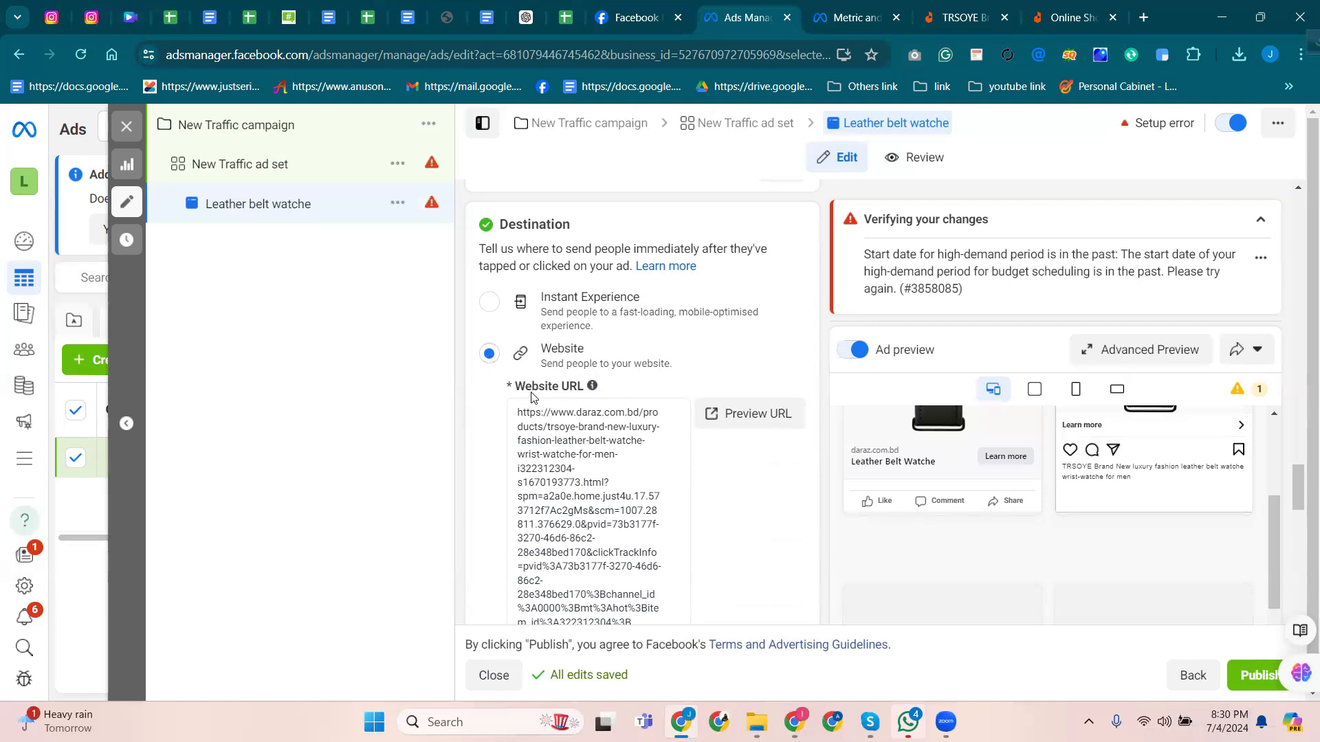
# Copy the URL of the TRSOYE leather belt watche product page on Daraz for the ad's empty display link.
pyautogui.scroll(-4, 494, 443)
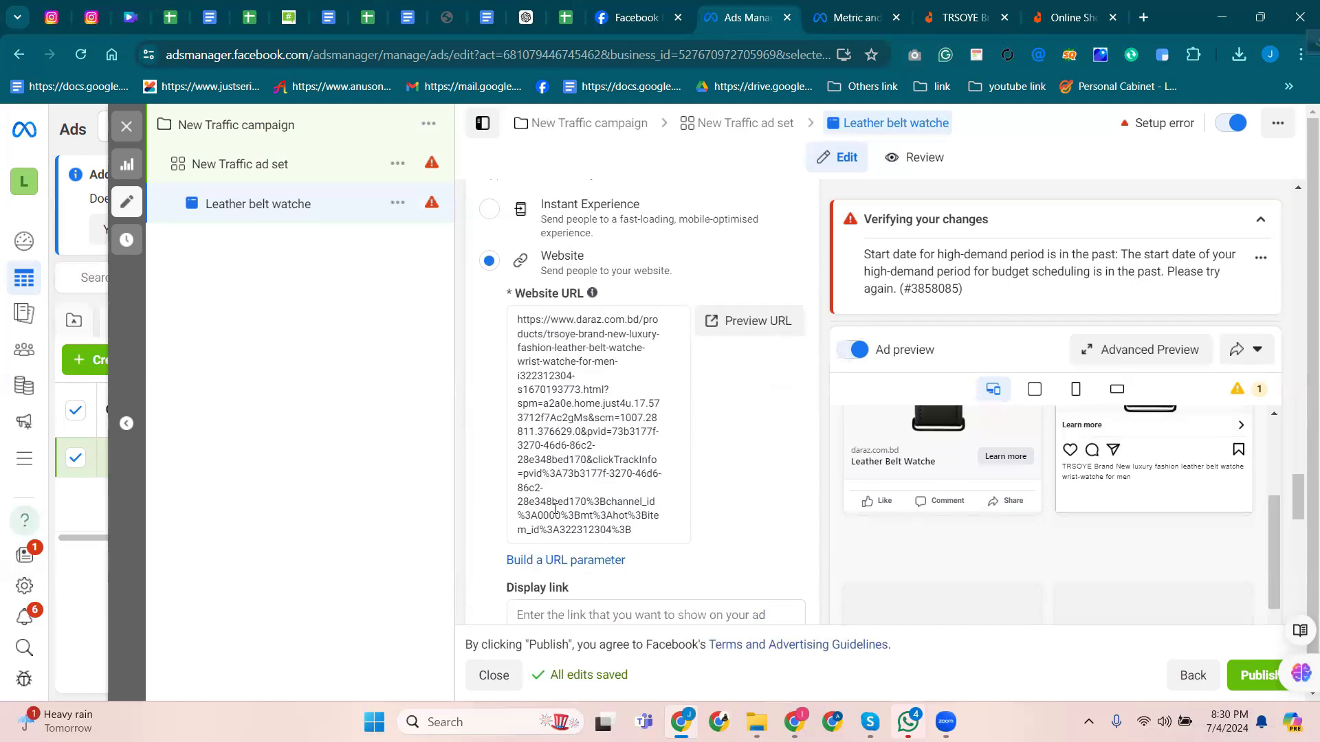
pyautogui.scroll(-3, 680, 331)
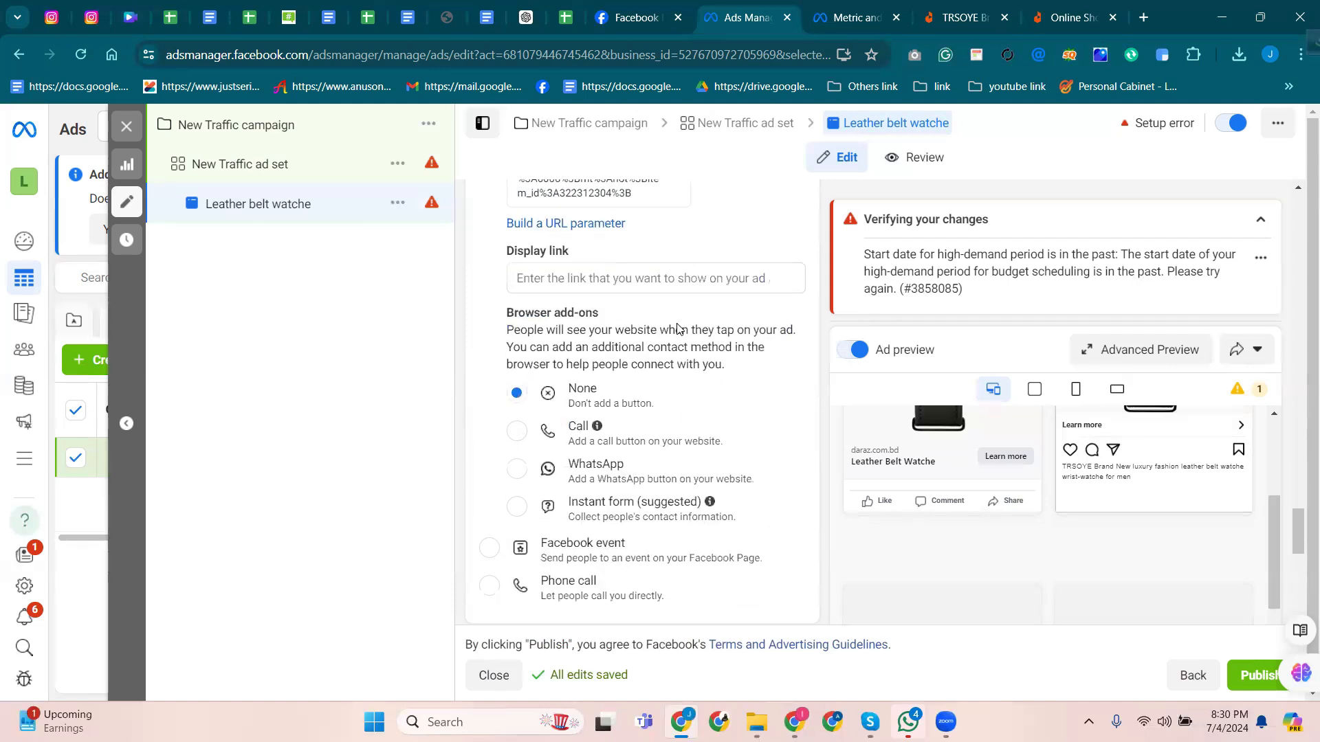
pyautogui.click(653, 281)
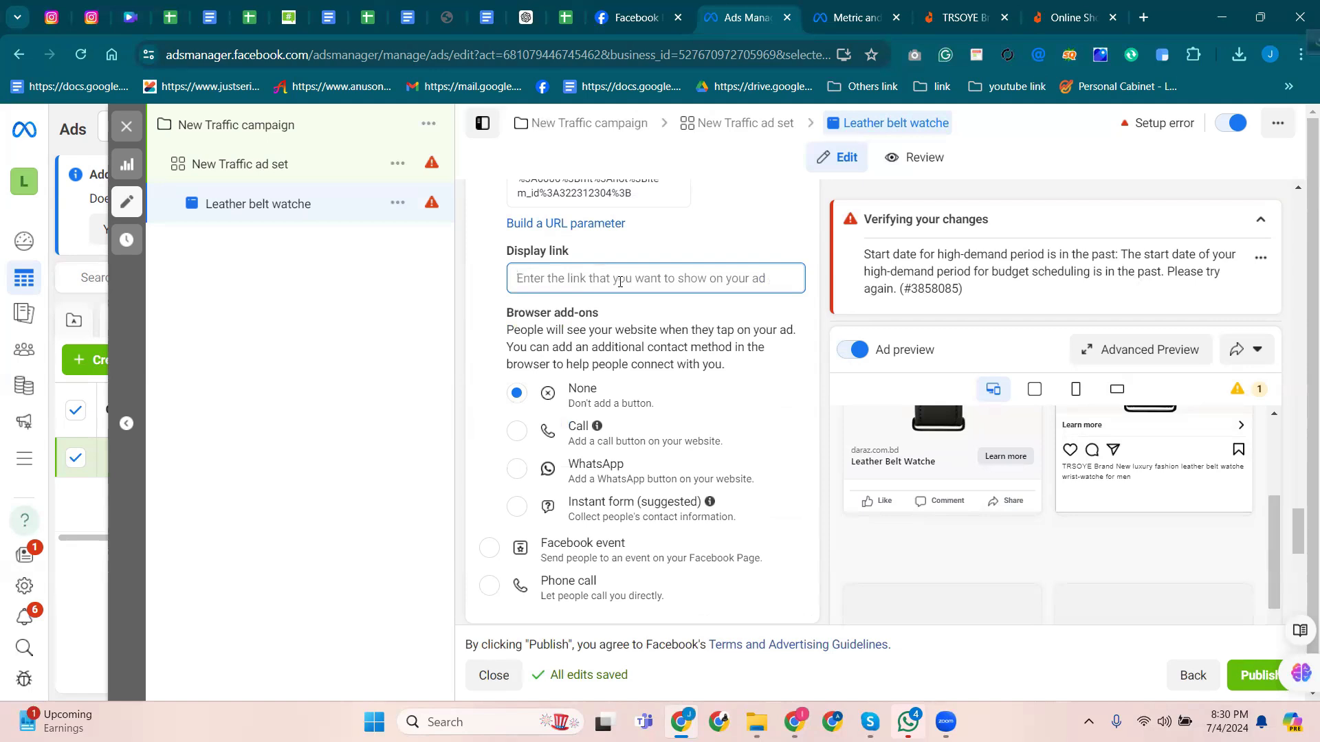
pyautogui.click(948, 5)
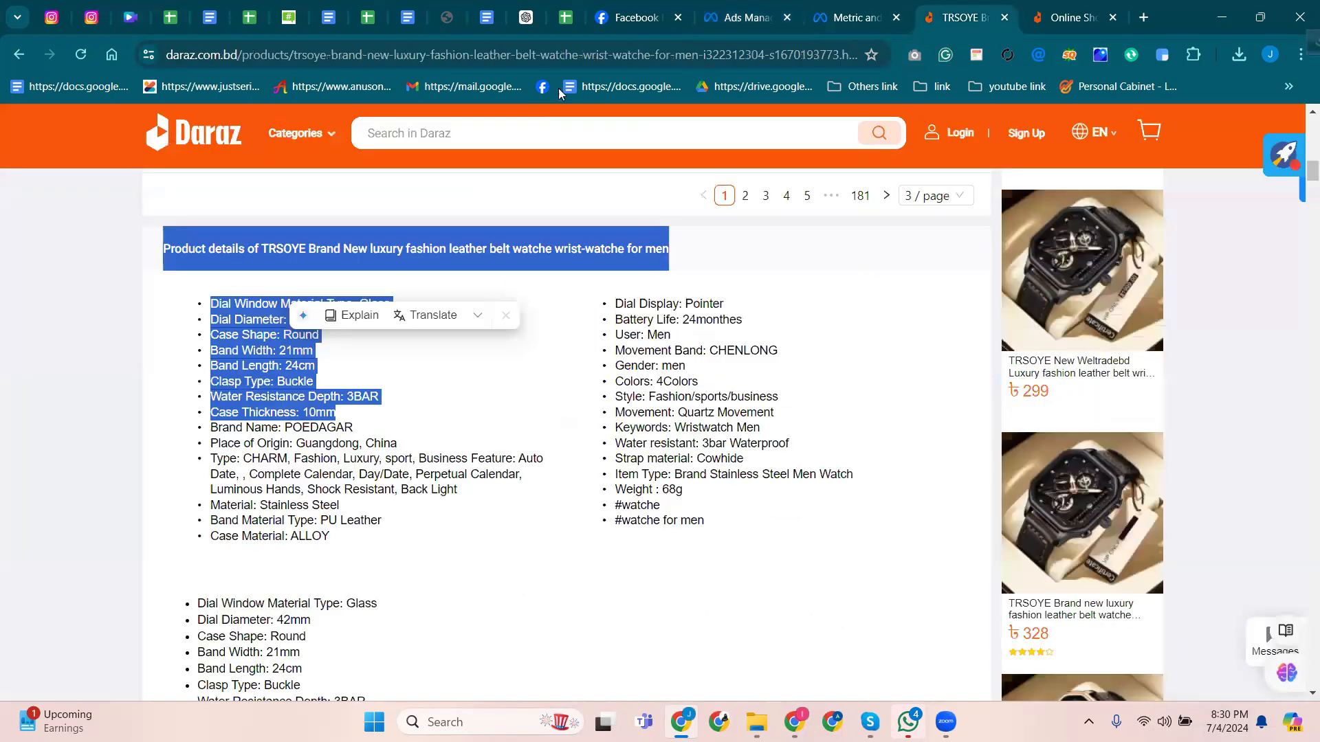
pyautogui.click(468, 55)
pyautogui.rightClick(469, 56)
pyautogui.click(528, 214)
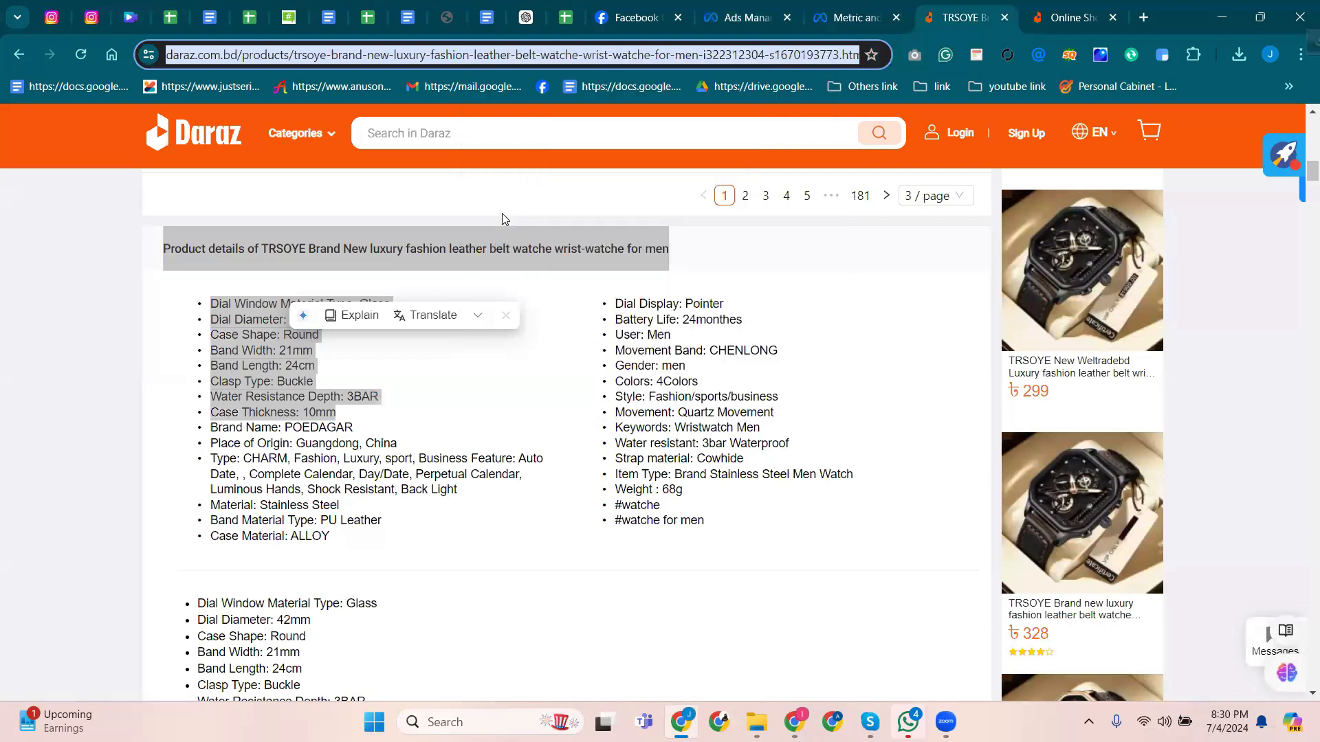
pyautogui.click(114, 275)
# Return to Ads Manager and paste the copied Daraz product URL as the ad's display link.
pyautogui.click(715, 11)
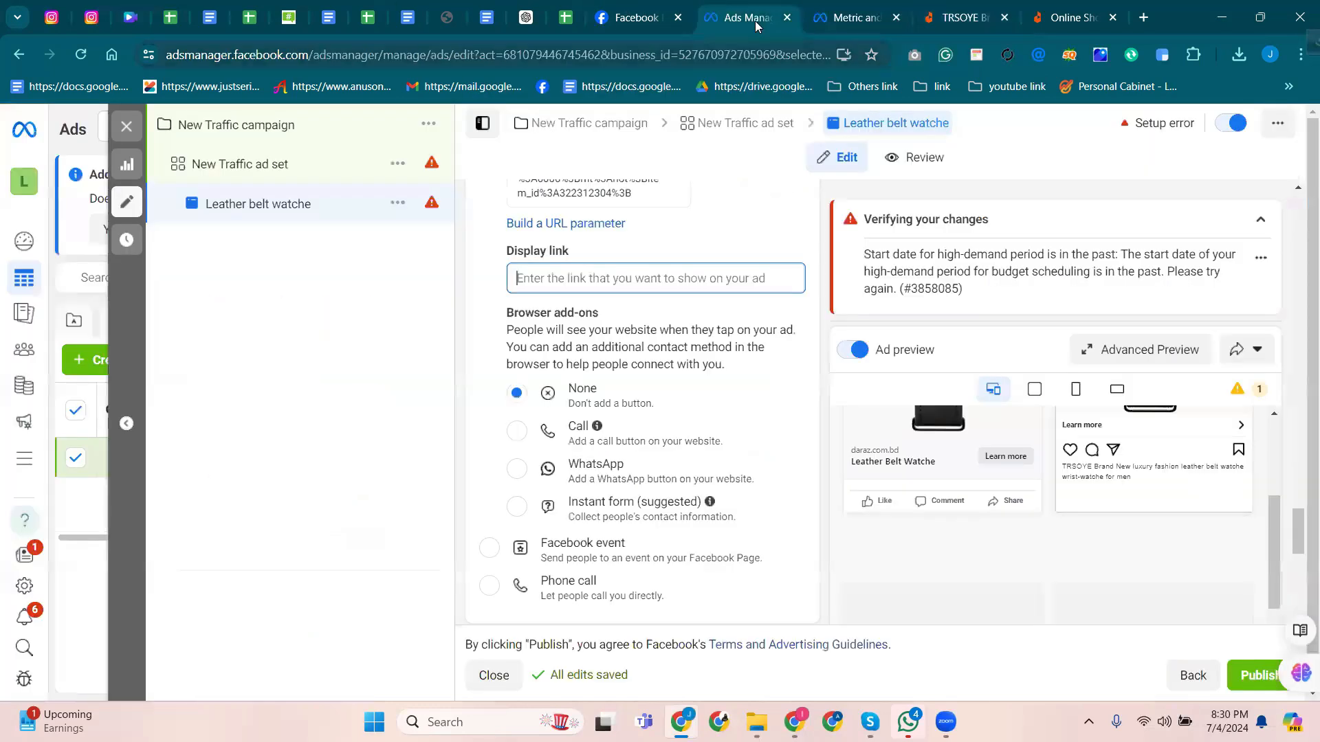
pyautogui.rightClick(571, 282)
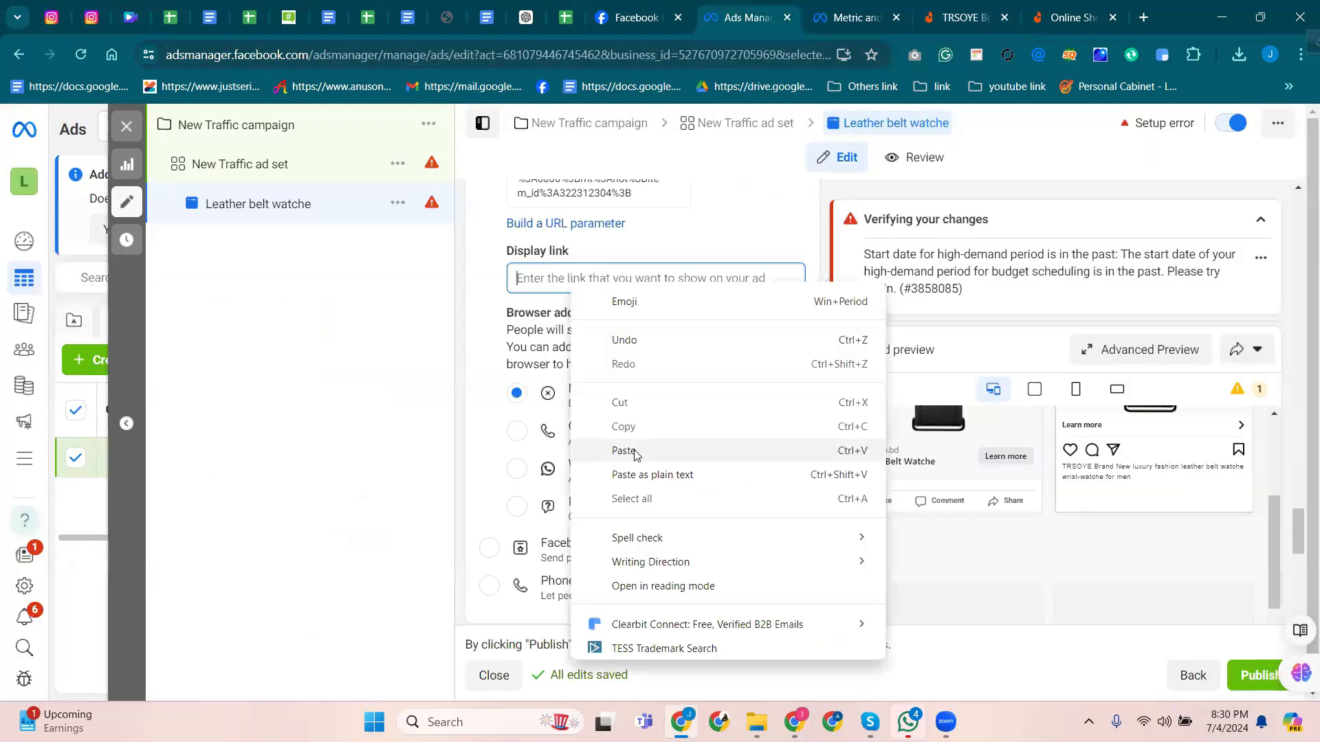
pyautogui.click(634, 453)
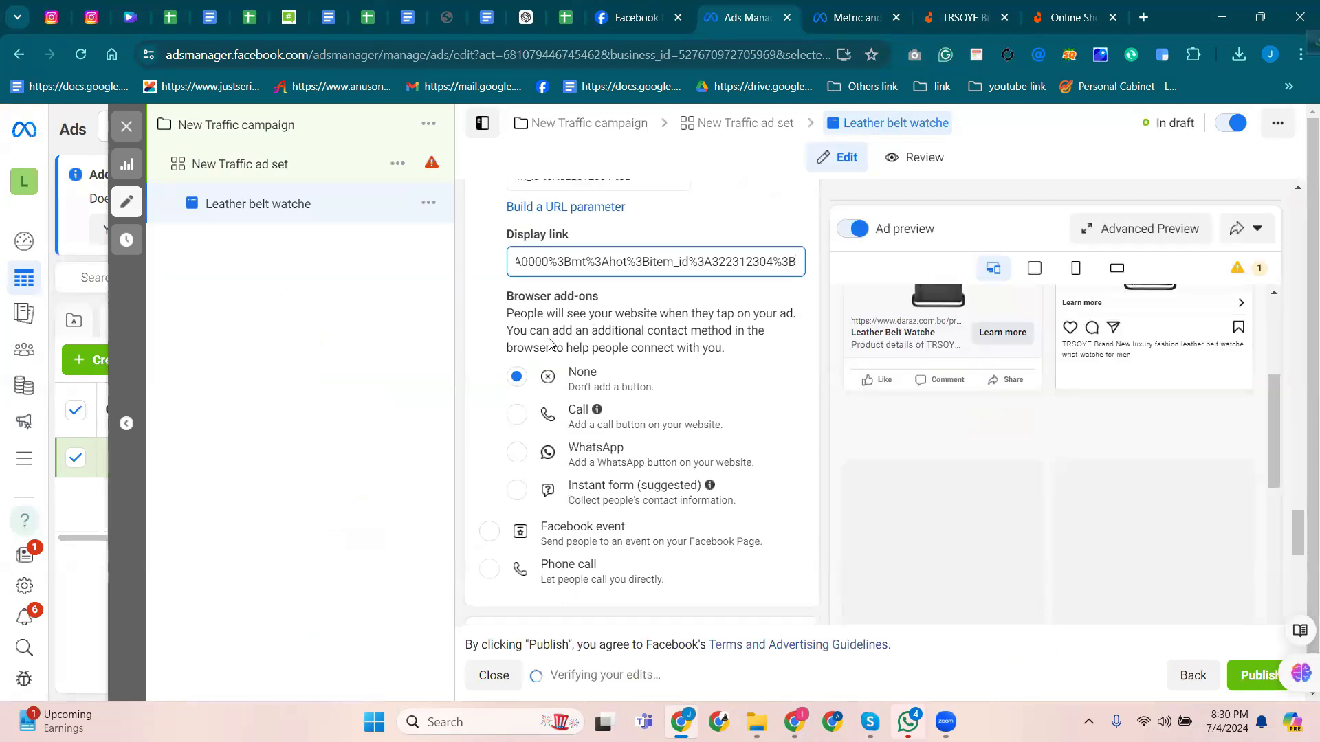
# Review the ad's browser add-ons and other destination options, and turn on the Languages setting.
pyautogui.scroll(-1, 550, 341)
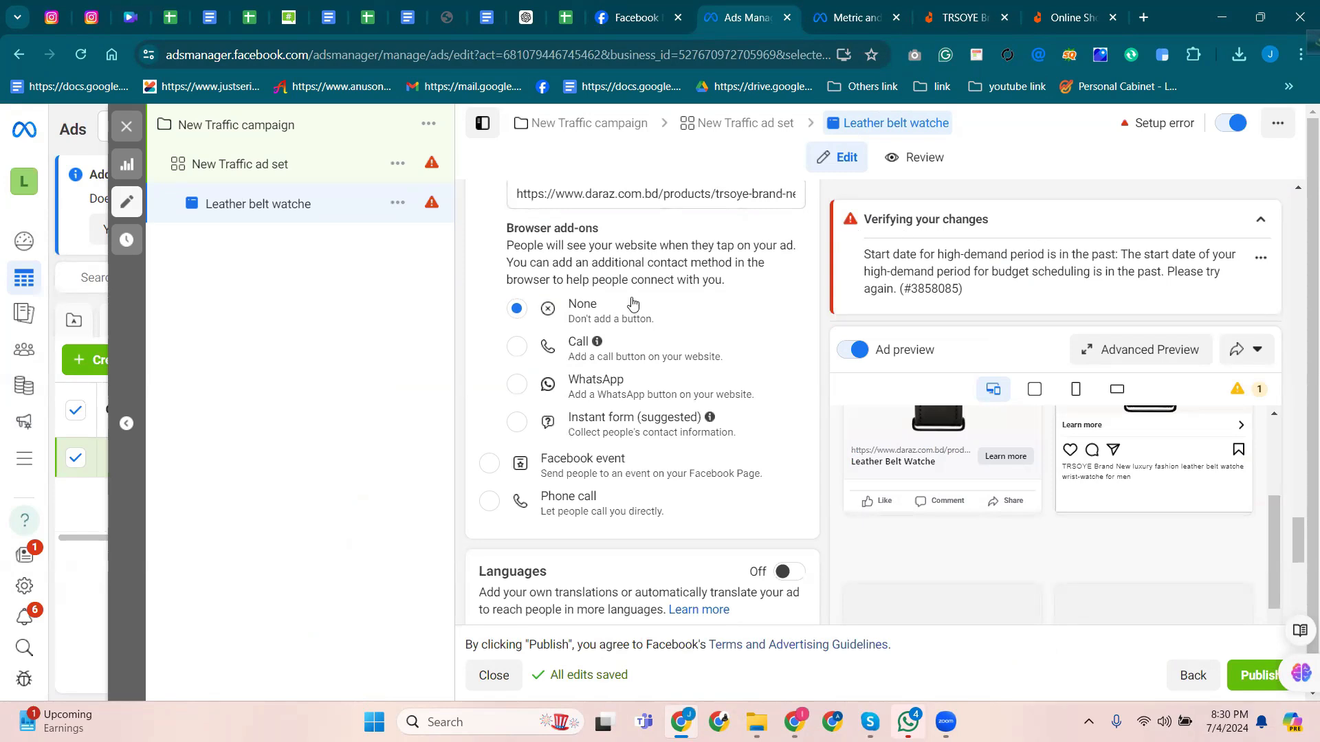
pyautogui.scroll(1, 627, 306)
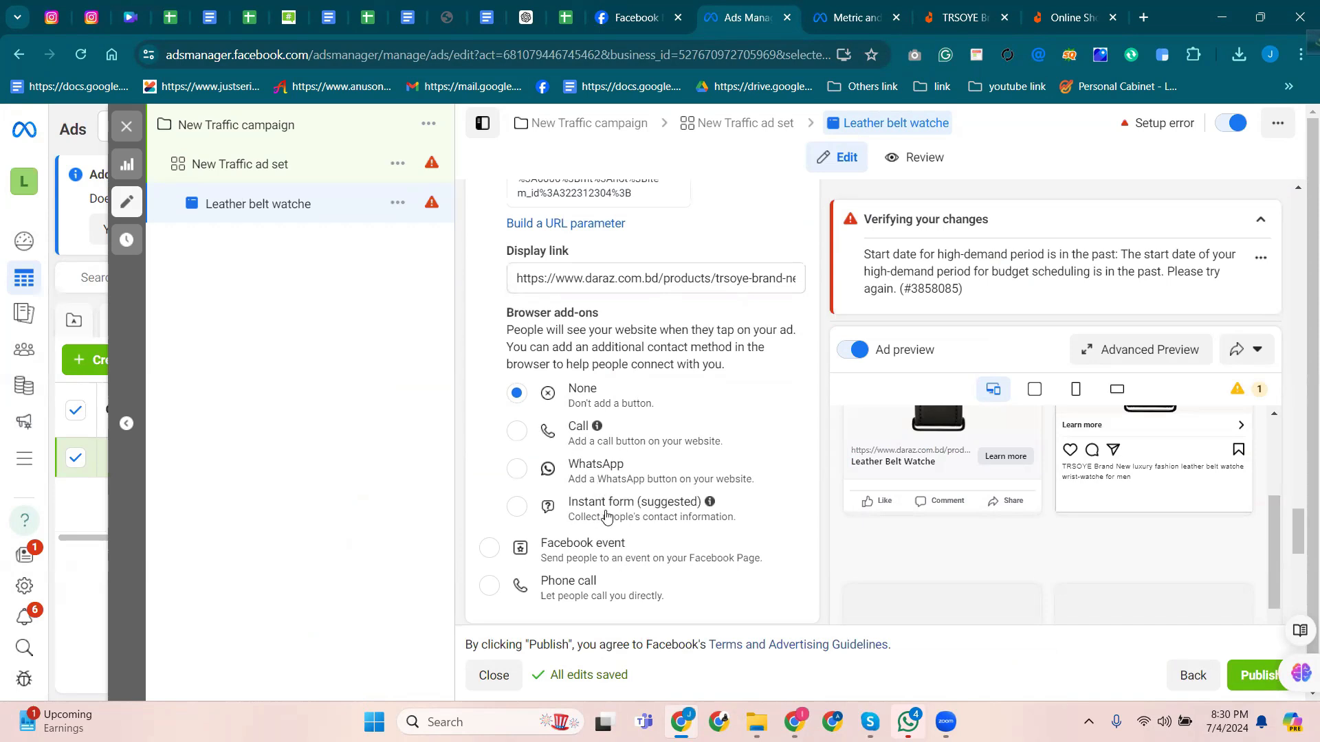
pyautogui.scroll(-3, 605, 516)
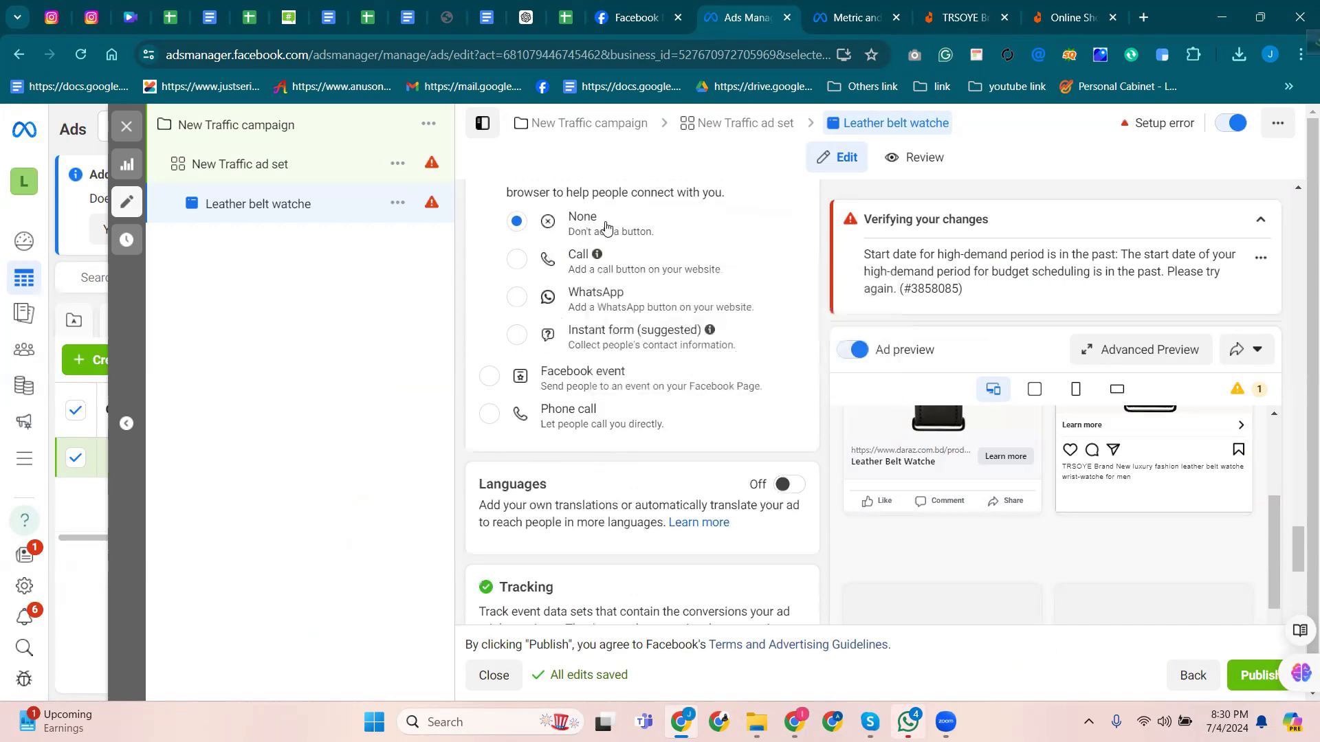
pyautogui.scroll(1, 605, 275)
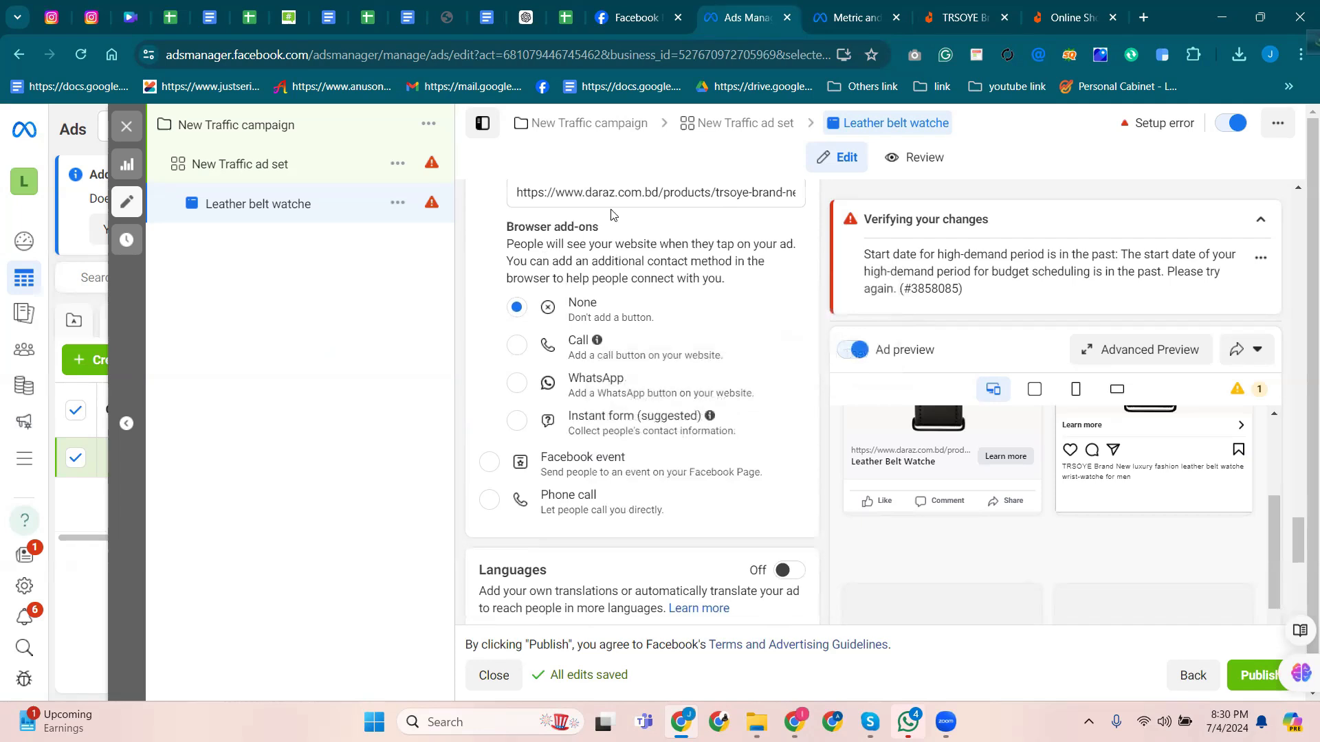
pyautogui.scroll(-1, 601, 443)
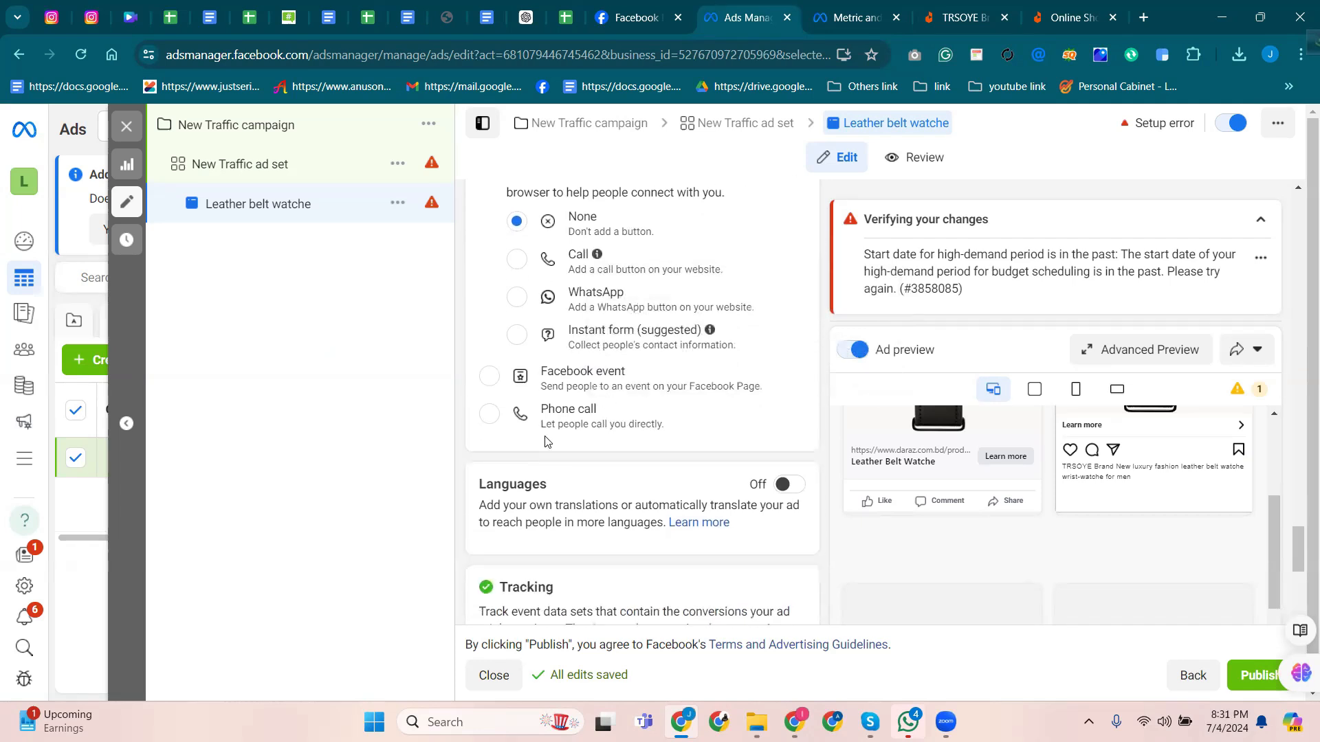
pyautogui.scroll(-3, 607, 430)
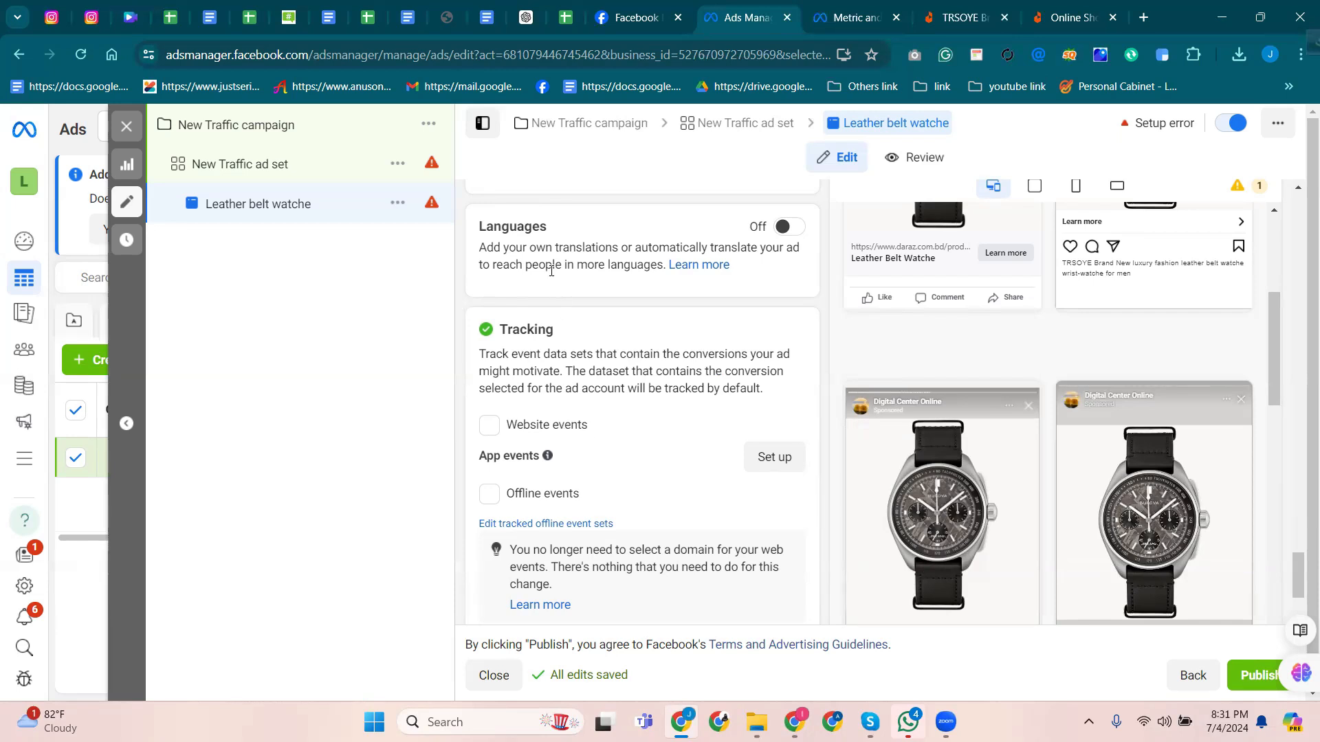
pyautogui.moveTo(939, 517)
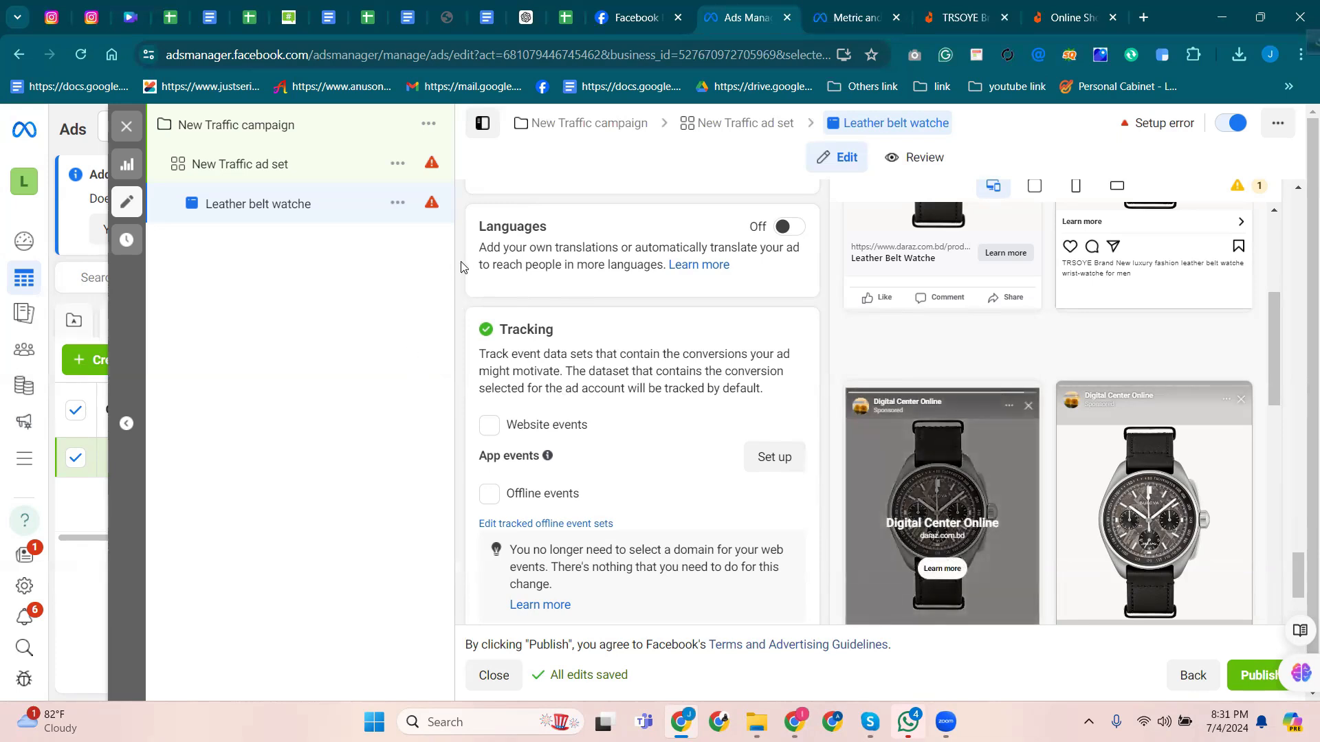
pyautogui.click(785, 227)
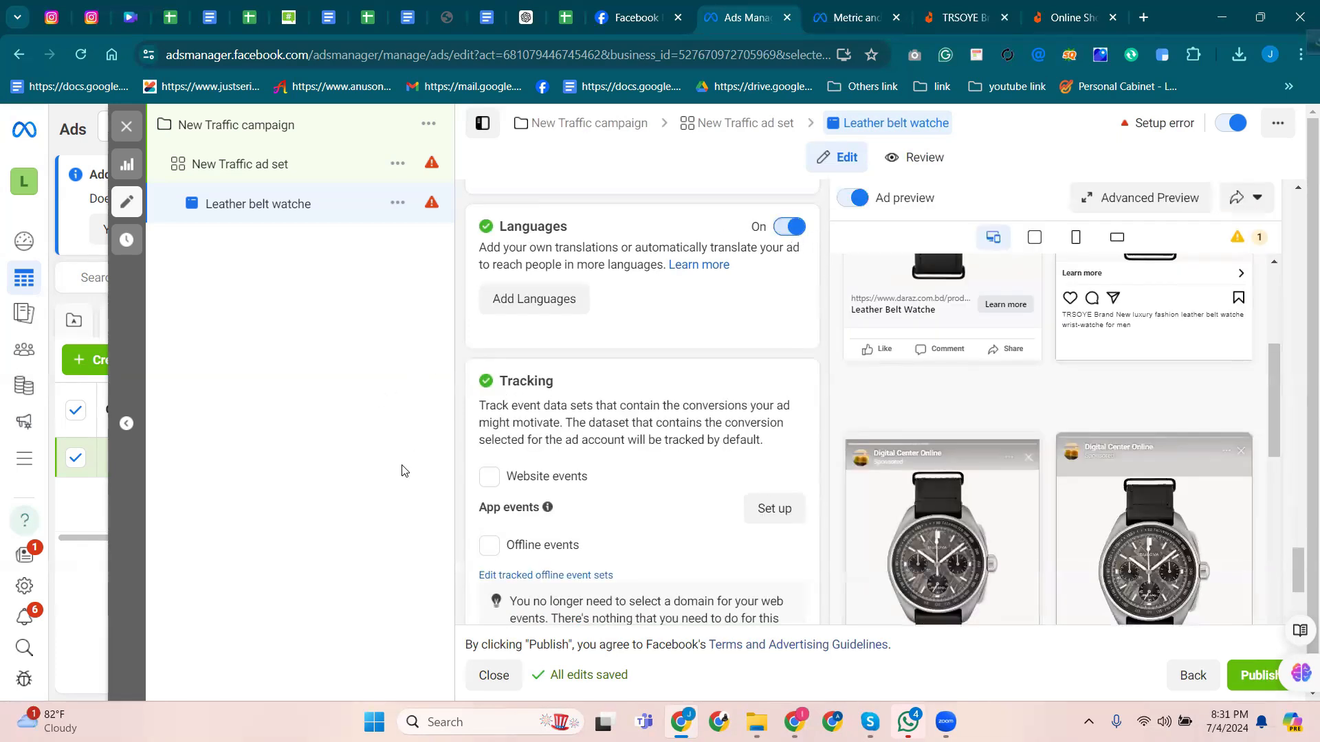
# Examine the ad's Tracking section, including website events, app events, offline events and URL parameters.
pyautogui.scroll(-2, 520, 438)
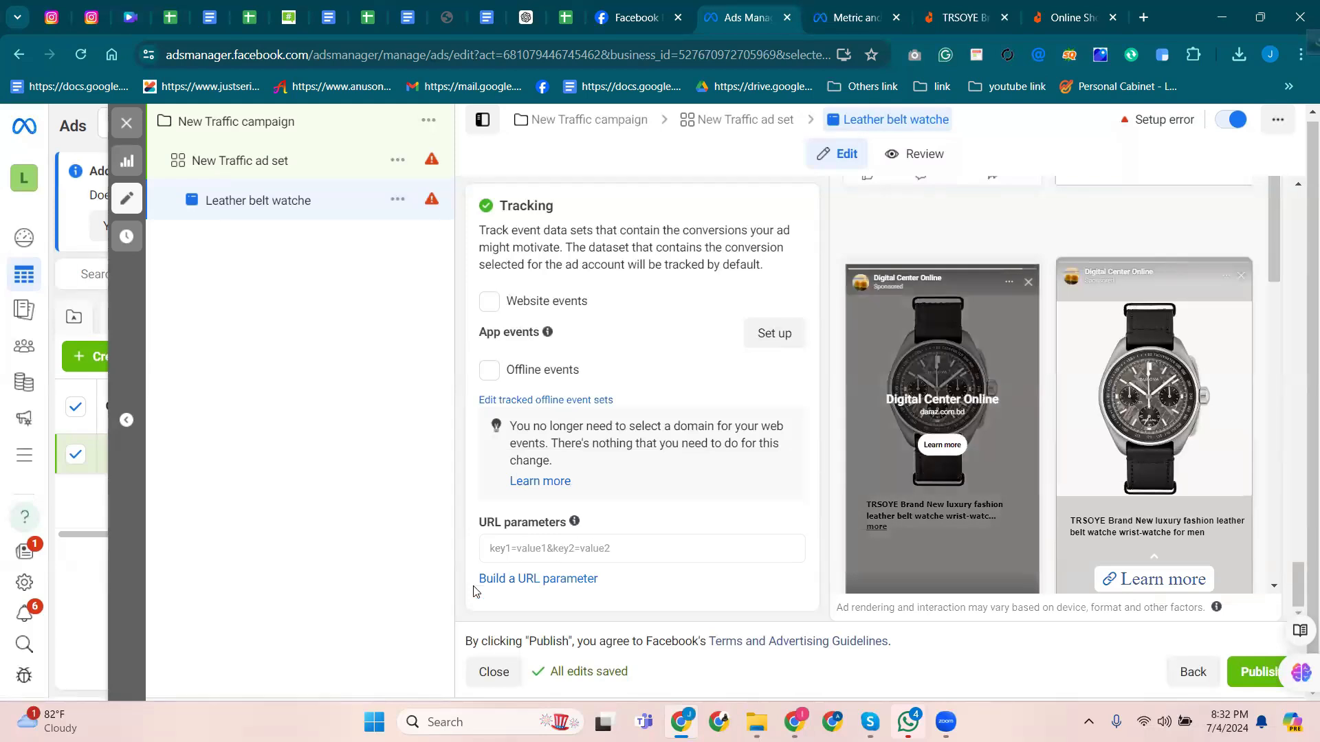
pyautogui.scroll(5, 540, 577)
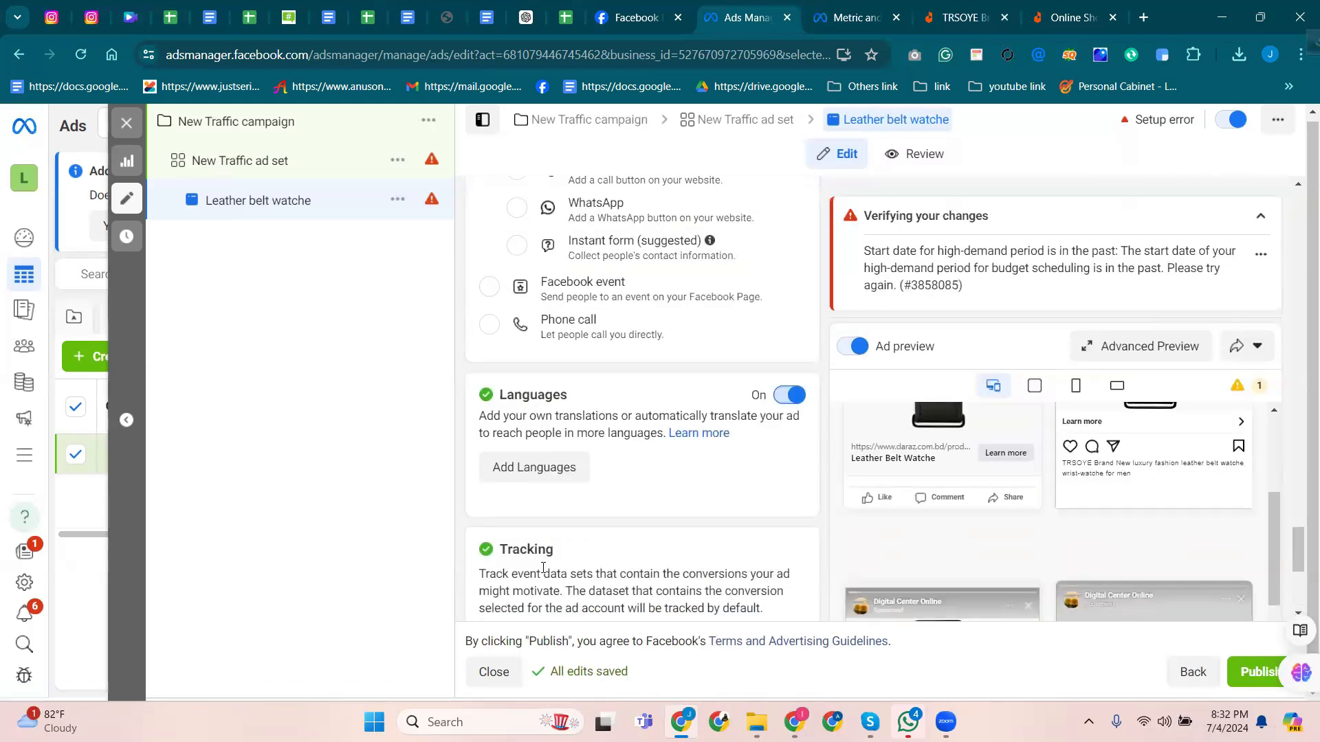
pyautogui.scroll(-4, 541, 568)
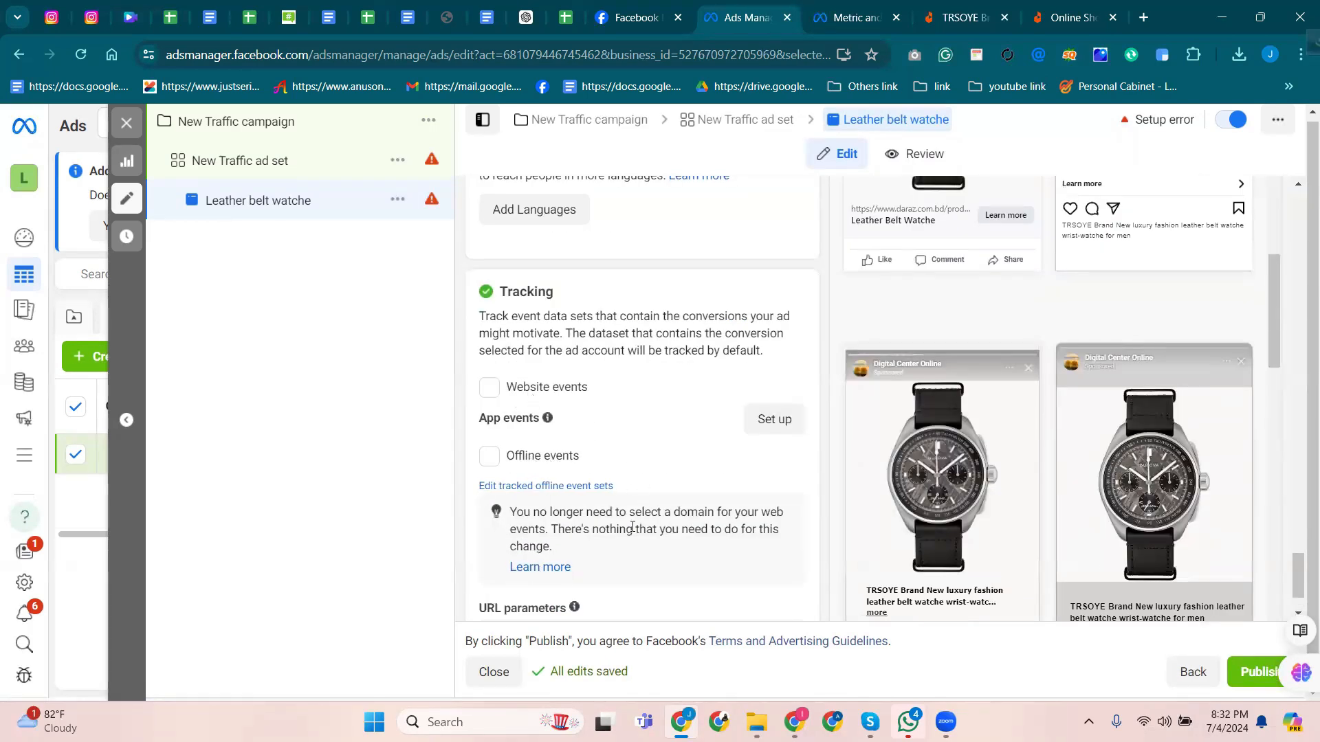
pyautogui.scroll(-1, 596, 514)
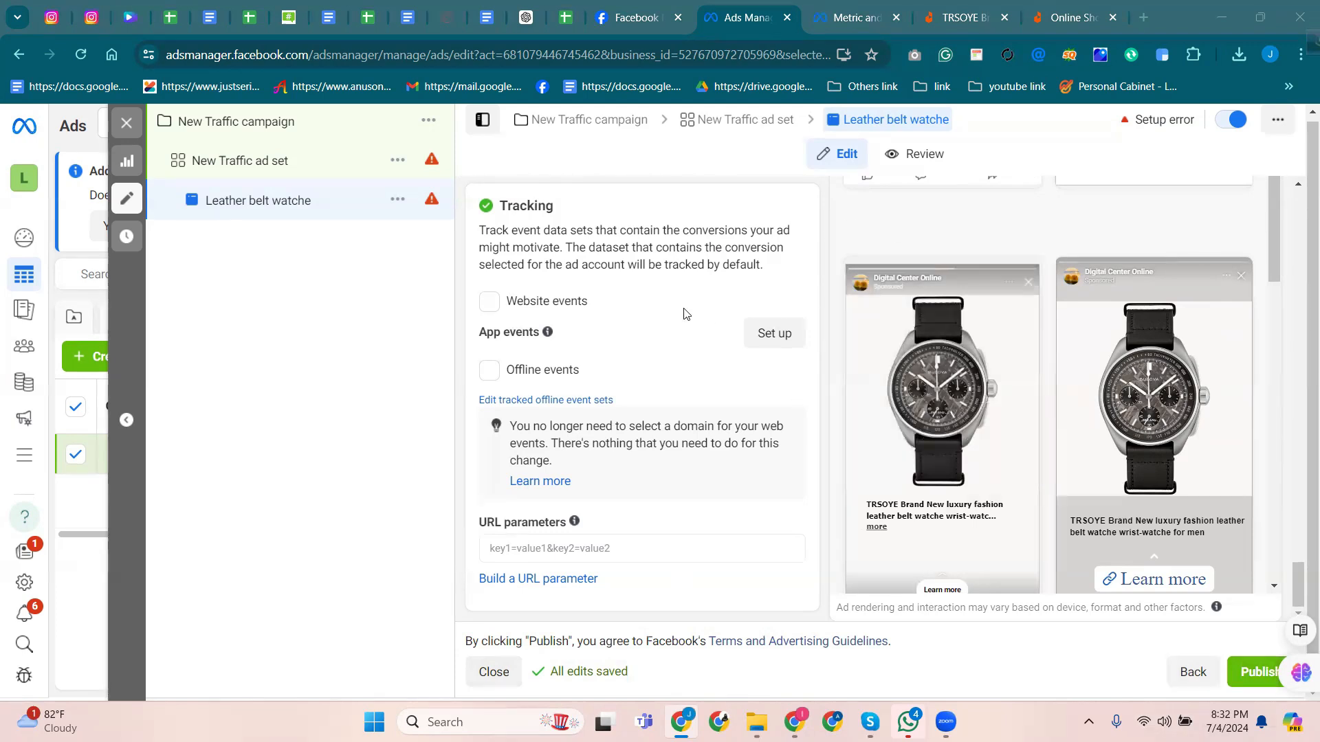
# Go back to the start of the ad and review its name, identity, ad setup, ad sources and site links.
pyautogui.scroll(15, 680, 313)
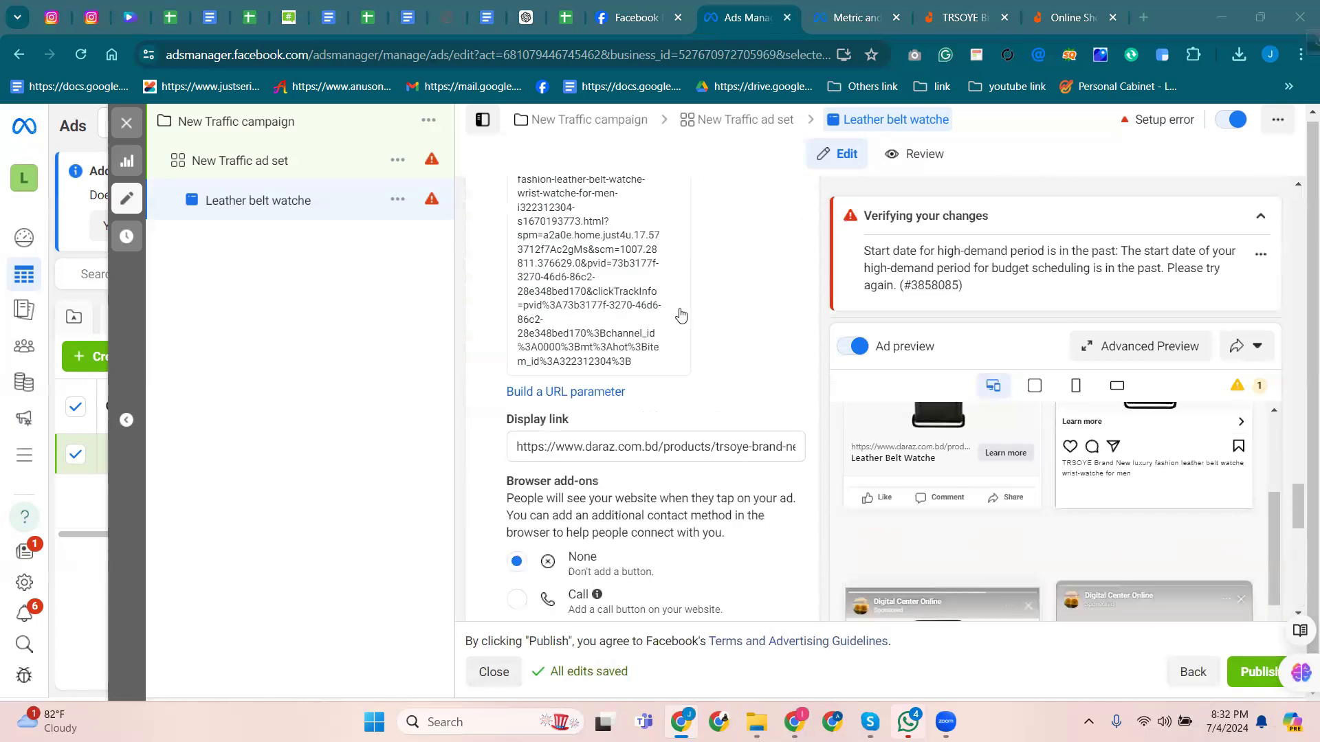
pyautogui.scroll(10, 681, 314)
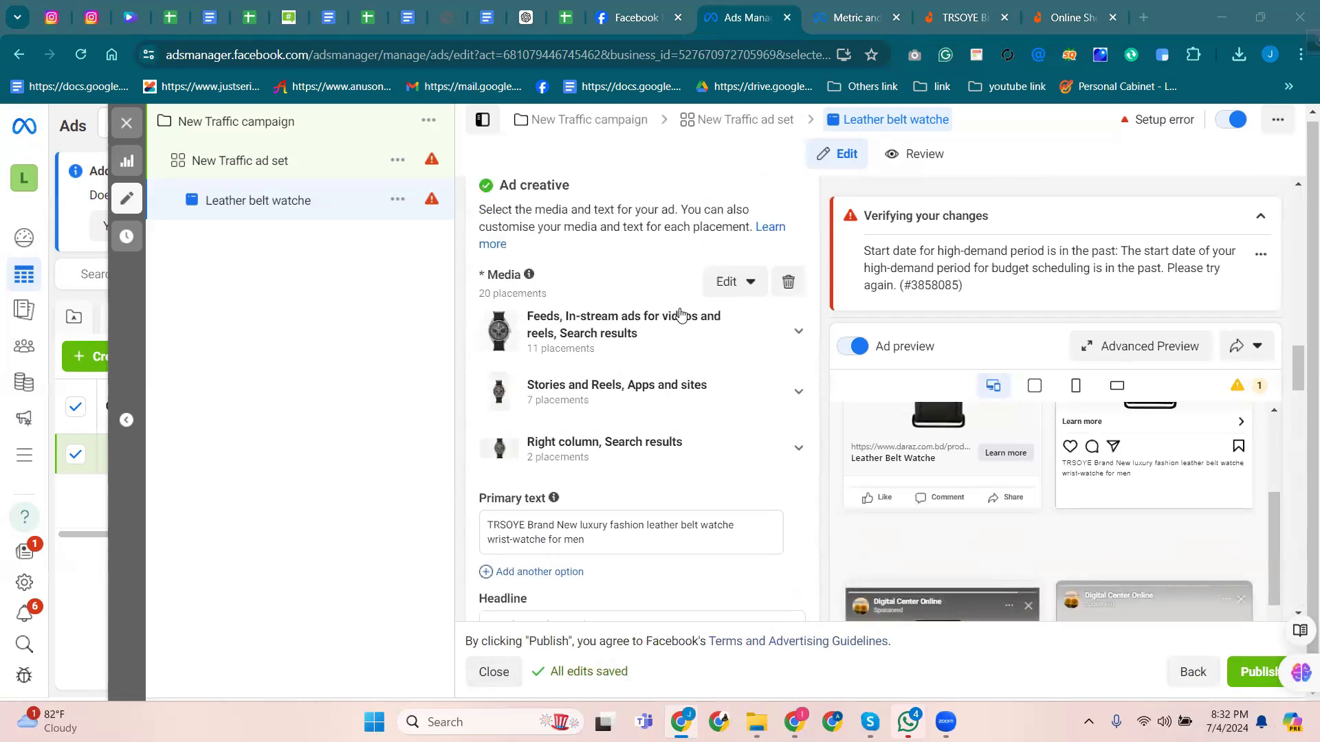
pyautogui.scroll(15, 680, 314)
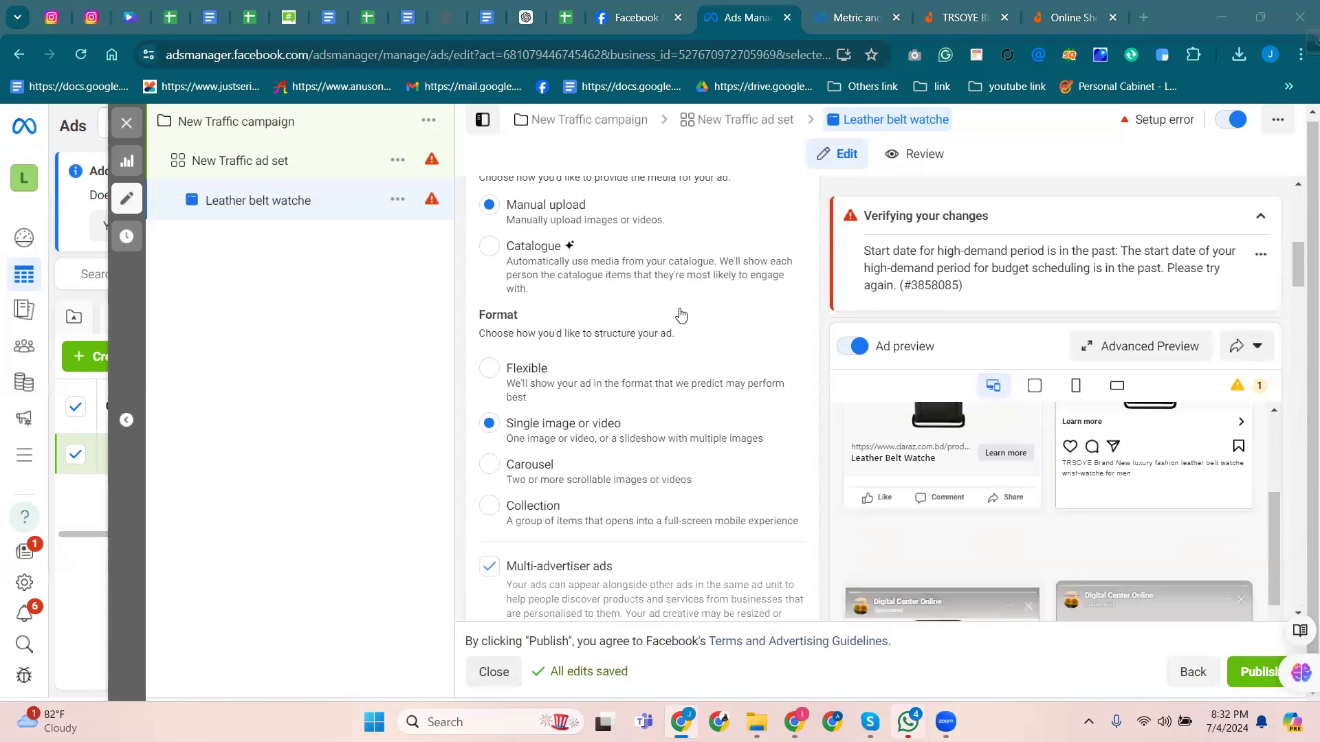
pyautogui.scroll(3, 680, 313)
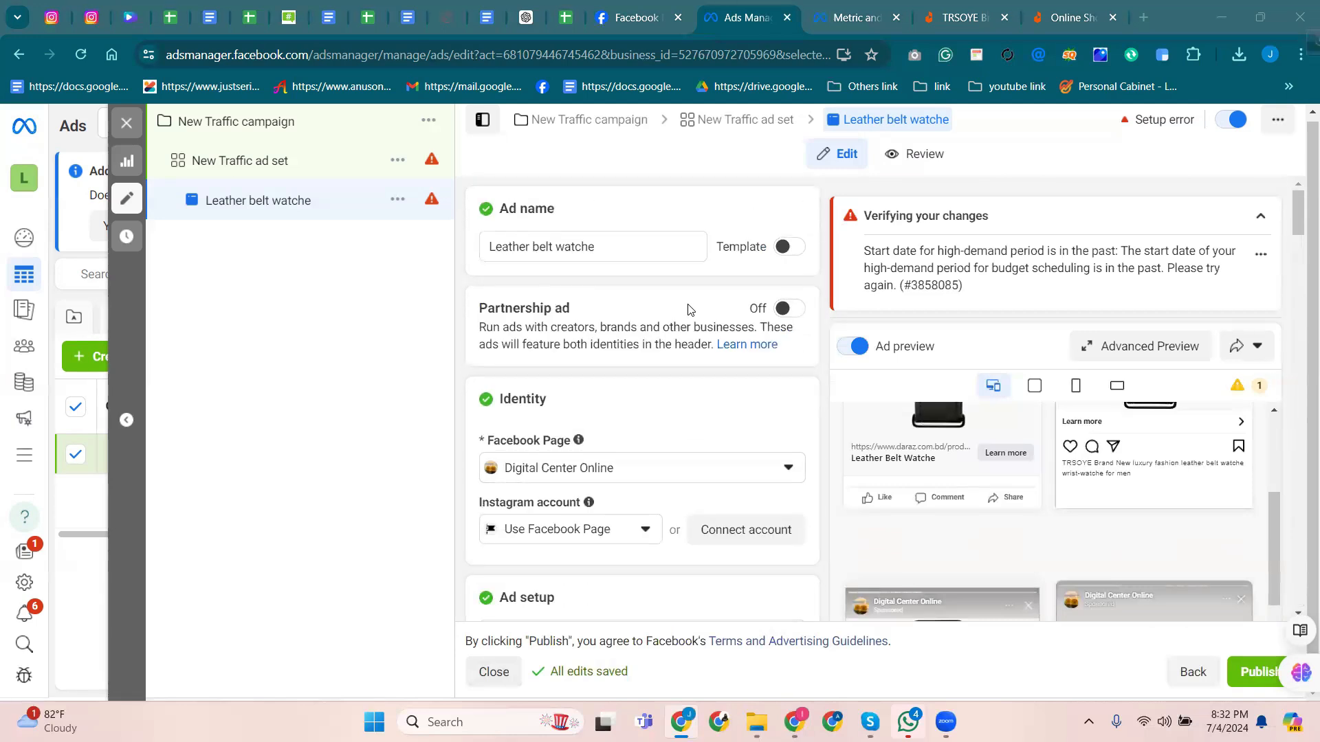
pyautogui.scroll(-5, 689, 310)
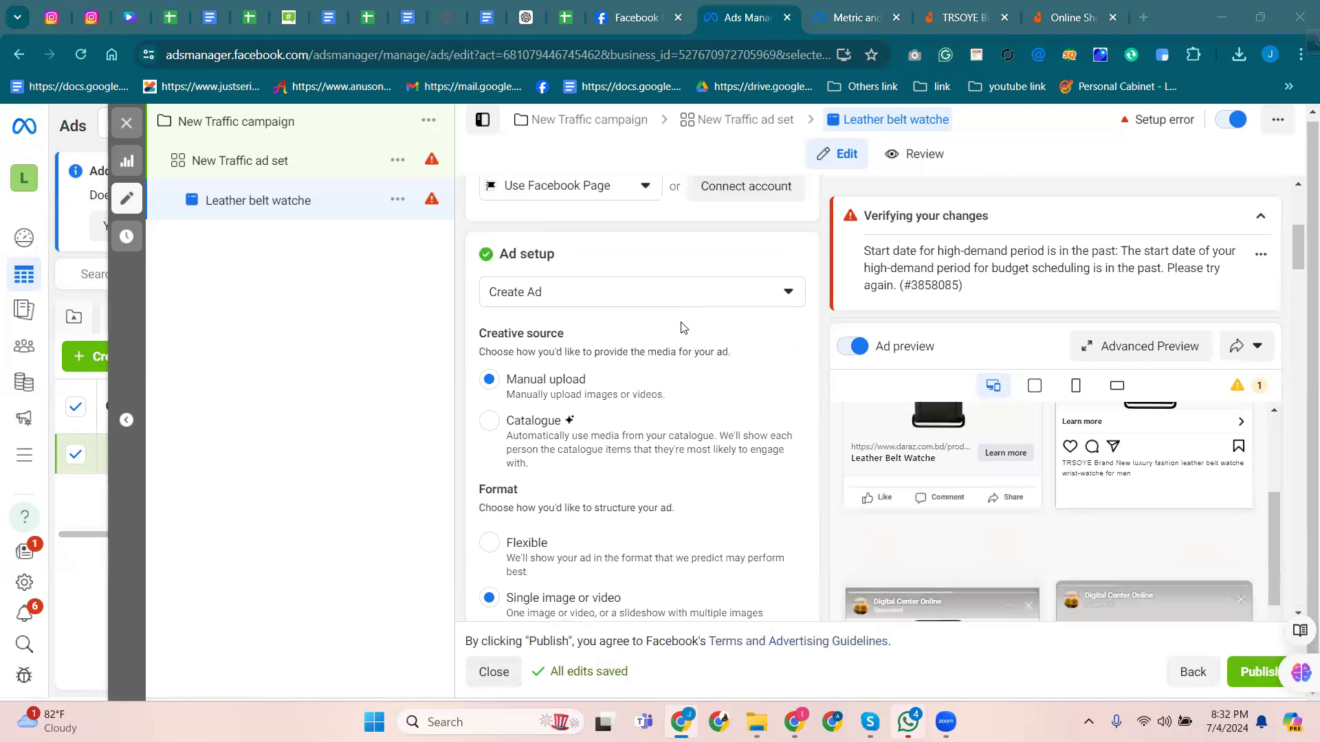
pyautogui.scroll(-5, 595, 445)
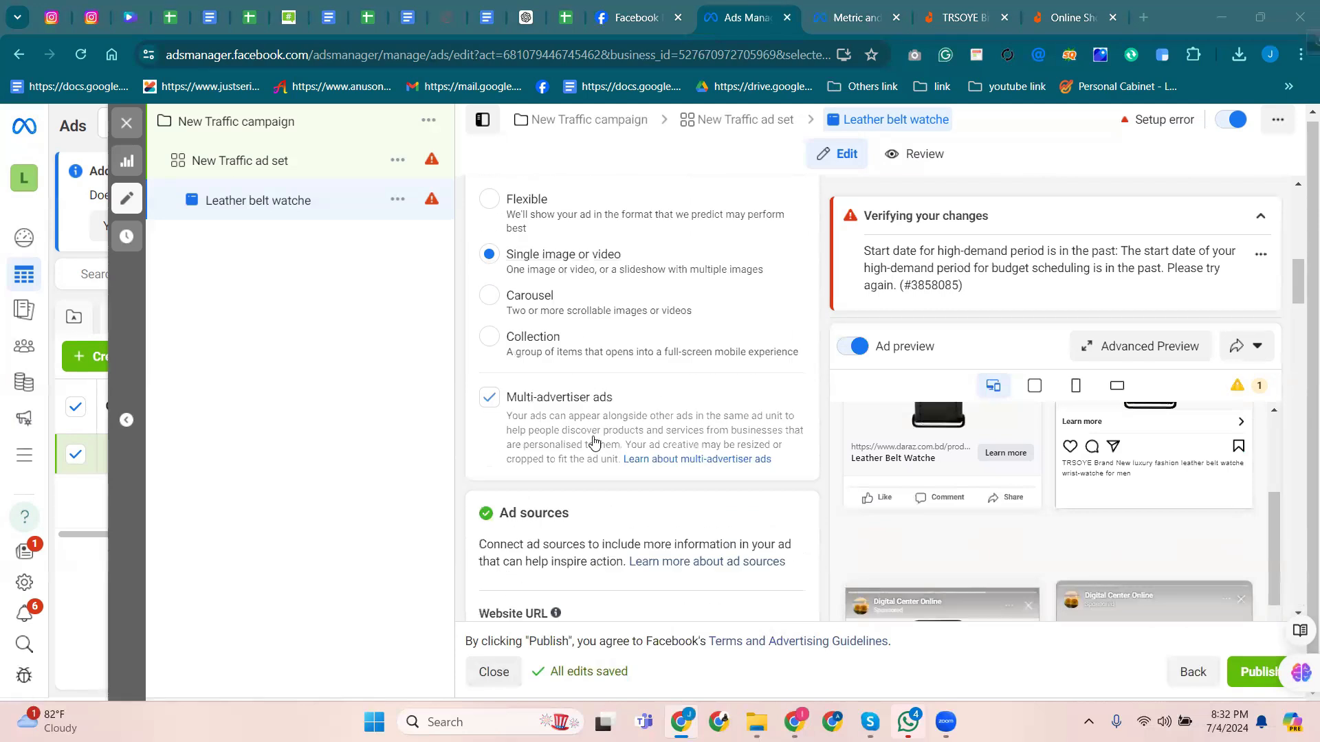
pyautogui.scroll(-4, 498, 289)
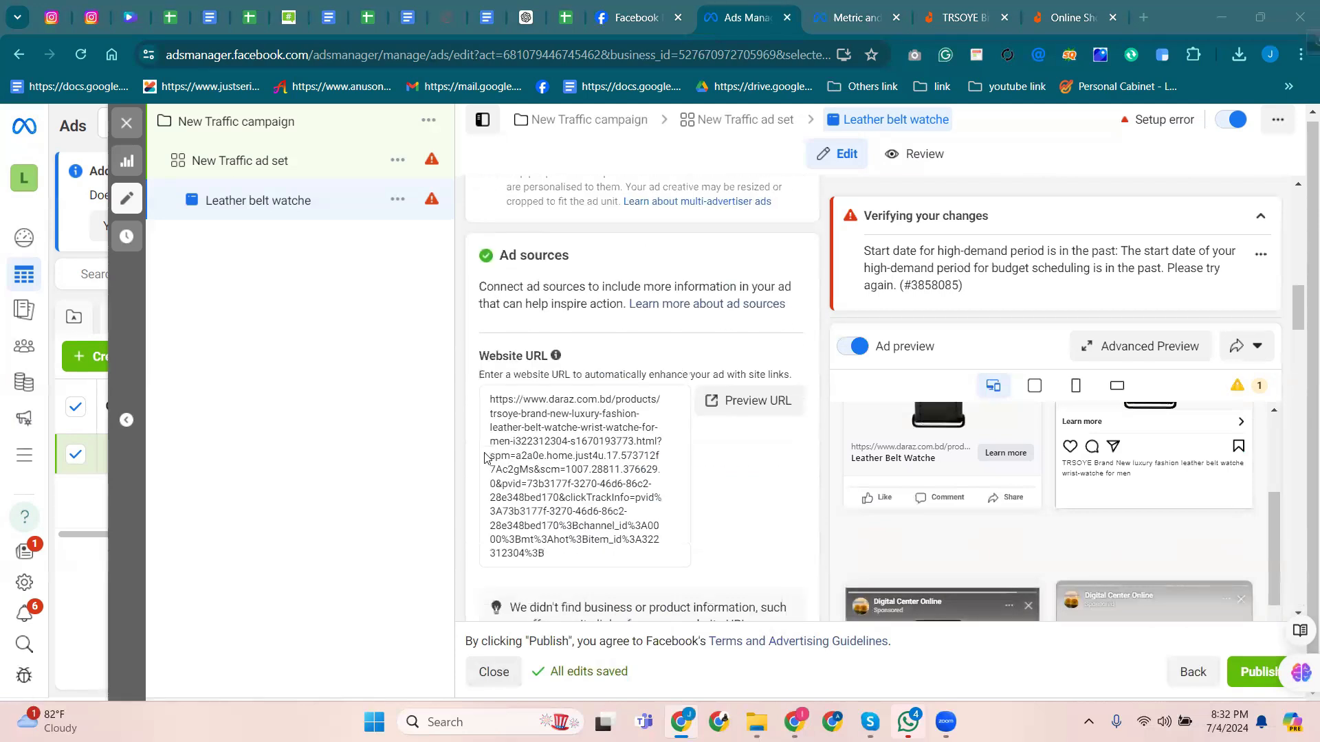
pyautogui.scroll(-4, 485, 457)
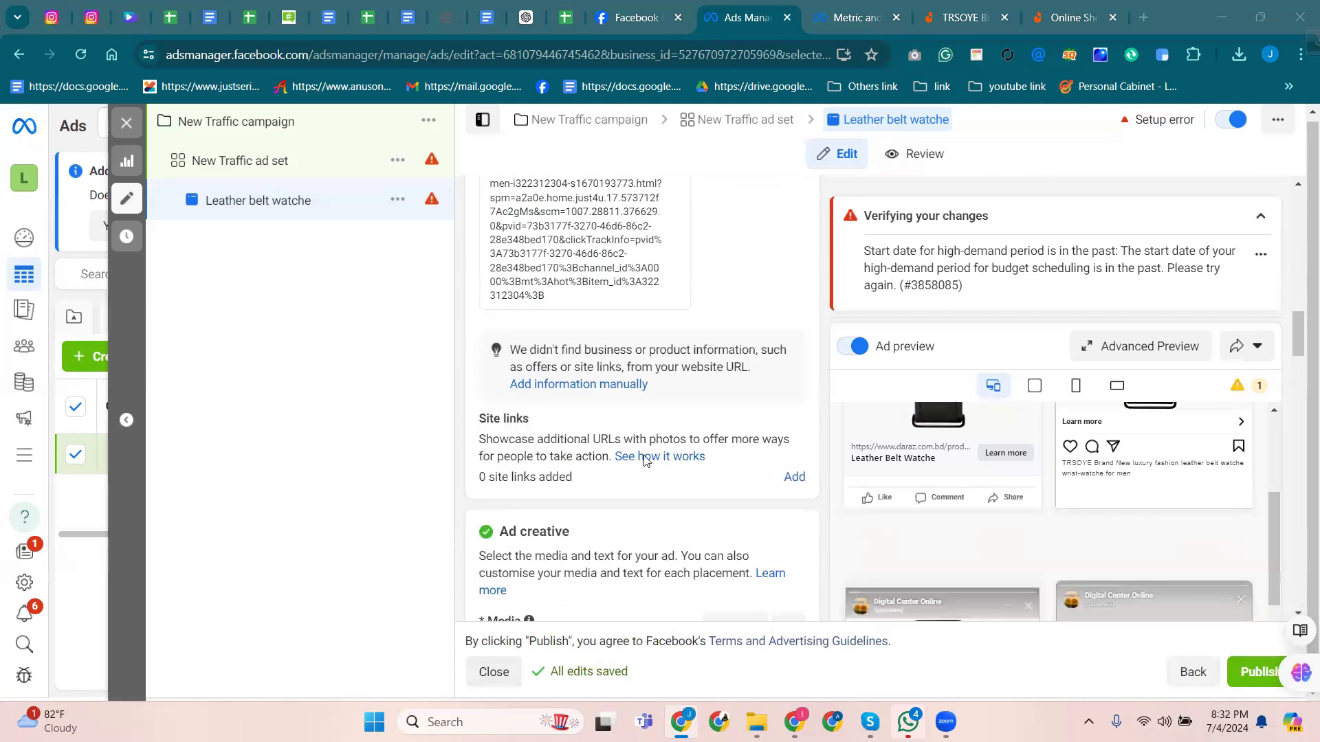
pyautogui.scroll(-3, 564, 385)
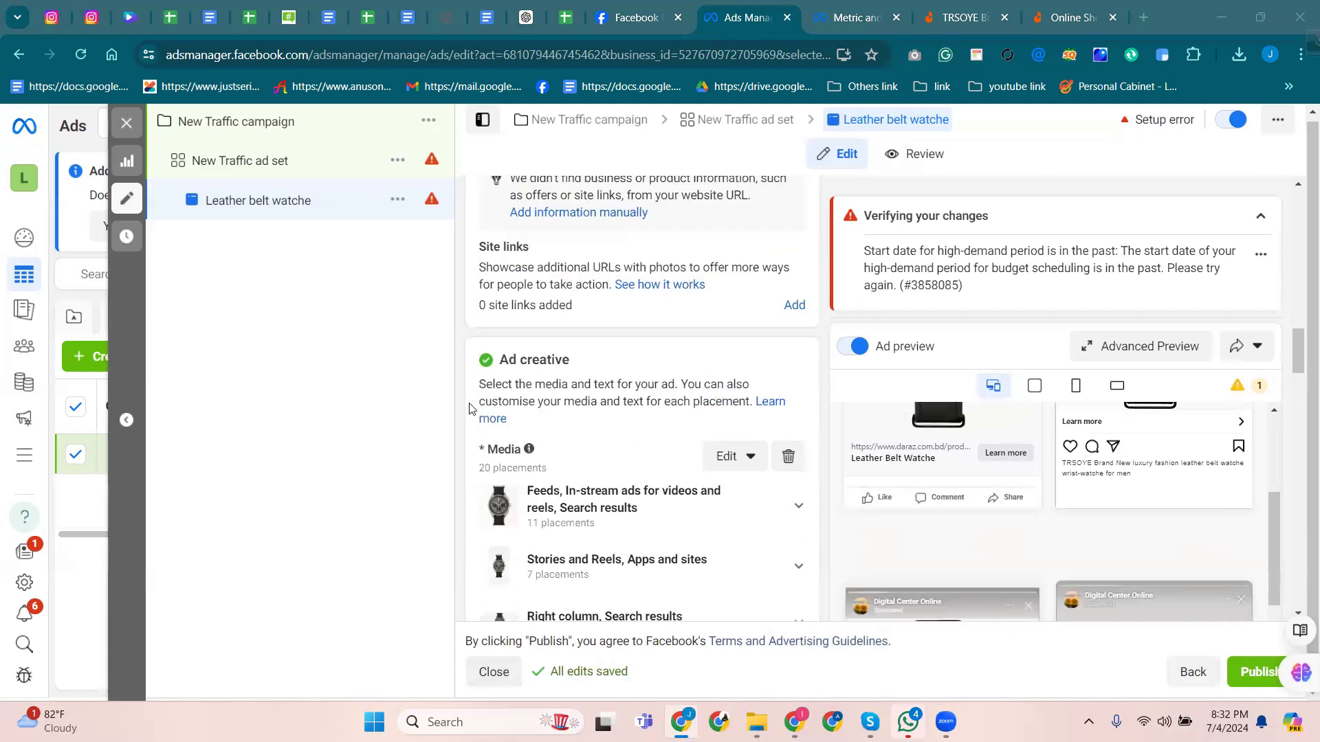
# Review the ad creative's media placements, primary text, headline, description, call to action and Advantage+ creative settings.
pyautogui.scroll(-3, 475, 402)
pyautogui.scroll(-3, 530, 447)
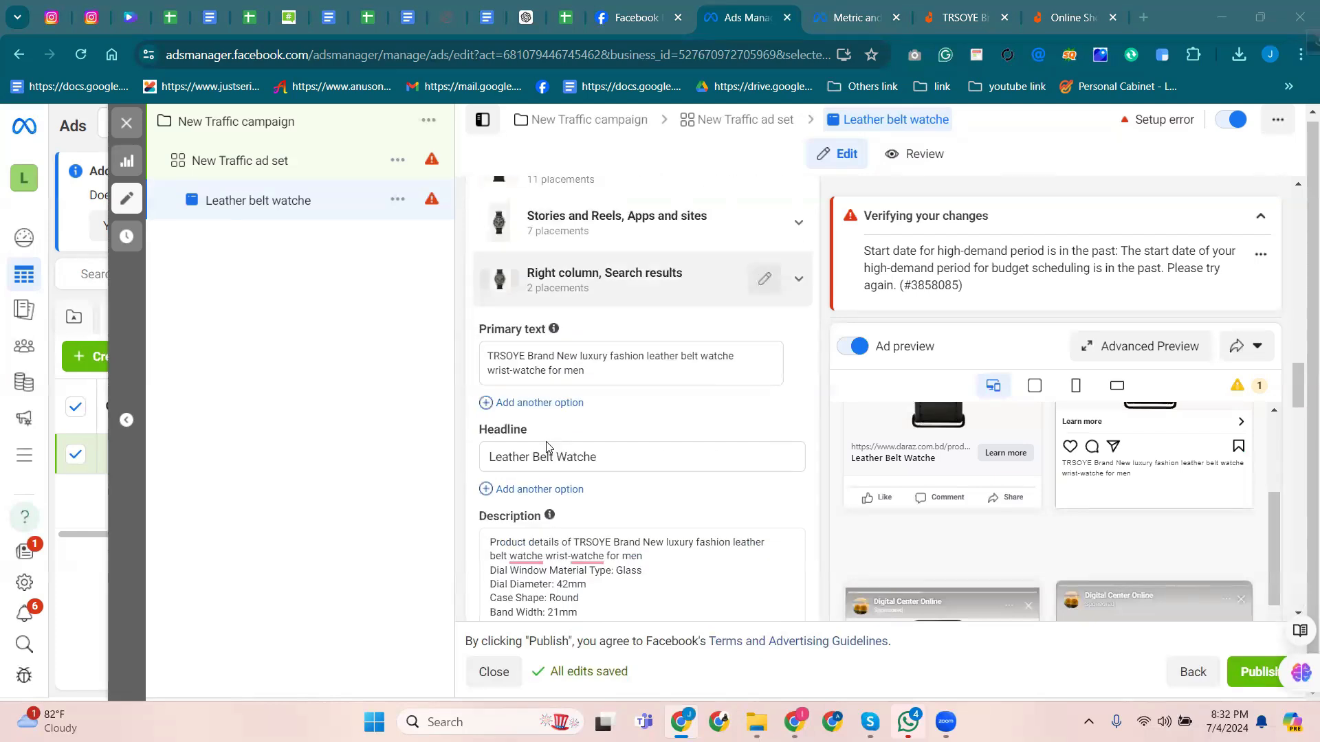
pyautogui.scroll(-1, 784, 432)
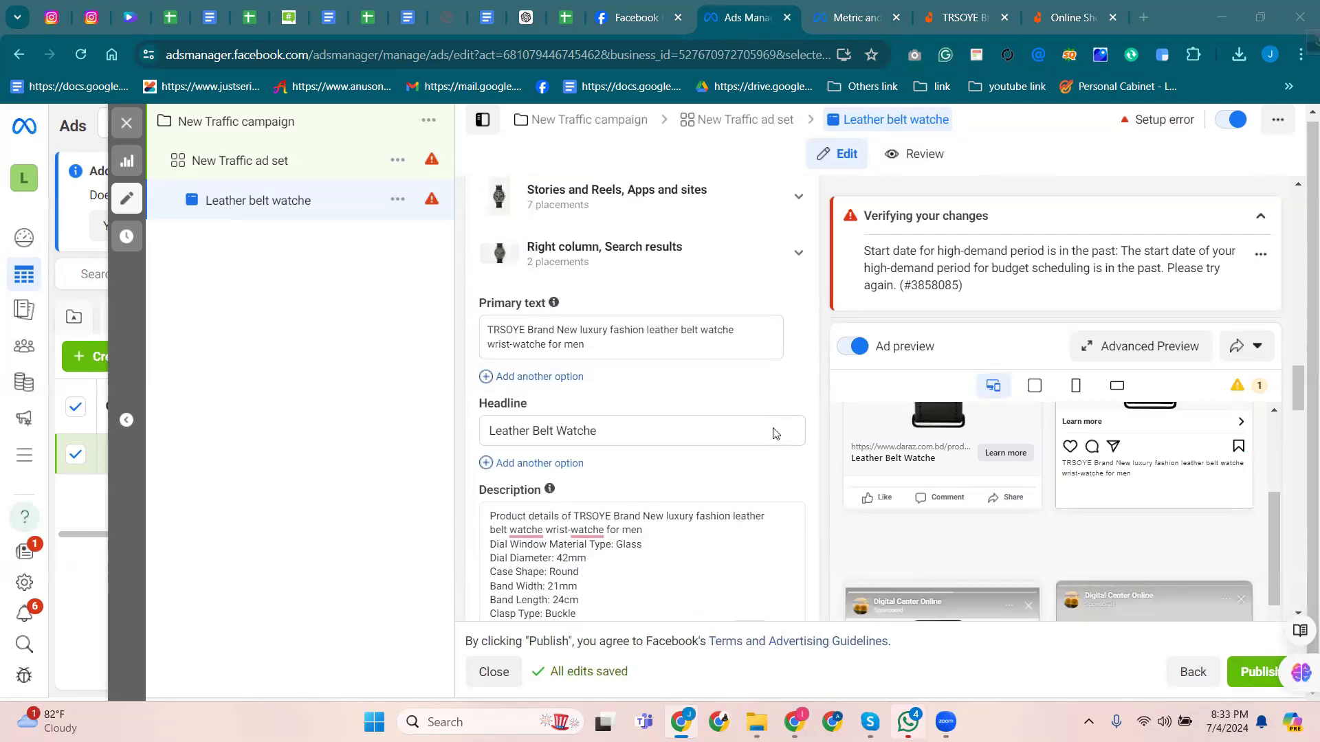
pyautogui.scroll(-2, 687, 440)
pyautogui.scroll(-3, 602, 495)
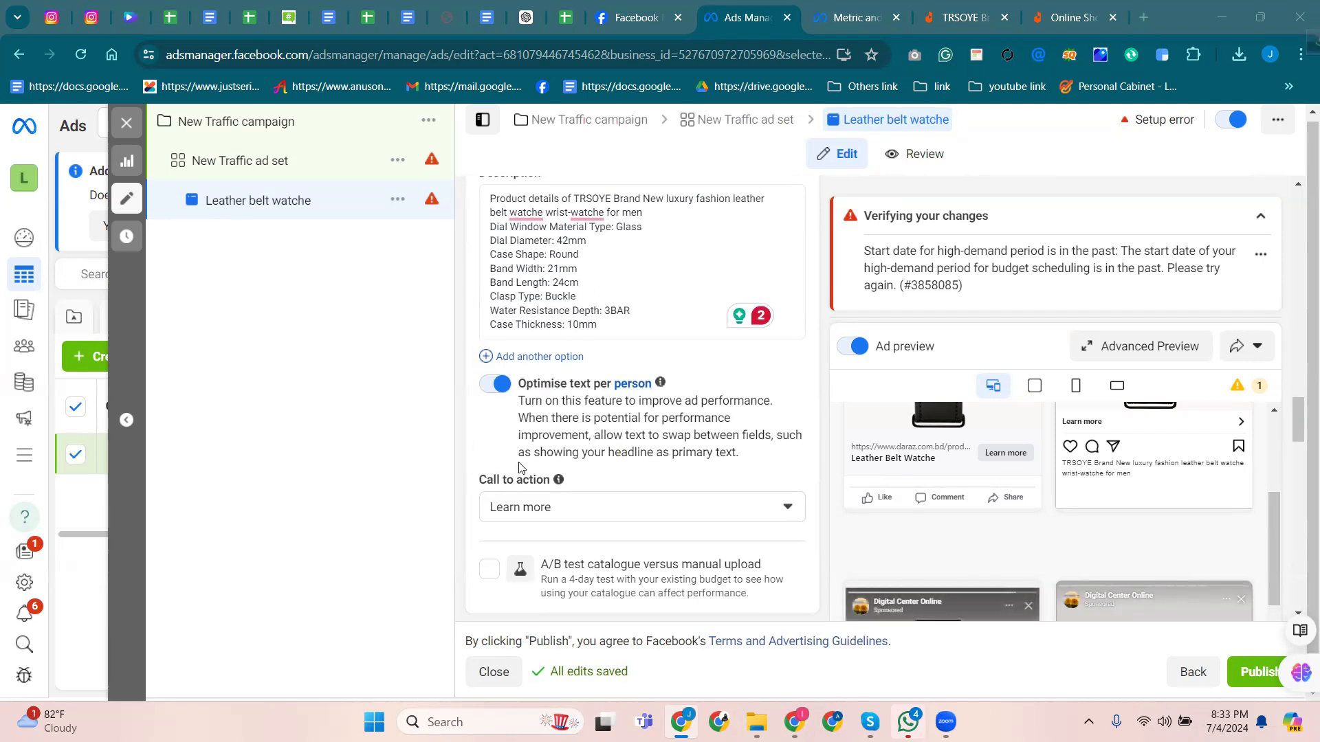
pyautogui.scroll(-1, 611, 382)
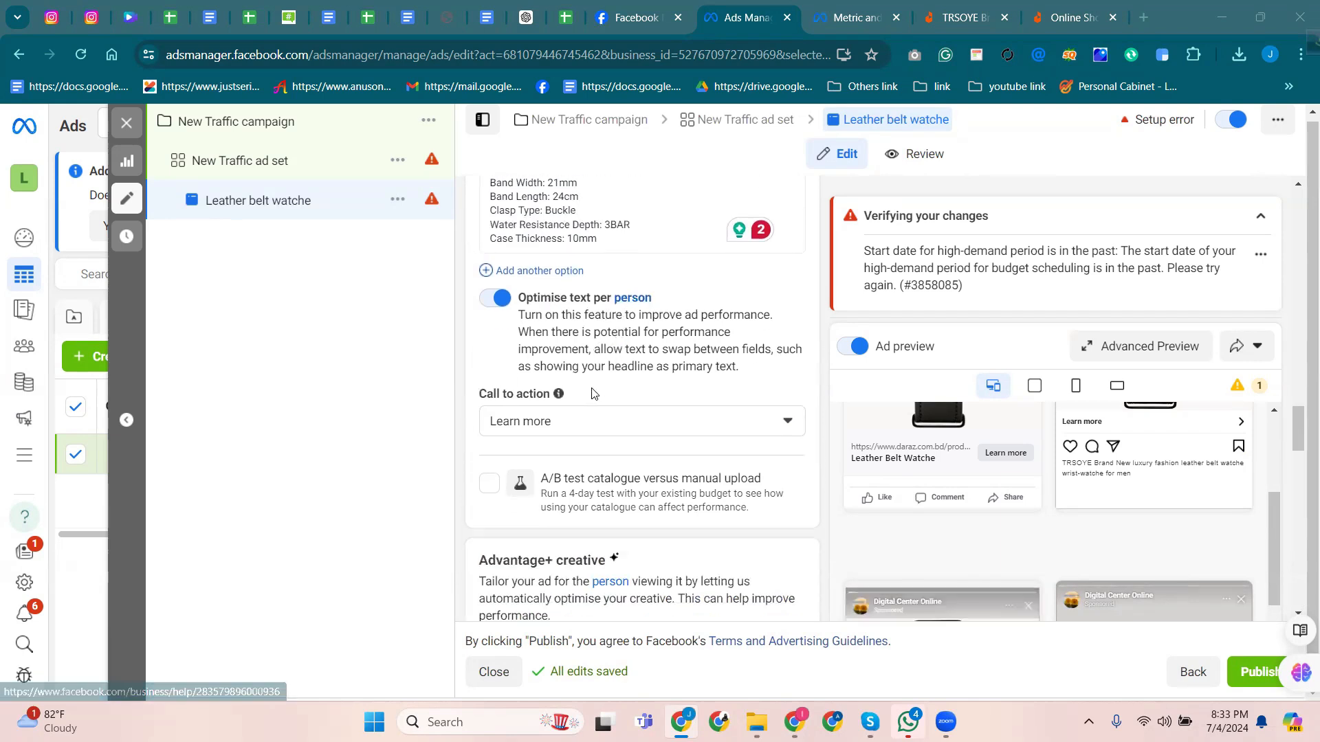
pyautogui.scroll(-3, 588, 394)
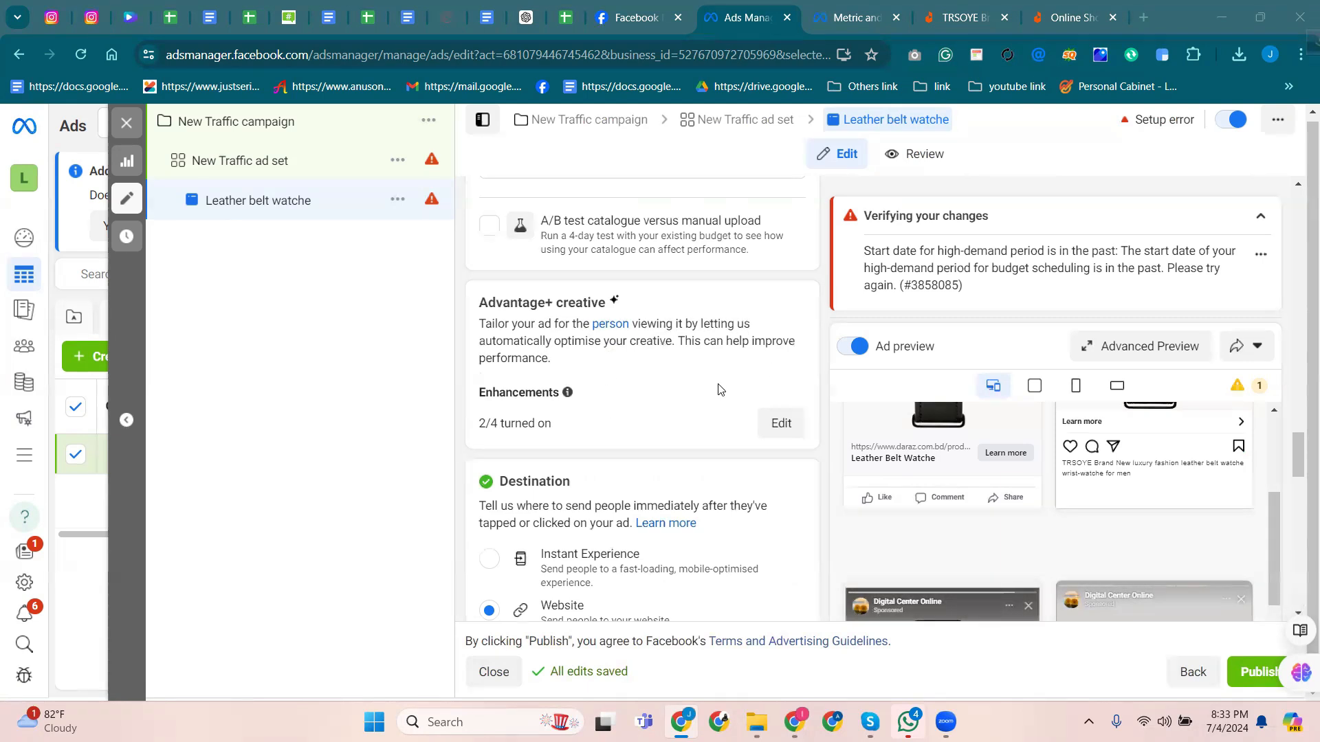
pyautogui.scroll(-3, 605, 410)
pyautogui.scroll(4, 540, 389)
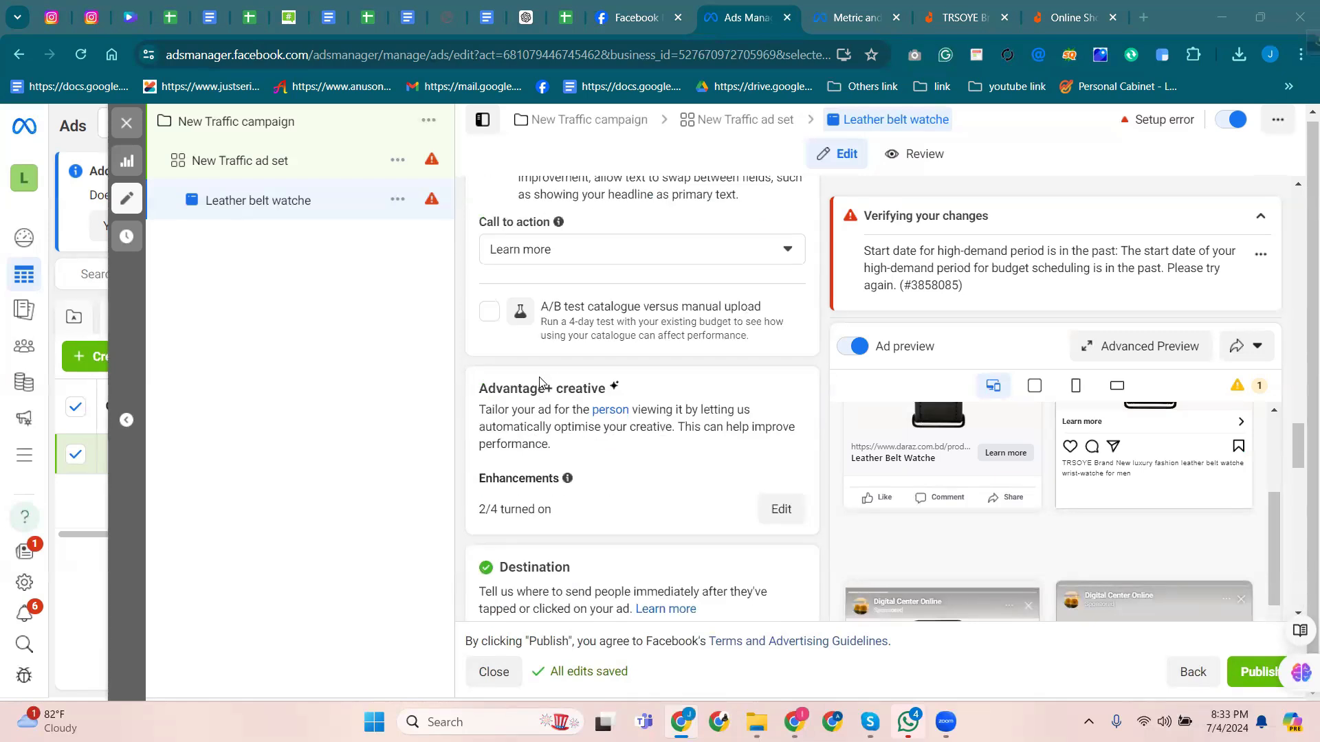
# Try to publish the Leather belt watche ad and dismiss the payment information dialog without adding a payment method.
pyautogui.scroll(2, 539, 382)
pyautogui.scroll(-13, 540, 383)
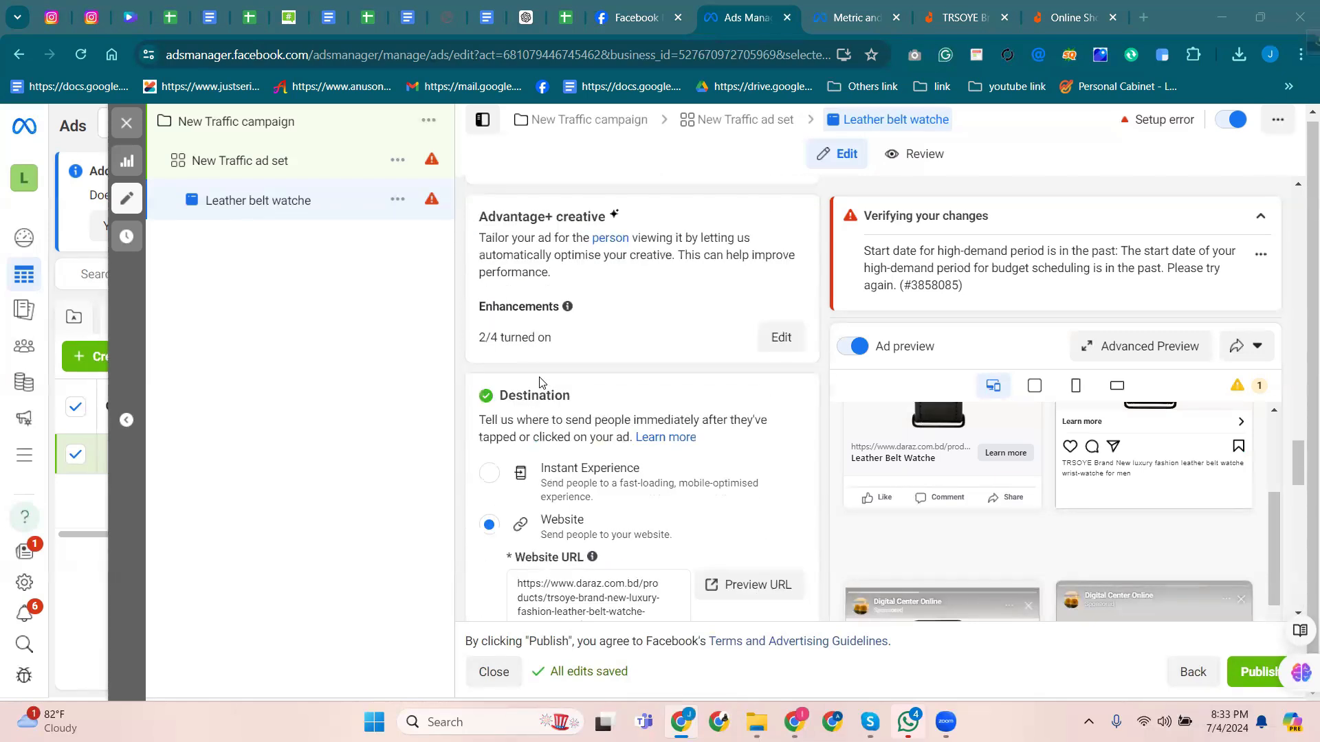
pyautogui.scroll(-6, 540, 383)
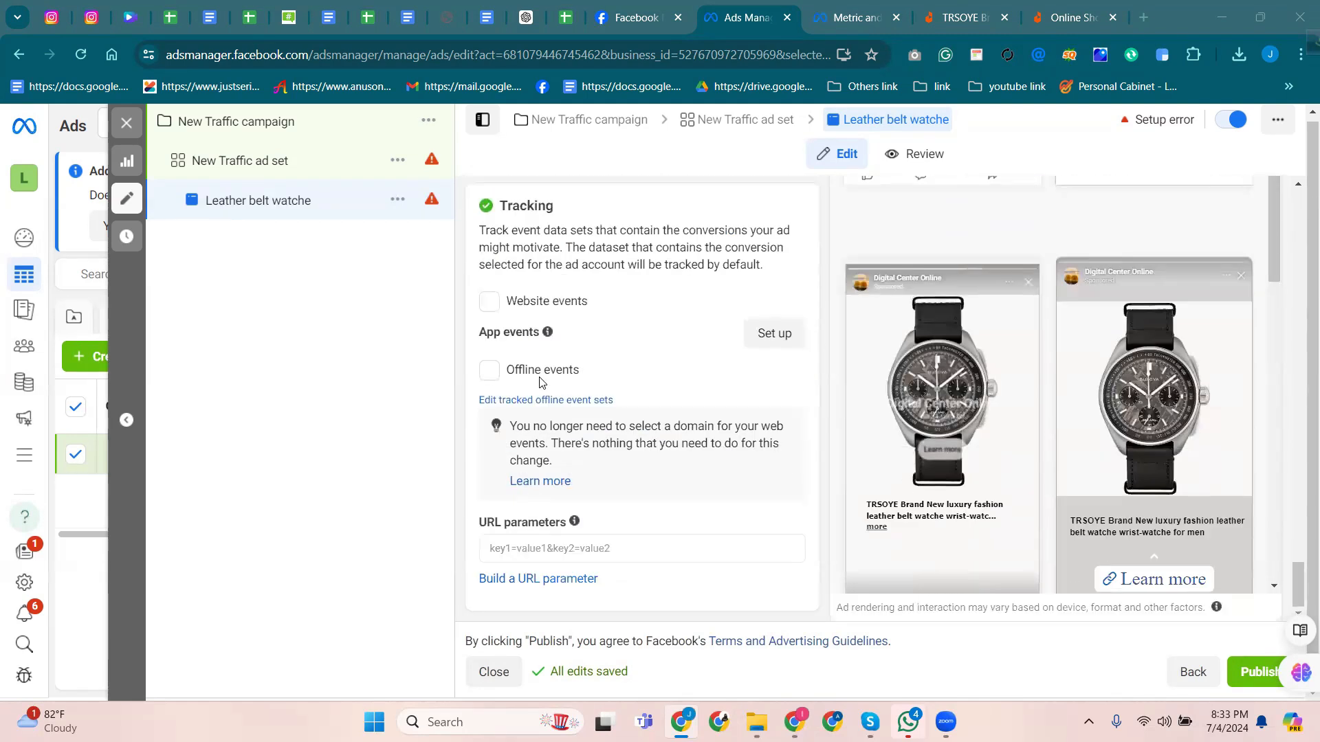
pyautogui.scroll(3, 539, 383)
pyautogui.scroll(-3, 539, 383)
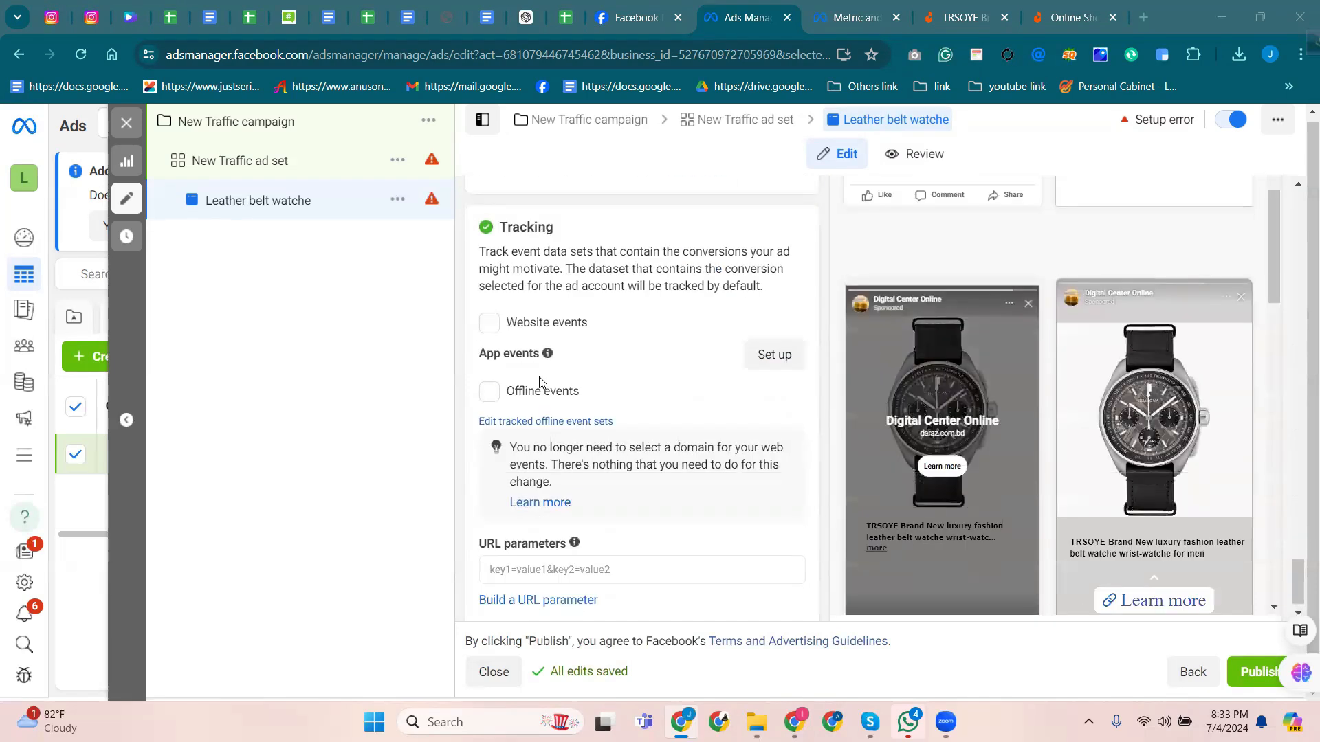
pyautogui.click(1245, 677)
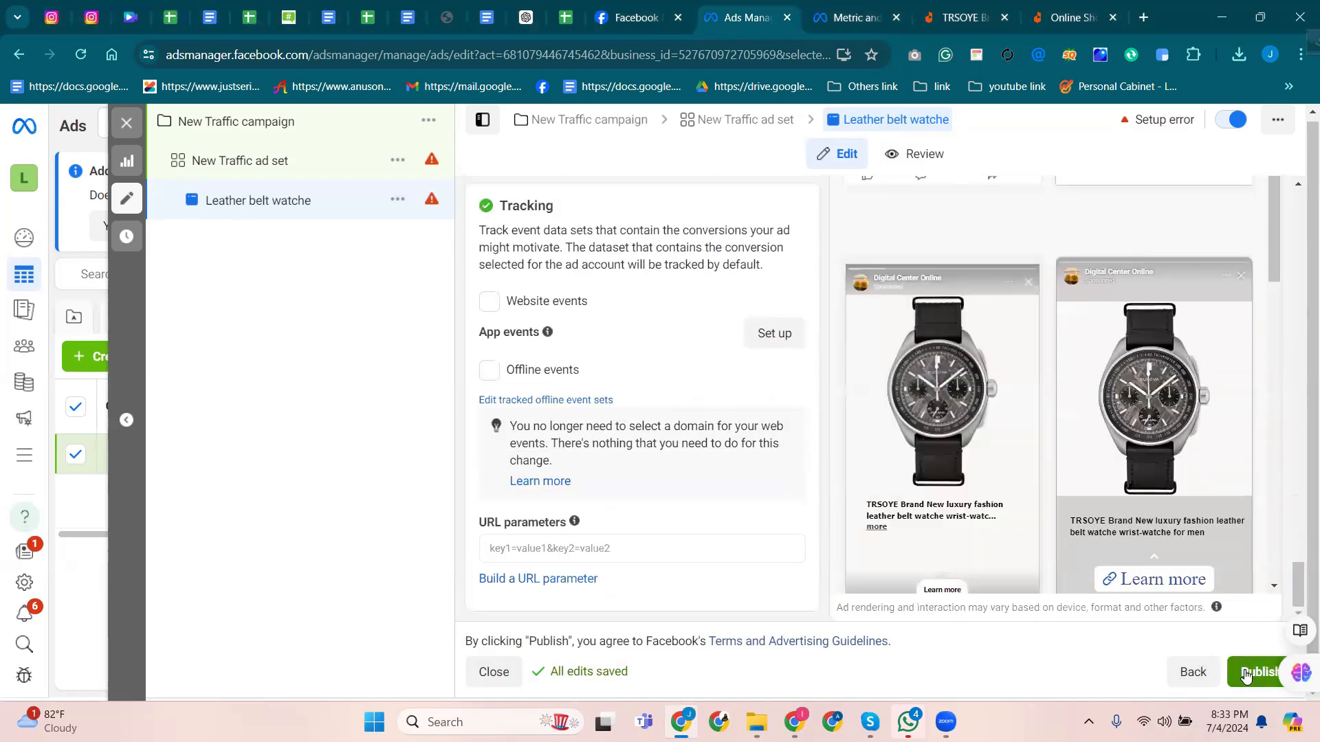
pyautogui.click(1245, 673)
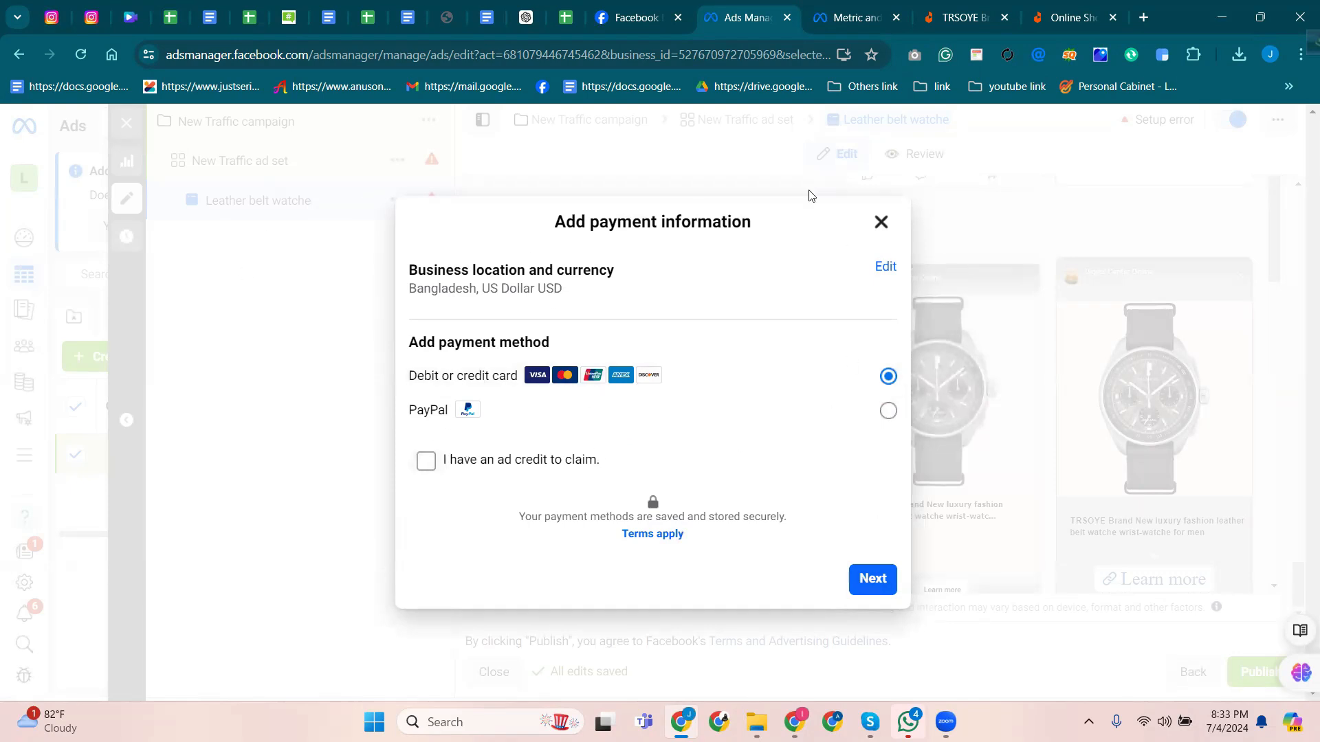
pyautogui.click(881, 222)
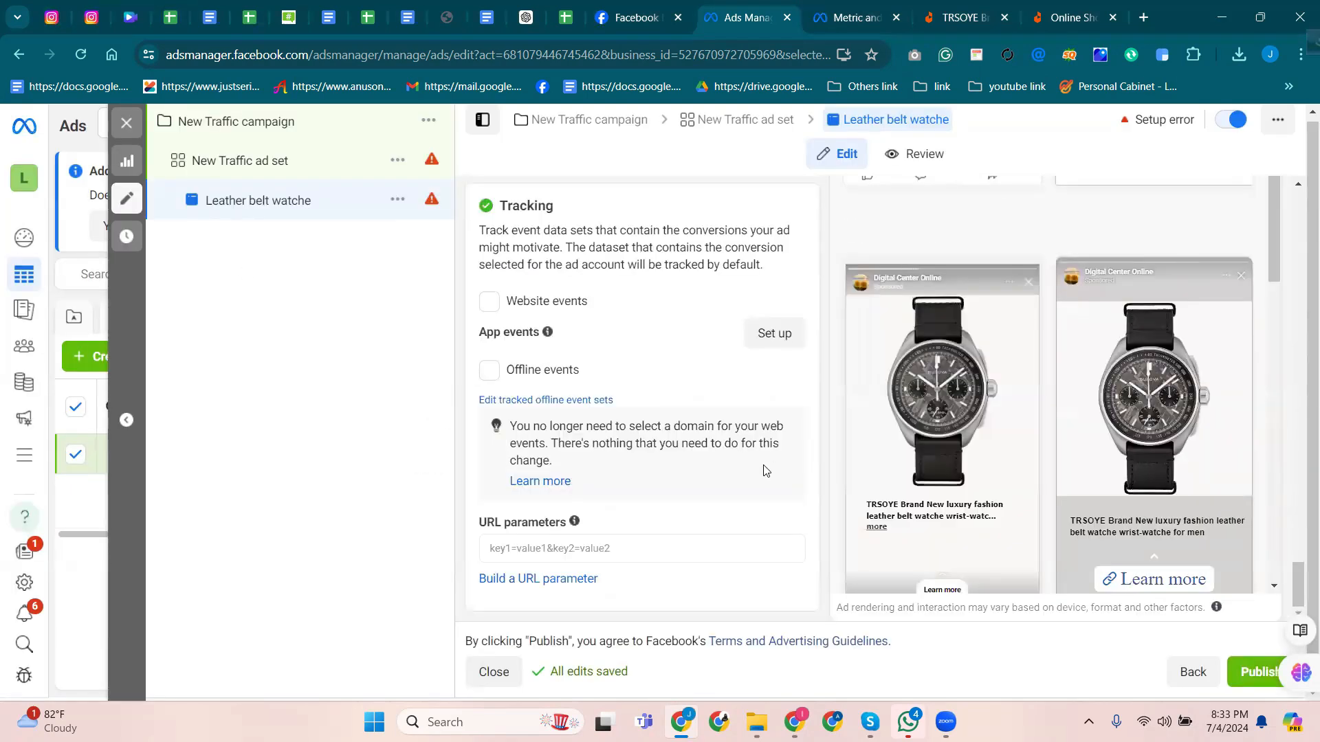
# Review the ad again from its name and identity through creative source, format, ad sources, website URL and site links.
pyautogui.scroll(15, 521, 383)
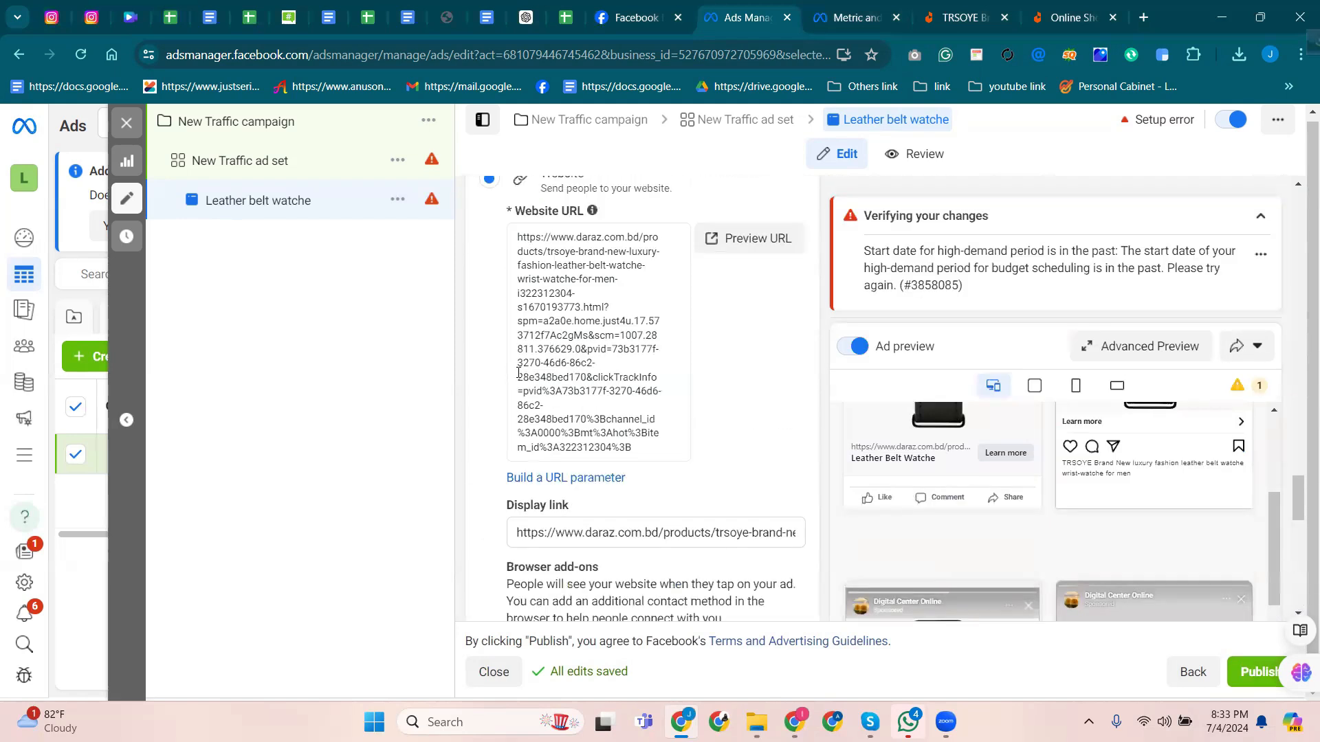
pyautogui.scroll(10, 516, 380)
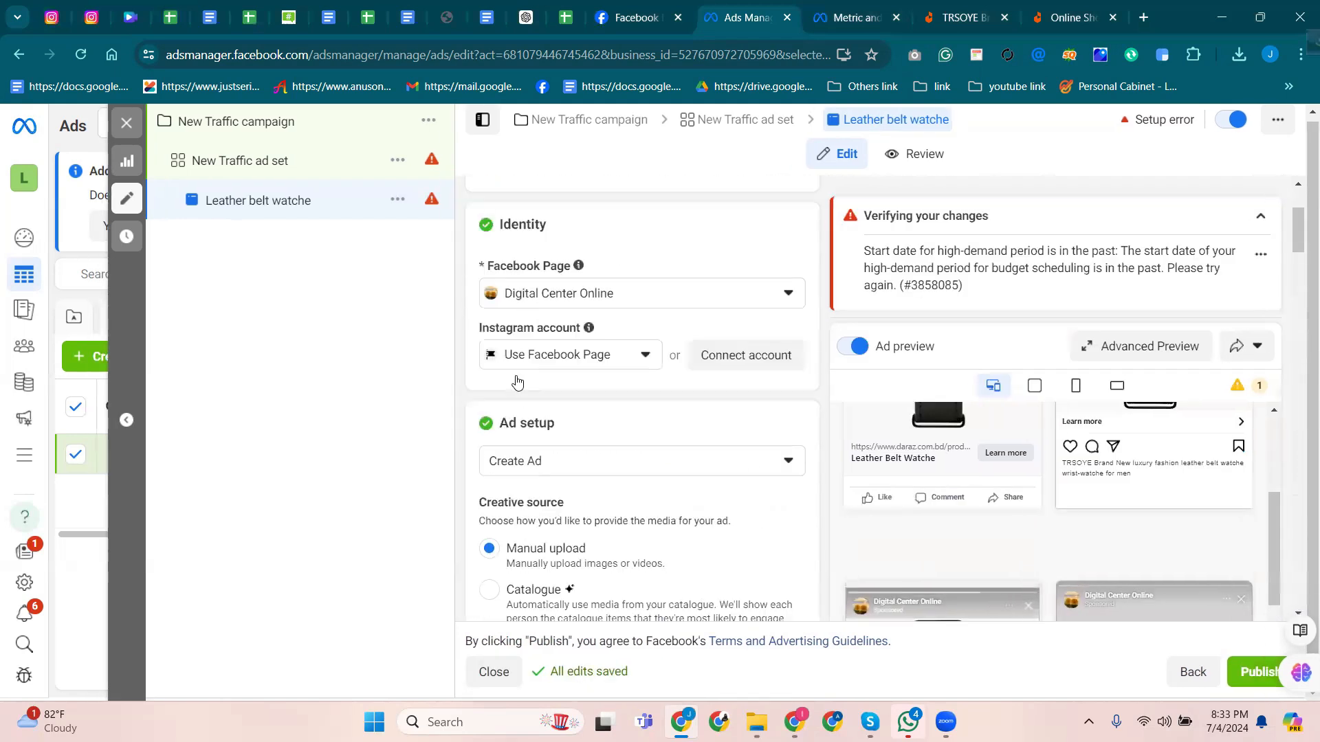
pyautogui.scroll(2, 519, 382)
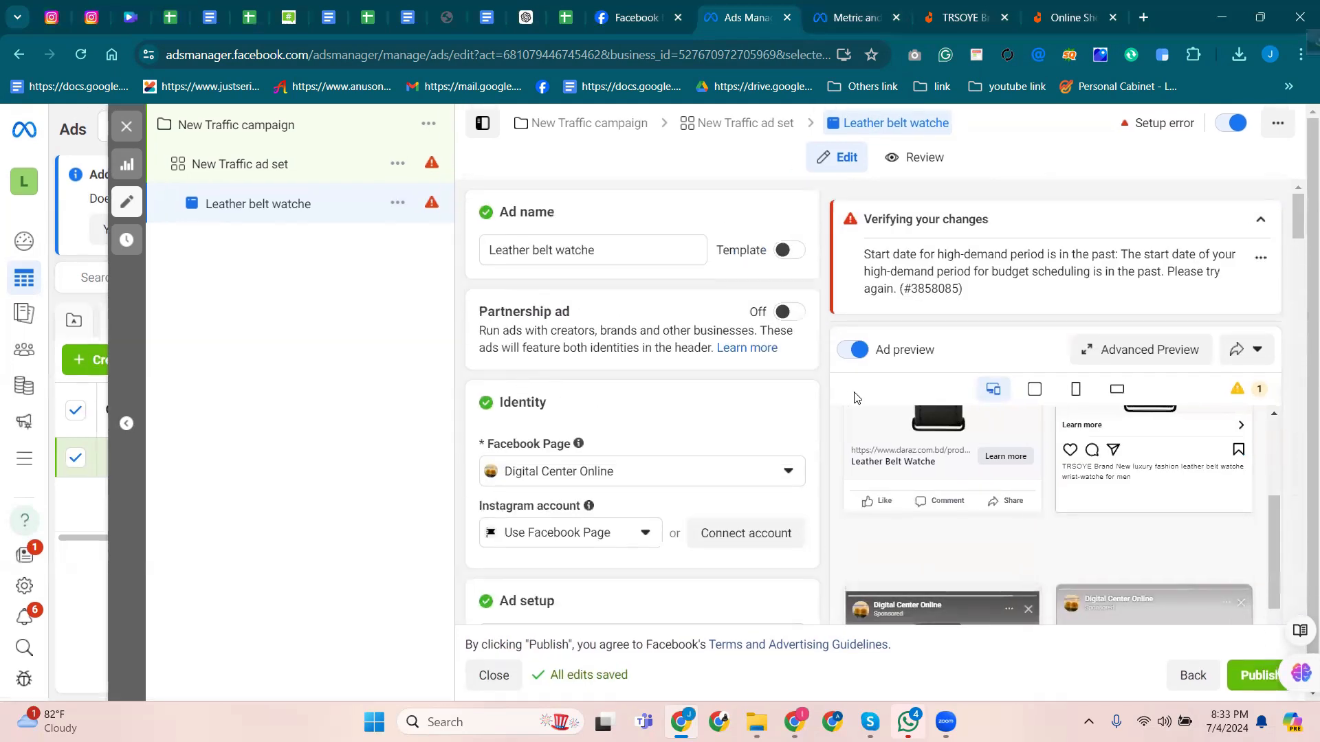
pyautogui.scroll(-6, 818, 404)
pyautogui.scroll(5, 555, 342)
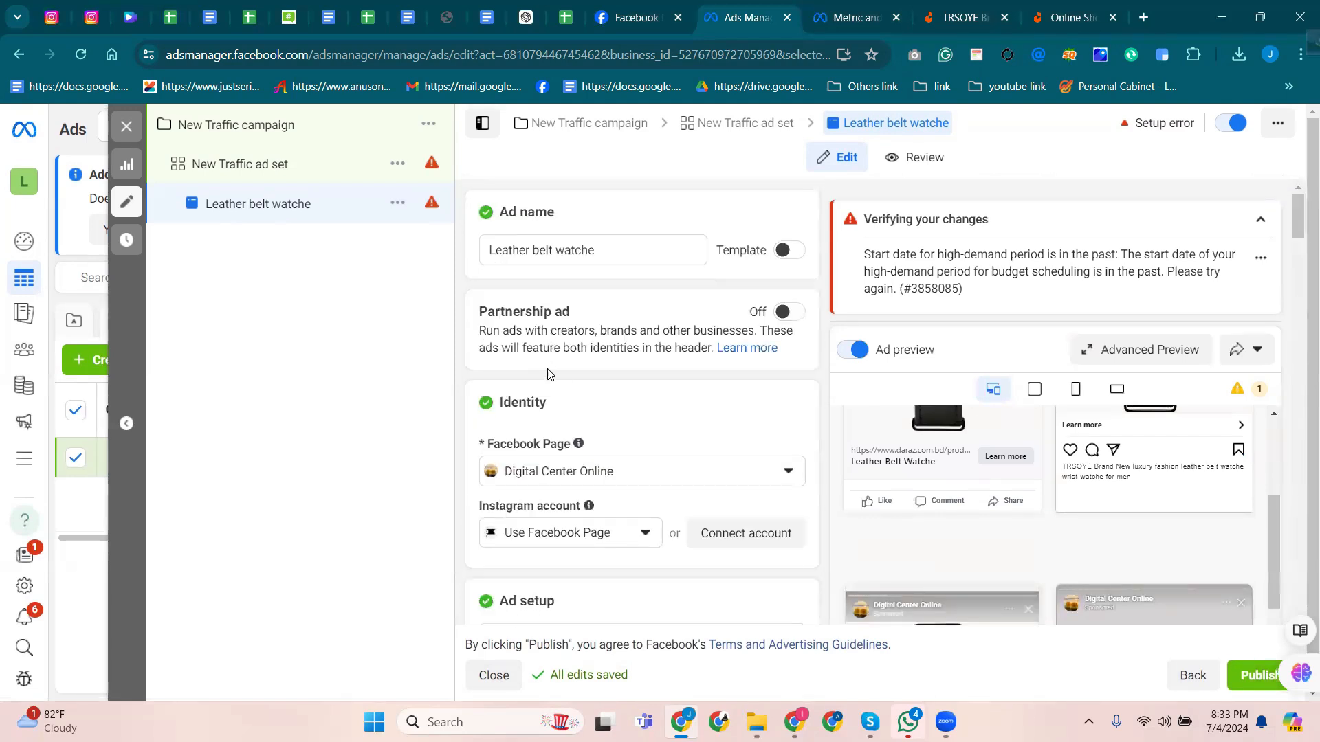
pyautogui.scroll(-4, 558, 376)
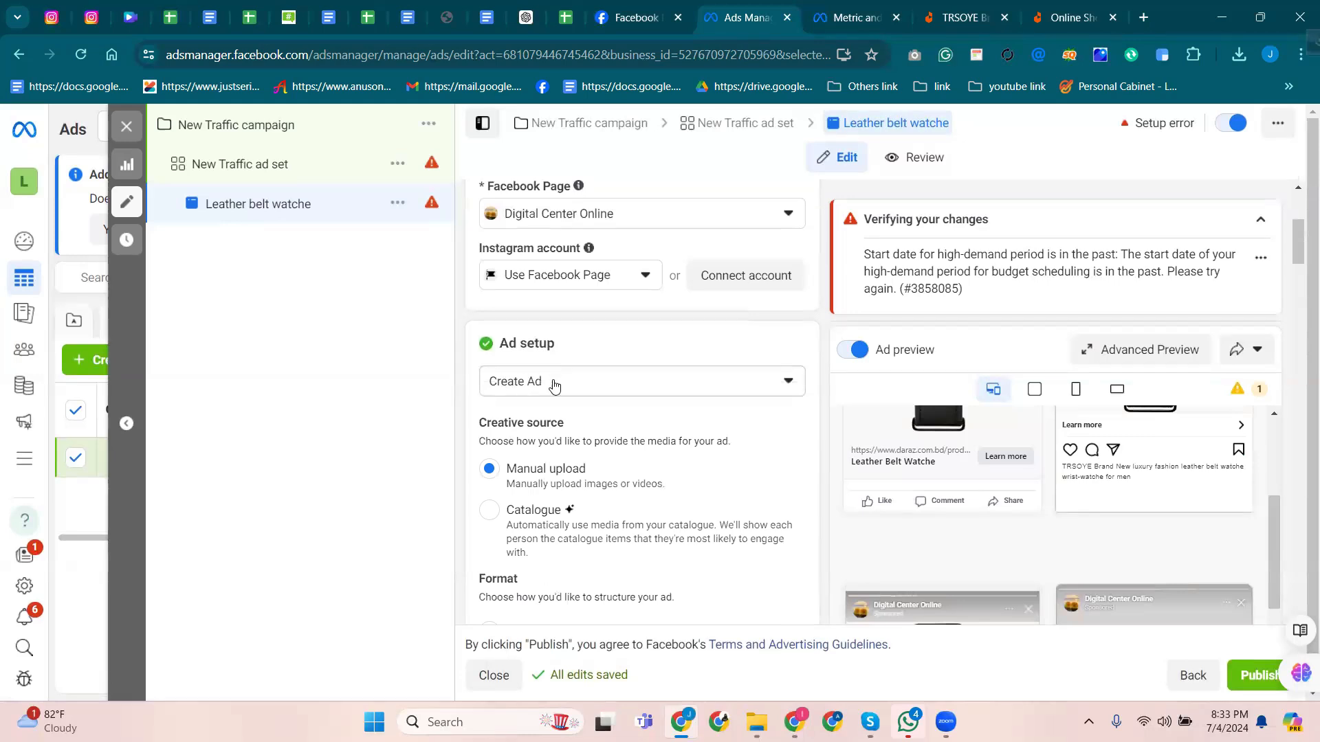
pyautogui.scroll(-5, 543, 493)
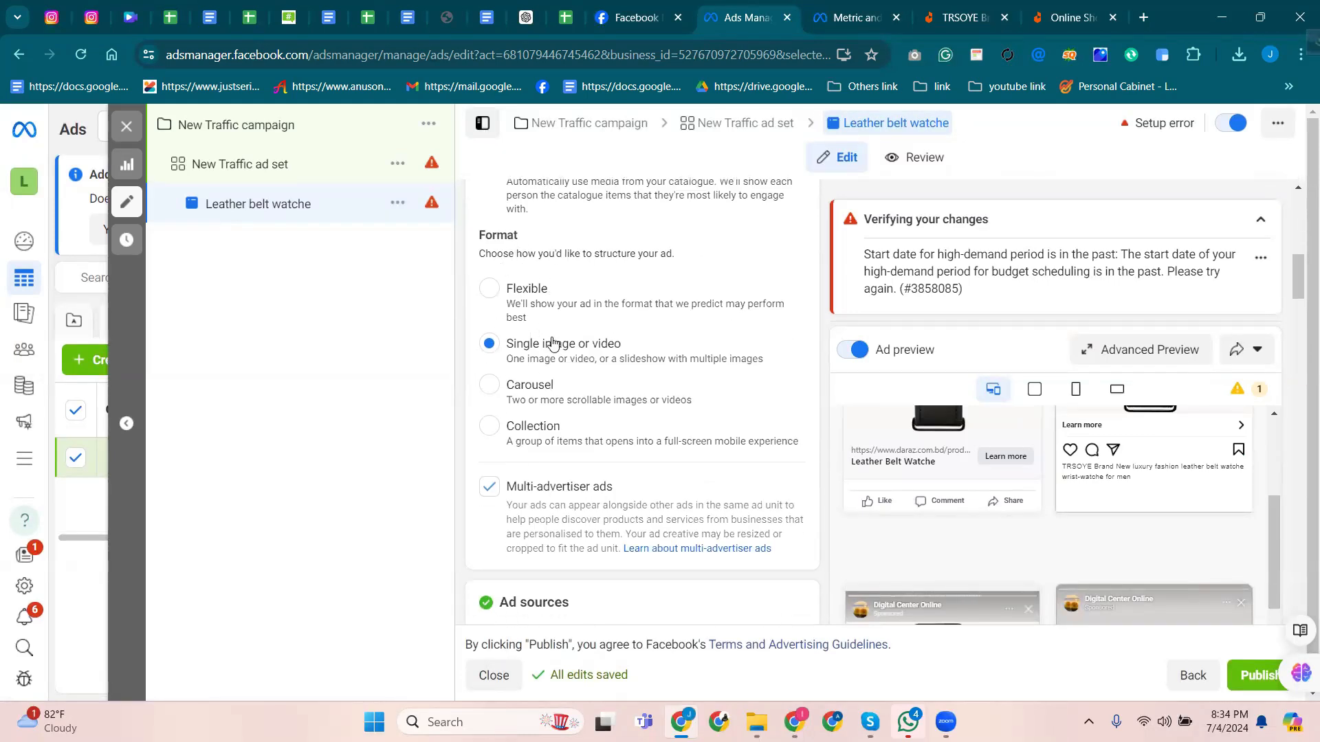
pyautogui.scroll(-5, 589, 424)
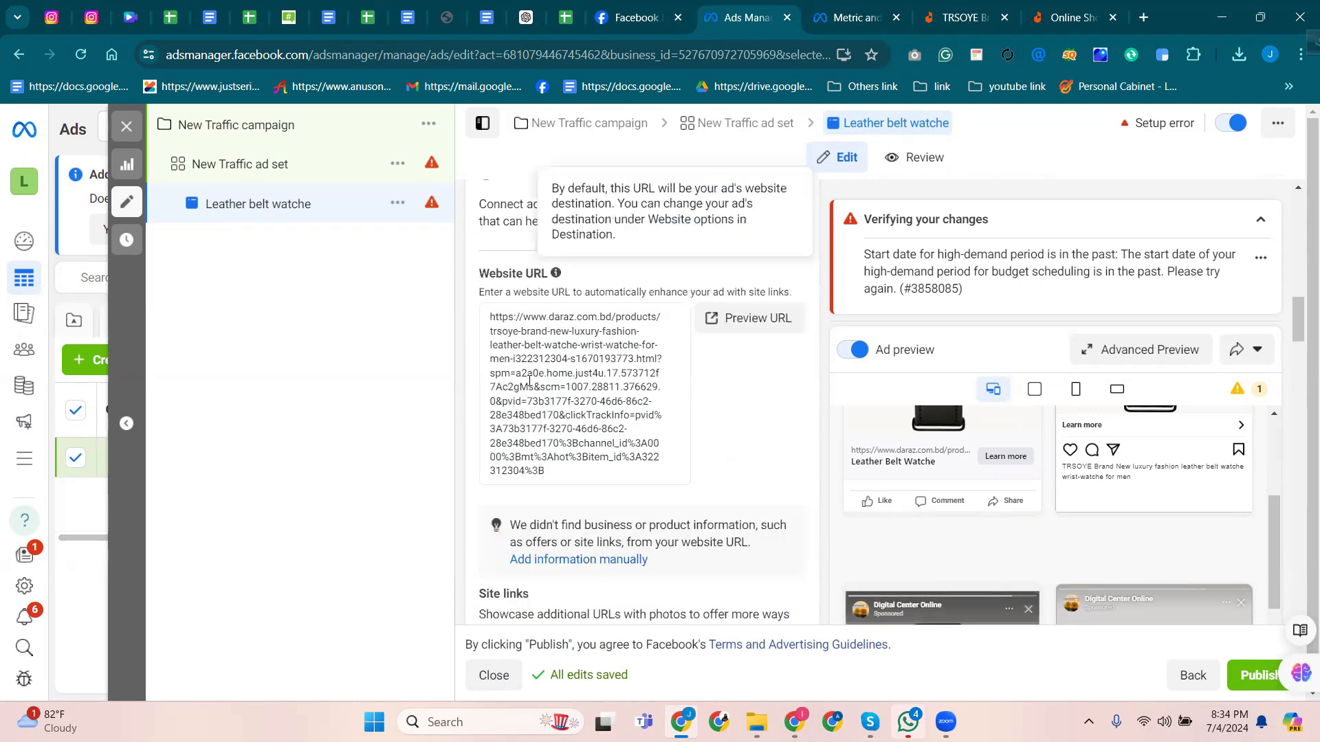
pyautogui.scroll(-5, 529, 380)
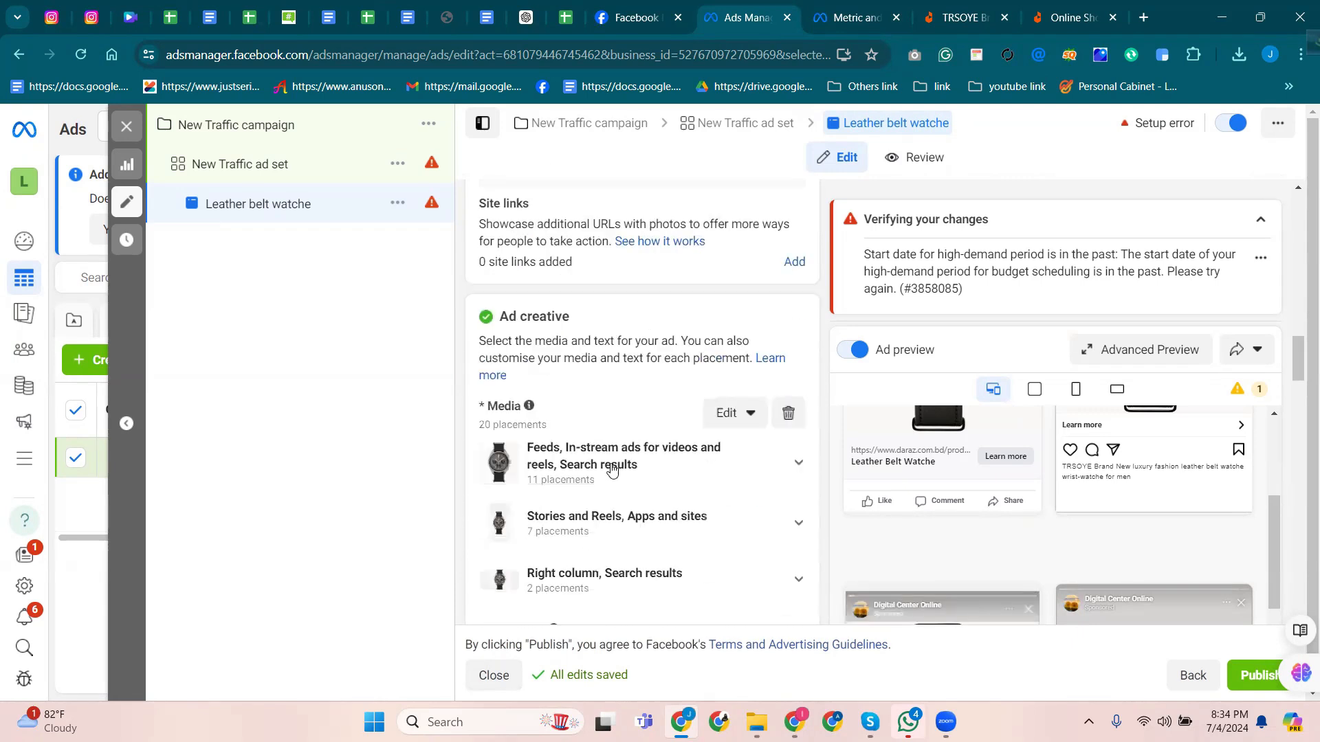
# Turn off Optimise text per person in the ad creative, below the description.
pyautogui.scroll(-1, 612, 469)
pyautogui.scroll(-3, 604, 473)
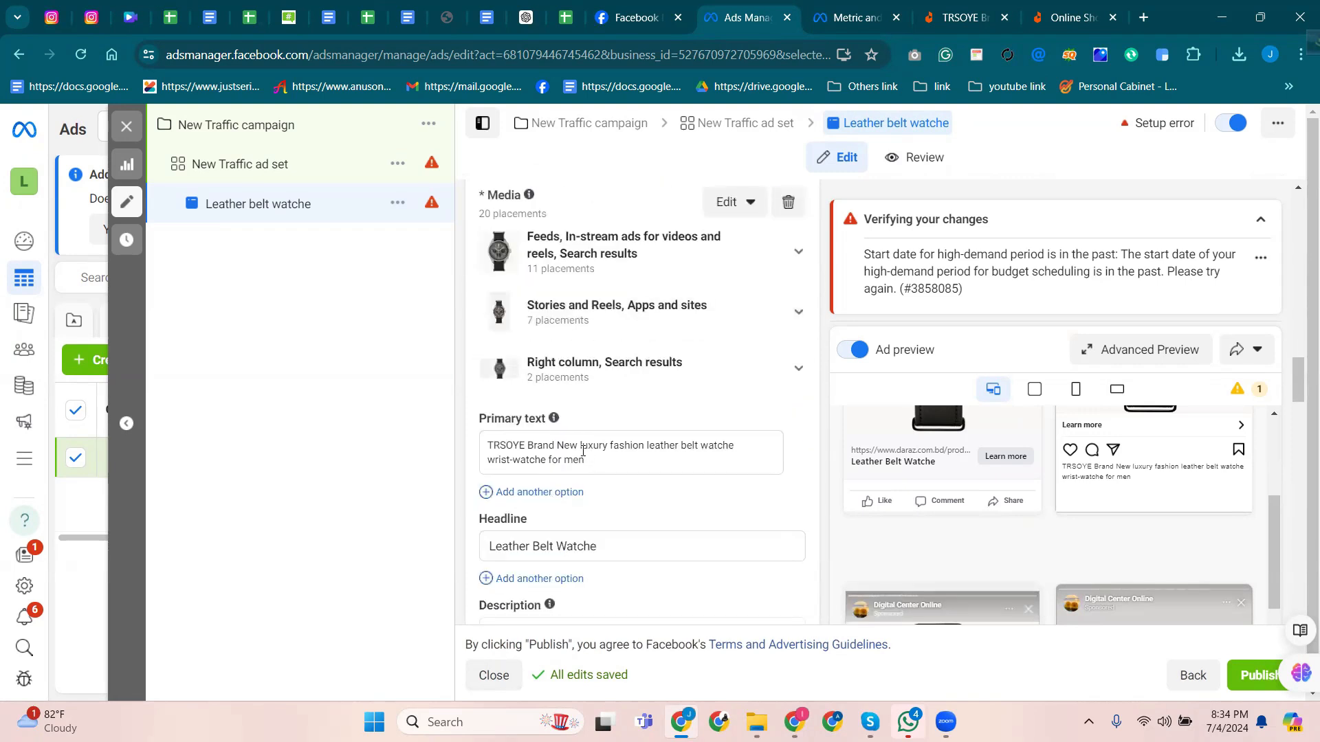
pyautogui.moveTo(536, 492)
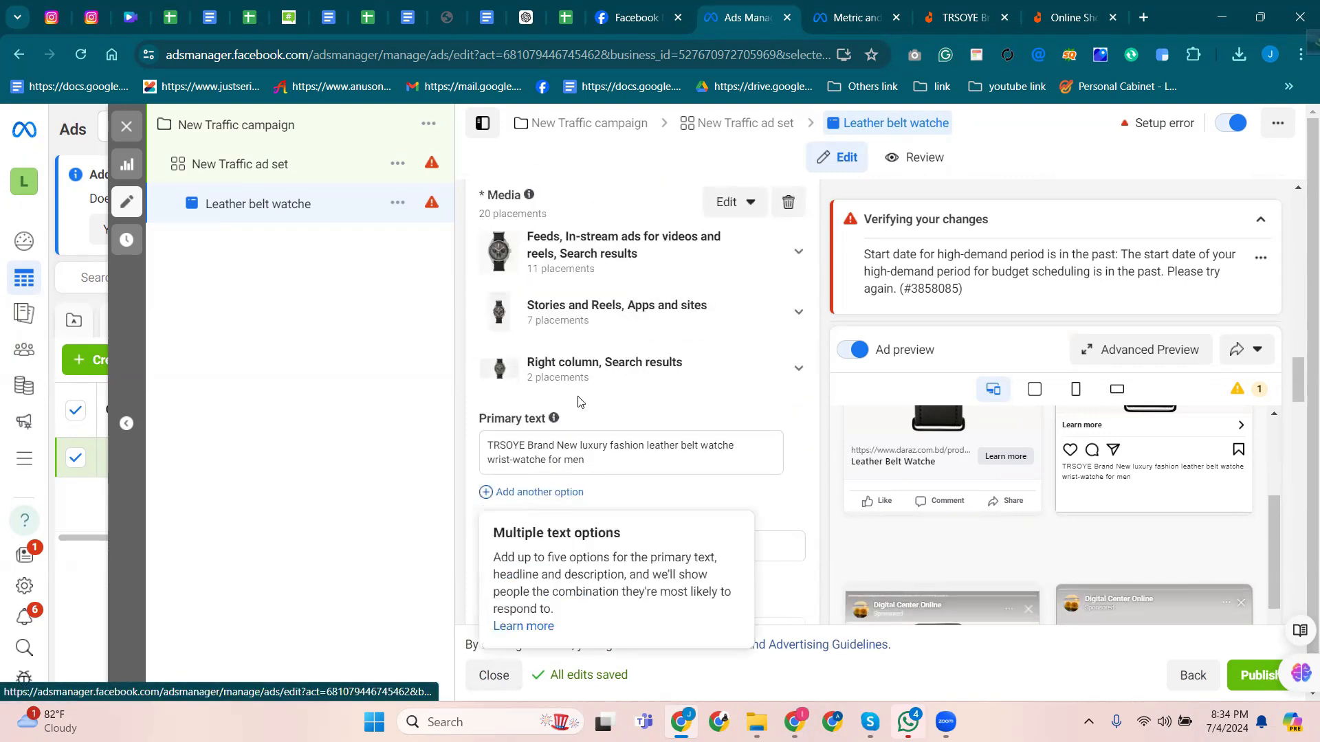
pyautogui.scroll(-4, 578, 400)
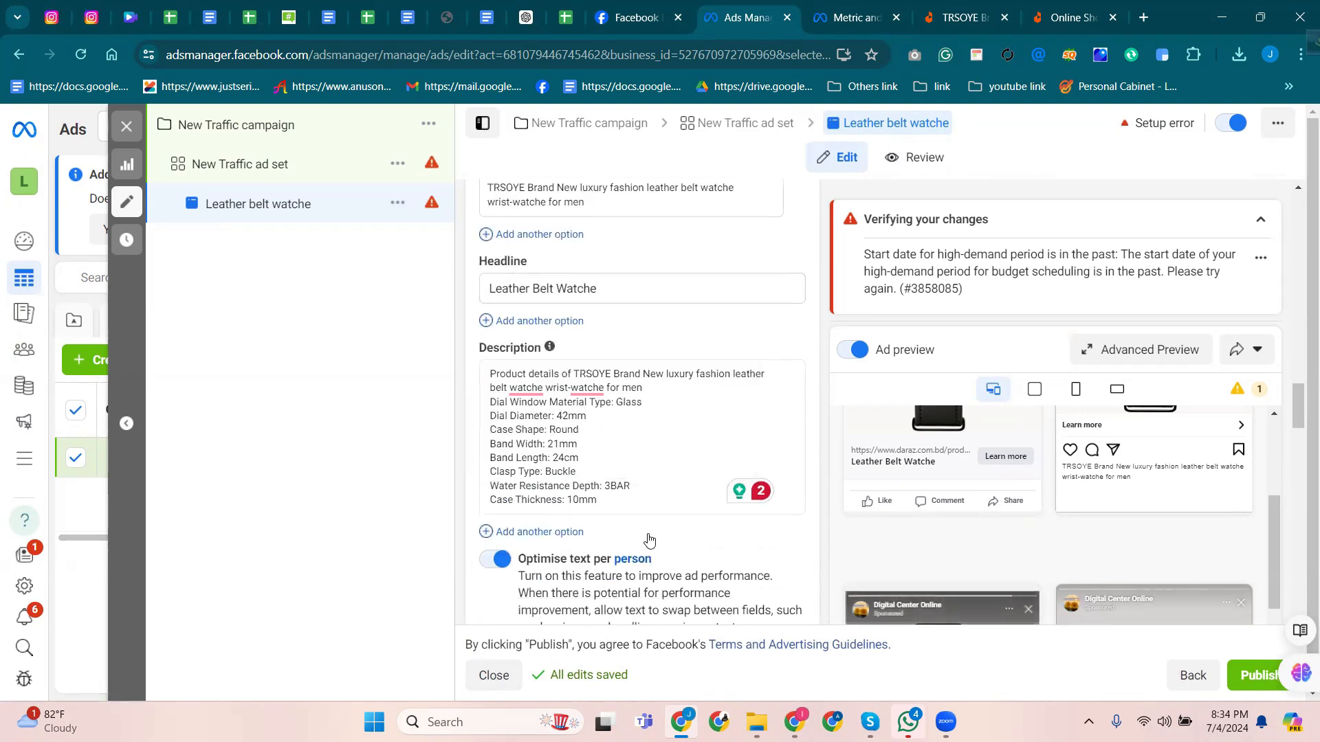
pyautogui.scroll(-3, 649, 538)
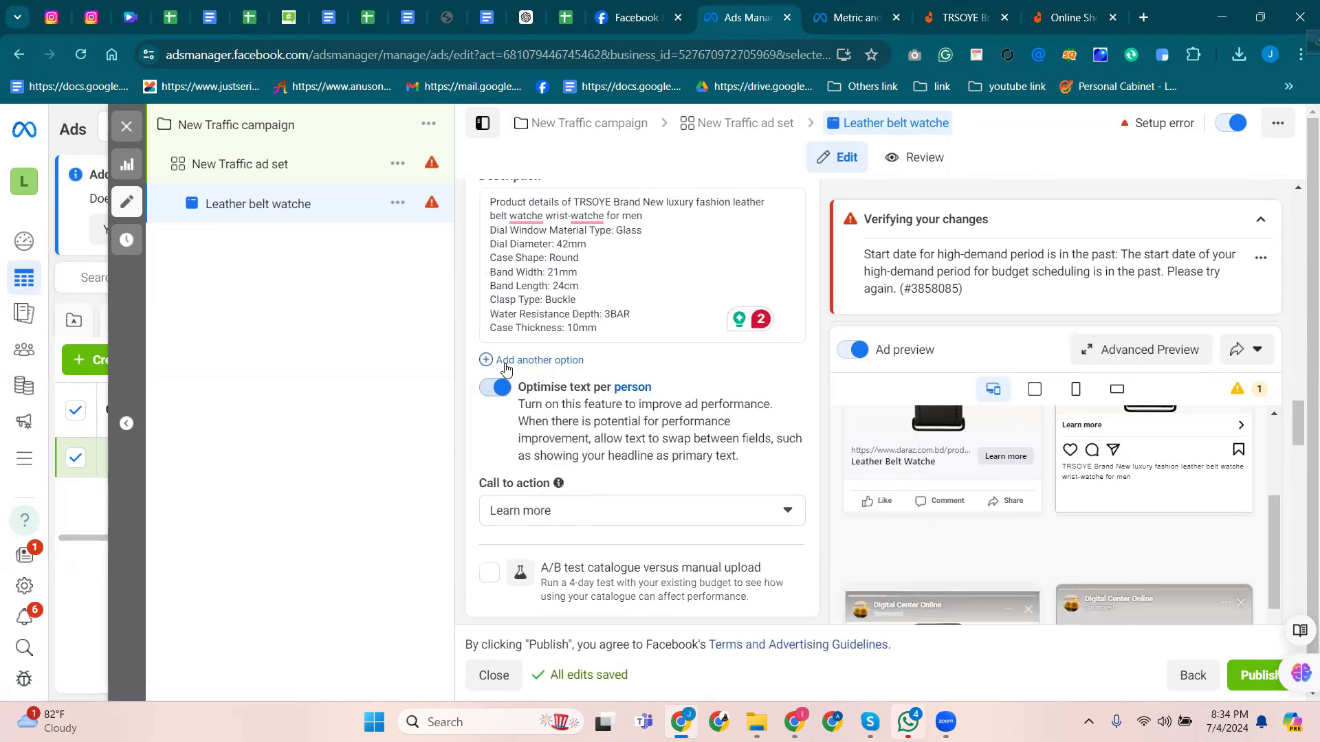
pyautogui.moveTo(523, 362)
pyautogui.click(498, 388)
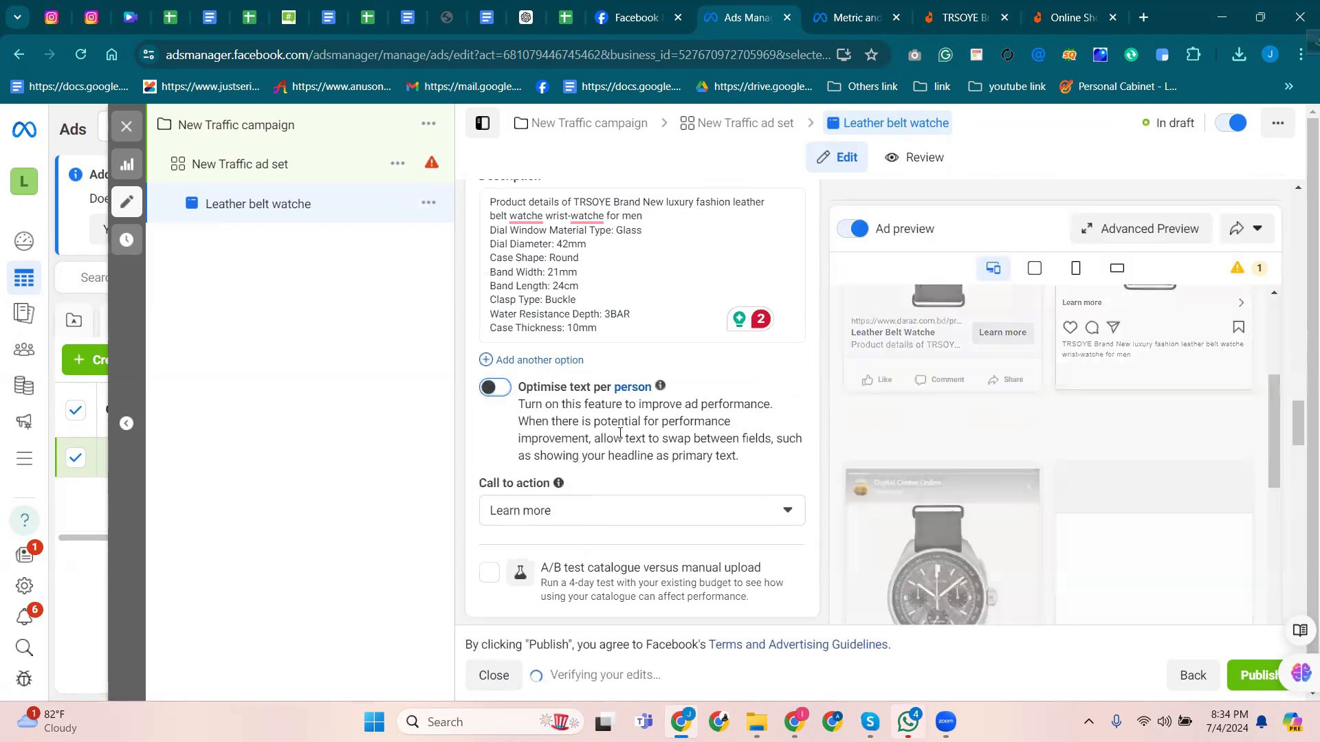
# Try the WhatsApp browser add-on for the ad's website destination and set the add-on back to None.
pyautogui.scroll(-3, 611, 432)
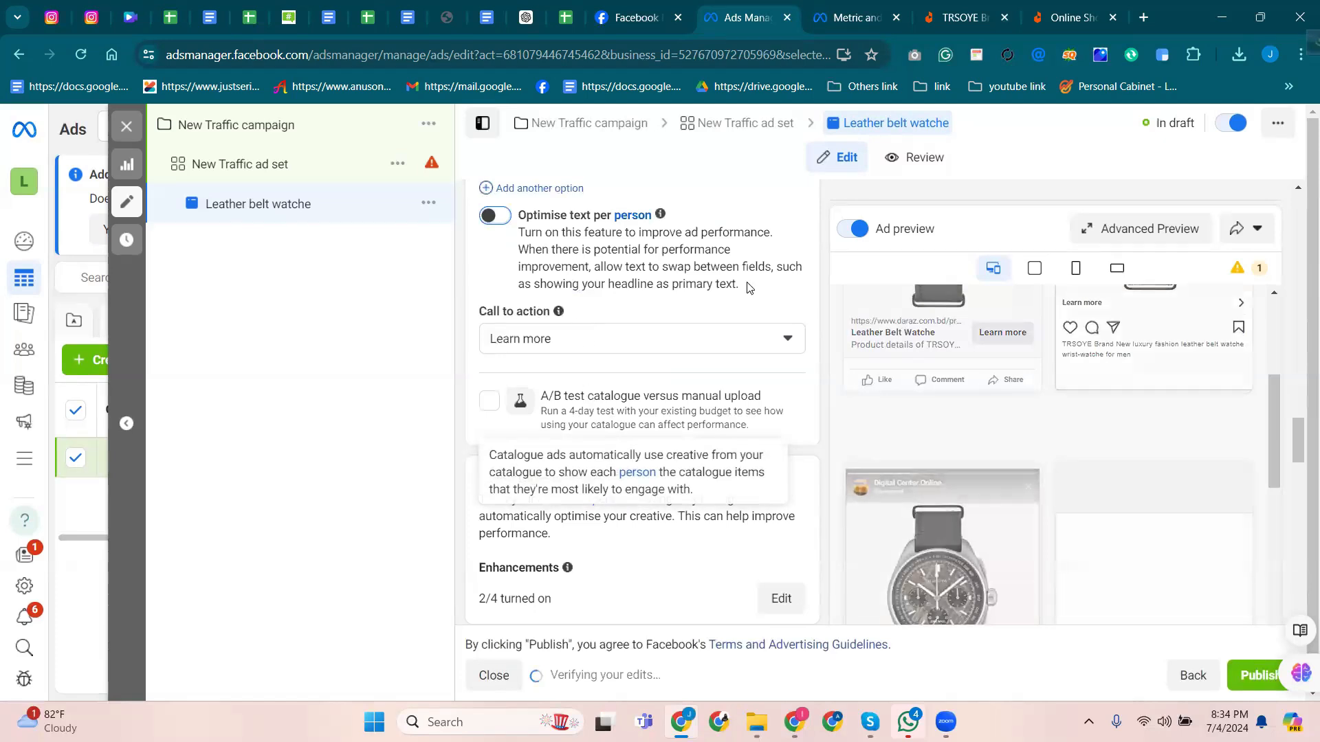
pyautogui.scroll(-3, 660, 330)
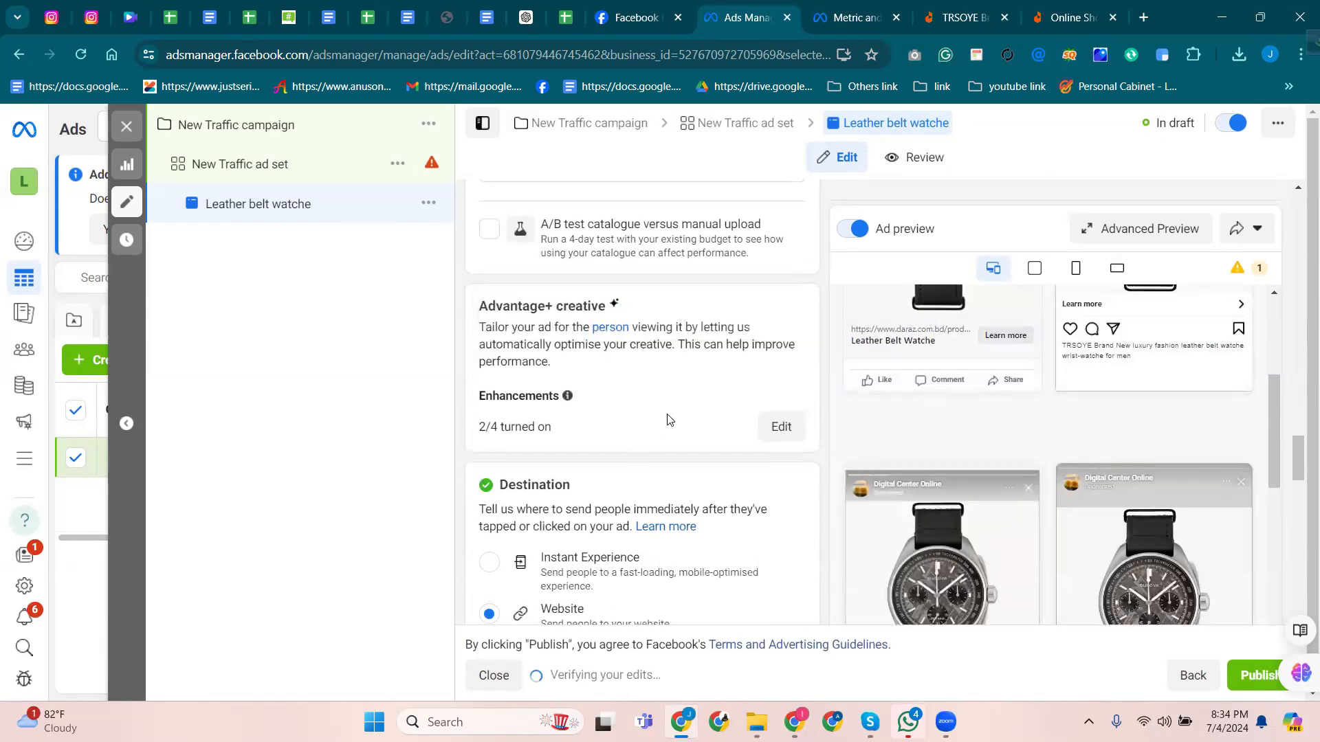
pyautogui.scroll(-1, 668, 419)
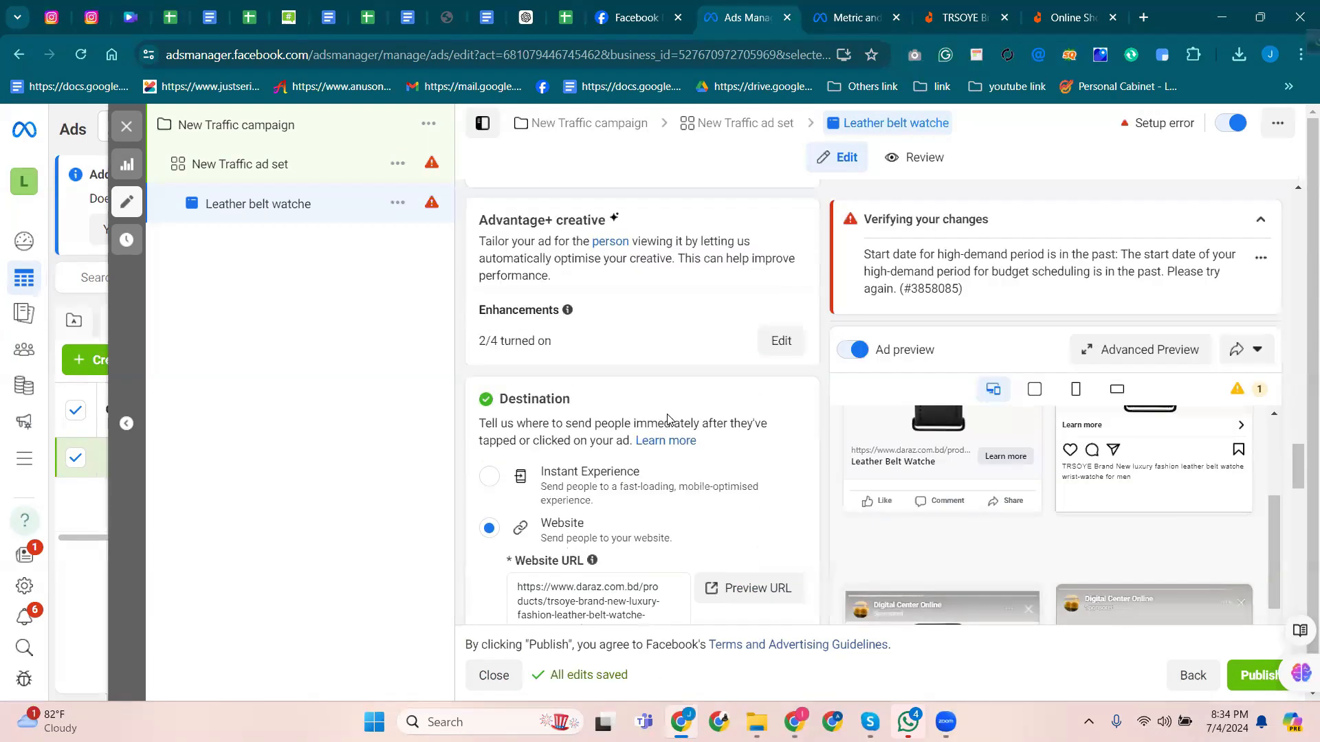
pyautogui.scroll(-6, 610, 417)
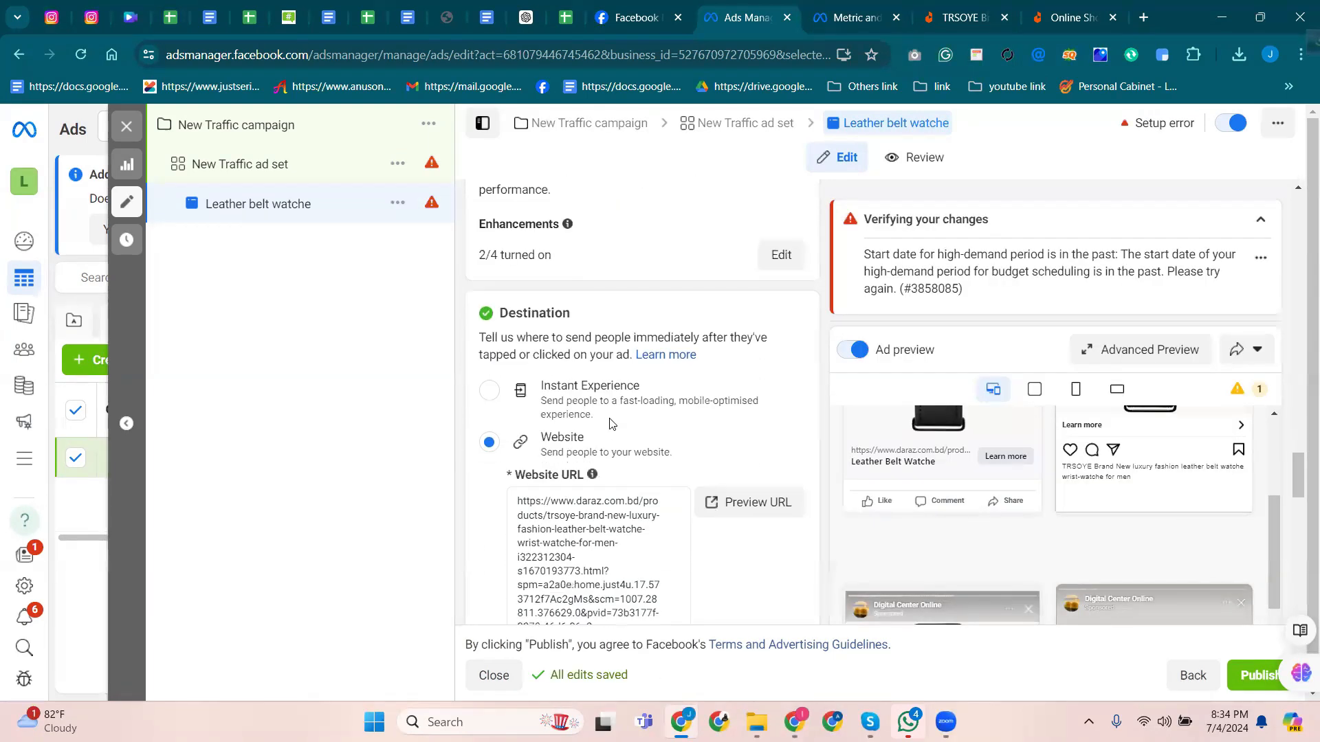
pyautogui.scroll(-3, 610, 418)
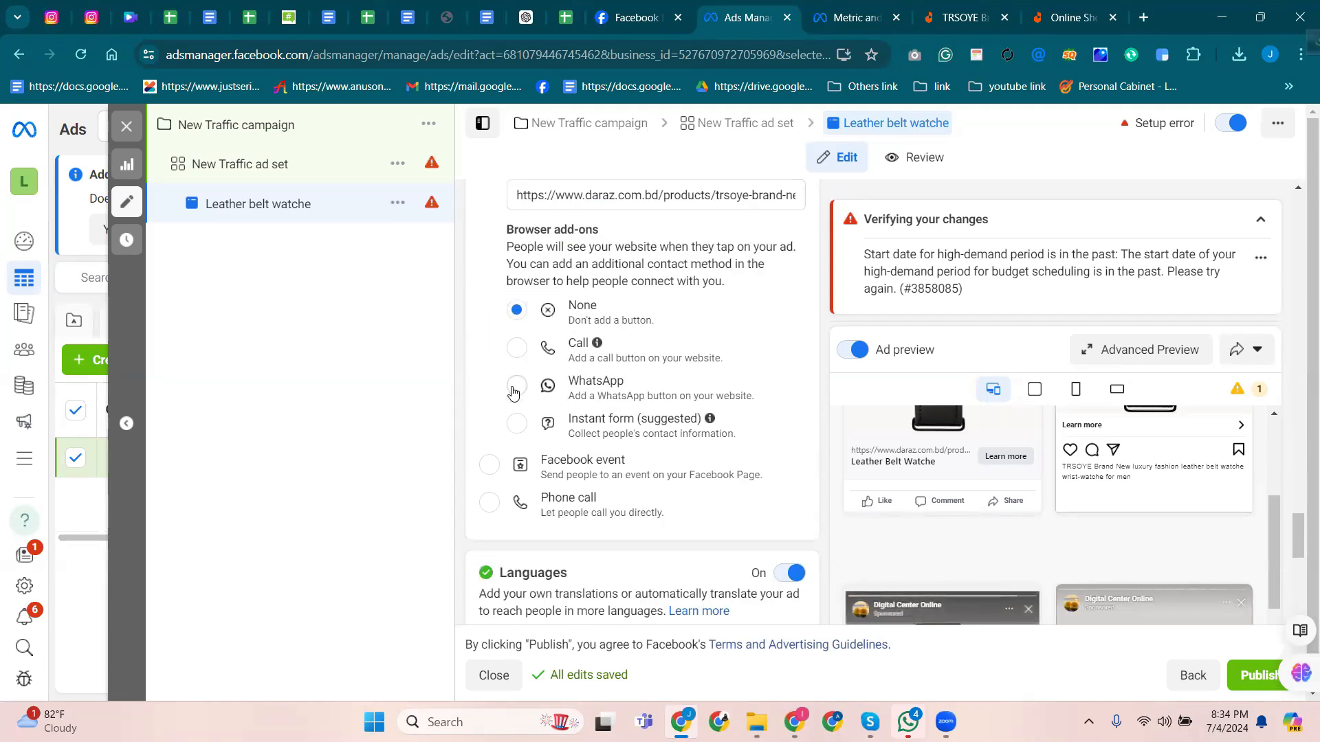
pyautogui.click(516, 387)
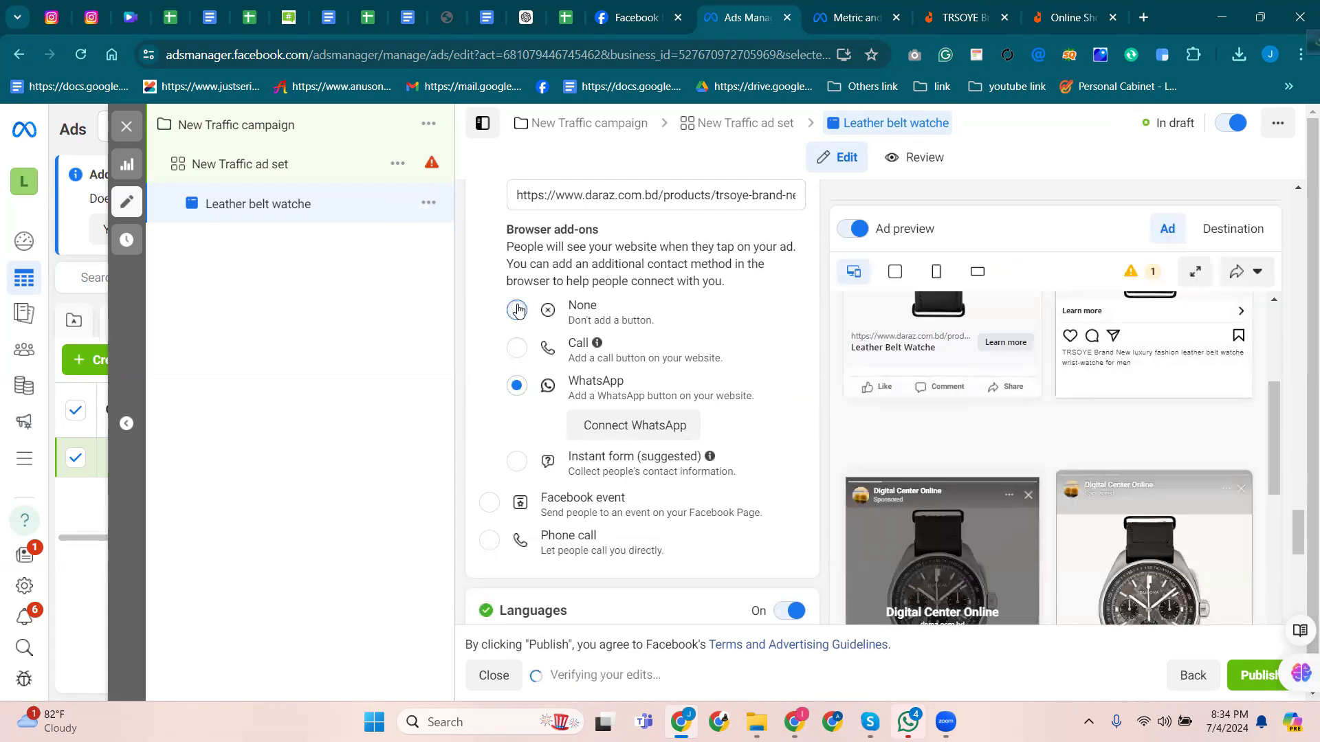
pyautogui.click(516, 310)
# Open the ad's language management and set the default language to English.
pyautogui.scroll(-3, 622, 500)
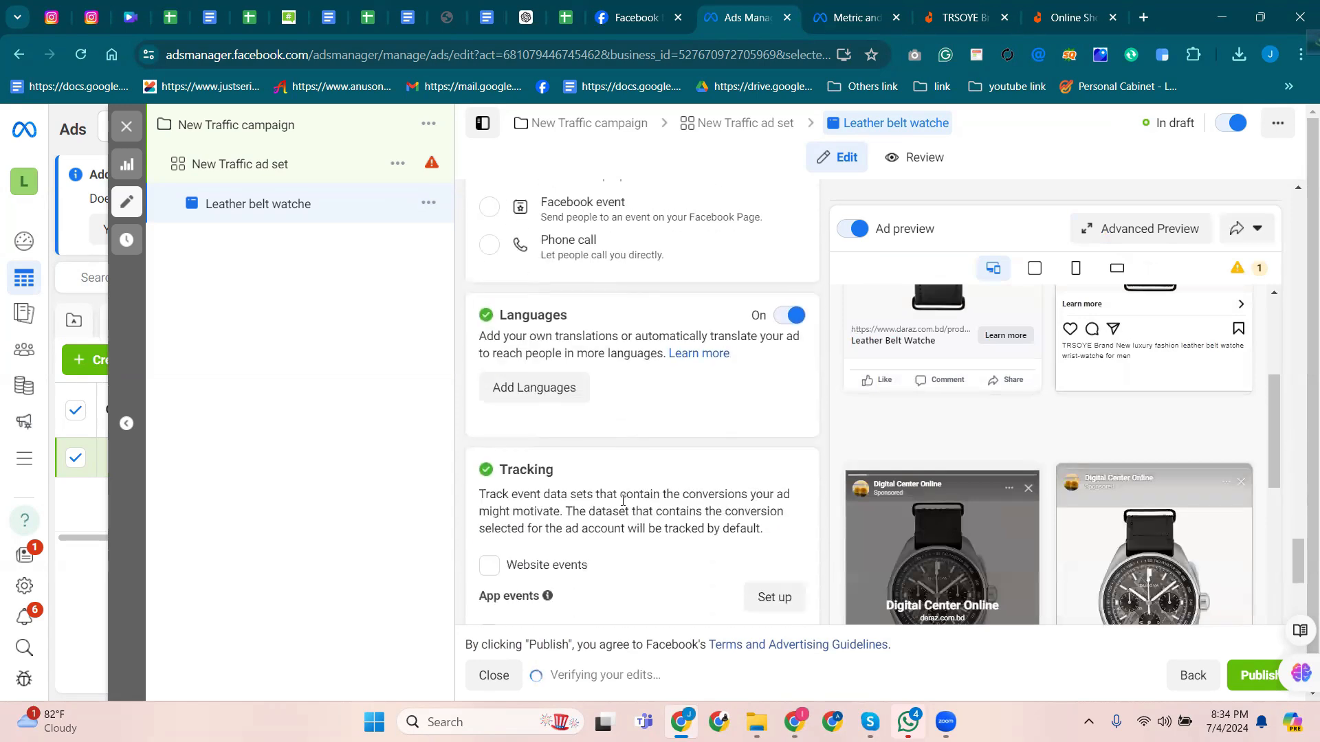
pyautogui.click(523, 393)
pyautogui.click(528, 400)
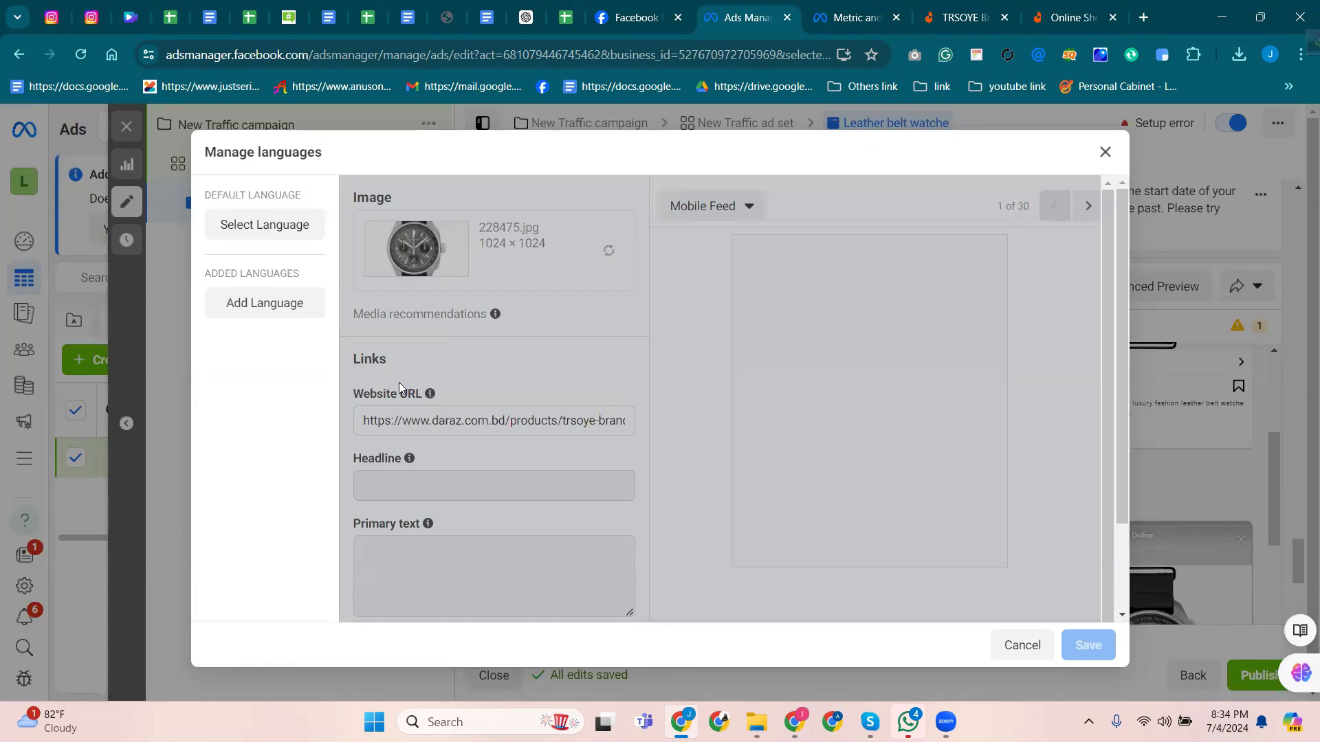
pyautogui.click(255, 236)
pyautogui.scroll(-20, 249, 299)
pyautogui.scroll(-8, 249, 301)
pyautogui.scroll(12, 288, 389)
pyautogui.scroll(10, 268, 387)
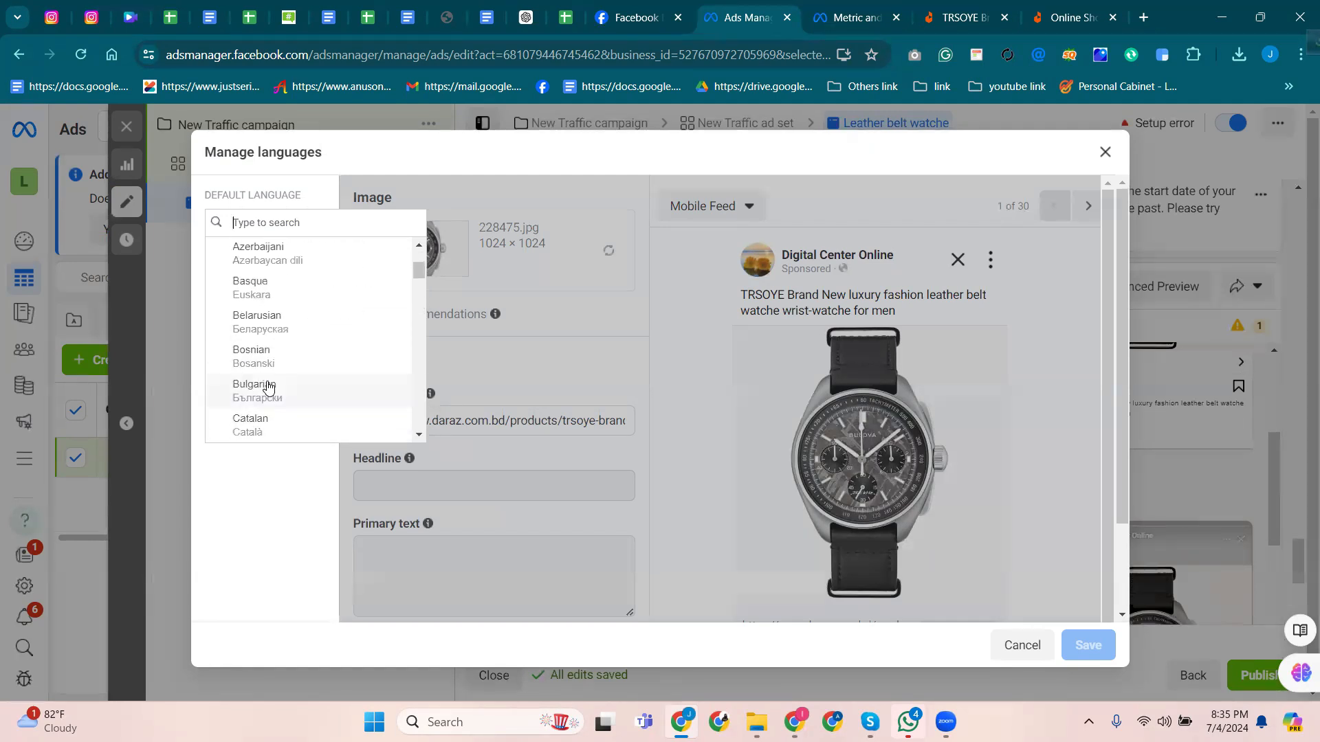
pyautogui.scroll(-5, 265, 385)
pyautogui.scroll(-2, 261, 381)
pyautogui.scroll(2, 264, 357)
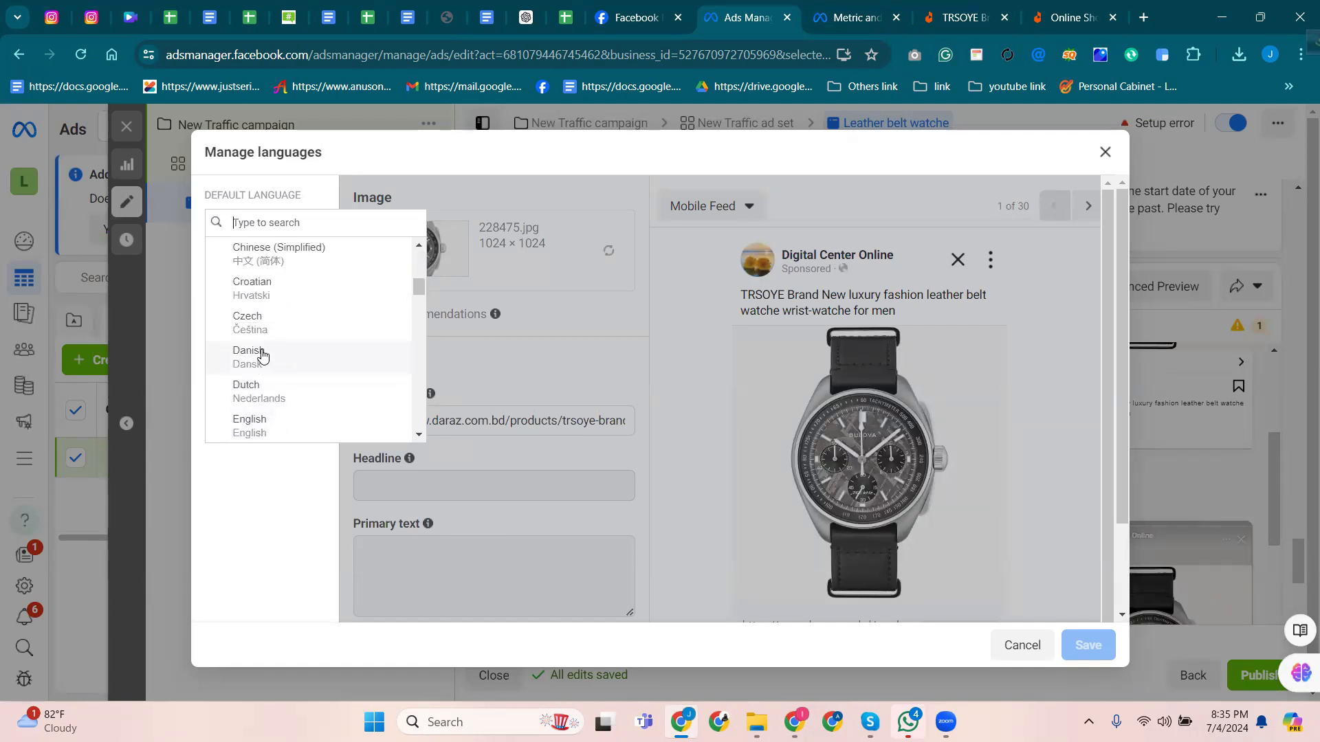
pyautogui.click(249, 427)
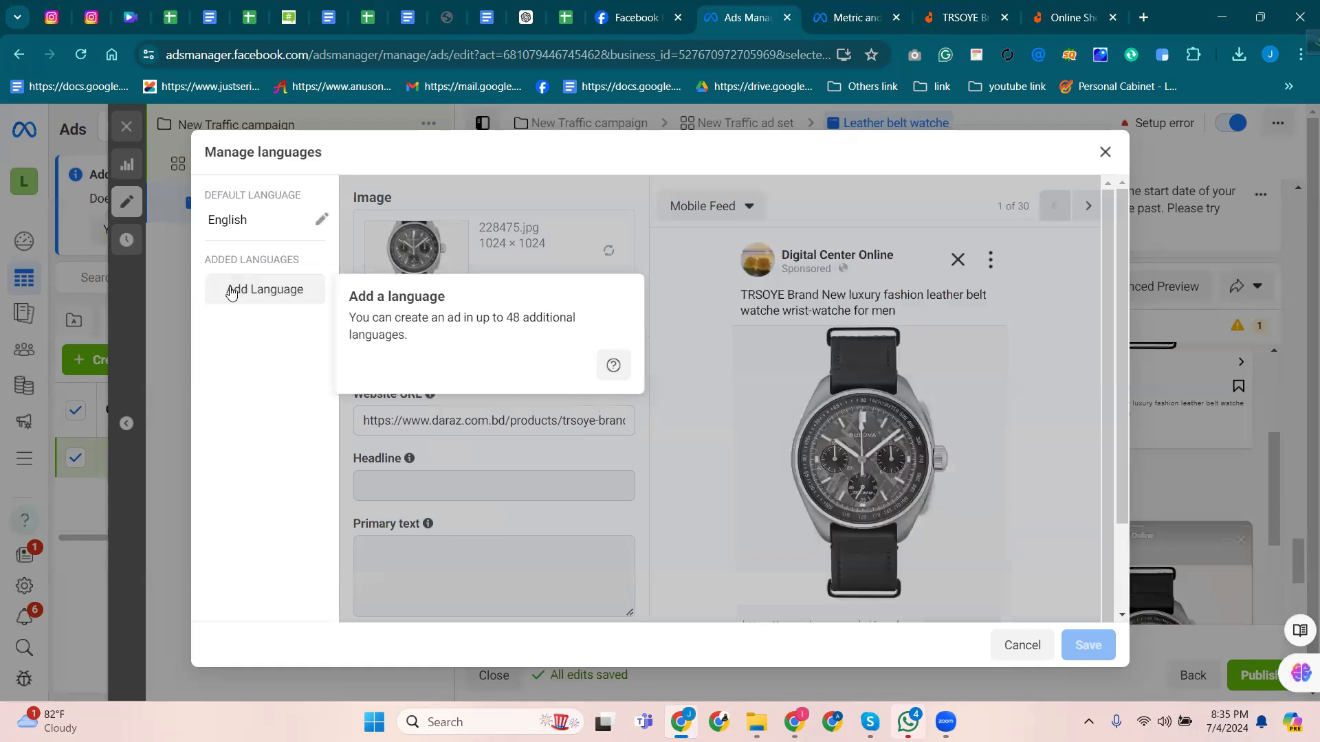
# Check the language version's link and text fields, and add Afrikaans as an additional ad language.
pyautogui.scroll(-2, 1081, 583)
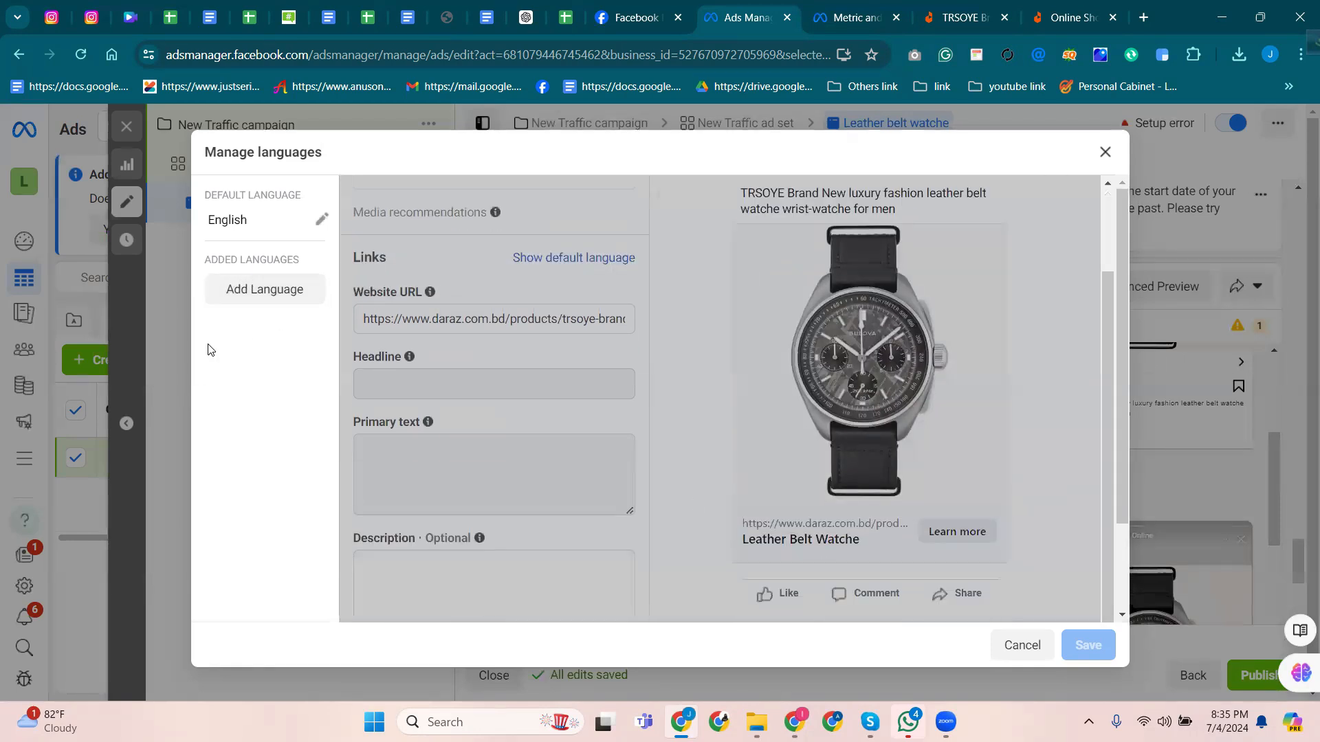
pyautogui.scroll(-2, 609, 536)
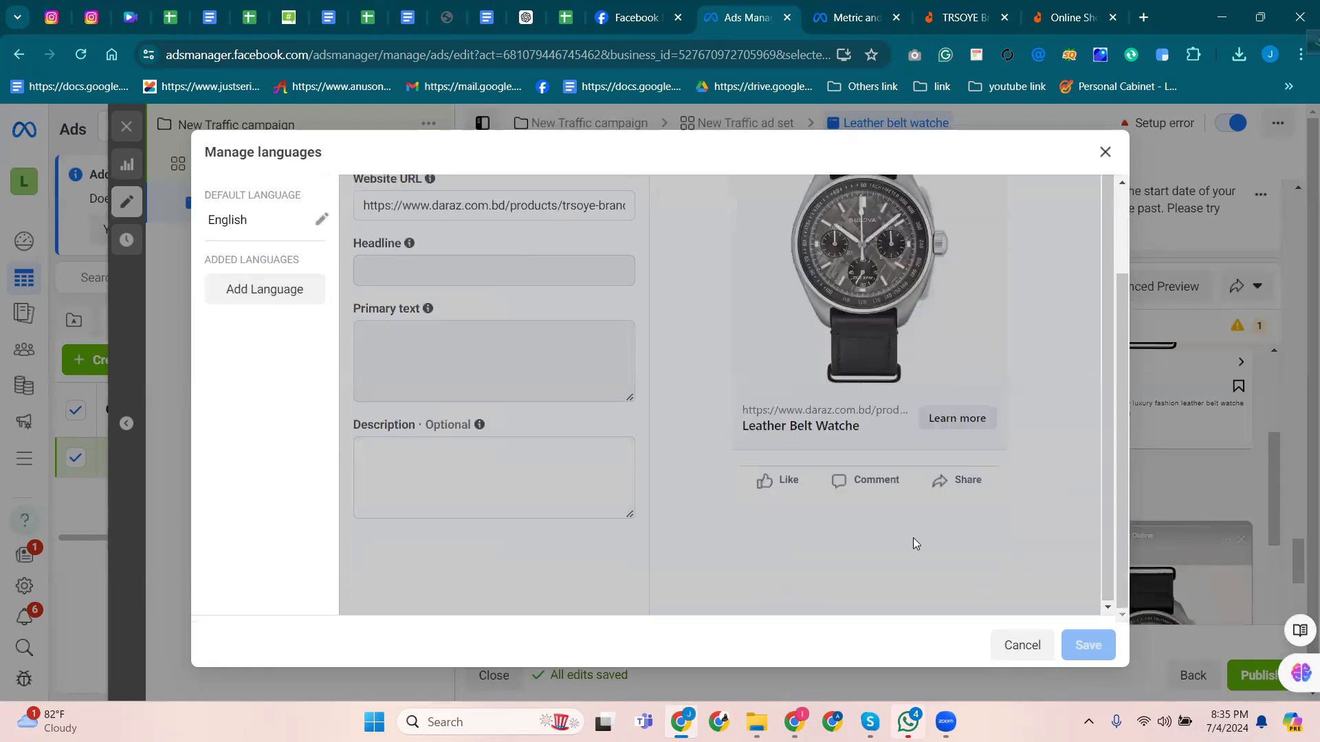
pyautogui.scroll(2, 396, 410)
pyautogui.scroll(2, 482, 385)
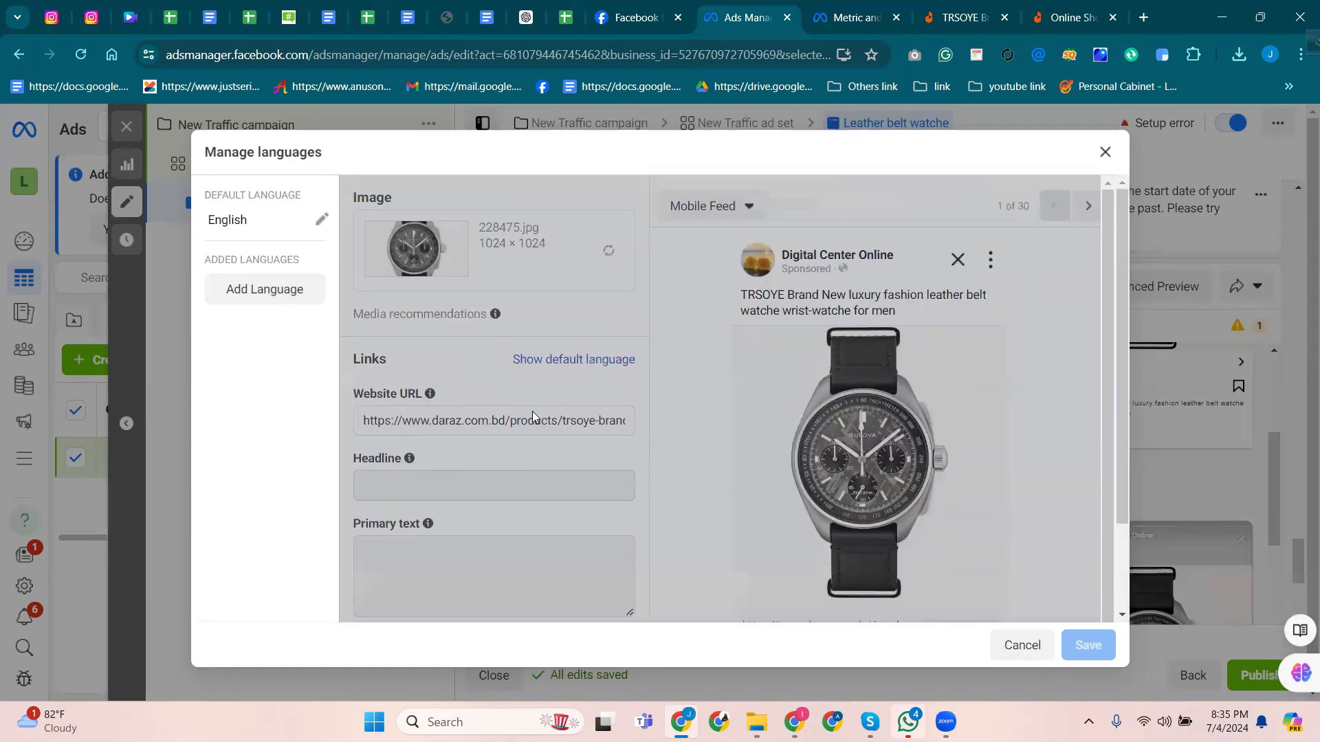
pyautogui.scroll(-2, 619, 468)
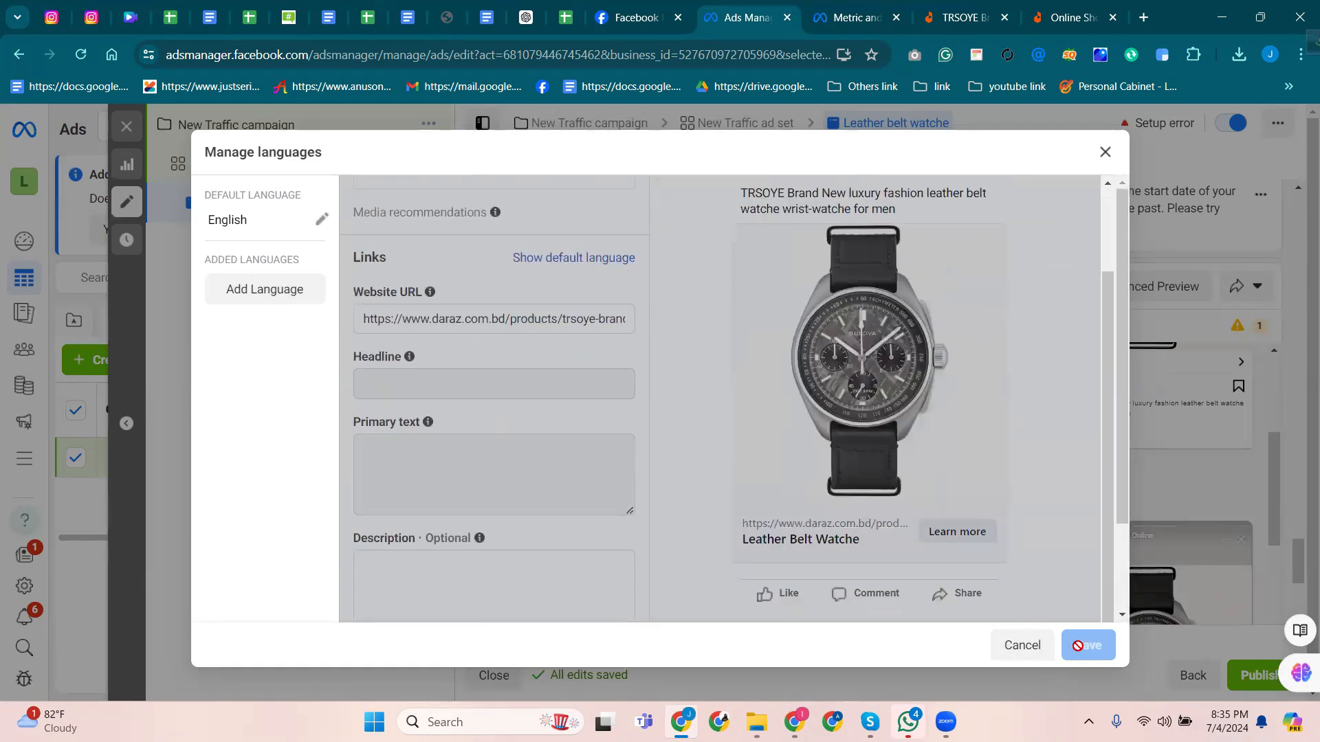
pyautogui.click(256, 289)
pyautogui.click(252, 322)
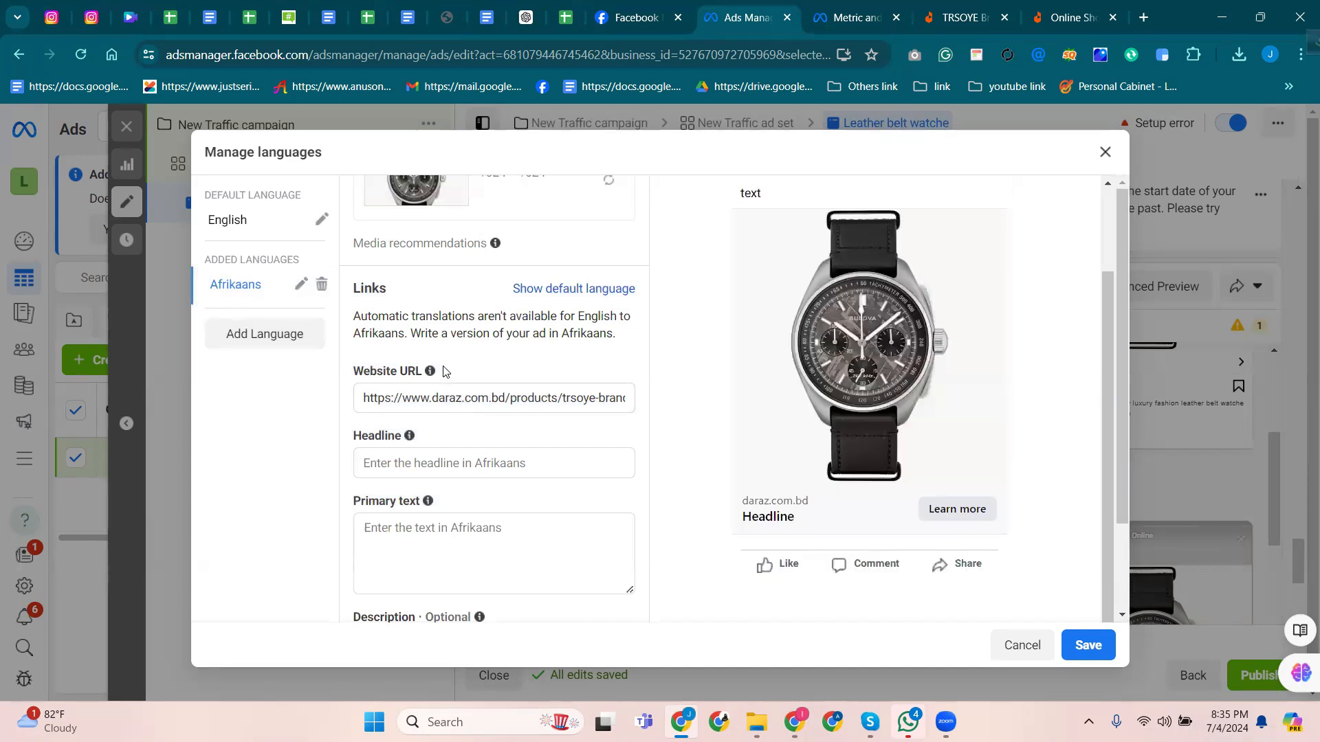
# Remove Afrikaans from the added languages, check the English version's preview, and close the language management without saving.
pyautogui.scroll(2, 486, 369)
pyautogui.scroll(-2, 887, 536)
pyautogui.click(321, 284)
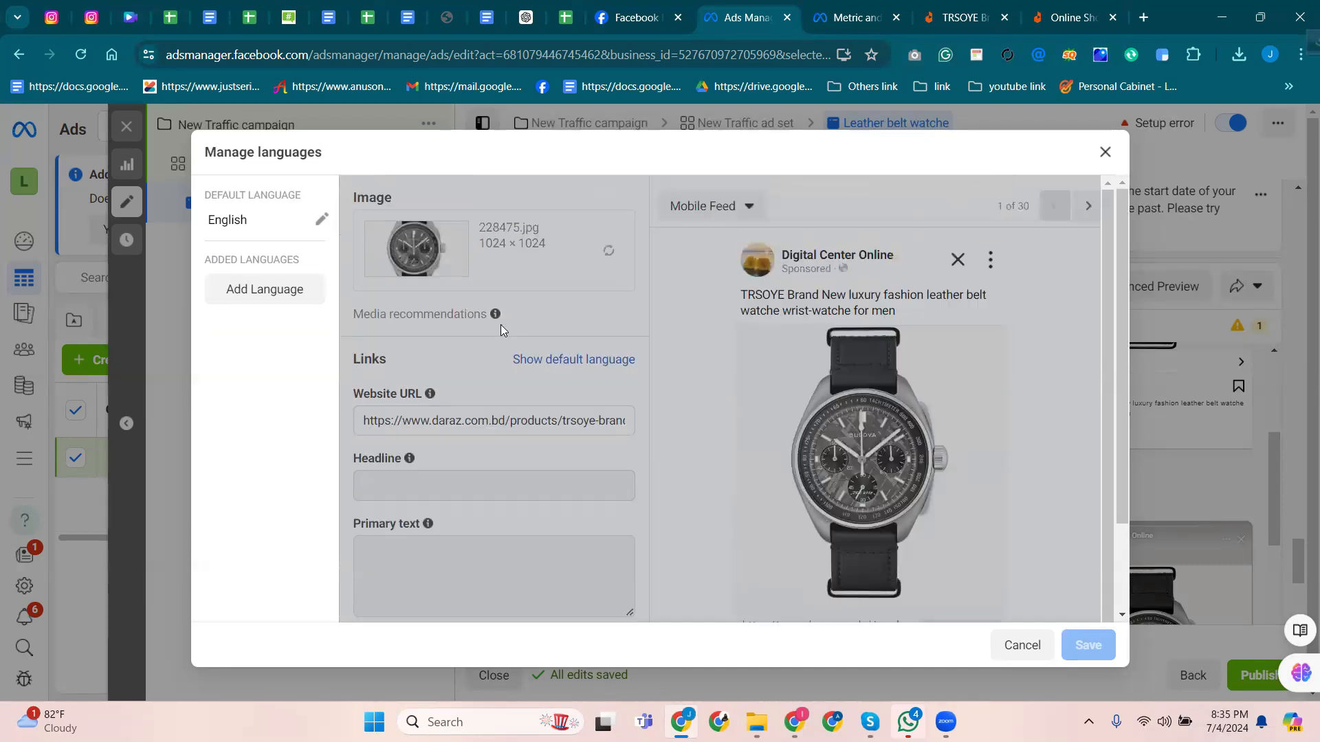
pyautogui.scroll(2, 910, 435)
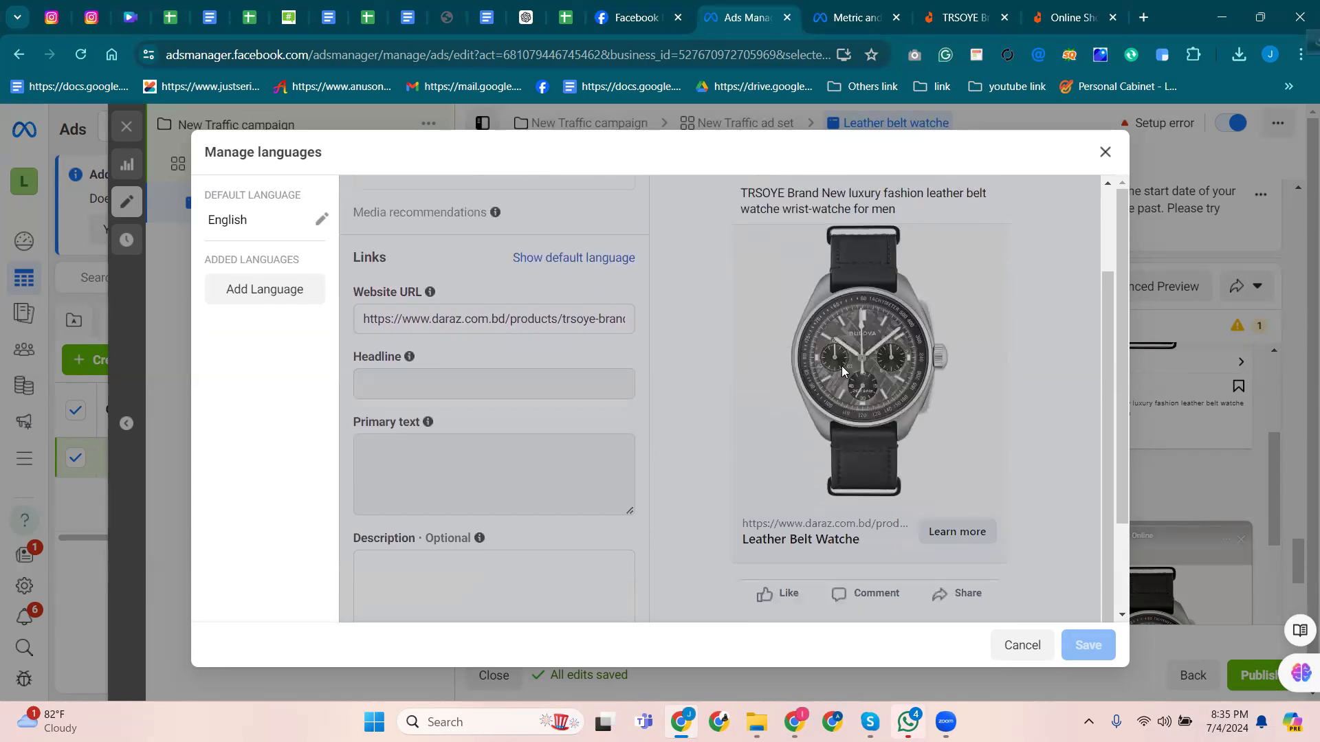
pyautogui.scroll(2, 862, 408)
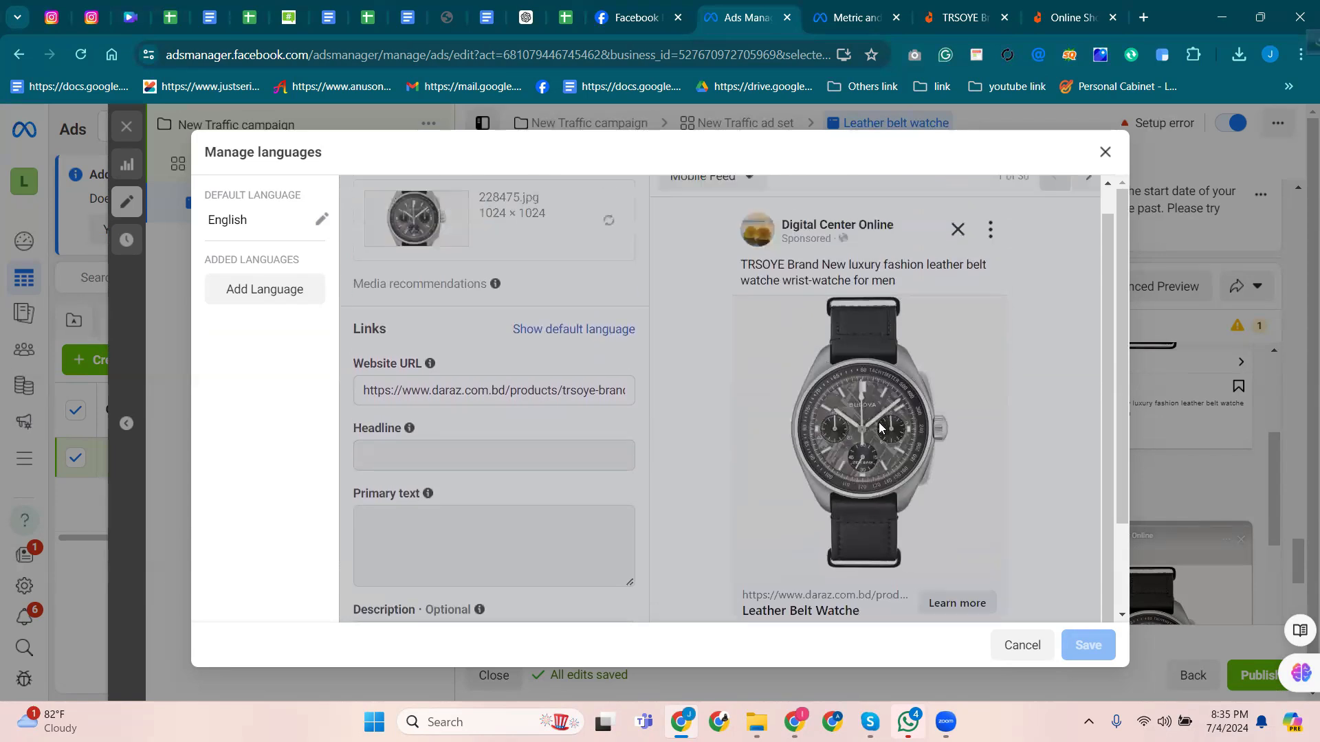
pyautogui.scroll(-2, 1034, 560)
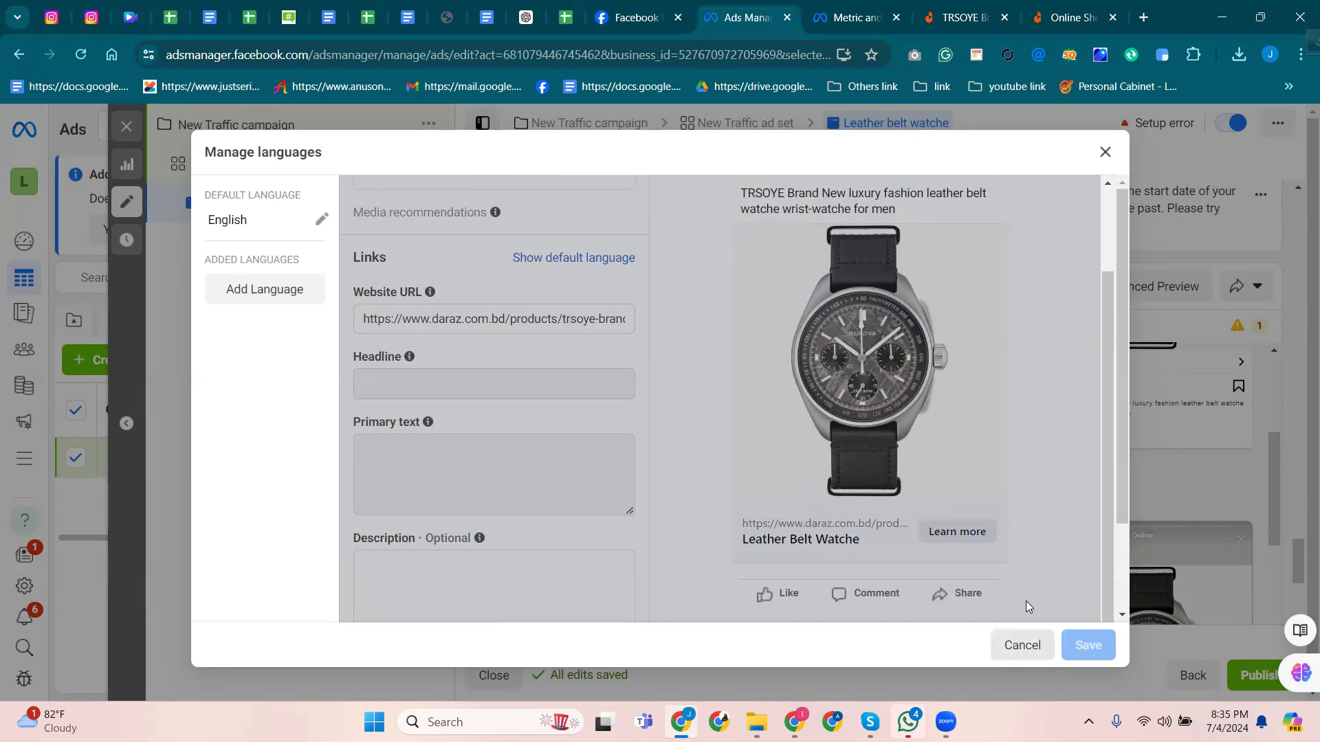
pyautogui.click(1105, 152)
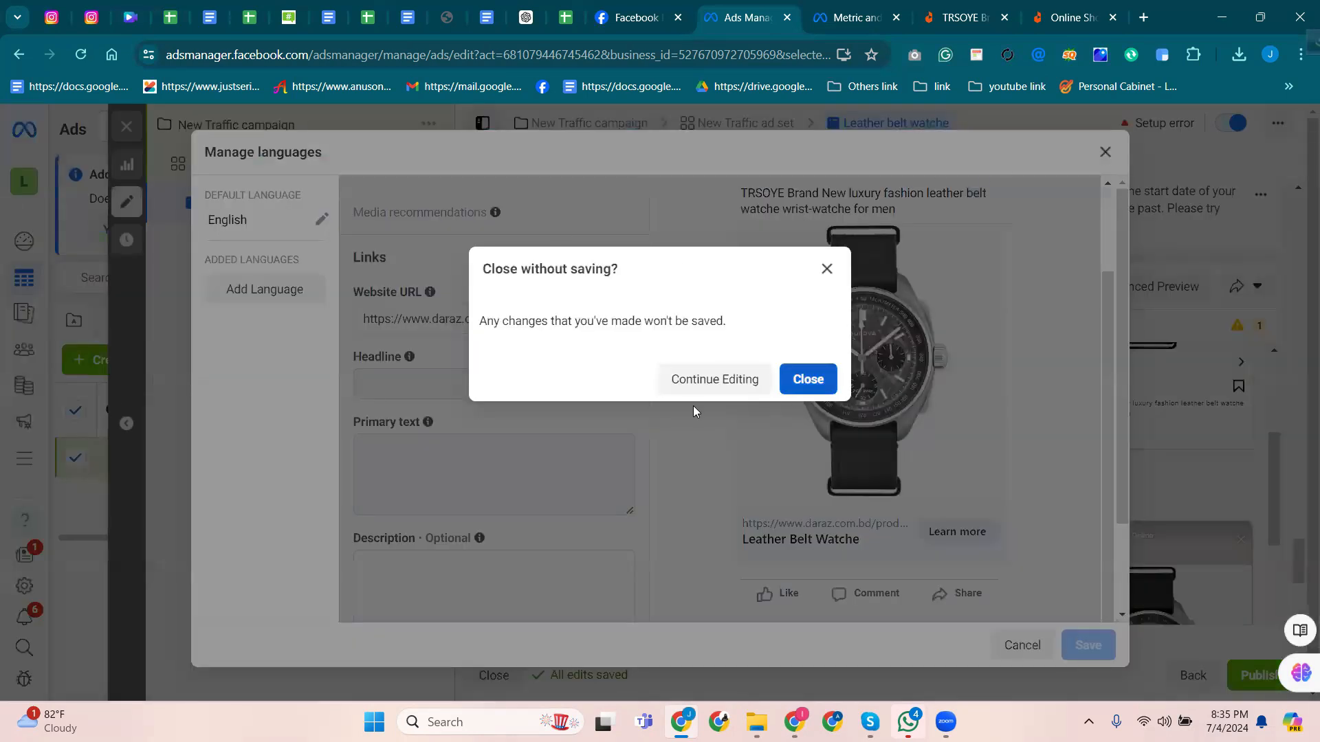
pyautogui.click(797, 380)
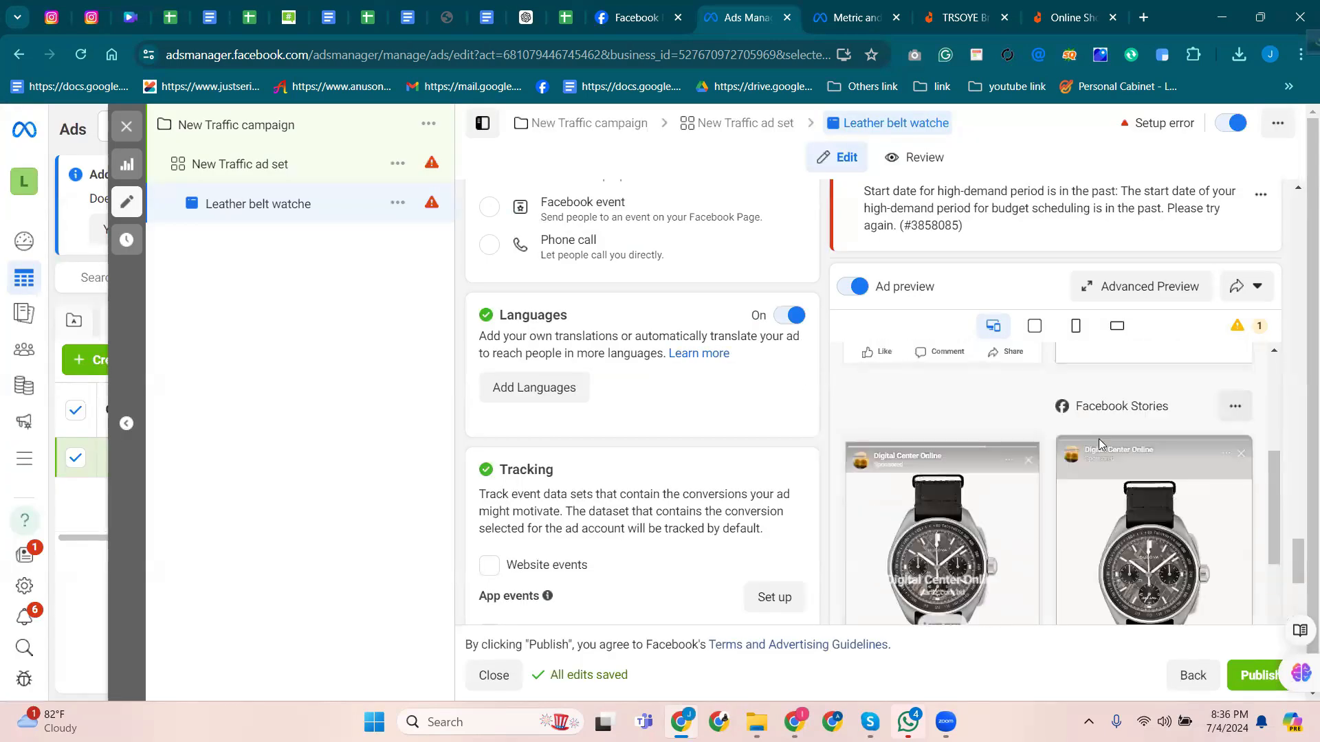
# Try tracking website events for the ad and turn that tracking option back off.
pyautogui.scroll(3, 1098, 443)
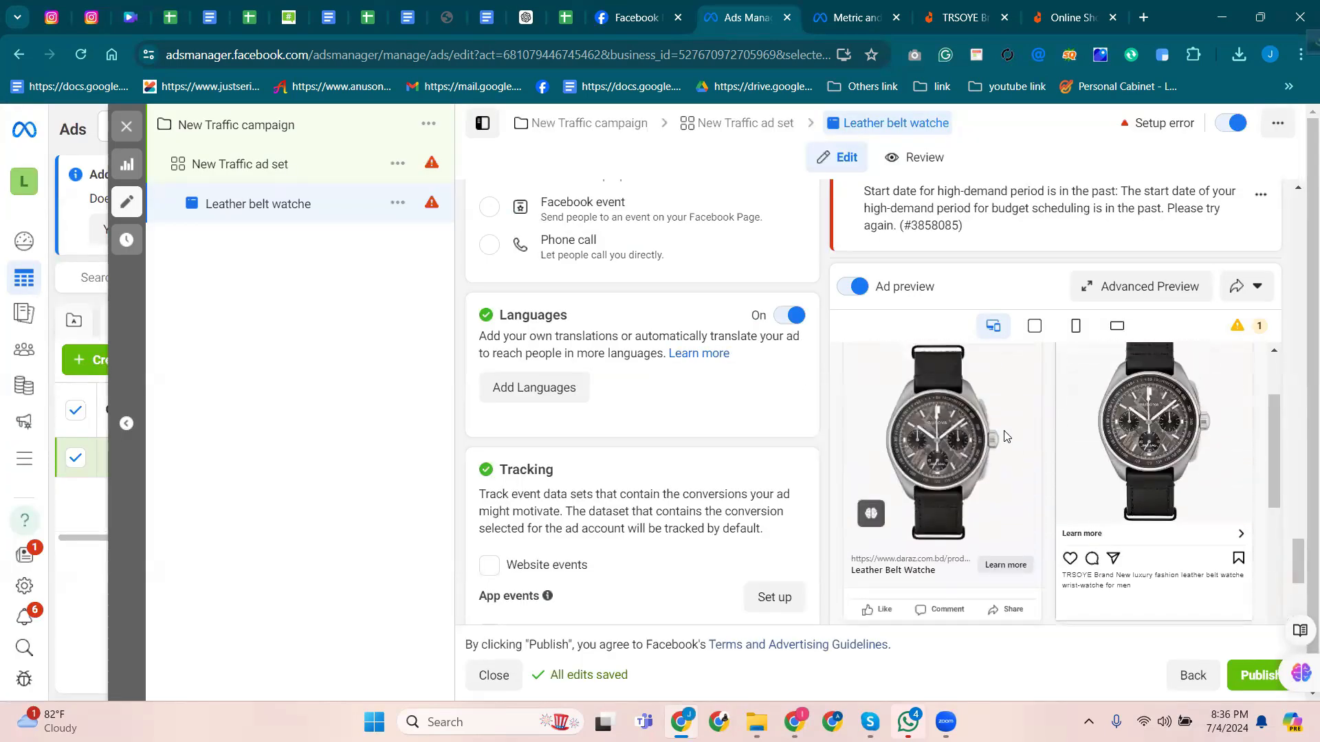
pyautogui.scroll(2, 1026, 444)
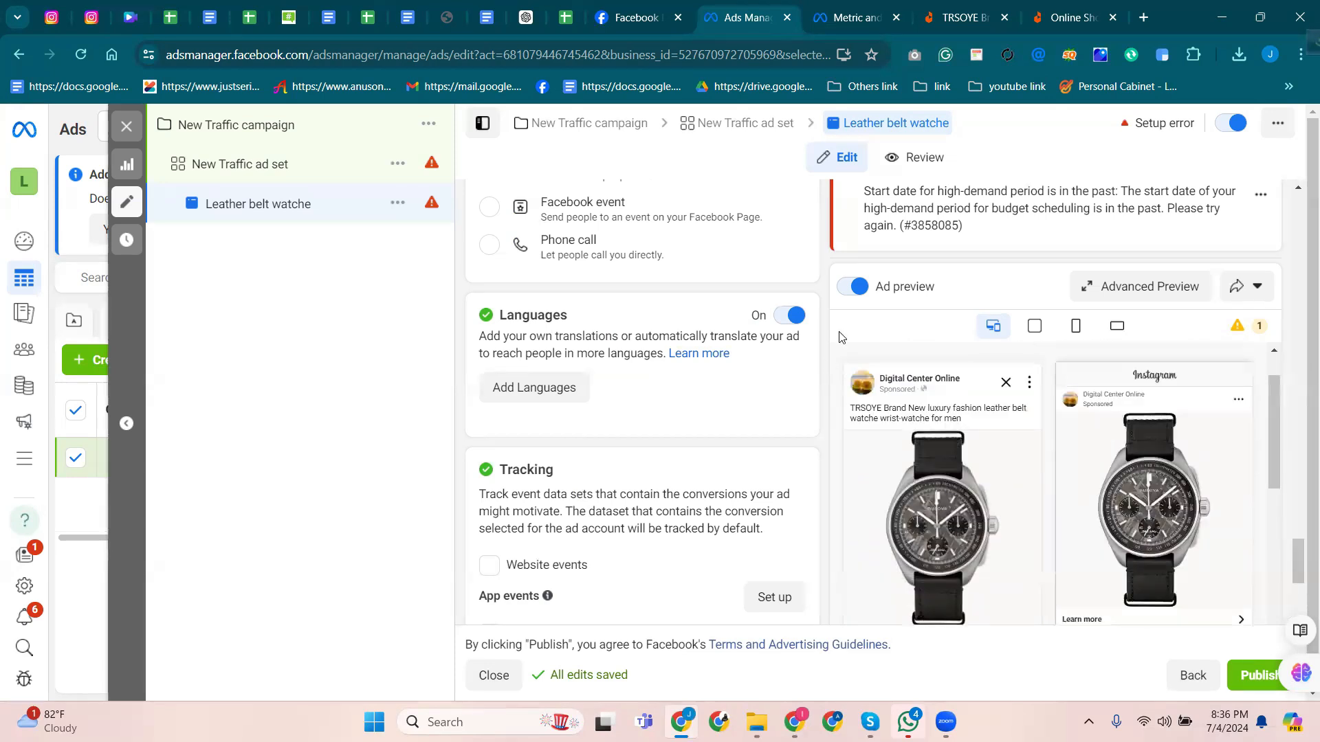
pyautogui.scroll(-2, 1031, 447)
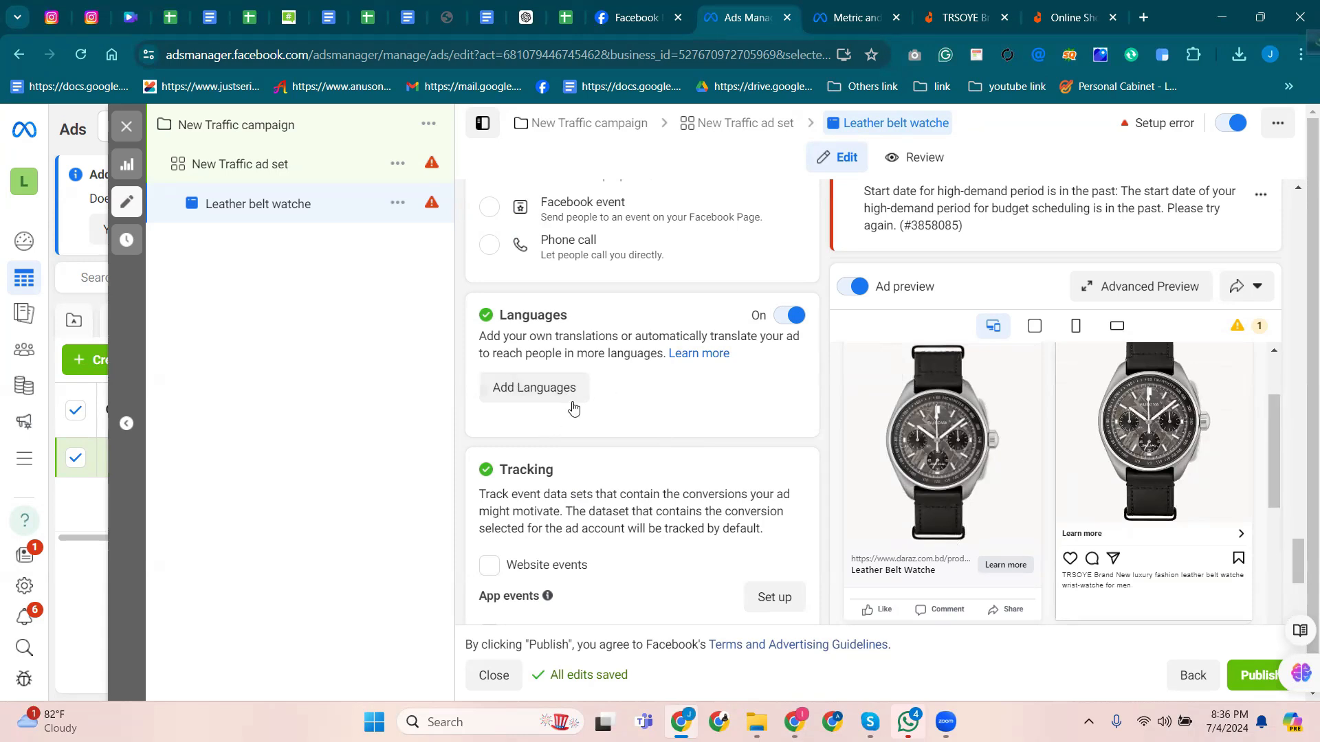
pyautogui.scroll(-3, 560, 402)
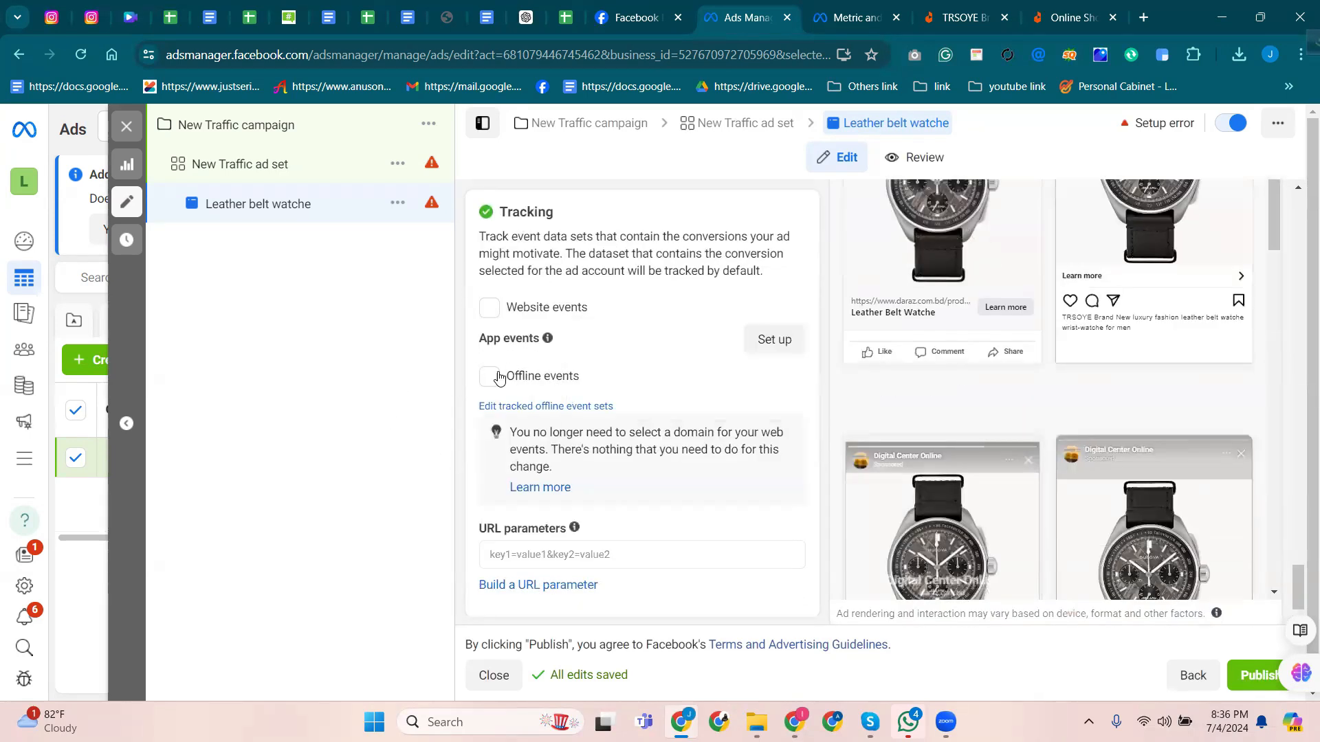
pyautogui.click(550, 308)
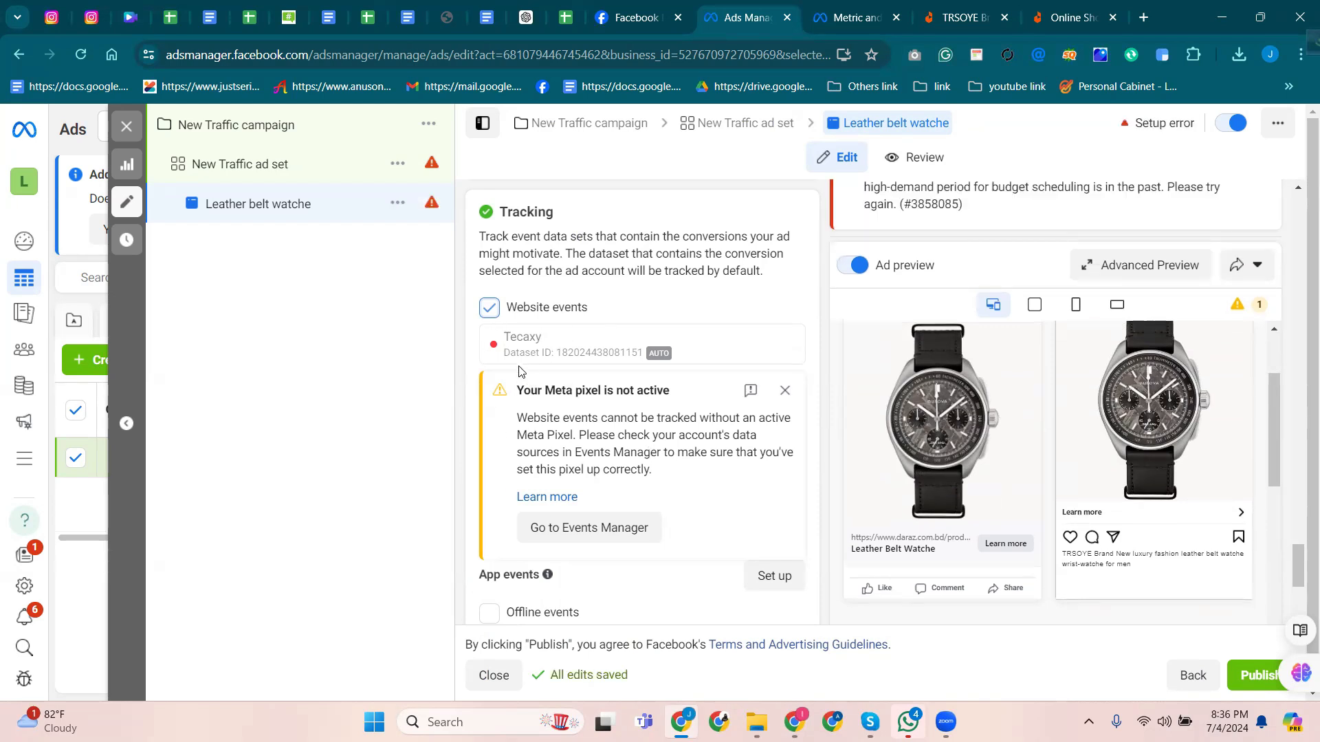
pyautogui.click(490, 307)
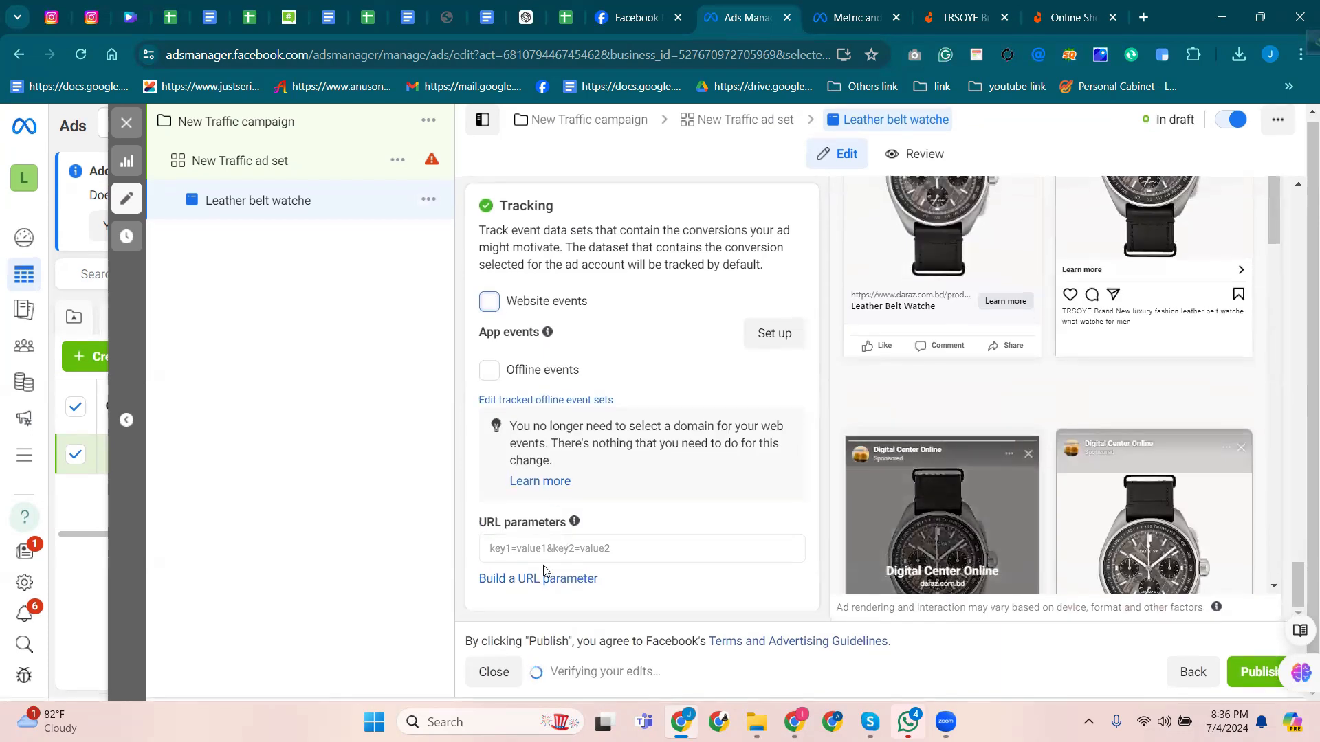
# Open the URL parameter builder, look over its campaign source, medium, name and content fields, and close it without applying anything.
pyautogui.click(578, 579)
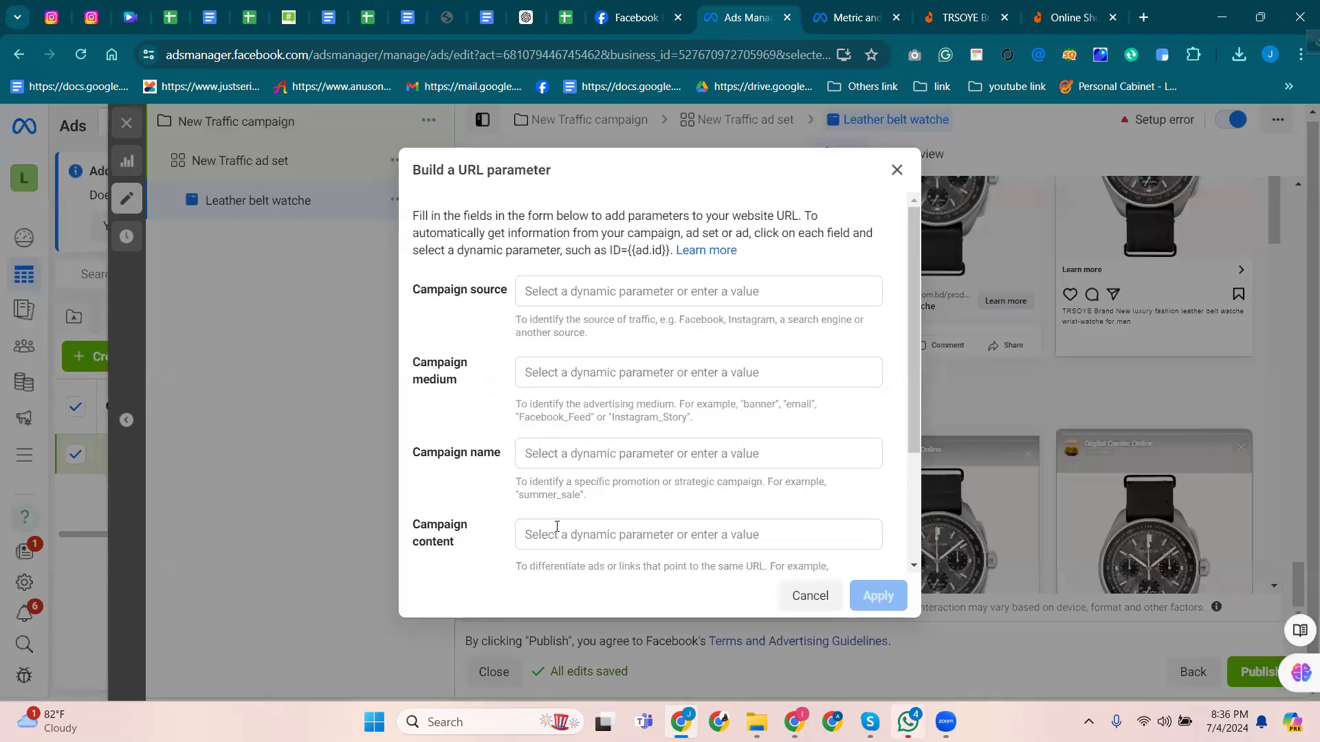
pyautogui.scroll(-3, 454, 318)
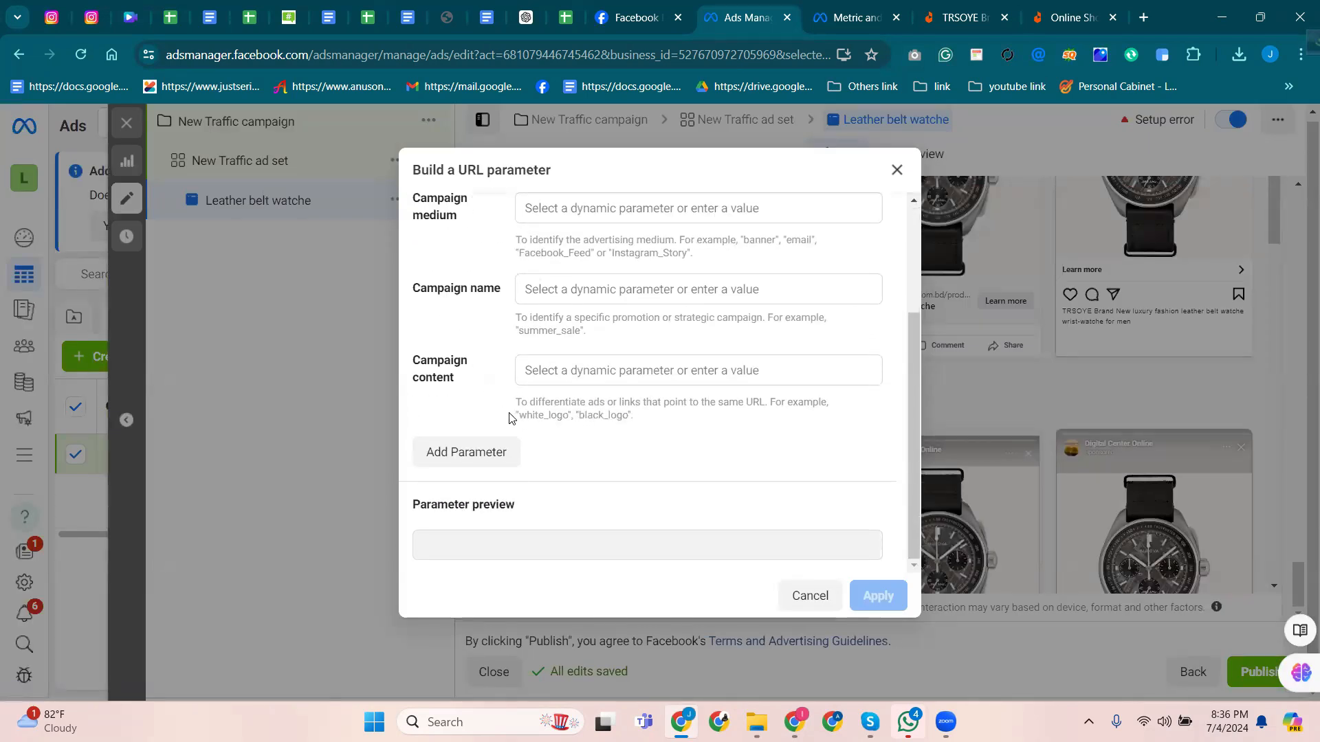
pyautogui.scroll(3, 509, 418)
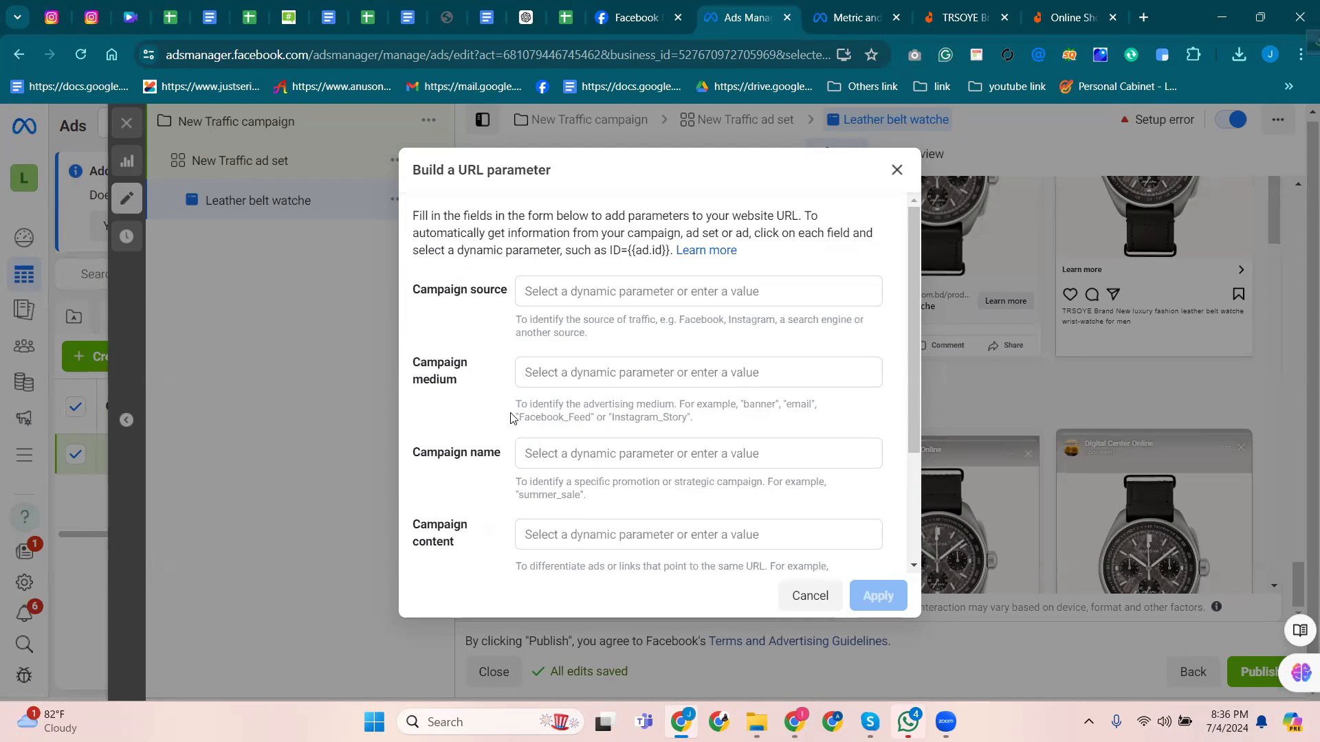
pyautogui.click(897, 170)
# Open the ad's review summary and examine its page, Instagram account, creative source, format, website URL and Advantage+ creative entries.
pyautogui.scroll(5, 749, 354)
pyautogui.scroll(10, 749, 354)
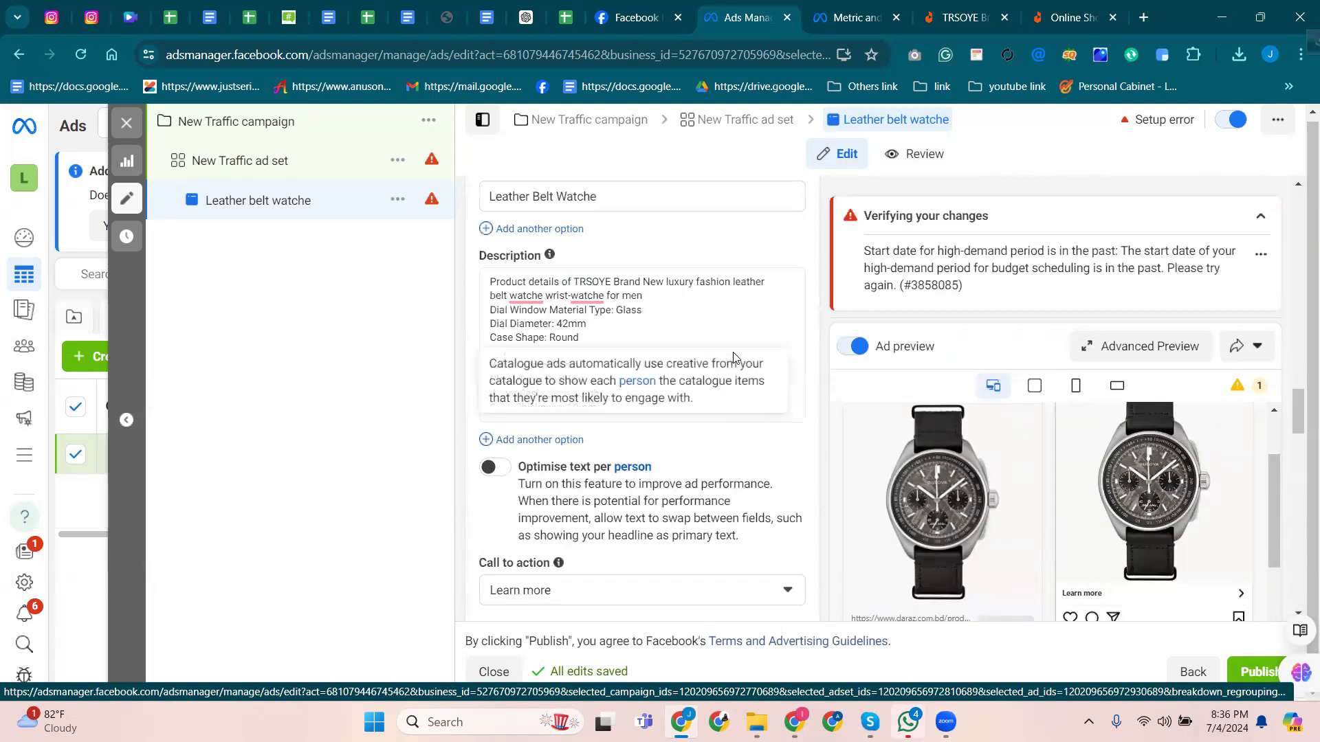
pyautogui.click(892, 158)
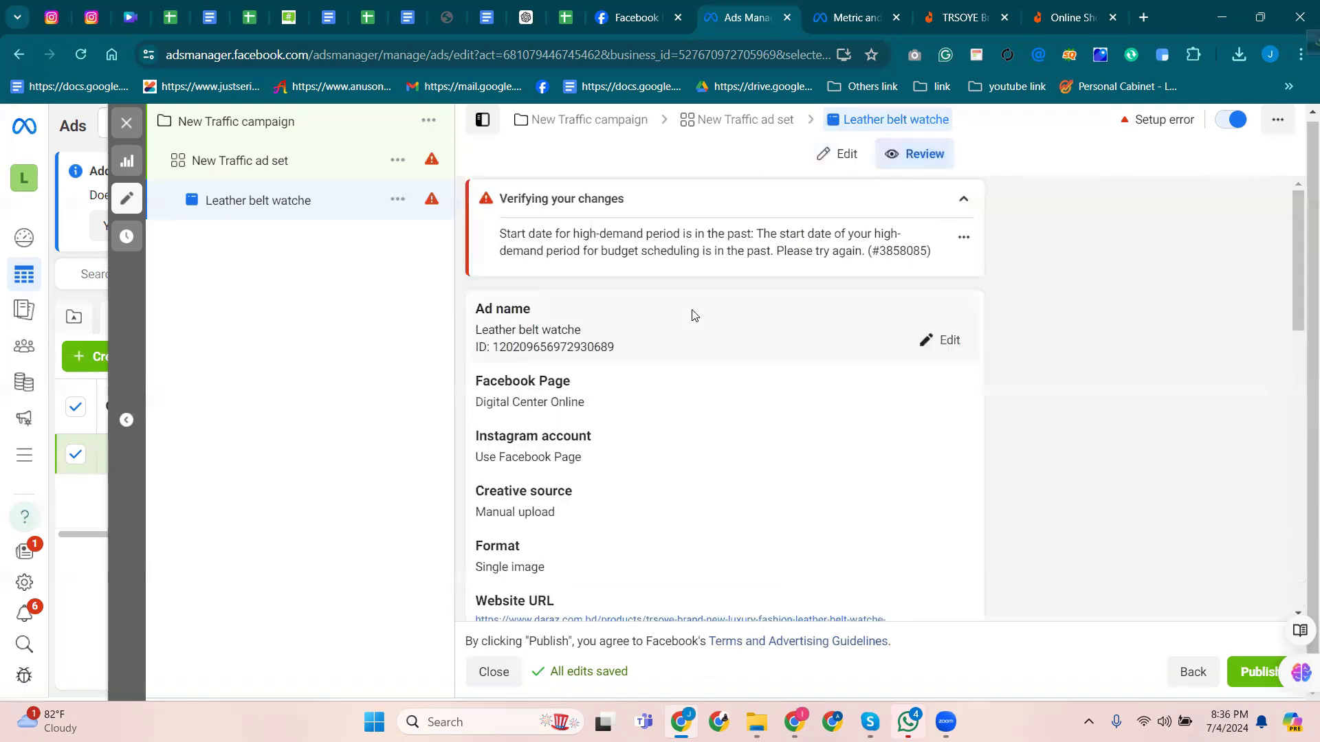
pyautogui.scroll(-3, 693, 315)
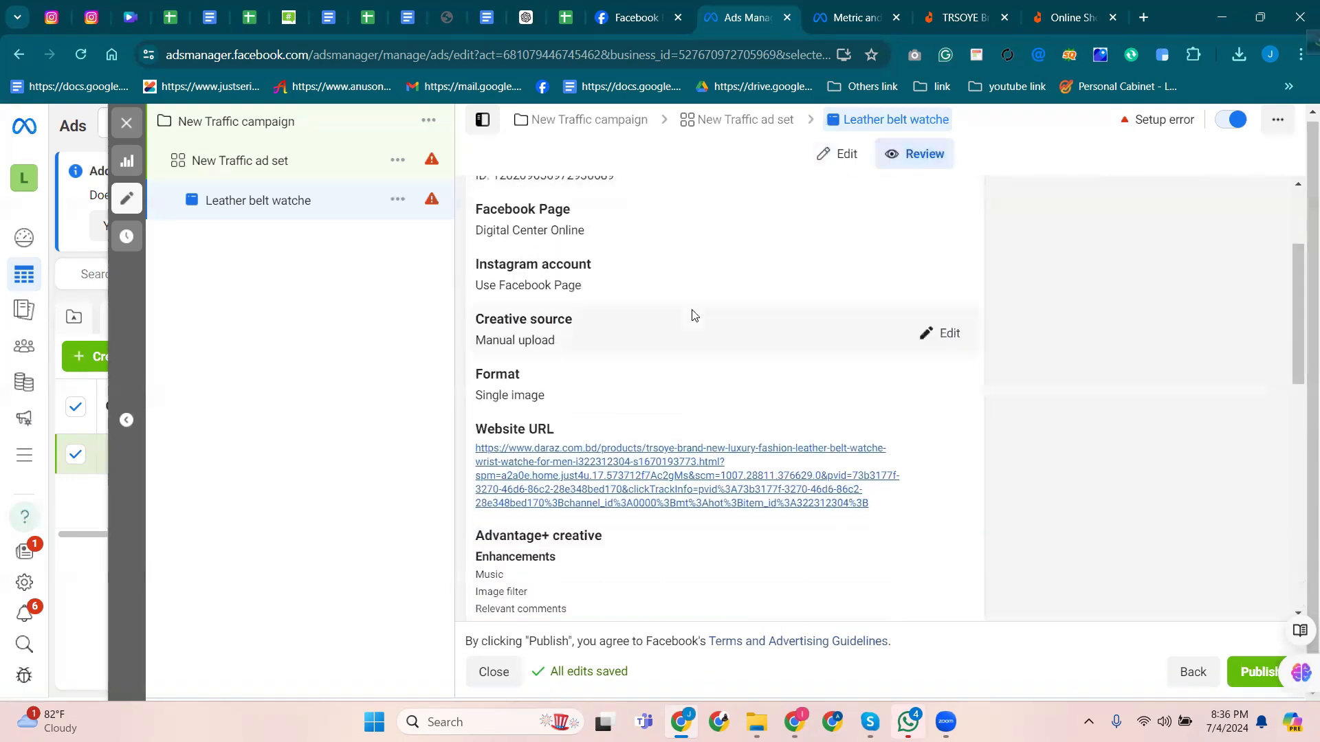
pyautogui.scroll(2, 693, 315)
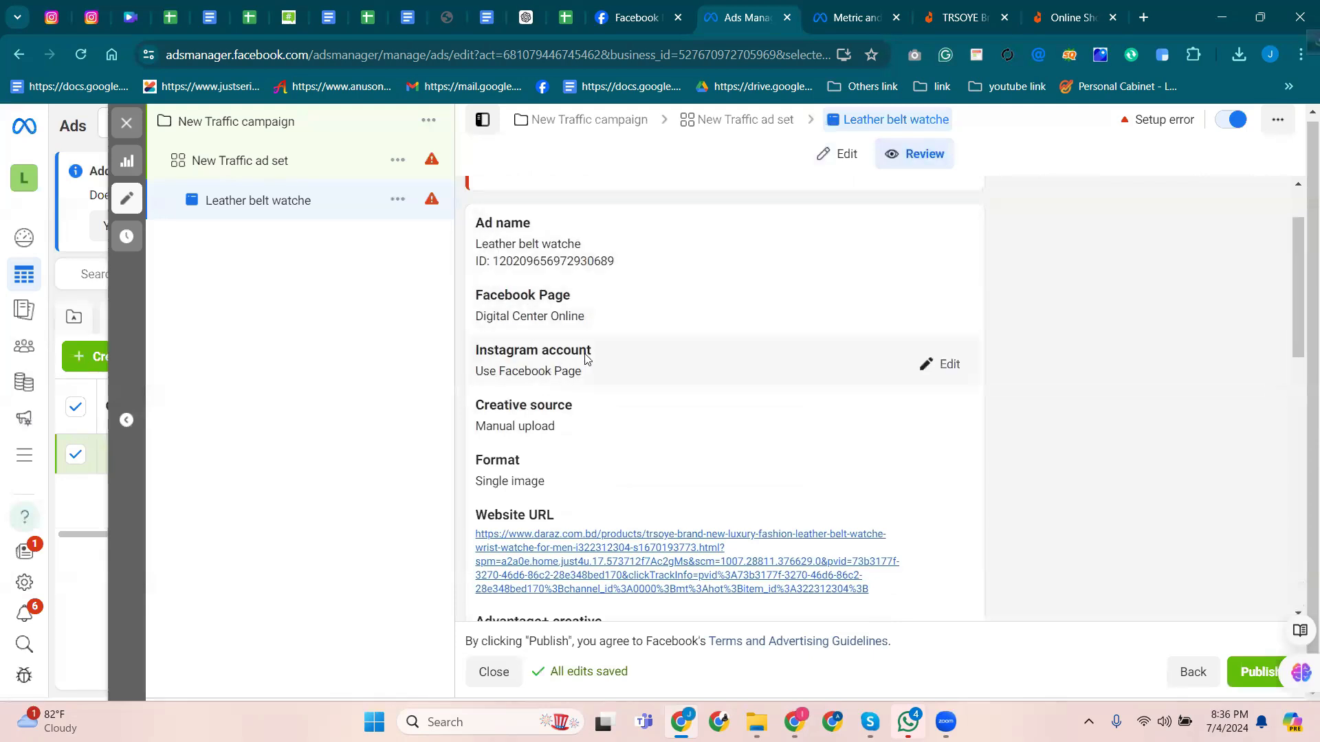
pyautogui.scroll(-2, 557, 433)
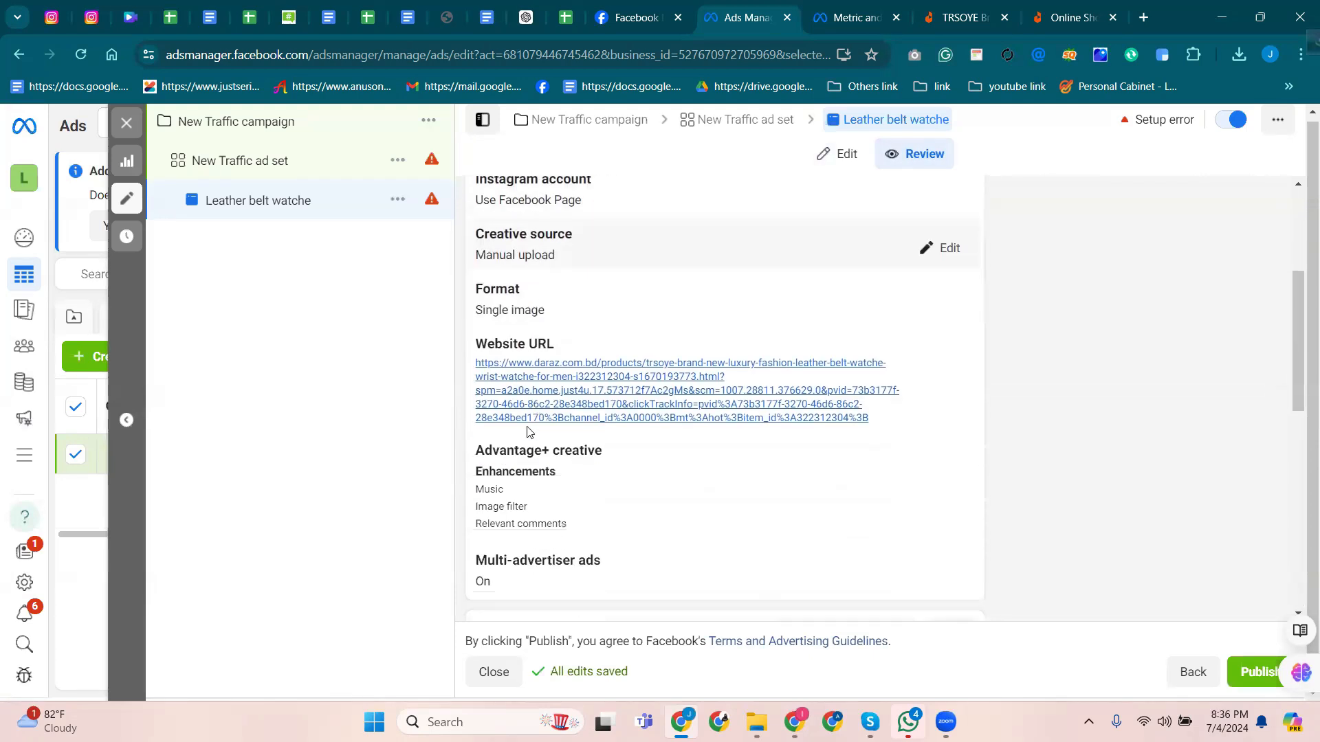
pyautogui.scroll(-2, 563, 430)
pyautogui.scroll(-3, 550, 419)
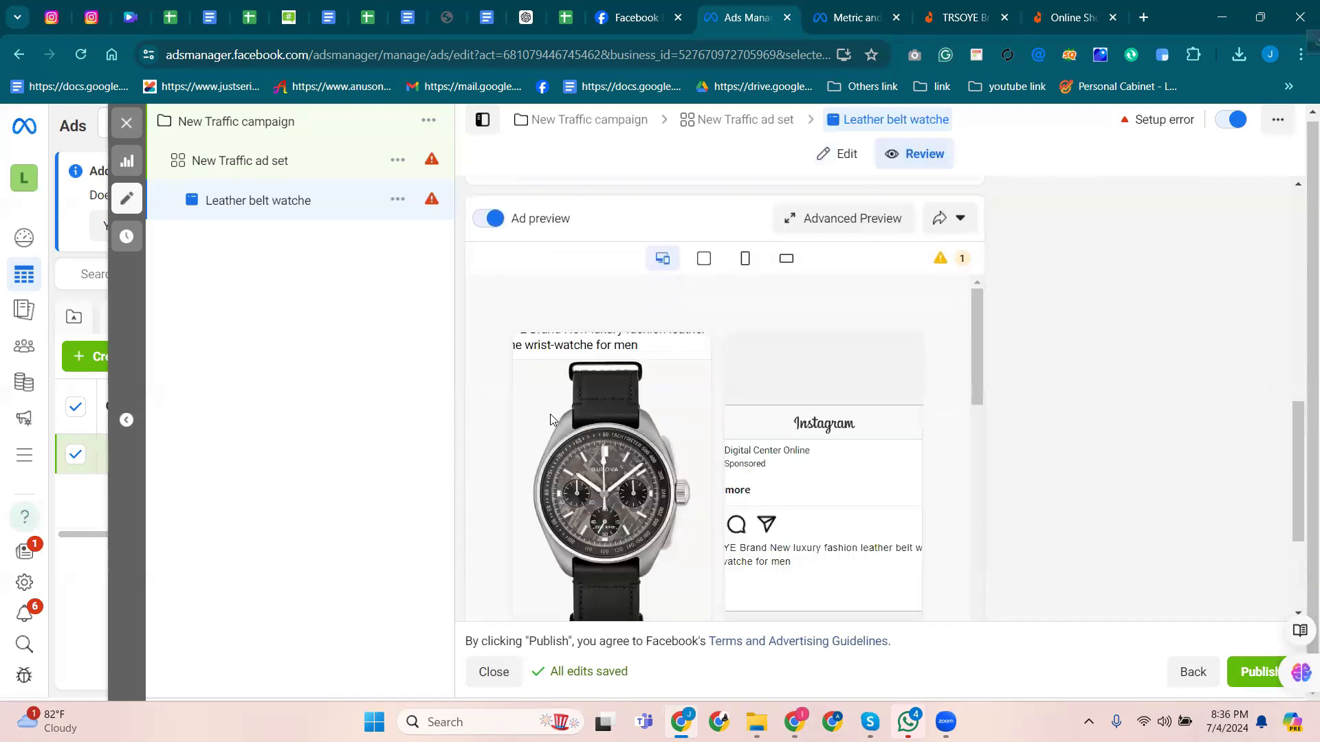
pyautogui.scroll(2, 550, 371)
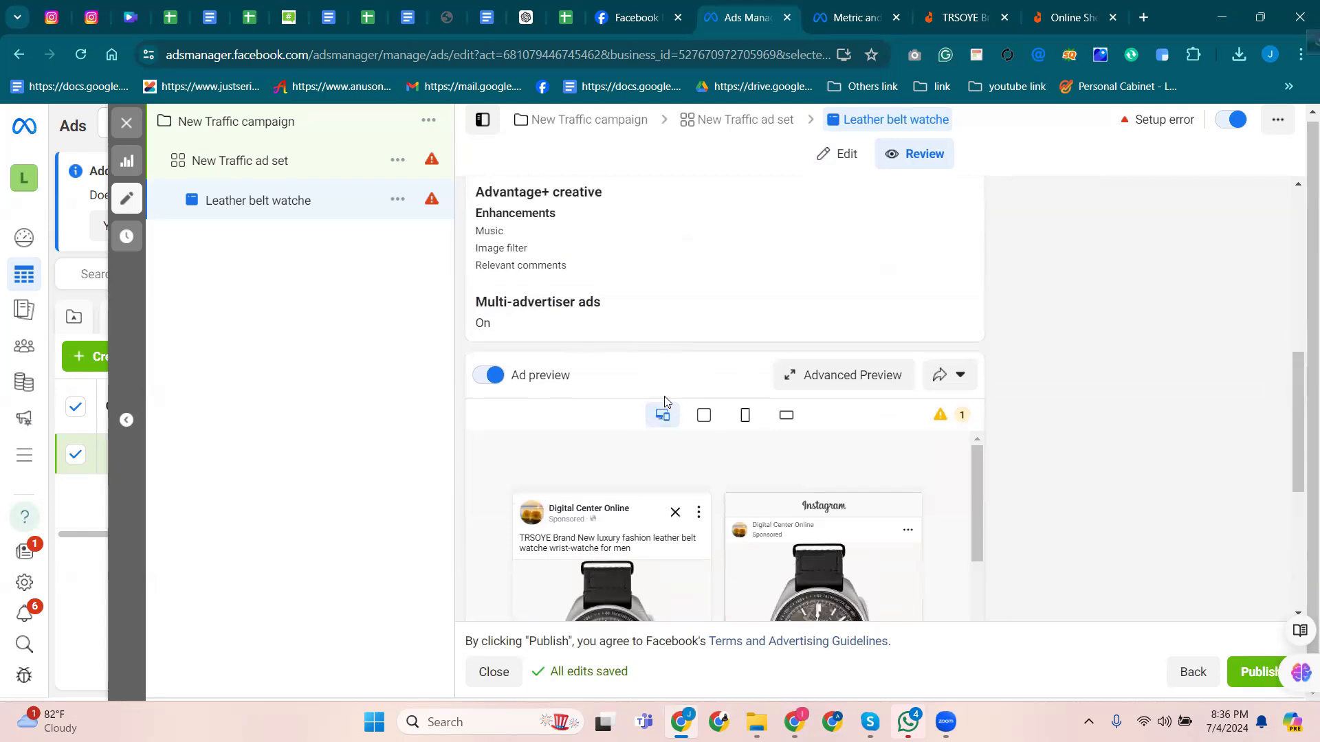
# Look through the review's ad previews for the Facebook and Instagram feeds, Stories and Reels.
pyautogui.scroll(-4, 610, 417)
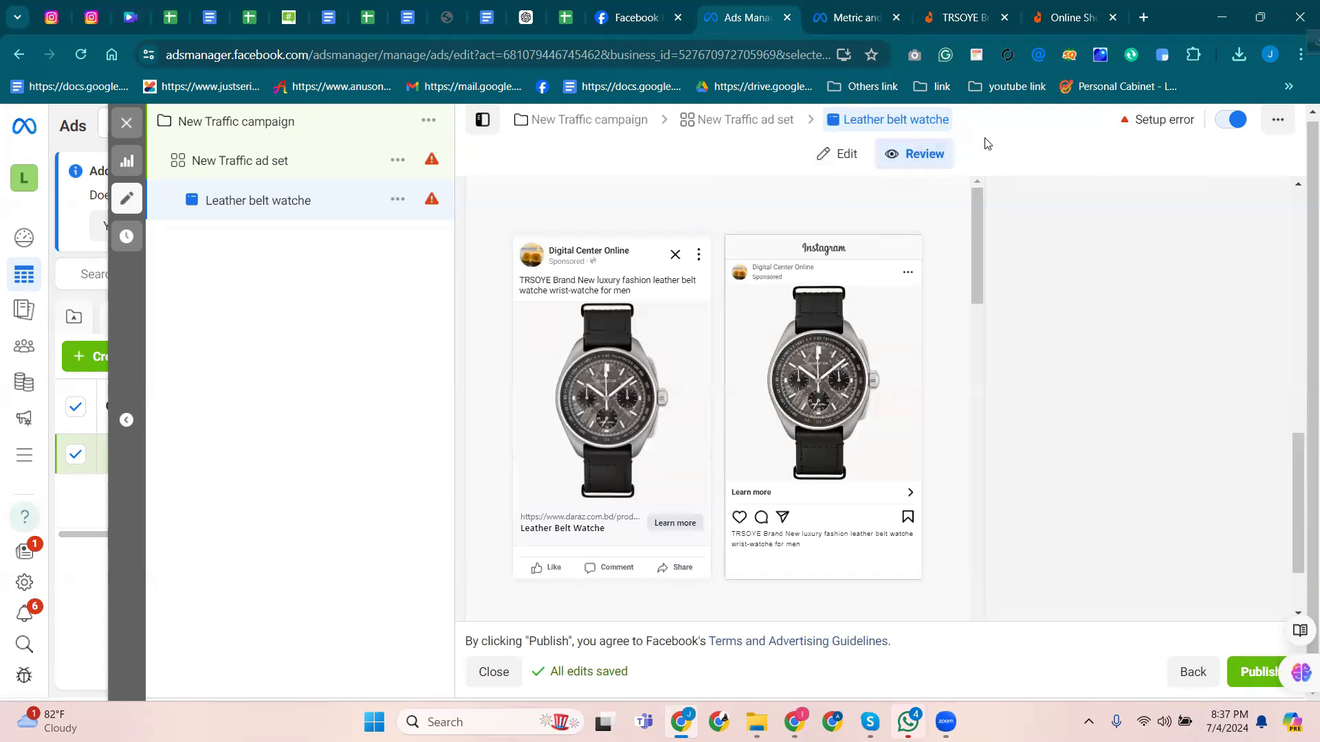
pyautogui.scroll(-5, 935, 550)
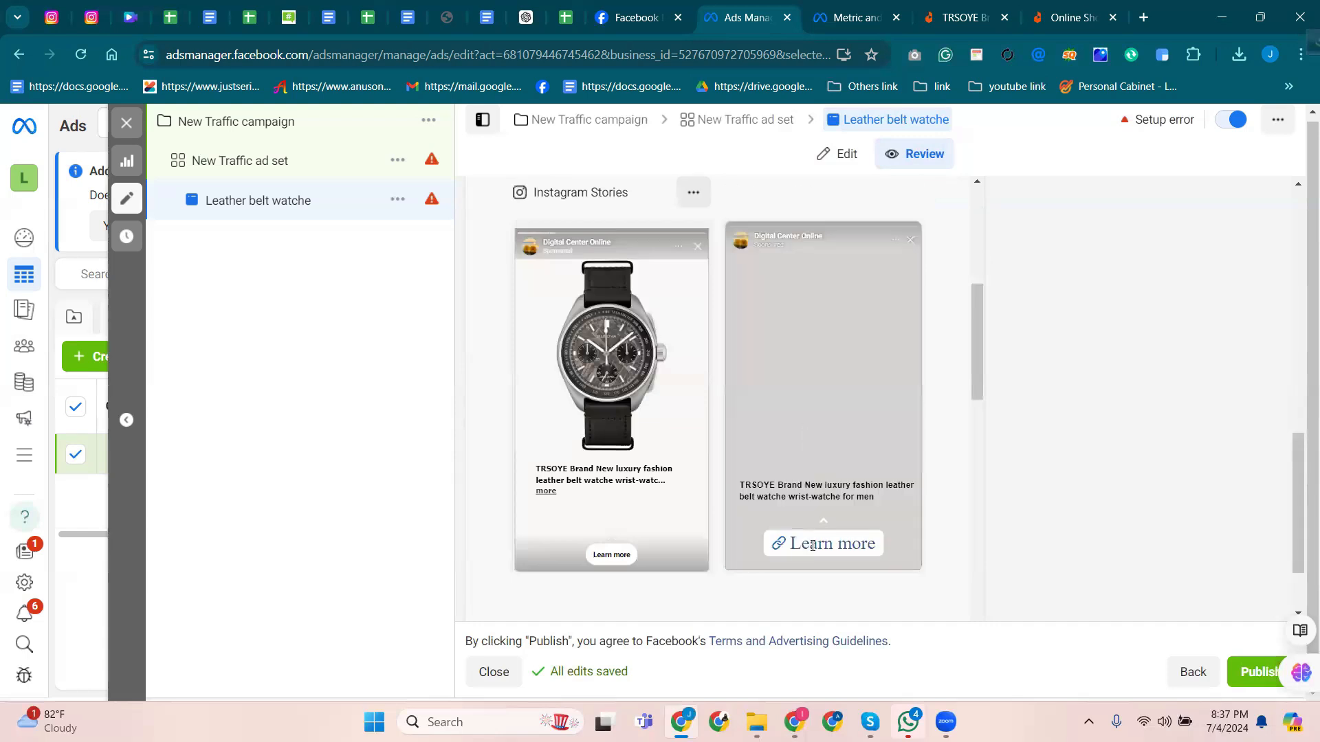
pyautogui.scroll(-5, 757, 503)
pyautogui.scroll(-10, 700, 436)
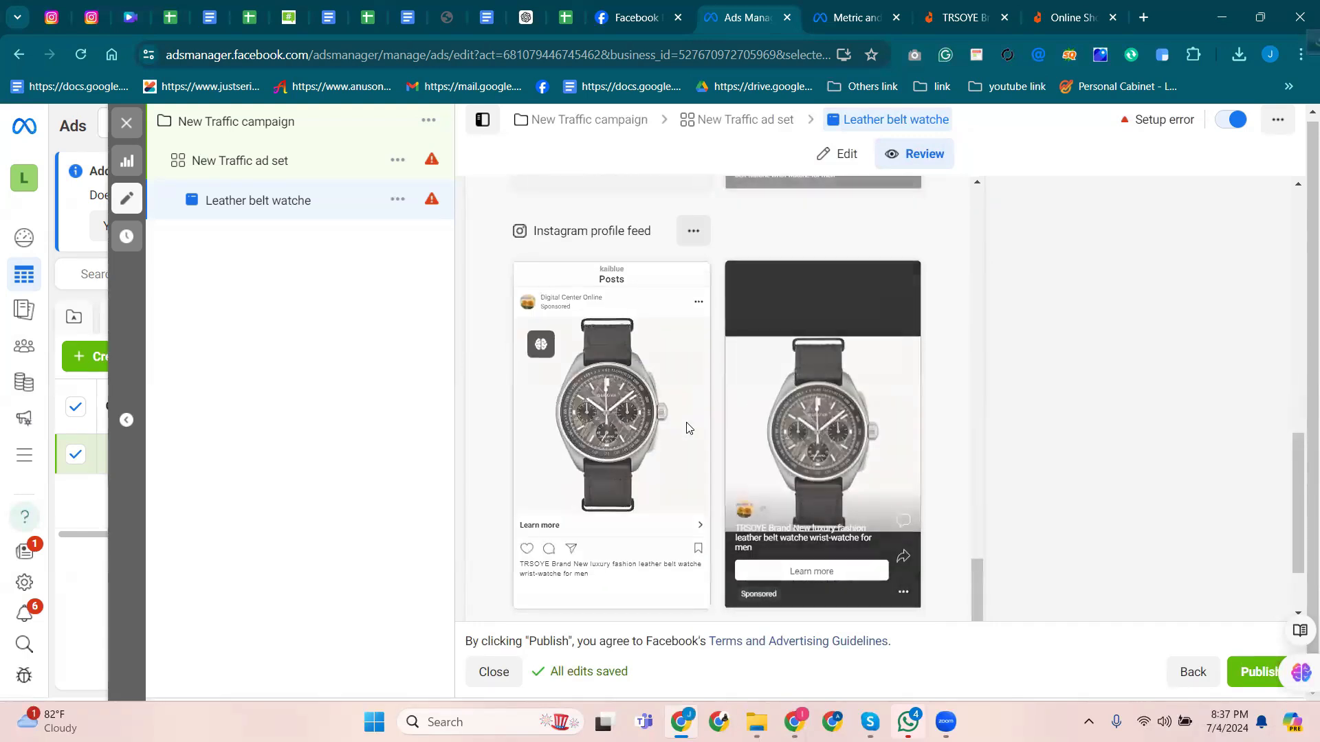
pyautogui.scroll(-2, 687, 426)
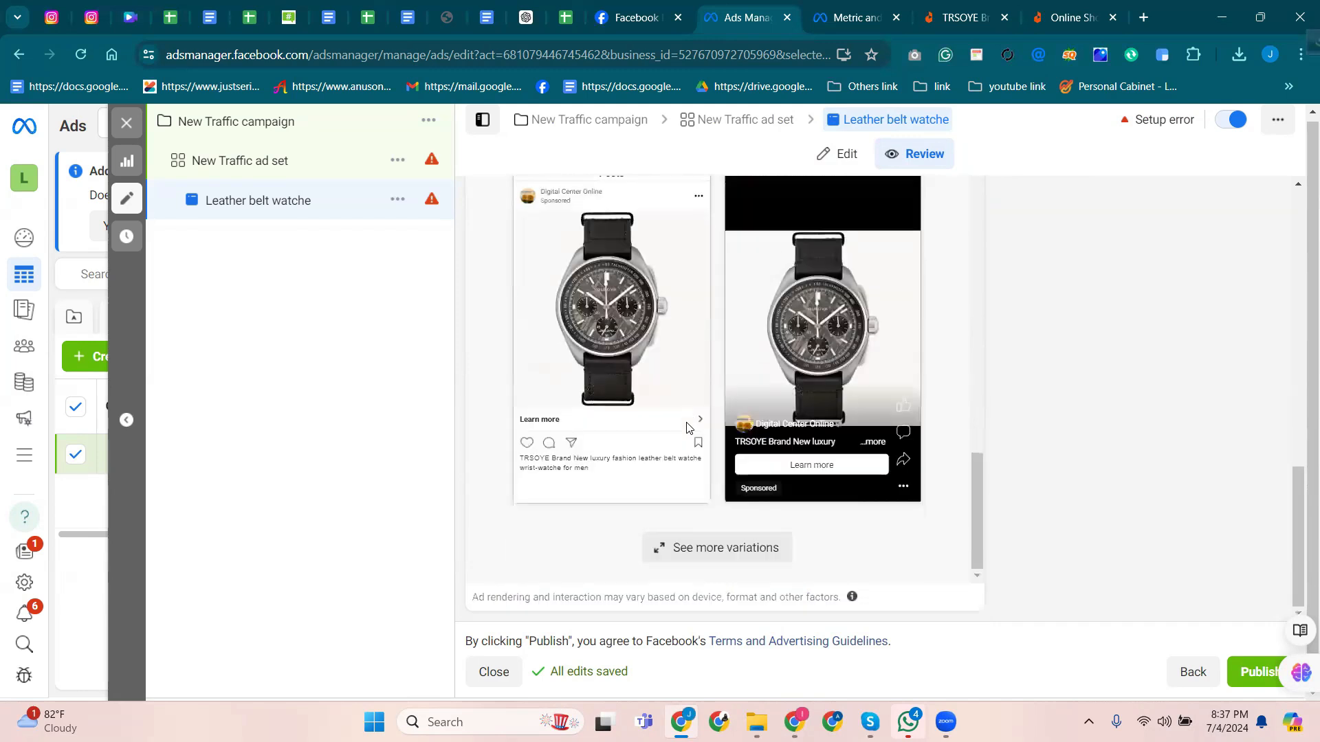
# Examine more ad variations across all placements in the advanced preview, close it, and return to editing the ad.
pyautogui.click(722, 555)
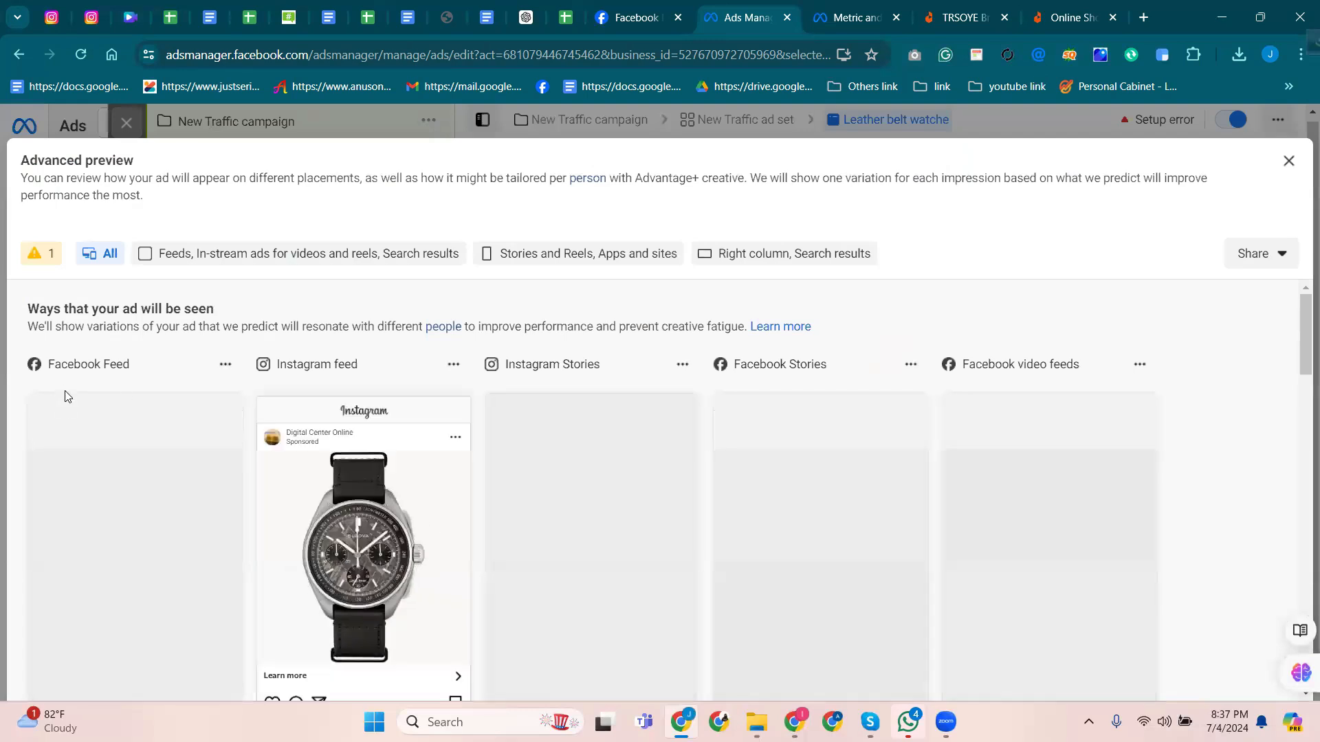
pyautogui.scroll(-5, 65, 397)
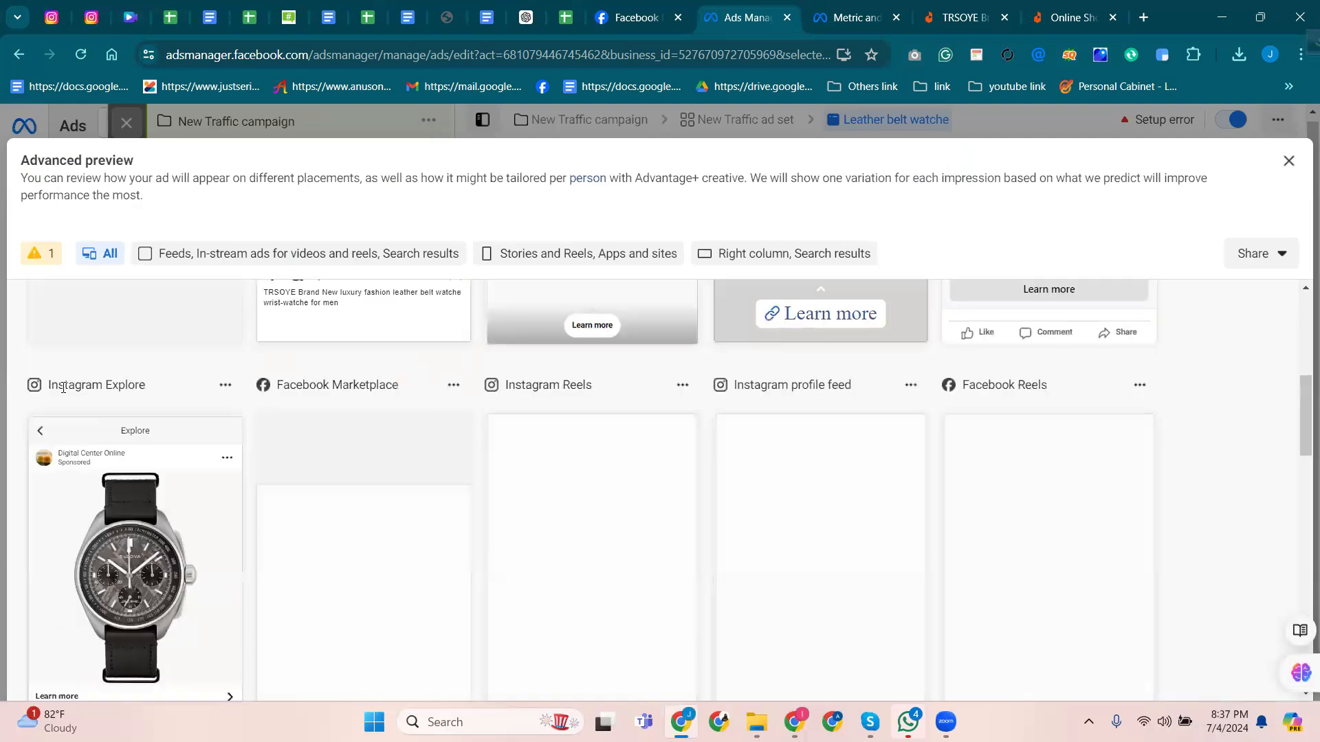
pyautogui.scroll(1, 274, 392)
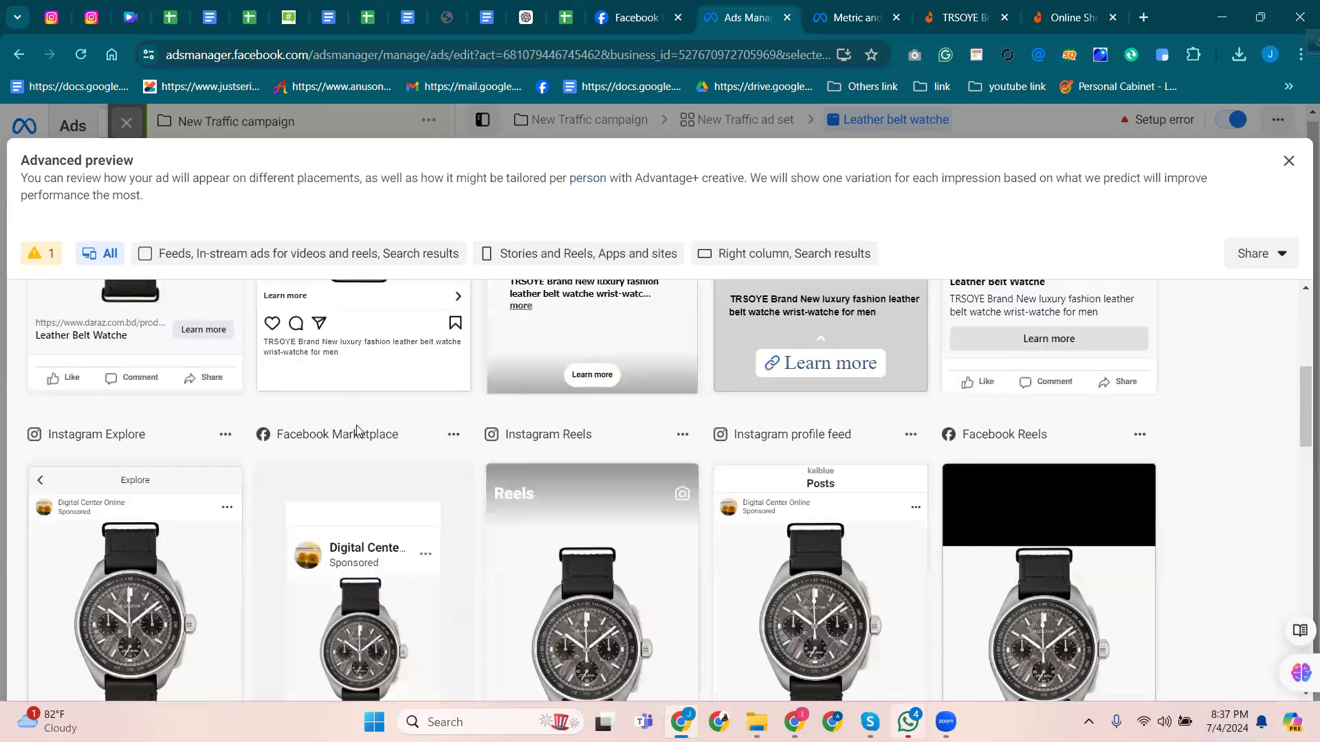
pyautogui.scroll(3, 470, 479)
pyautogui.scroll(-10, 470, 478)
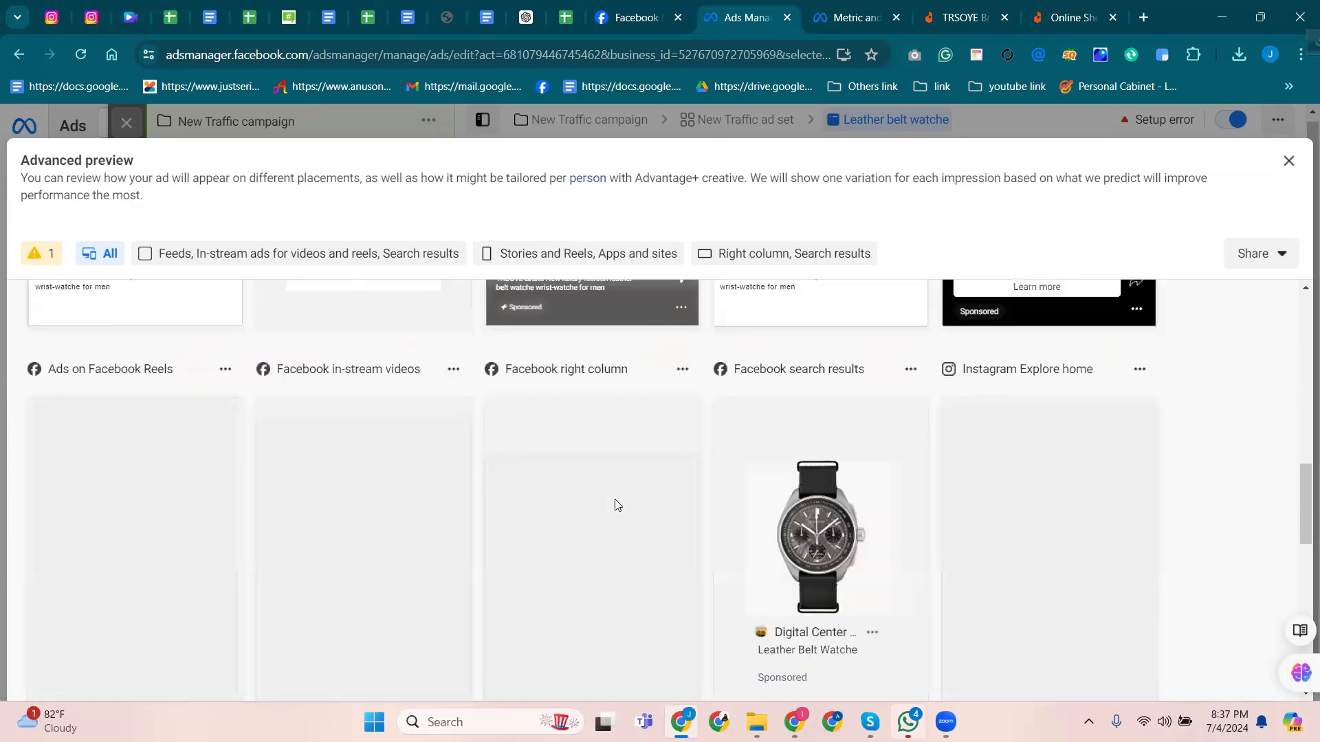
pyautogui.scroll(-6, 614, 505)
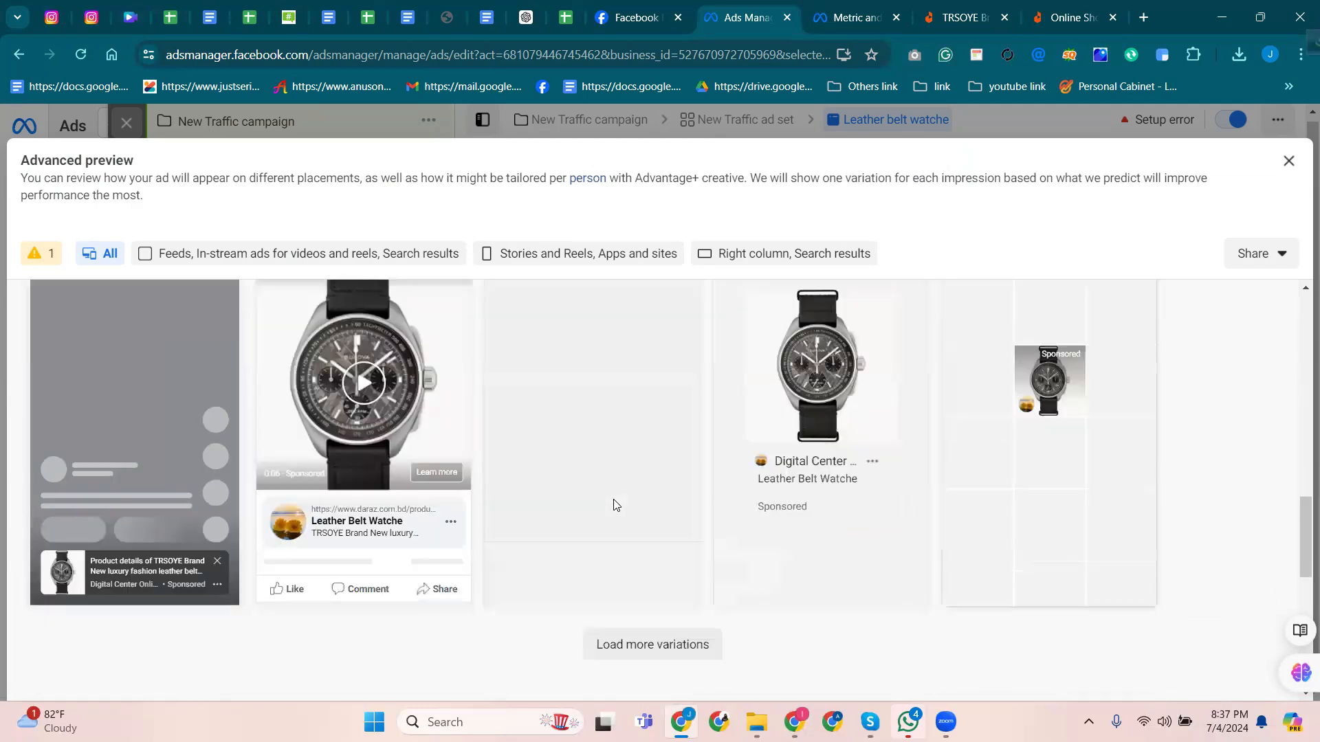
pyautogui.scroll(2, 615, 502)
pyautogui.scroll(-6, 616, 499)
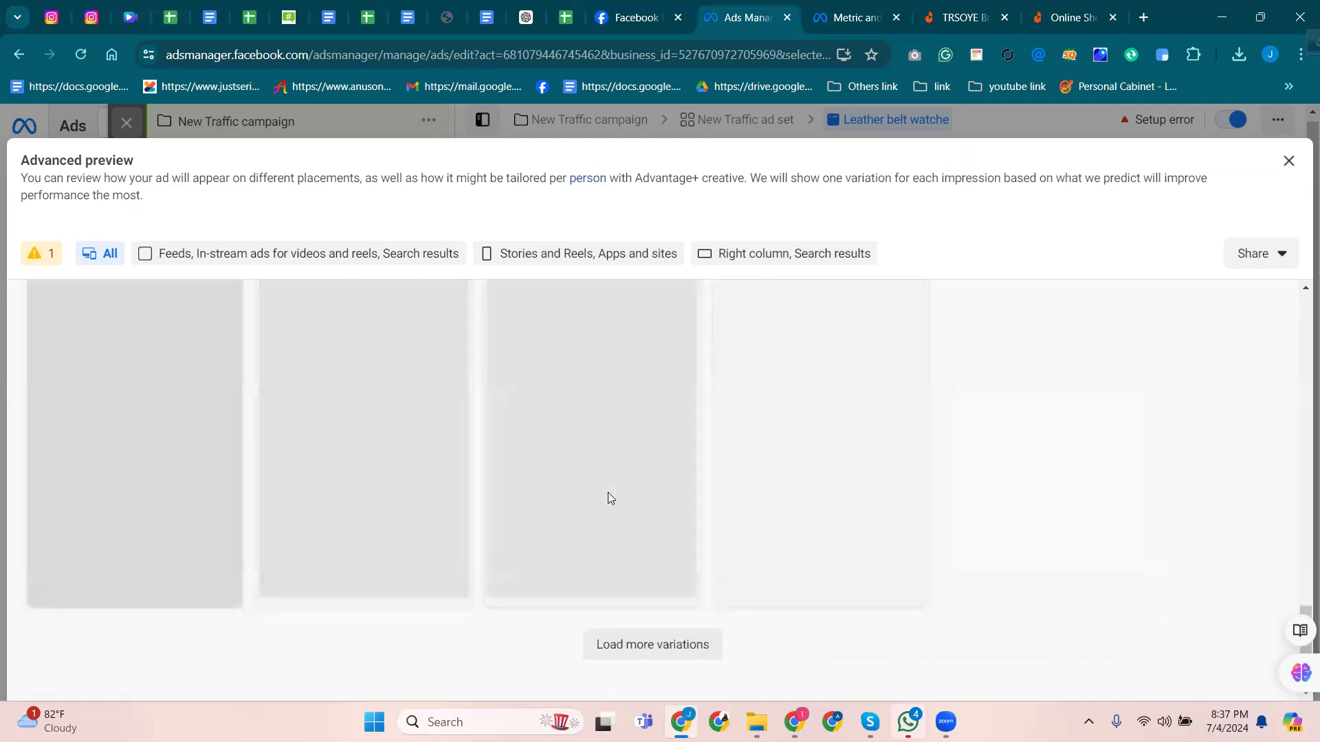
pyautogui.scroll(5, 611, 493)
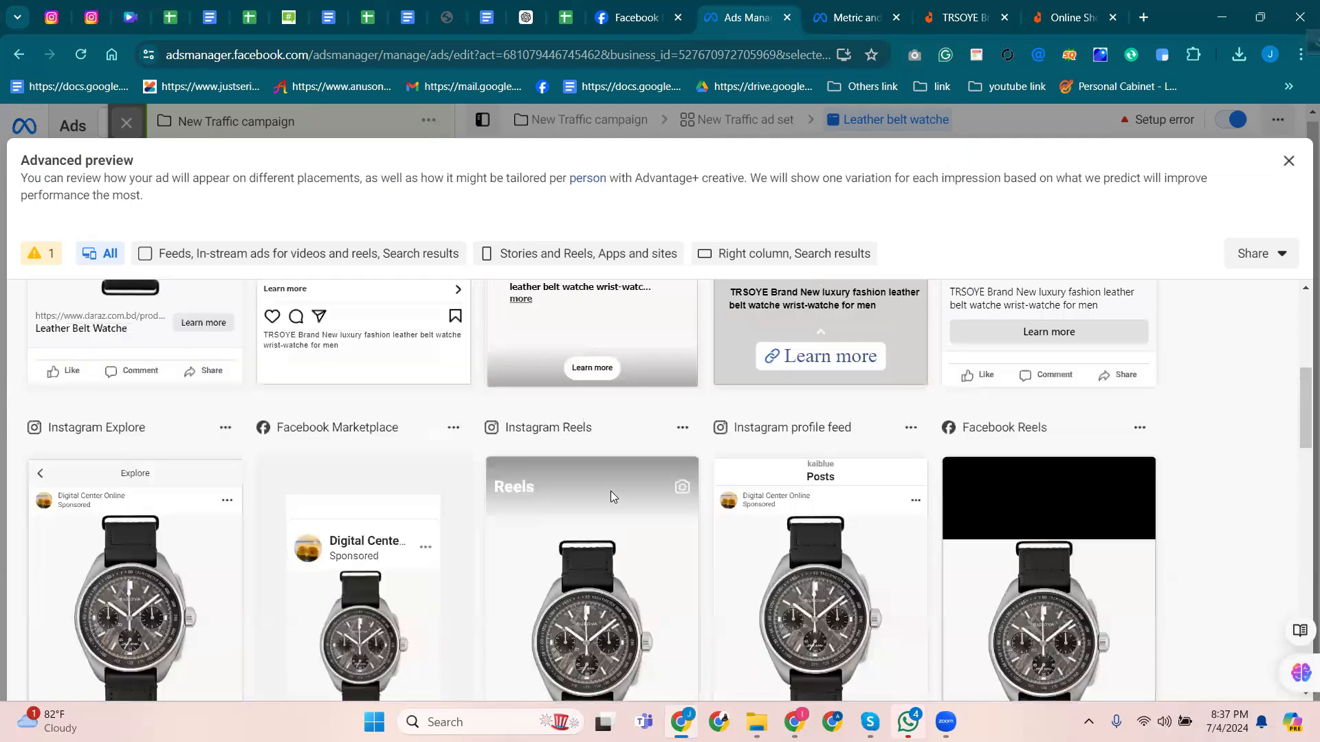
pyautogui.click(1289, 160)
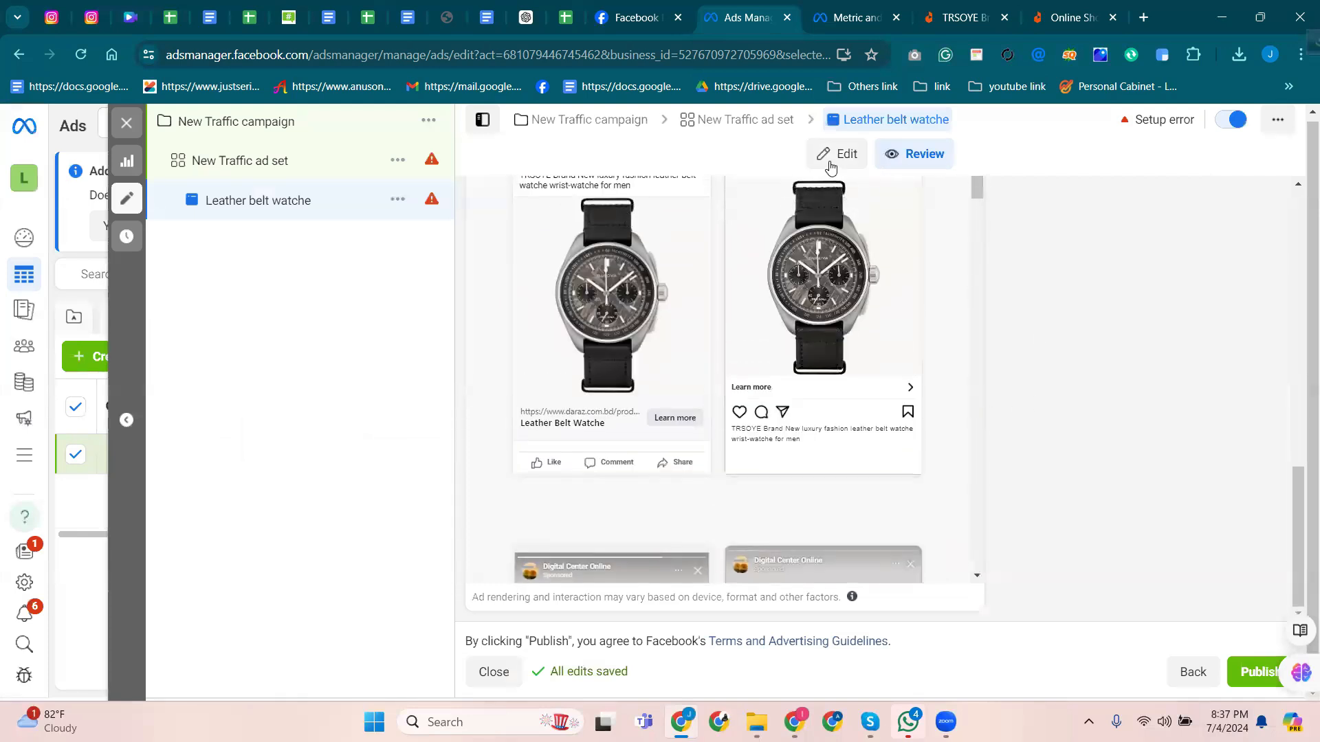
pyautogui.click(897, 169)
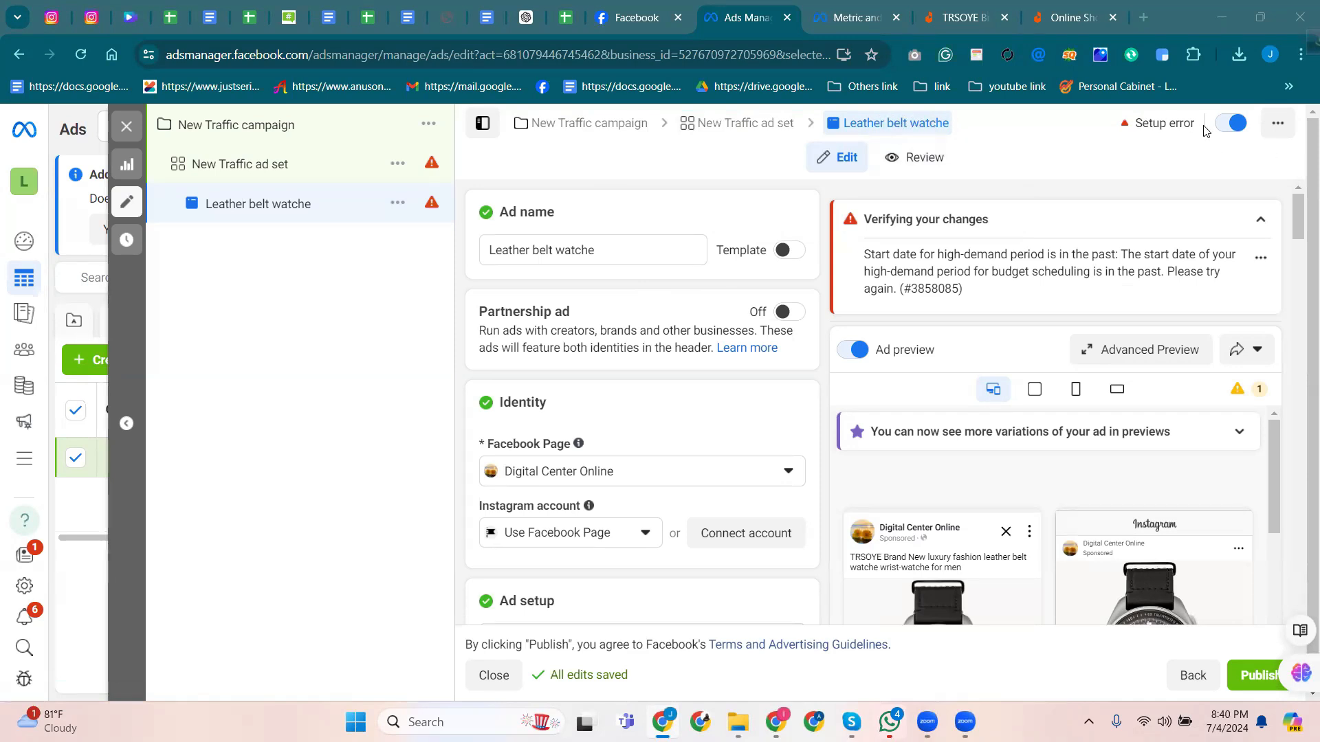
# Switch the Leather belt watche ad off and back on.
pyautogui.click(1220, 134)
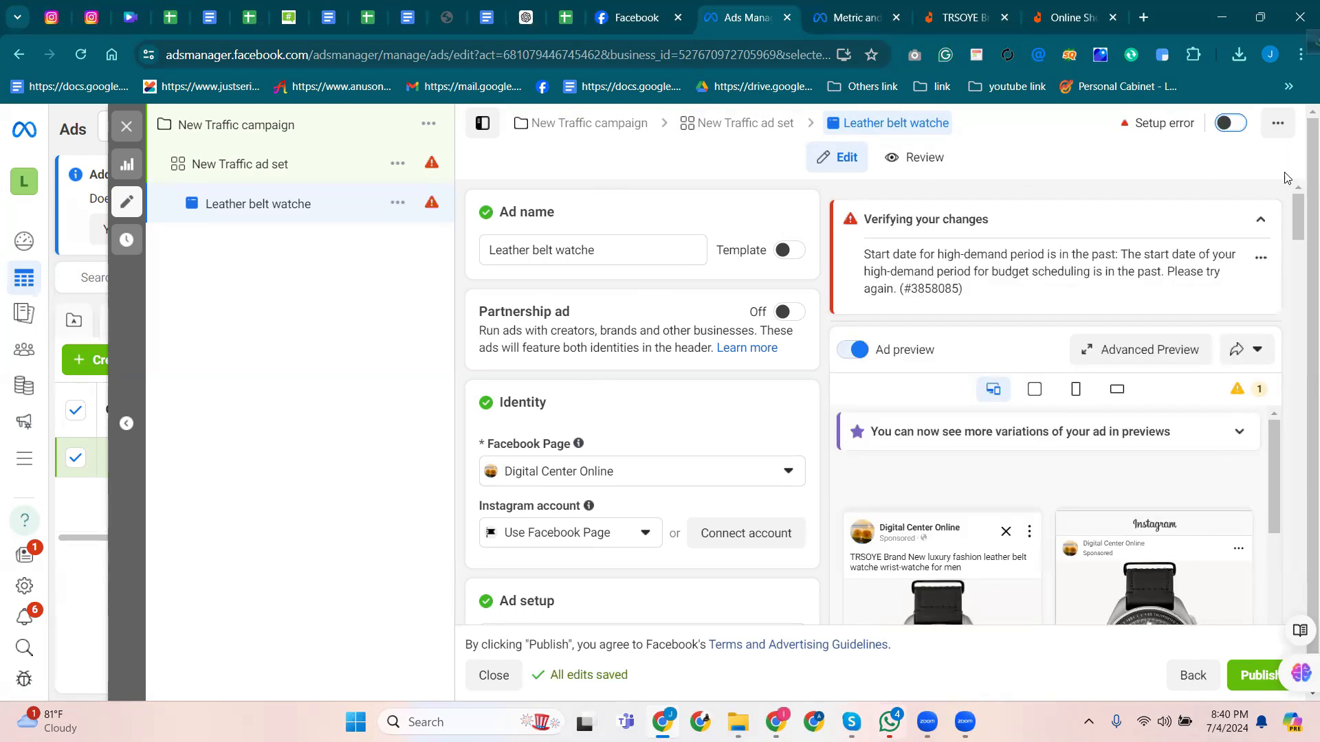
pyautogui.click(1230, 124)
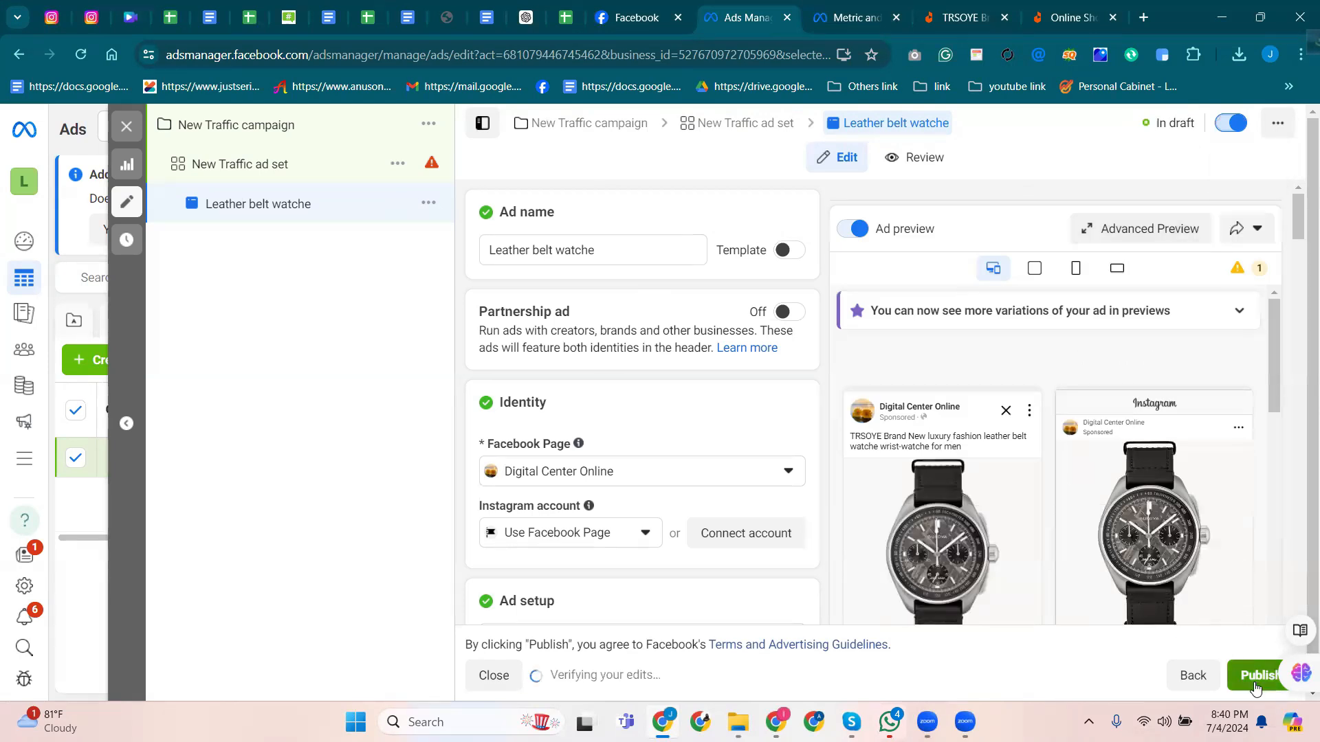
# Open the New Traffic campaign's settings and look through them from the campaign name down to budget scheduling.
pyautogui.click(550, 124)
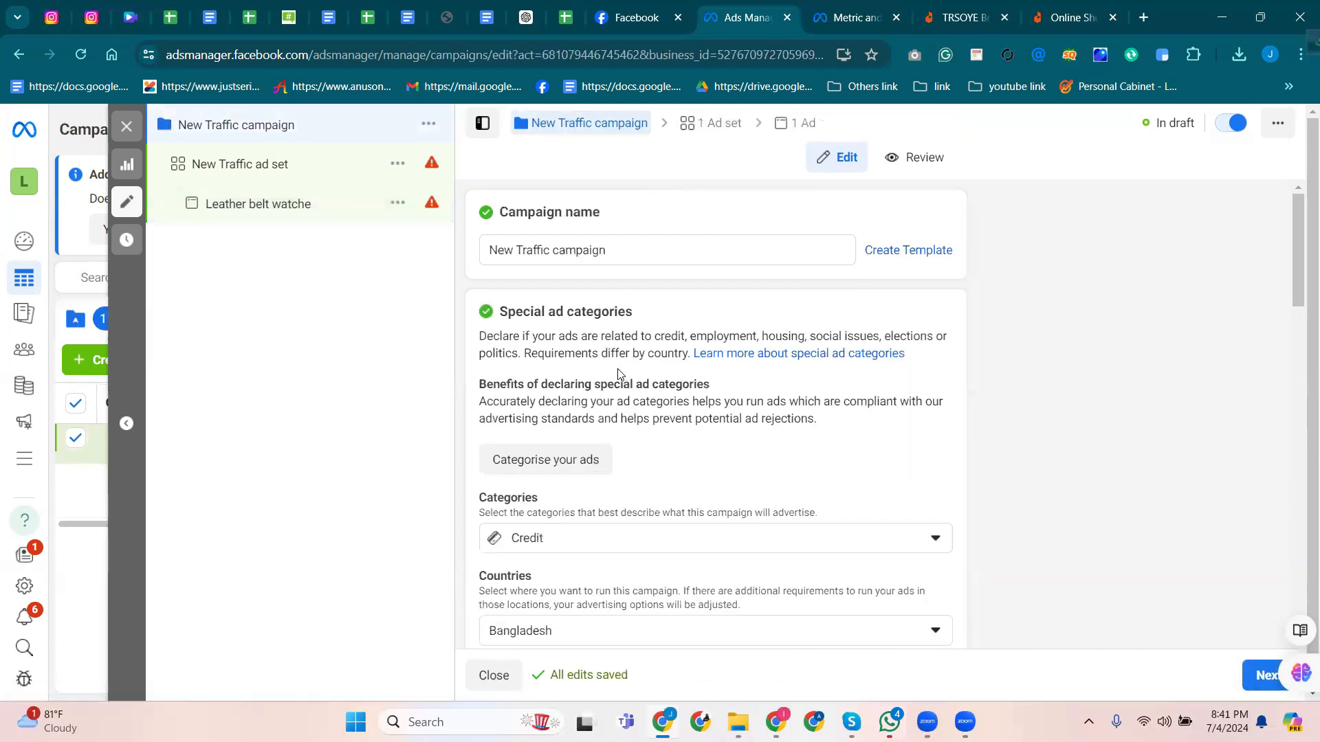
pyautogui.scroll(-13, 618, 373)
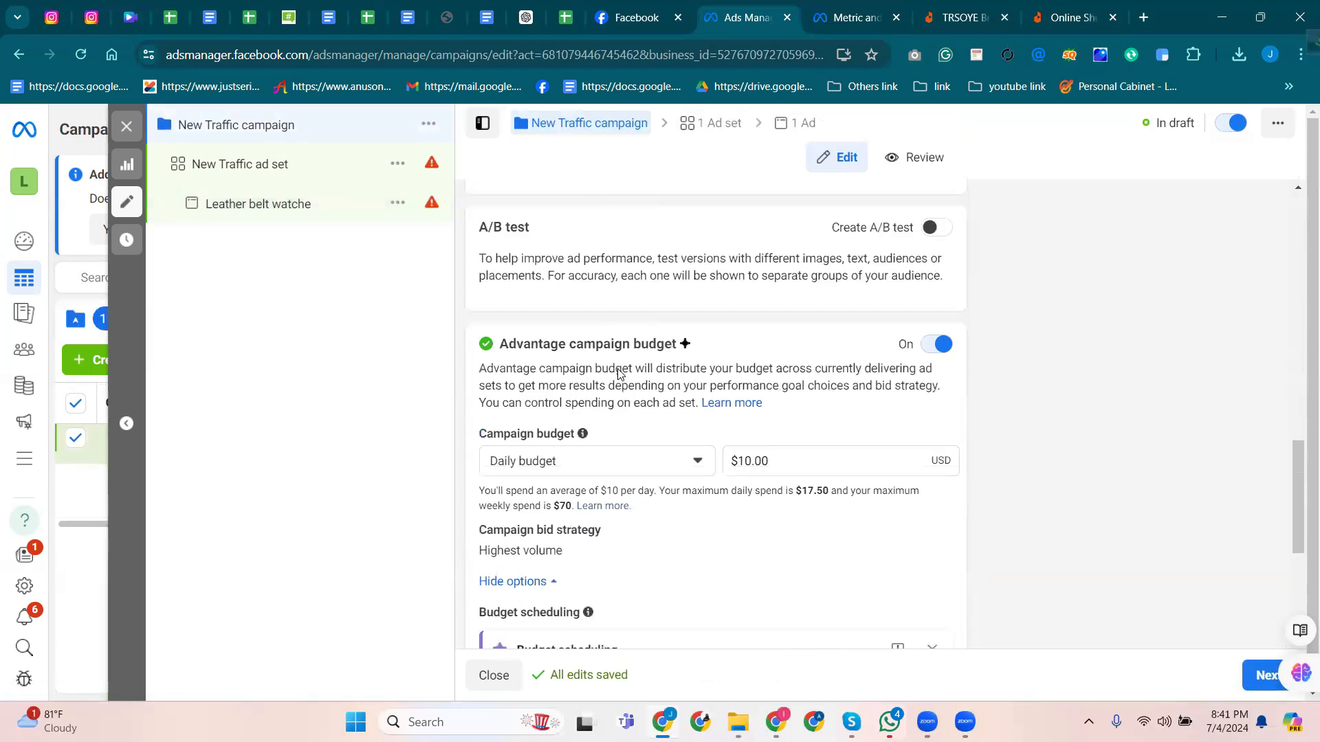
pyautogui.scroll(-5, 617, 373)
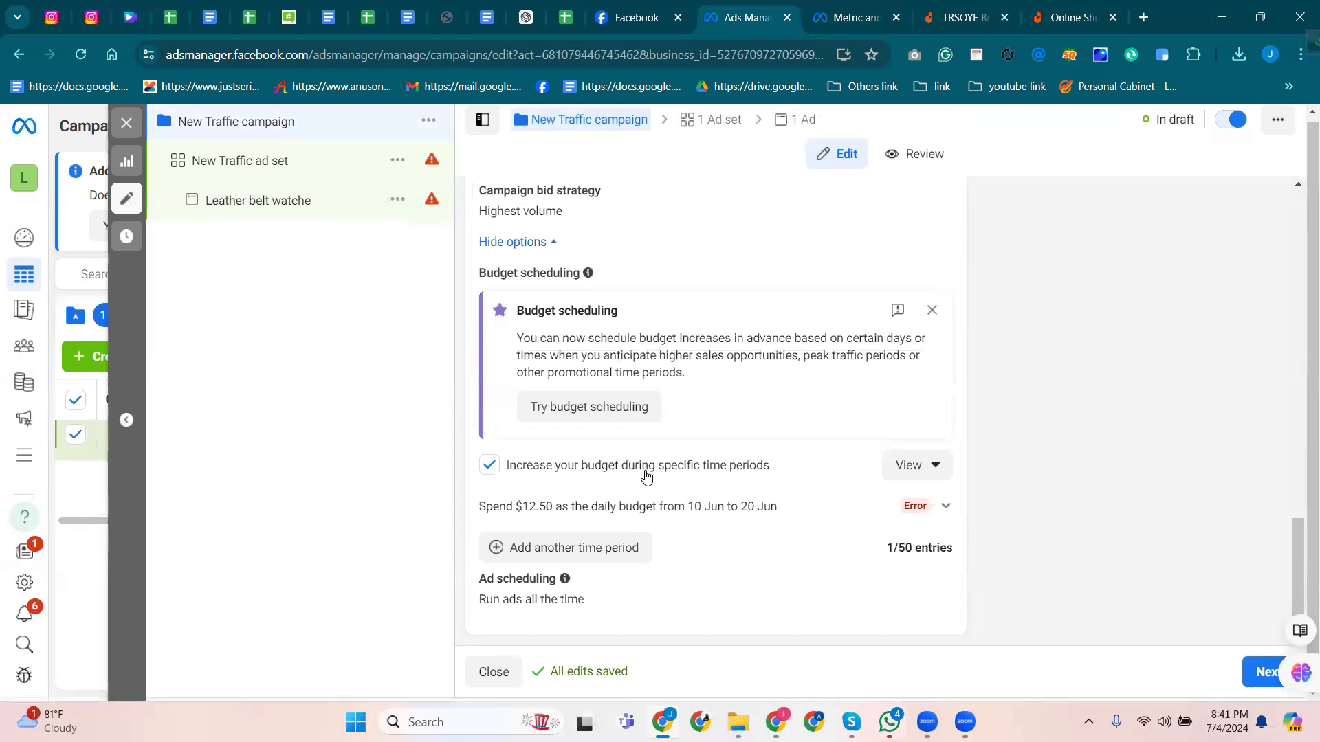
pyautogui.scroll(18, 643, 471)
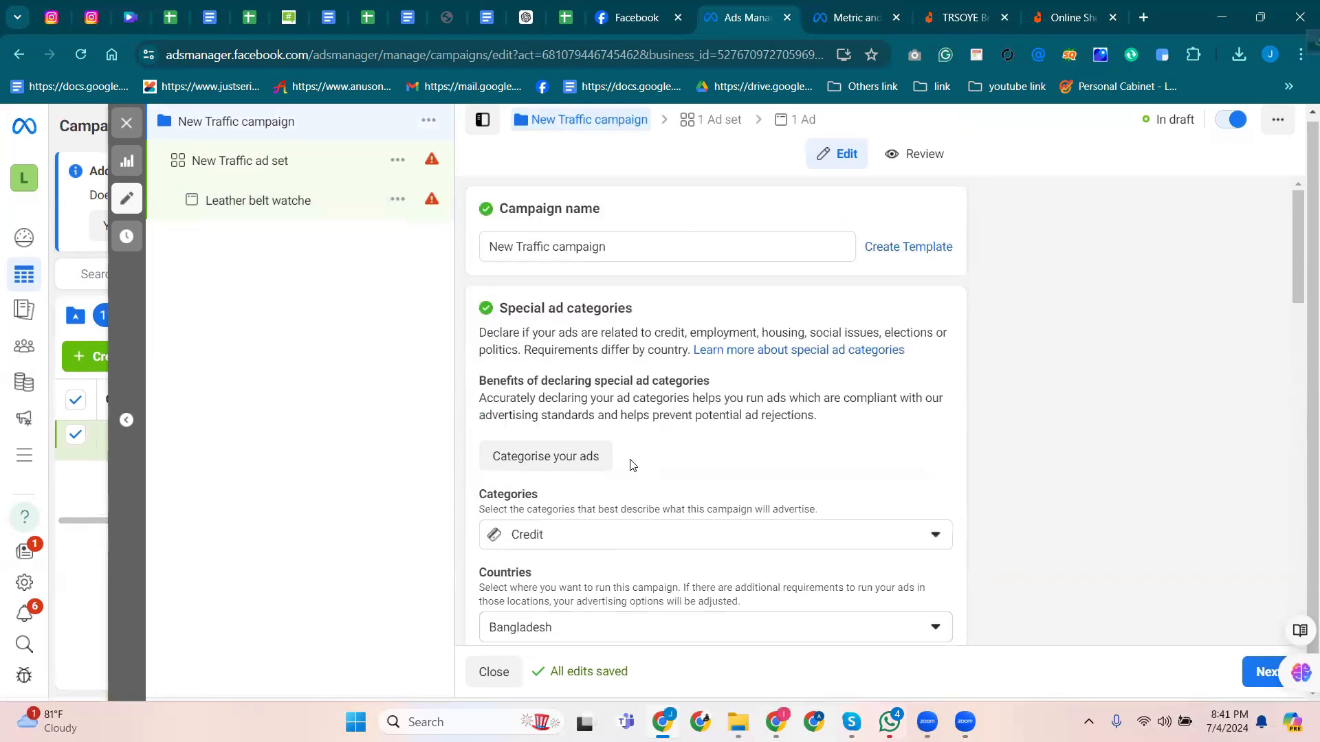
pyautogui.scroll(1, 634, 466)
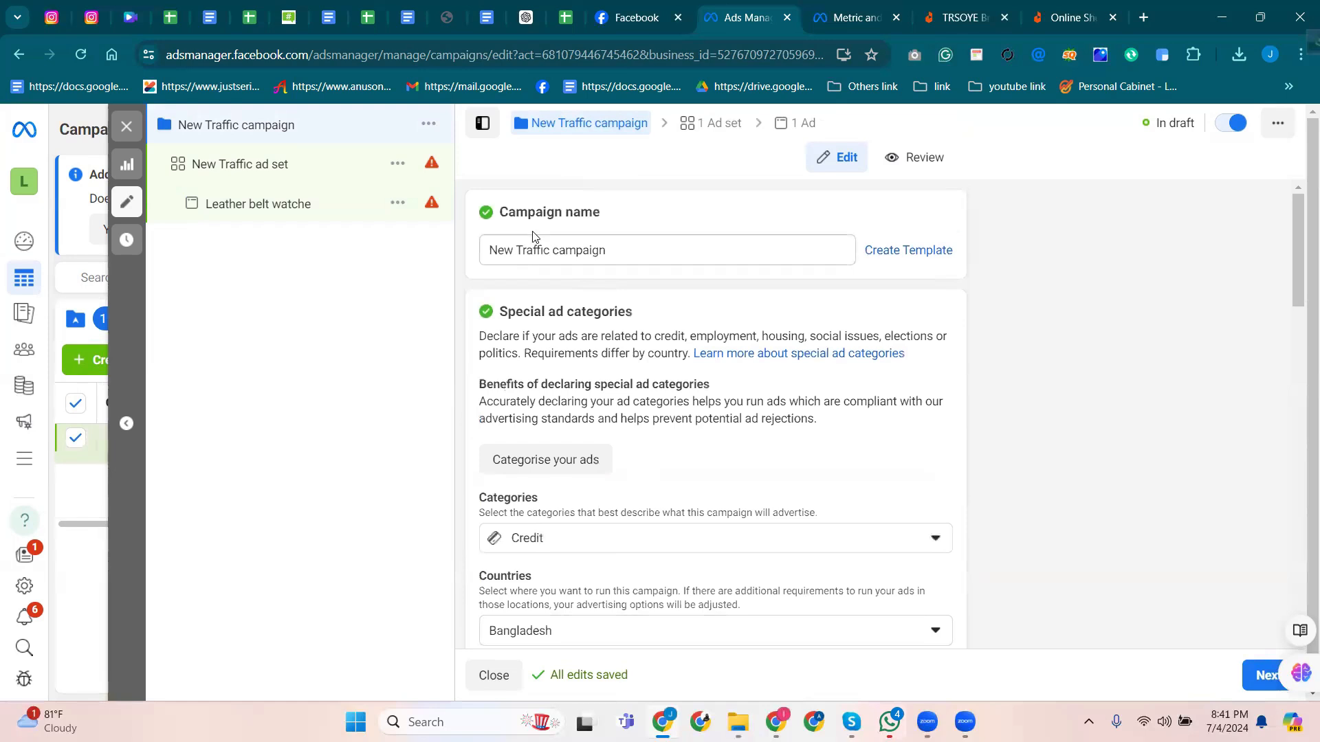
# Highlight the campaign name text to point out where the campaign is named.
pyautogui.click(532, 248)
pyautogui.moveTo(625, 252); pyautogui.dragTo(477, 256)
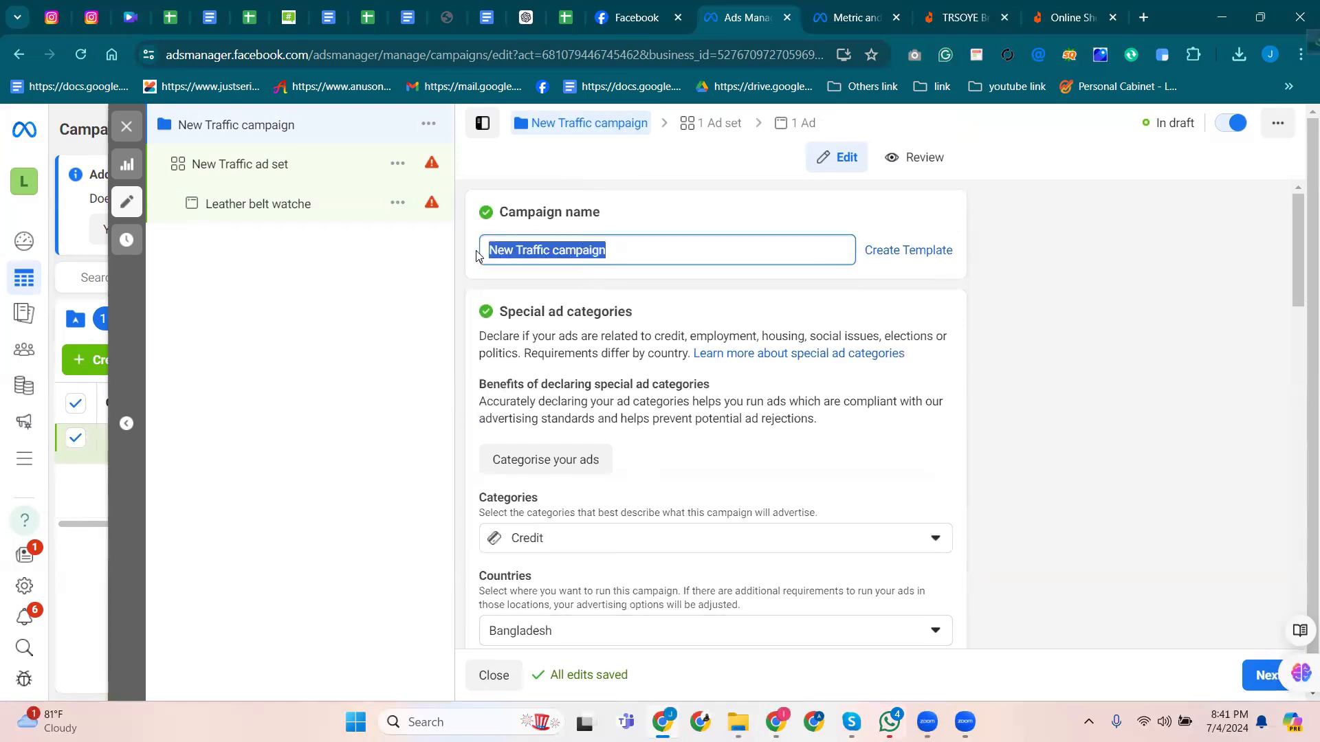
pyautogui.click(585, 246)
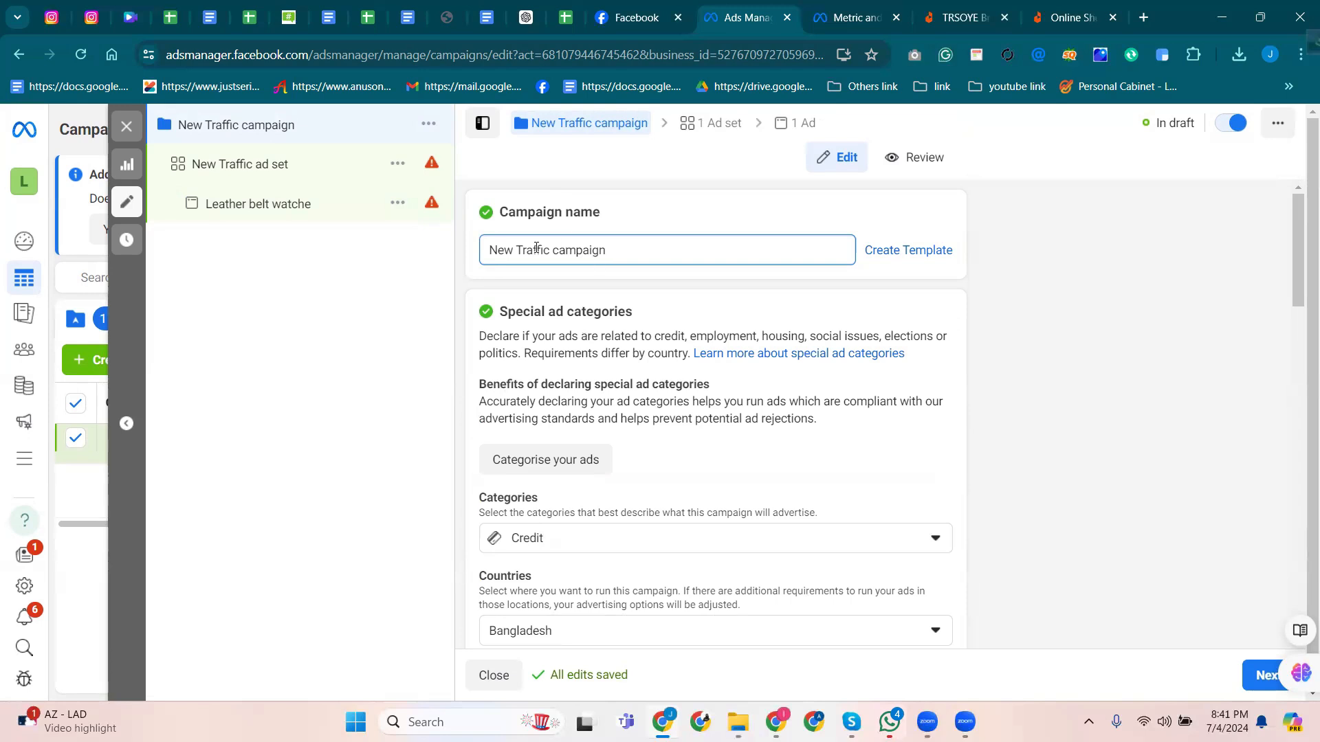
pyautogui.moveTo(616, 250); pyautogui.dragTo(481, 227)
# Open the special ad category questionnaire, look over its credit question, and close it without answering.
pyautogui.scroll(-1, 551, 227)
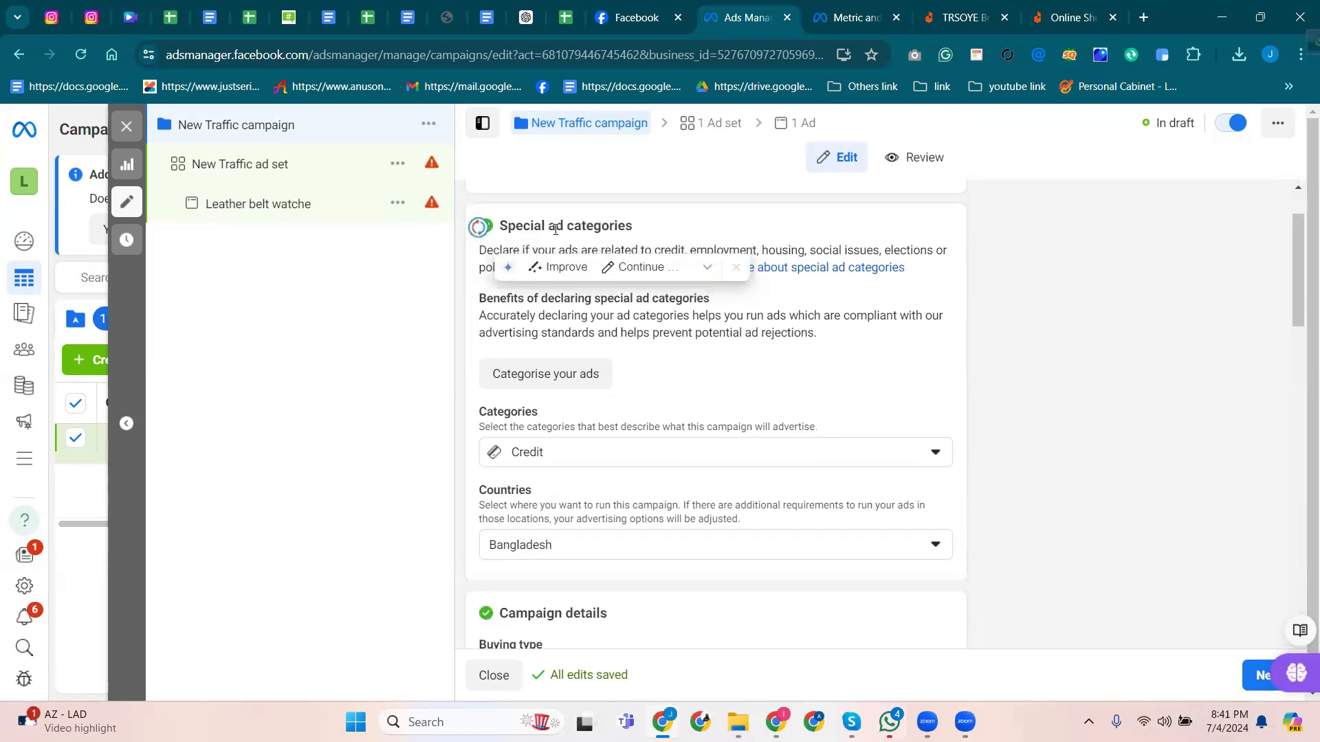
pyautogui.click(563, 374)
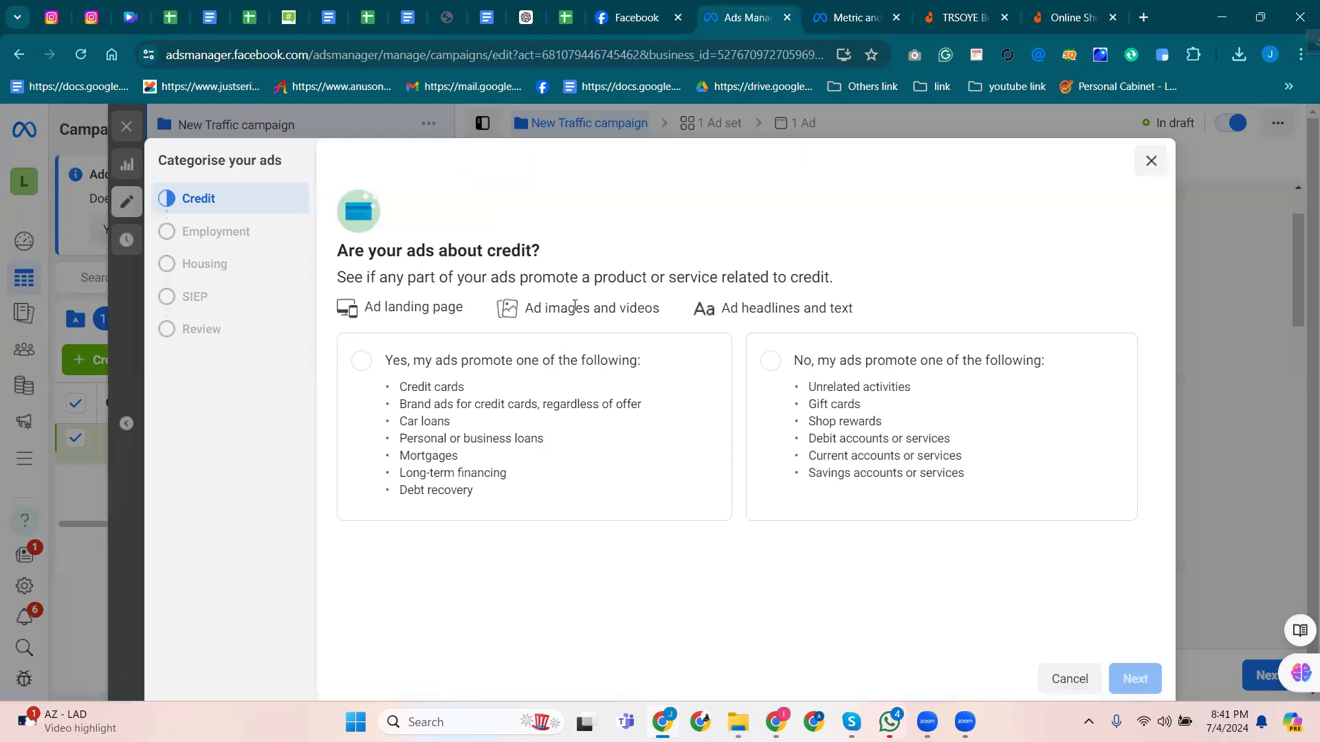
pyautogui.press('Escape')
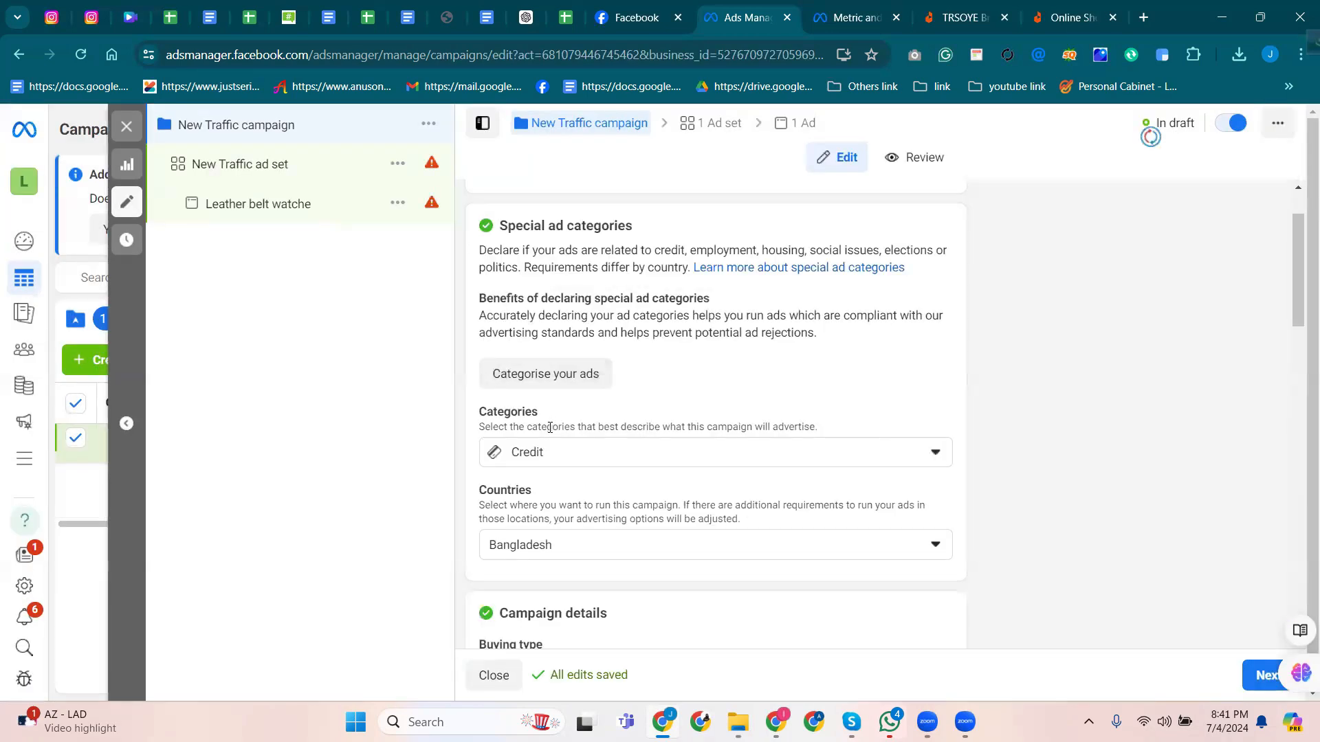
# Look over the special ad category options, clear and reselect Credit, and close the list.
pyautogui.scroll(-1, 564, 385)
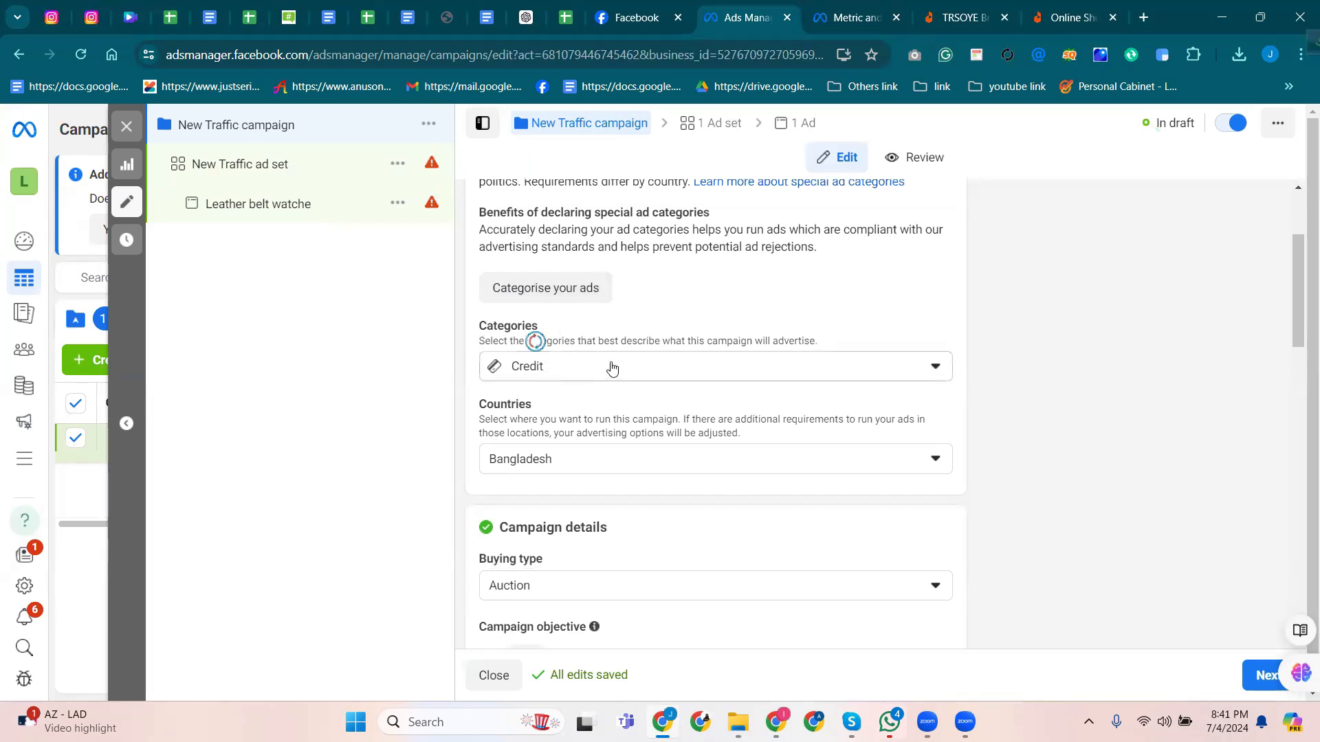
pyautogui.click(913, 378)
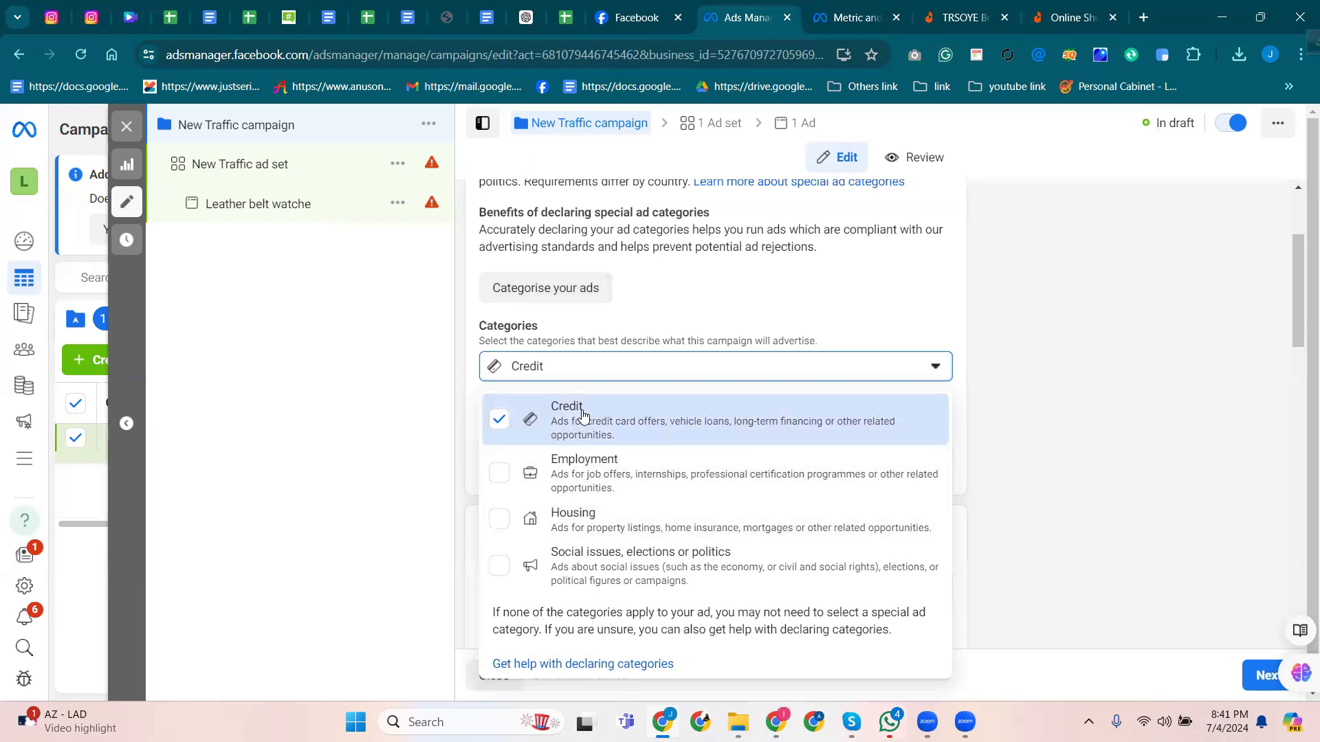
pyautogui.click(554, 407)
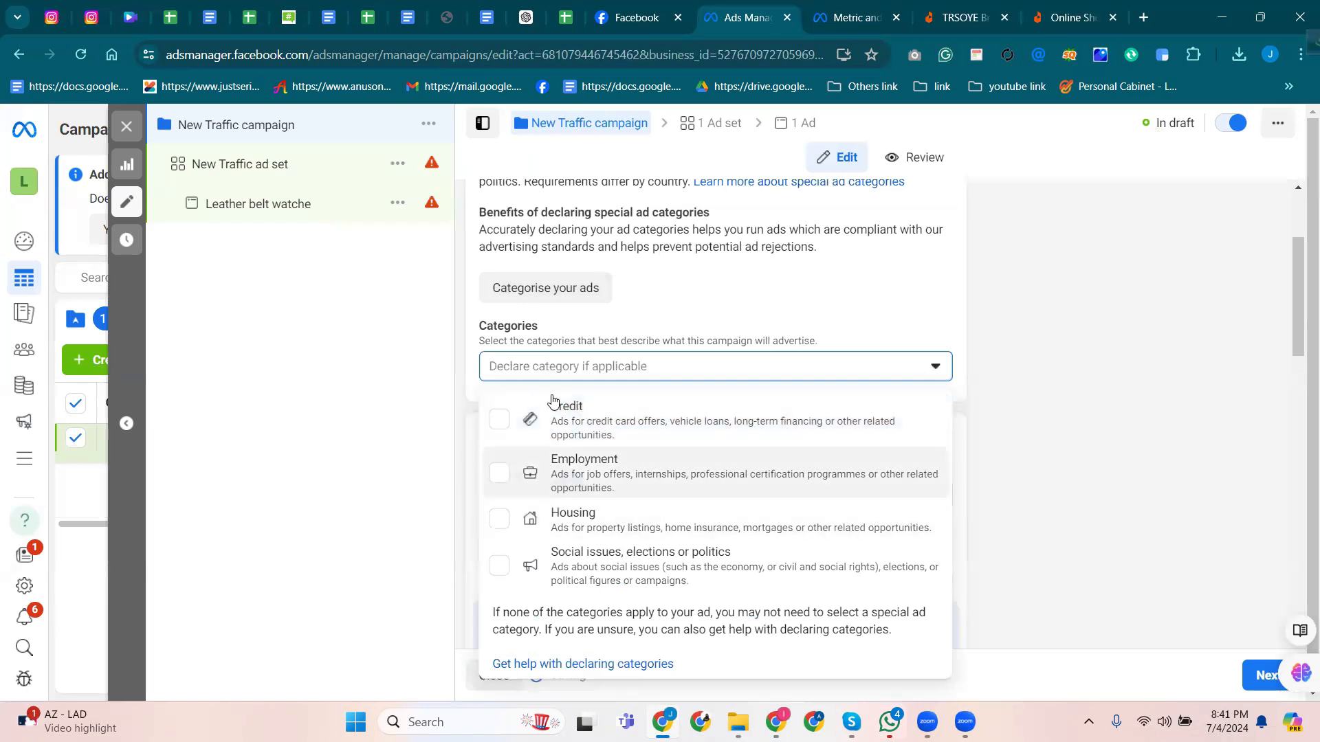
pyautogui.click(499, 419)
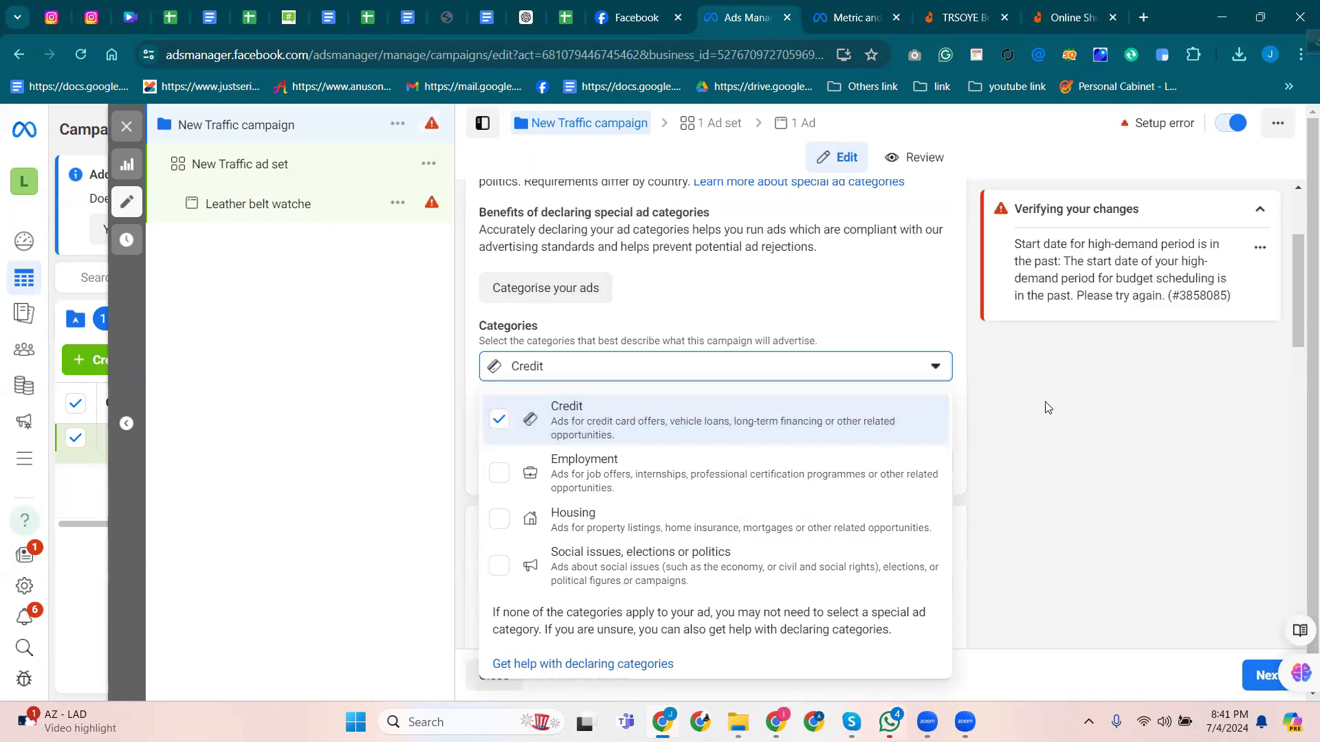
pyautogui.click(840, 417)
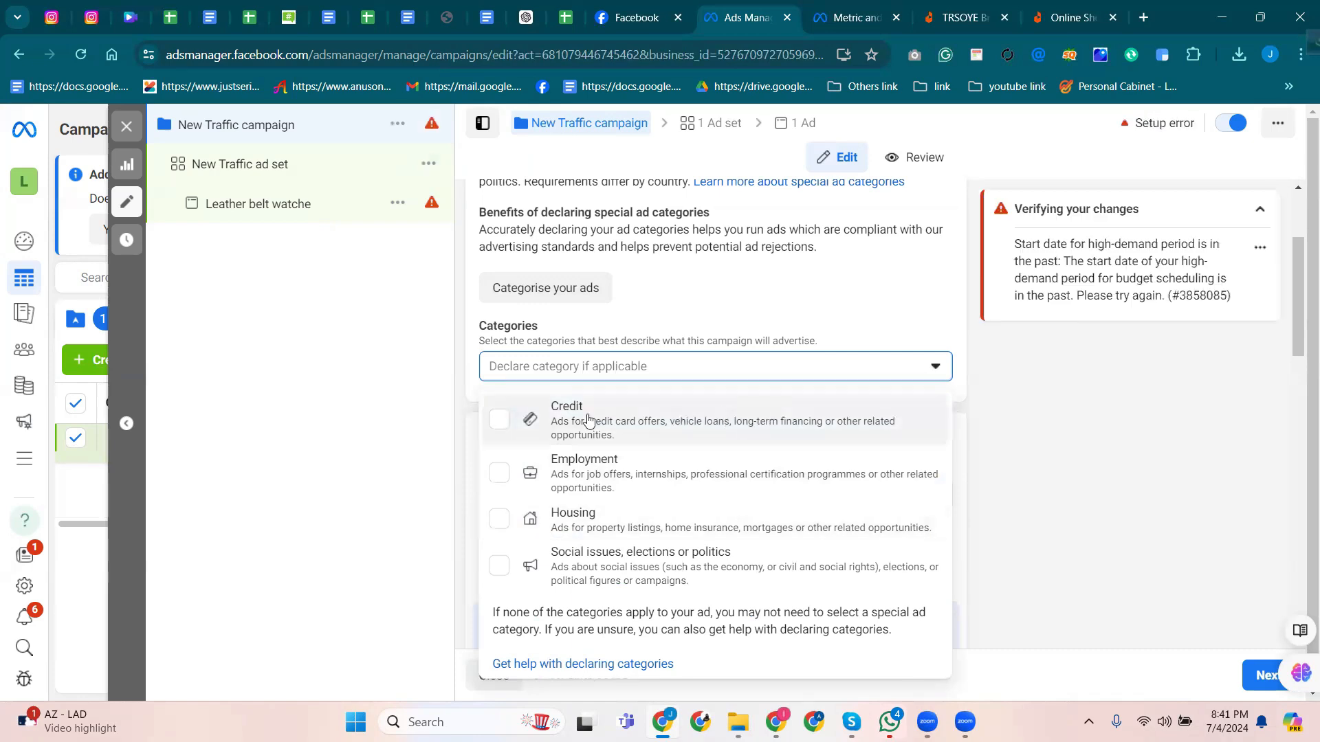
pyautogui.click(498, 420)
pyautogui.click(393, 425)
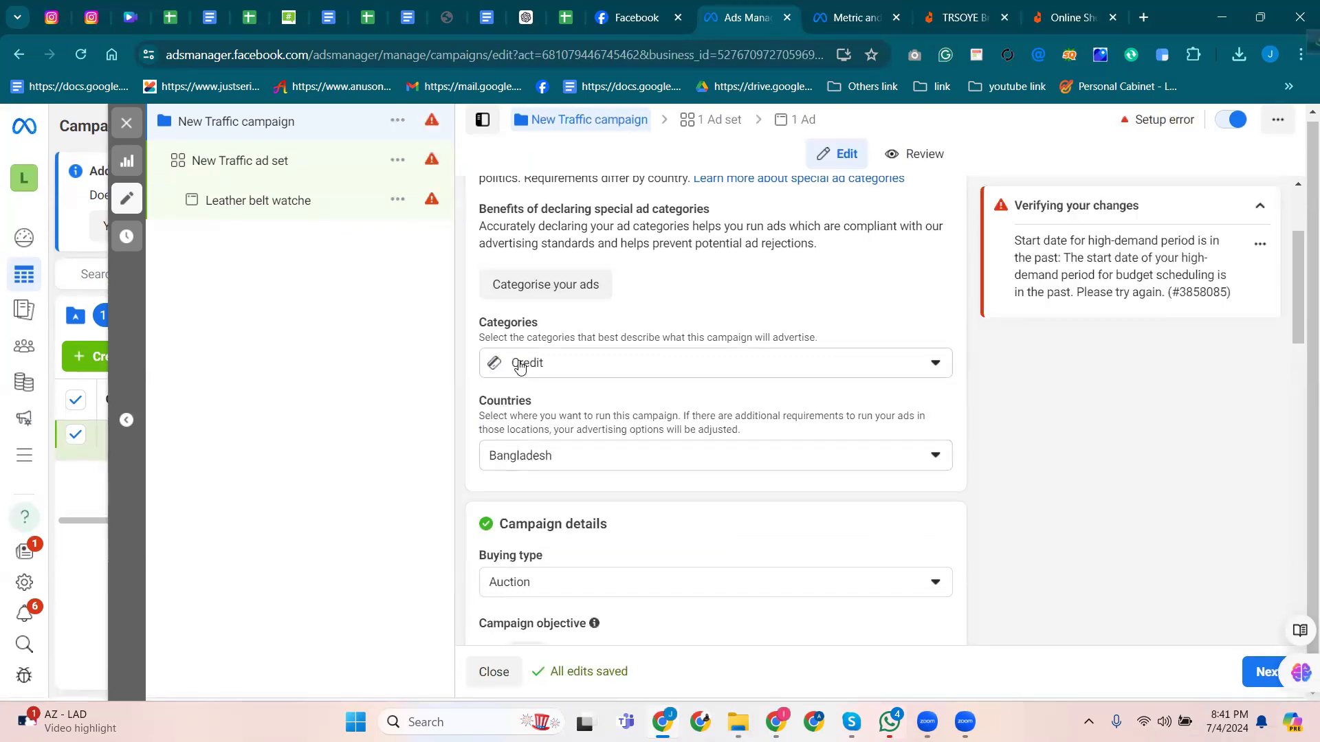
# Look over the buying type and campaign objective, and browse the individual countries offered for the special ad category.
pyautogui.scroll(-2, 614, 510)
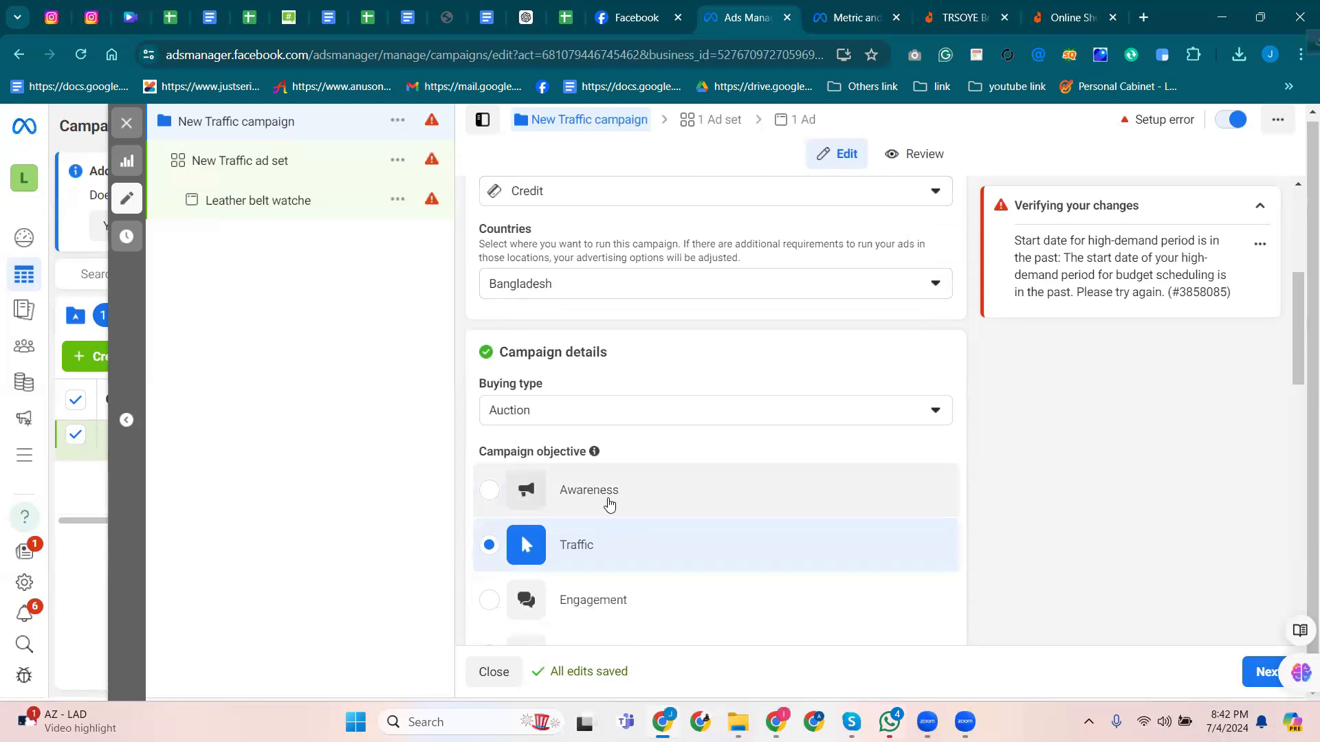
pyautogui.scroll(1, 550, 349)
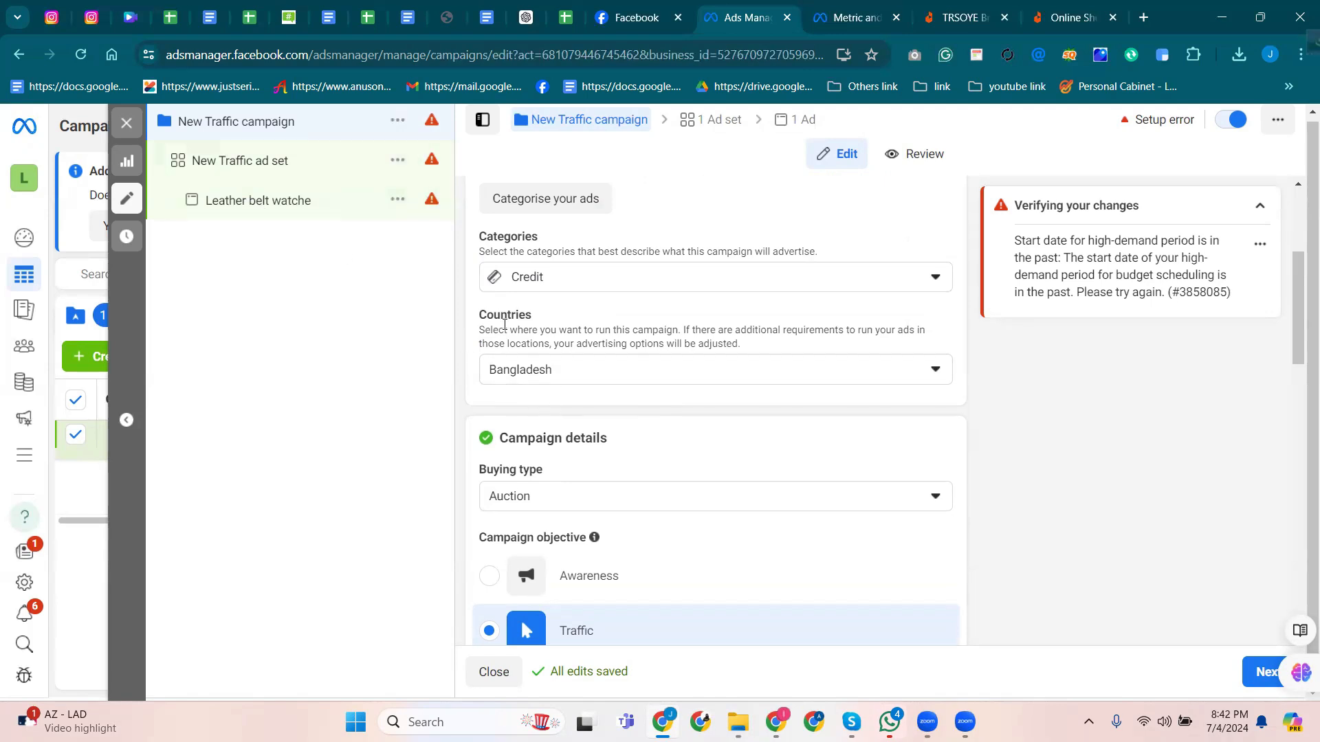
pyautogui.click(627, 386)
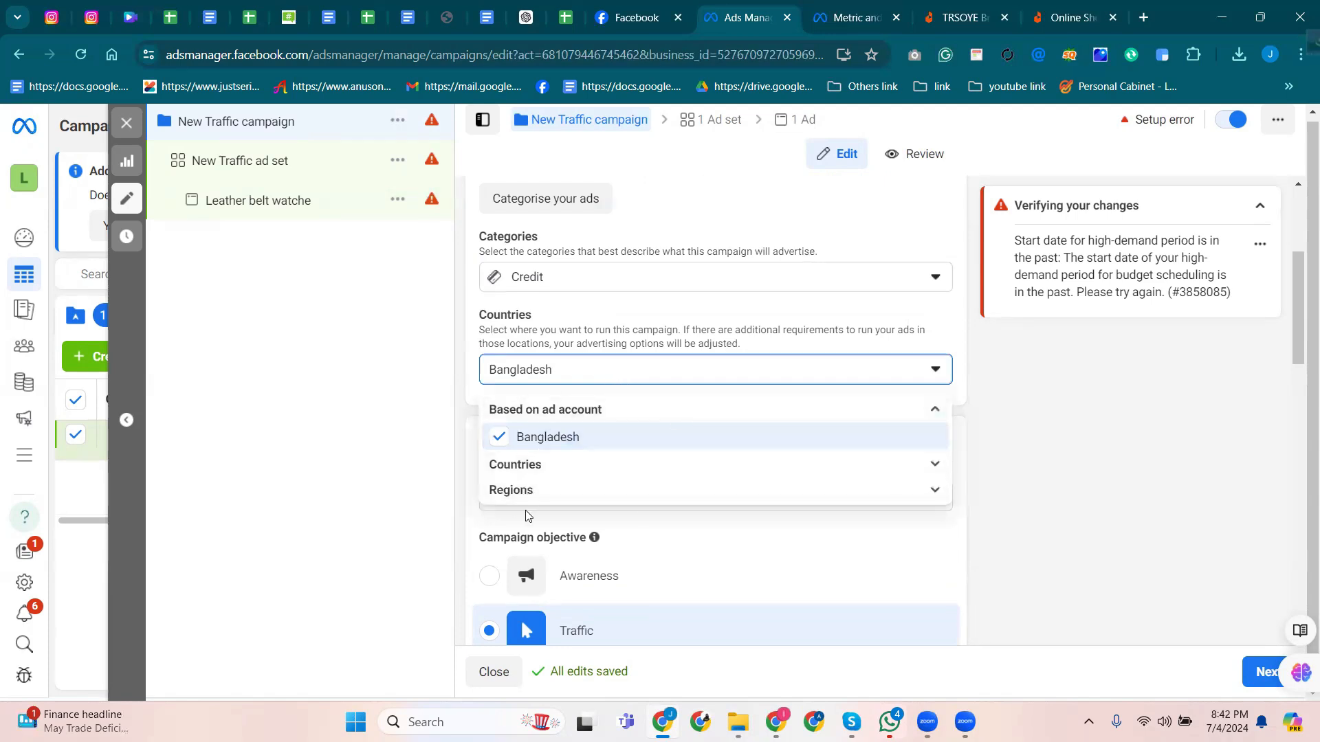
pyautogui.click(516, 466)
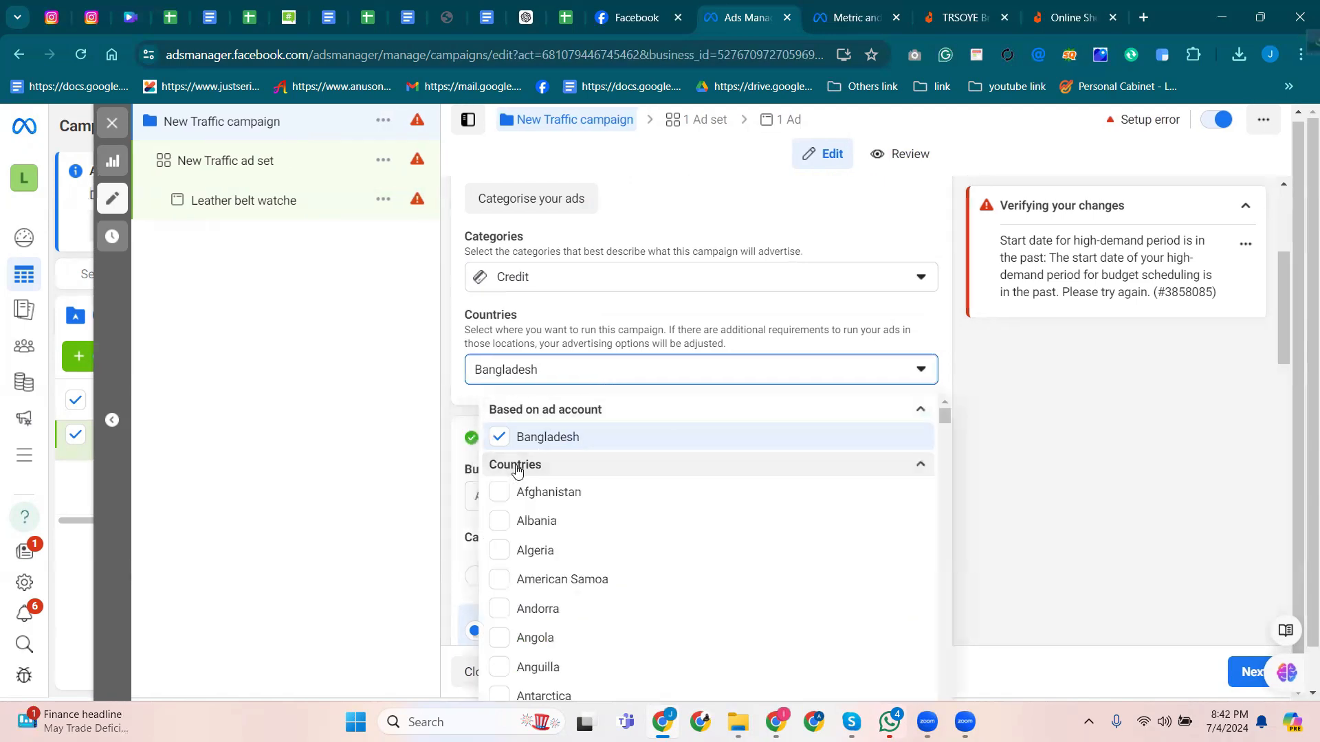
pyautogui.scroll(-10, 657, 521)
pyautogui.scroll(8, 554, 539)
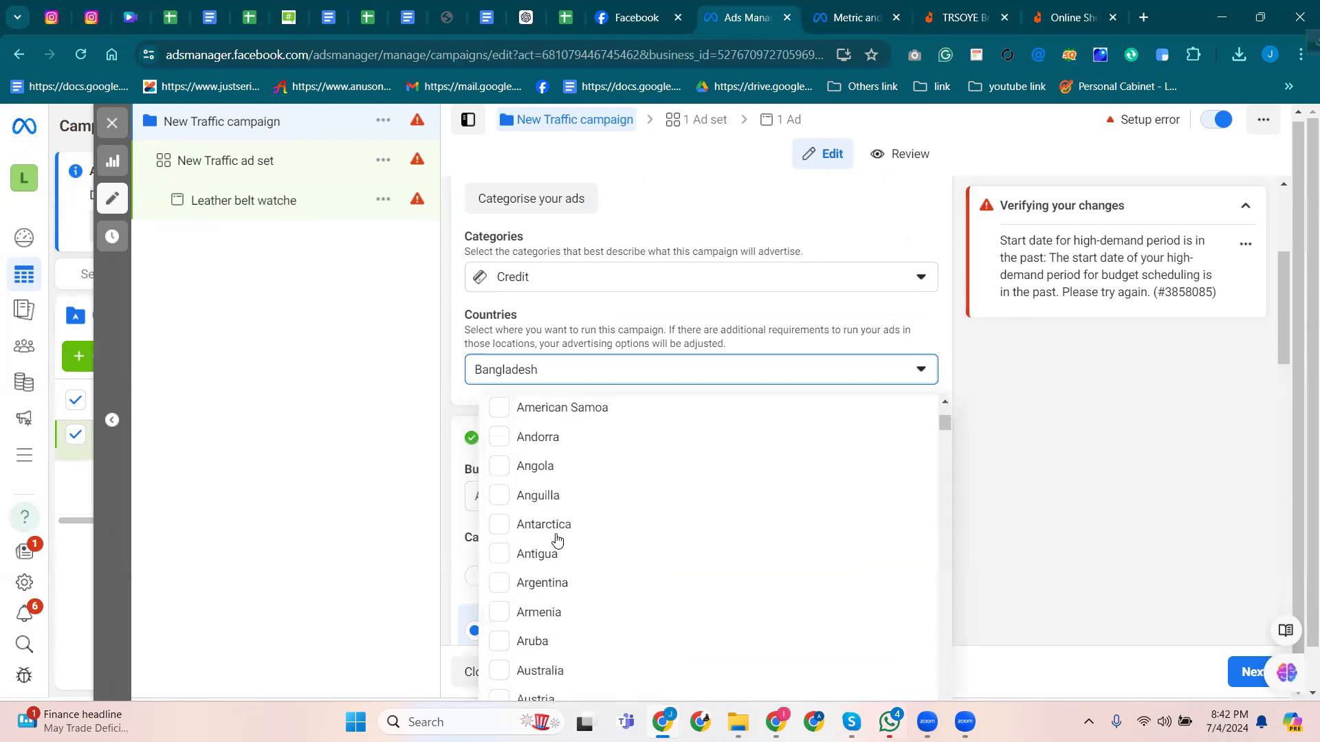
pyautogui.scroll(5, 557, 539)
pyautogui.click(517, 382)
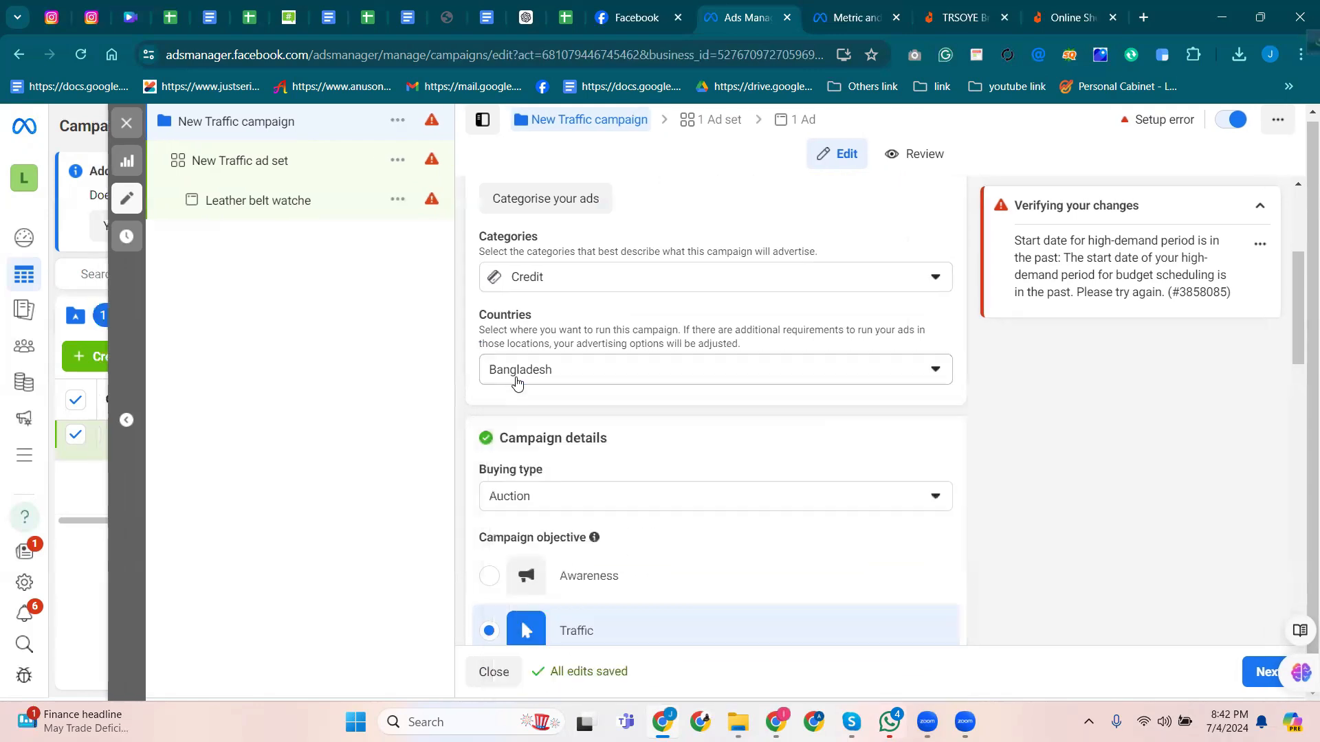
# Examine the regional trade groups offered for the special ad category's countries, and close the list.
pyautogui.click(516, 383)
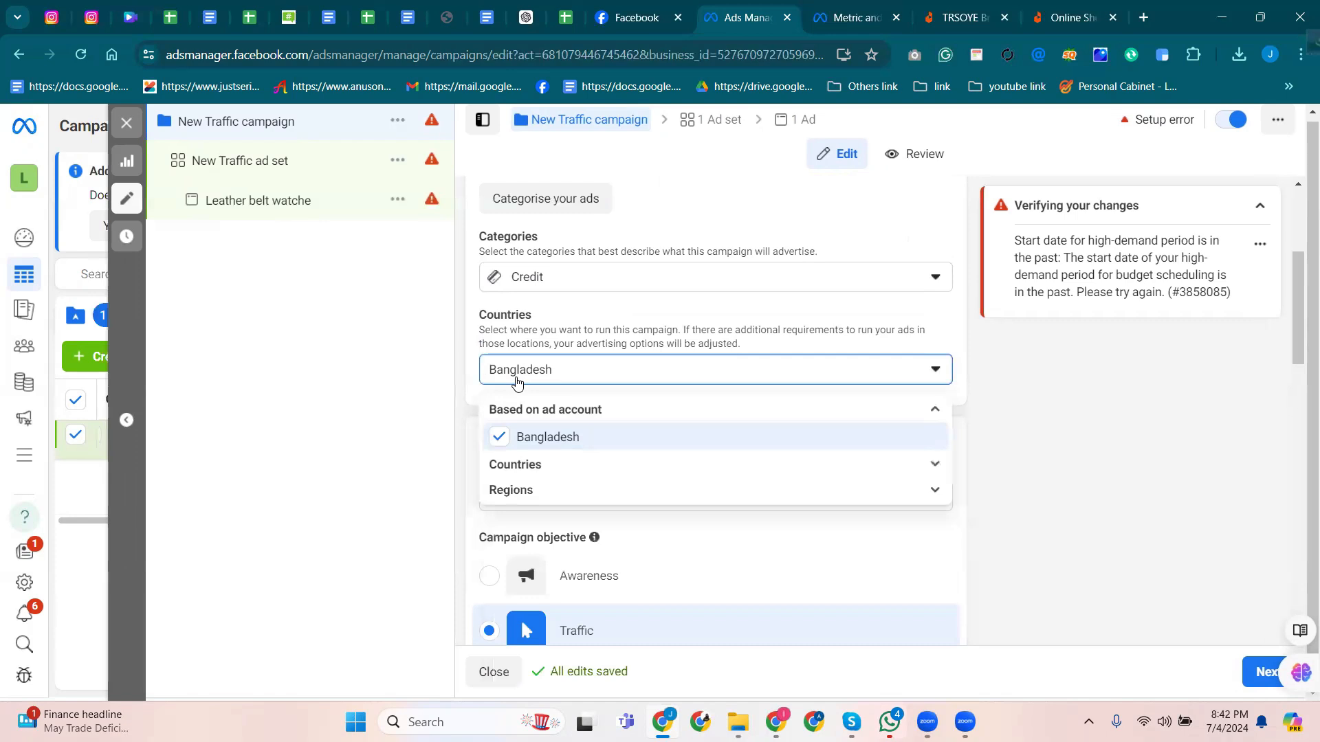
pyautogui.click(522, 490)
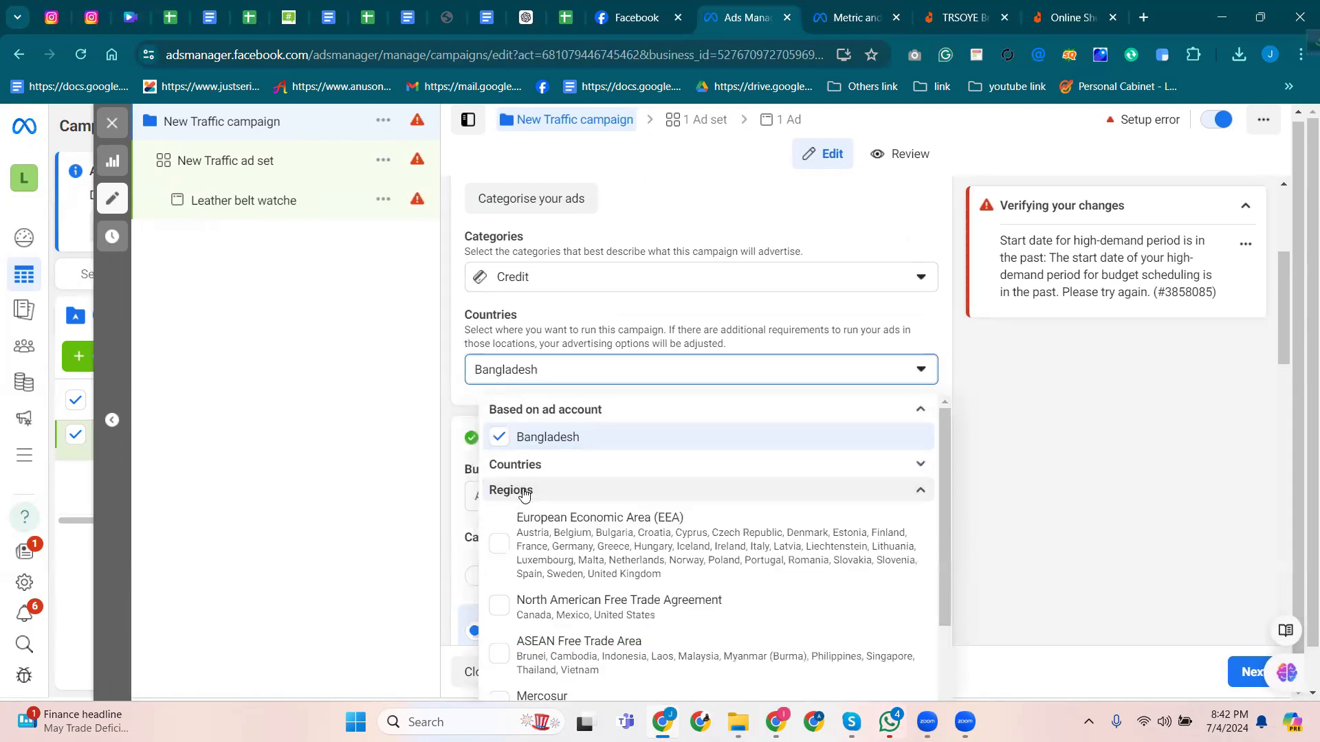
pyautogui.scroll(-2, 524, 492)
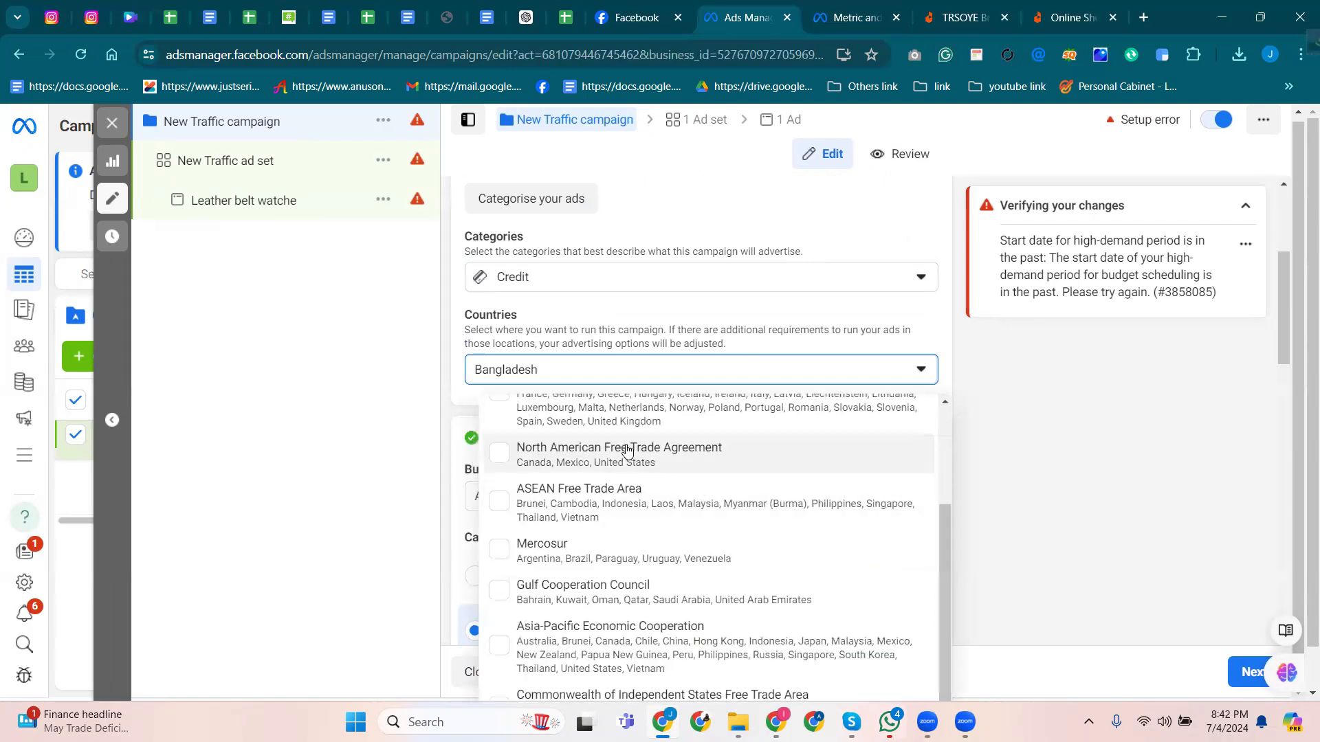
pyautogui.scroll(-1, 629, 454)
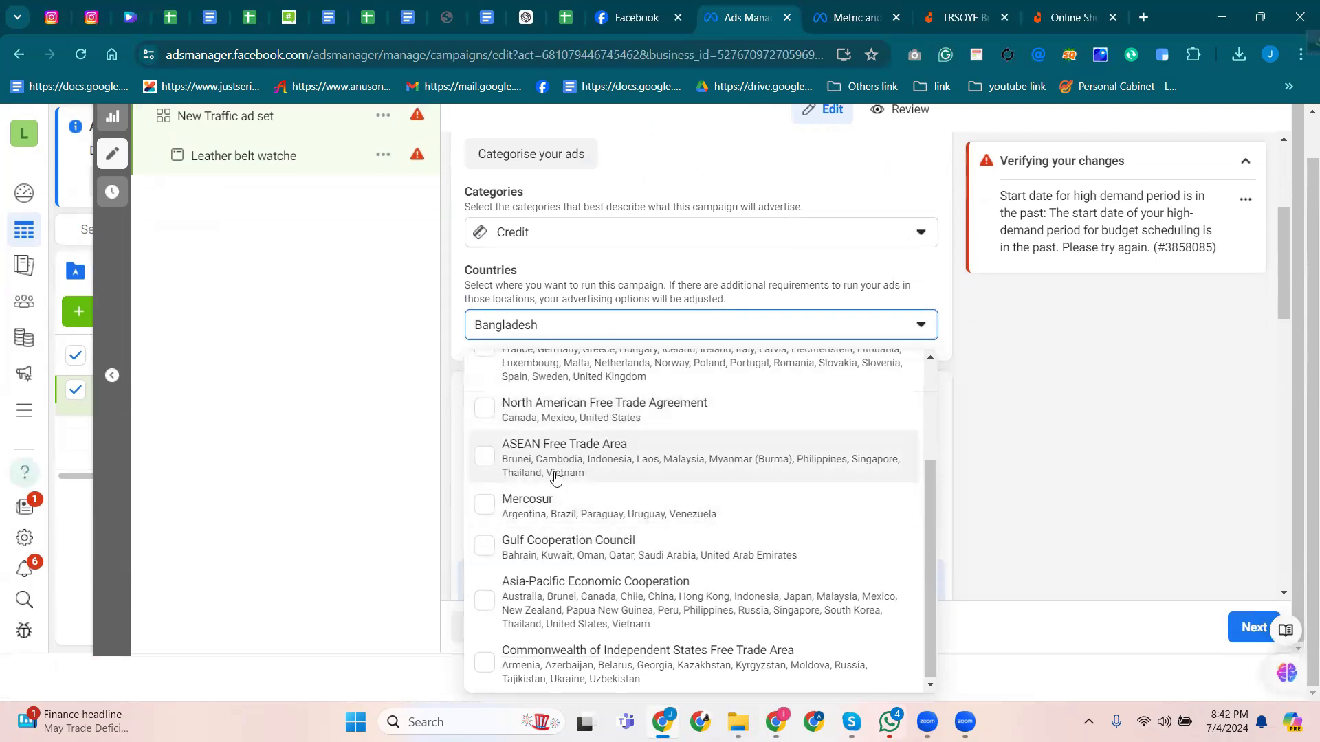
pyautogui.scroll(5, 576, 501)
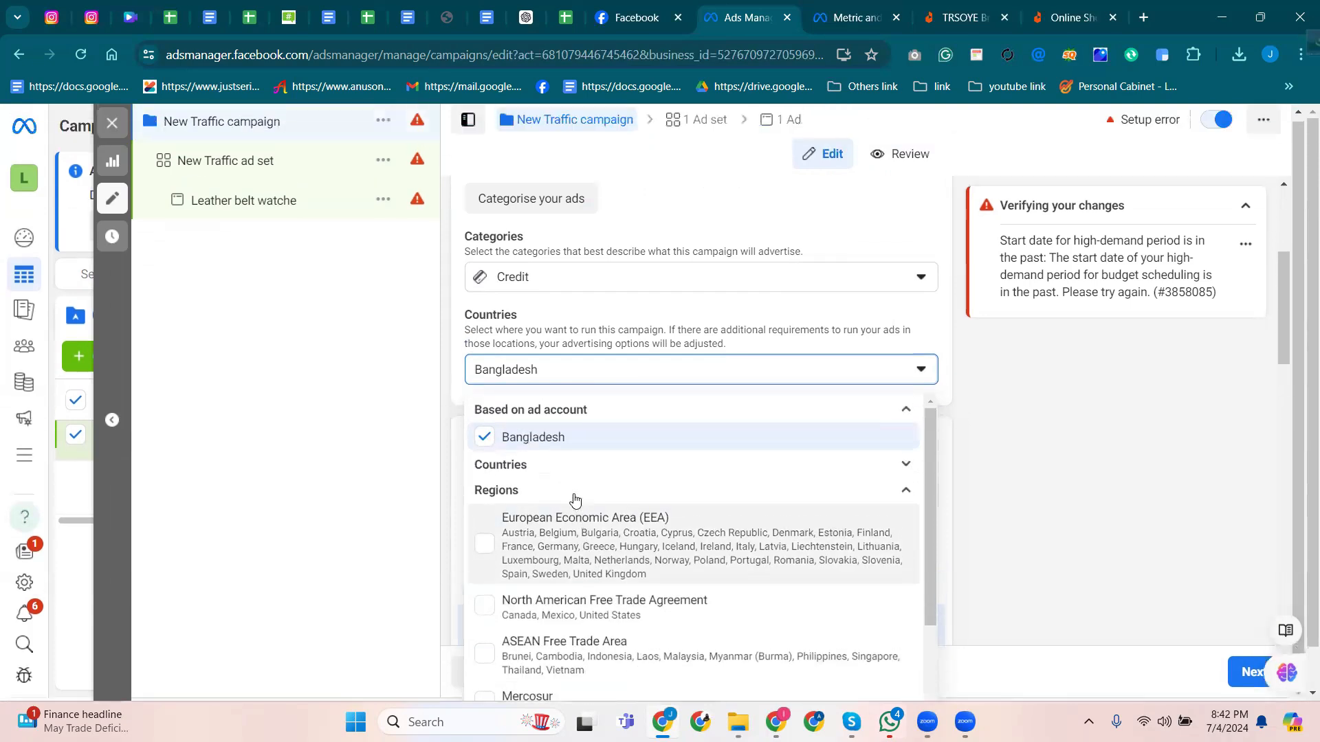
pyautogui.click(403, 441)
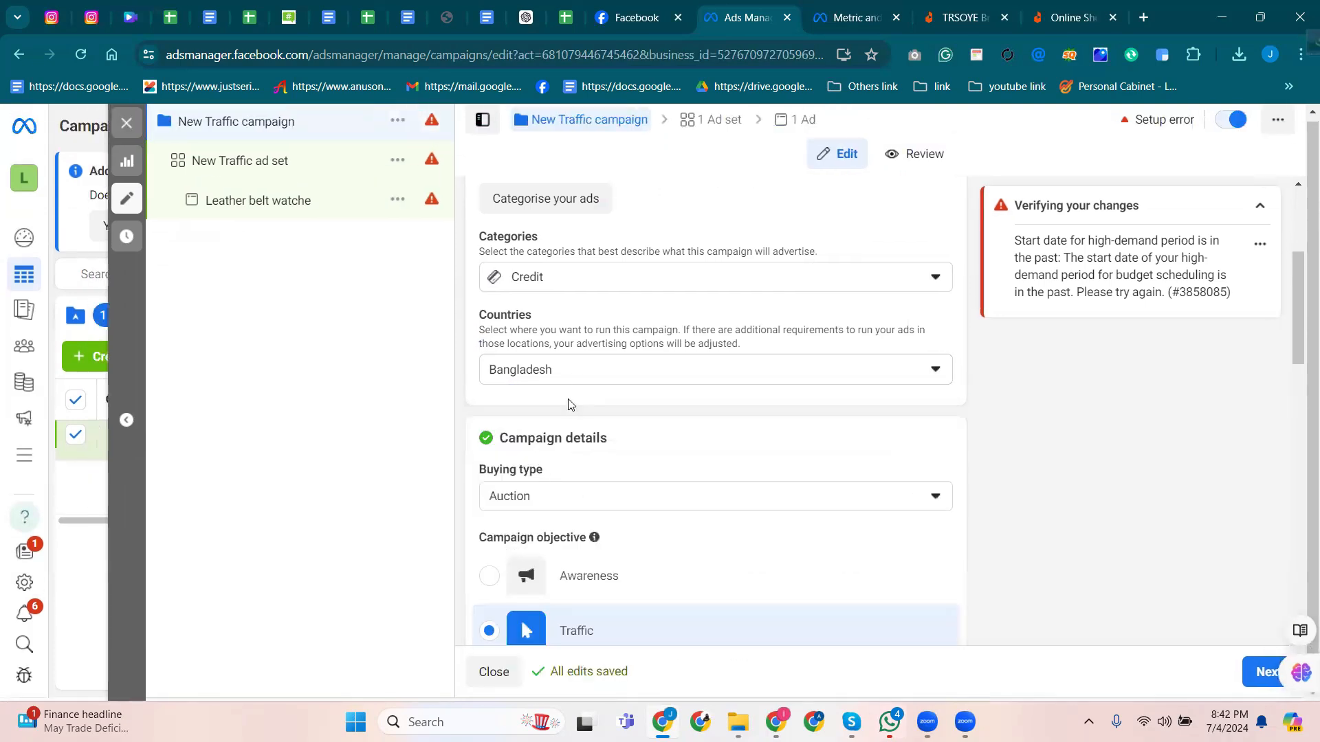
# Reopen the country choices, collapse the ad account group, browse the full list of countries, and close it.
pyautogui.click(932, 372)
pyautogui.click(933, 372)
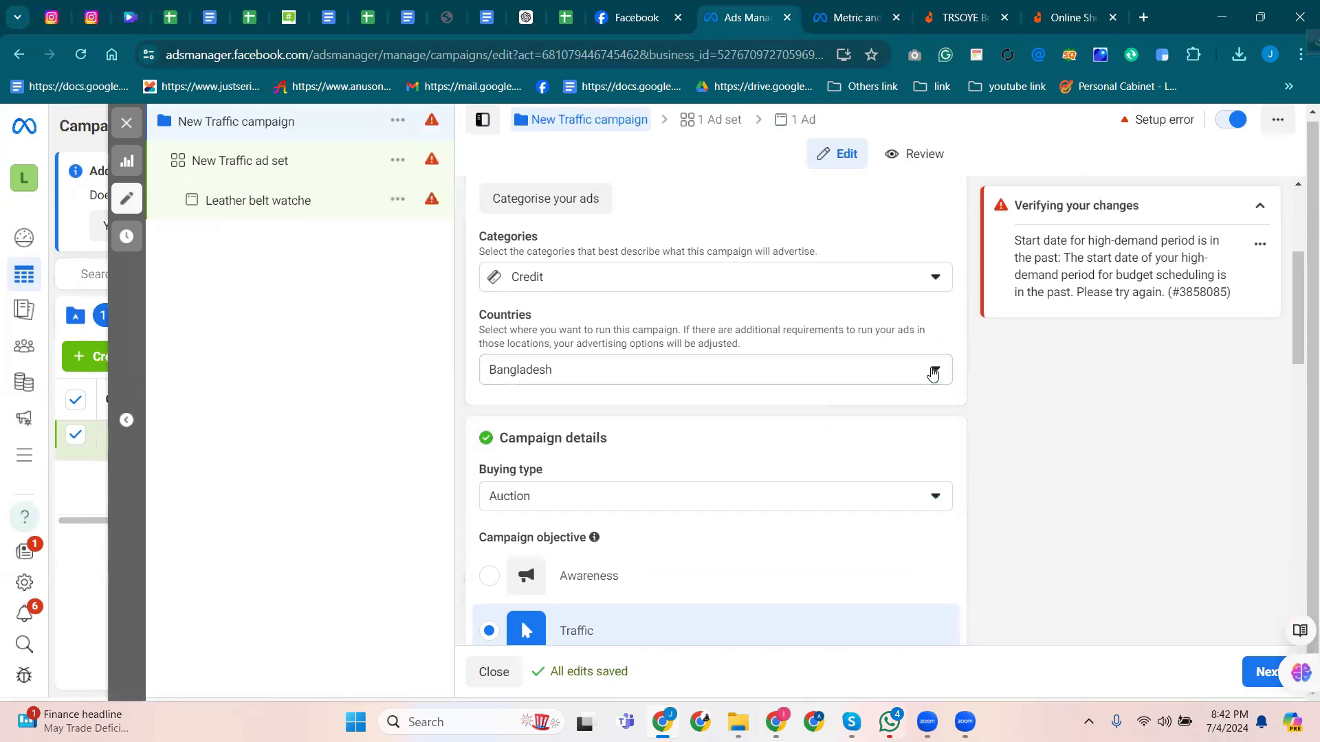
pyautogui.click(932, 372)
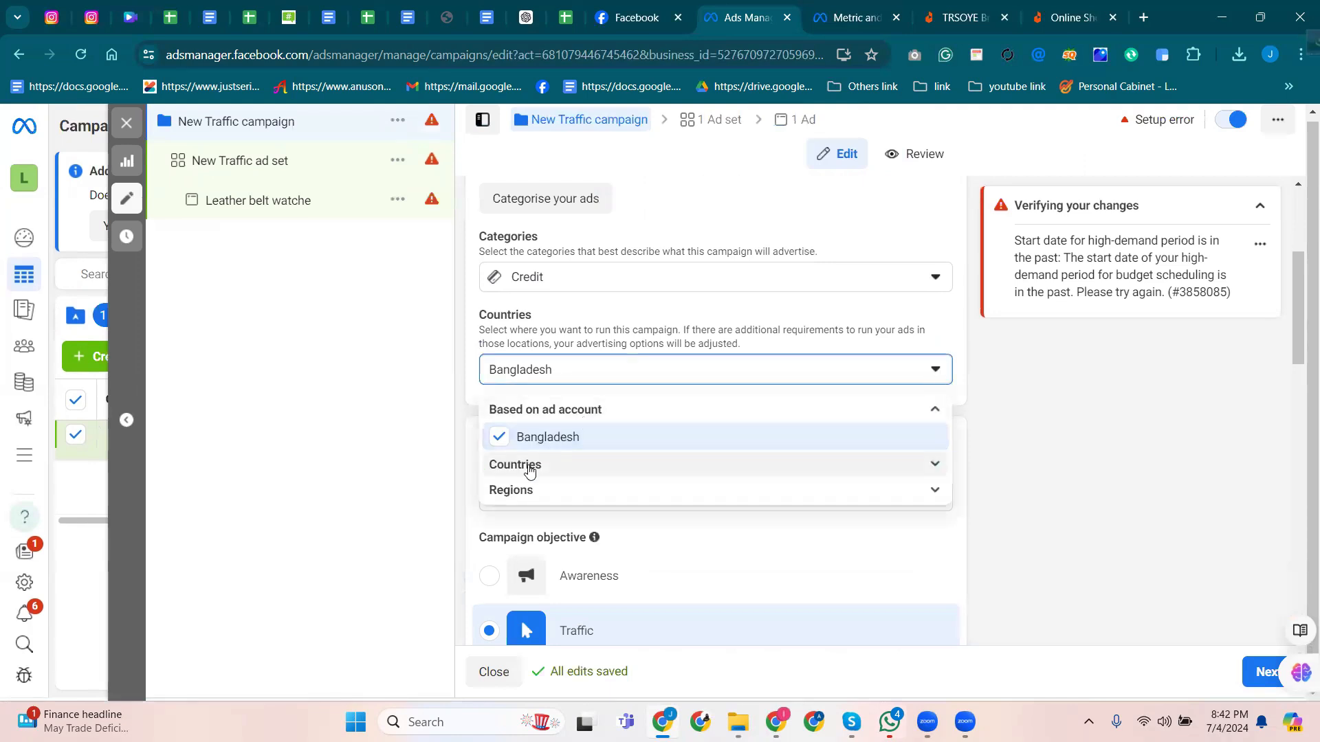
pyautogui.click(559, 410)
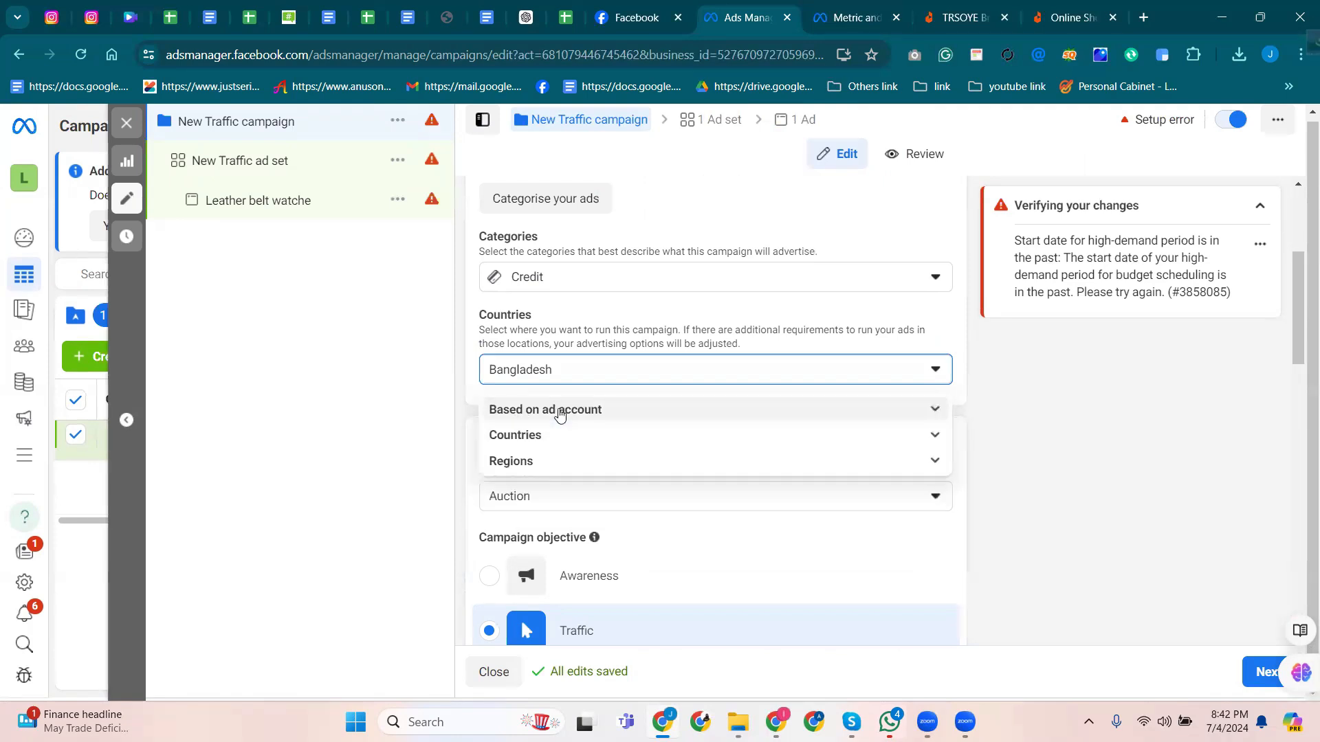
pyautogui.click(545, 437)
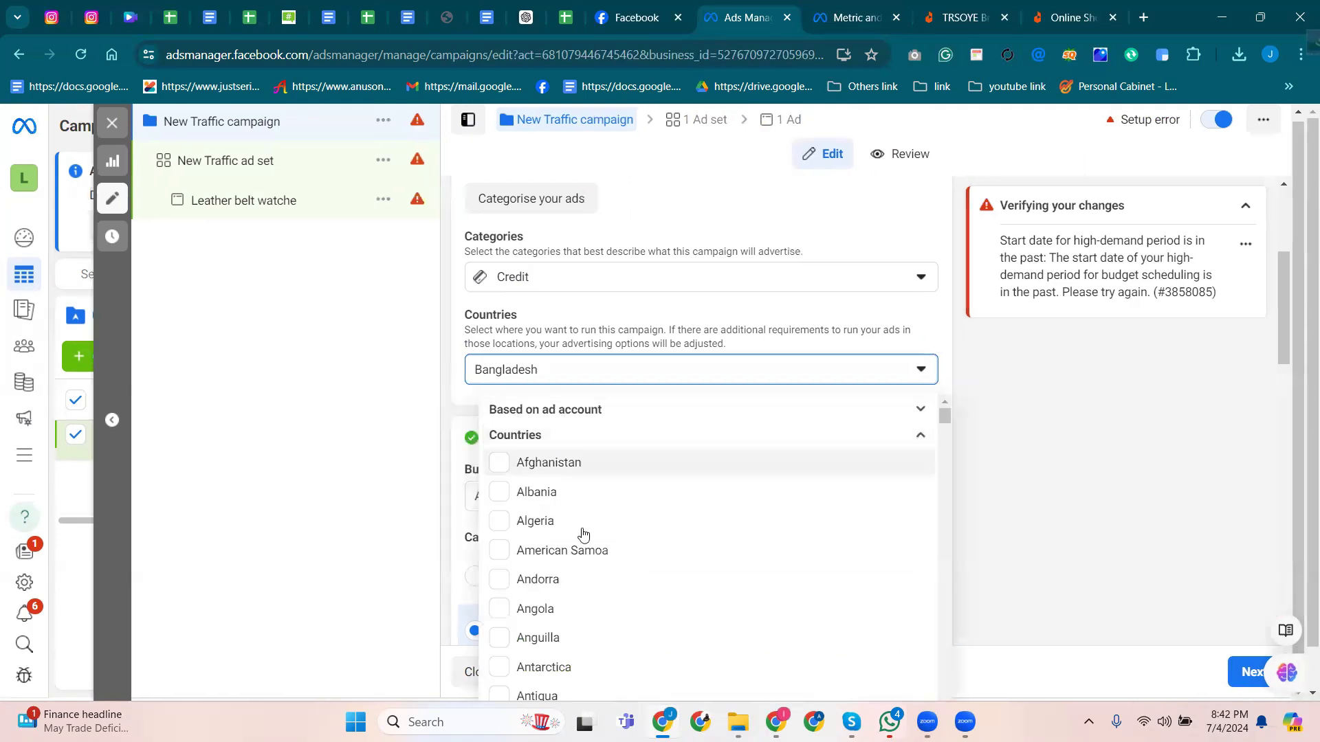
pyautogui.scroll(-20, 572, 587)
pyautogui.scroll(-20, 572, 587)
pyautogui.scroll(-20, 537, 544)
pyautogui.scroll(-10, 537, 555)
pyautogui.click(371, 421)
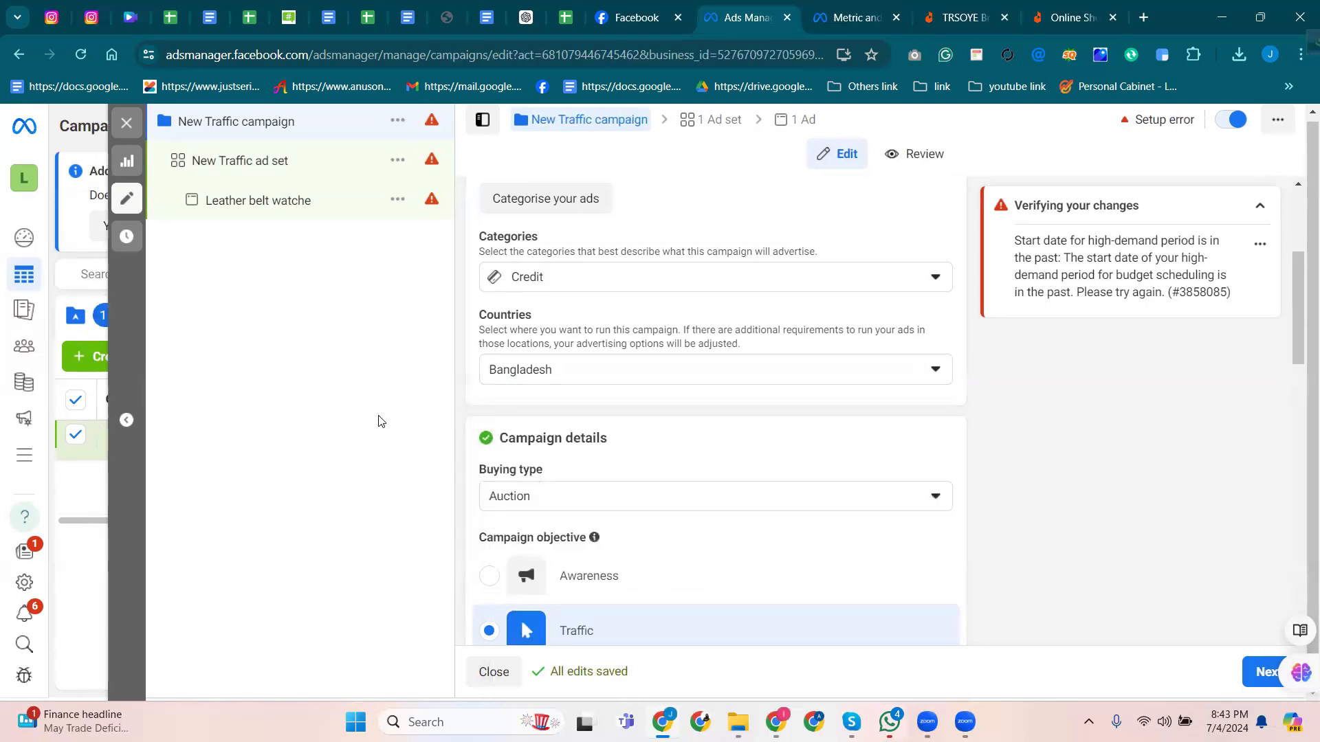
# Examine the campaign's buying type choices, the available campaign objectives and the A/B test section.
pyautogui.scroll(-4, 571, 532)
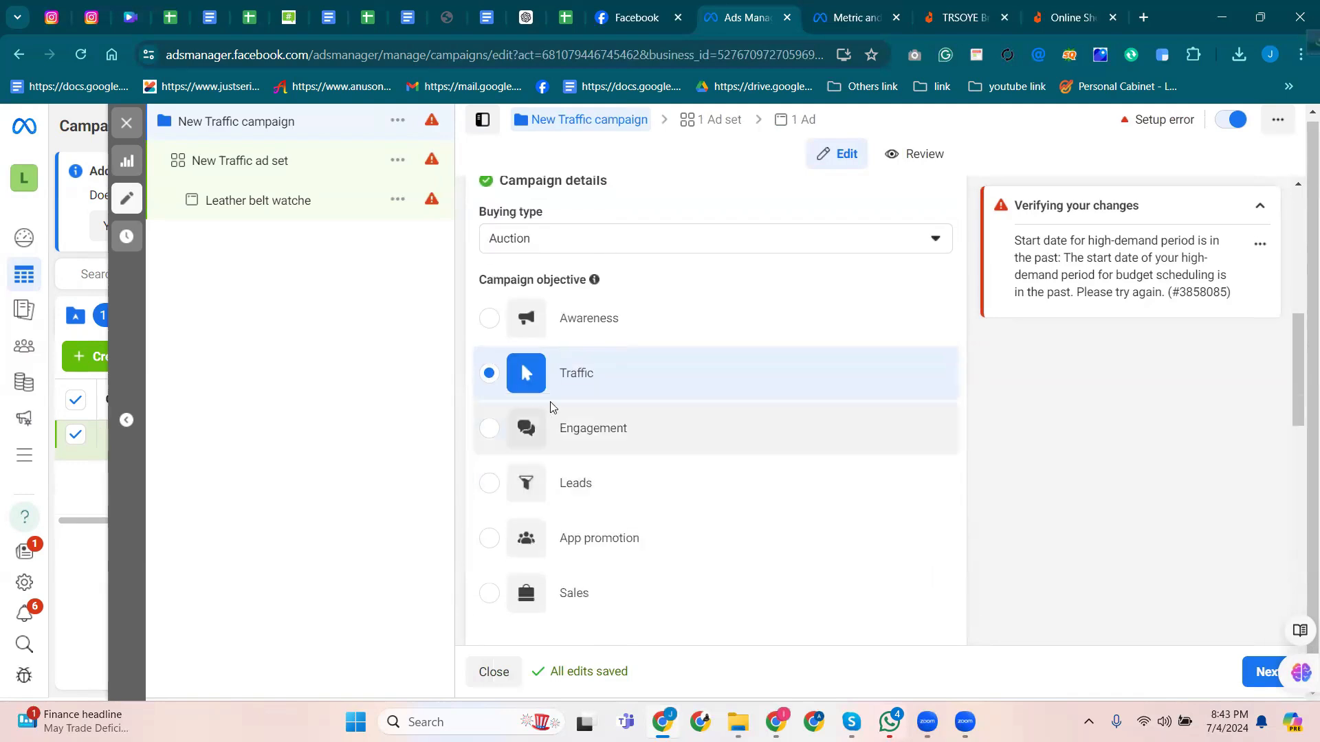
pyautogui.click(509, 236)
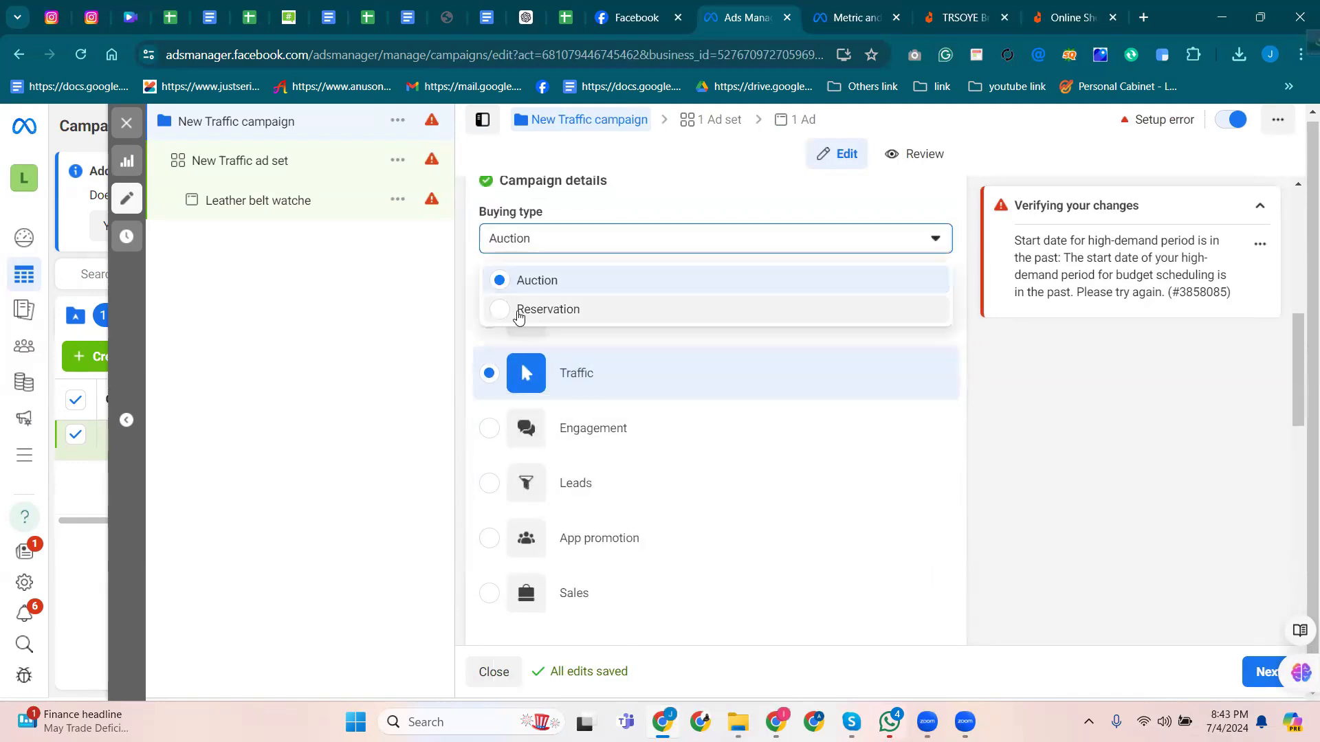
pyautogui.click(442, 294)
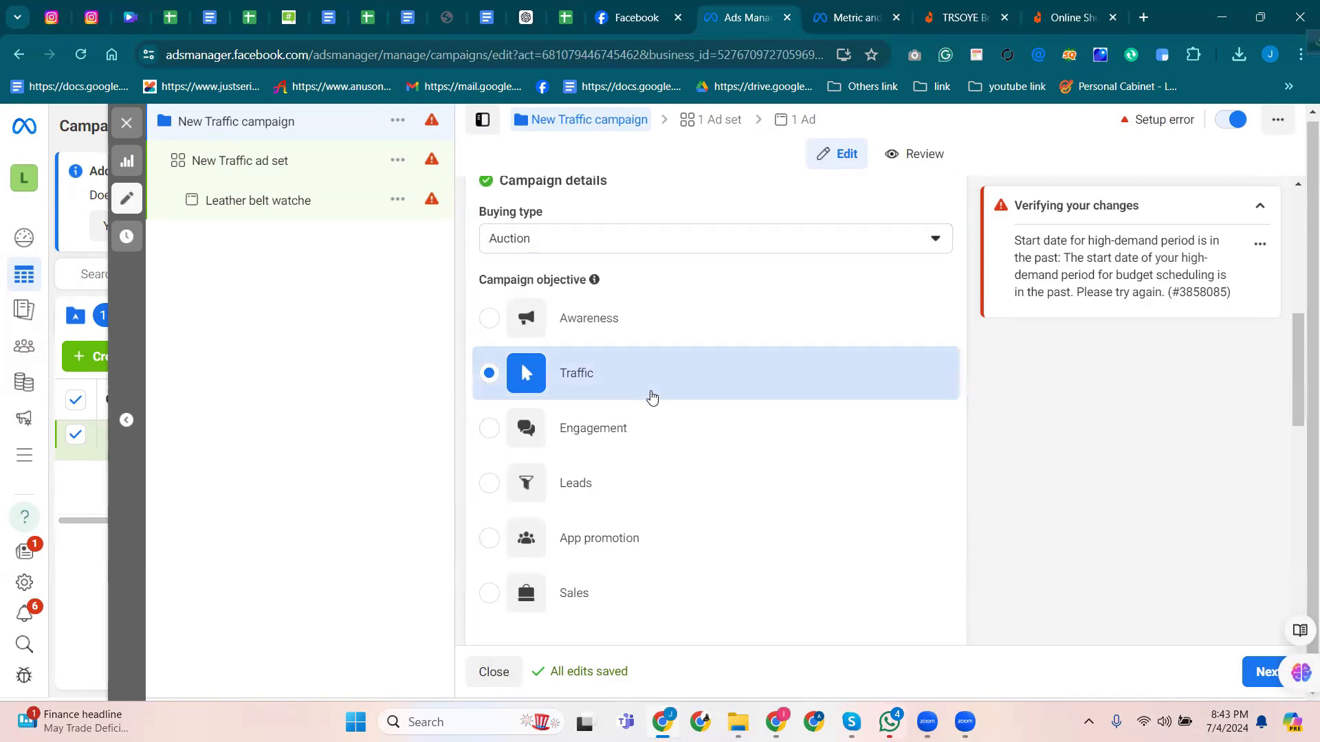
pyautogui.scroll(-4, 651, 397)
pyautogui.scroll(2, 652, 397)
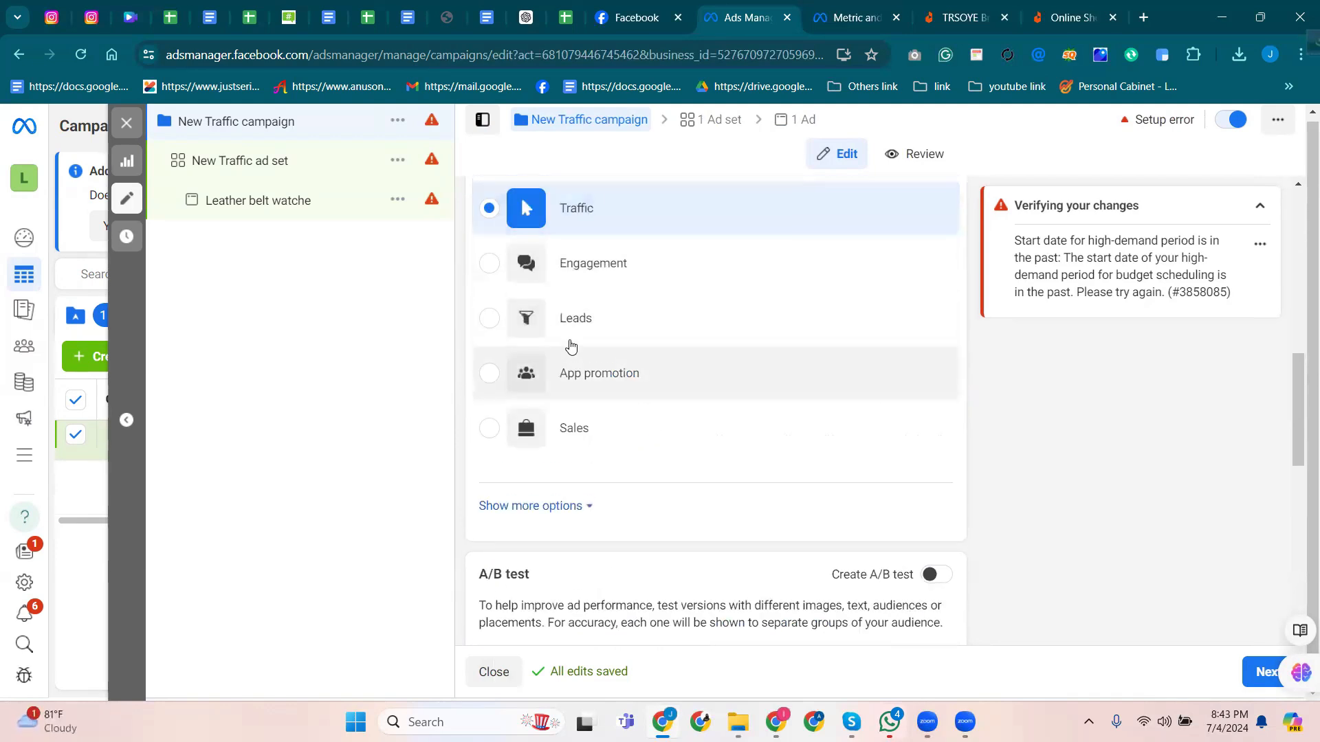
pyautogui.scroll(4, 568, 345)
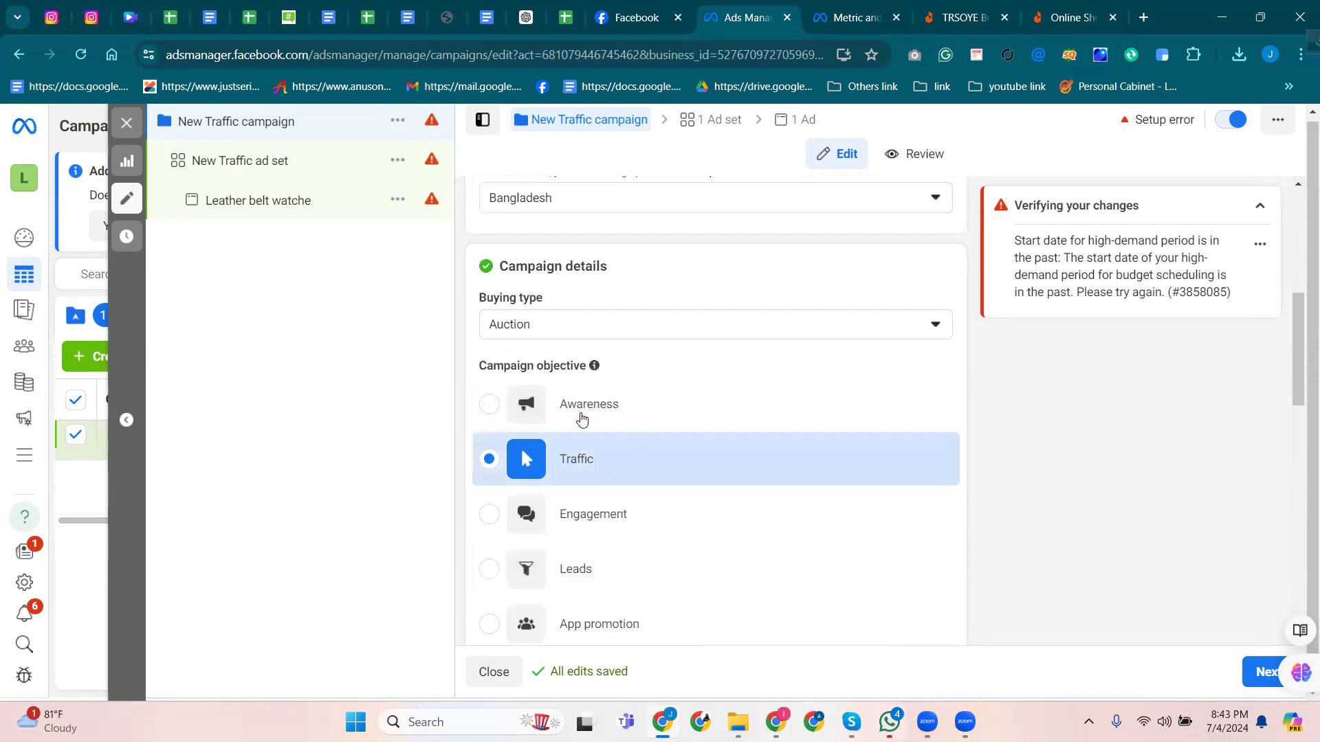
pyautogui.scroll(-2, 545, 464)
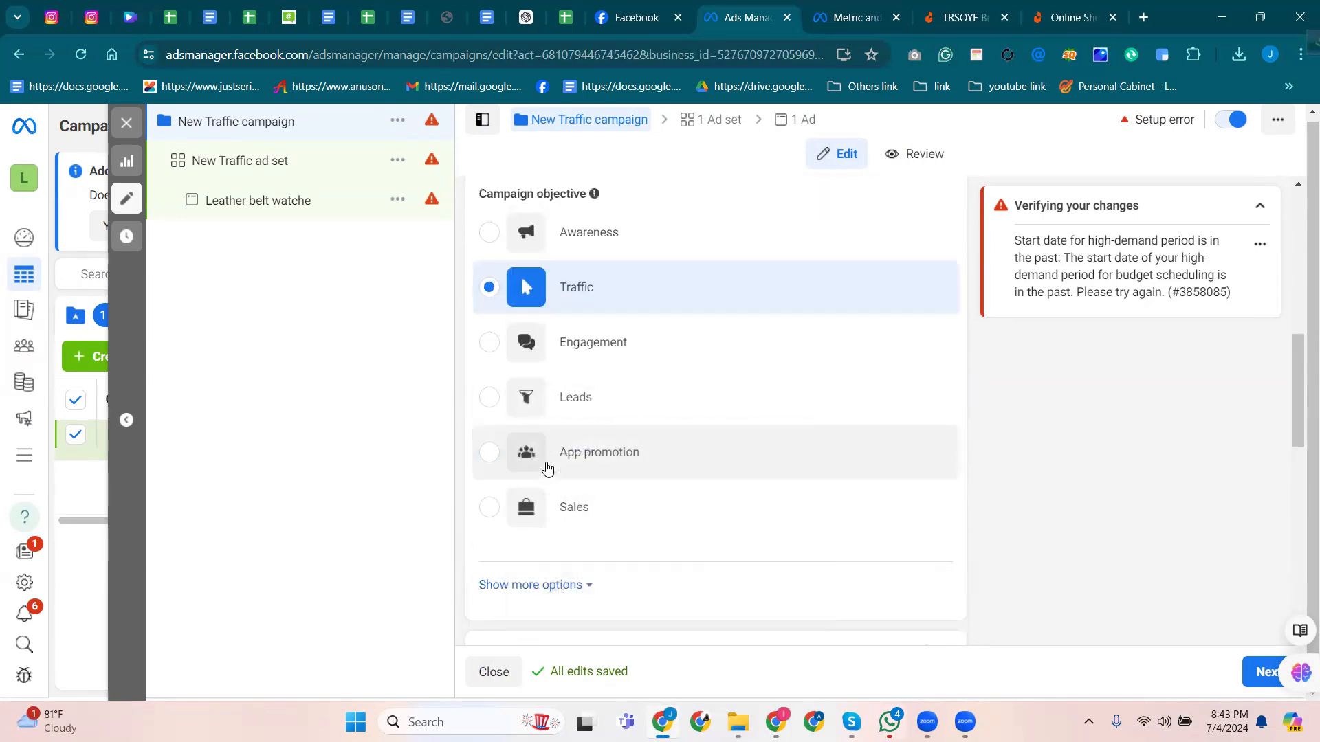
pyautogui.scroll(-2, 546, 464)
pyautogui.scroll(-2, 540, 454)
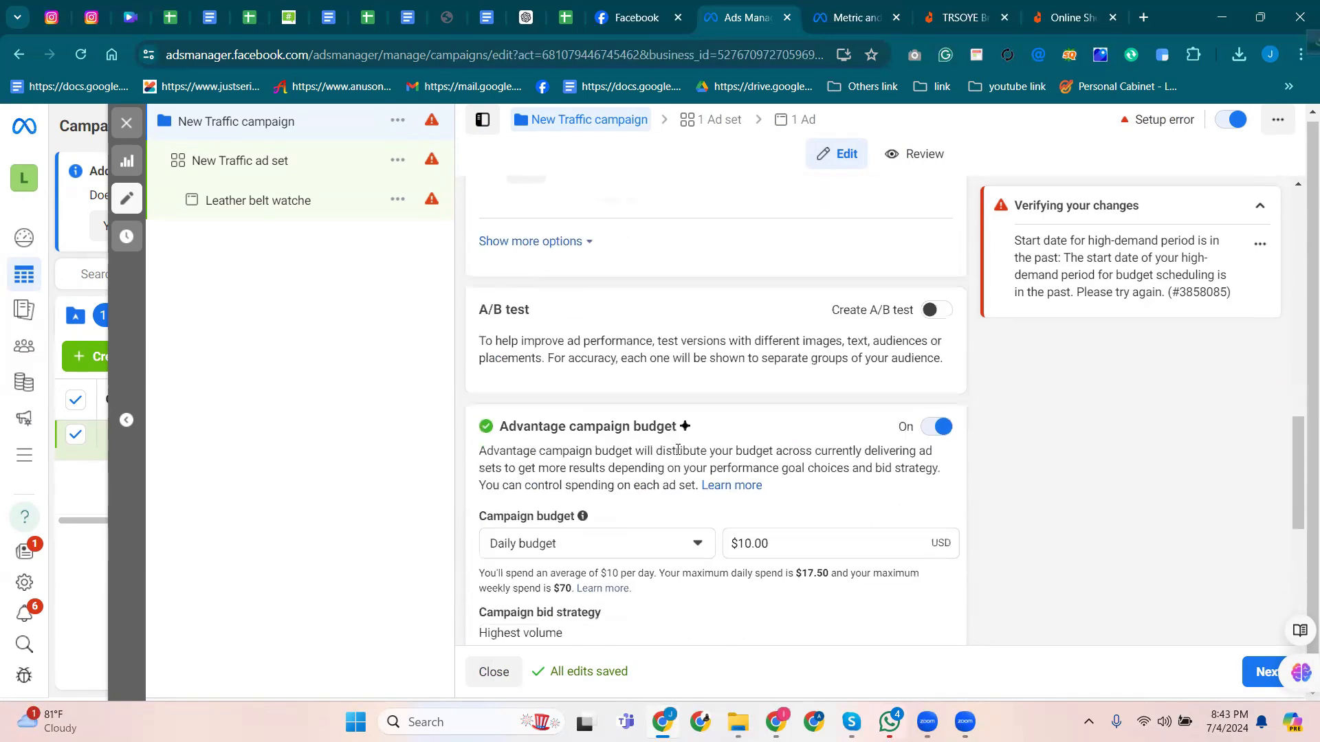
# Set the campaign bid strategy to Cost per result goal under Advantage campaign budget.
pyautogui.scroll(-2, 723, 516)
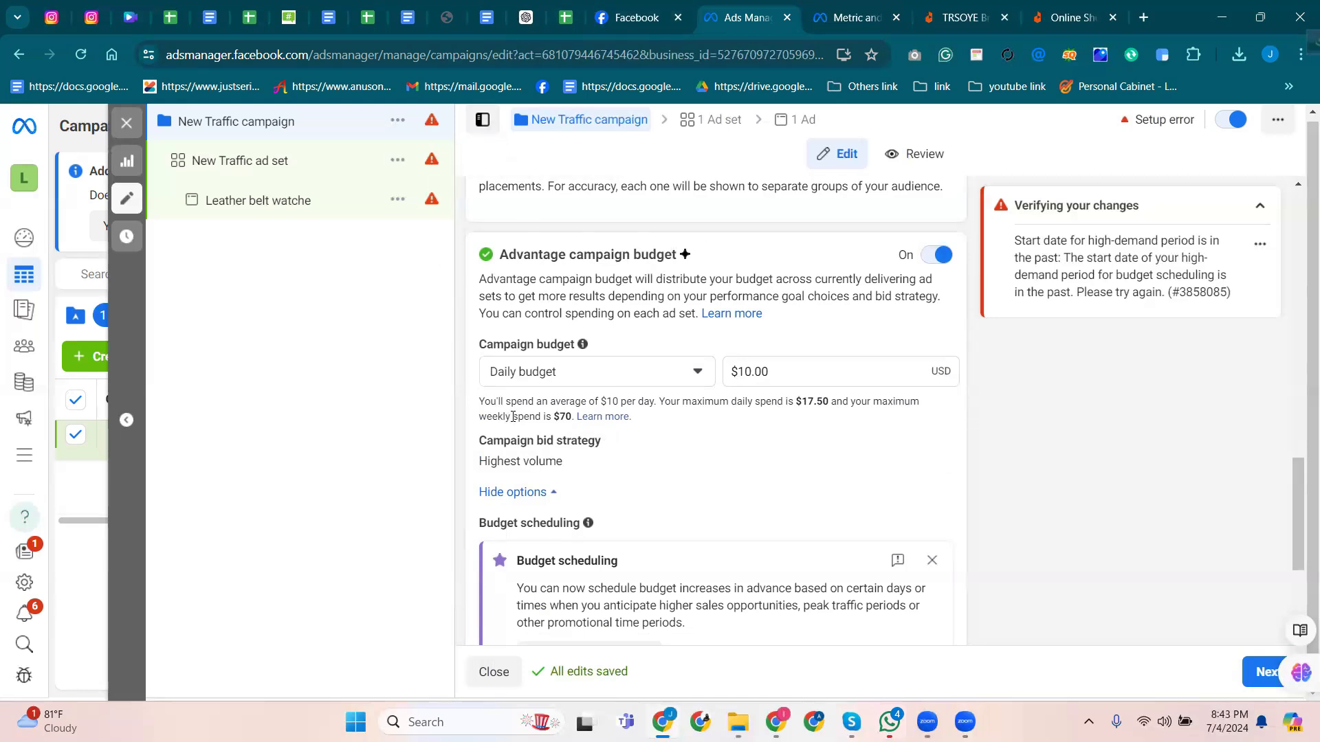
pyautogui.scroll(-4, 512, 416)
pyautogui.scroll(3, 619, 324)
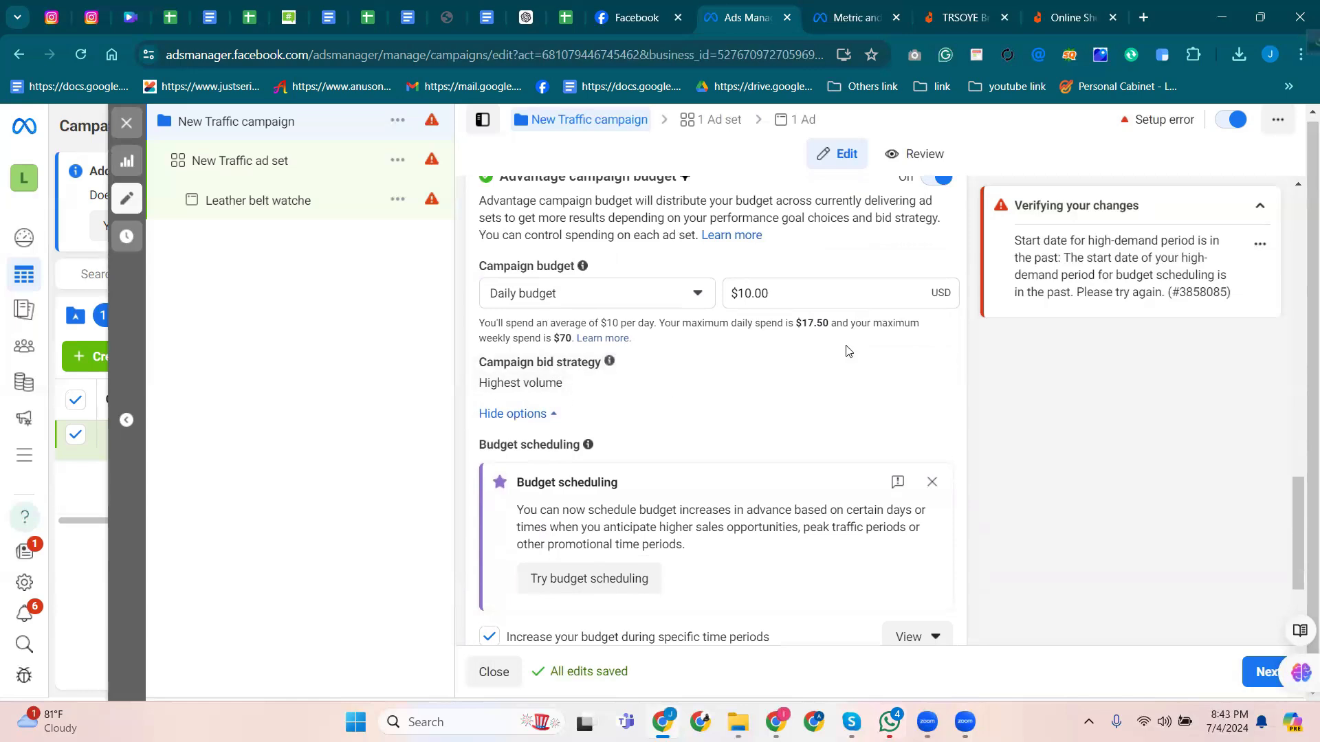
pyautogui.click(924, 367)
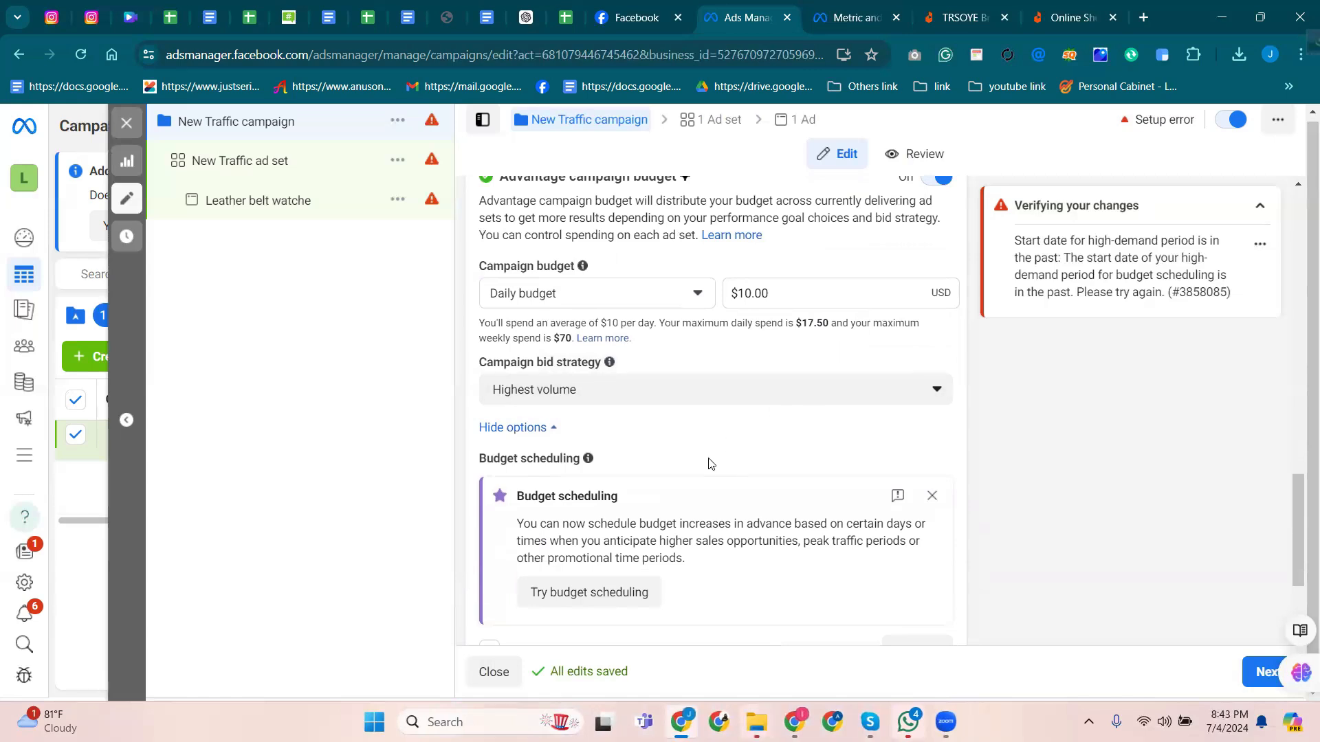
pyautogui.click(596, 392)
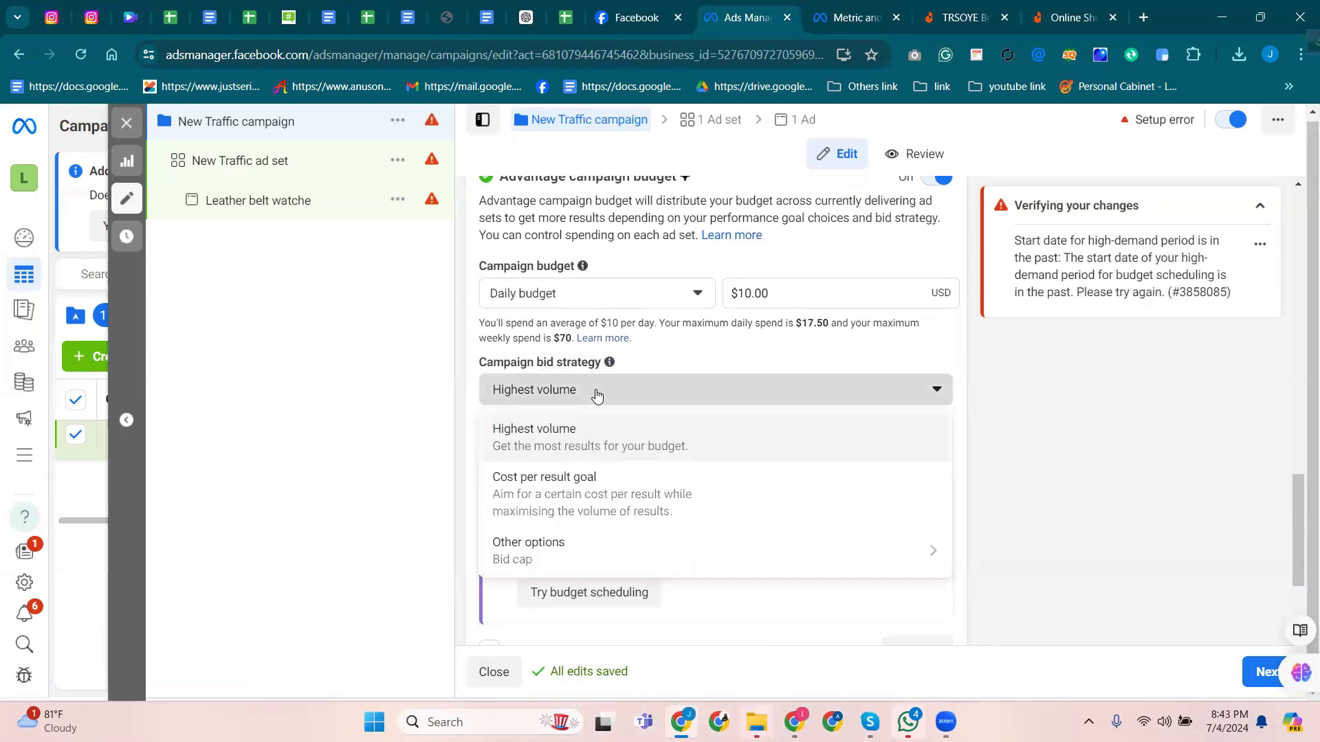
pyautogui.click(537, 487)
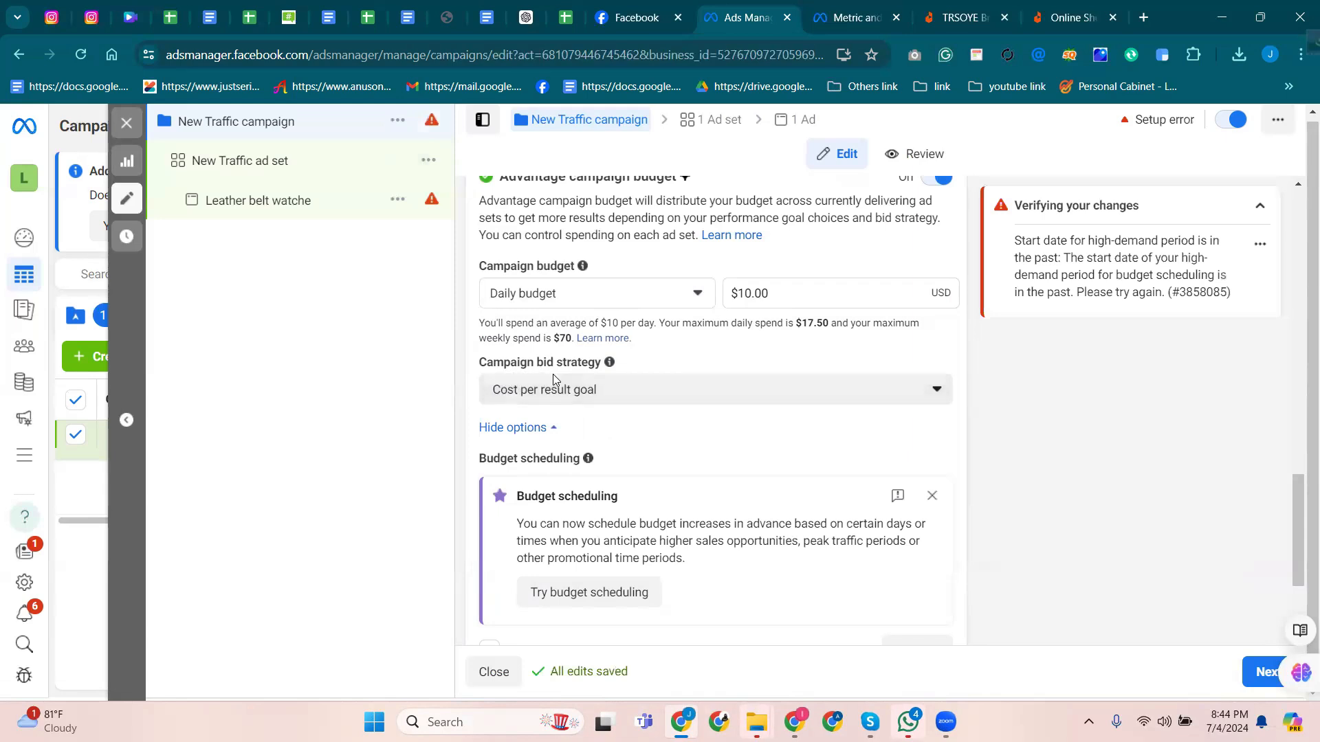
# Look over the filter and sort options for the budget scheduling entries and close them.
pyautogui.scroll(-3, 490, 448)
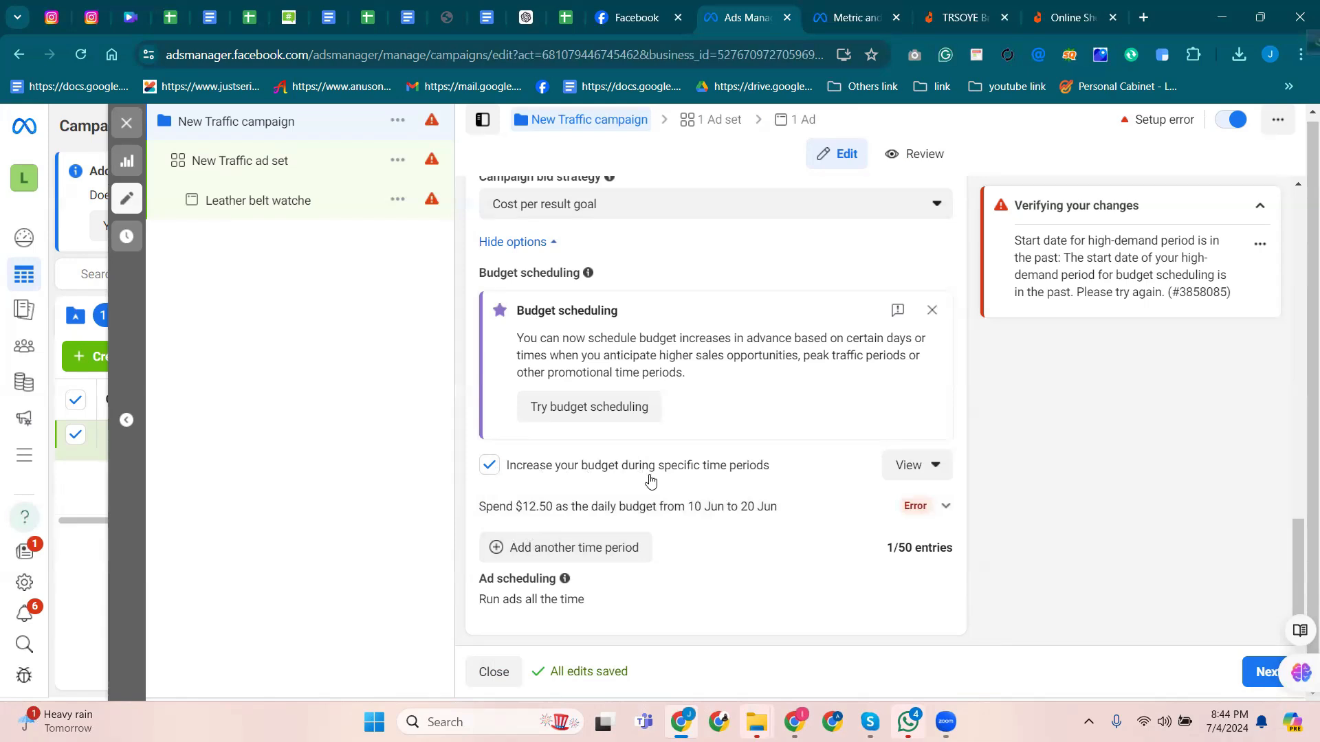
pyautogui.click(936, 466)
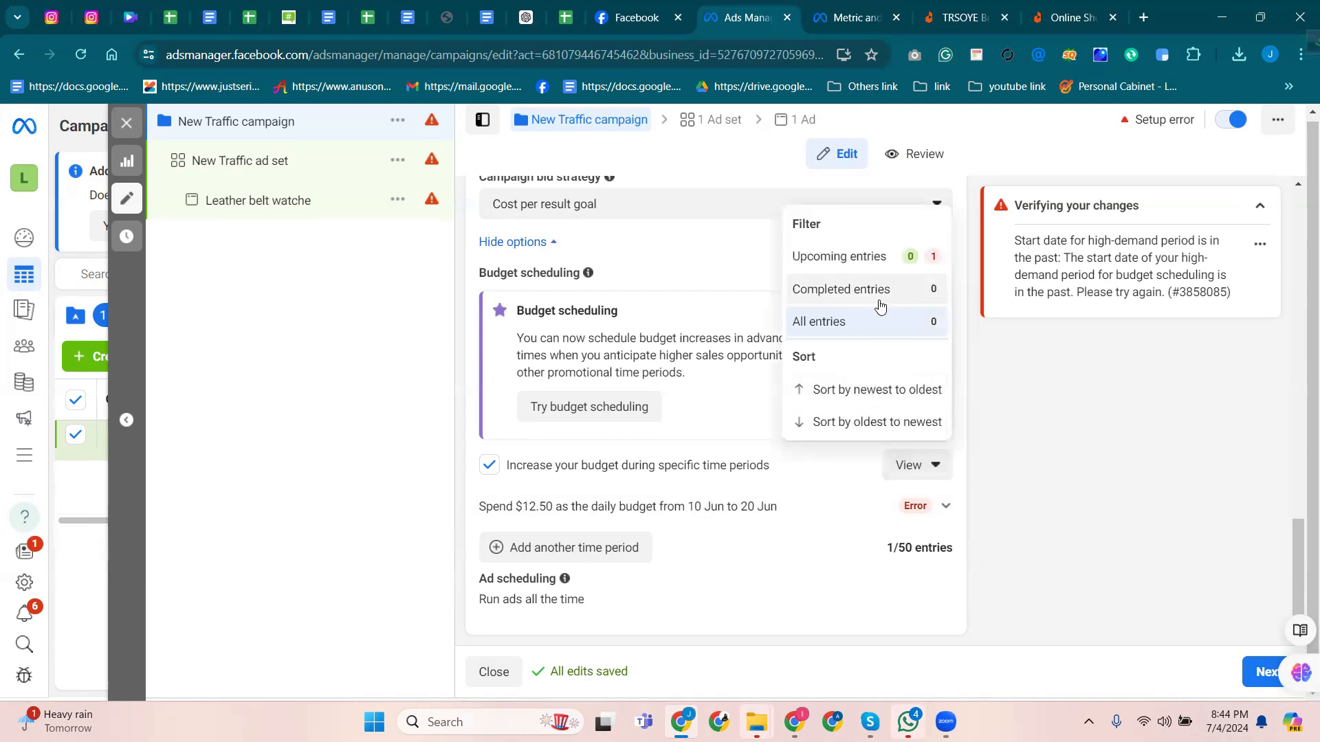
pyautogui.click(987, 446)
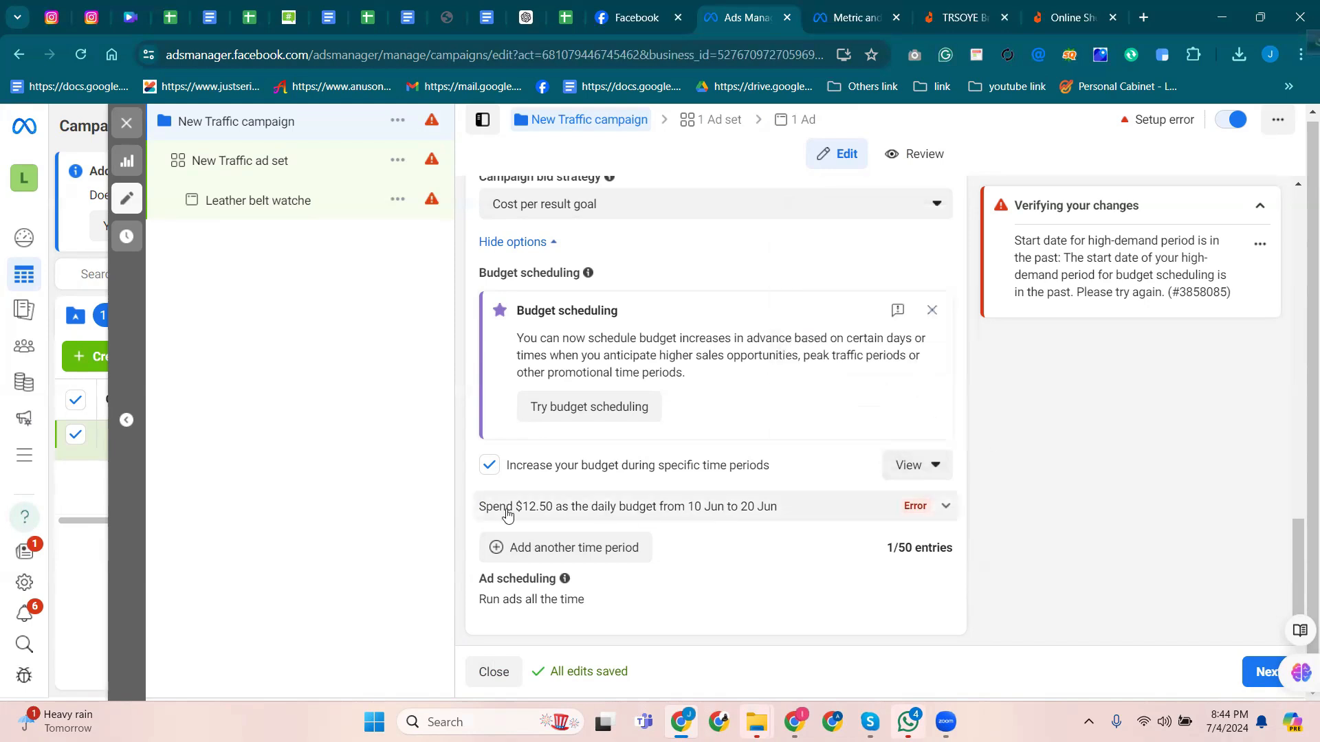
# Expand the scheduled budget increase, check its start date, and set its end date to Jun 21, 2024.
pyautogui.click(943, 512)
pyautogui.scroll(-2, 784, 567)
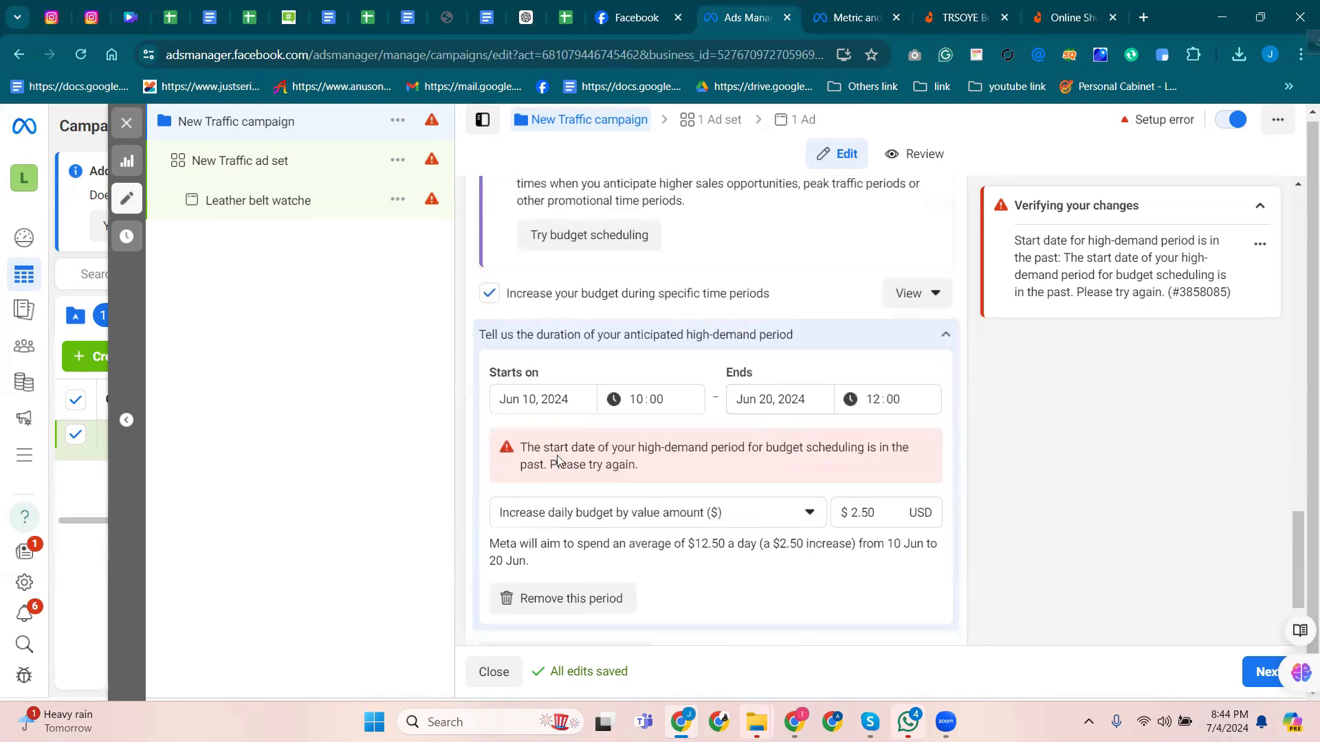
pyautogui.click(543, 400)
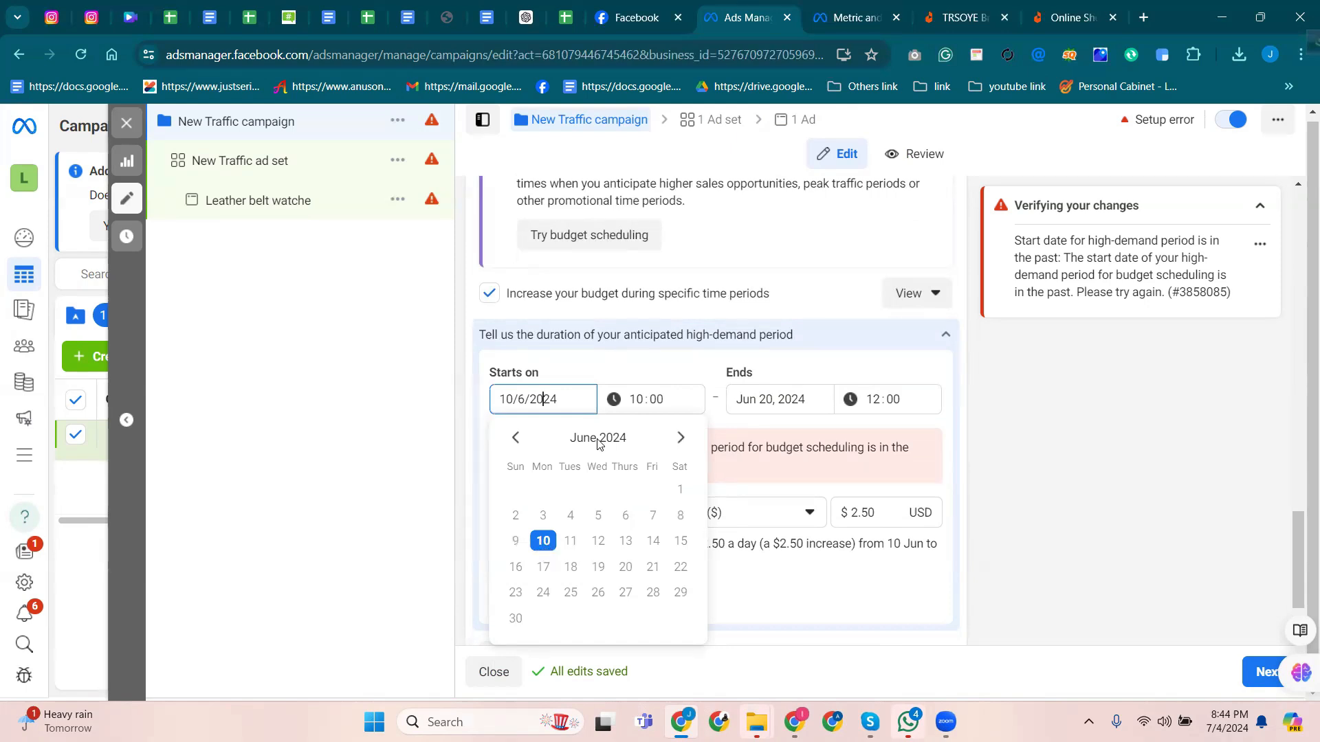
pyautogui.click(763, 400)
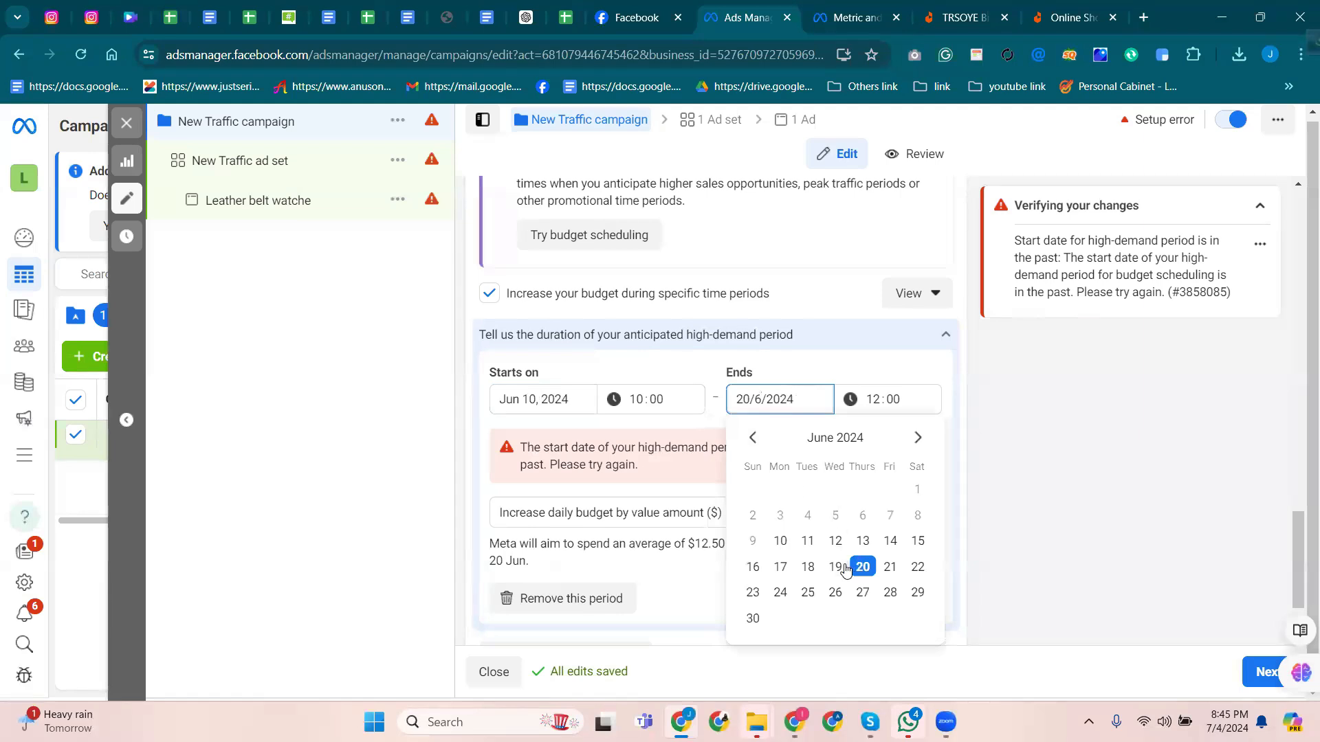
pyautogui.click(890, 568)
pyautogui.click(891, 574)
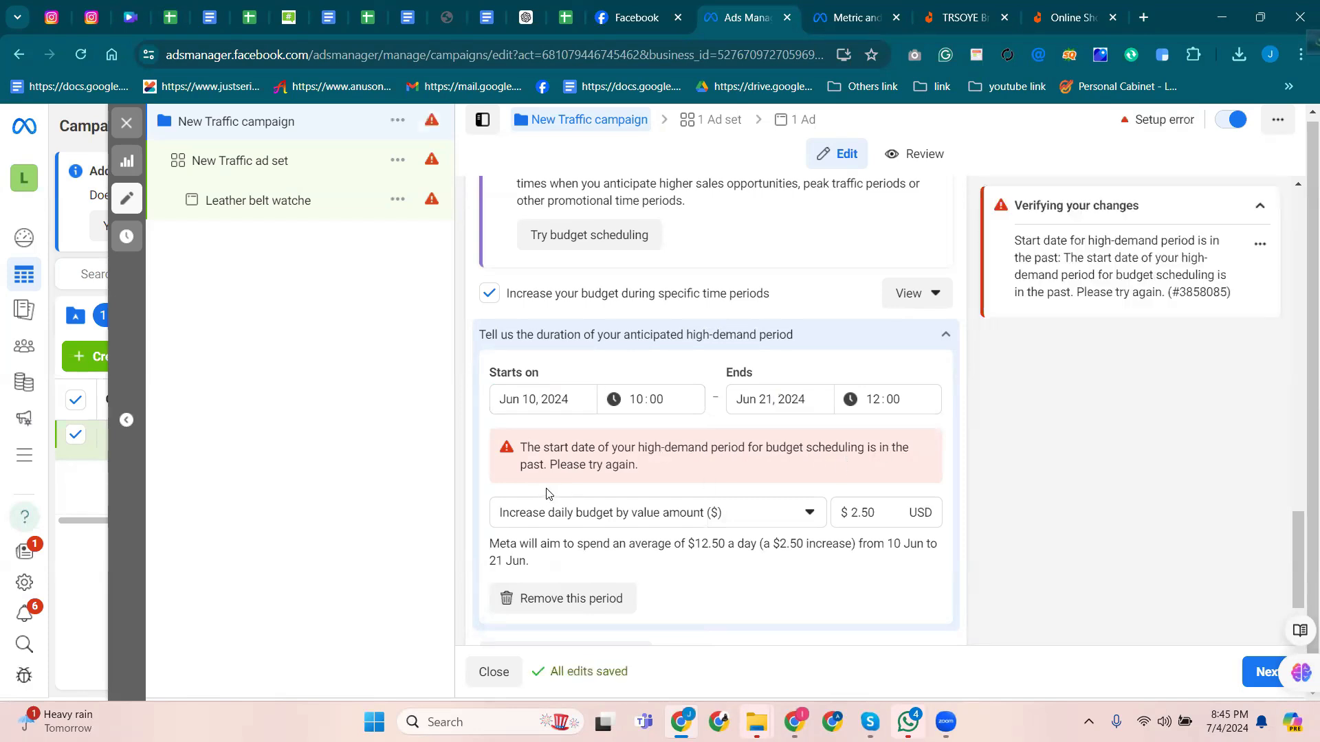
# Remove the high-demand time period from the campaign's budget scheduling.
pyautogui.scroll(-2, 638, 566)
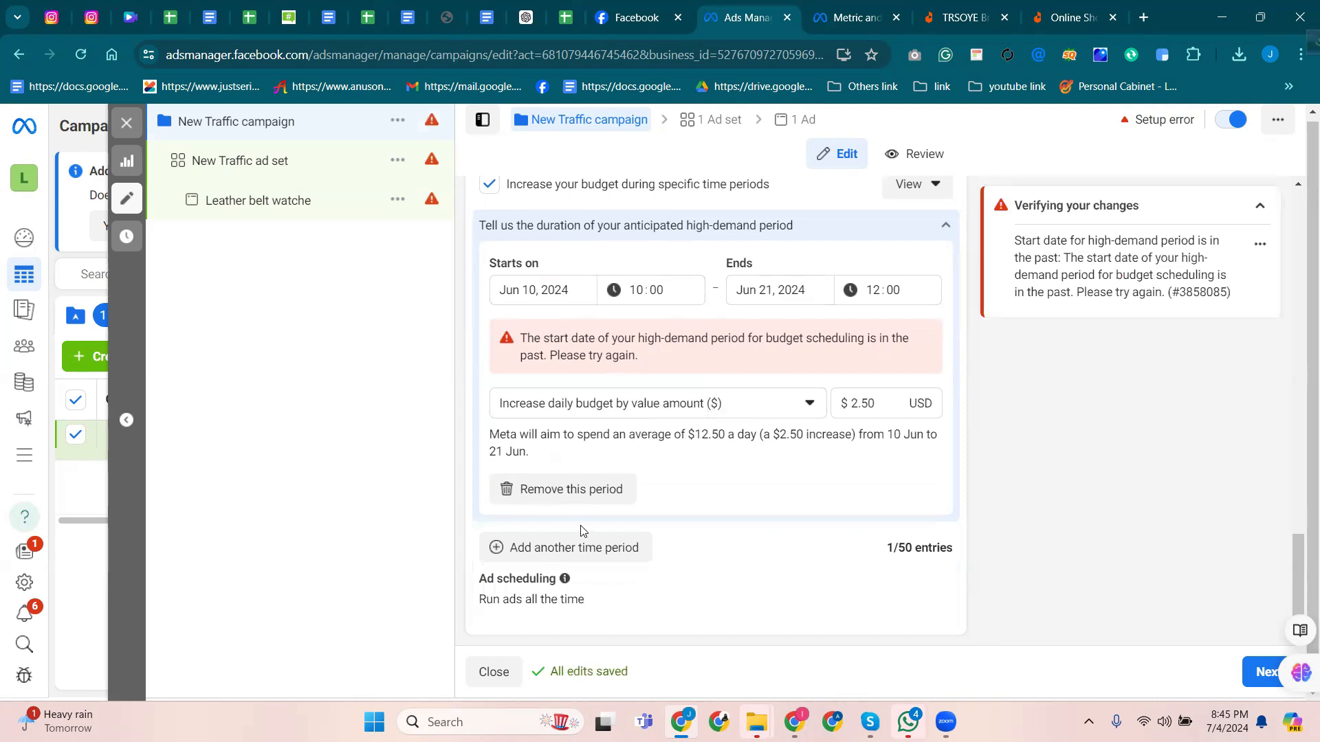
pyautogui.click(594, 492)
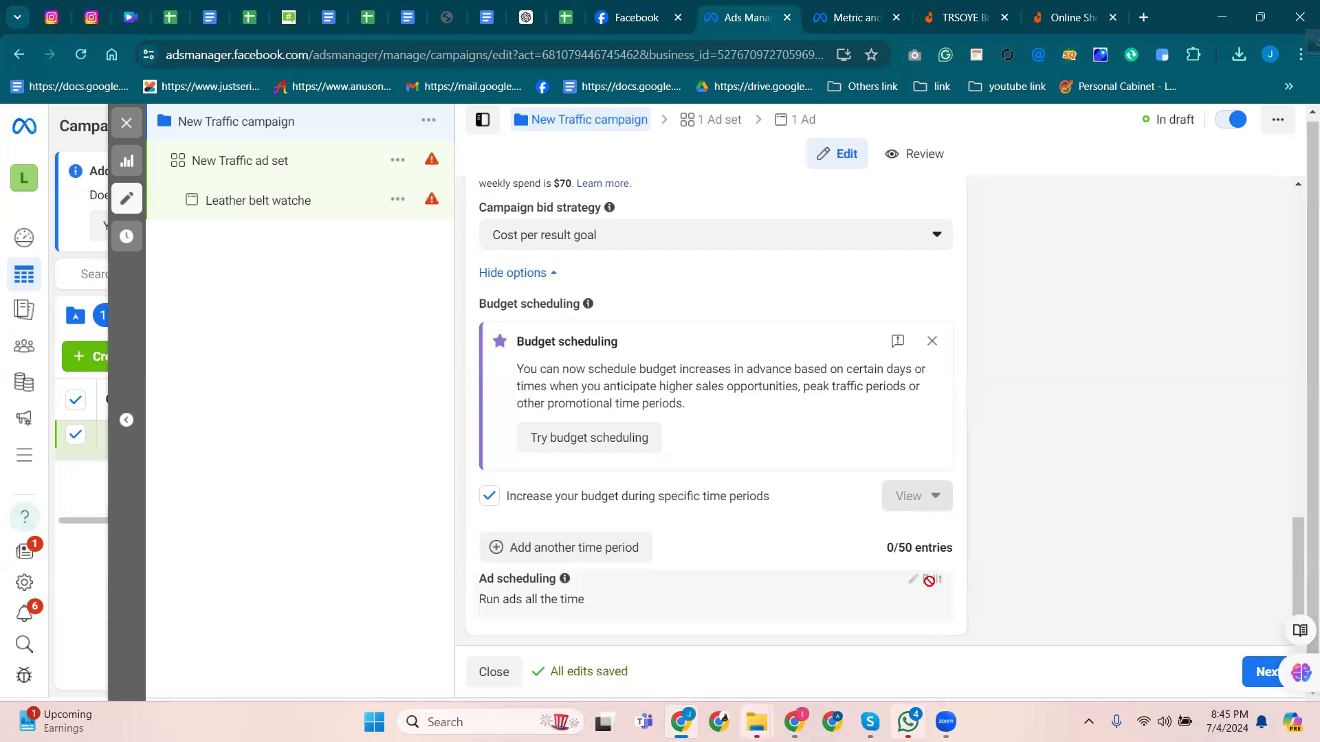
pyautogui.moveTo(929, 581)
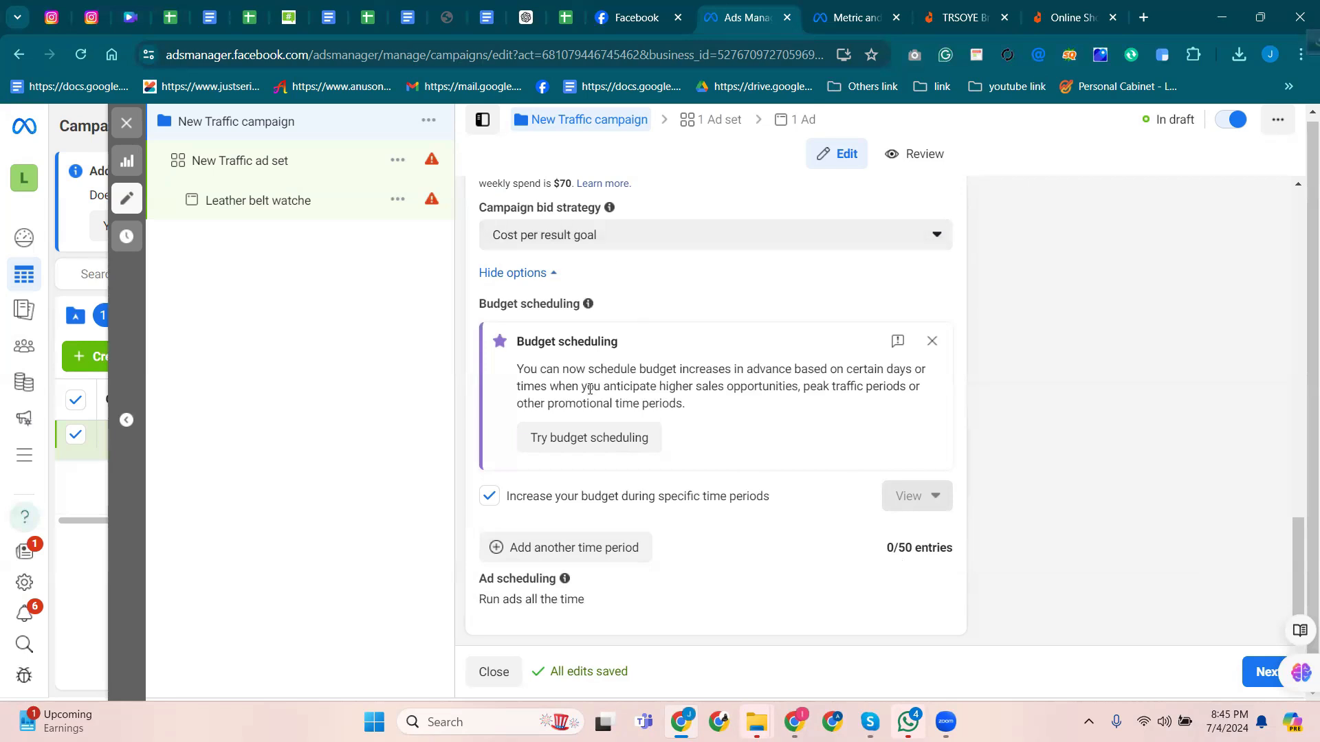
# Go on to the New Traffic ad set and examine its audience location, age and gender settings, including the maximum age choices.
pyautogui.click(1255, 678)
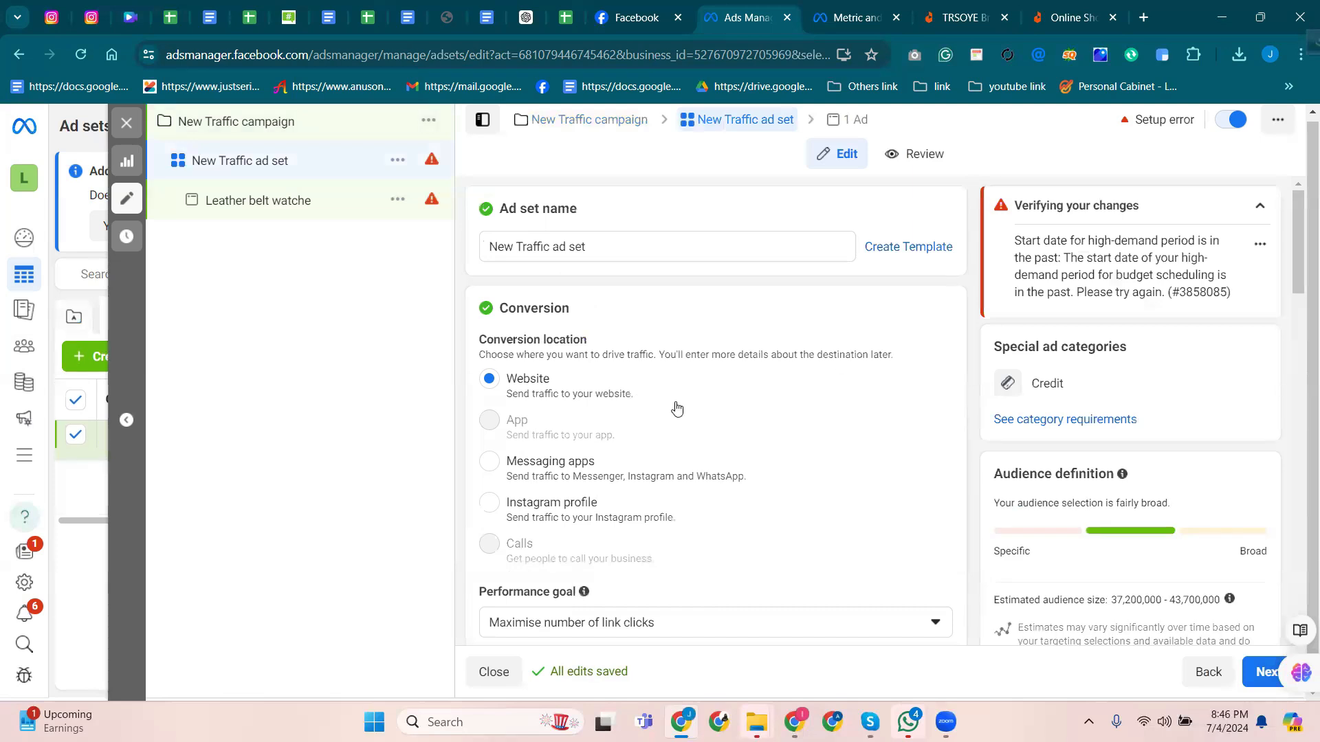
pyautogui.scroll(-15, 677, 408)
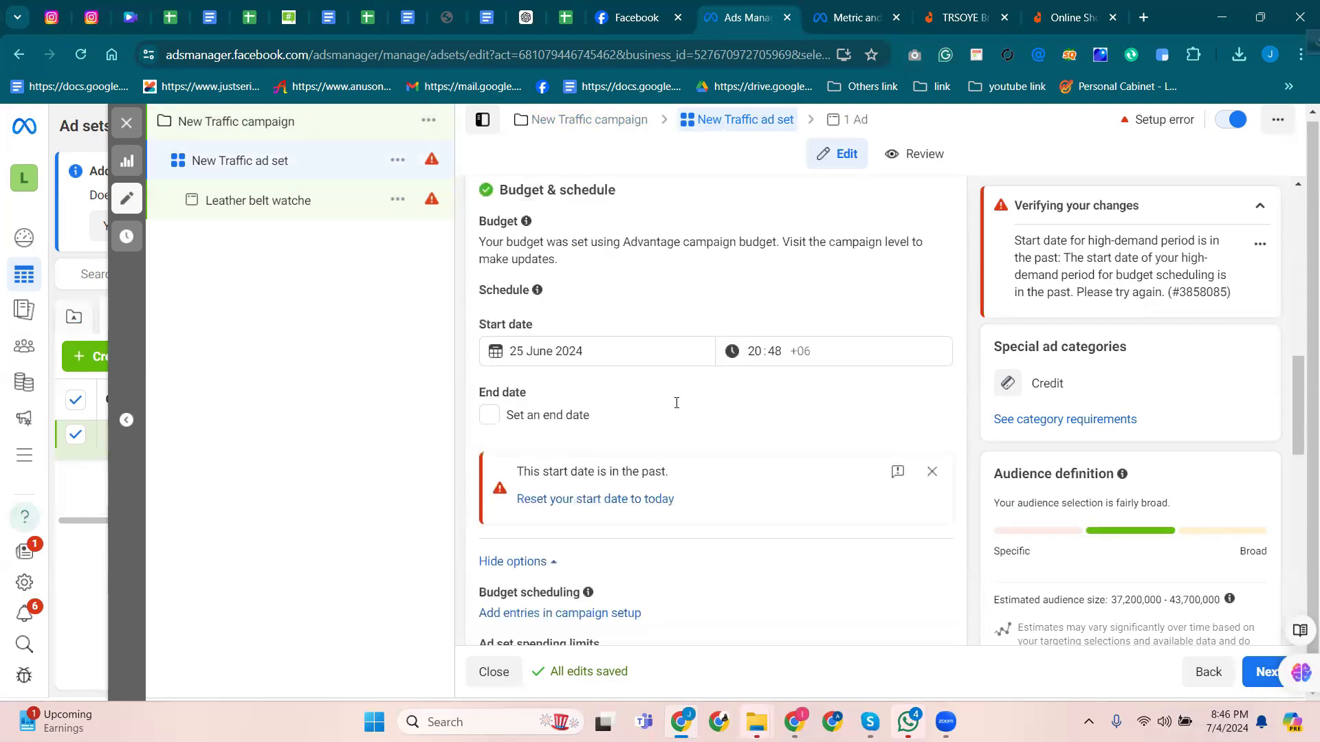
pyautogui.scroll(3, 677, 407)
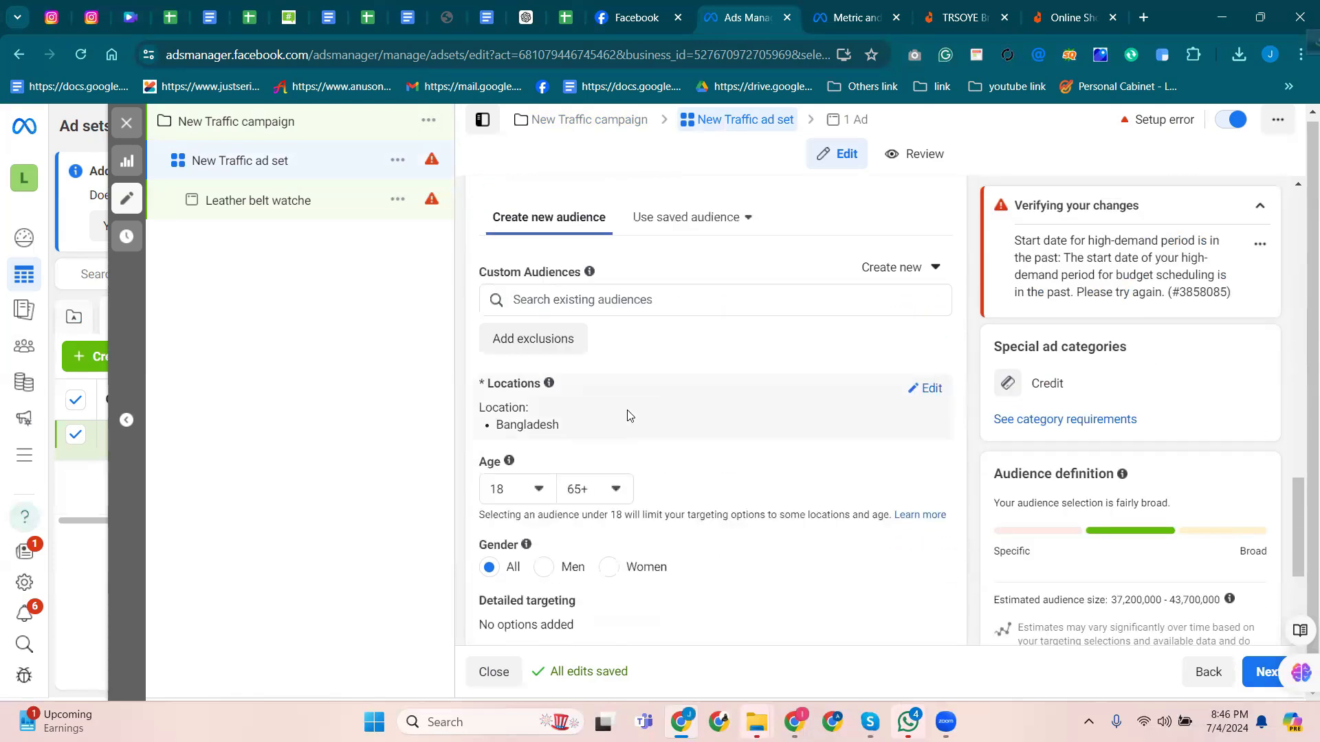
pyautogui.scroll(-2, 509, 446)
pyautogui.moveTo(517, 371)
pyautogui.scroll(1, 517, 371)
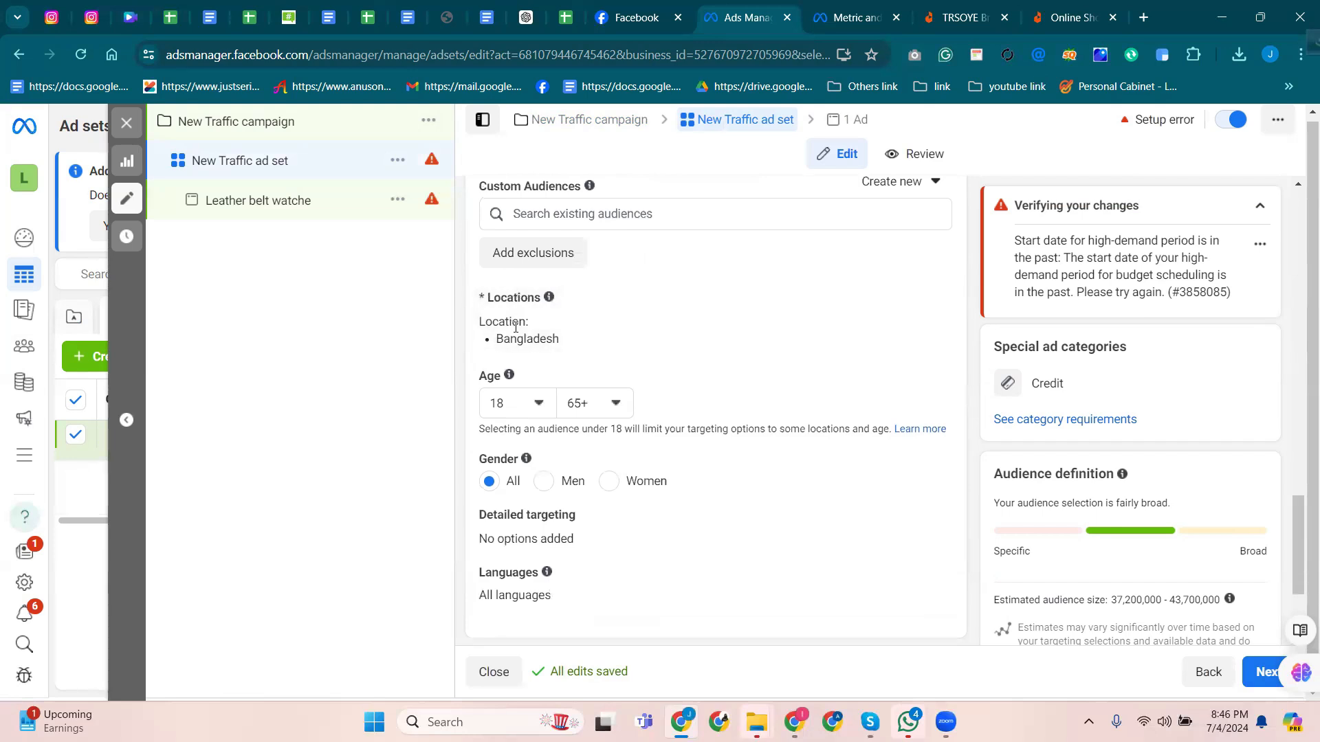
pyautogui.scroll(1, 505, 302)
pyautogui.scroll(-2, 508, 320)
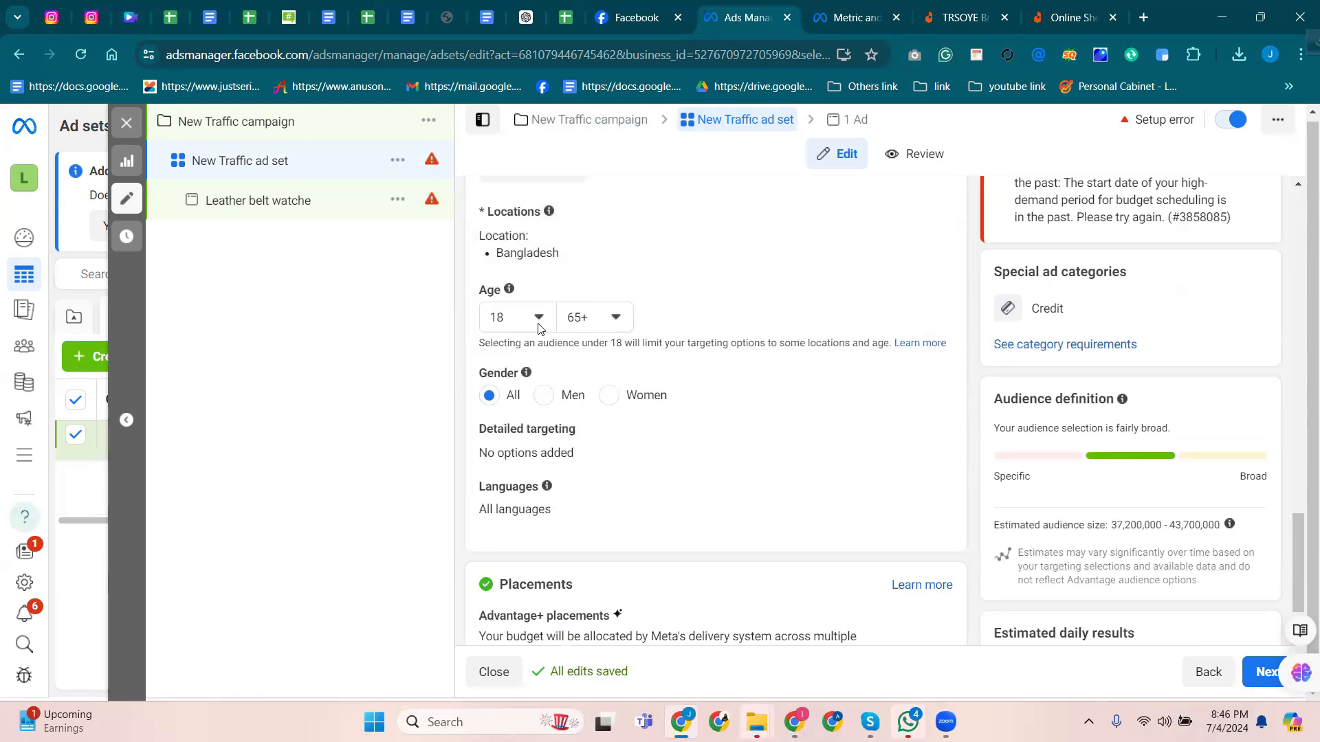
pyautogui.click(615, 318)
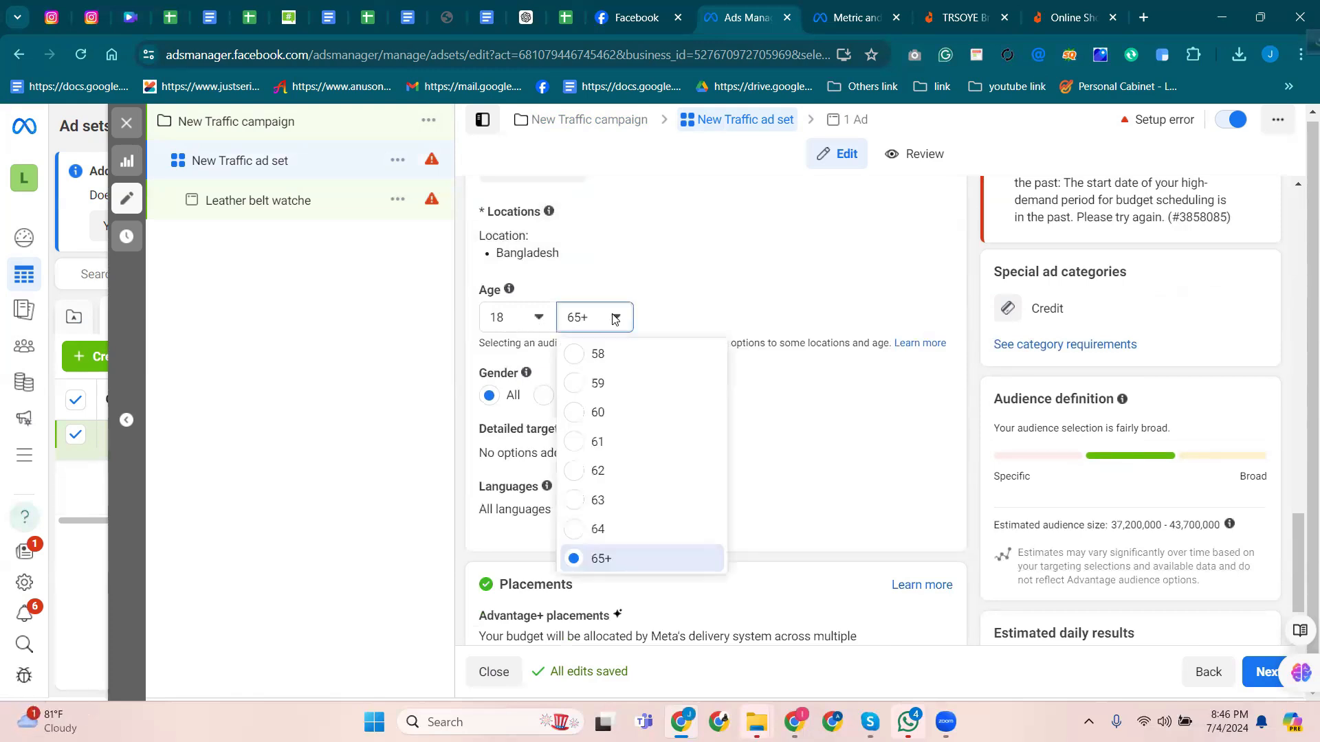
pyautogui.click(395, 388)
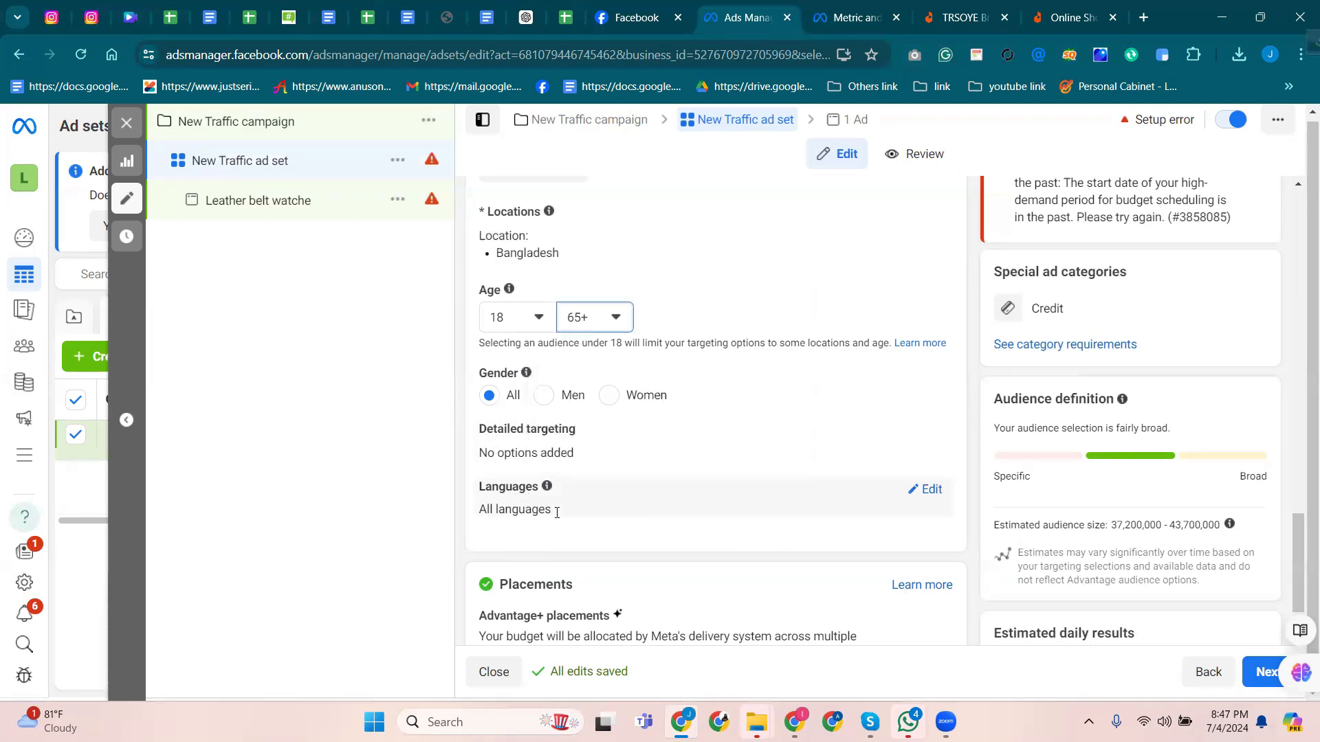
# Review the ad set's languages and placements, its name, conversion location, cost per result goal, and schedule.
pyautogui.scroll(-2, 646, 491)
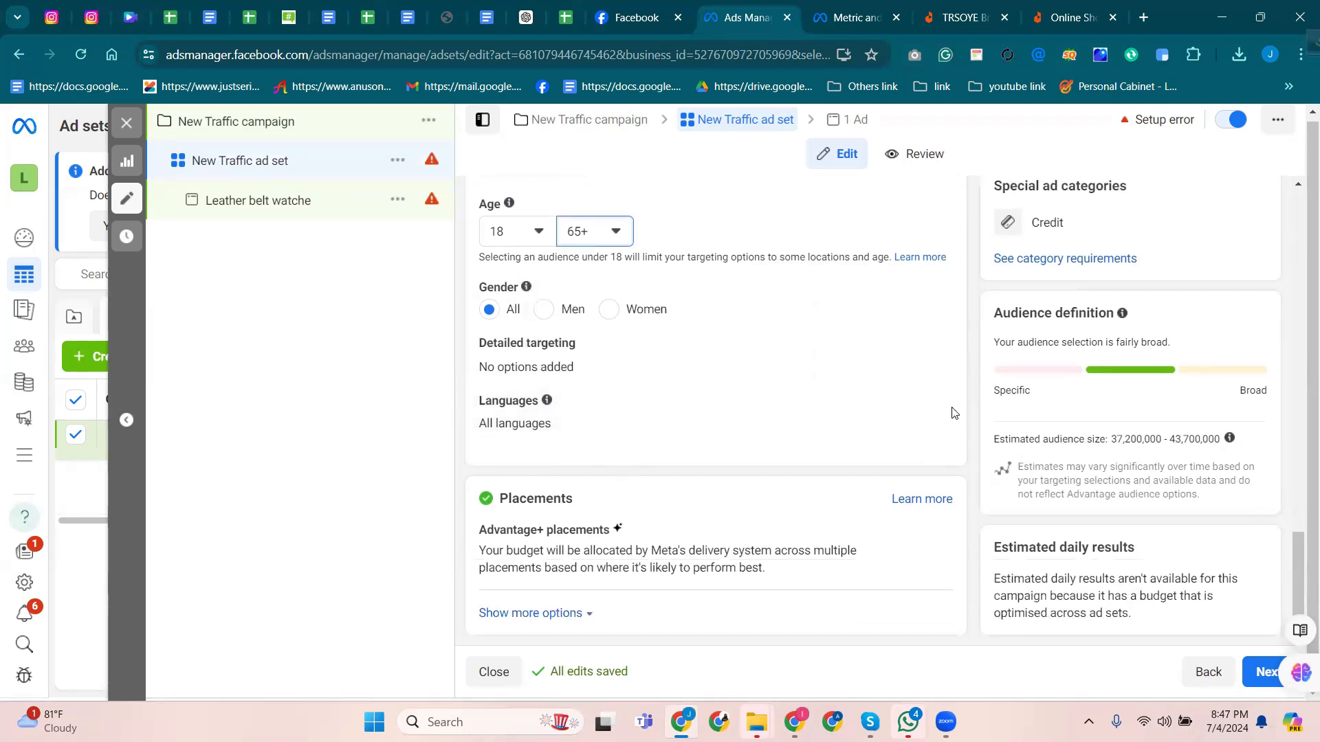
pyautogui.scroll(10, 710, 436)
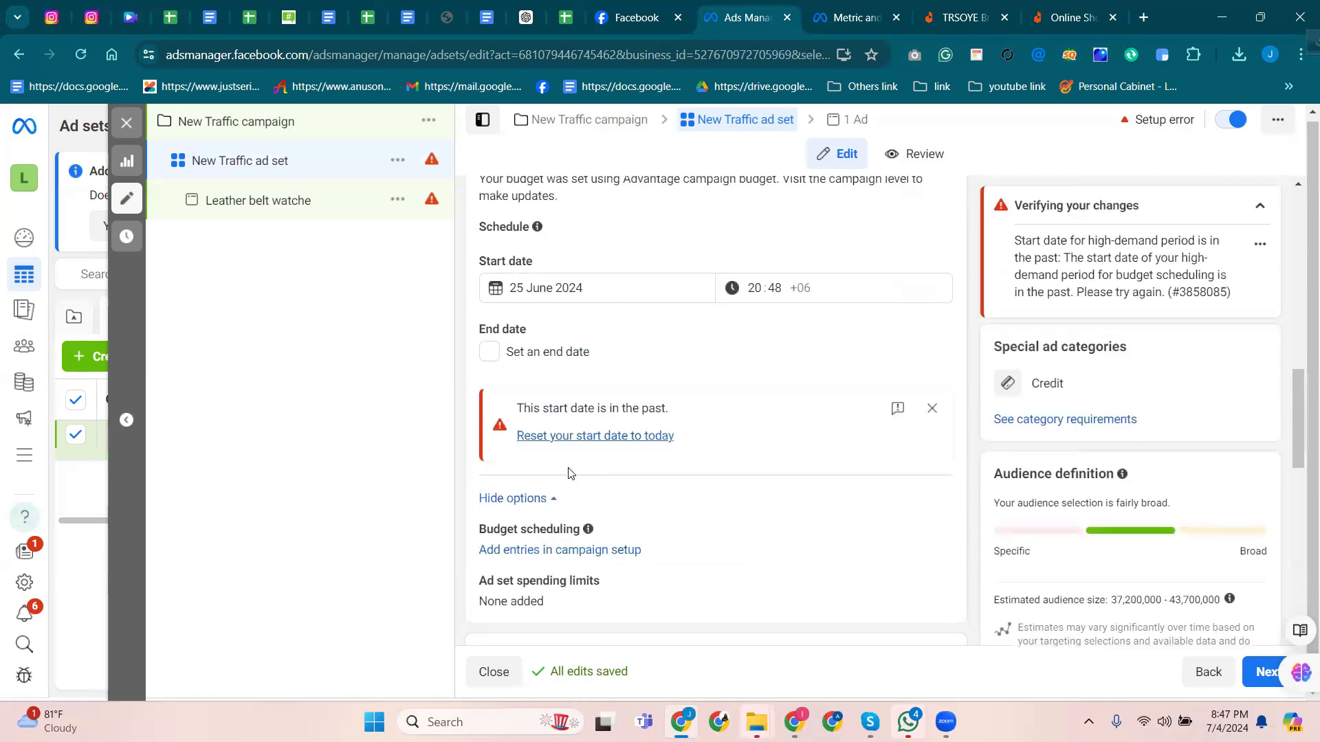
pyautogui.scroll(10, 550, 313)
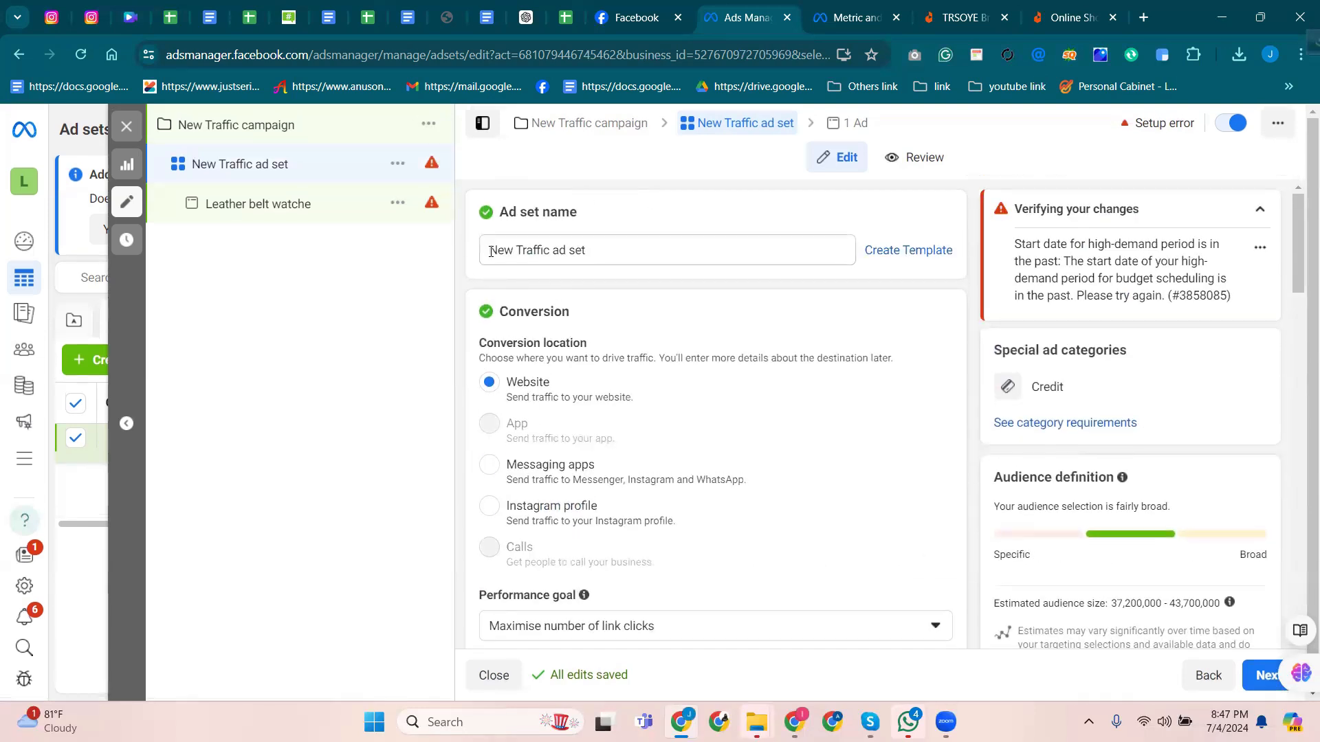
pyautogui.scroll(-1, 576, 493)
pyautogui.scroll(-5, 576, 494)
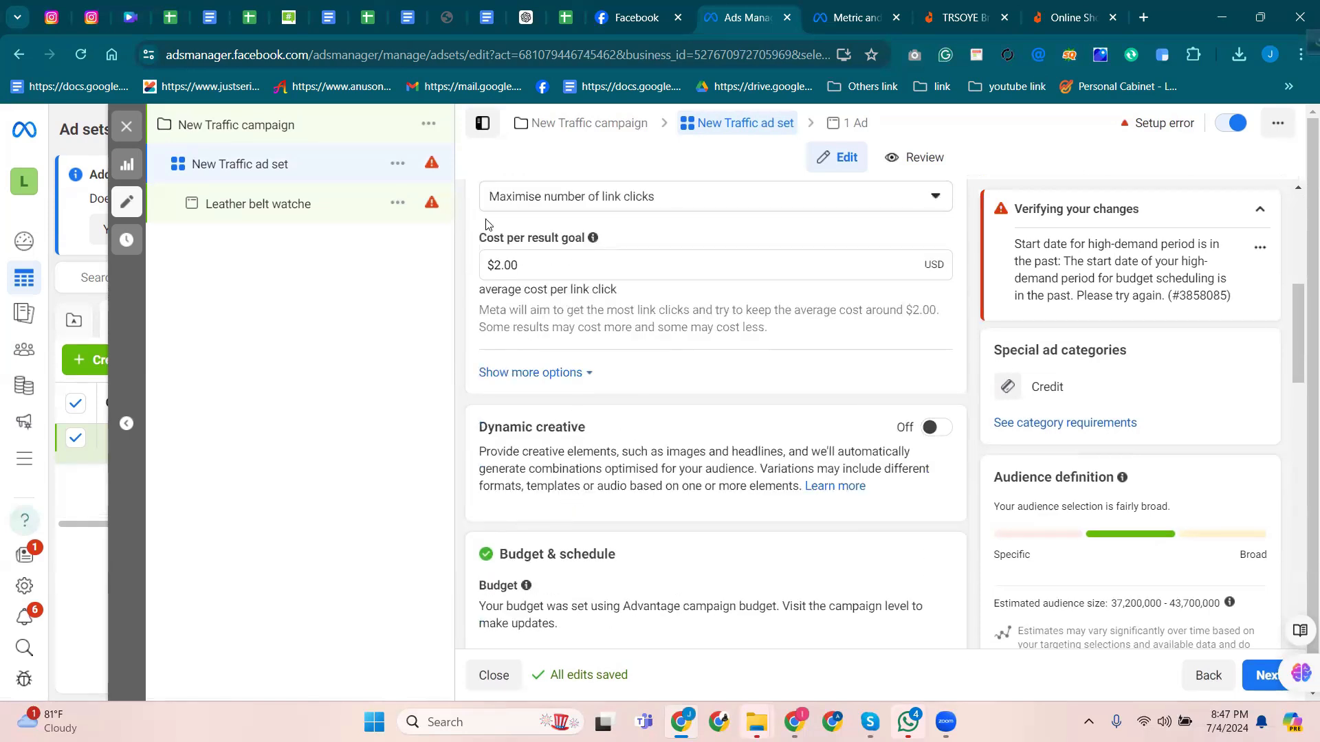
pyautogui.scroll(-5, 532, 378)
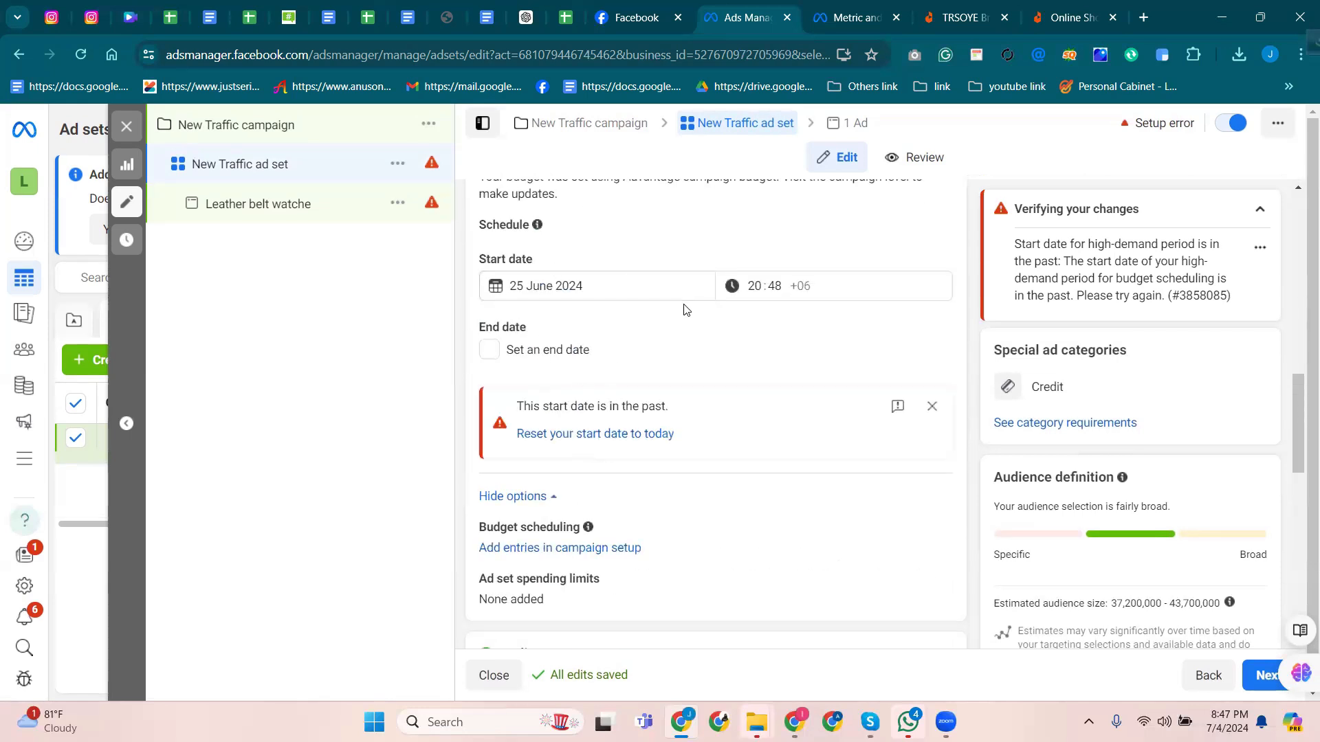
pyautogui.scroll(7, 683, 312)
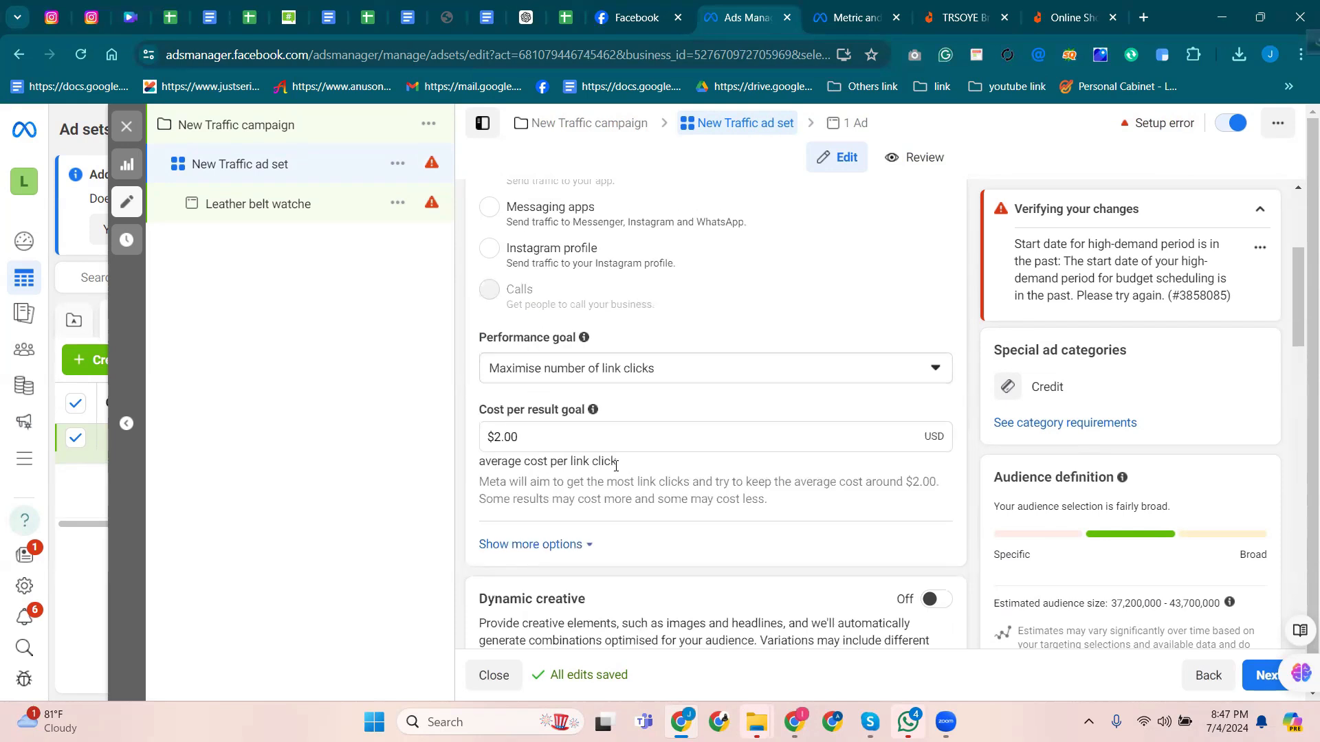
# Look through the New Traffic ad set again, from its name and conversion settings to budget scheduling, audience, and Advantage+ placements.
pyautogui.scroll(3, 587, 453)
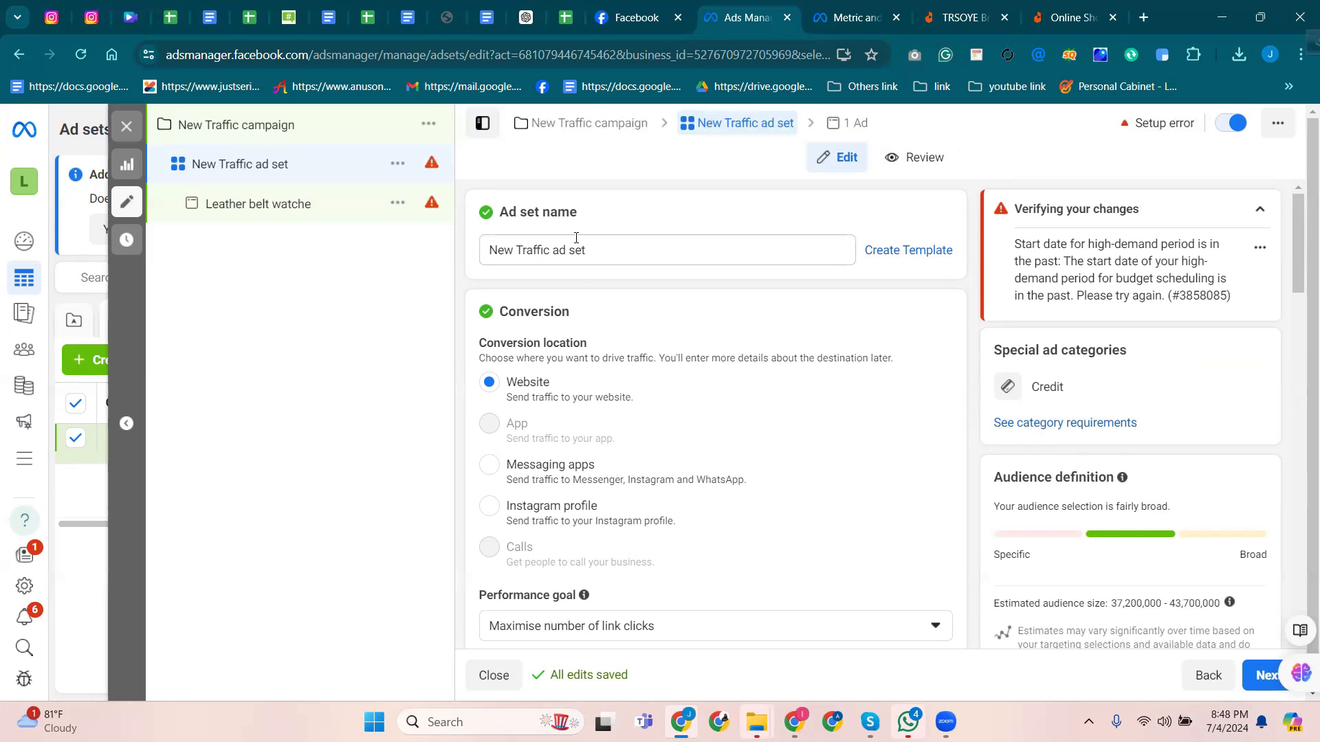
pyautogui.scroll(-15, 530, 383)
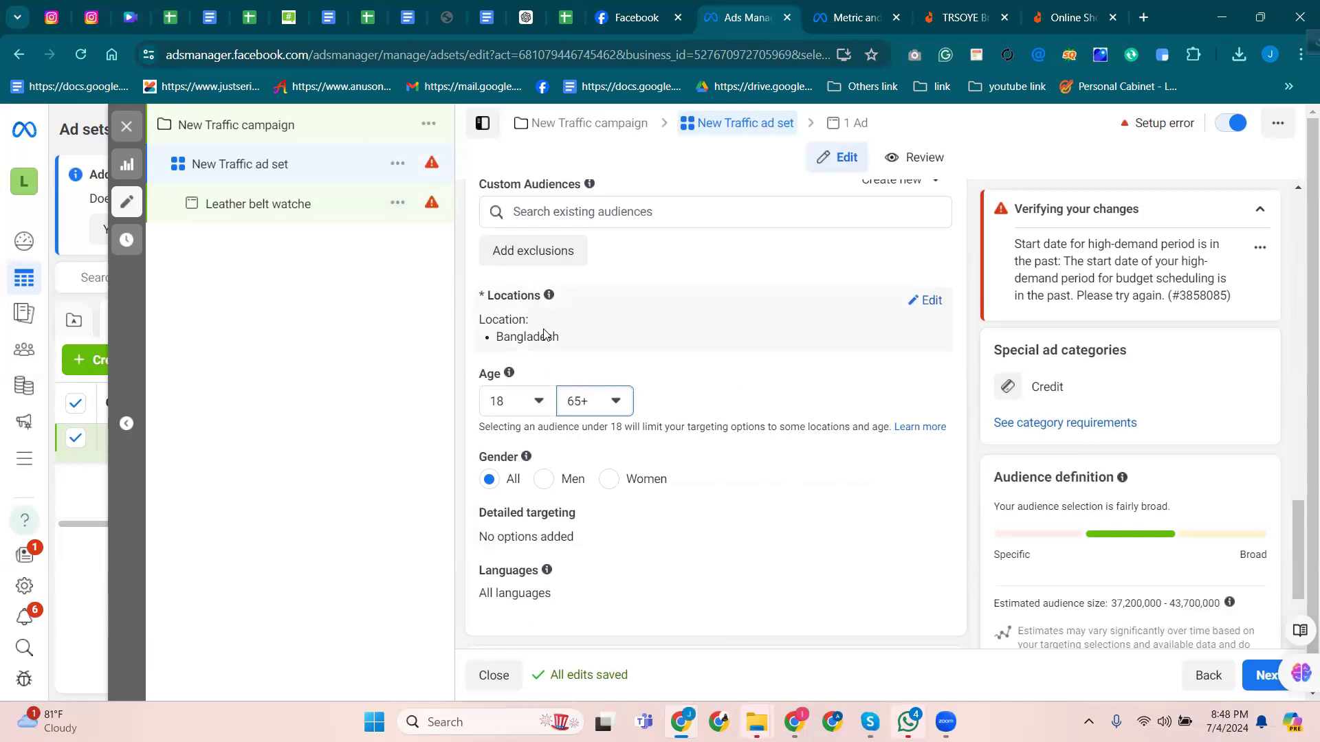
pyautogui.scroll(-3, 471, 352)
pyautogui.scroll(-2, 605, 457)
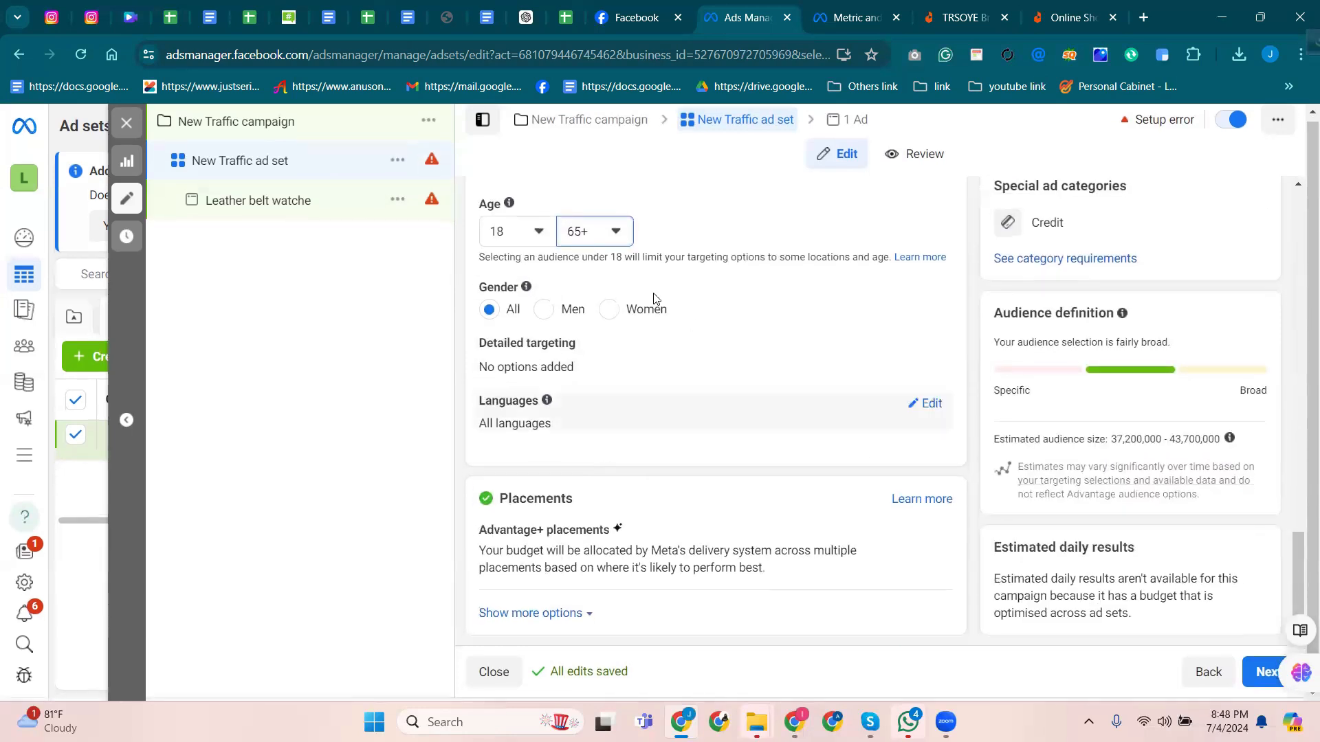
pyautogui.scroll(15, 595, 419)
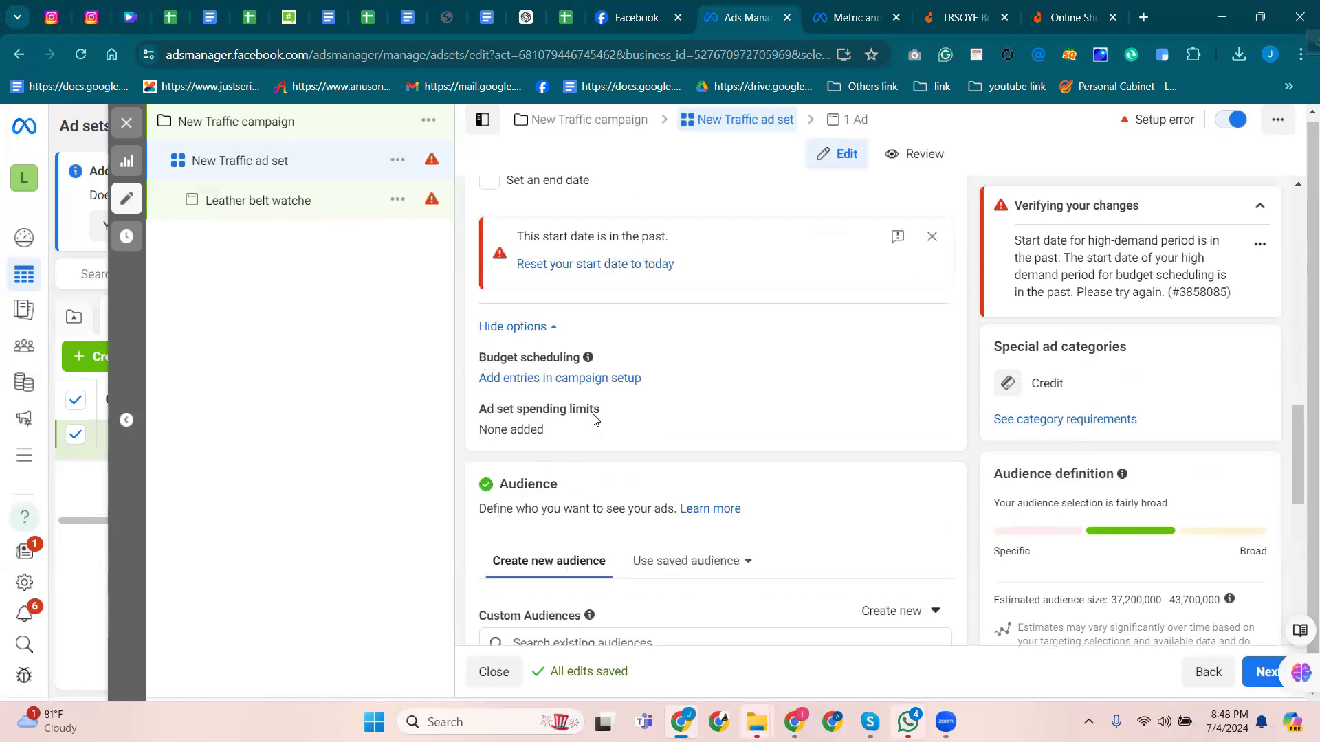
pyautogui.scroll(5, 594, 420)
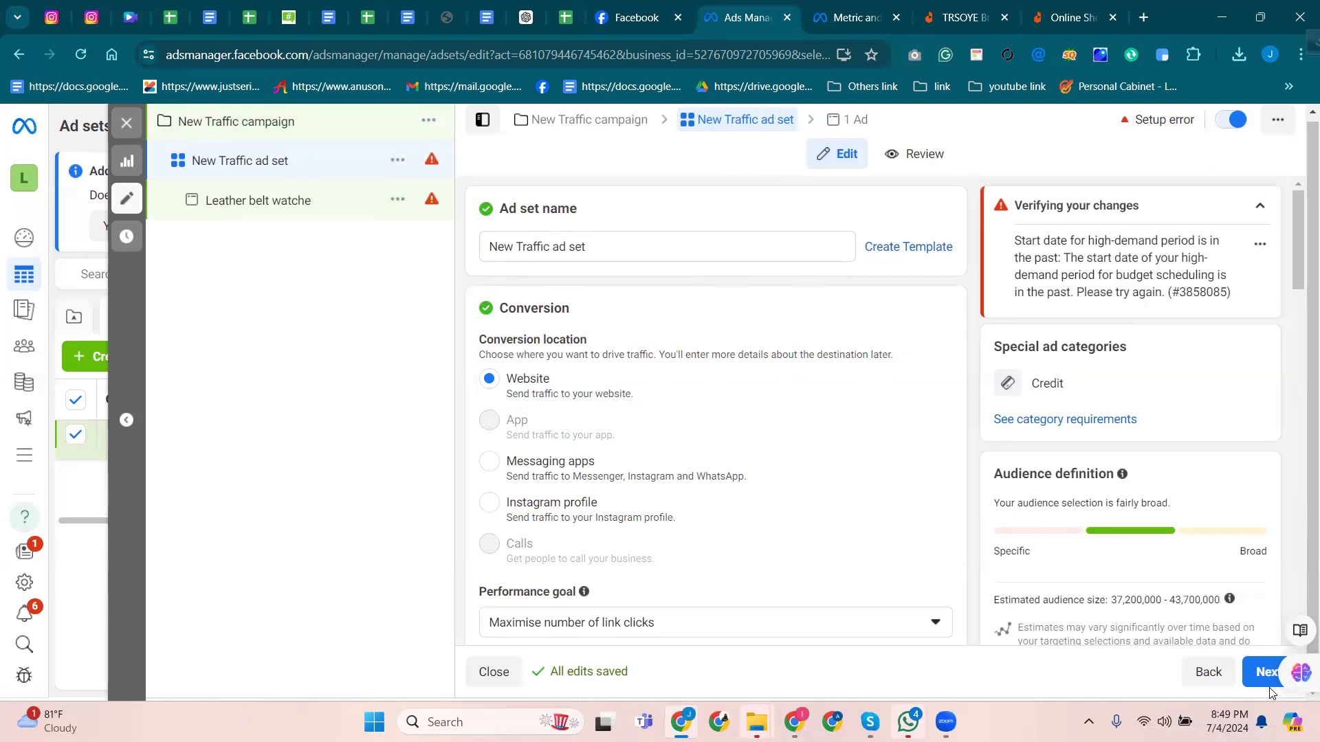
# Try to publish the New Traffic ad set's draft items, dismiss the payment information form, and close the editor without publishing.
pyautogui.click(125, 126)
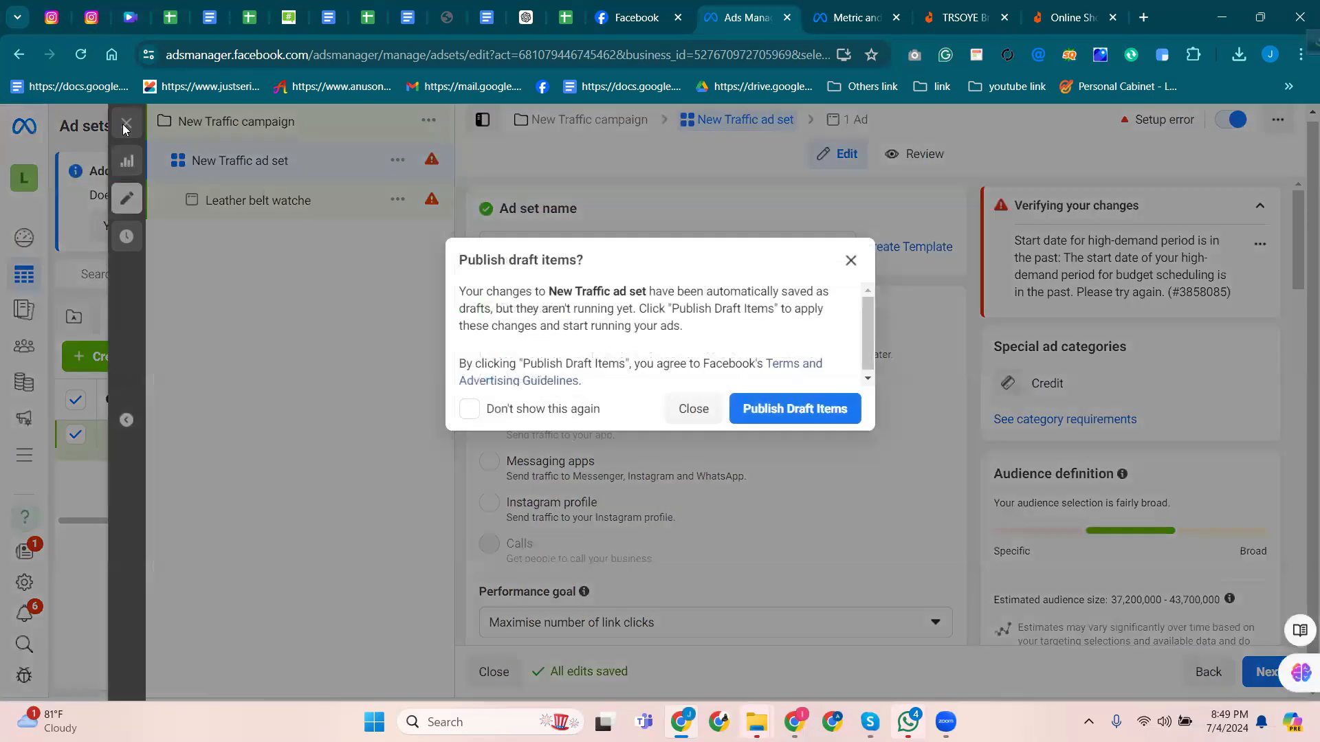
pyautogui.click(820, 418)
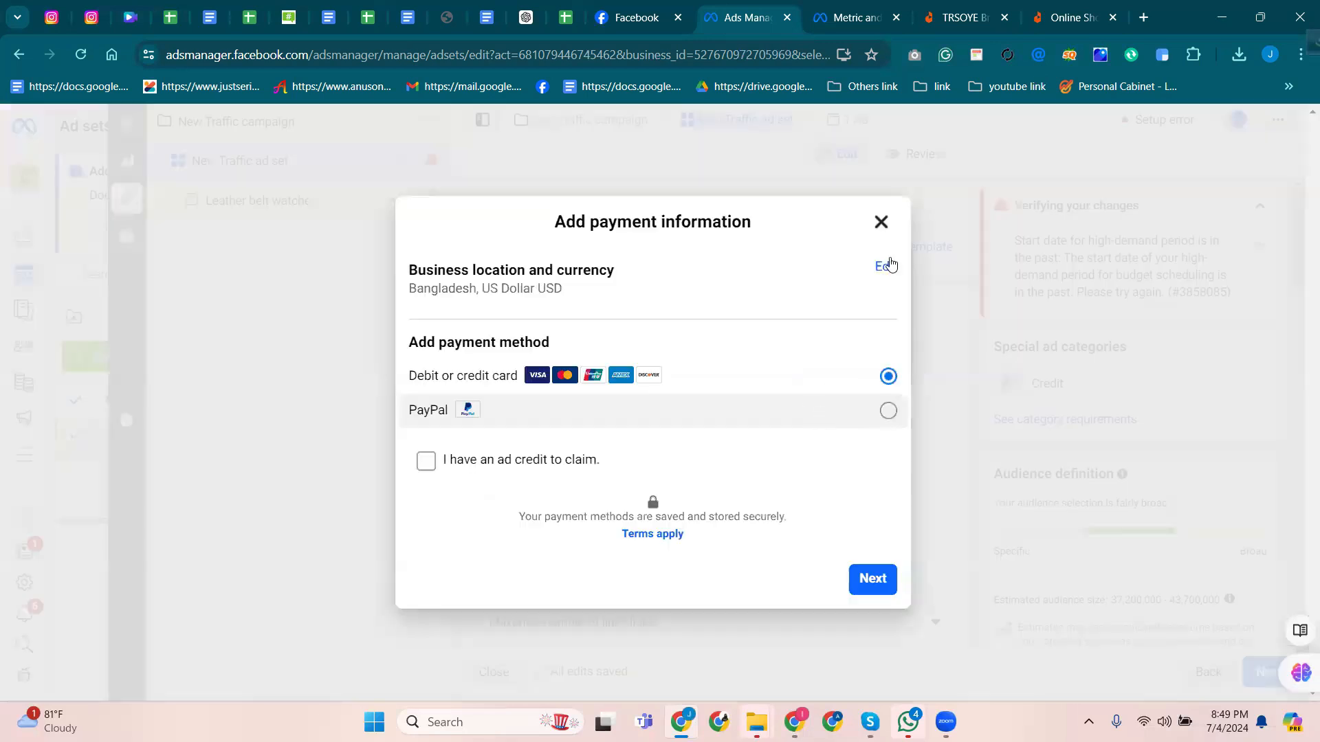
pyautogui.click(880, 222)
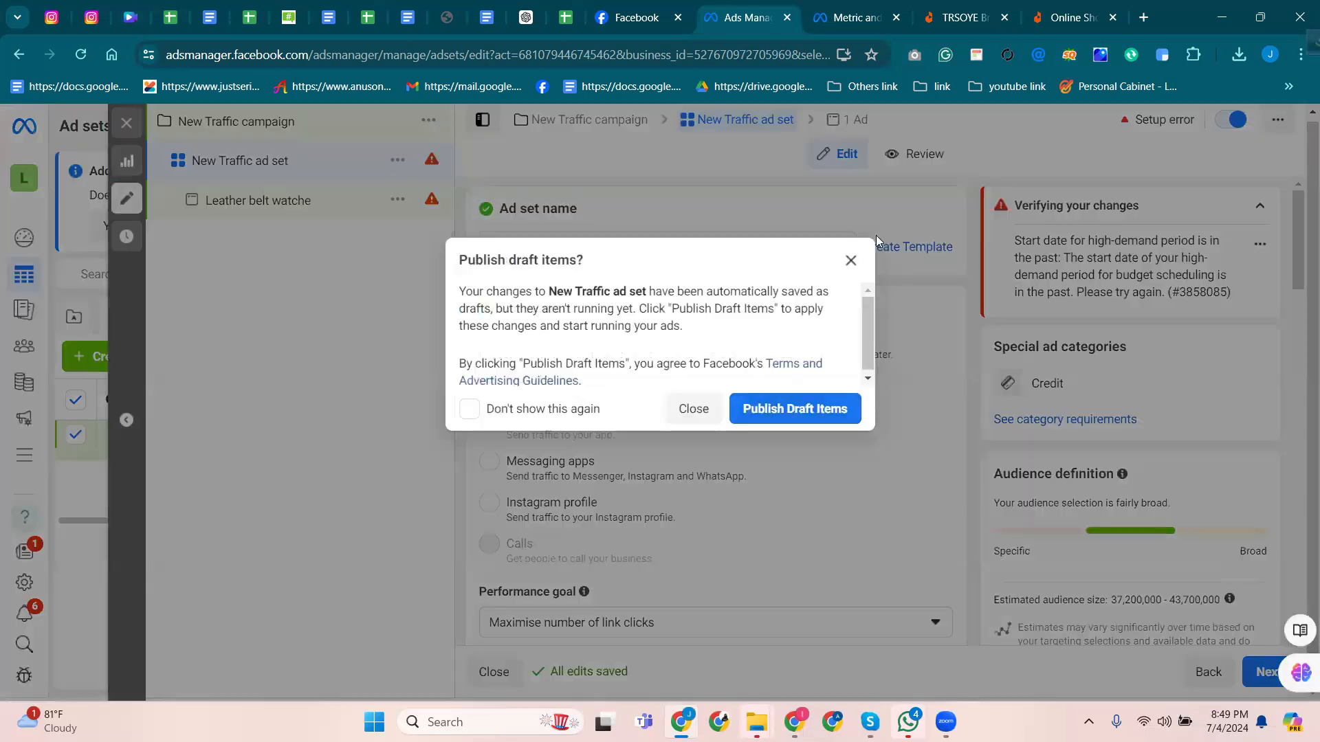
pyautogui.click(686, 408)
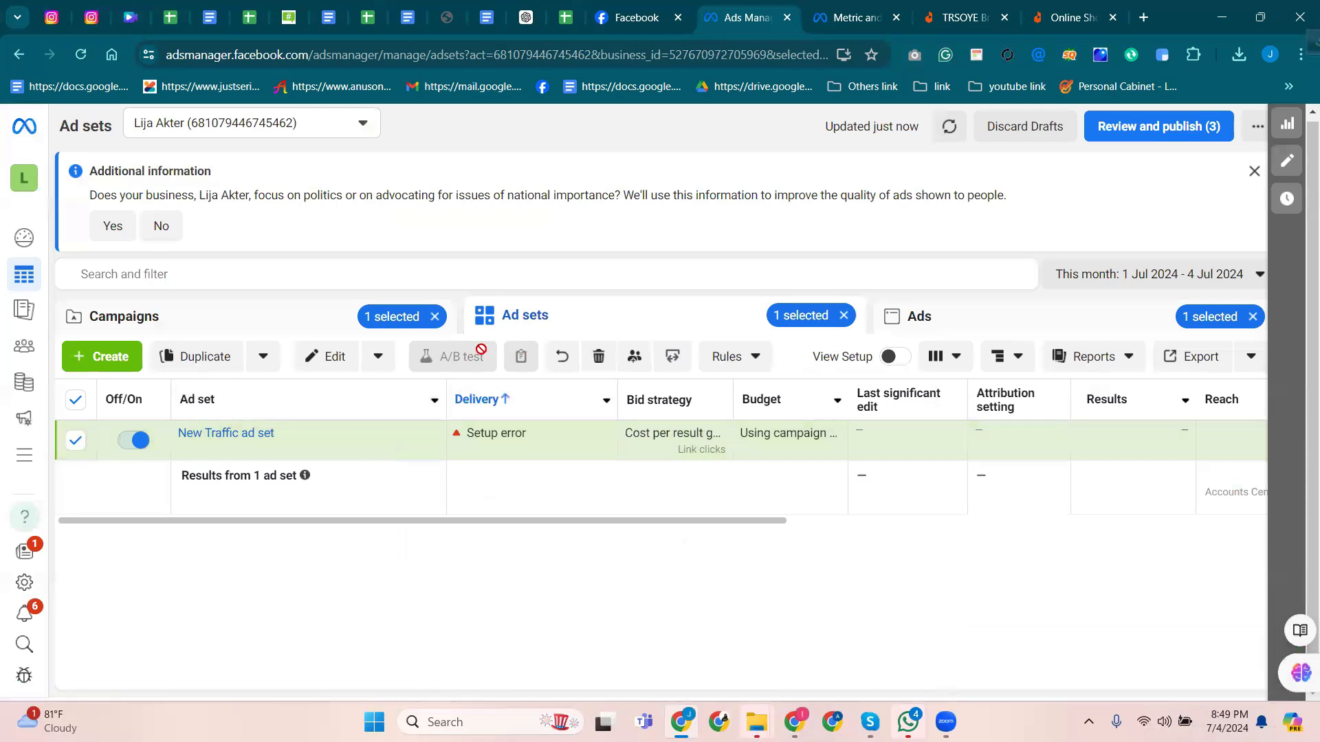
# Delete the New Traffic ad set from the ad sets list and confirm the deletion.
pyautogui.click(599, 356)
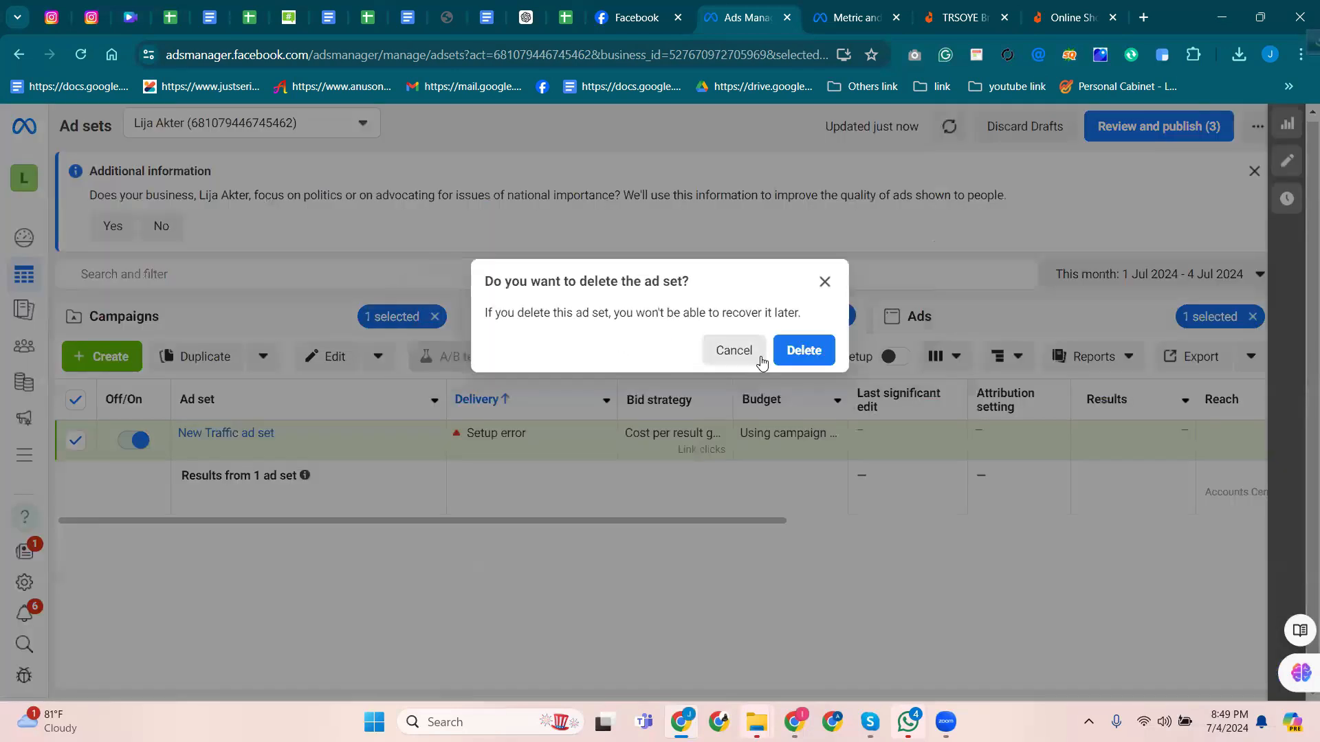
pyautogui.click(756, 356)
pyautogui.click(600, 357)
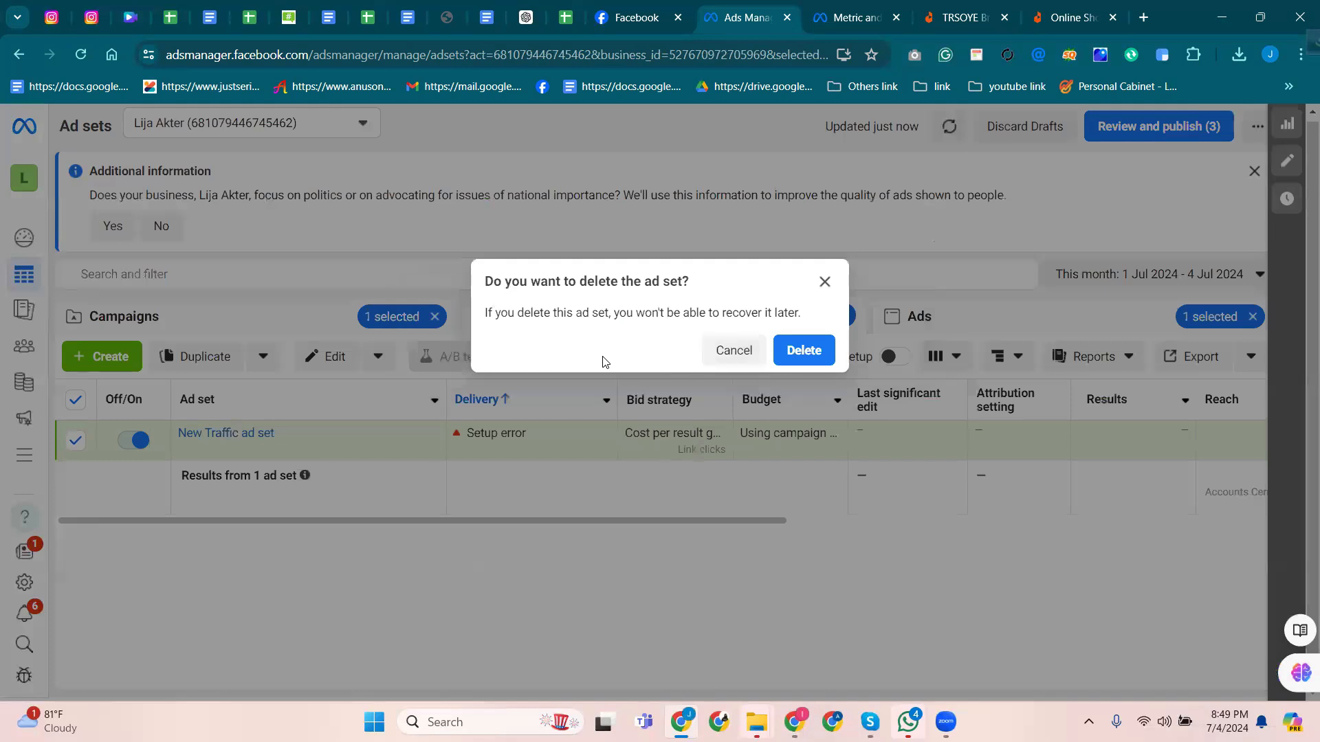
pyautogui.click(826, 357)
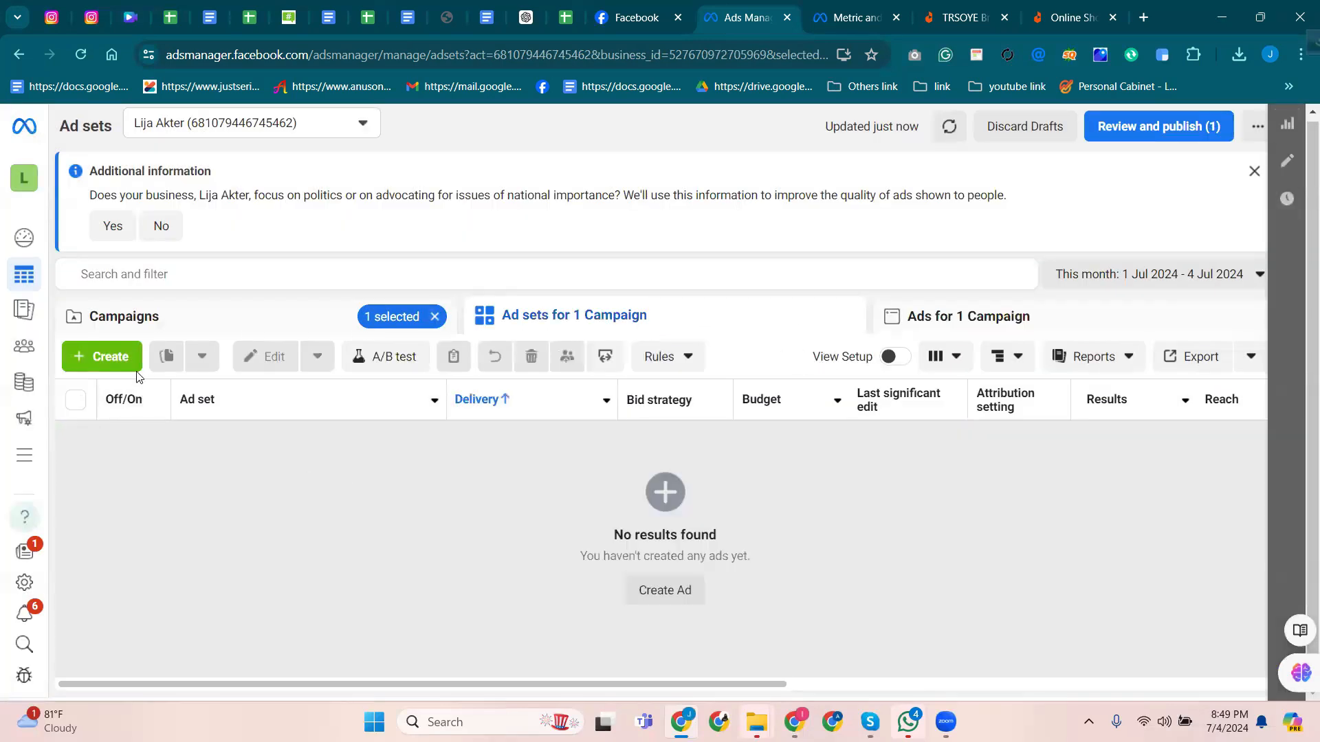
# Reload the ad sets page and close the metrics, TRSOYE, and online shop browser tabs.
pyautogui.click(80, 55)
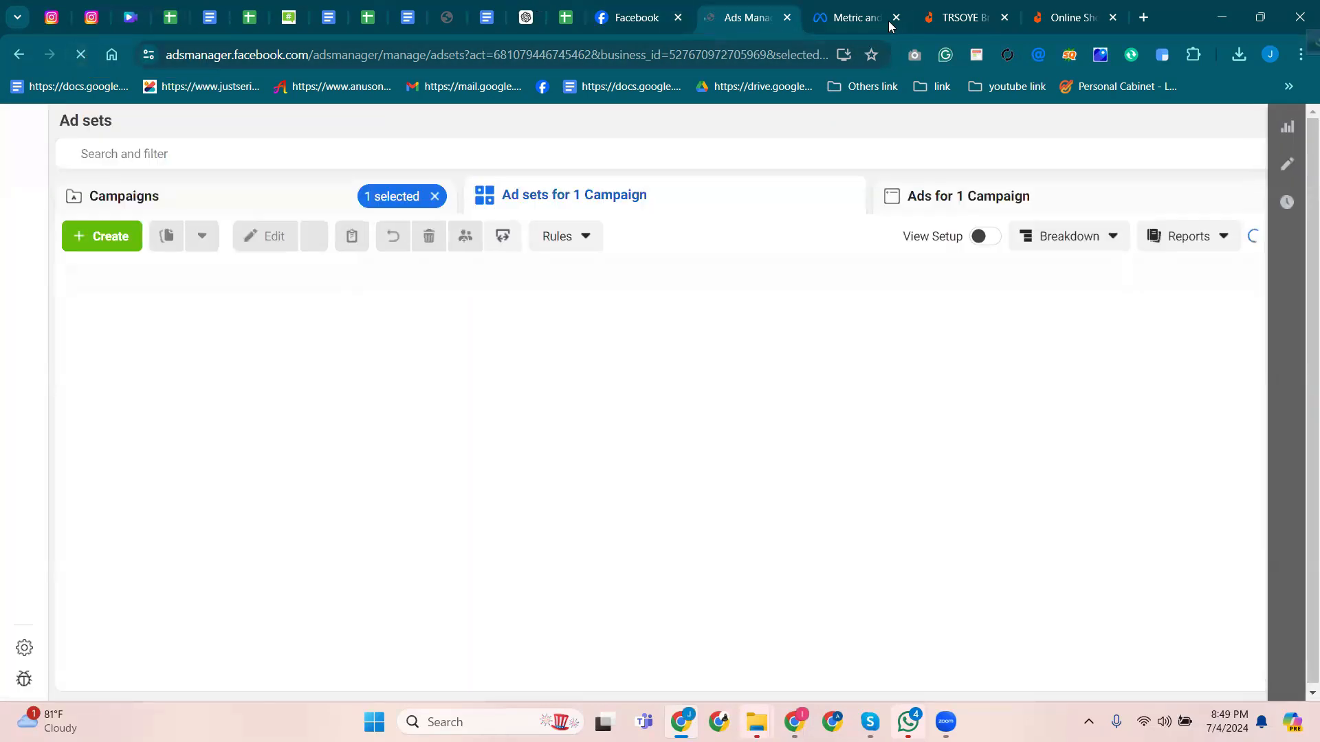
pyautogui.click(895, 18)
pyautogui.click(895, 17)
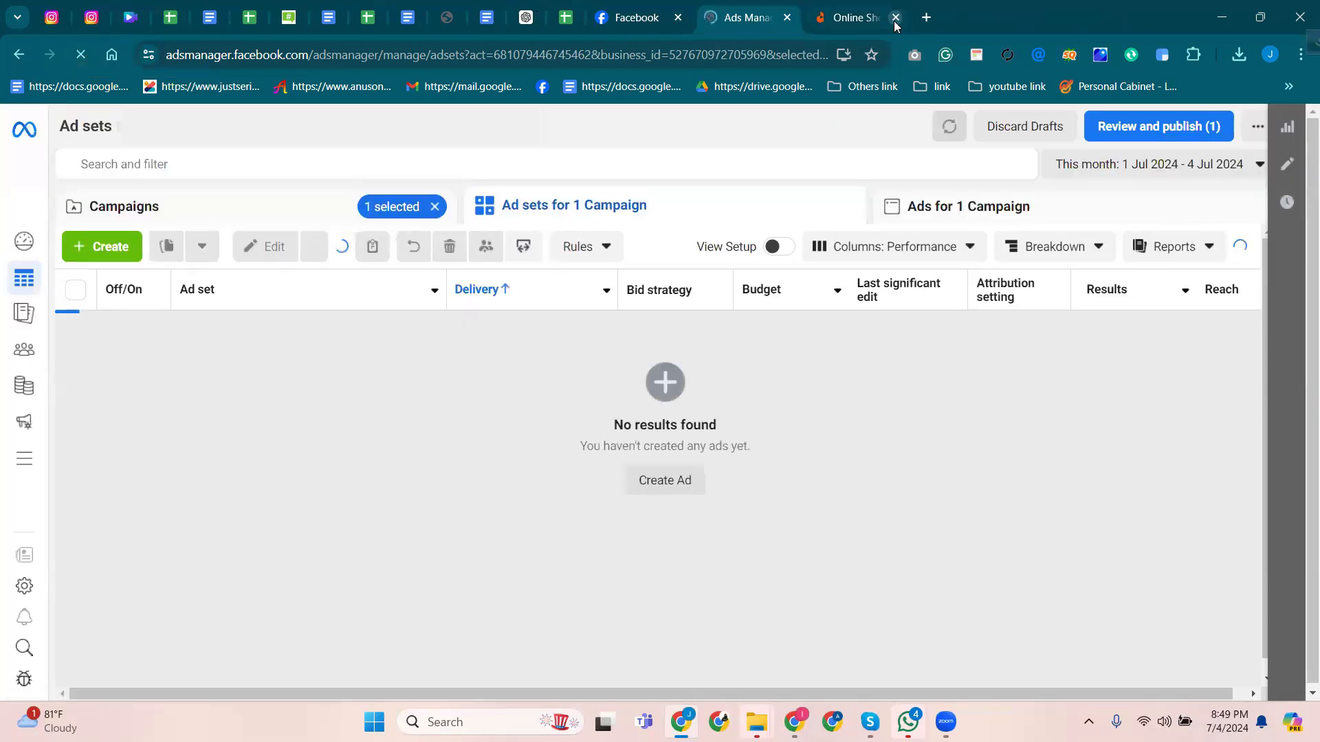
pyautogui.click(895, 18)
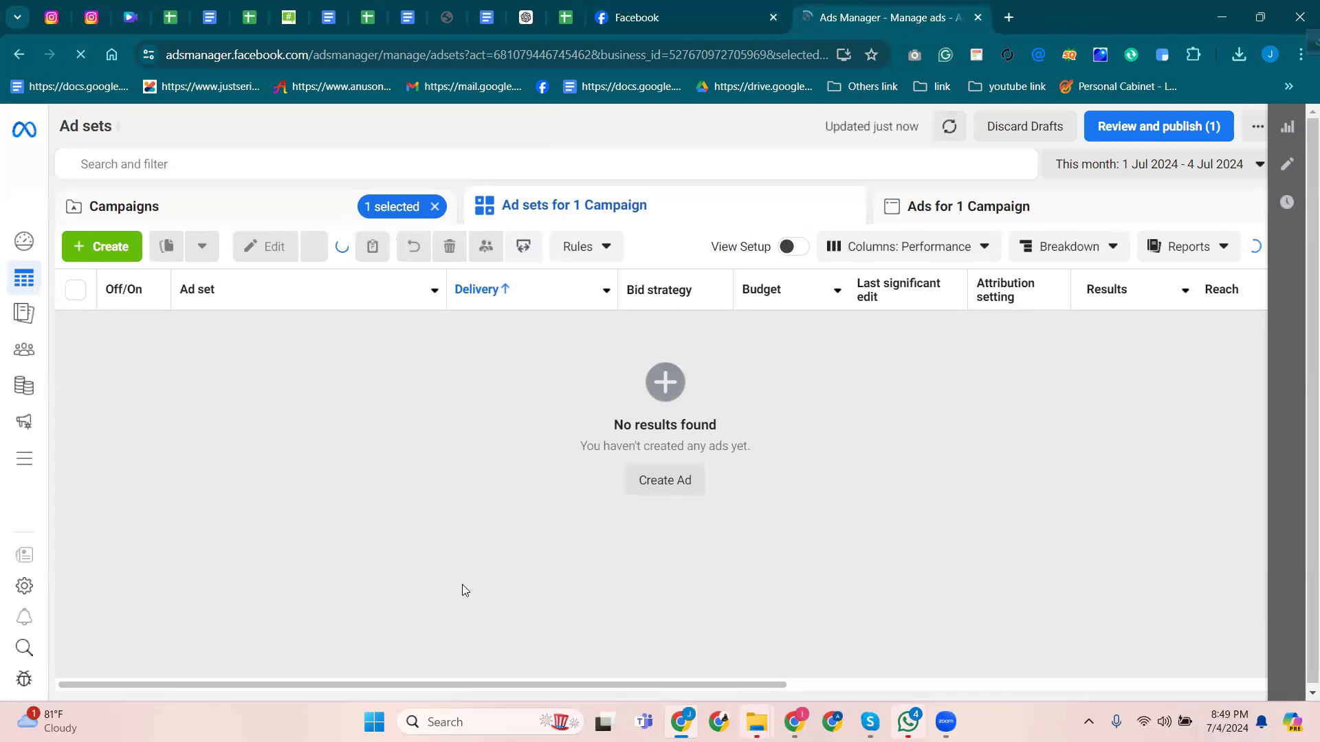